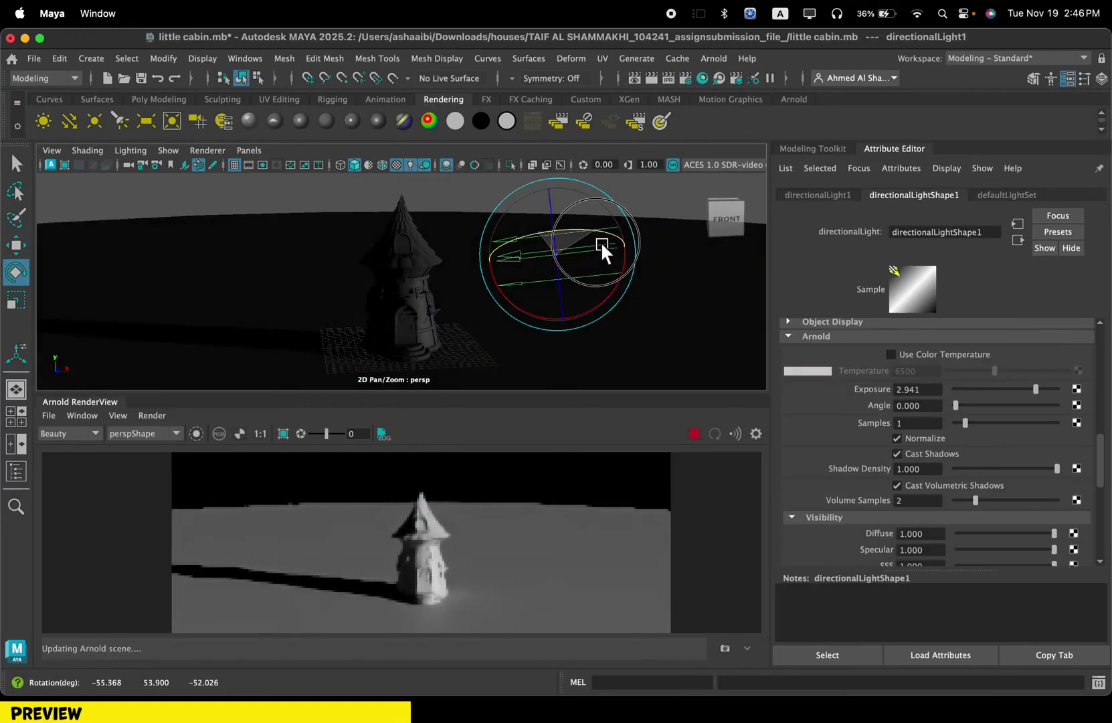
Step: Rotate the directional light beside the tower to redirect the long shadow across the ground
left_click_drag(600, 241, 577, 241)
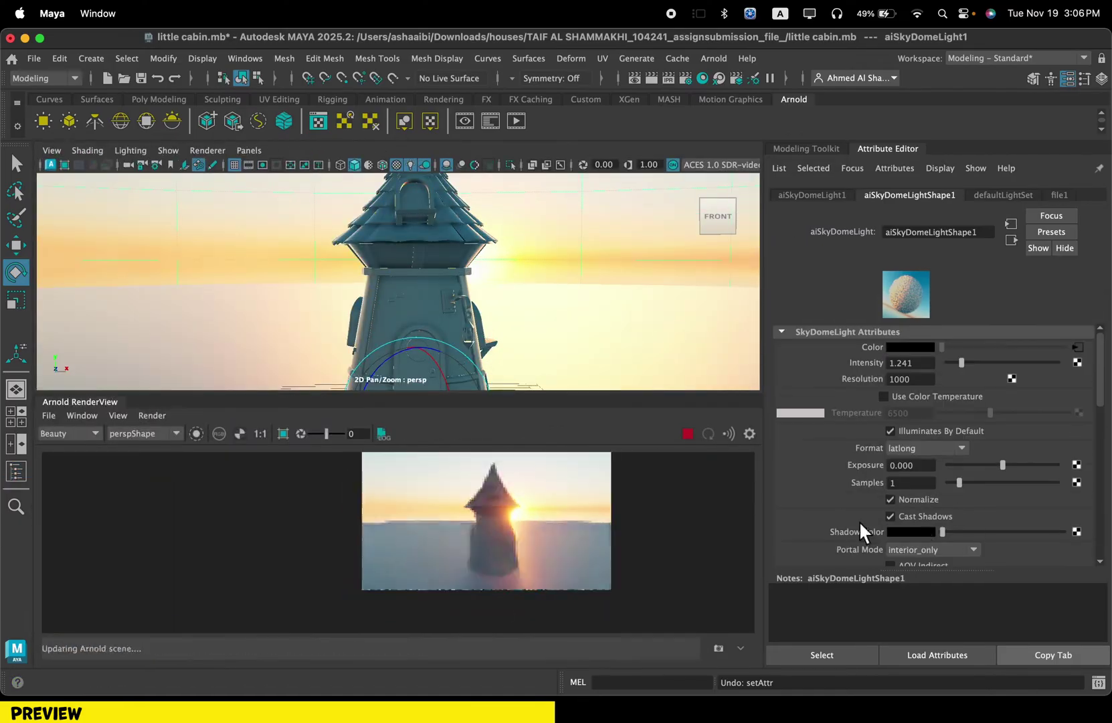
scroll(858, 519, "down", 5)
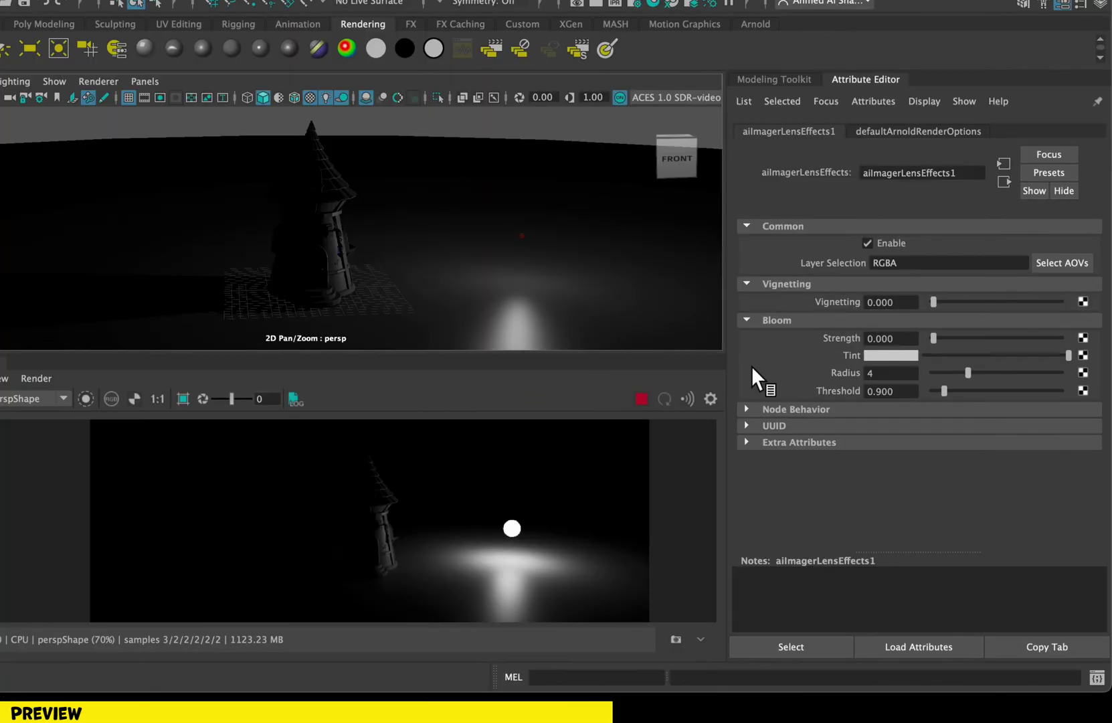
Step: Adjust the bloom strength and threshold of the lens effects imager
left_click_drag(932, 339, 934, 337)
left_click_drag(945, 391, 957, 392)
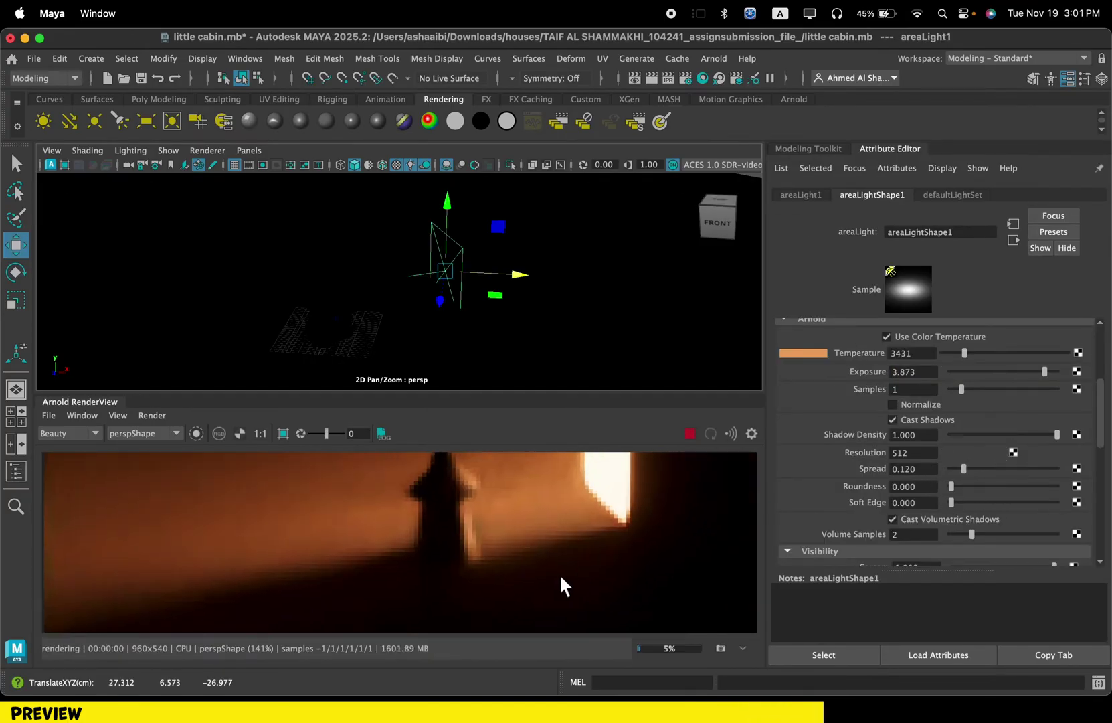
Step: Reduce the spread of the area light that shines on the tower
scroll(561, 577, "down", 2)
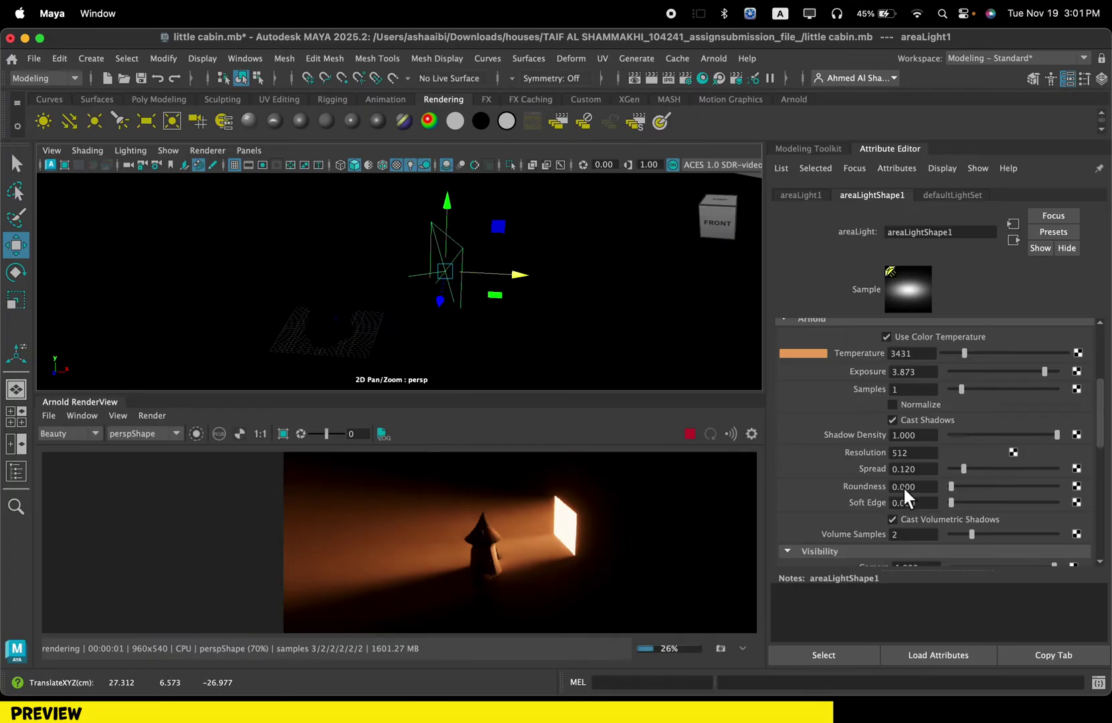
left_click_drag(964, 469, 950, 471)
scroll(595, 524, "up", 1)
left_click_drag(596, 524, 624, 505)
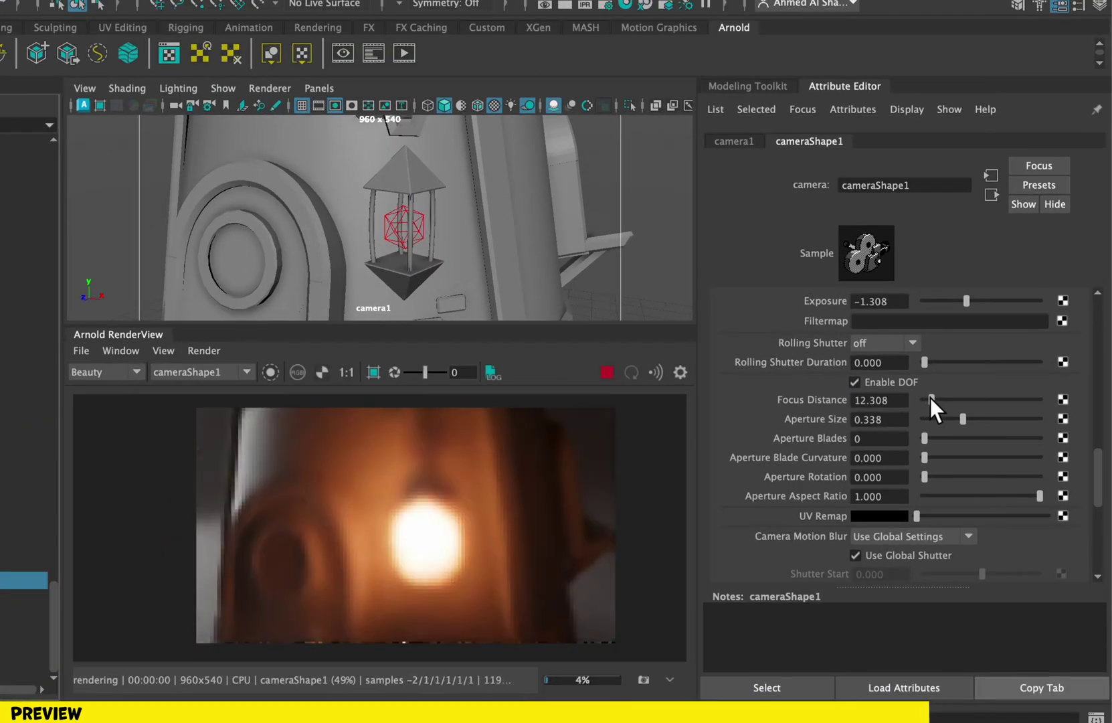
Step: Set the camera's focus distance to 6.154 and increase its aperture size to focus on the lantern
left_click_drag(931, 400, 929, 401)
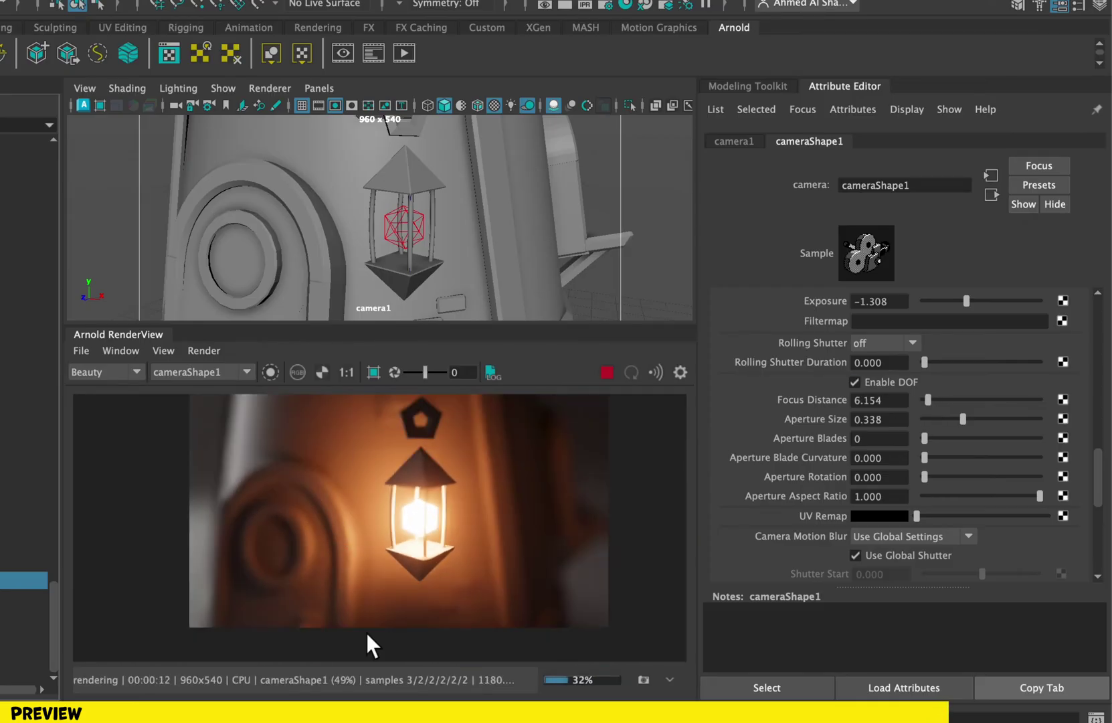
left_click_drag(963, 419, 970, 419)
left_click_drag(971, 419, 929, 401)
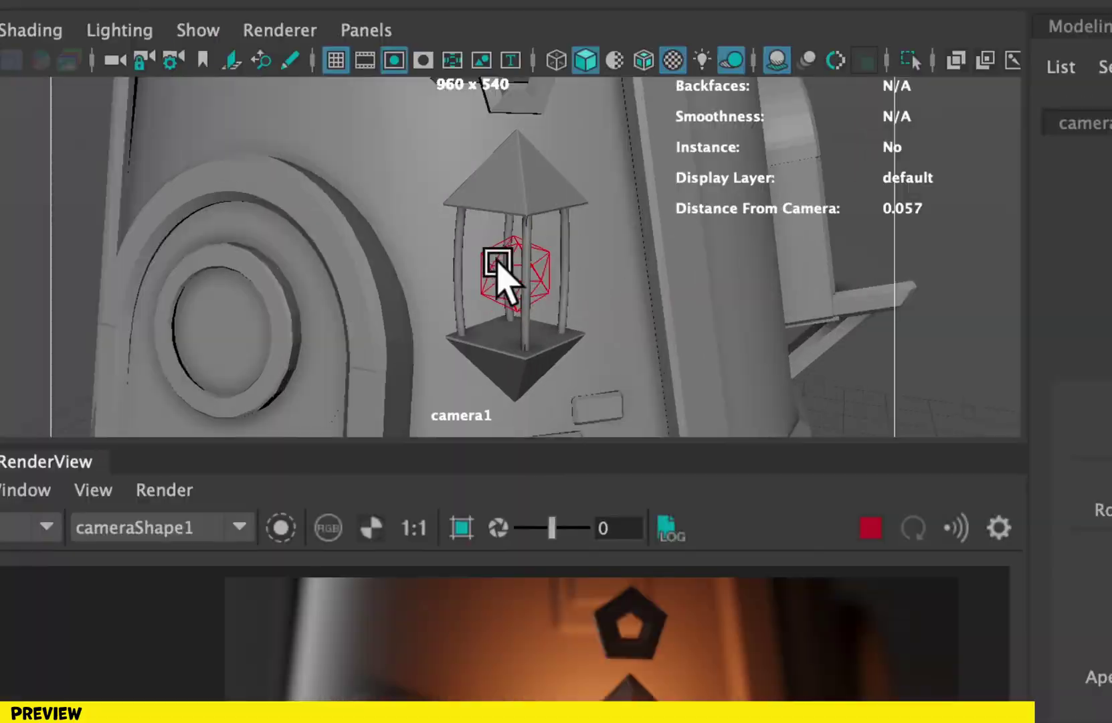
left_click(633, 199)
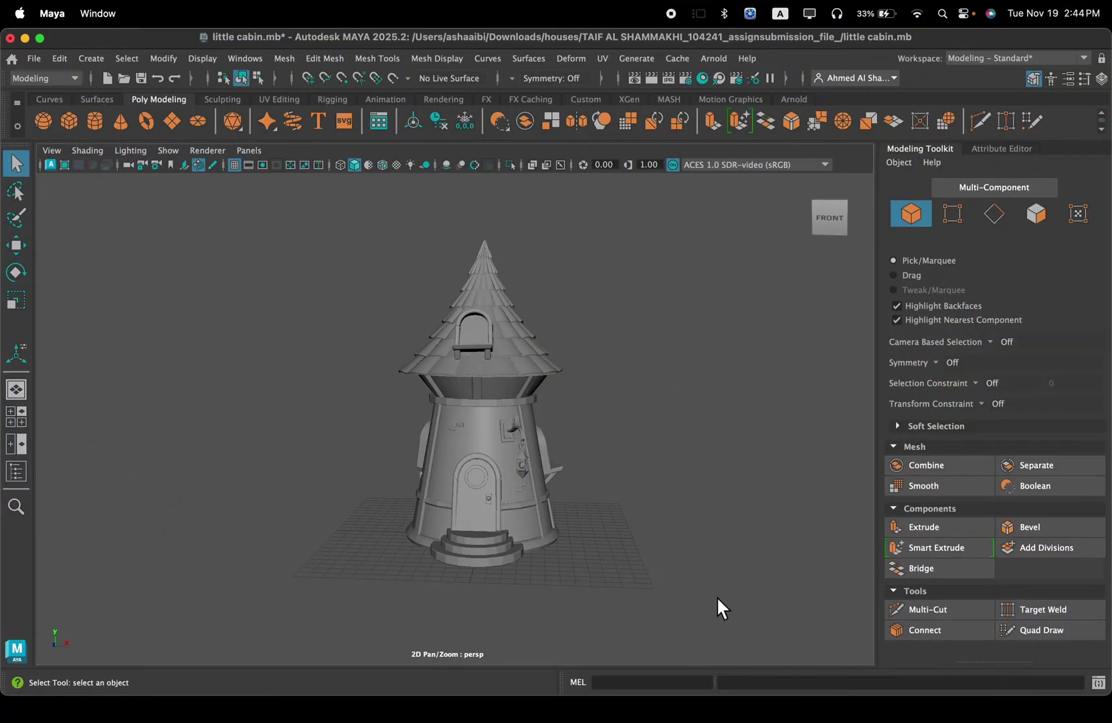
Step: Examine the tower model by selecting all its parts and clearing the selection
left_click(464, 373)
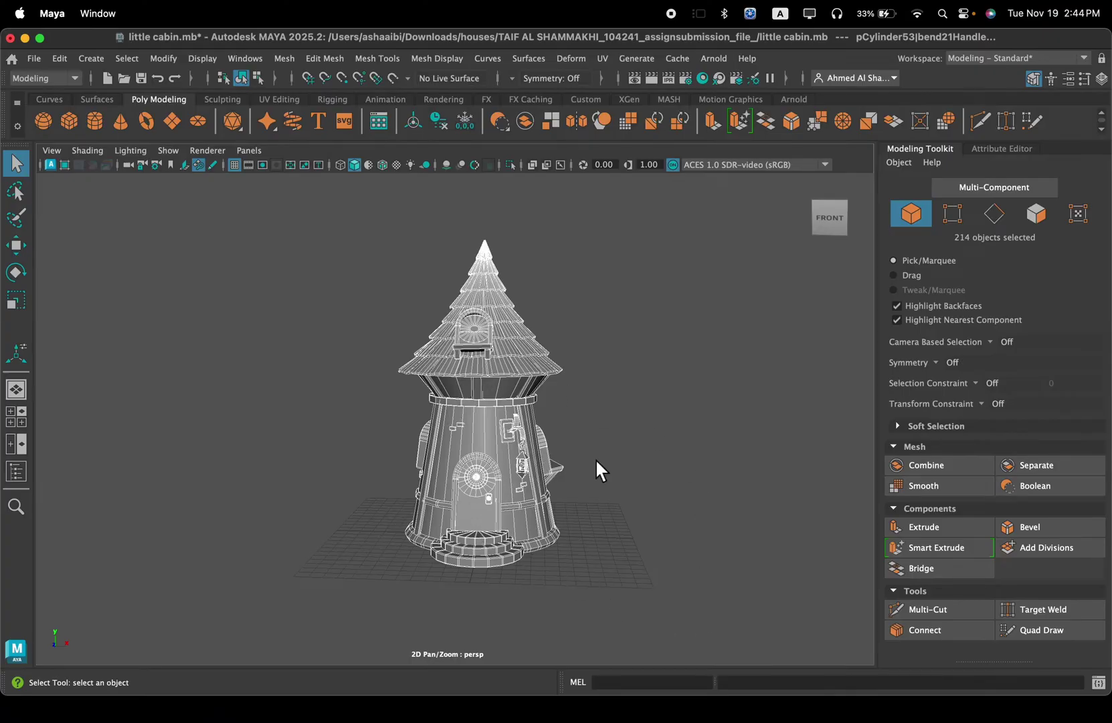
left_click(676, 481)
left_click_drag(653, 478, 572, 494, "alt")
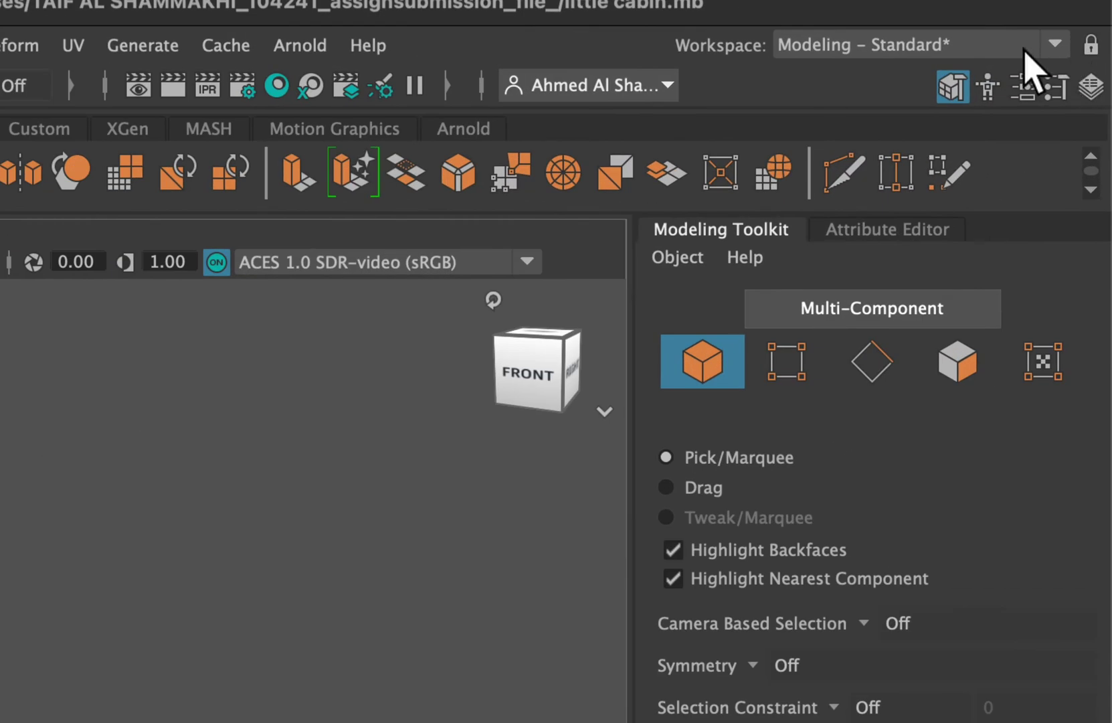
Step: Reset the Modeling - Standard workspace to its default layout
left_click(1039, 58)
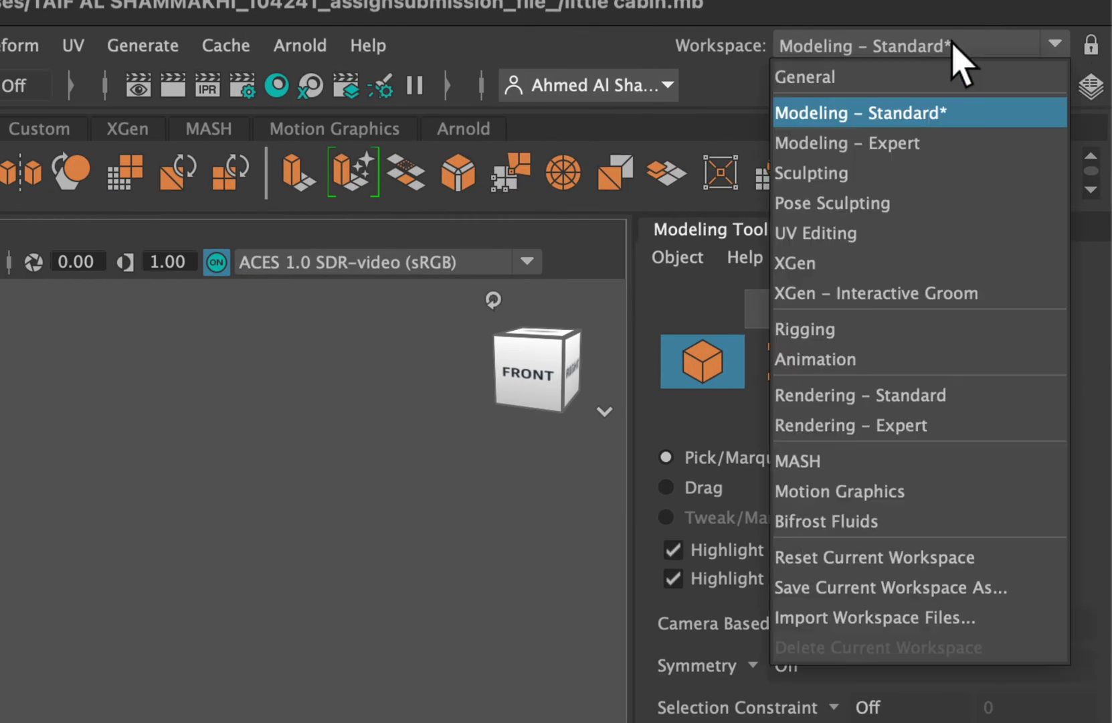
left_click(849, 115)
left_click(874, 40)
left_click(1005, 556)
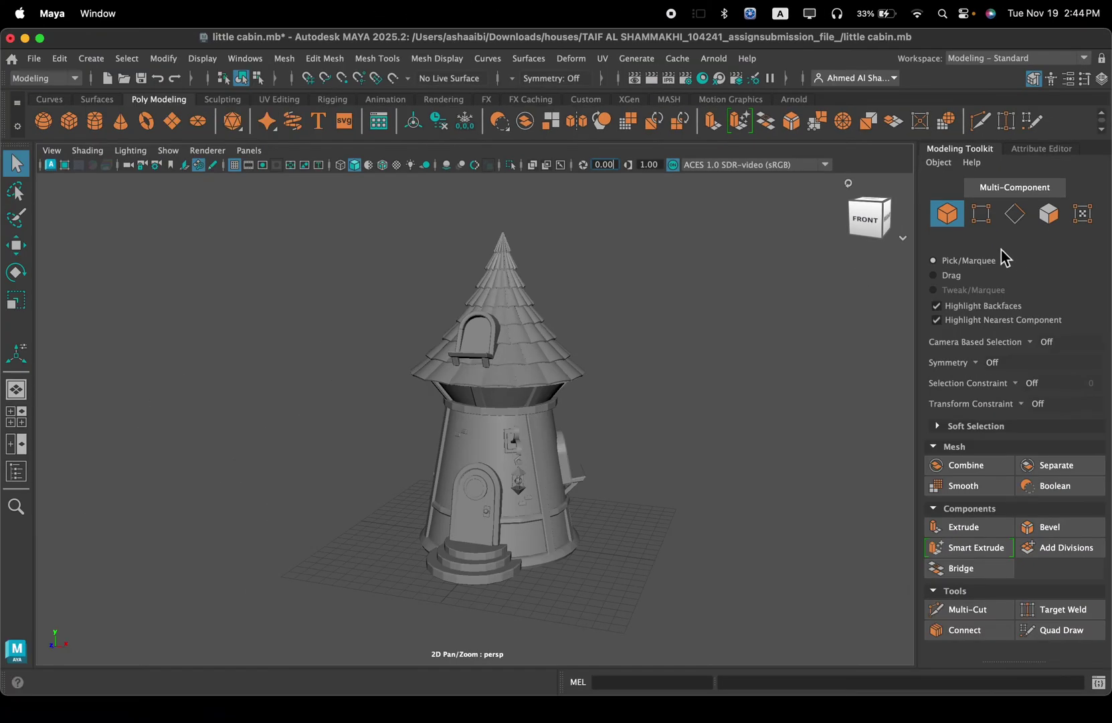
Step: Create a polygon disc under the tower and scale it up uniformly into a very wide ground surface
mouse_move(676, 332)
left_mouse_down("alt")
mouse_move(702, 322)
mouse_move(682, 324)
left_mouse_up("alt")
scroll(690, 327, "down", 3)
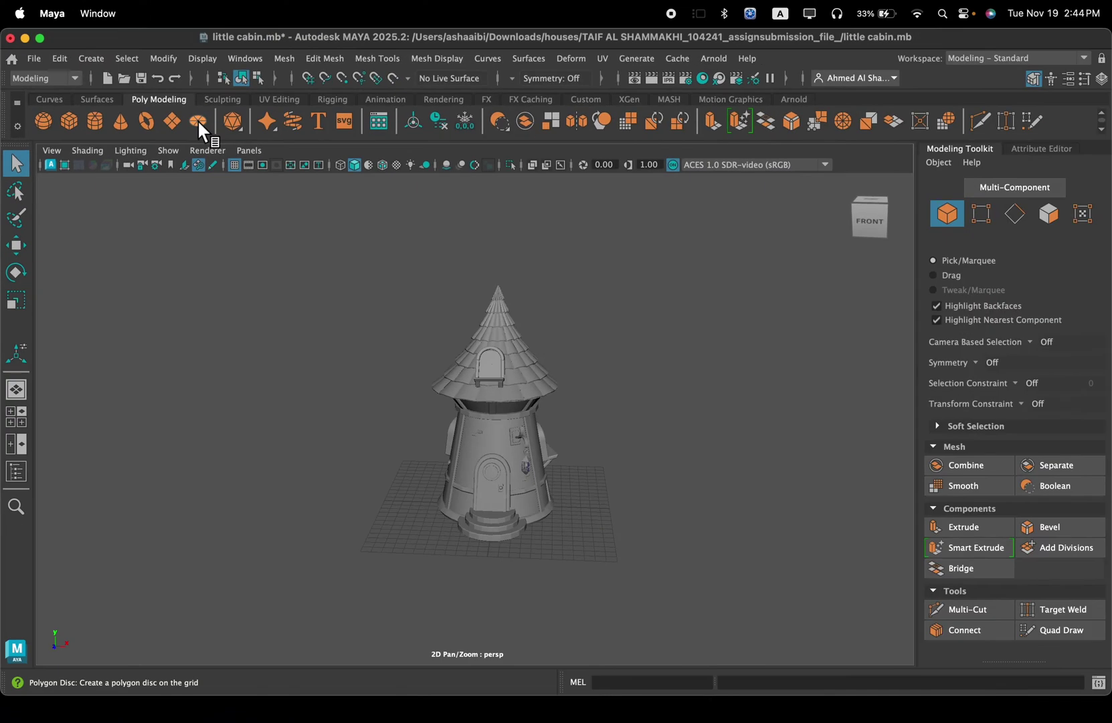
left_click(333, 143)
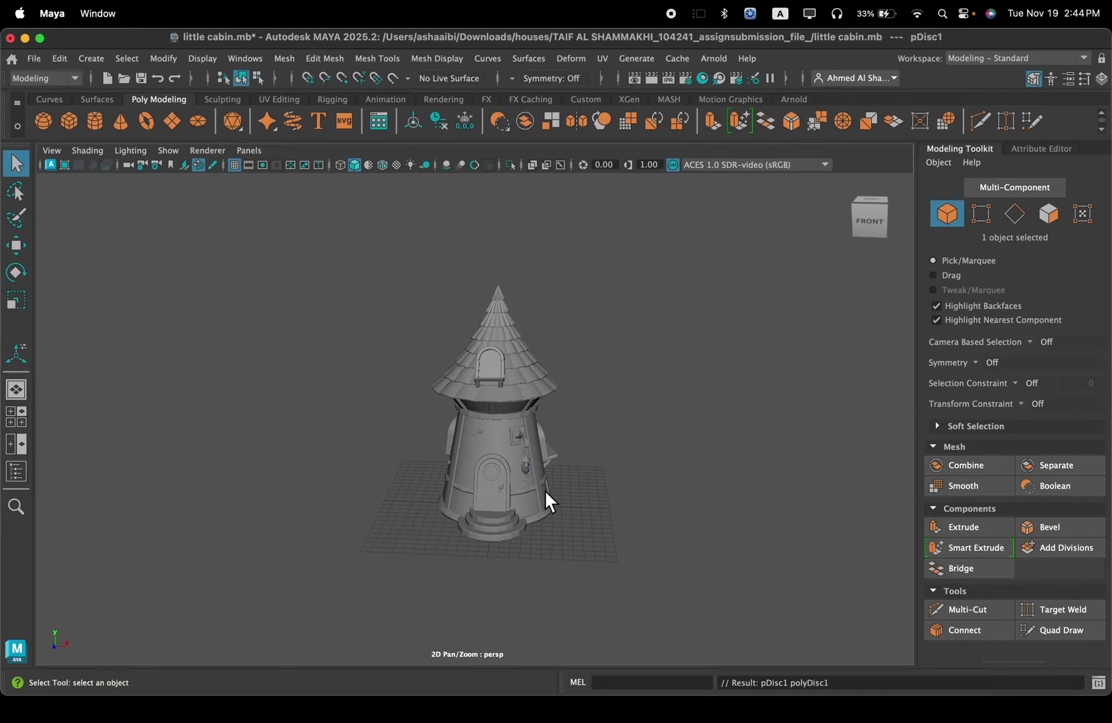
key("r")
left_click_drag(500, 506, 966, 311)
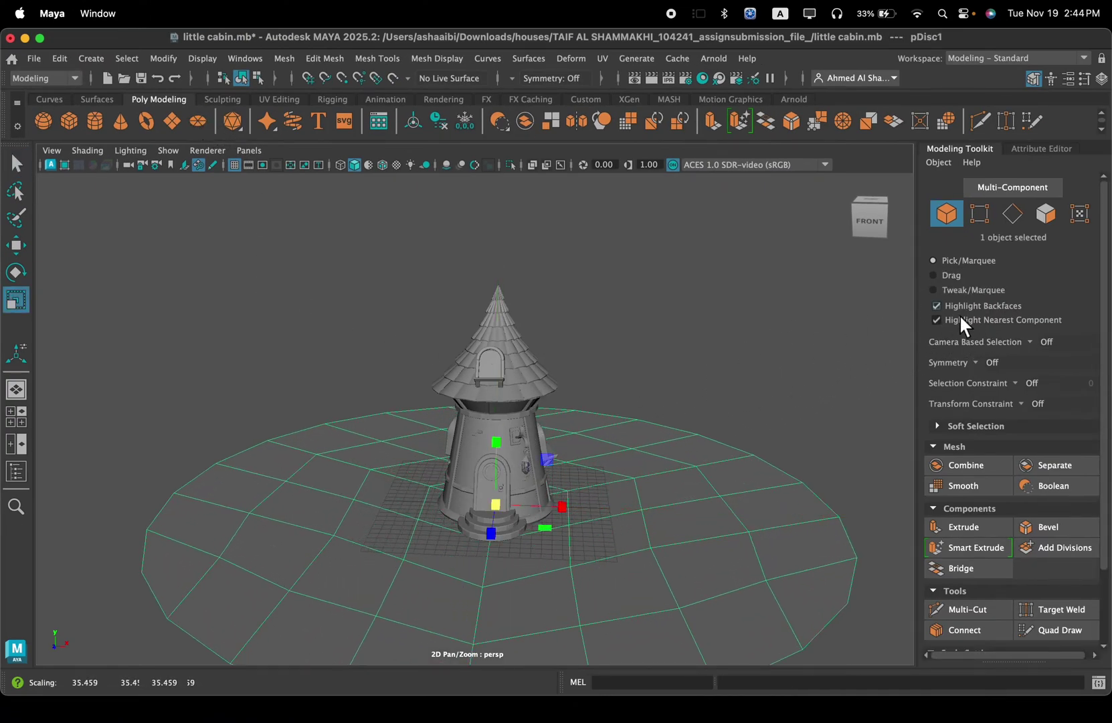
left_click_drag(500, 505, 600, 339)
left_click_drag(500, 502, 619, 277)
left_click_drag(501, 504, 1098, 267)
left_click_drag(499, 507, 1001, 350)
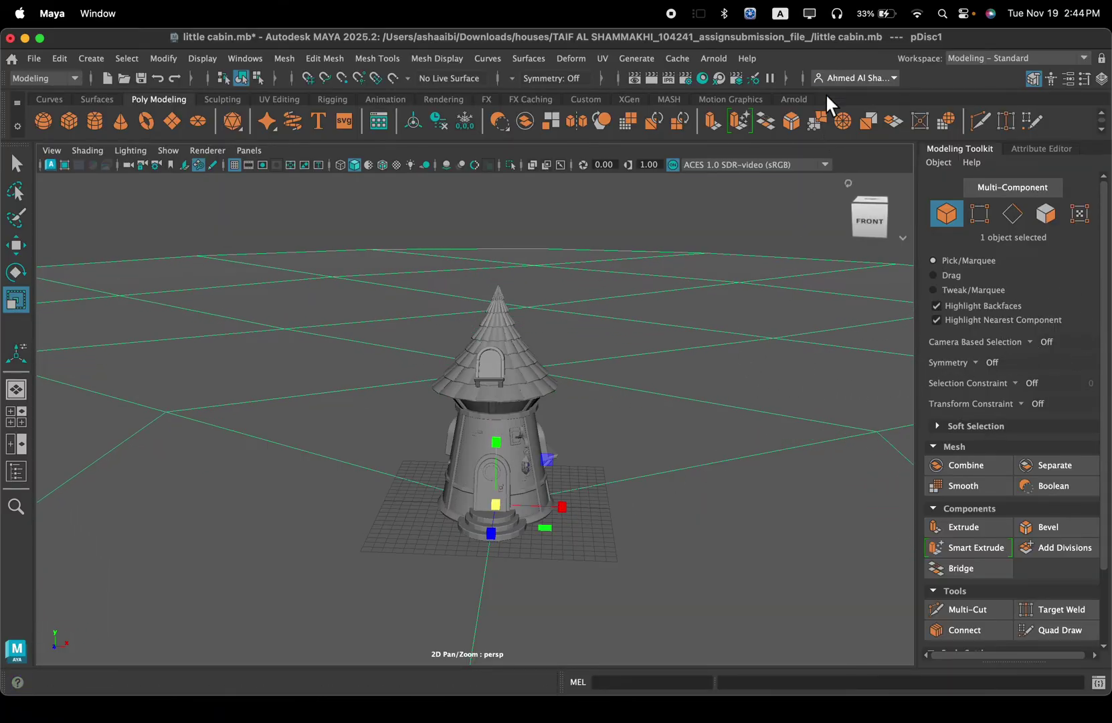
Step: Enable textures, scene lights, shadows and screen space ambient occlusion in the perspective viewport
left_click_drag(677, 332, 677, 324, "alt")
scroll(614, 310, "up", 2)
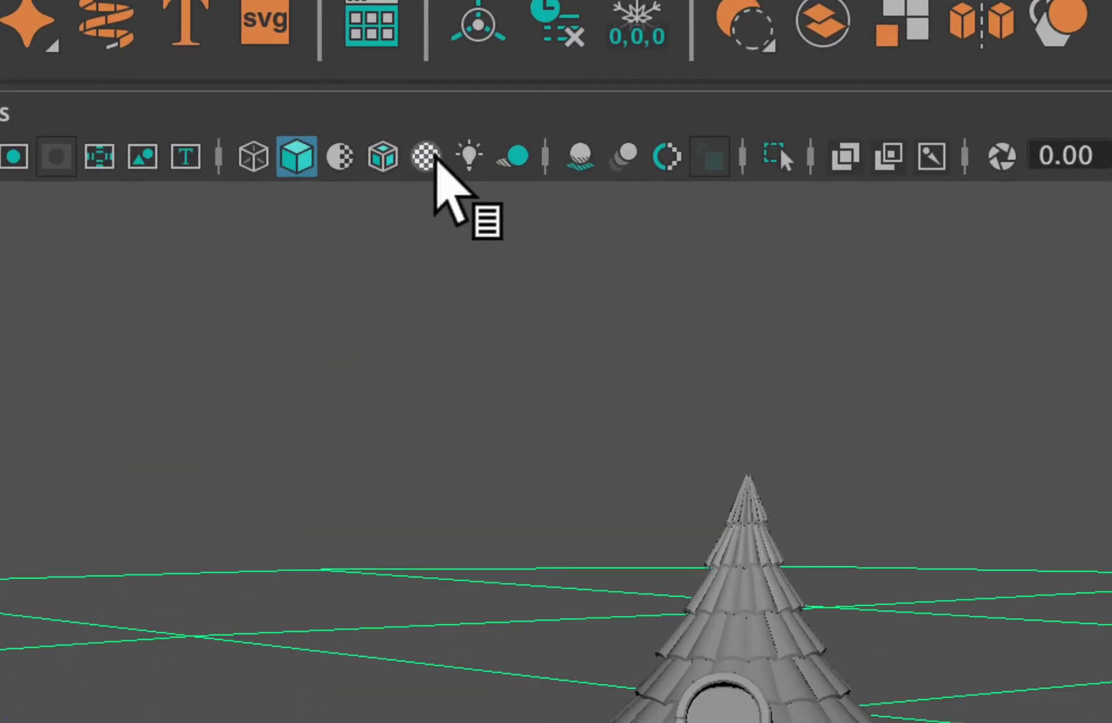
left_click(397, 164)
left_click(463, 158)
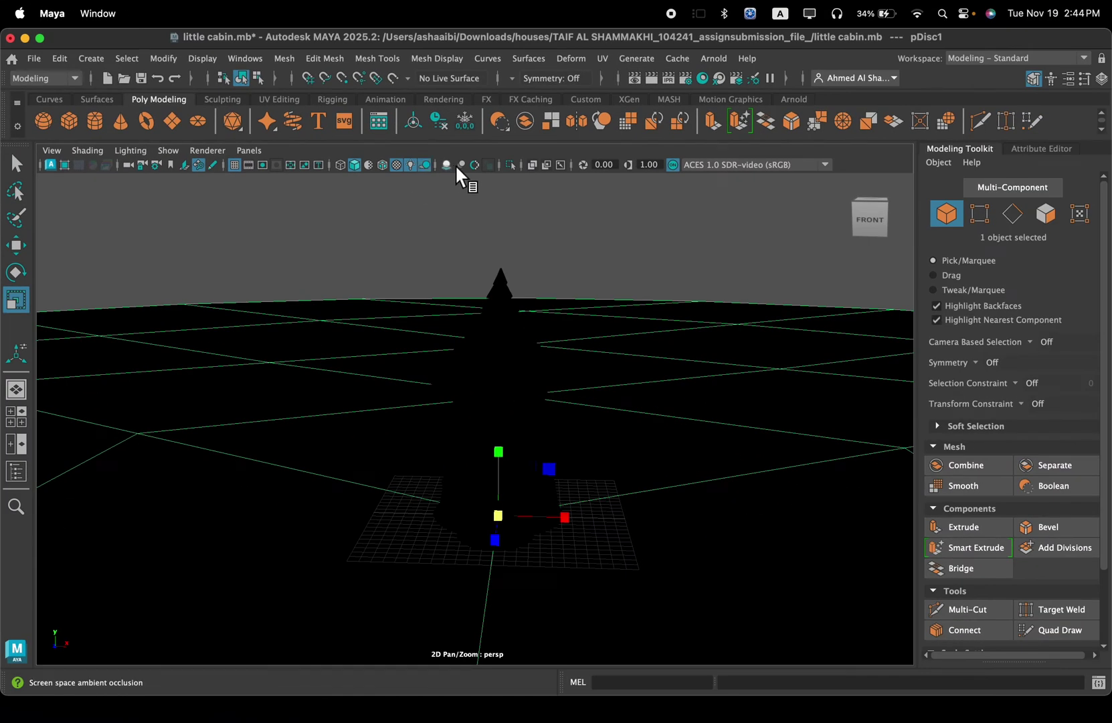
left_click(451, 165)
Step: Start an Arnold render of the perspective view and dock the RenderView beneath the viewport, framing the whole tower
scroll(591, 222, "down", 3)
middle_click_drag(592, 221, 601, 165, "alt")
left_click(717, 59)
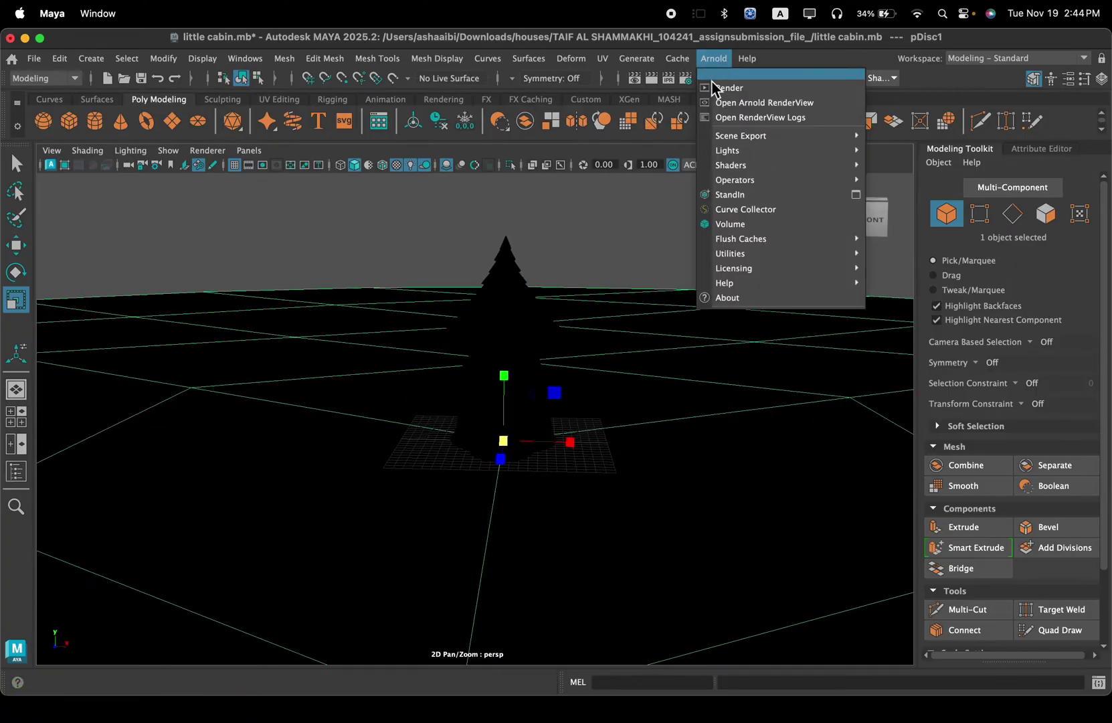
left_click(740, 92)
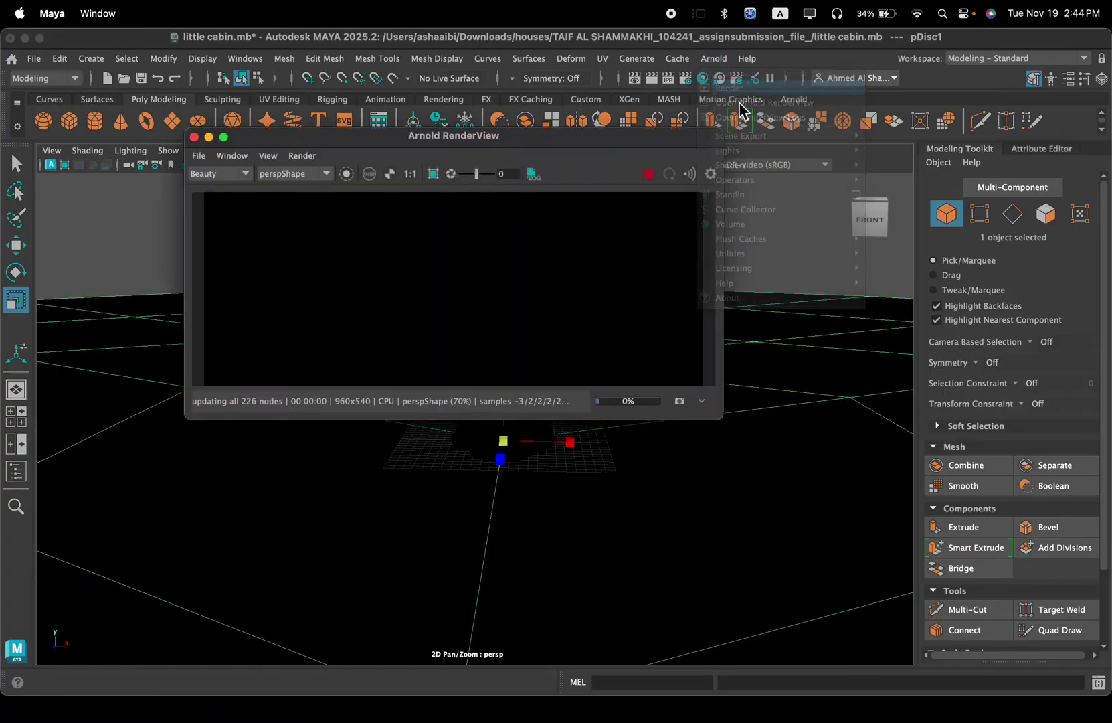
left_click_drag(281, 137, 427, 671)
scroll(489, 516, "down", 2)
left_click_drag(523, 329, 518, 306, "alt")
middle_click_drag(624, 295, 642, 322, "alt")
scroll(633, 320, "down", 2)
scroll(642, 326, "down", 2)
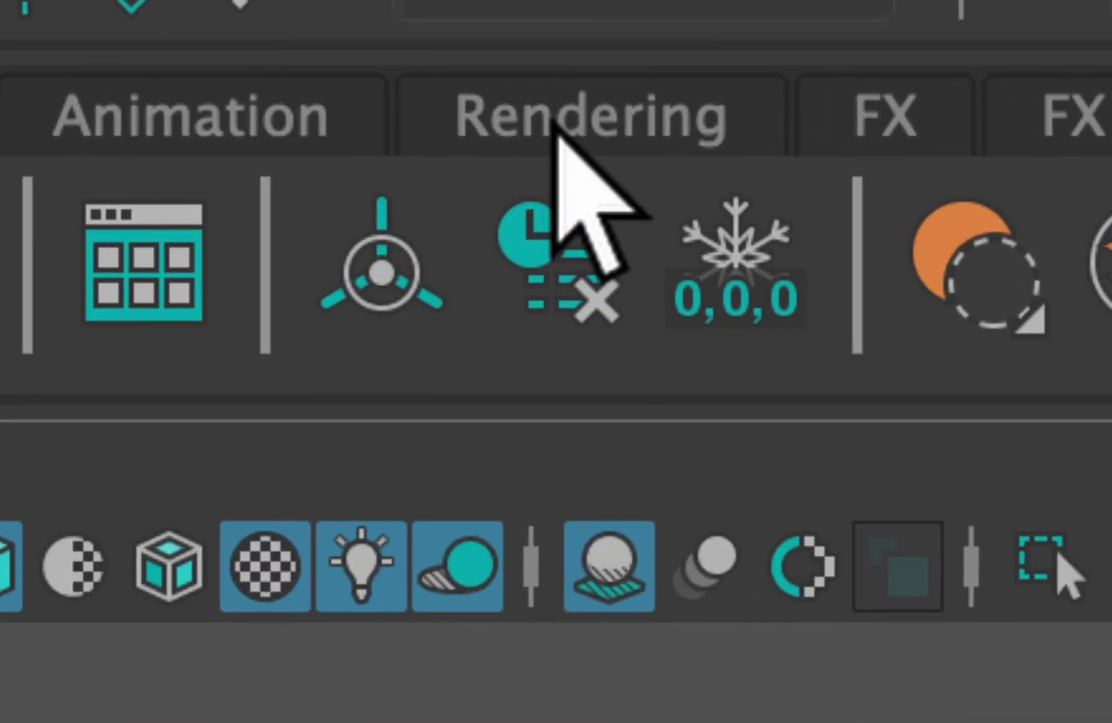
Step: Compare the Rendering and Arnold light sets and create a directional light in the scene
left_click(557, 126)
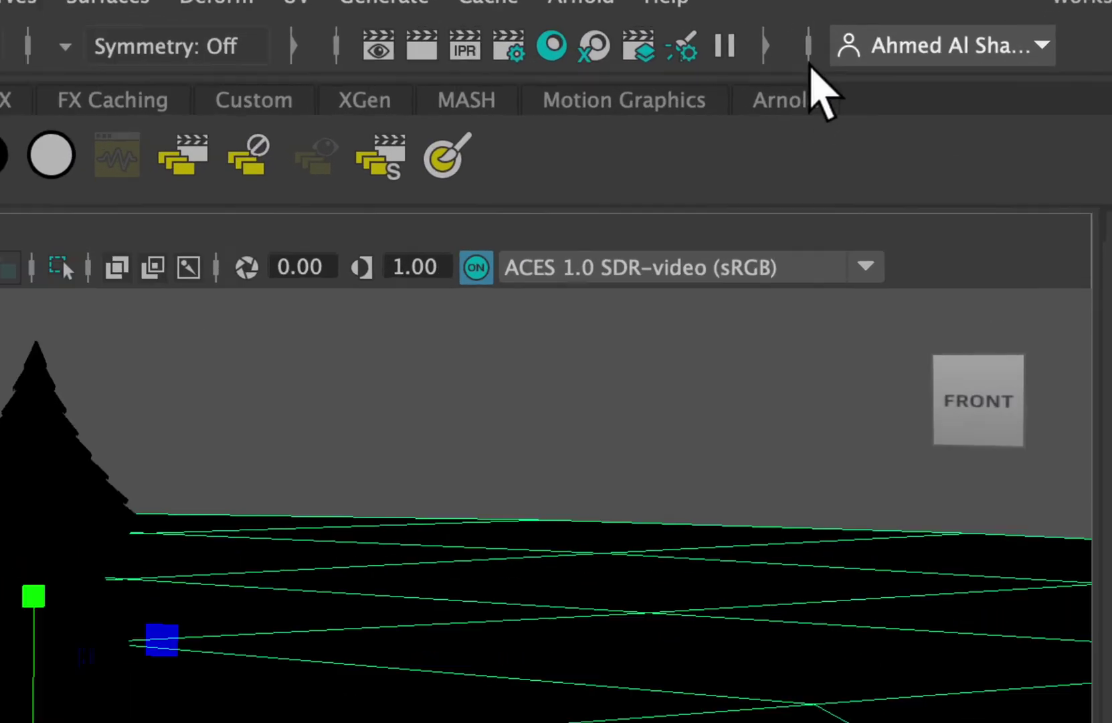
left_click(782, 101)
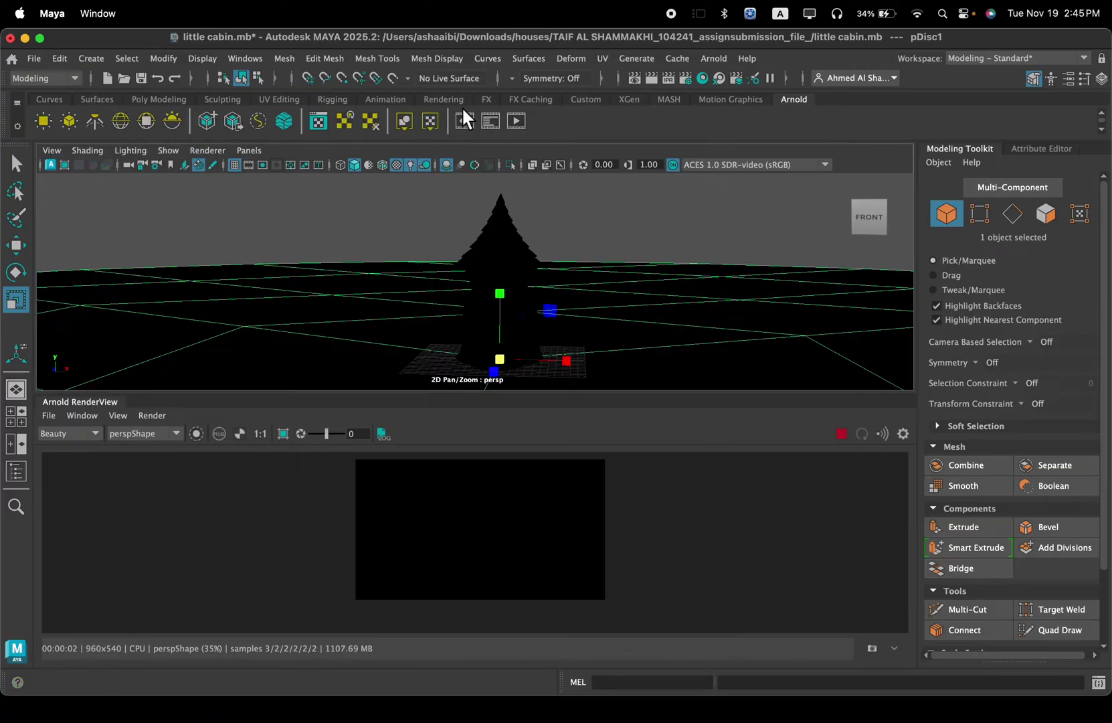
left_click(441, 100)
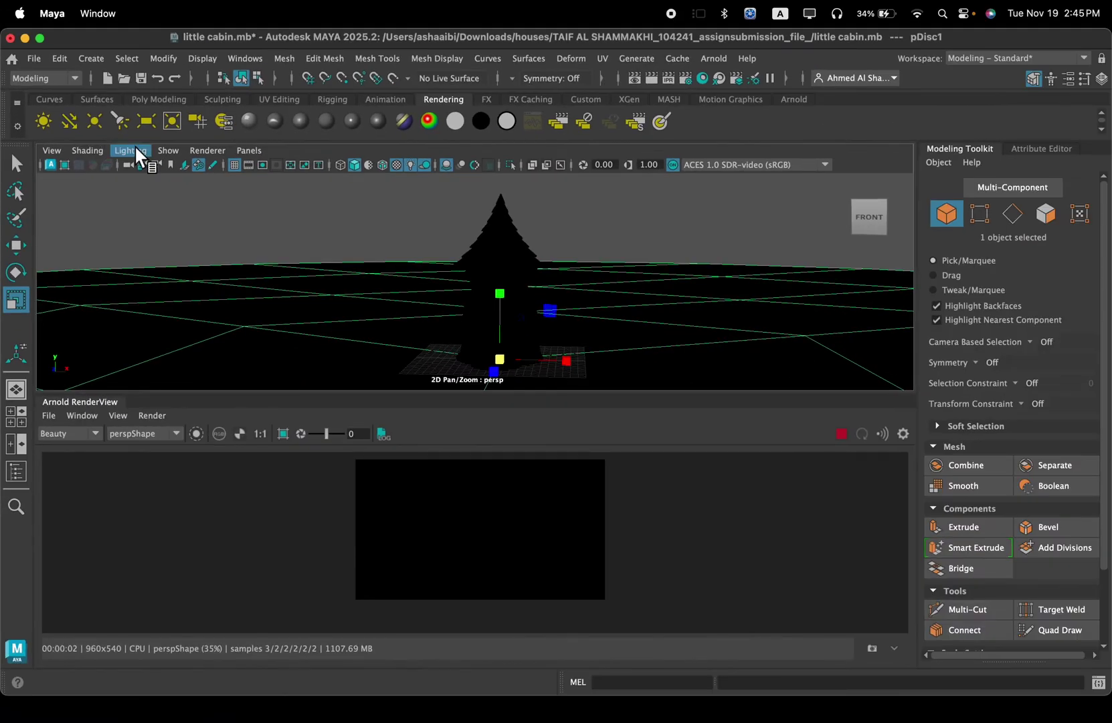
left_click(77, 124)
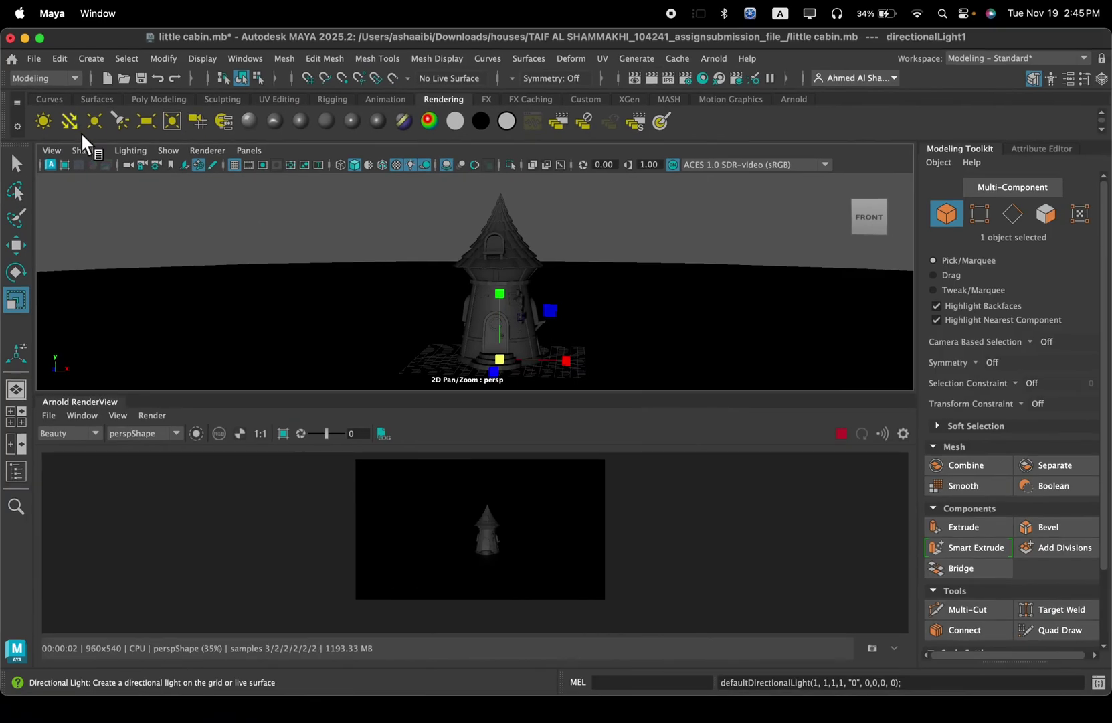
Step: Open the new light's attributes at the Directional Light Attributes section
scroll(571, 304, "up", 2)
middle_click_drag(596, 295, 565, 286, "alt")
left_click_drag(567, 288, 575, 292, "alt")
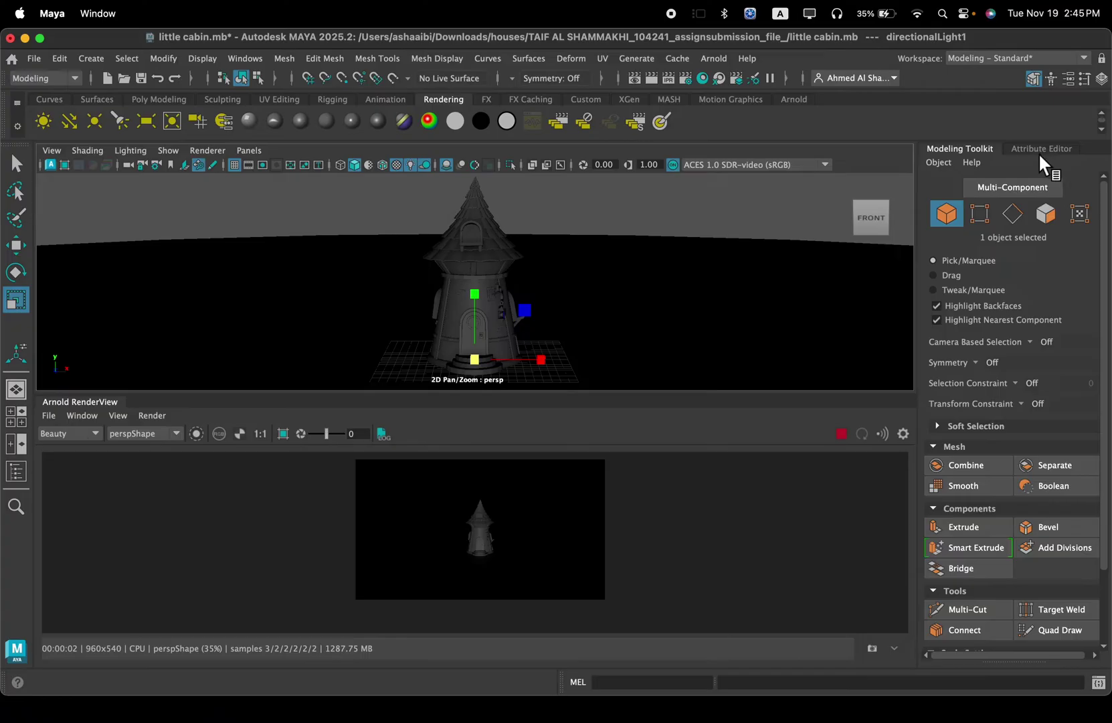
left_click(1058, 151)
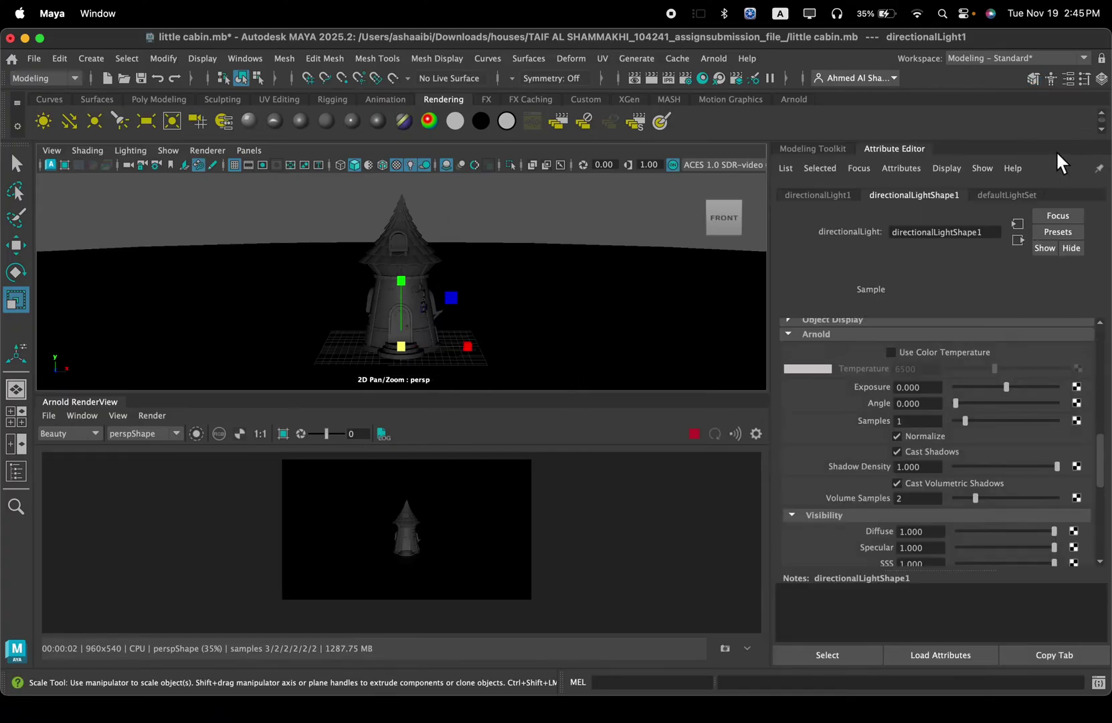
scroll(885, 452, "up", 5)
scroll(901, 494, "up", 5)
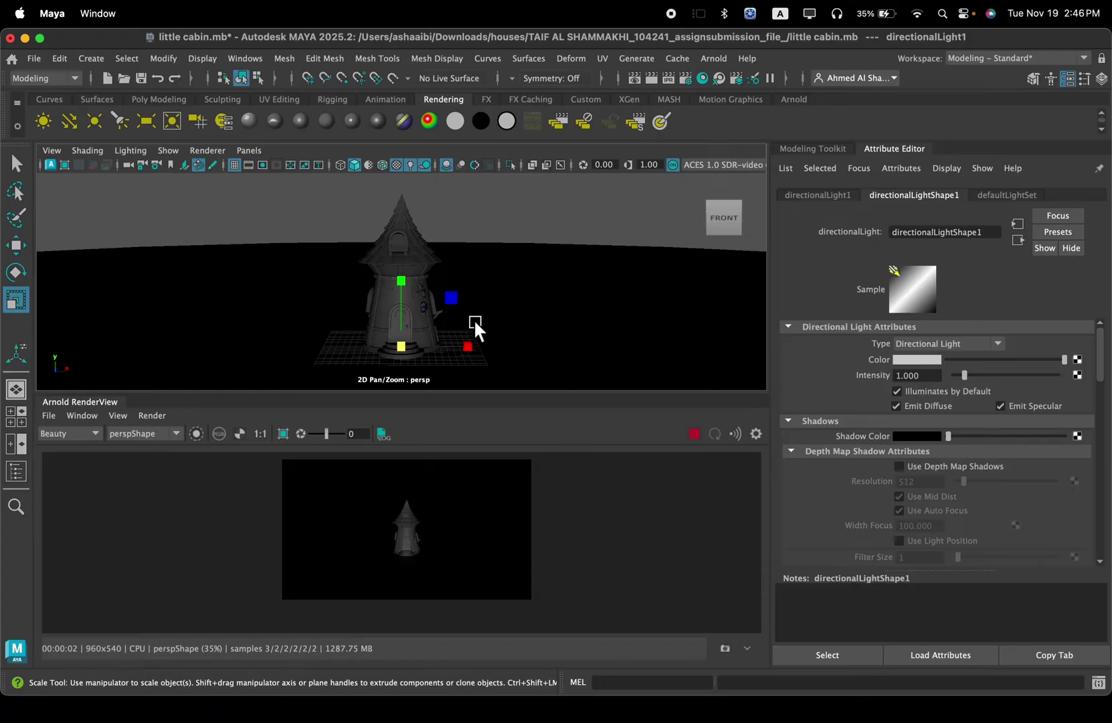
Step: Move the directional light beside the tower, raise it to about roof height and enlarge its icon
key("w")
left_click_drag(474, 351, 622, 340)
left_click_drag(567, 300, 574, 246)
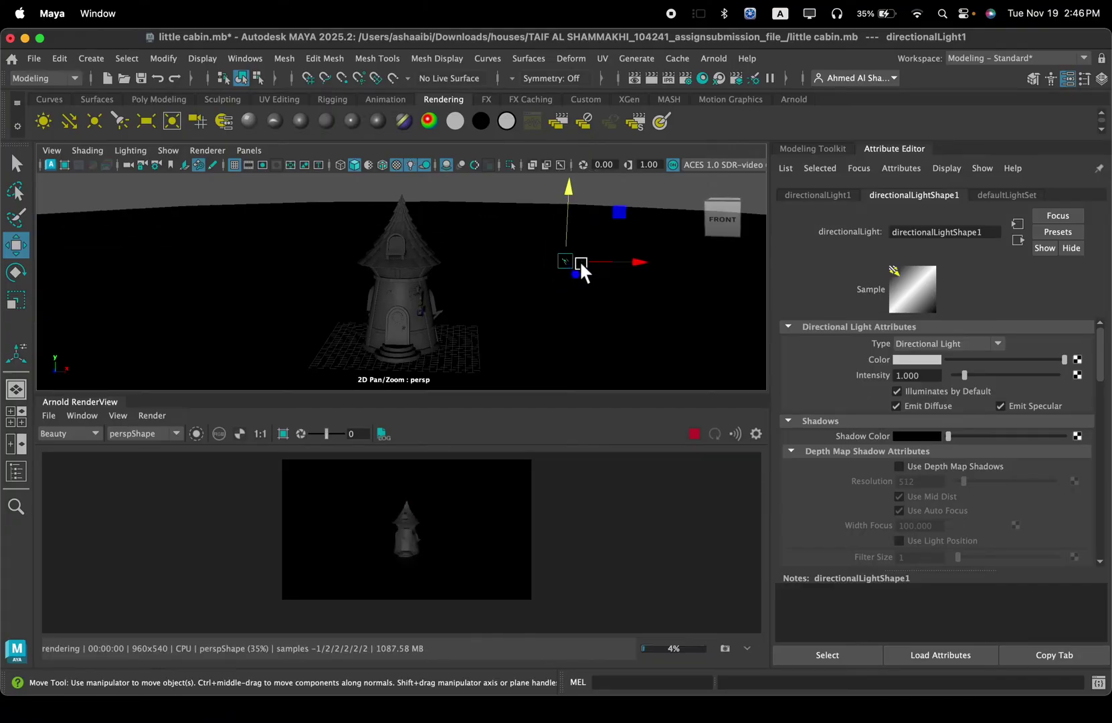
key("r")
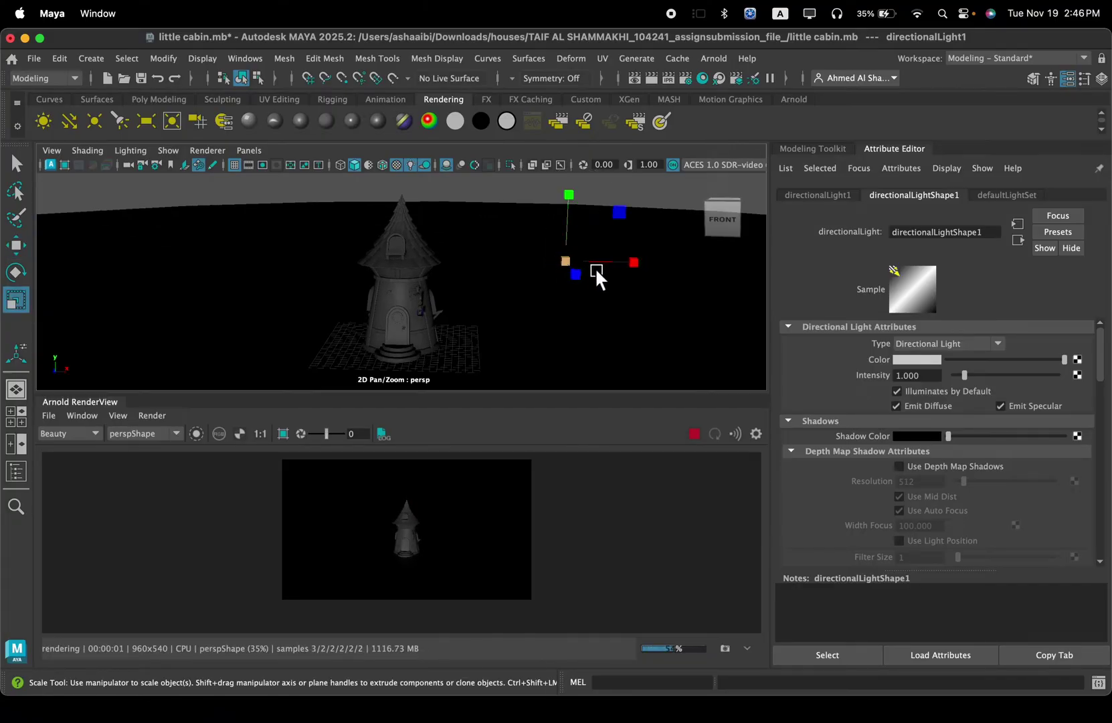
left_click_drag(568, 261, 663, 212)
mouse_move(583, 279)
left_mouse_down()
mouse_move(571, 284)
mouse_move(613, 263)
mouse_move(563, 267)
mouse_move(568, 291)
left_mouse_up()
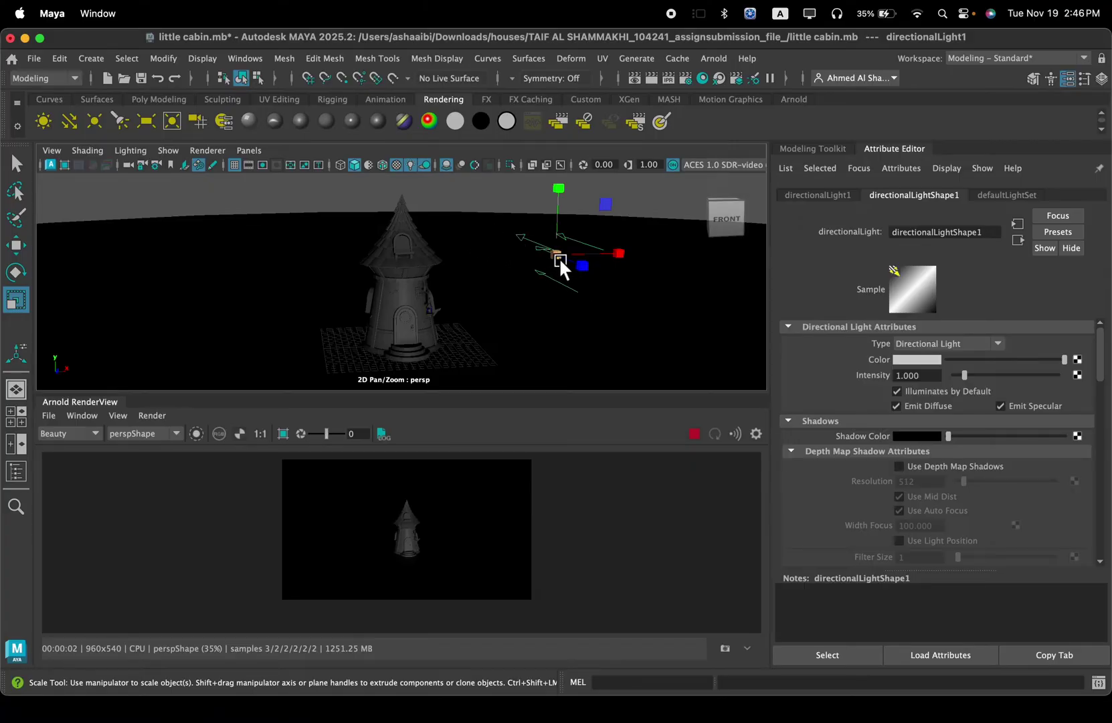
Step: Rotate the directional light to about -36.5, 19.9, -14.1 degrees so it shines down across the tower
key("e")
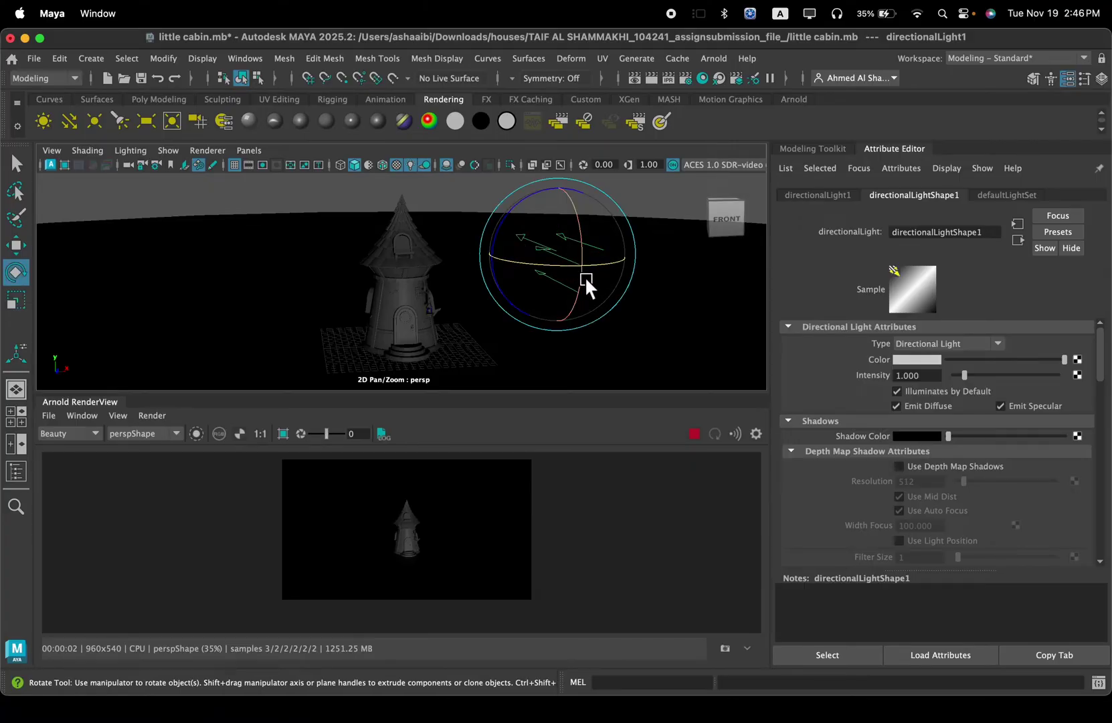
left_click_drag(584, 279, 558, 231)
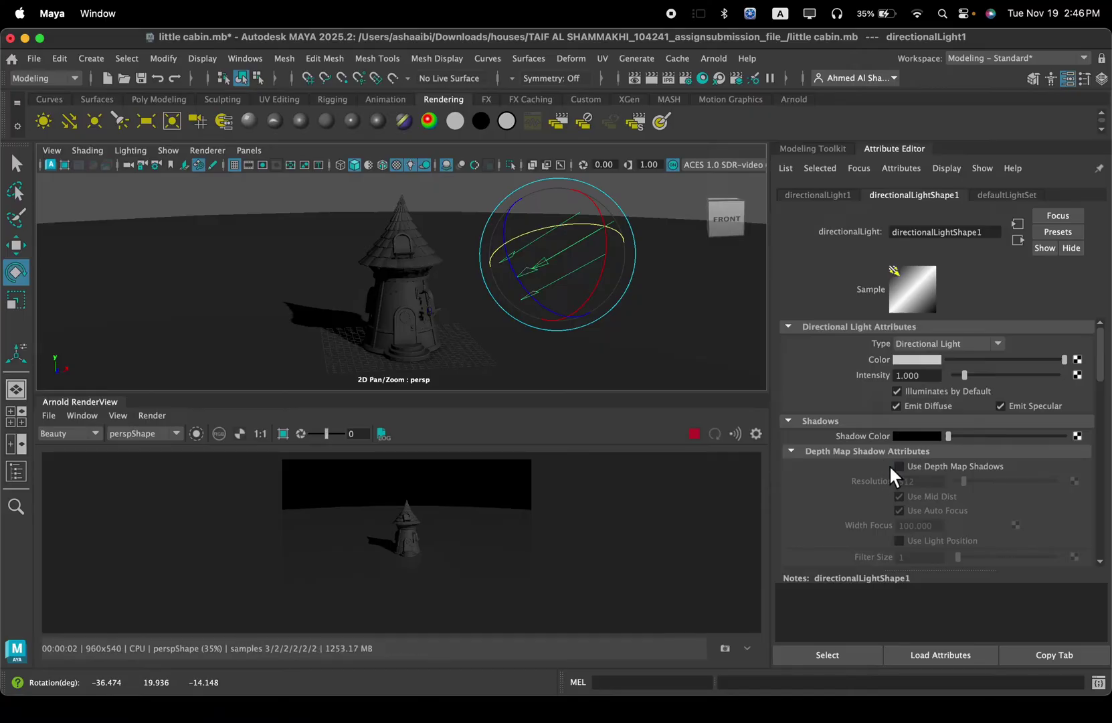
Step: Raise the directional light's Arnold exposure to about 2.94 and view the tower closer in the render
scroll(889, 443, "down", 4)
scroll(877, 429, "up", 4)
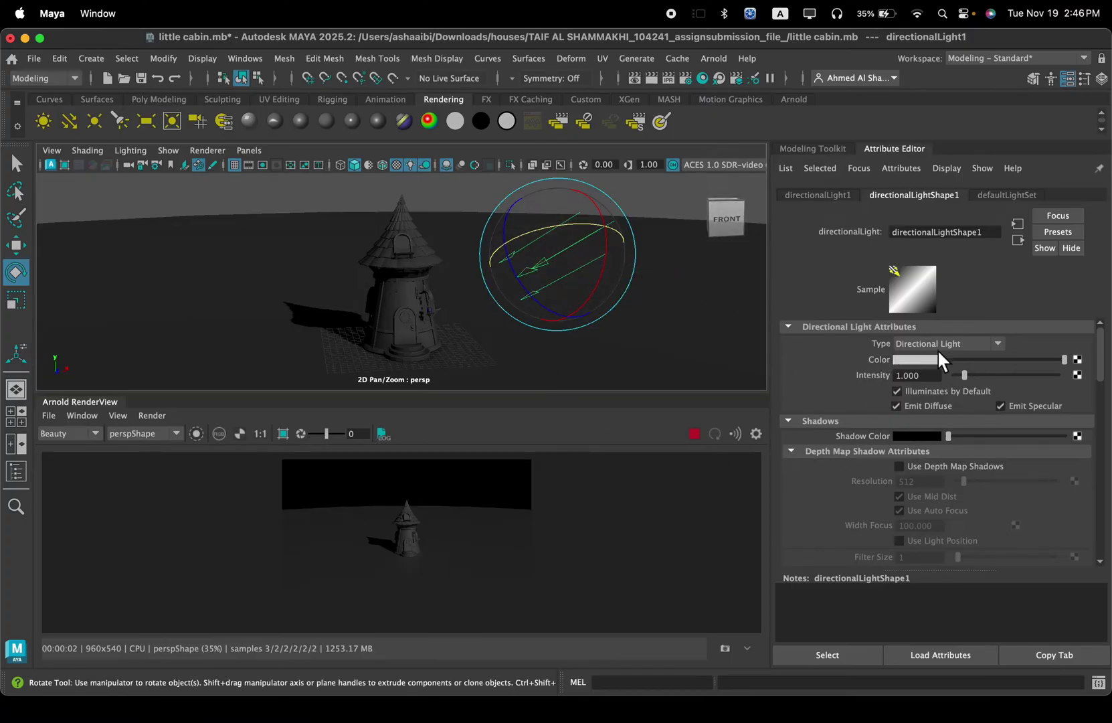
scroll(893, 436, "down", 10)
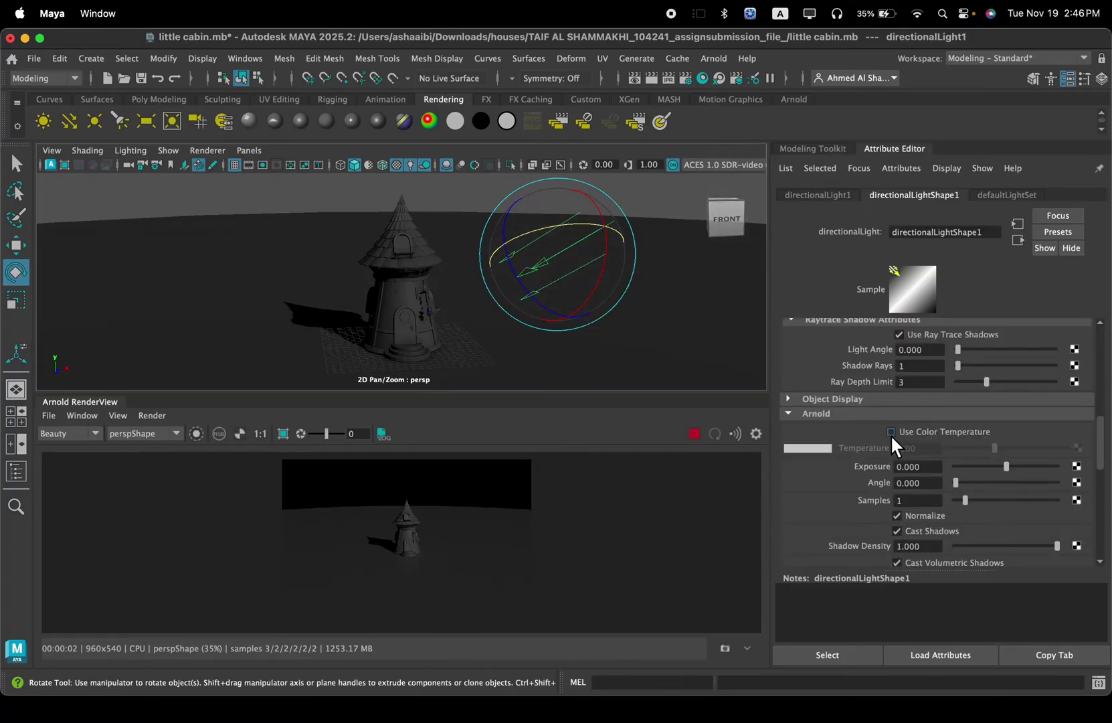
scroll(817, 420, "down", 2)
scroll(790, 354, "up", 2)
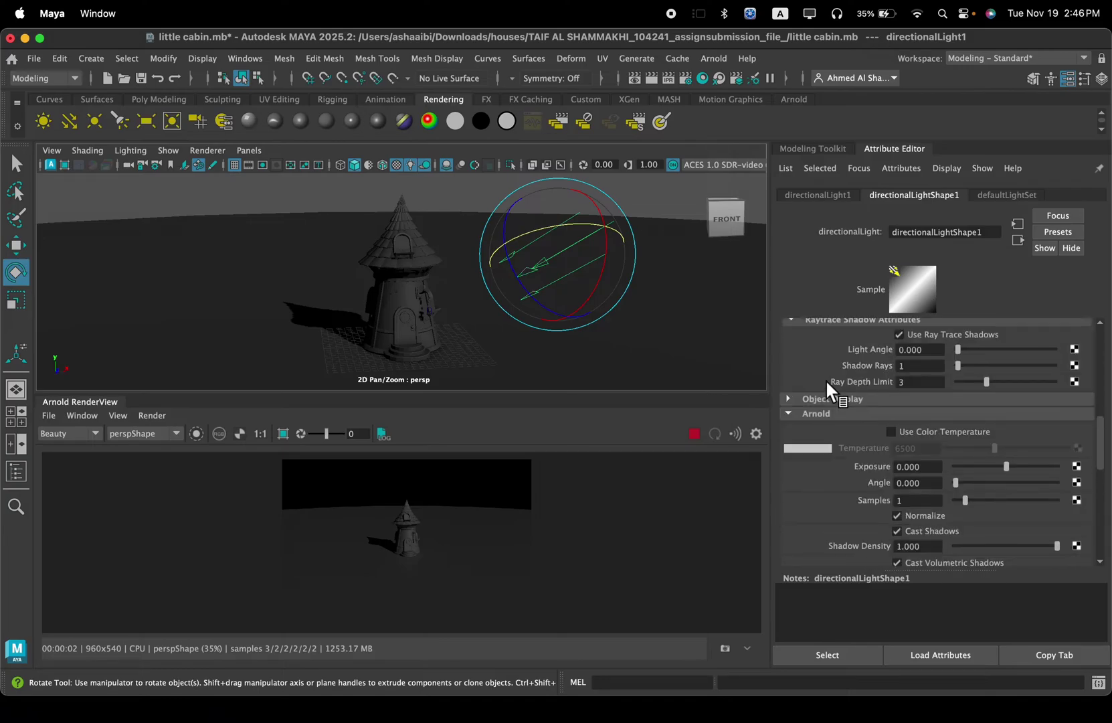
left_click(807, 415)
left_click(810, 513)
scroll(854, 430, "down", 3)
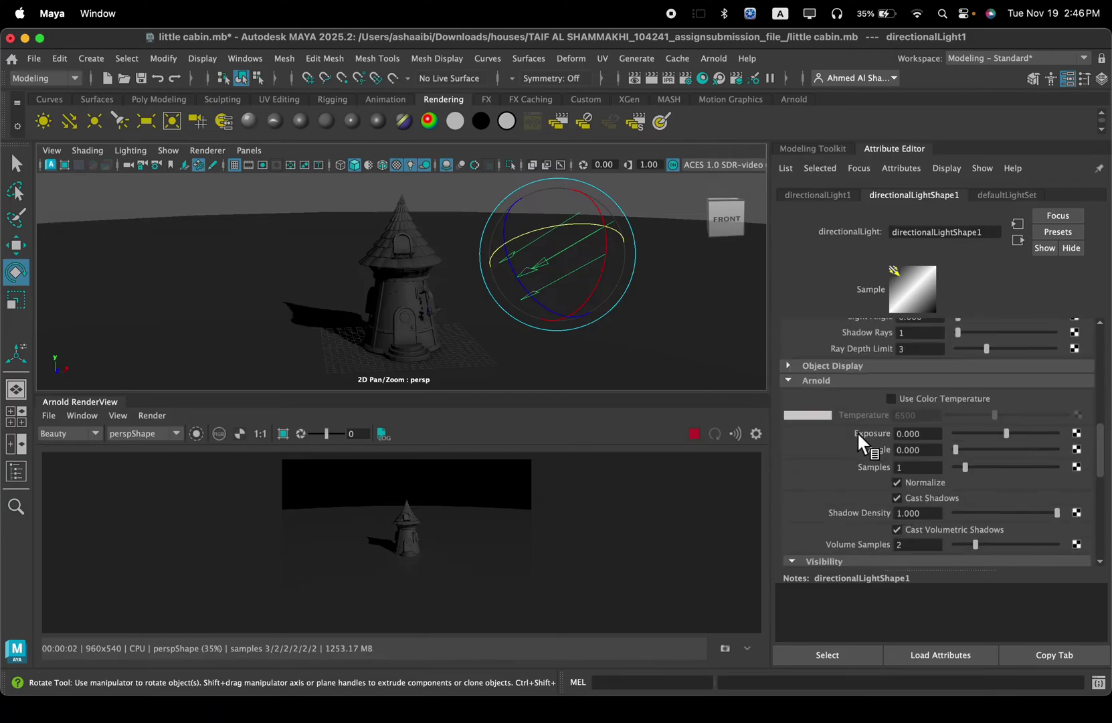
scroll(899, 481, "down", 1)
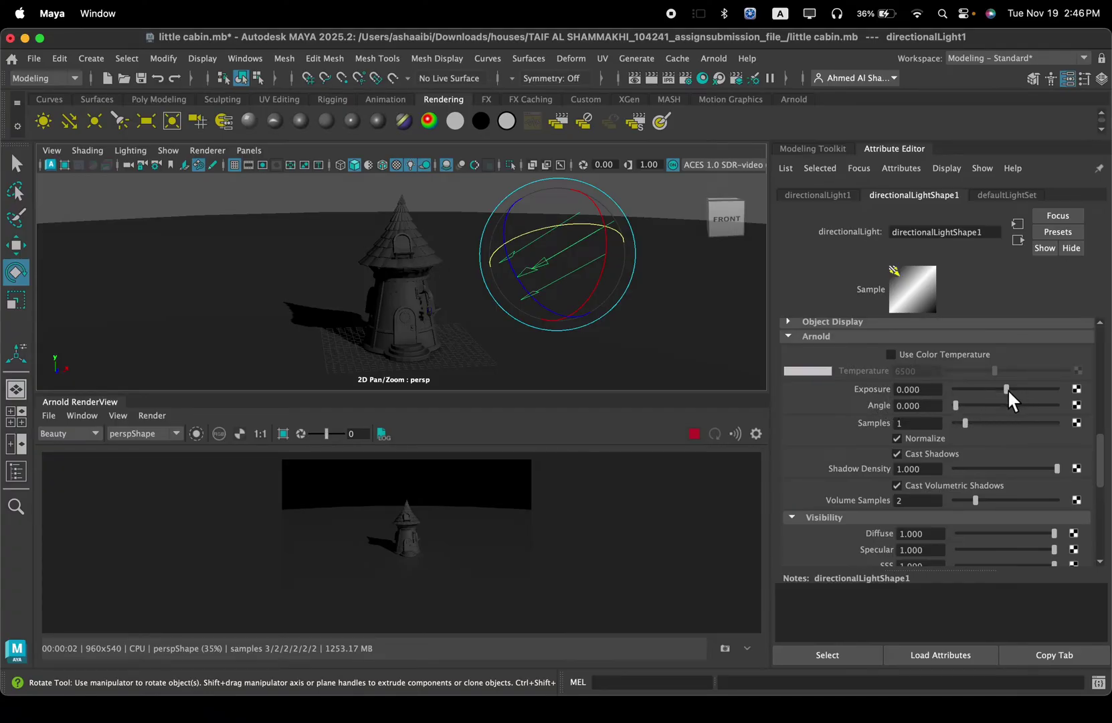
left_click_drag(1008, 388, 1039, 386)
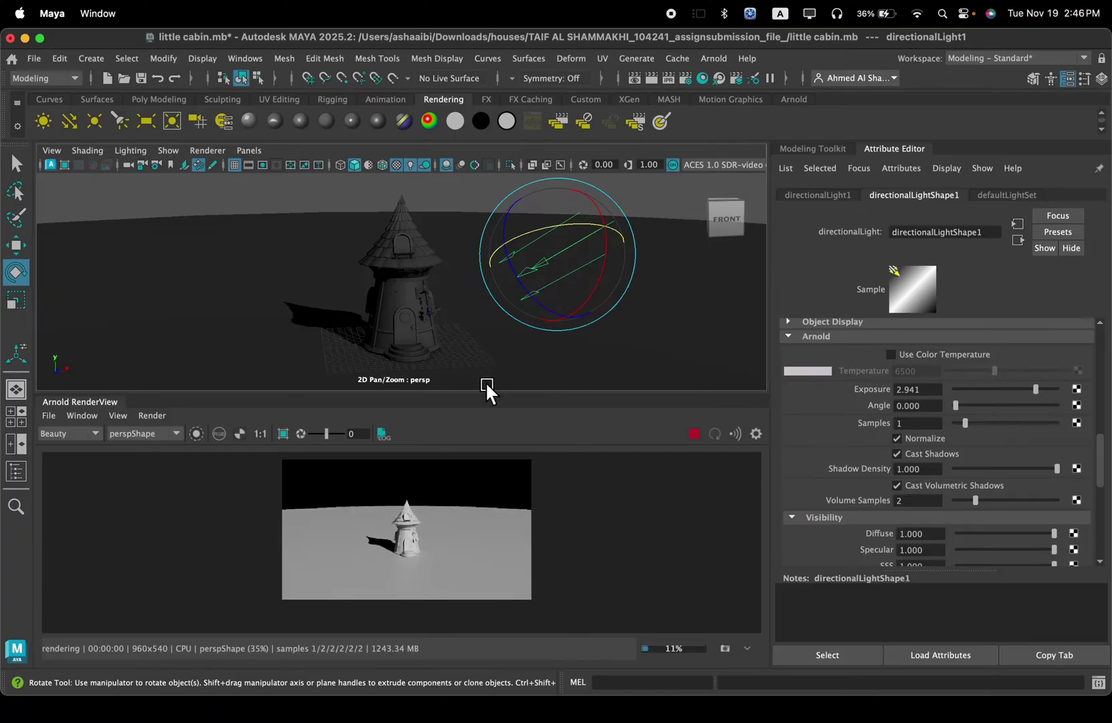
scroll(435, 538, "up", 2)
left_click_drag(450, 534, 486, 553)
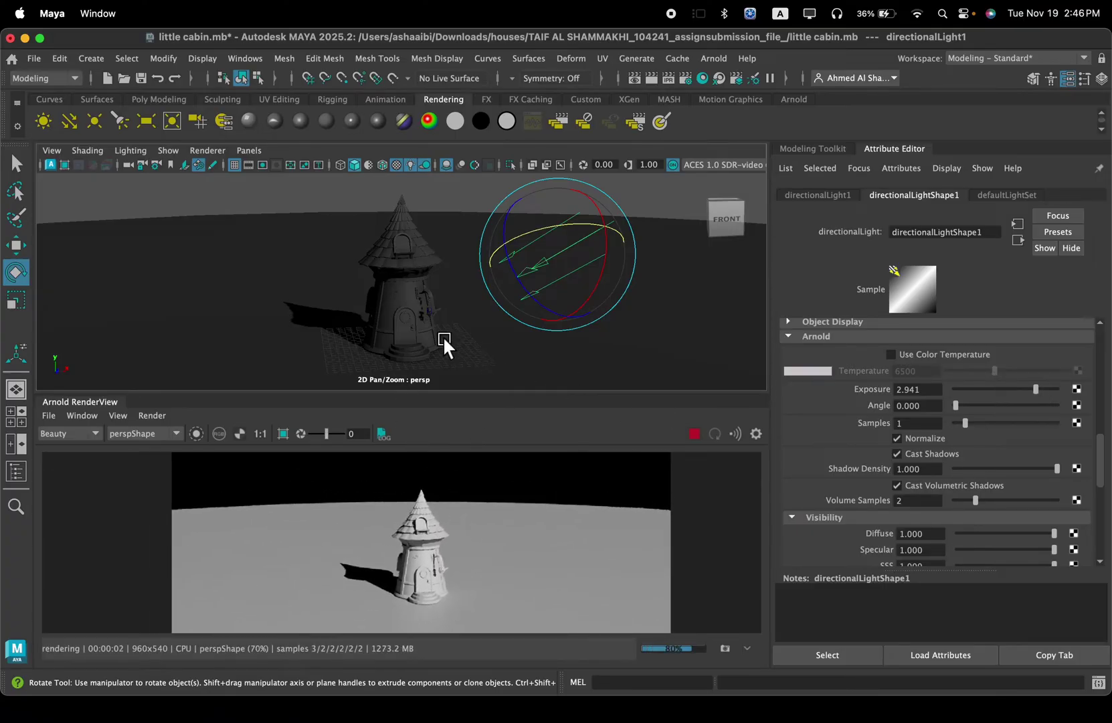
Step: Rotate the directional light to about -39.7, -40.7, -334.1 degrees so the tower's shadow falls on its opposite side
left_click_drag(609, 250, 632, 235)
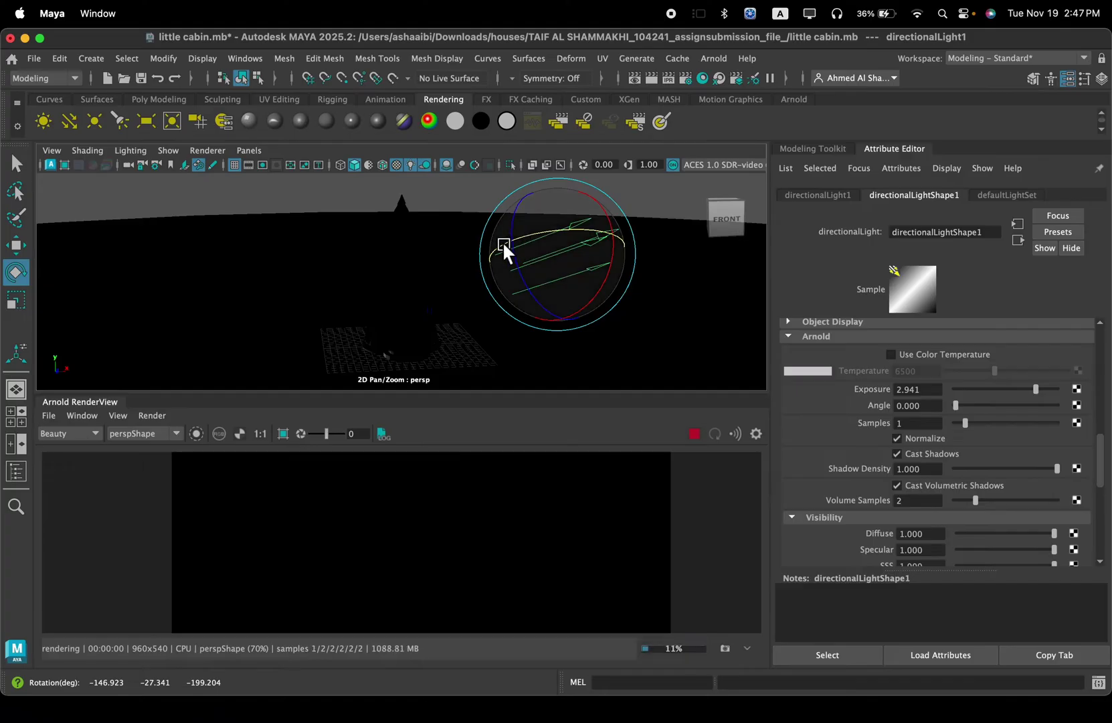
left_click_drag(503, 246, 612, 252)
scroll(466, 497, "up", 3)
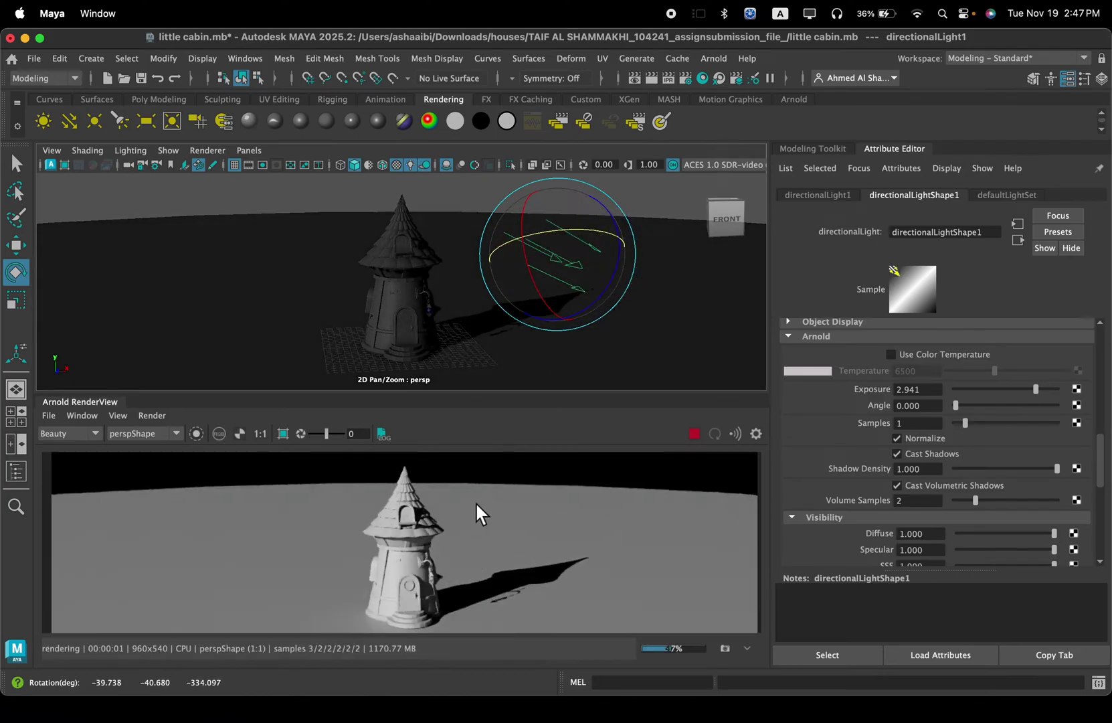
Step: Try the light's Arnold color temperature at 6652, and turn Use Color Temperature back off
left_click(950, 358)
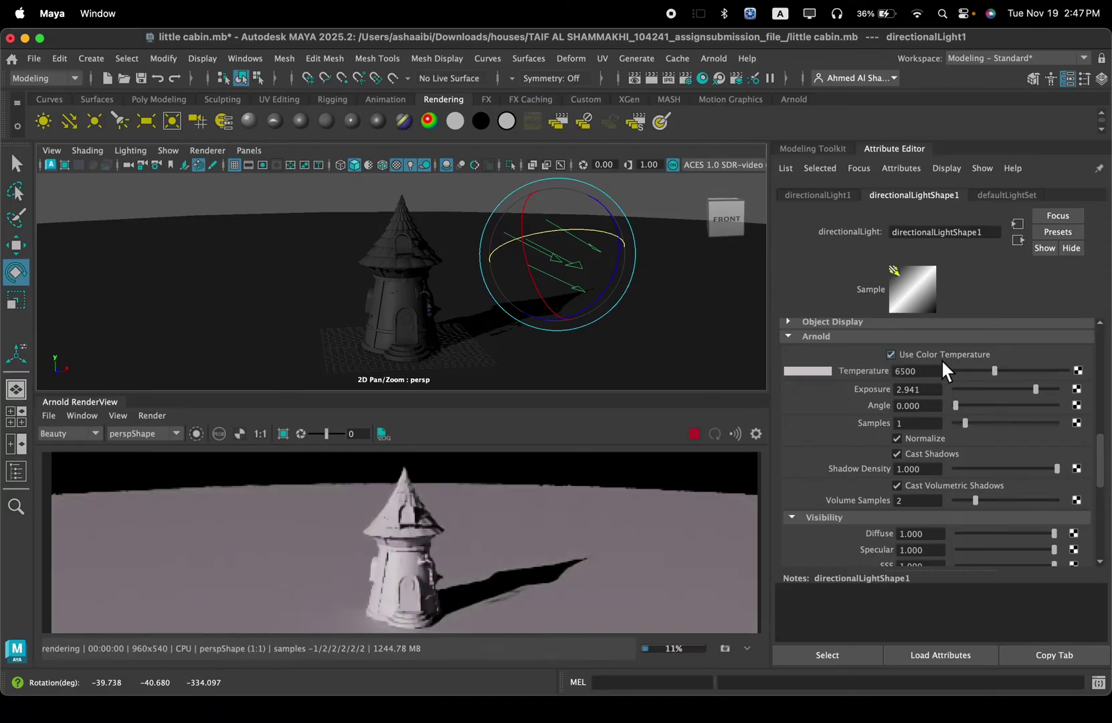
mouse_move(994, 370)
left_mouse_down()
mouse_move(974, 372)
mouse_move(1018, 373)
mouse_move(996, 372)
left_mouse_up()
left_click(965, 363)
Step: Try a pure red color on the directional light and undo it
scroll(882, 437, "up", 6)
scroll(881, 437, "up", 5)
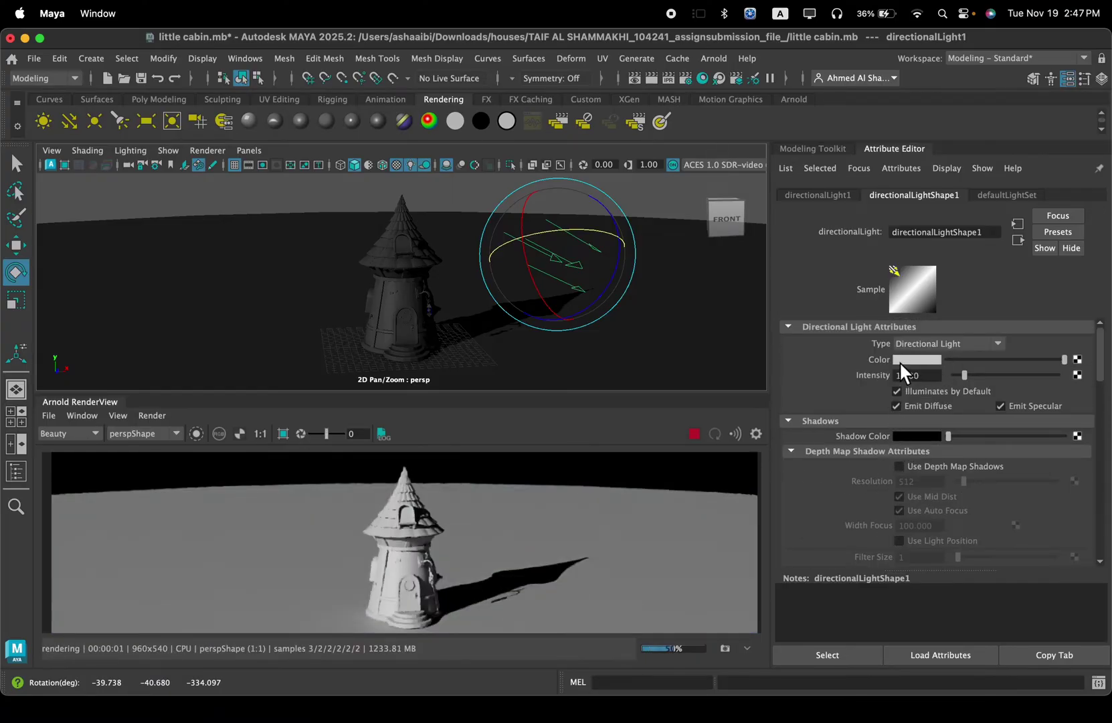
left_click(929, 362)
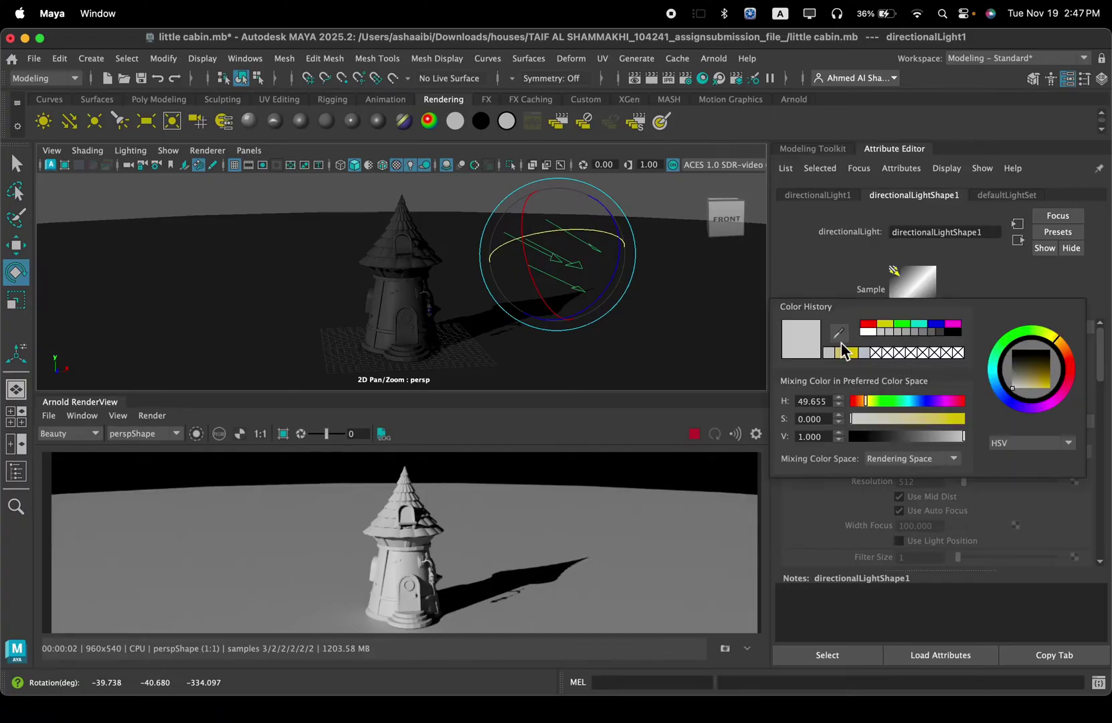
left_click(867, 324)
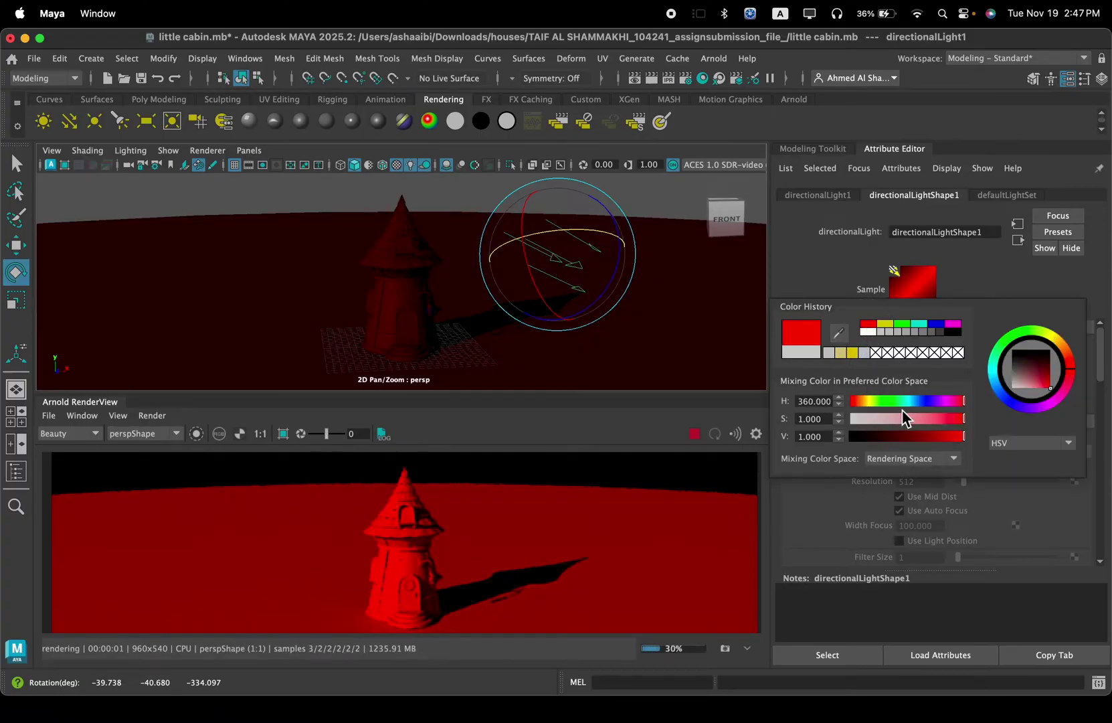
key("super+z")
Step: Raise the light's Arnold angle to about 9.56 and compare the shadow edges in the render before and after
scroll(875, 501, "down", 7)
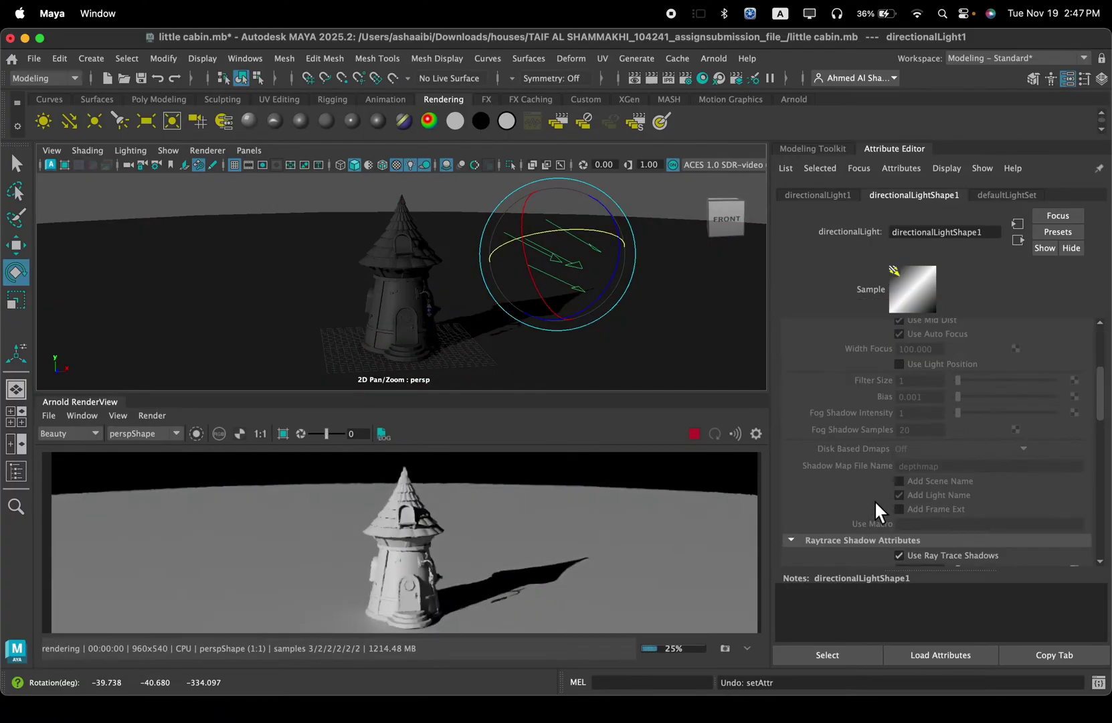
scroll(874, 500, "down", 3)
scroll(874, 500, "up", 1)
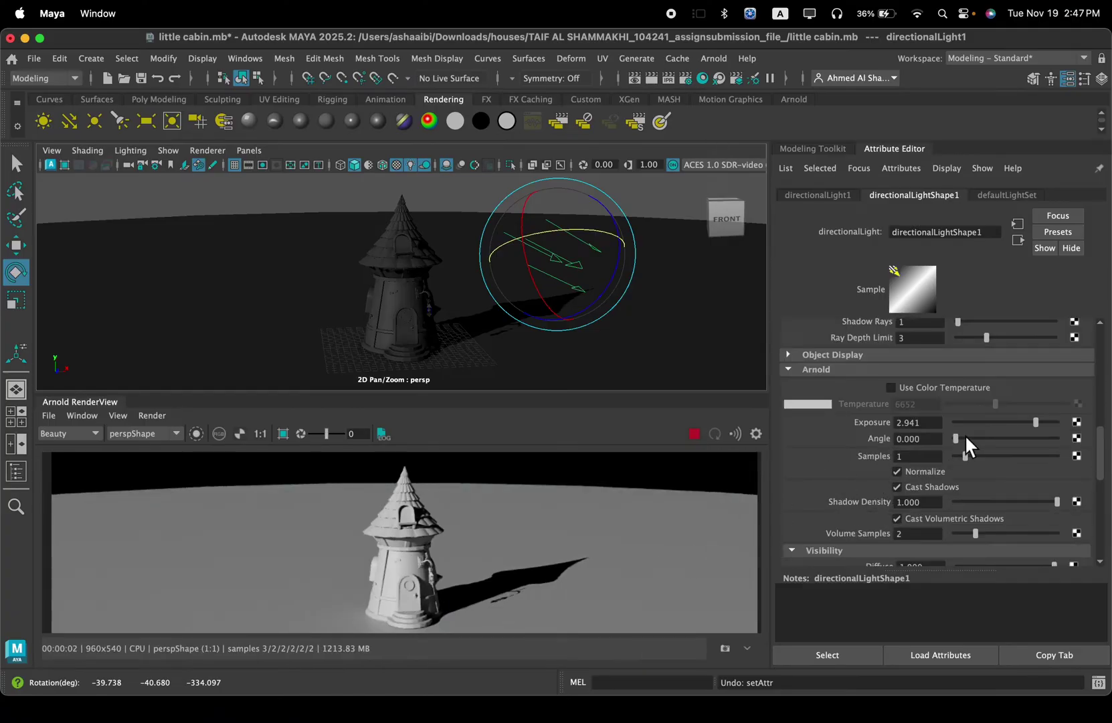
scroll(568, 589, "up", 5)
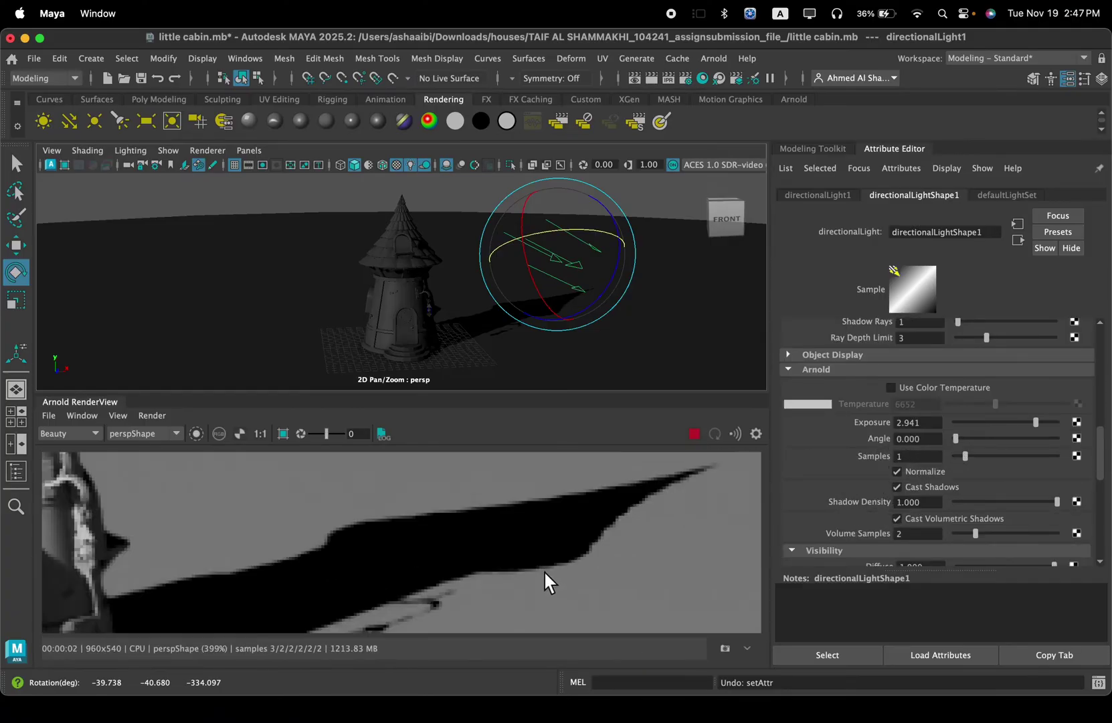
scroll(379, 583, "down", 5)
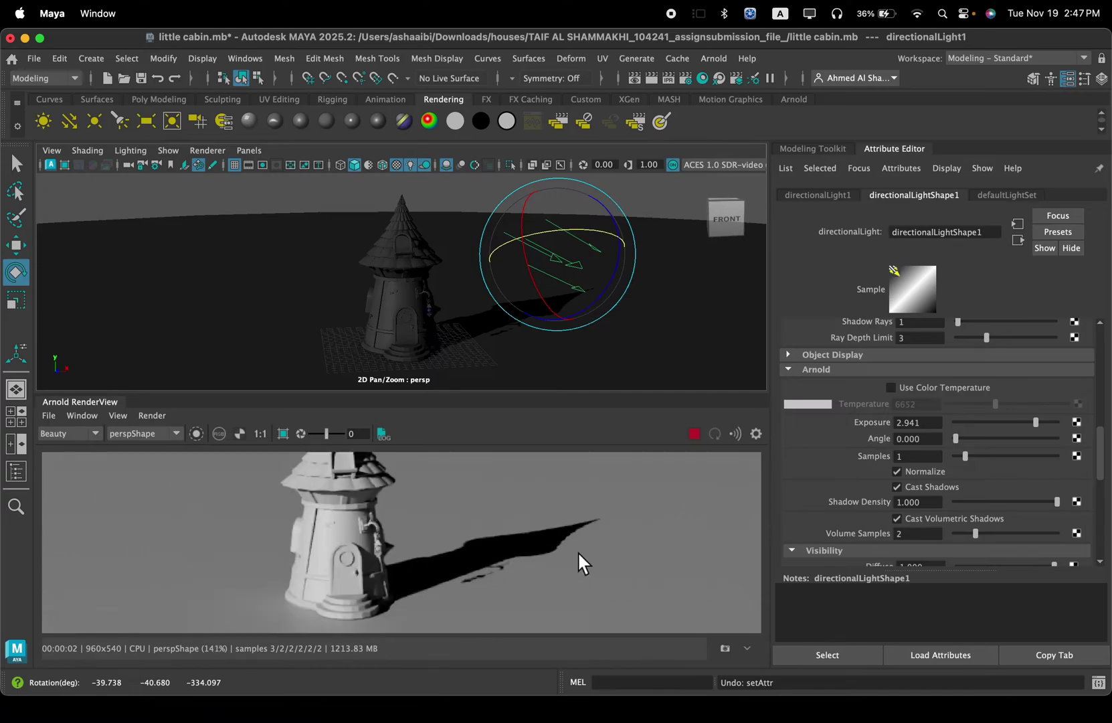
left_click_drag(975, 441, 1051, 440)
scroll(526, 577, "up", 3)
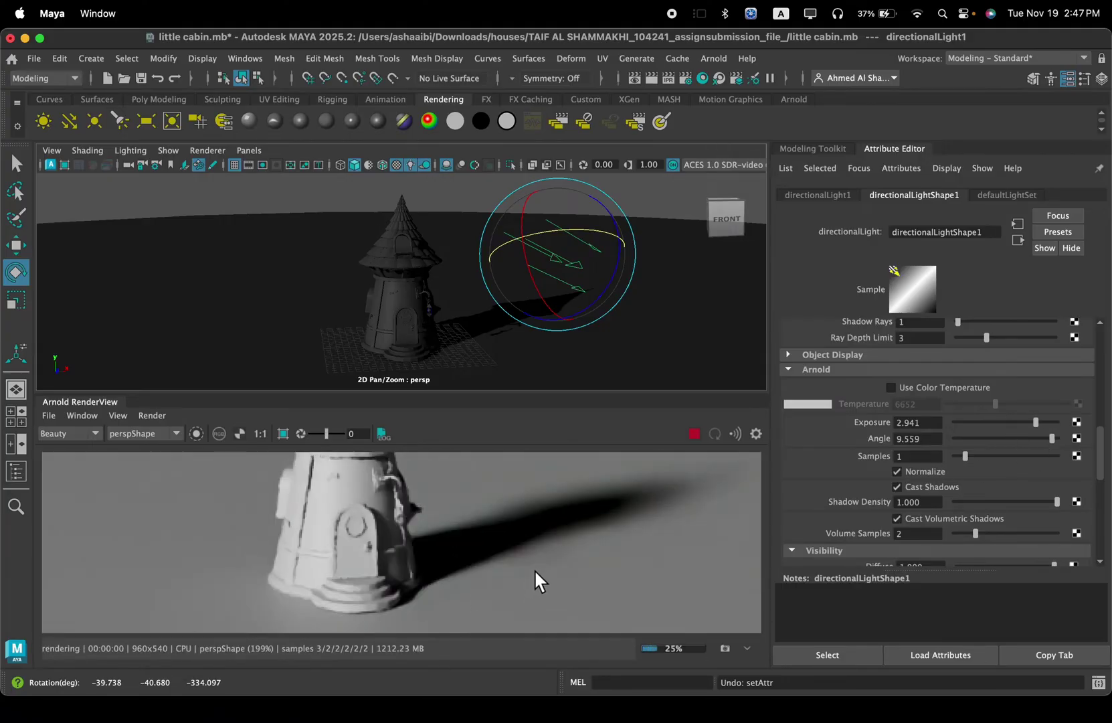
scroll(606, 544, "down", 3)
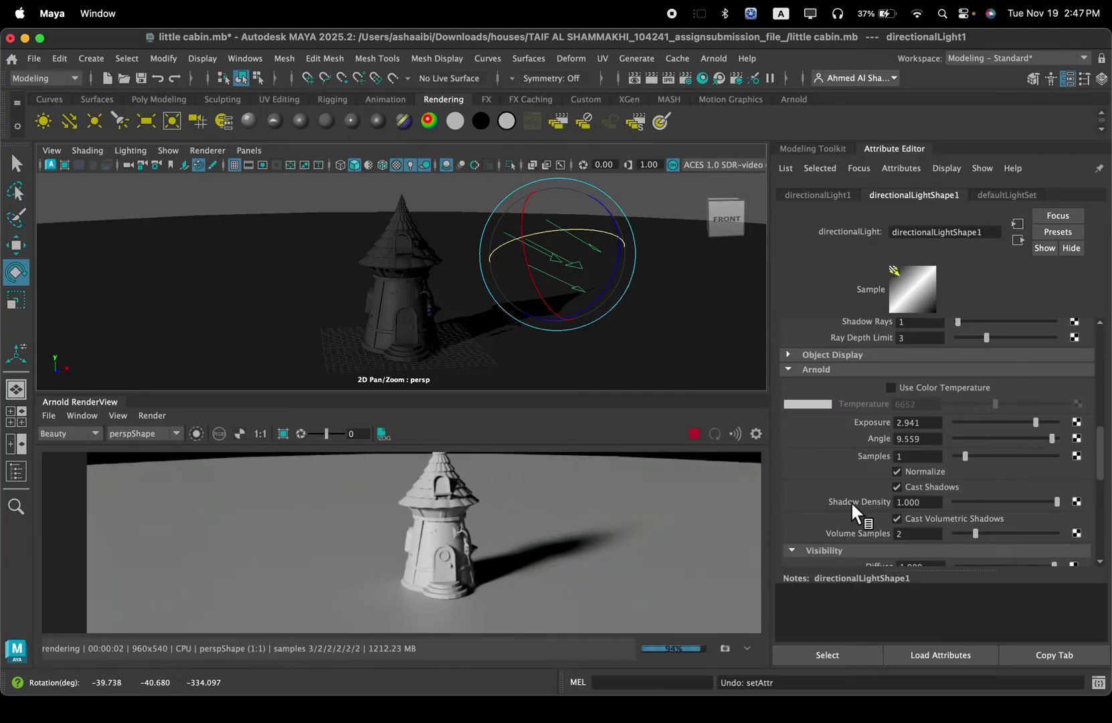
Step: Review the light's remaining Arnold attributes, and lower its angle to about 0.515 and exposure to about 2.72
scroll(977, 489, "down", 3)
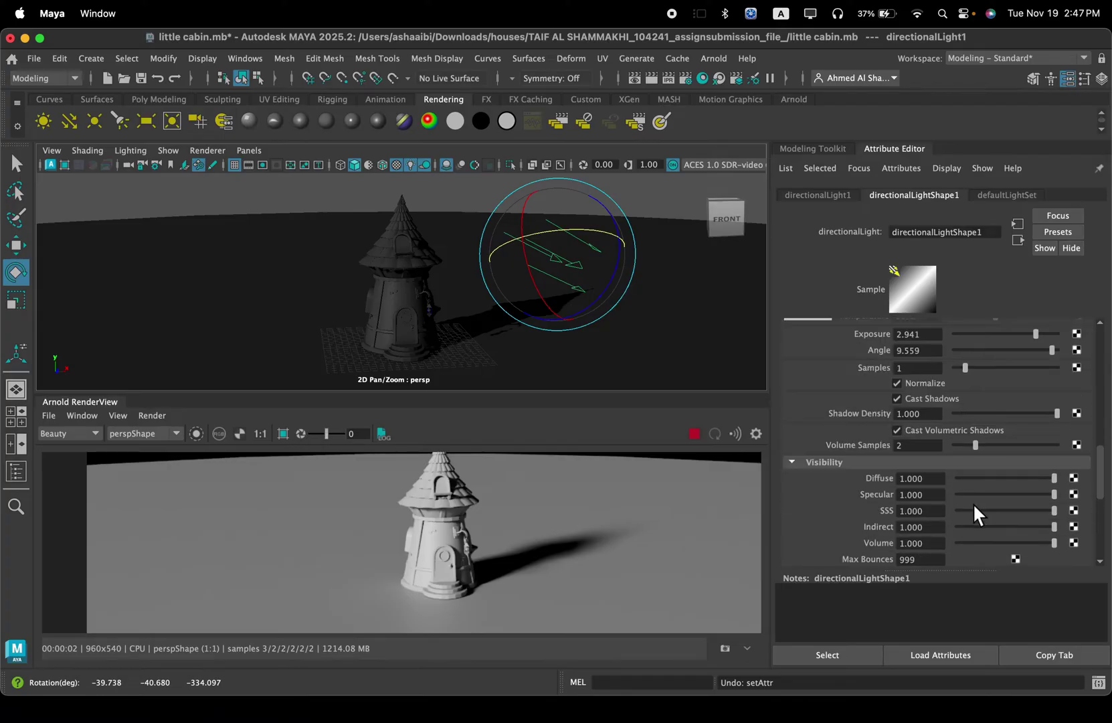
scroll(918, 522, "down", 3)
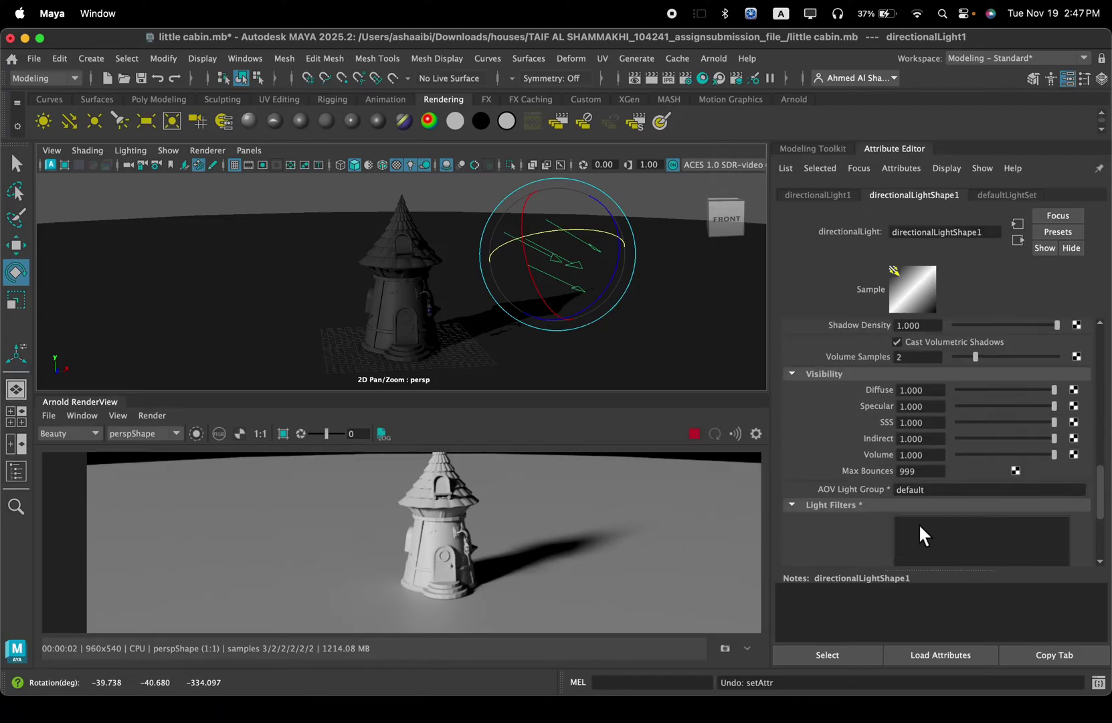
scroll(908, 517, "up", 5)
scroll(908, 515, "up", 3)
mouse_move(1052, 481)
left_mouse_down()
mouse_move(964, 477)
mouse_move(1034, 466)
left_mouse_up()
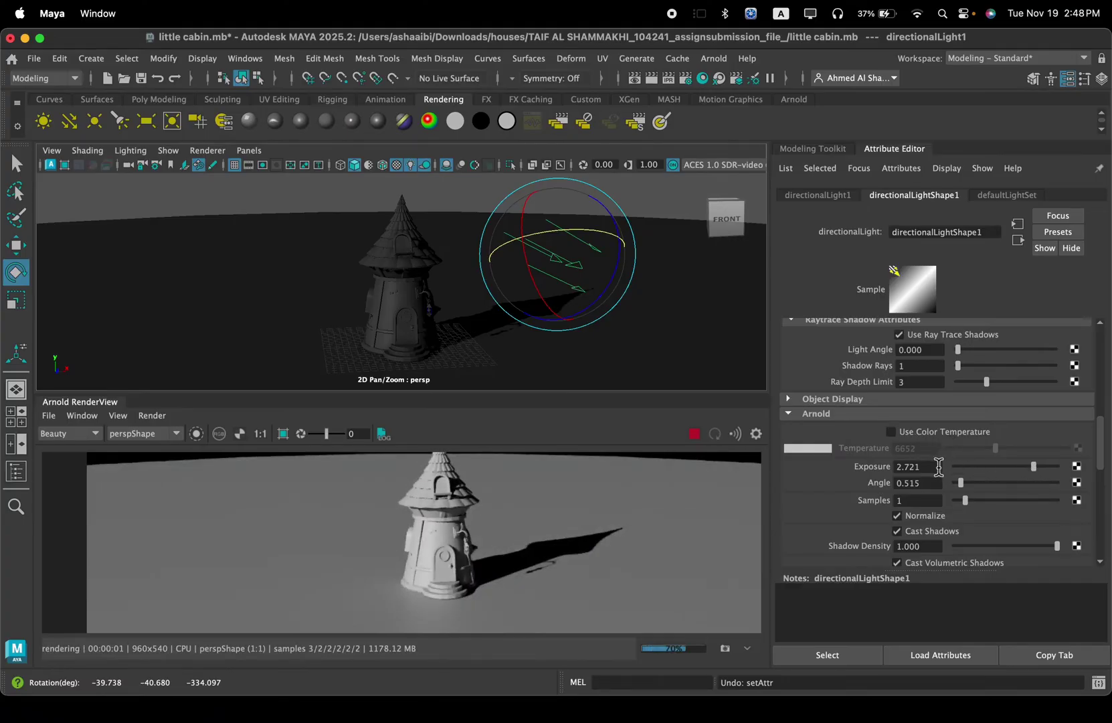
Step: Try a bright green shadow color on the directional light, inspect the rendered shadow and undo the color
scroll(938, 462, "up", 10)
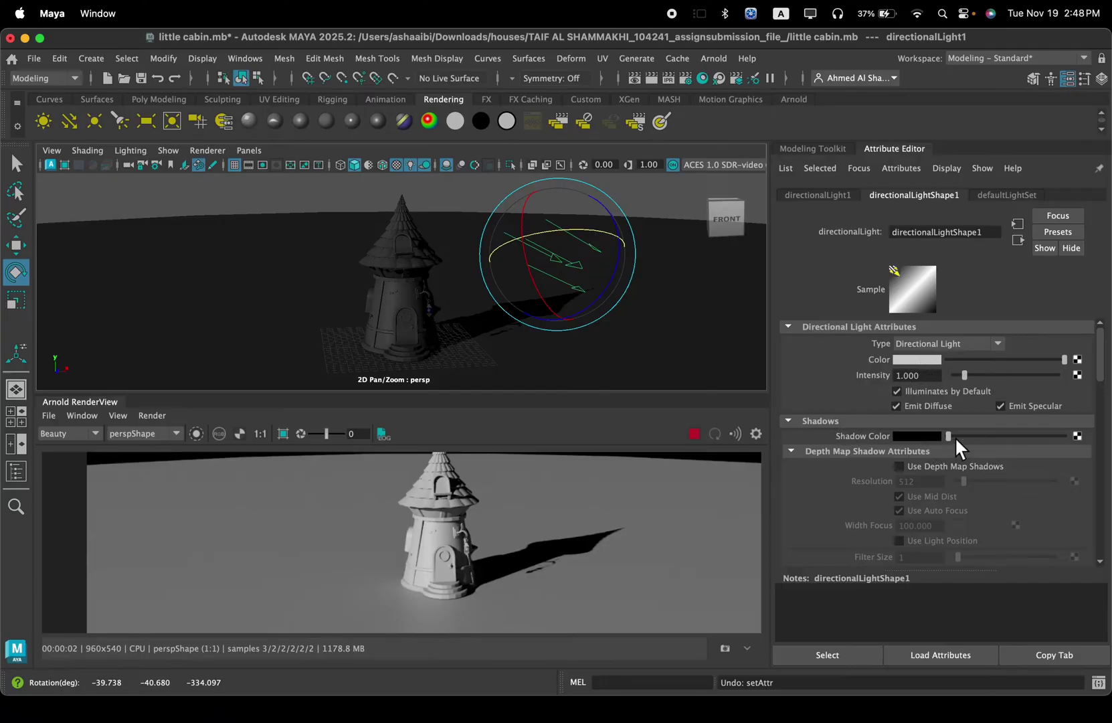
mouse_move(953, 438)
left_mouse_down()
mouse_move(985, 437)
mouse_move(951, 435)
left_mouse_up()
left_click(905, 435)
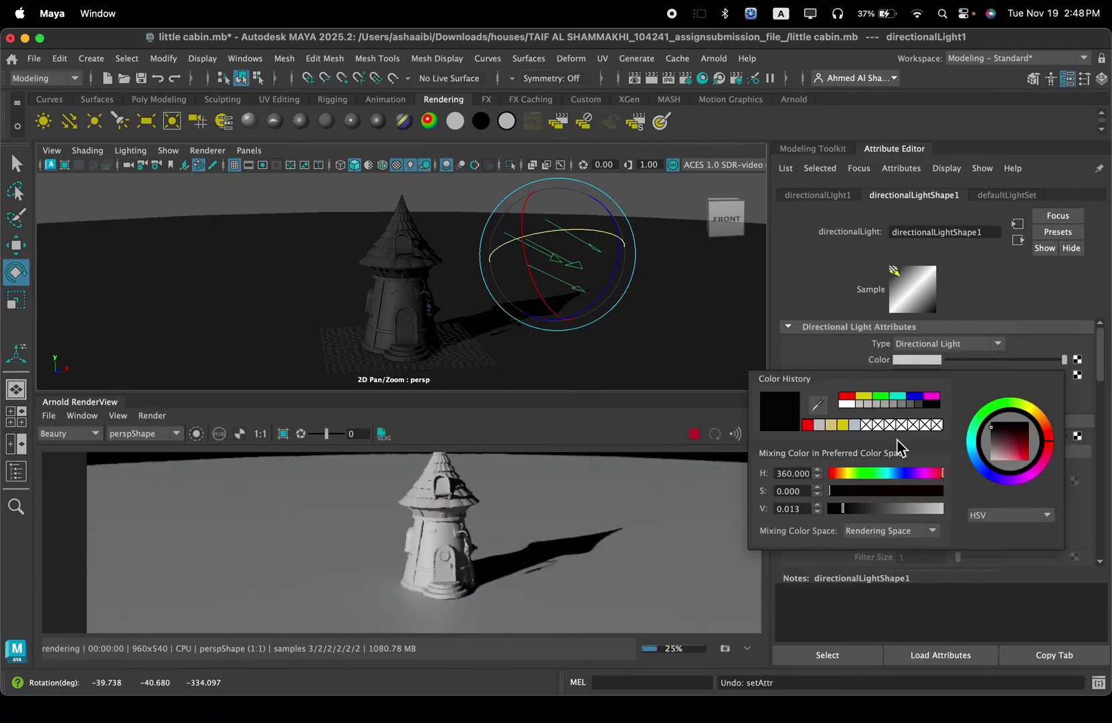
left_click(879, 396)
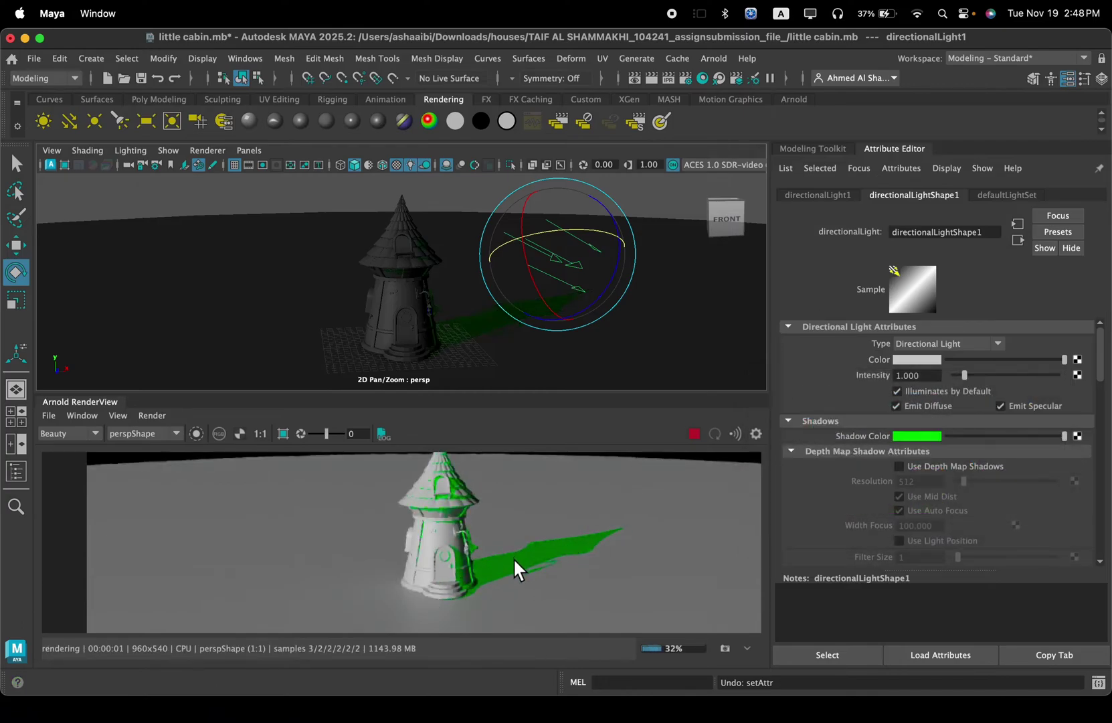
scroll(513, 558, "up", 3)
scroll(429, 553, "down", 3)
key("super+z")
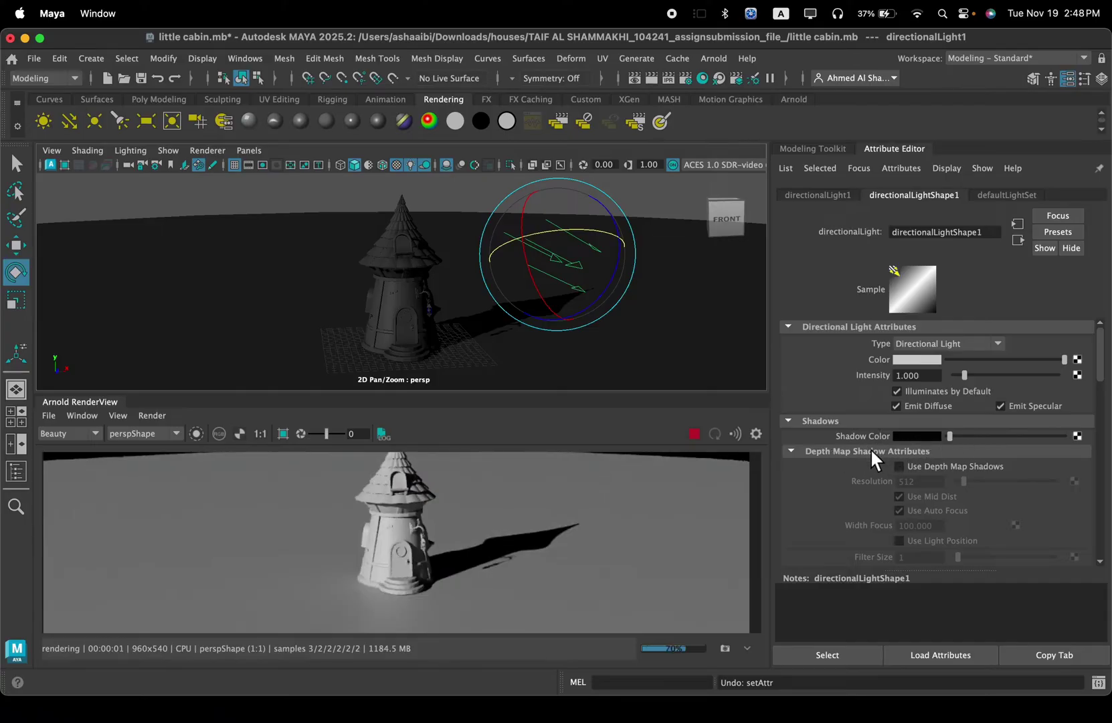
Step: Rotate the light to about -34.5, 31.3, -382.2 degrees and test its Arnold Cast Shadows option off and back on
left_click_drag(541, 237, 626, 255)
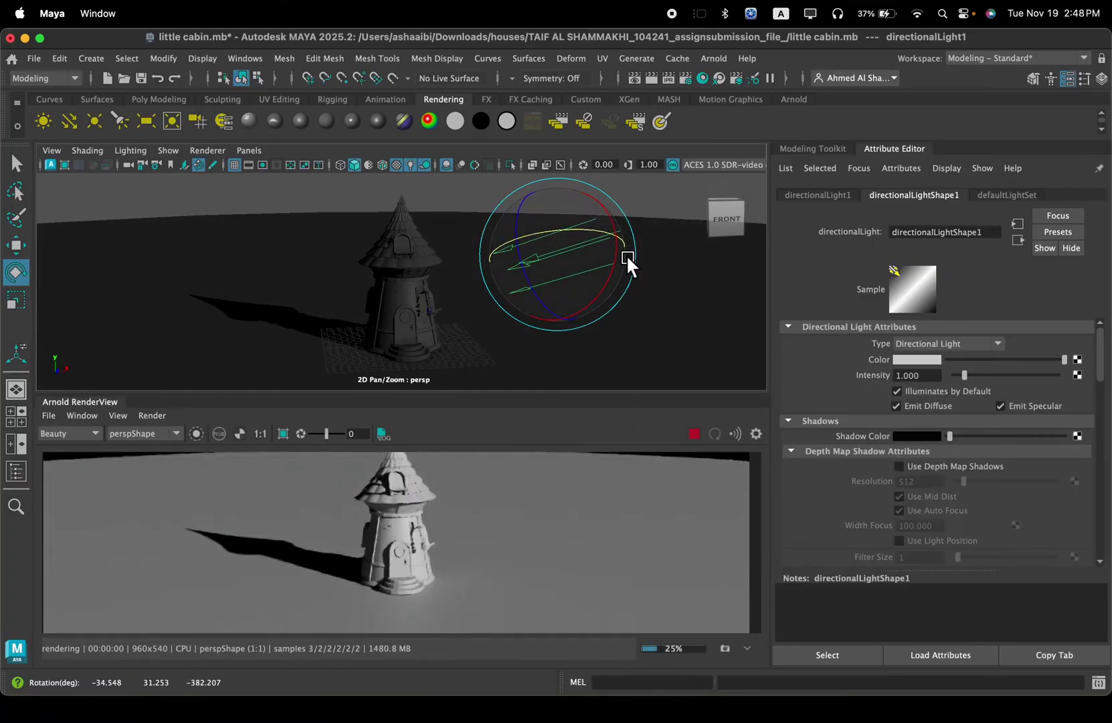
scroll(882, 525, "down", 6)
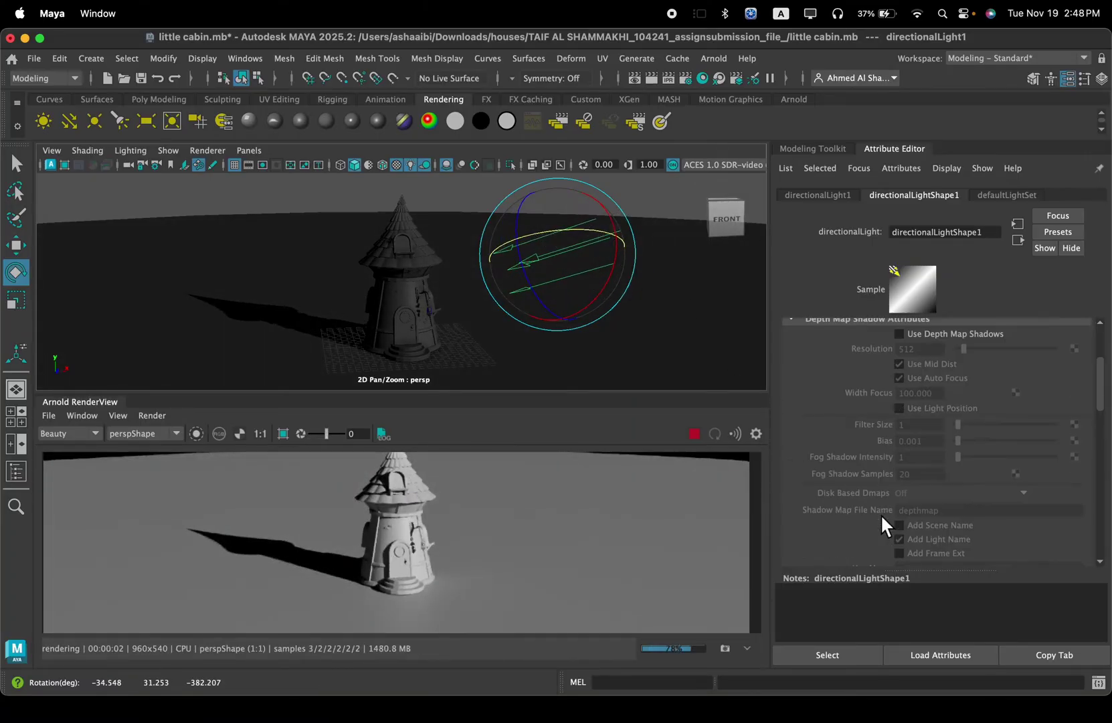
scroll(882, 517, "down", 5)
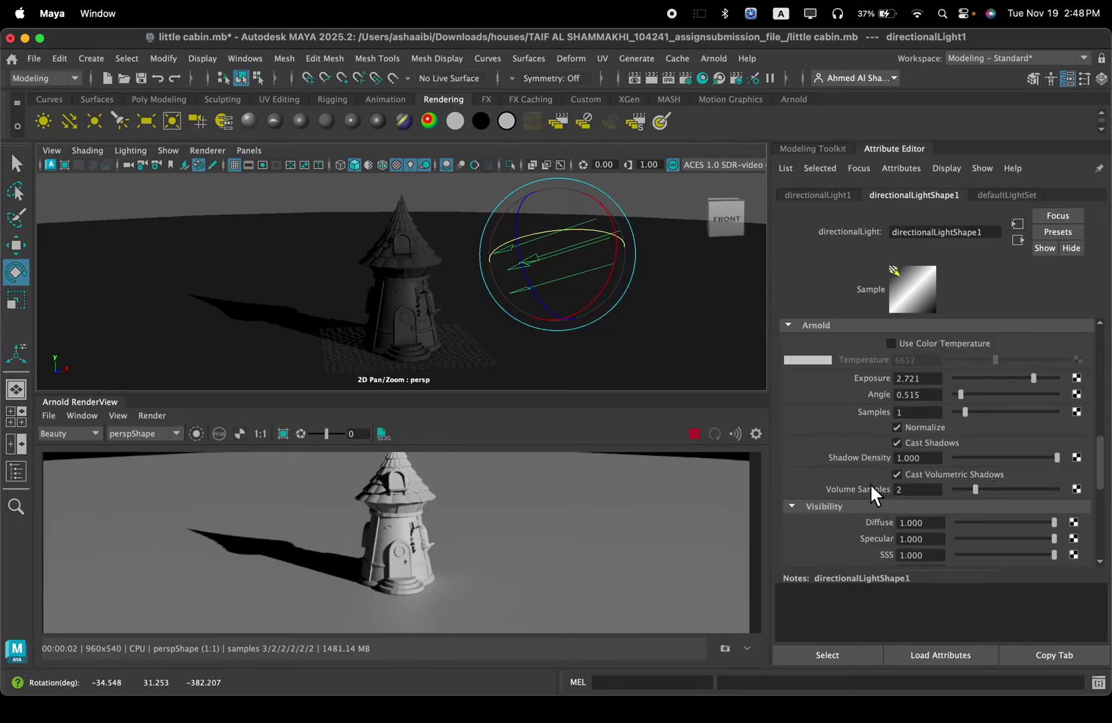
left_click(933, 446)
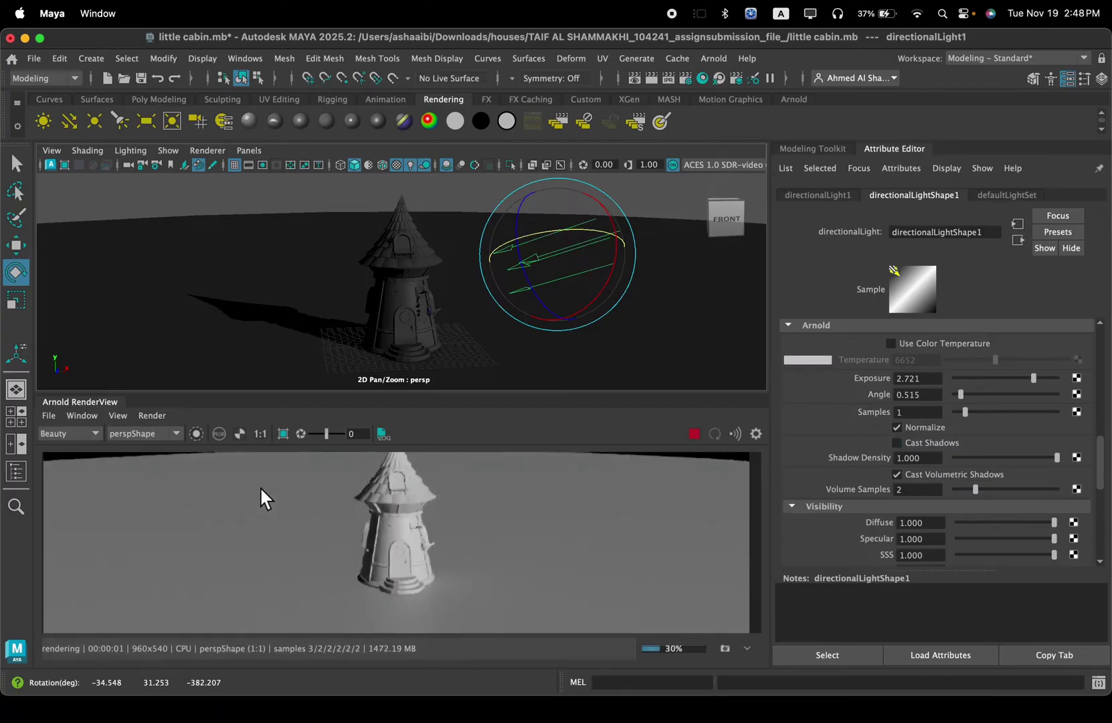
left_click(927, 446)
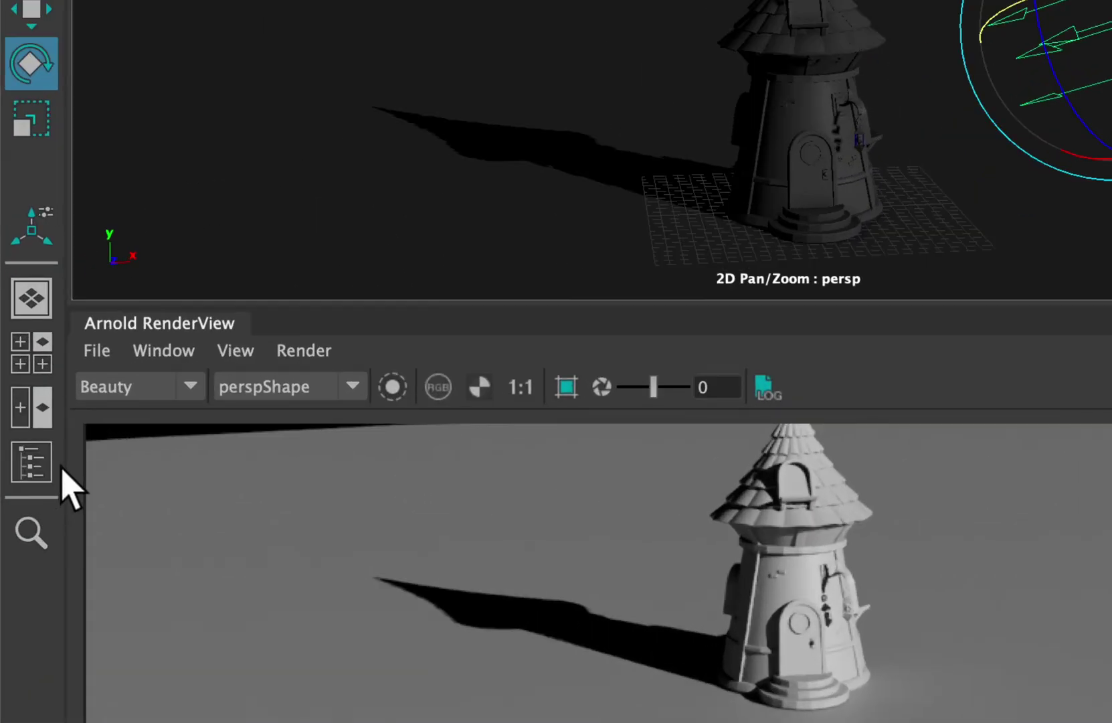
Step: Delete directionalLight1 from the scene using the Outliner, and hide the Outliner again
left_click(22, 470)
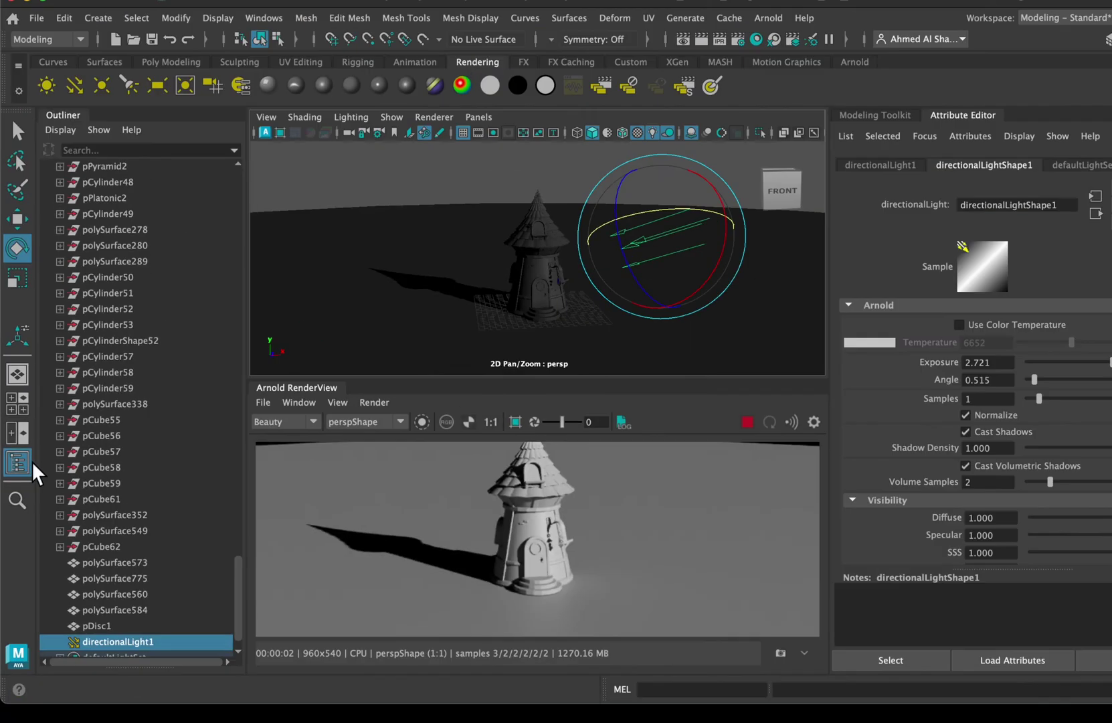
scroll(121, 472, "down", 2)
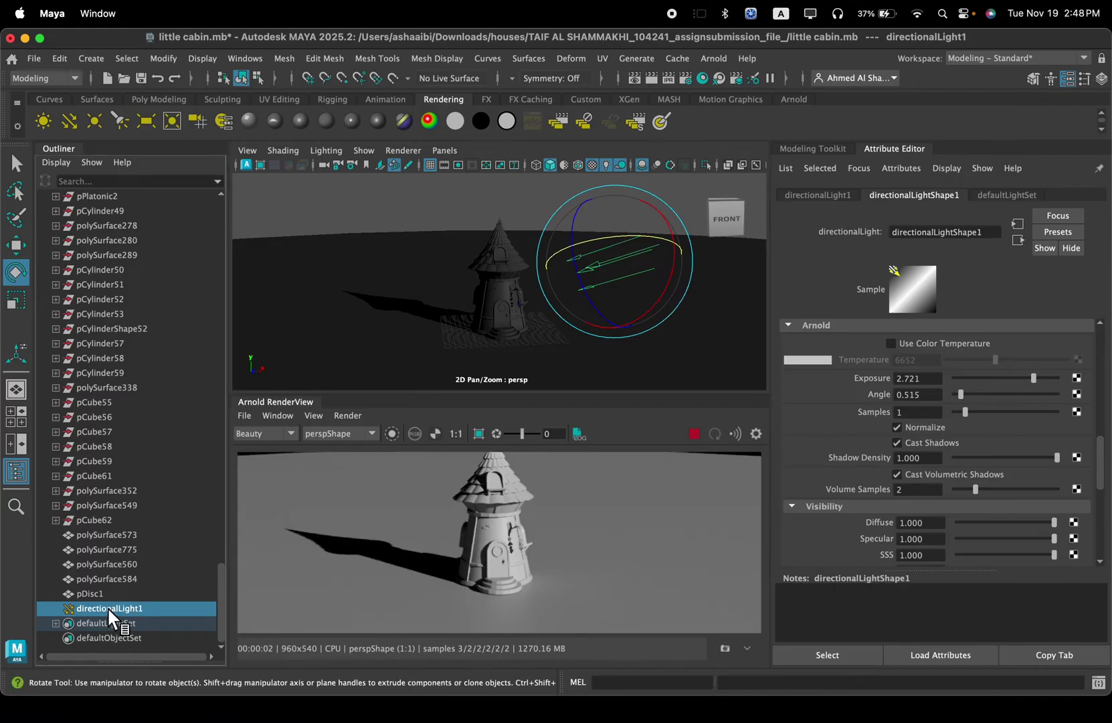
key("Delete")
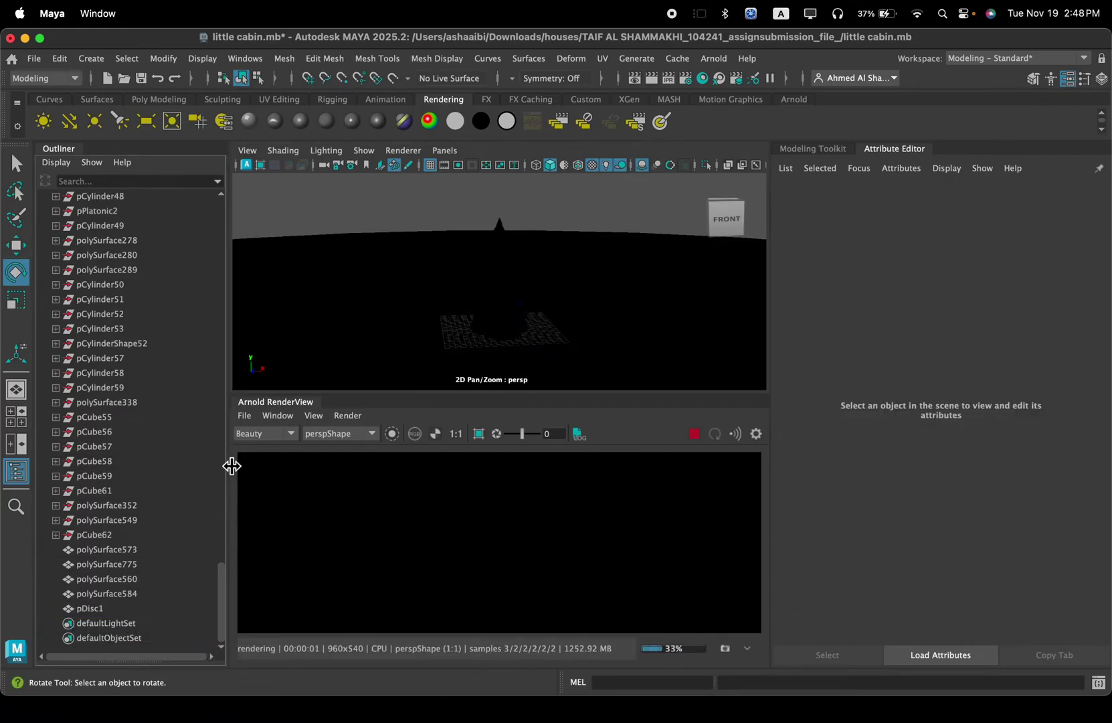
left_click(19, 478)
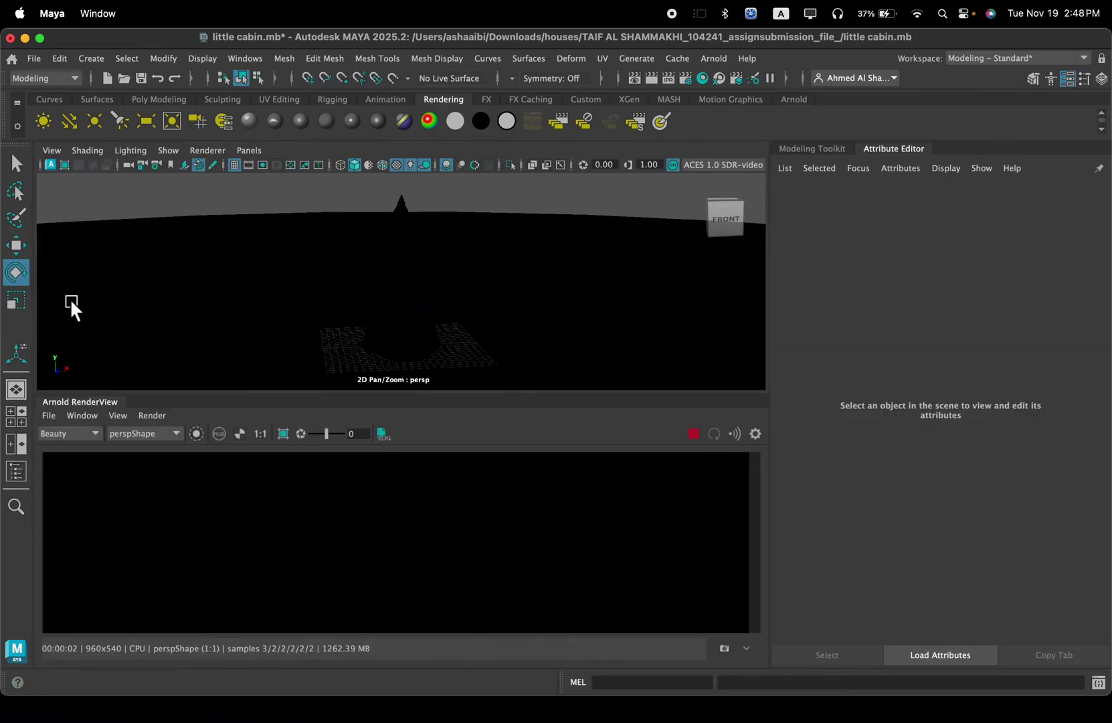
Step: Create a point light and move it beside the tower to about X 22.25, Y 6.88
key("r")
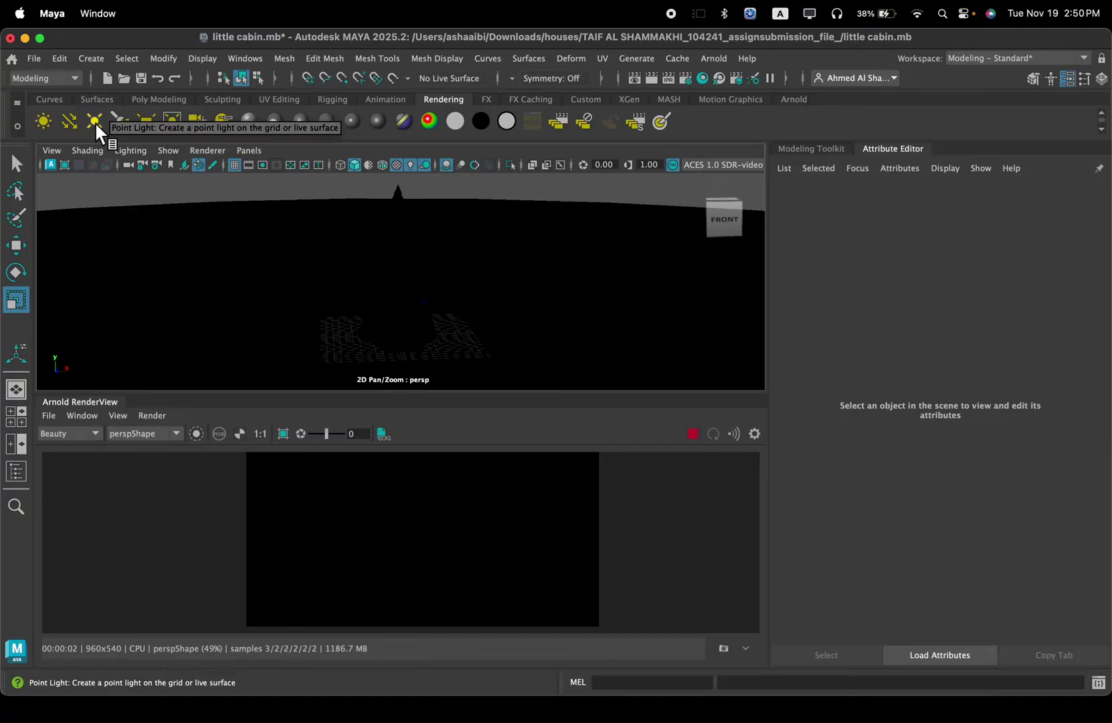
left_click(98, 122)
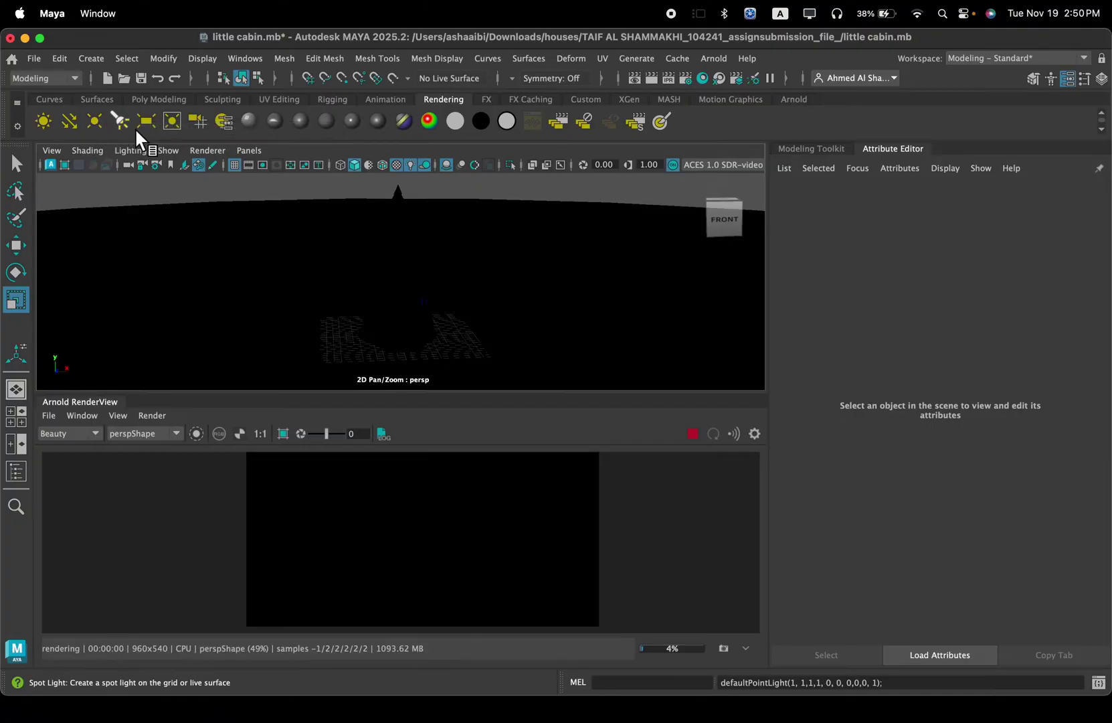
key("w")
left_click_drag(483, 334, 545, 262)
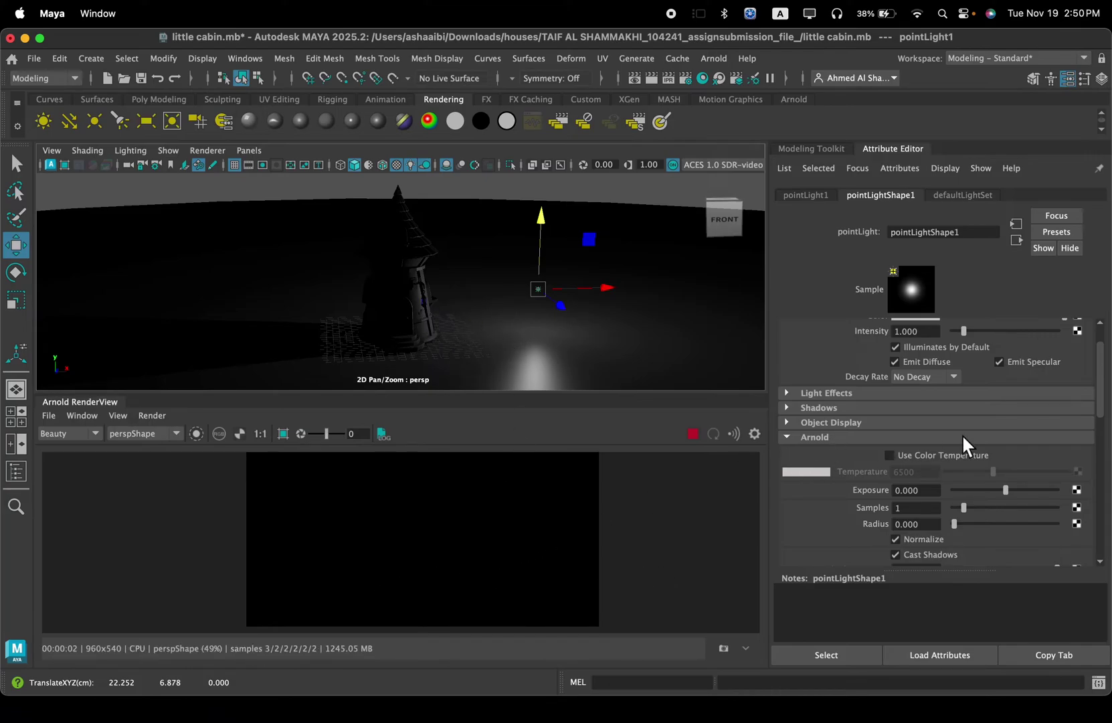
Step: Browse the point light's Arnold attributes and select pointLight1 in the Outliner, hiding the Outliner again
scroll(963, 437, "up", 2)
scroll(838, 411, "down", 2)
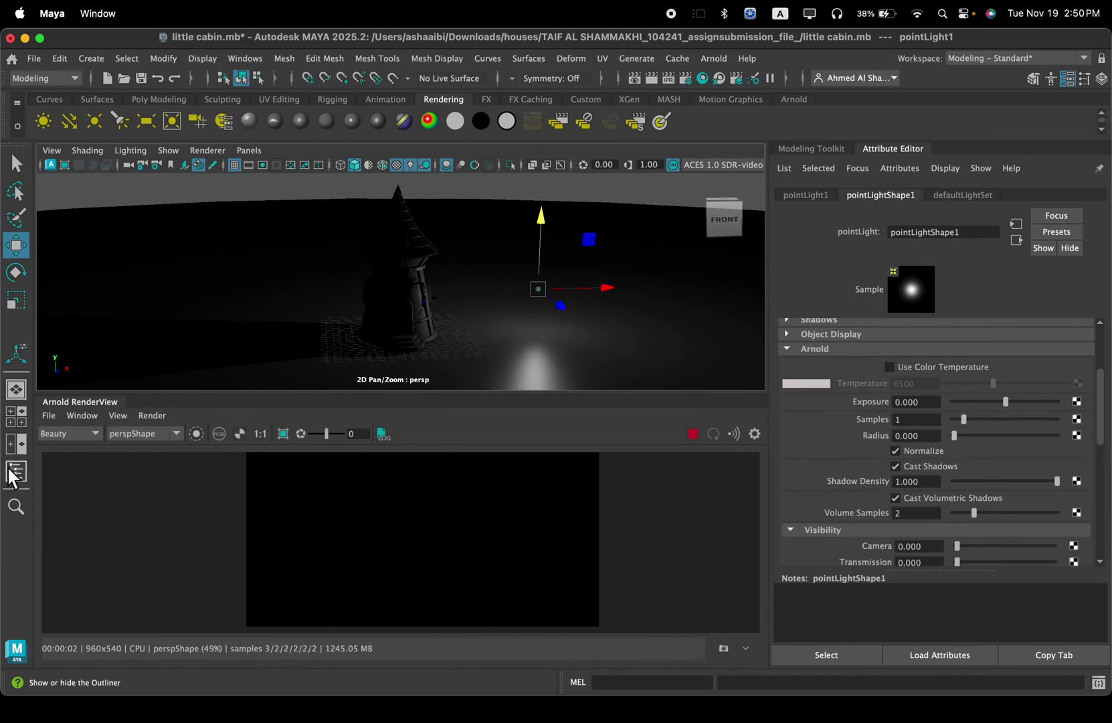
left_click(16, 471)
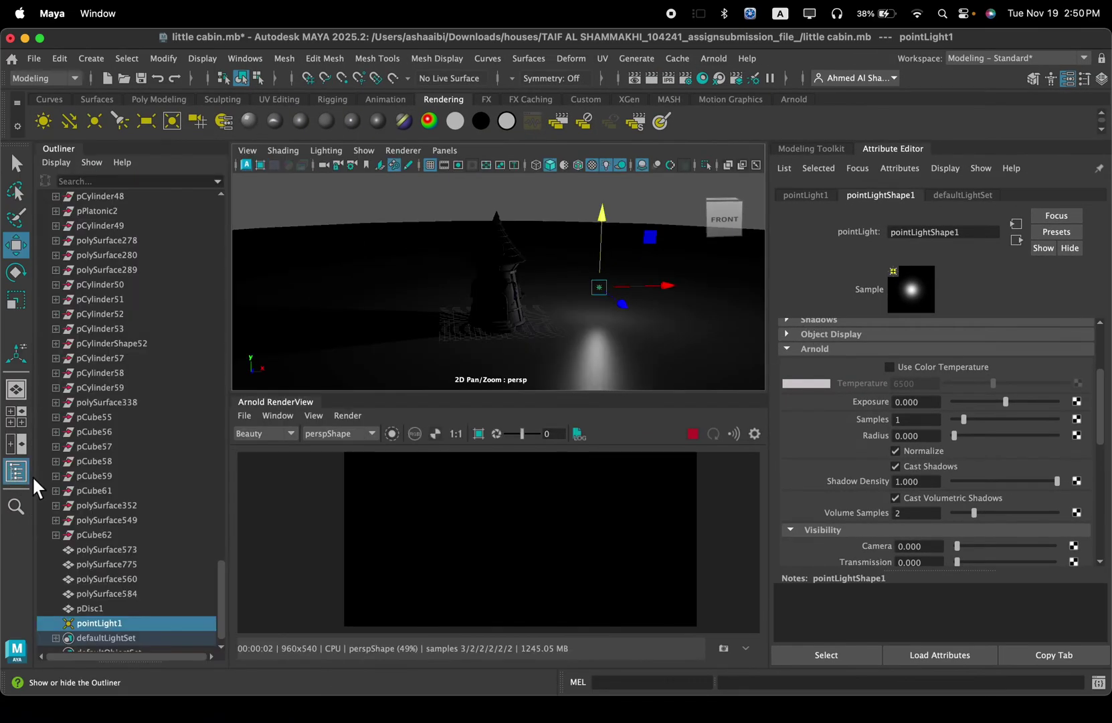
left_click(107, 624)
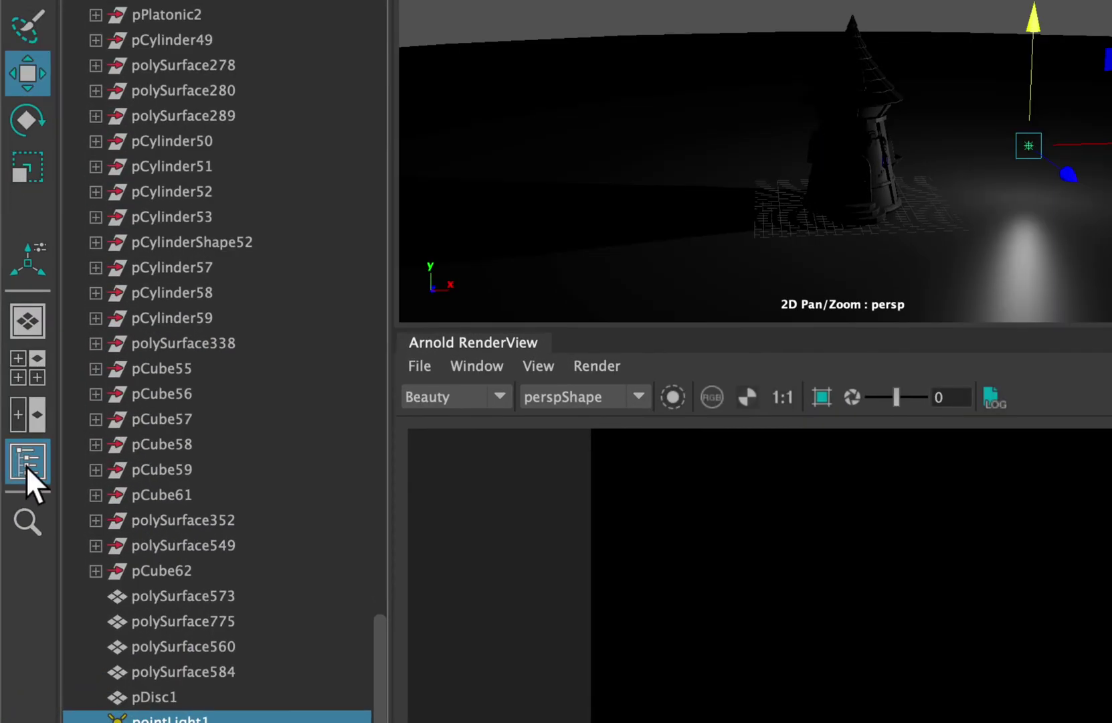
left_click(25, 465)
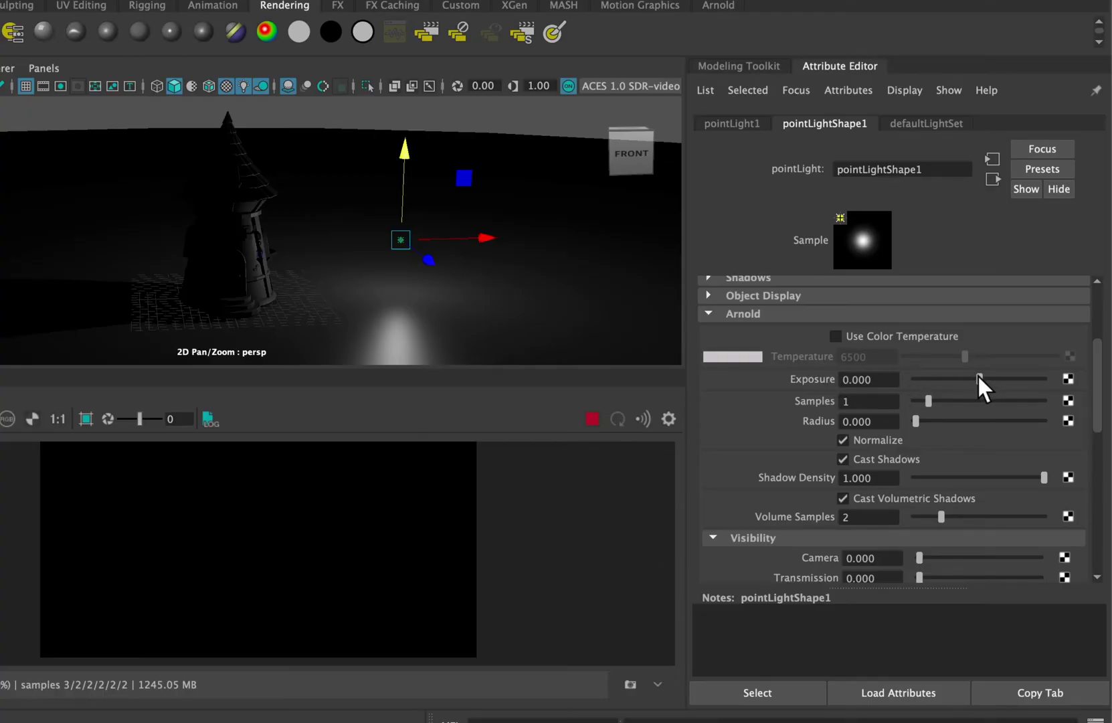
Step: Set the point light's Arnold exposure to about 4.5 and radius to about 1.58, and turn off Normalize
left_click_drag(980, 379, 1037, 379)
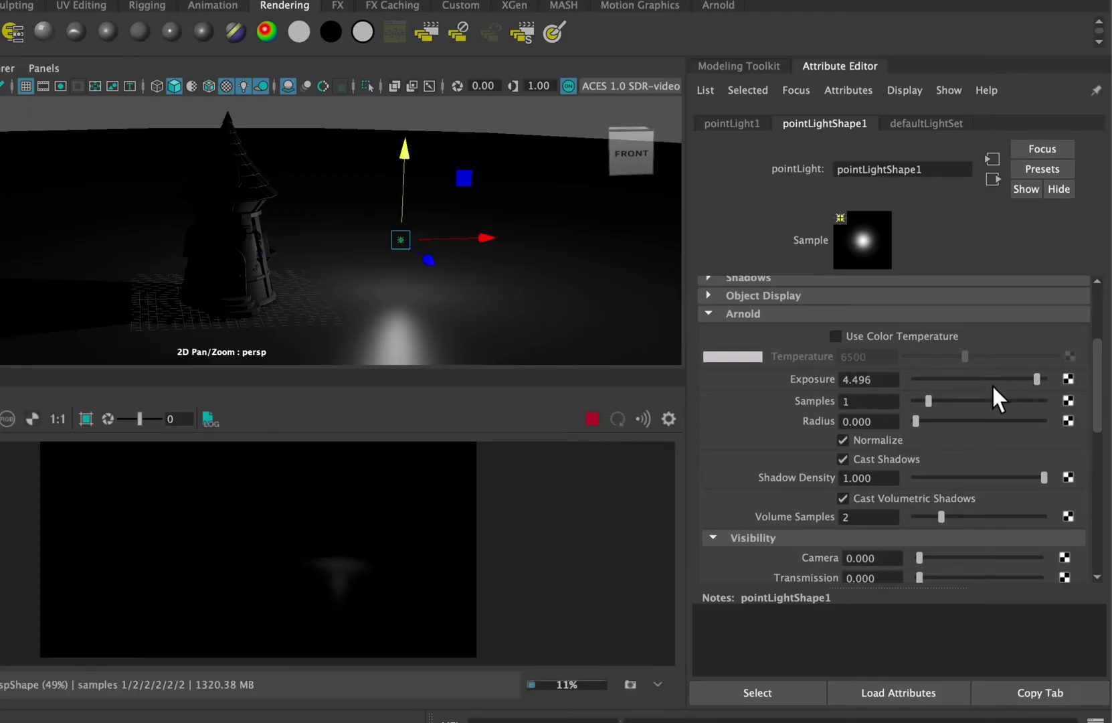
left_click_drag(914, 421, 935, 419)
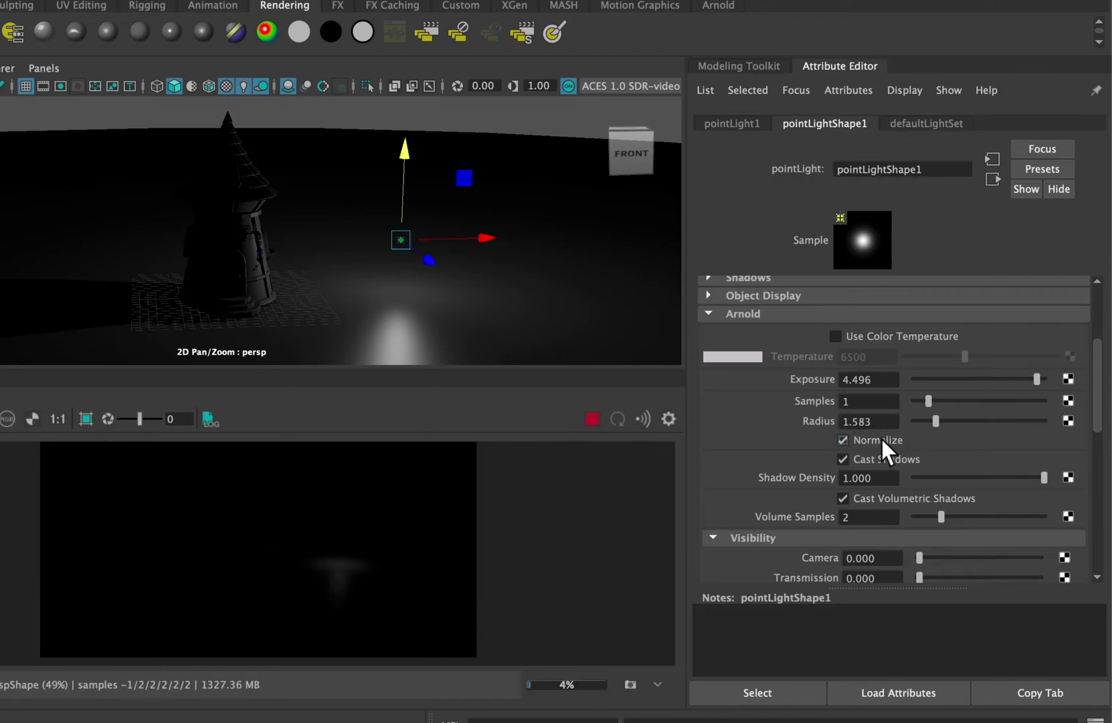
left_click(856, 438)
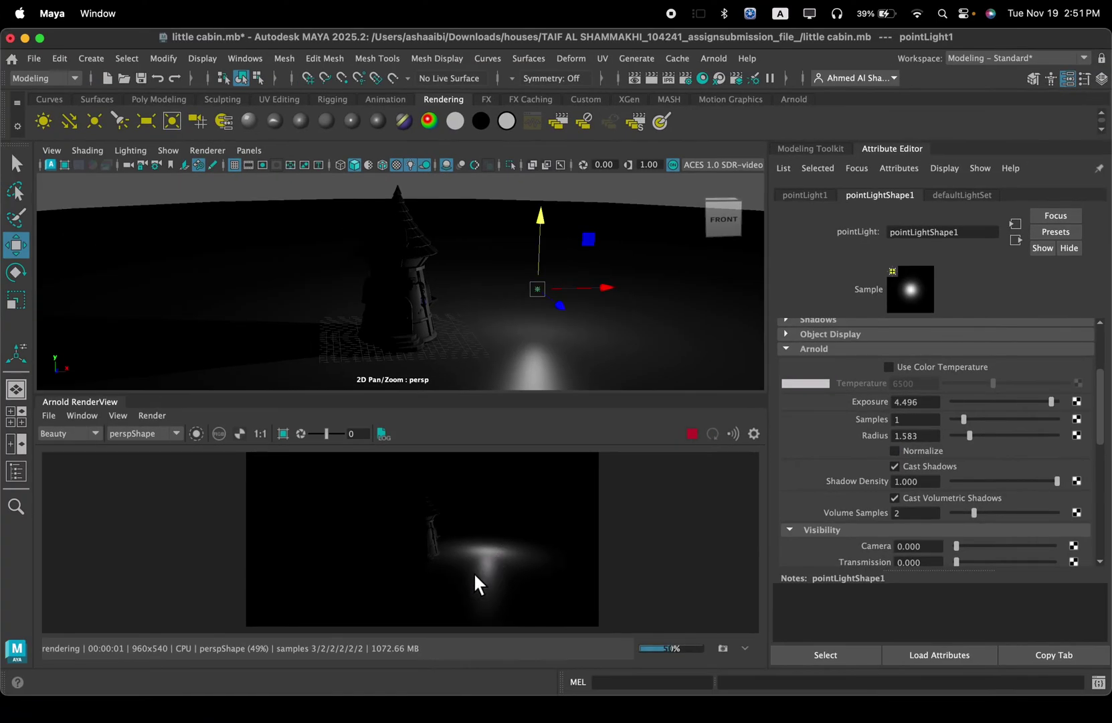
scroll(473, 572, "up", 2)
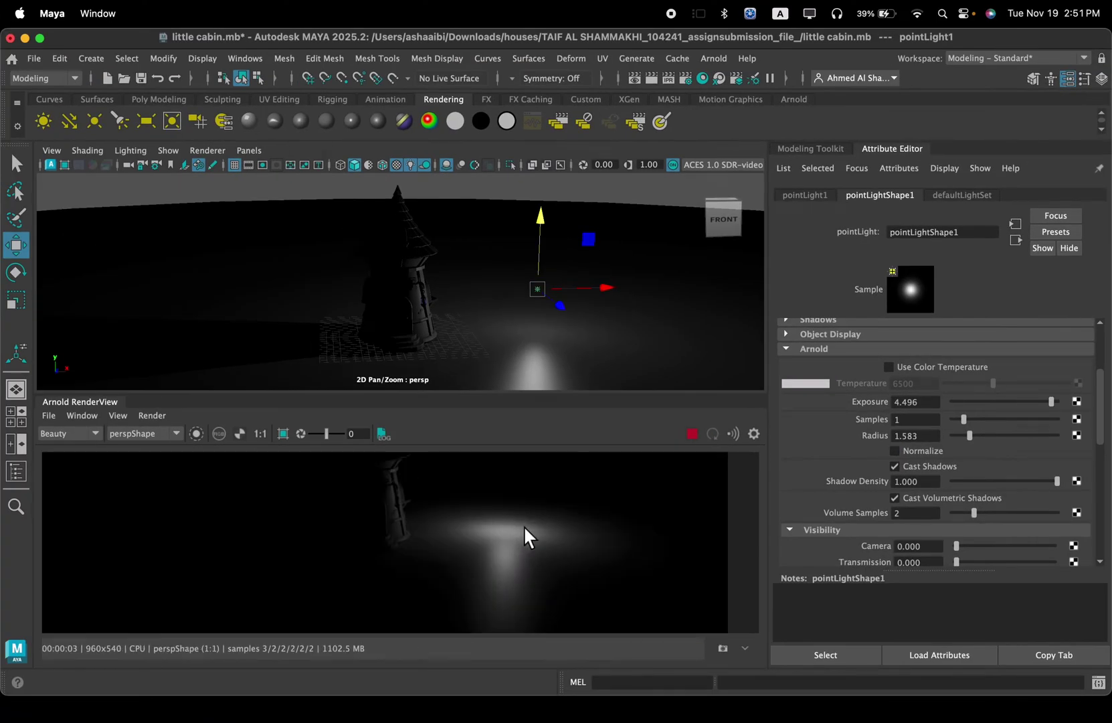
Step: Try an Arnold exposure of 10 on the point light
double_click(915, 402)
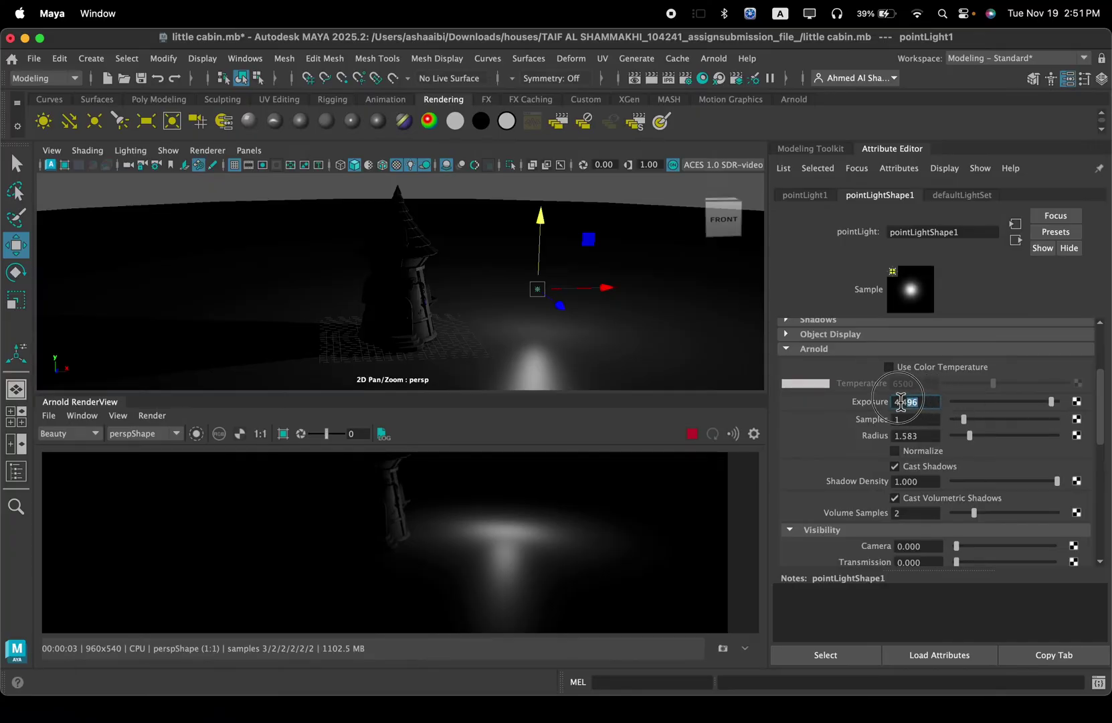
type("10")
key("Return")
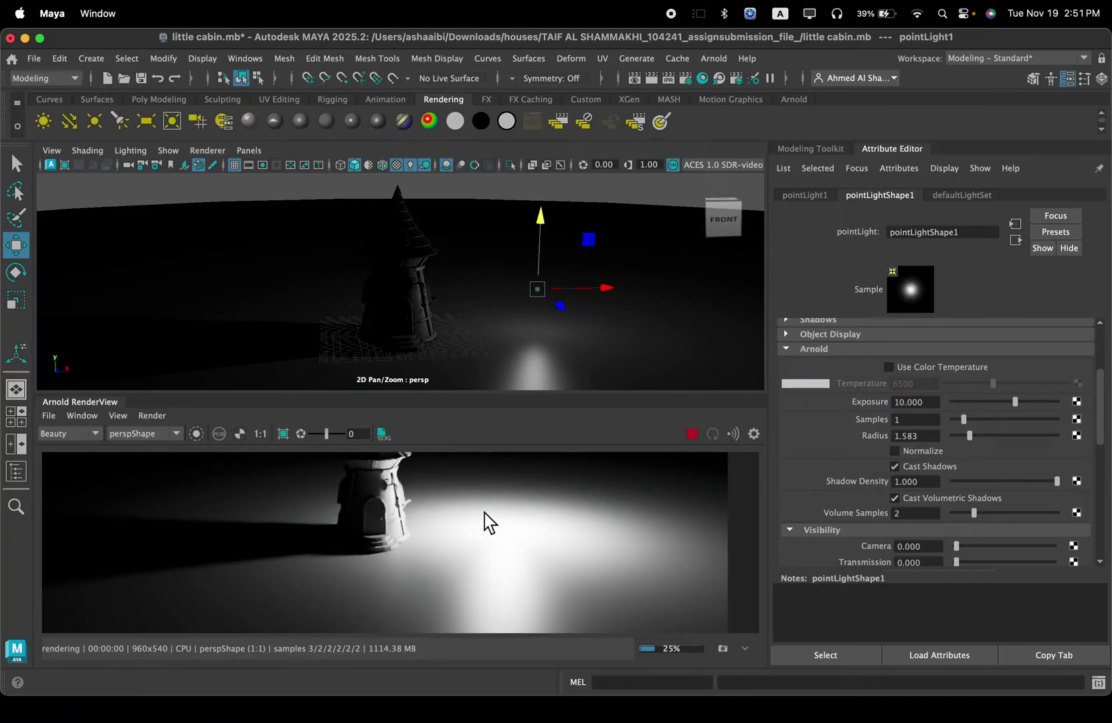
Step: Move the point light farther from the tower along X and lower its exposure to about 6.33
left_click_drag(606, 295, 645, 298)
left_click_drag(1017, 401, 1000, 401)
scroll(534, 535, "down", 4)
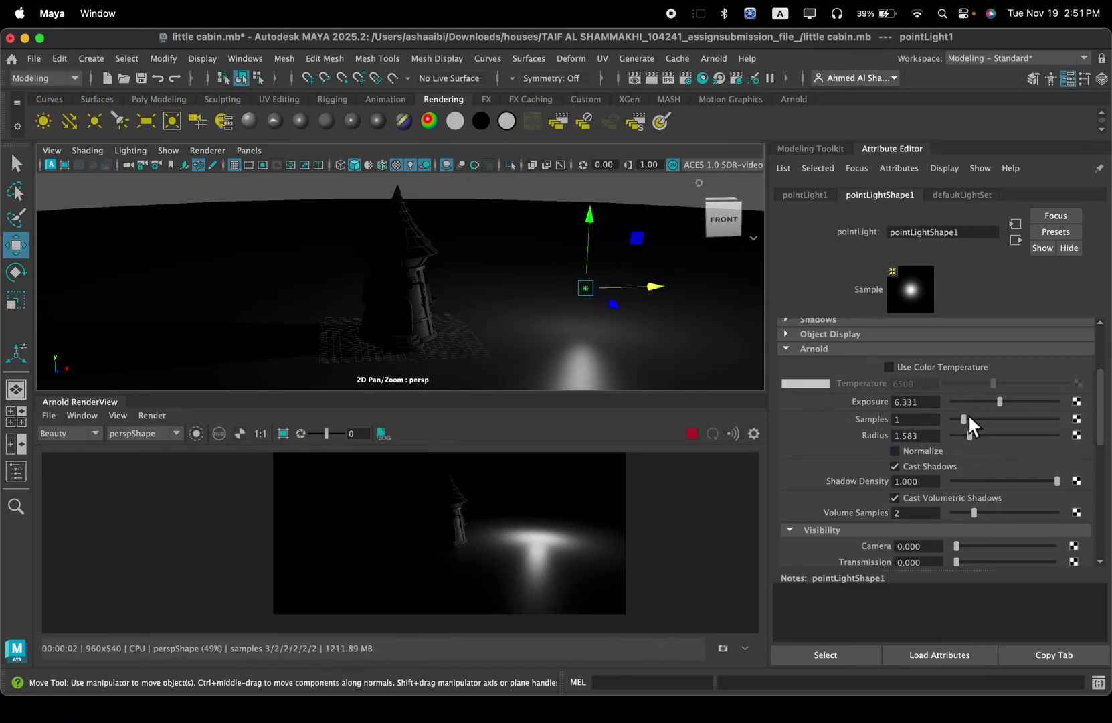
Step: Increase the light's radius to about 2.66 and set its Camera visibility to 1 so the light sphere renders
mouse_move(970, 436)
left_mouse_down()
mouse_move(1052, 433)
mouse_move(962, 433)
mouse_move(999, 433)
mouse_move(983, 433)
left_mouse_up()
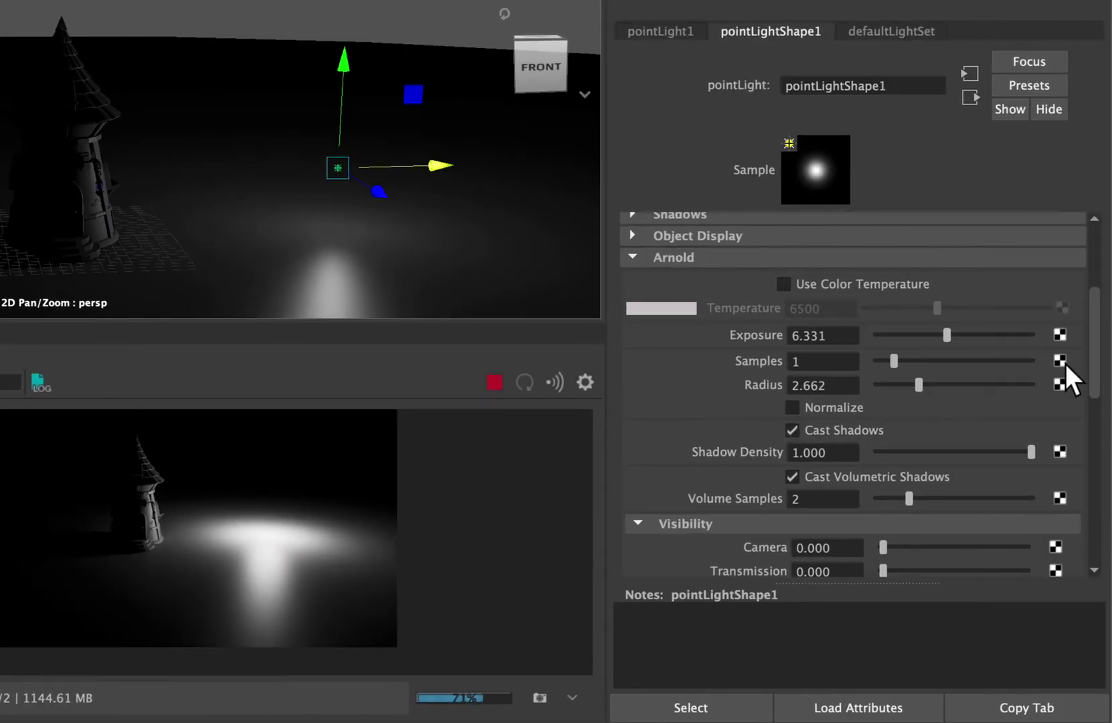
left_click_drag(1088, 361, 1090, 409)
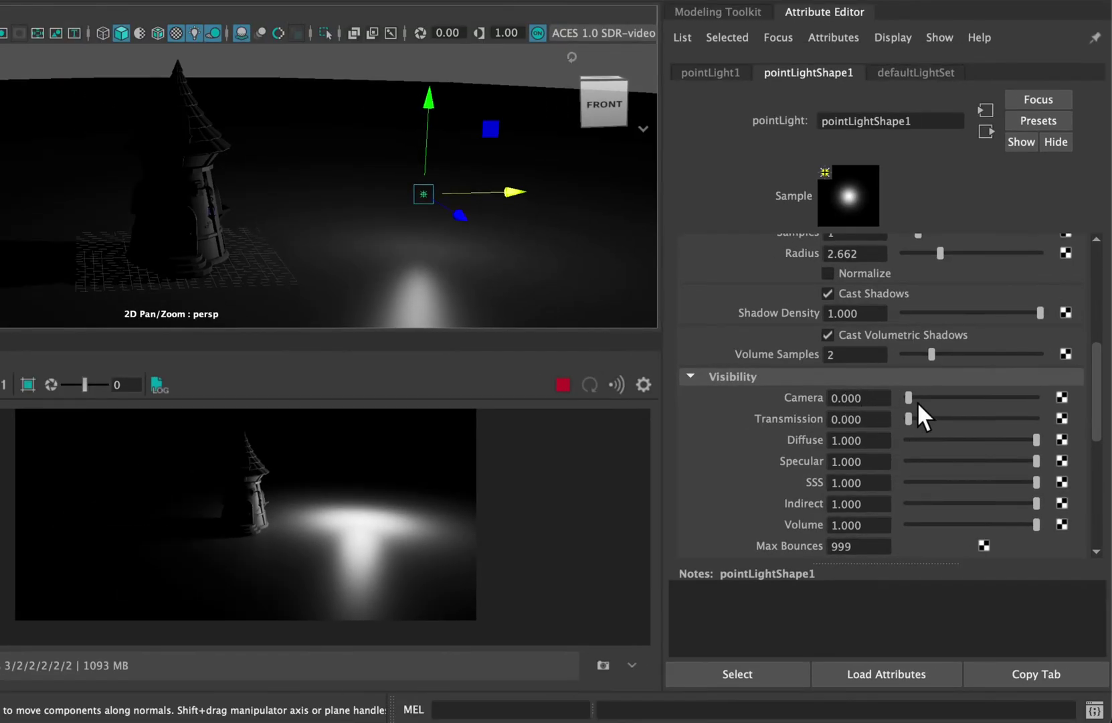
left_click_drag(883, 397, 1059, 400)
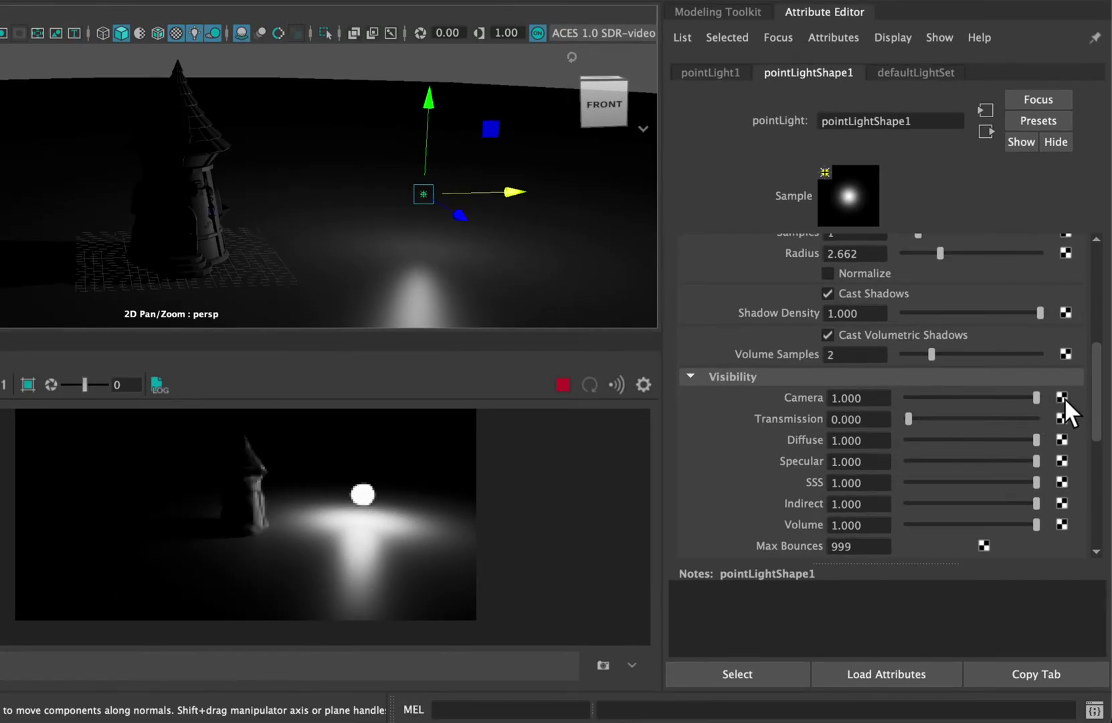
scroll(362, 485, "up", 1)
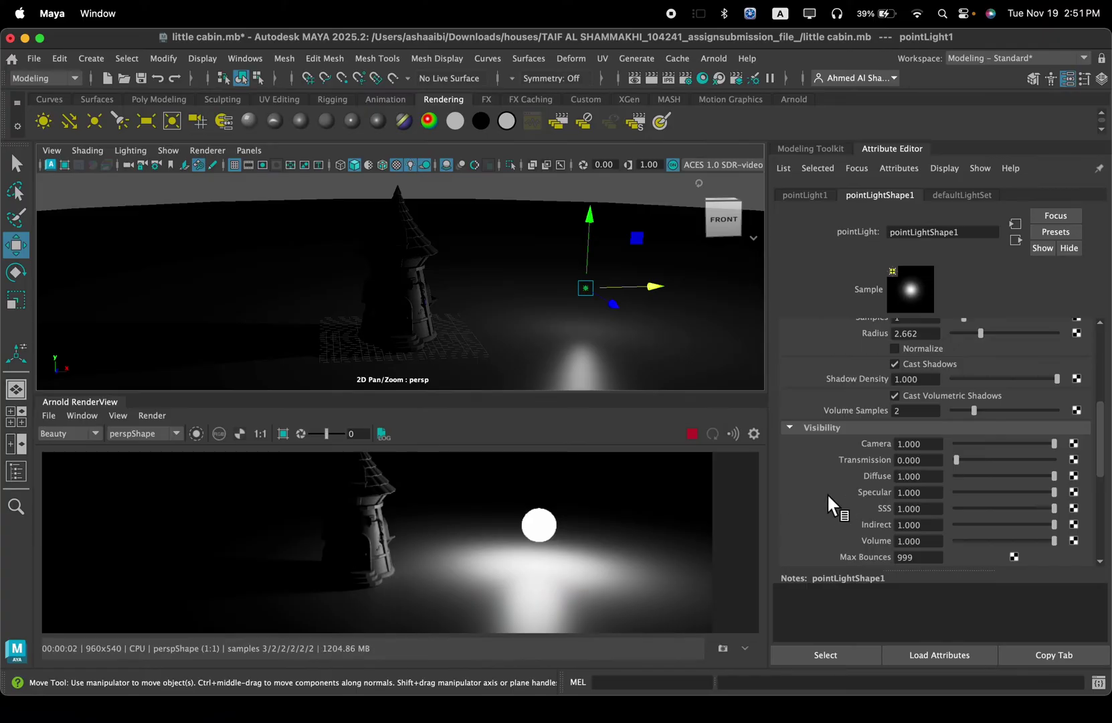
Step: Lower the light's radius to about 1.66 and exposure to about 6.15, and inspect the light sphere in the render
scroll(753, 479, "up", 3)
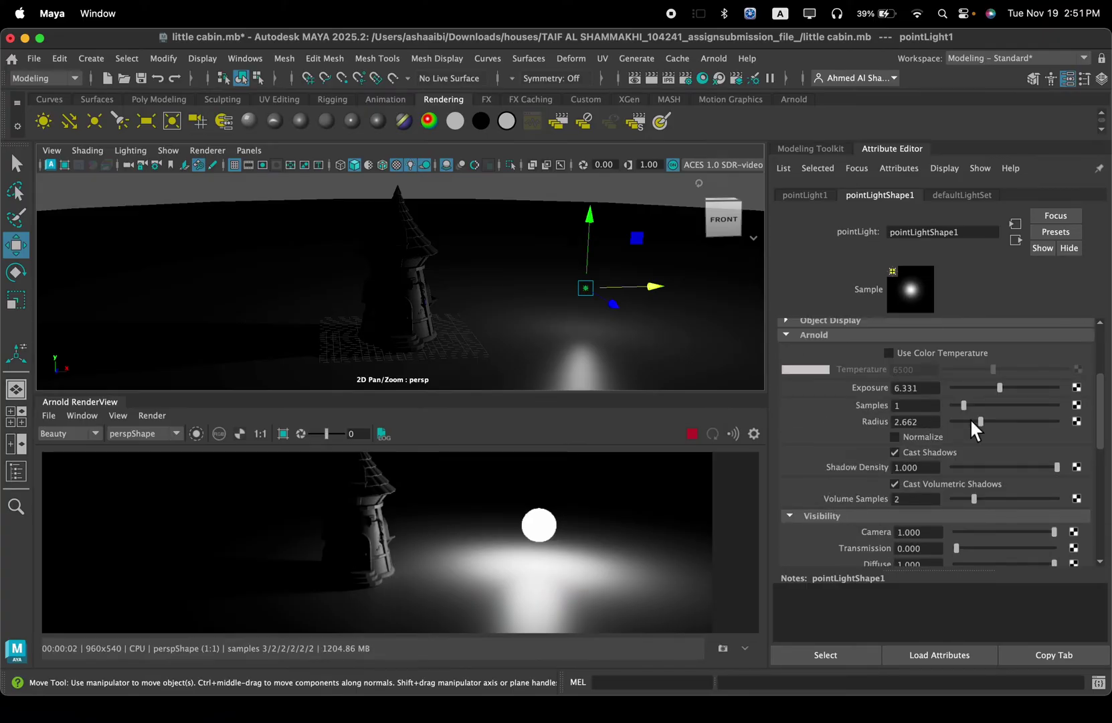
mouse_move(979, 425)
left_mouse_down()
mouse_move(959, 421)
mouse_move(1017, 420)
mouse_move(995, 422)
mouse_move(1001, 388)
mouse_move(988, 390)
mouse_move(1020, 390)
mouse_move(971, 422)
left_mouse_up()
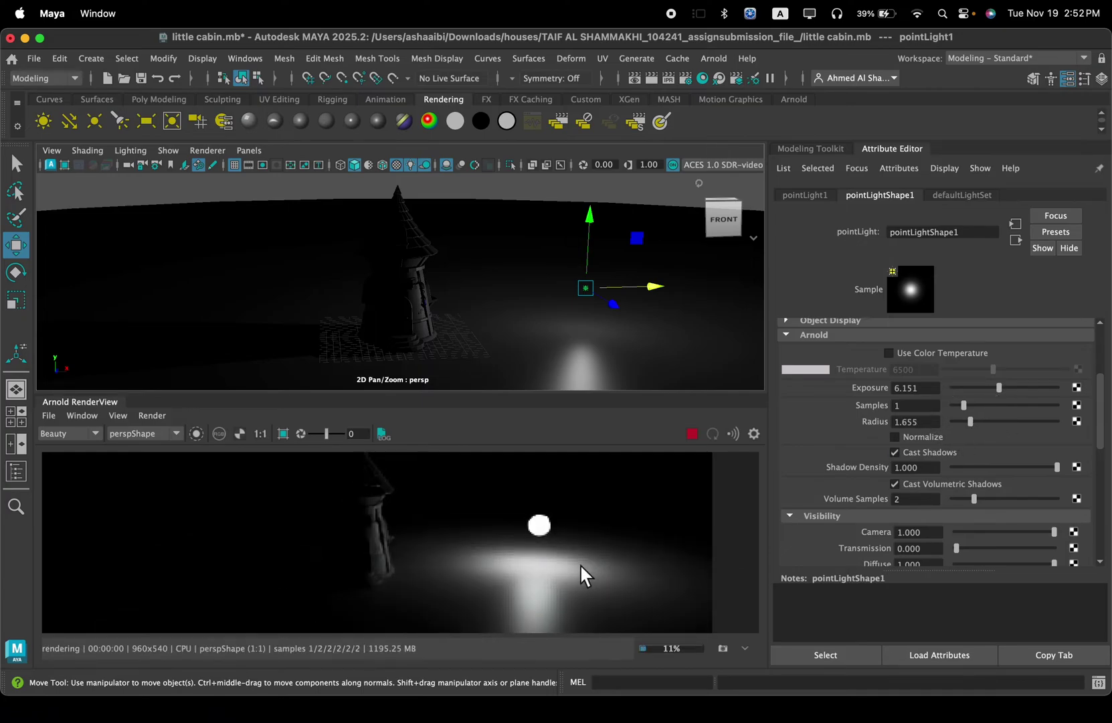
scroll(523, 556, "up", 3)
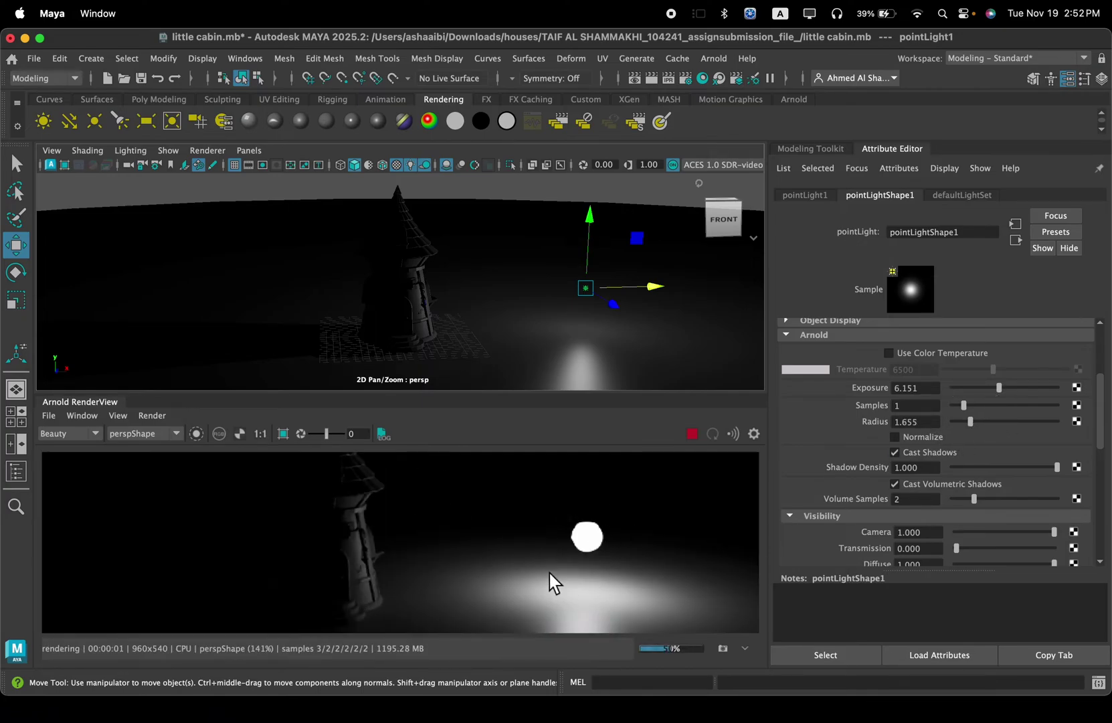
scroll(604, 554, "down", 3)
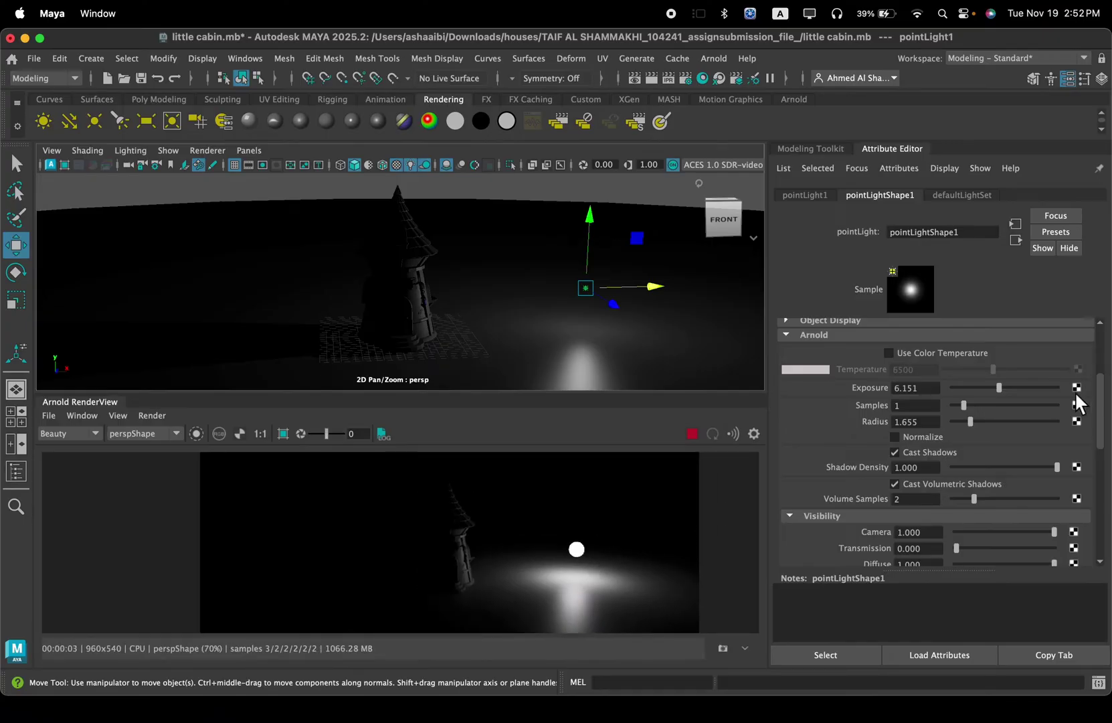
left_click_drag(973, 425, 973, 425)
scroll(851, 485, "up", 5)
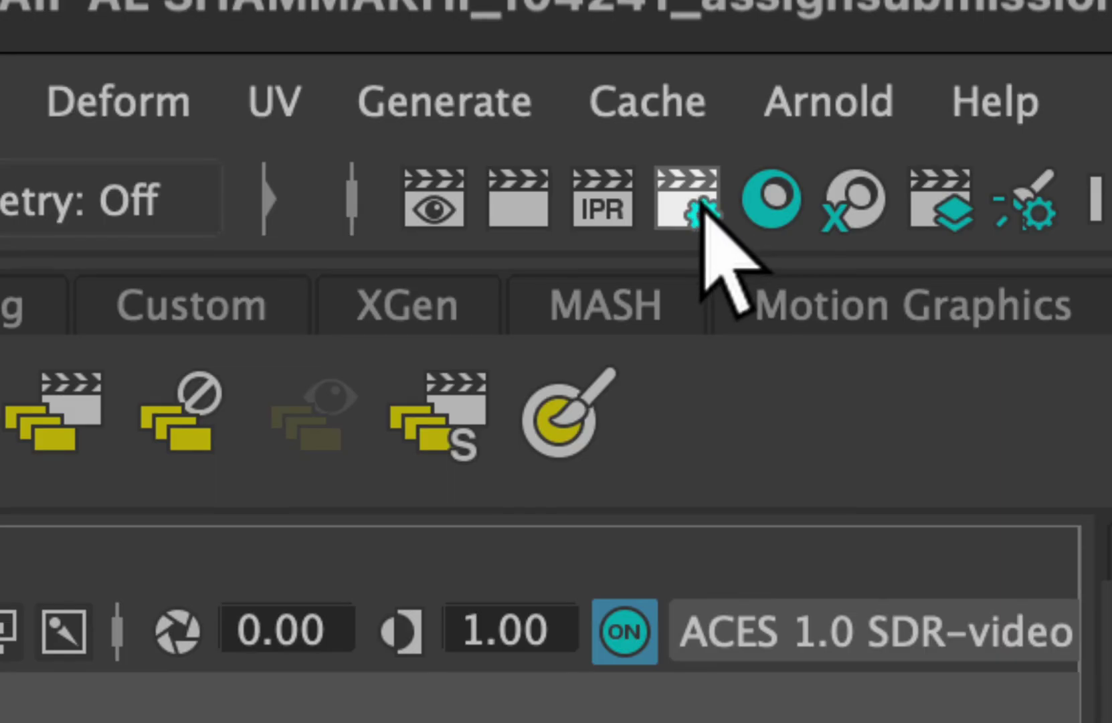
Step: Add a Lens Effects imager in the Arnold Renderer section of the Render Settings and close the settings
left_click(685, 209)
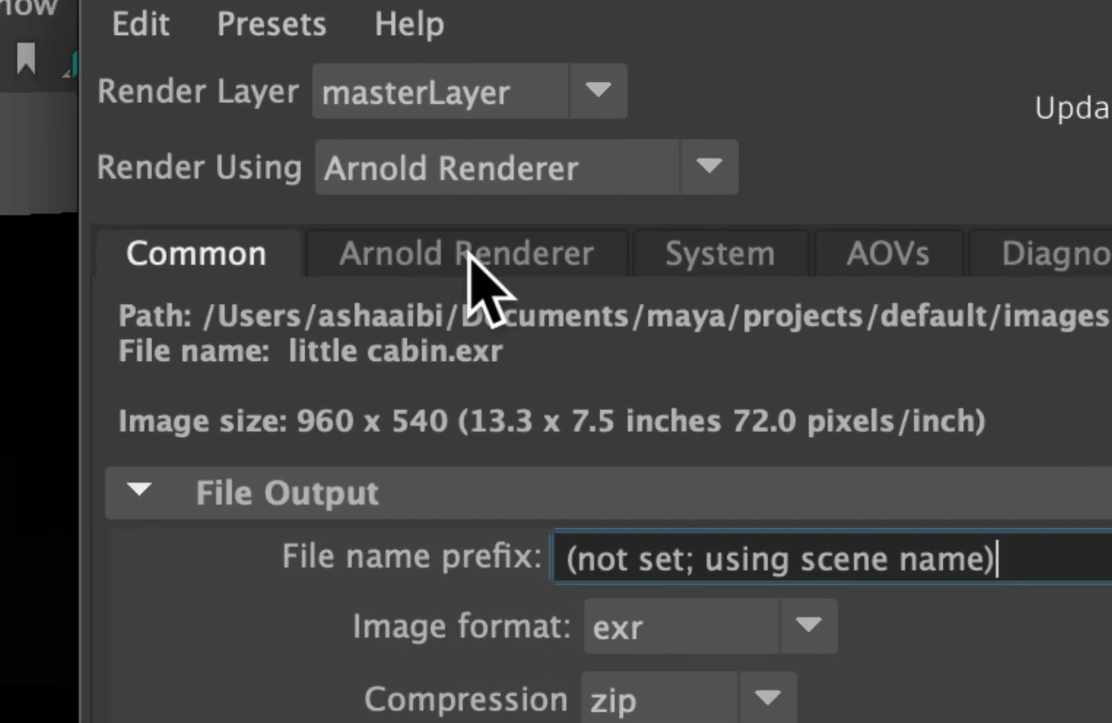
left_click(469, 252)
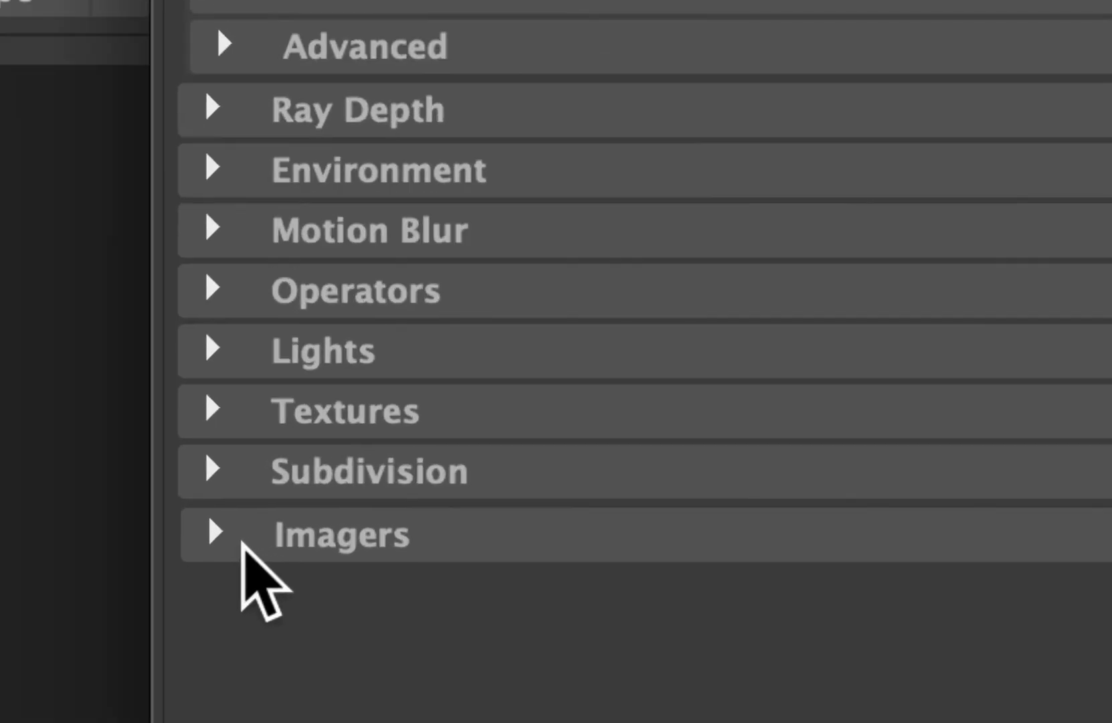
left_click(222, 539)
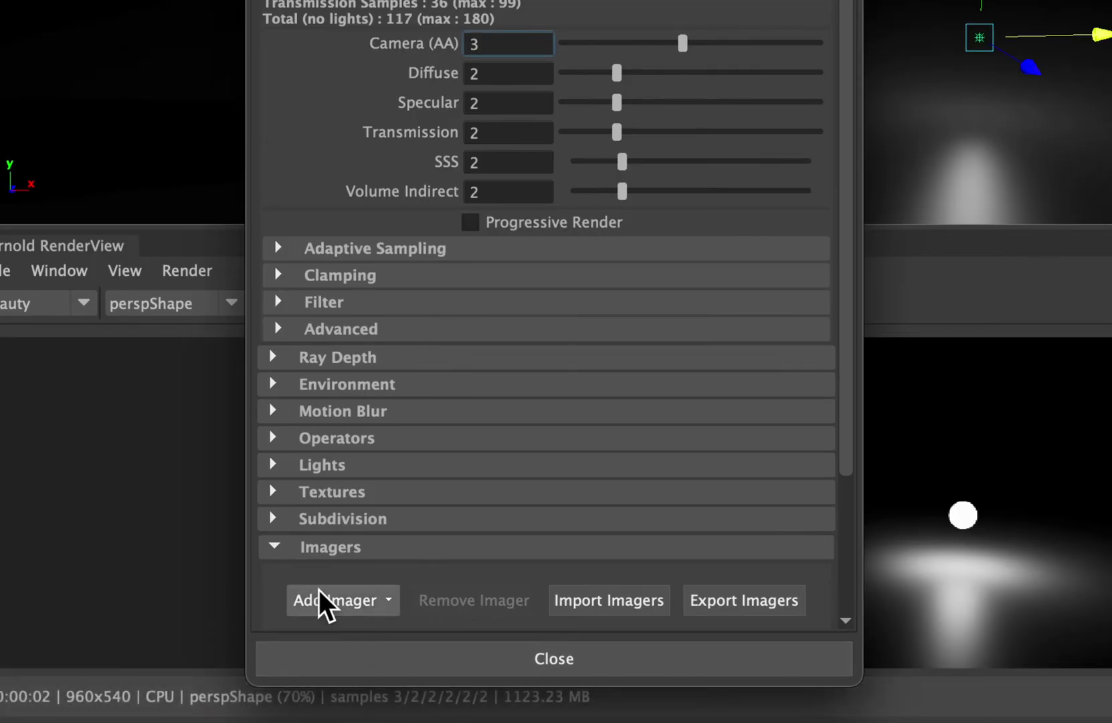
left_click(373, 602)
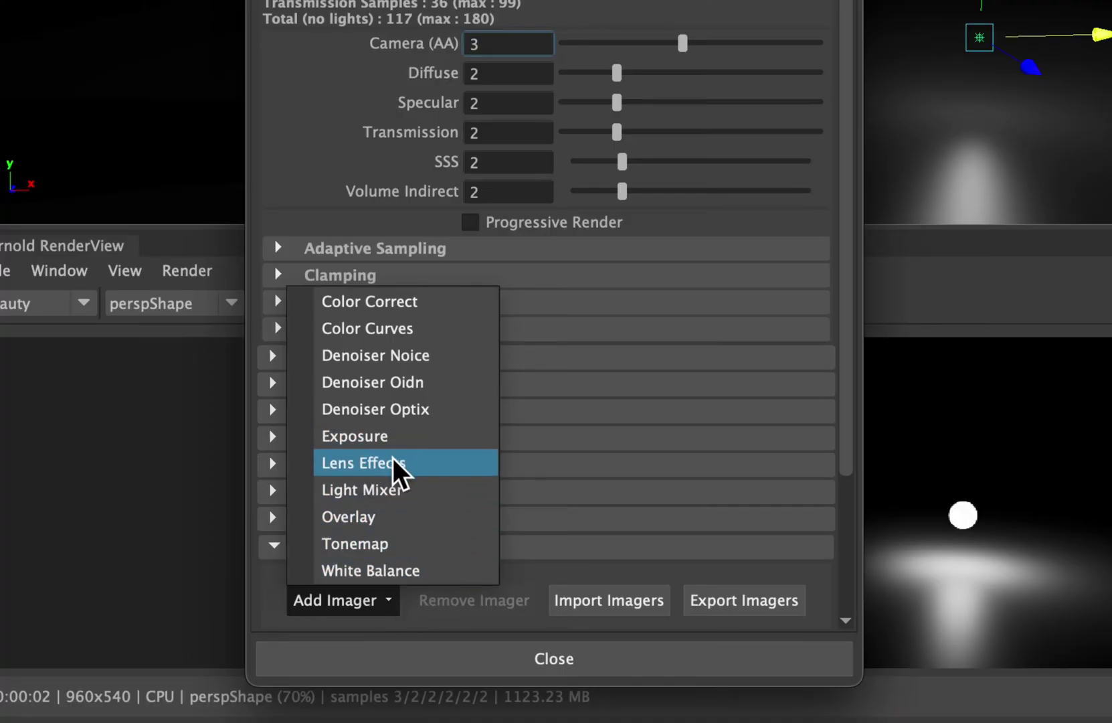
left_click(414, 462)
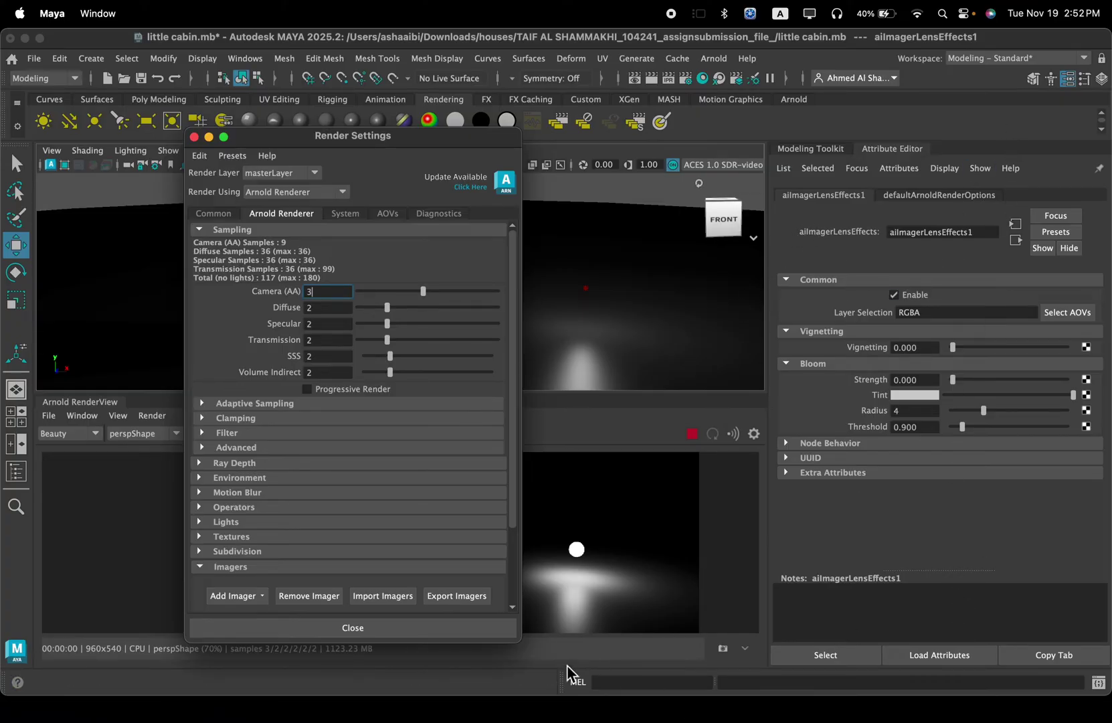
left_click(412, 629)
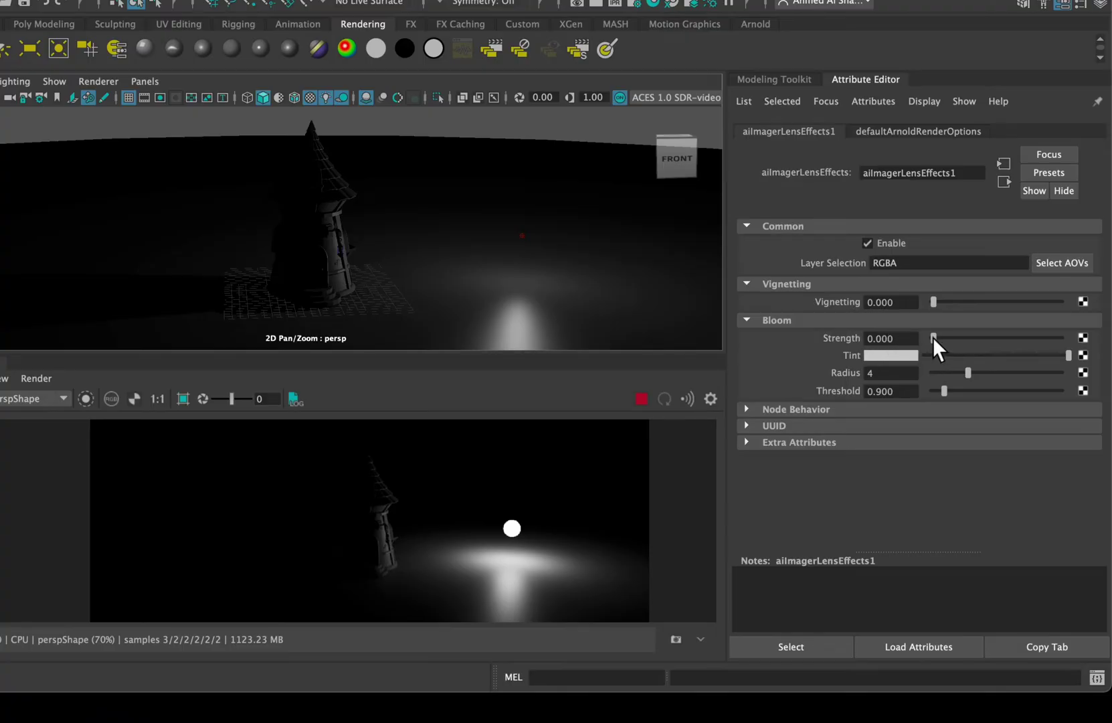
Step: Set the Lens Effects bloom strength to about 0.065, radius to 12 and threshold to about 2.745
left_click_drag(935, 336, 934, 336)
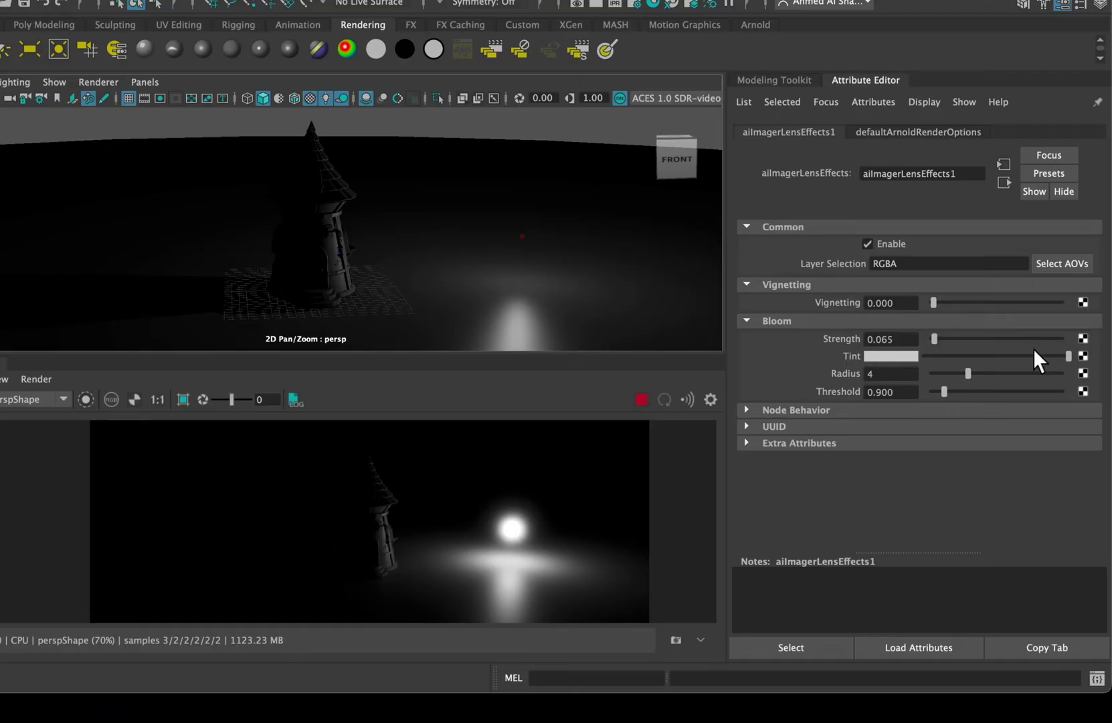
left_click_drag(970, 369, 1058, 368)
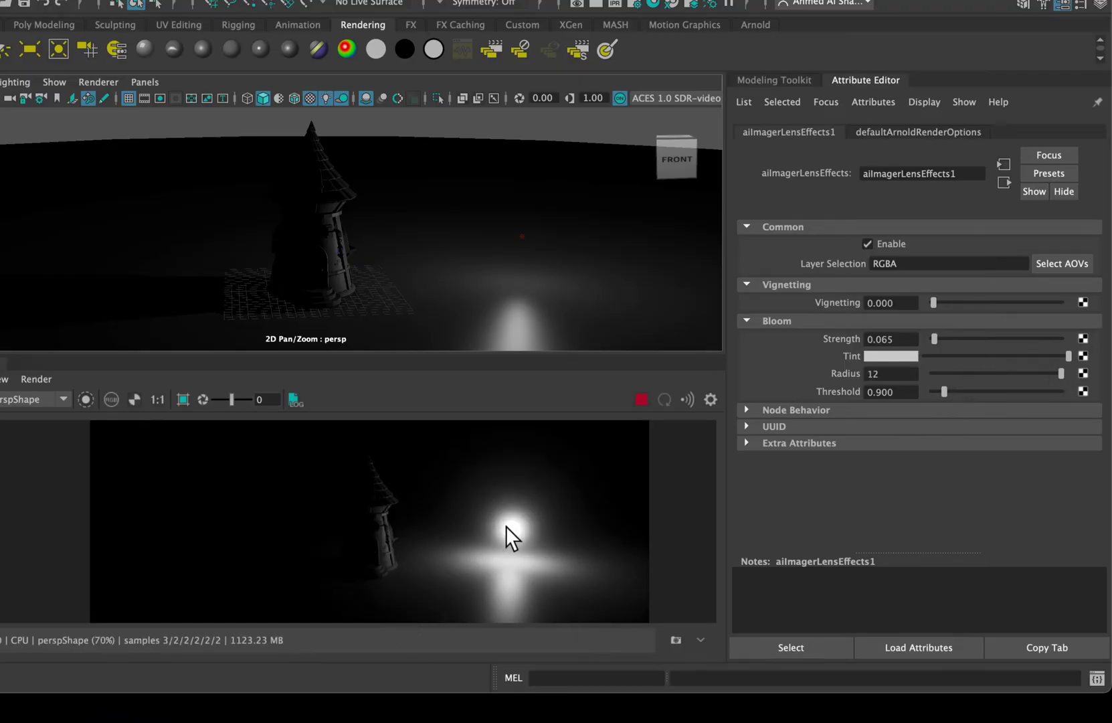
left_click_drag(946, 391, 967, 390)
Step: Reduce the bloom strength to 0.02 and inspect the glow around the light in the render up close
left_click(917, 340)
key("BackSpace")
key("BackSpace")
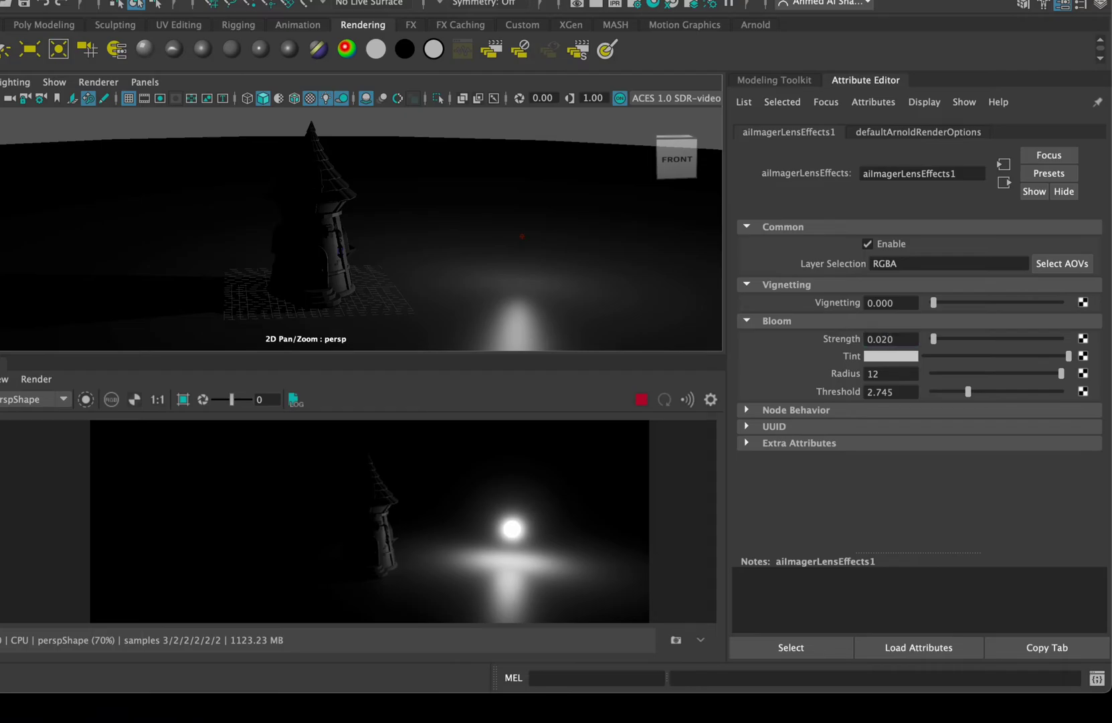
scroll(542, 530, "up", 5)
scroll(498, 517, "down", 5)
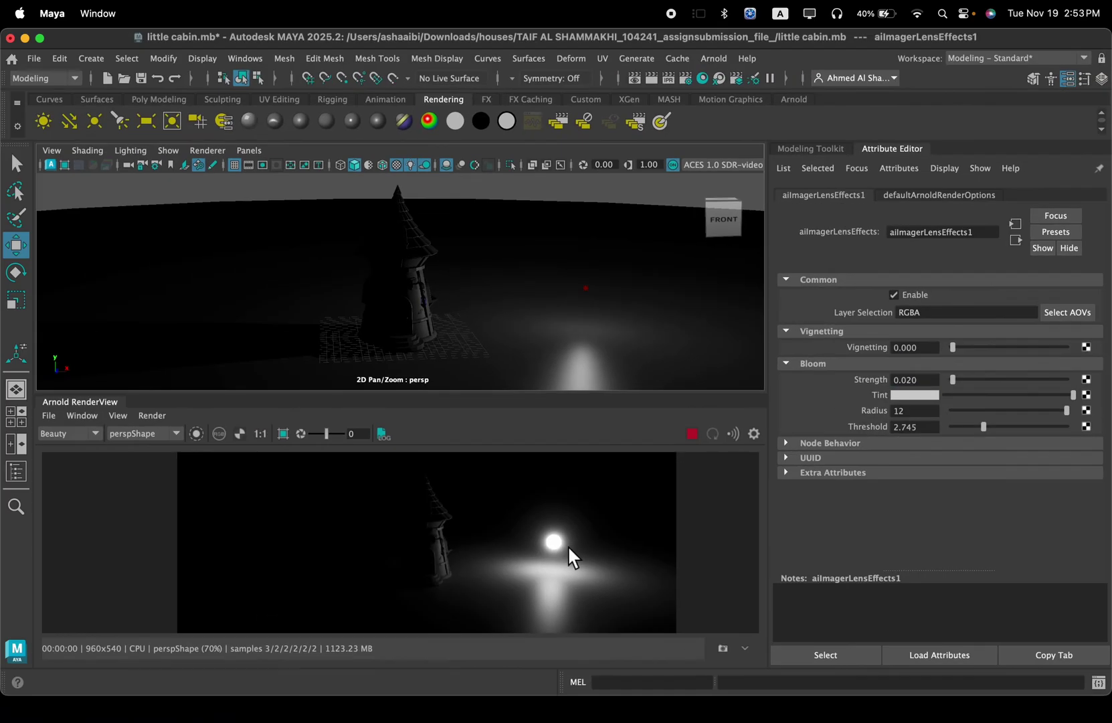
scroll(500, 529, "up", 5)
scroll(498, 533, "down", 5)
scroll(563, 554, "up", 1)
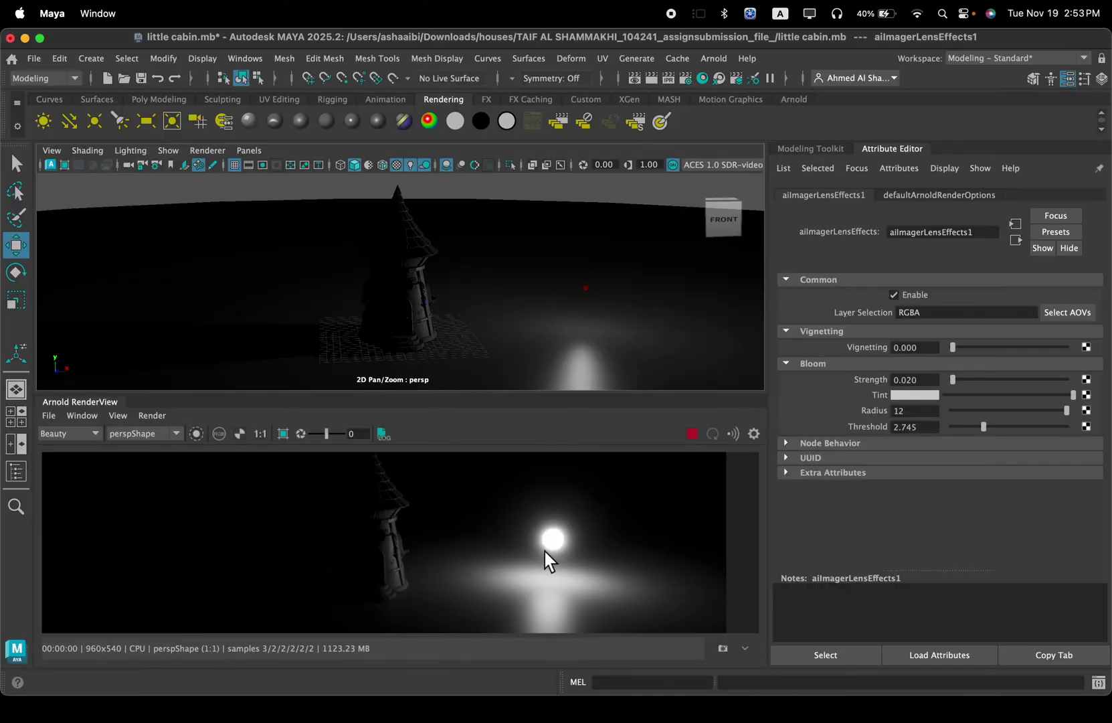
Step: Select the point light in the Outliner and change its color, trying red before settling on blue
left_click(24, 464)
scroll(70, 519, "down", 1)
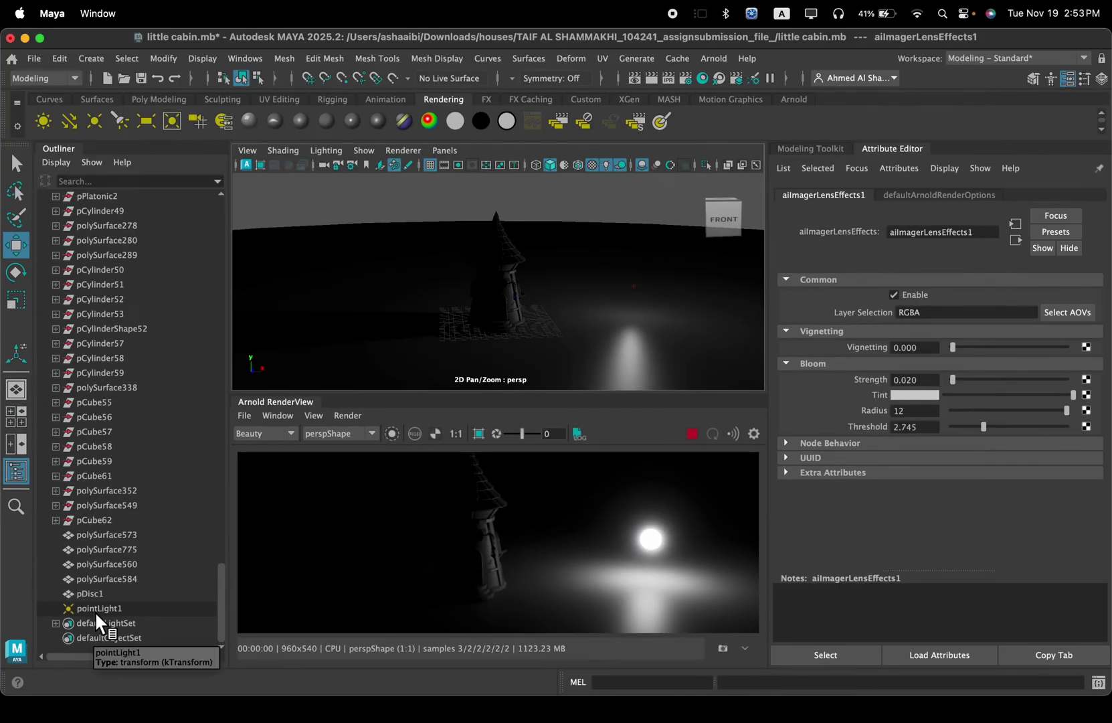
left_click(95, 609)
left_click(16, 472)
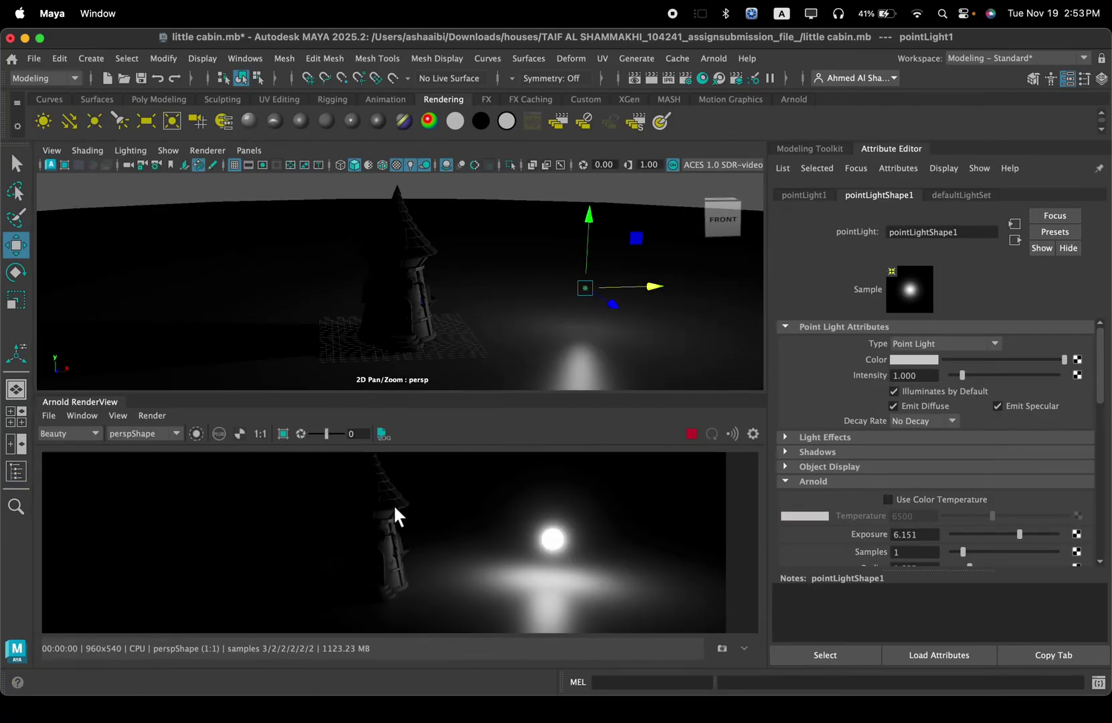
scroll(856, 469, "down", 5)
scroll(863, 482, "up", 4)
scroll(870, 476, "up", 2)
left_click(909, 362)
left_click(860, 323)
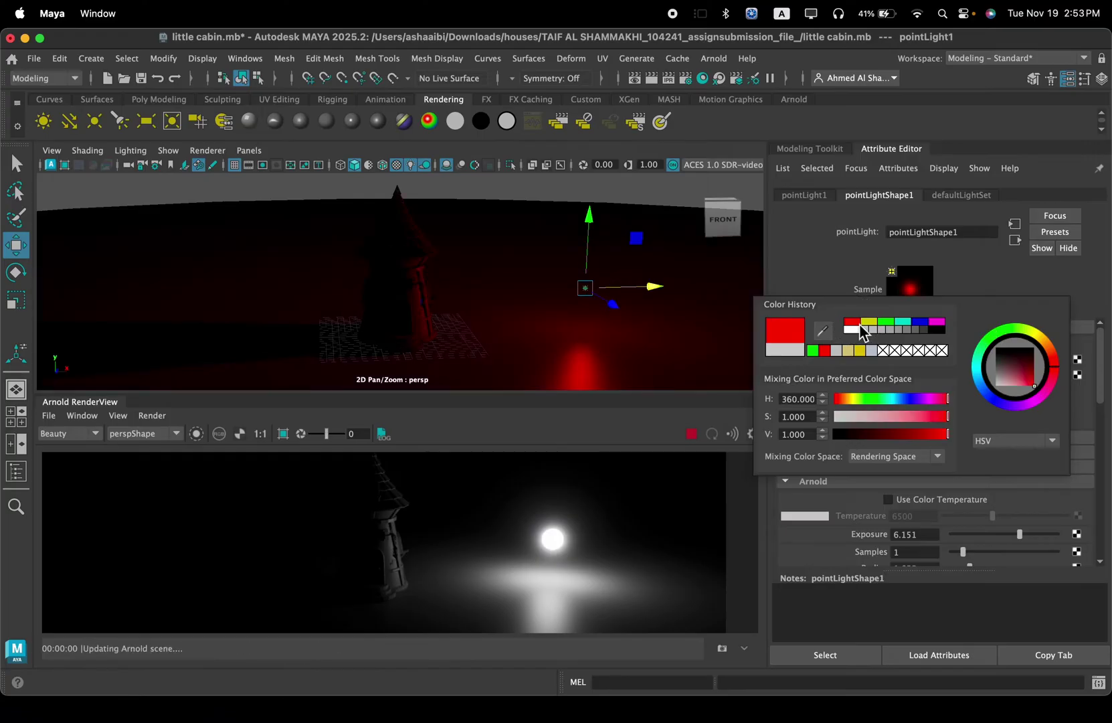
left_click(920, 322)
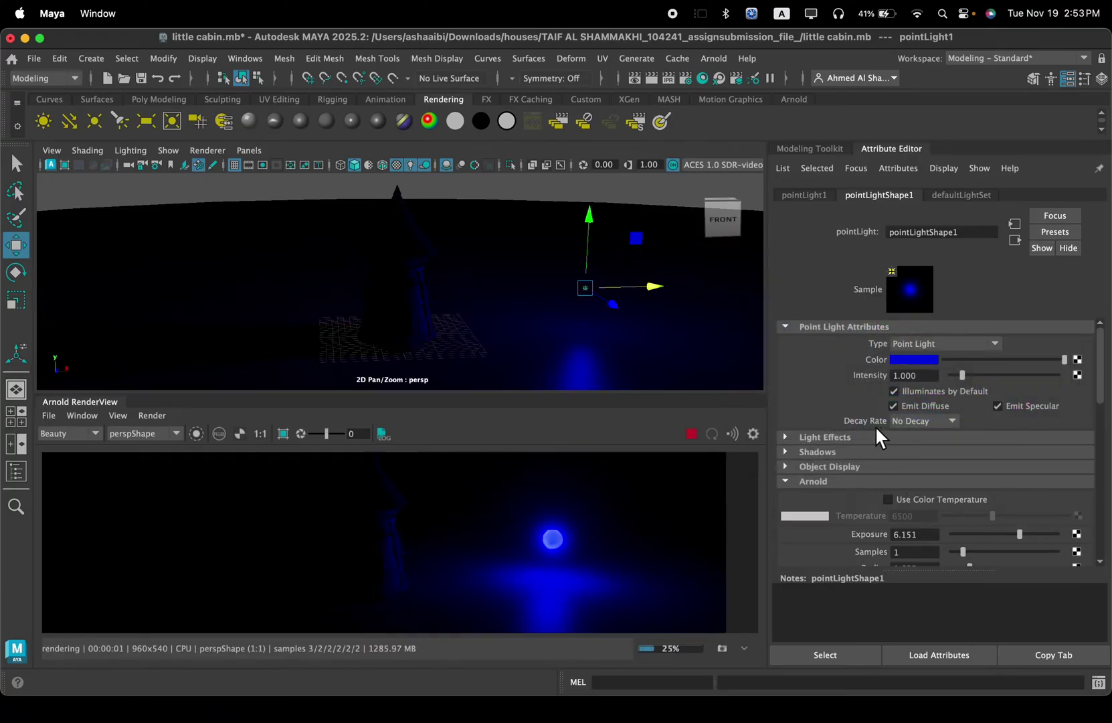
Step: Lower the point light's radius to about 0.571, raise its exposure to about 8.595, and inspect the blue glow in the render
scroll(875, 427, "down", 10)
scroll(875, 428, "up", 5)
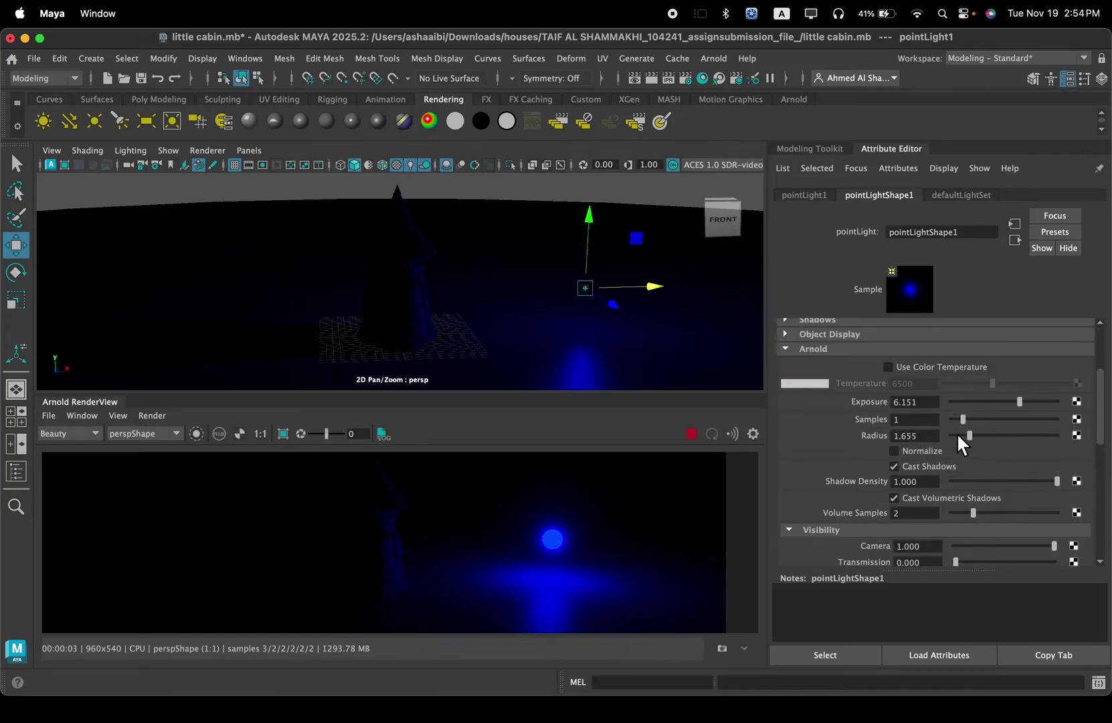
left_click(960, 436)
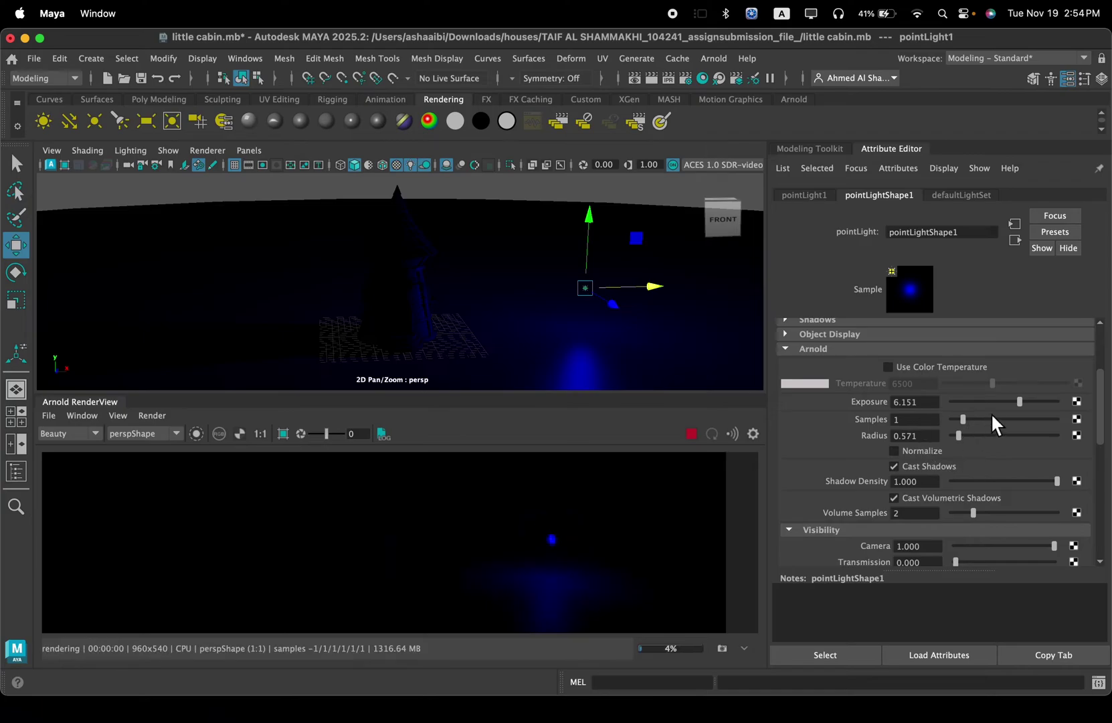
left_click_drag(1017, 401, 1036, 400)
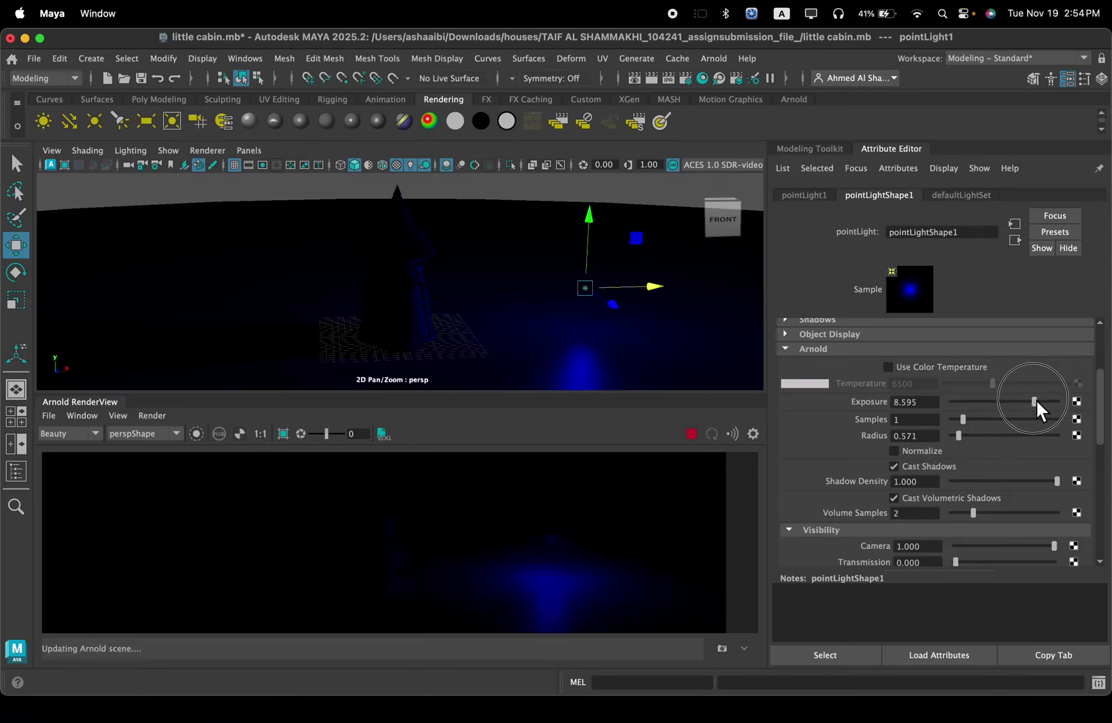
scroll(611, 557, "up", 5)
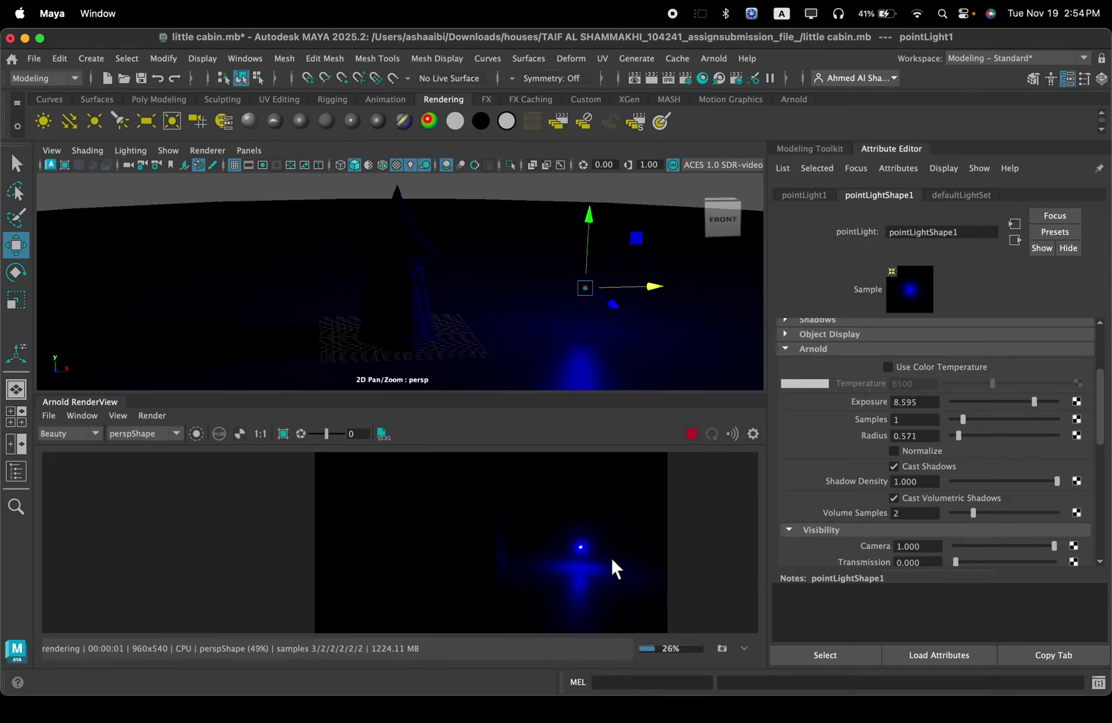
scroll(610, 526, "down", 5)
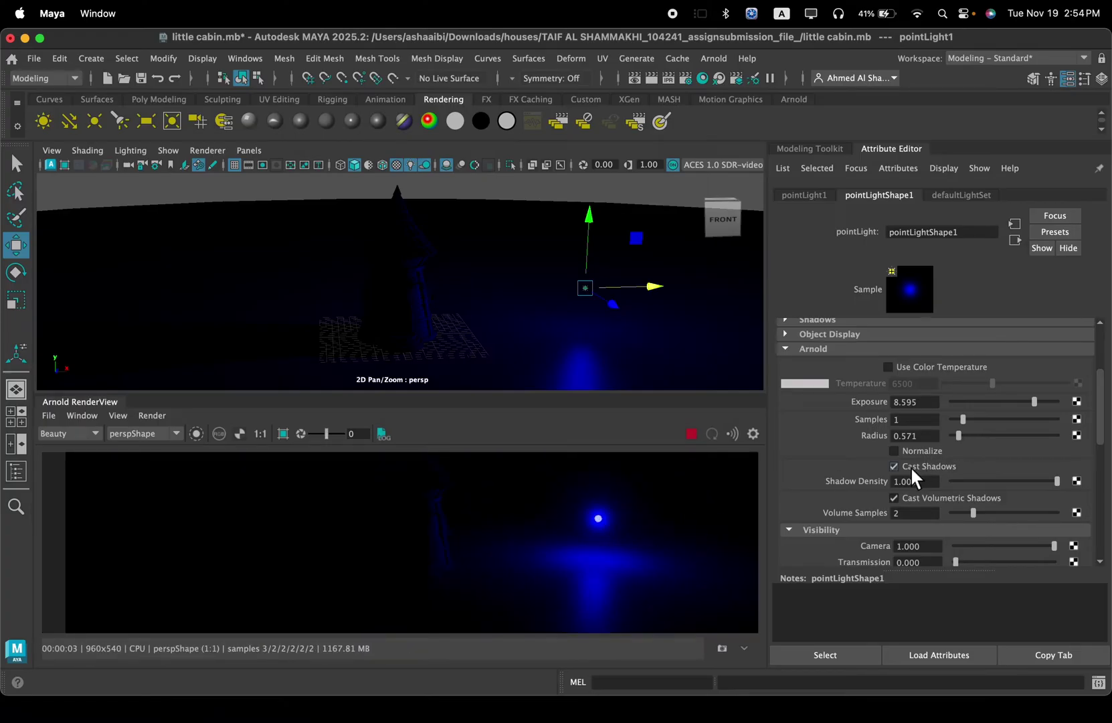
scroll(658, 544, "down", 2)
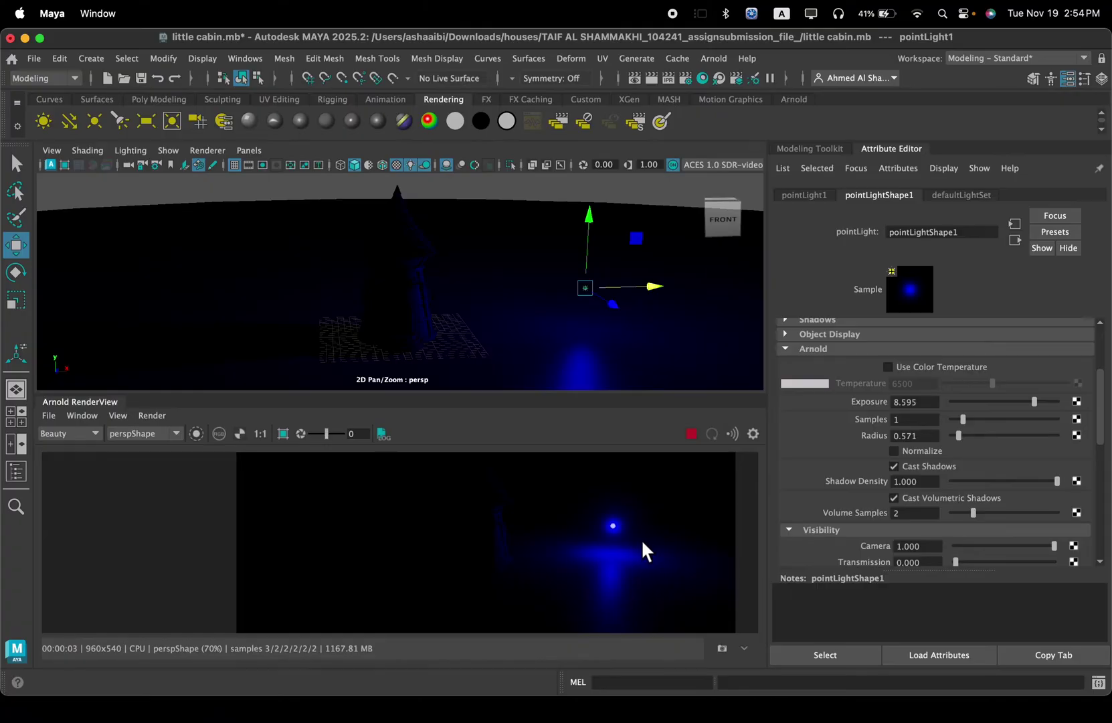
scroll(857, 519, "down", 8)
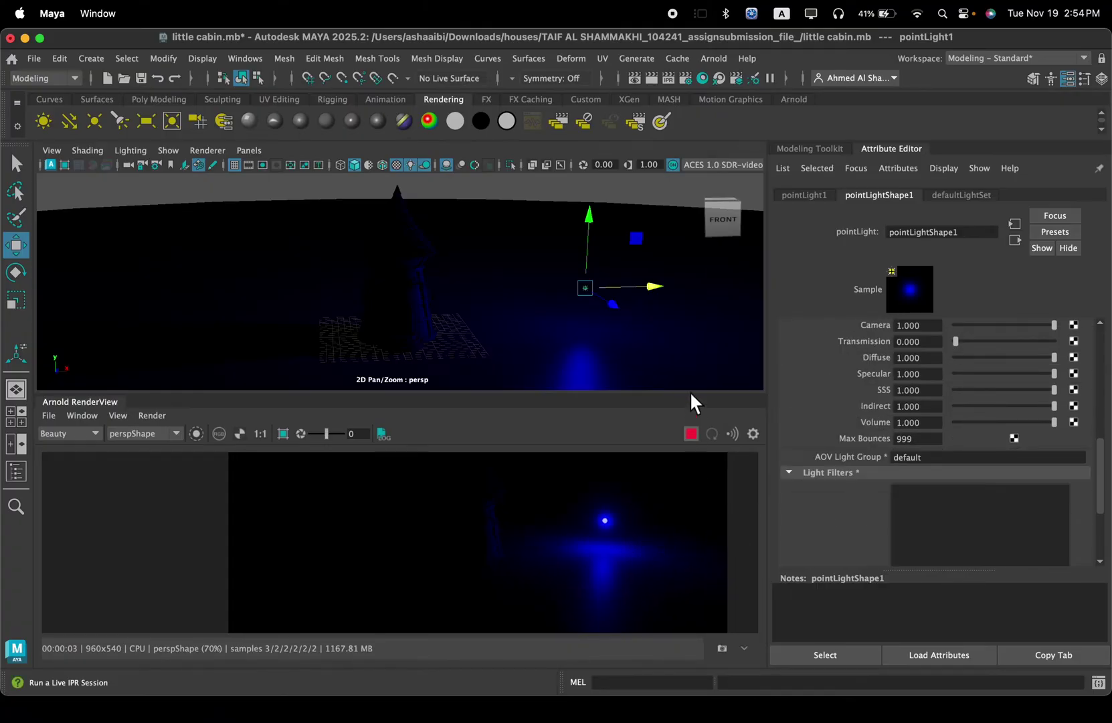
Step: Delete the point light and create a spot light
left_click_drag(651, 289, 625, 270)
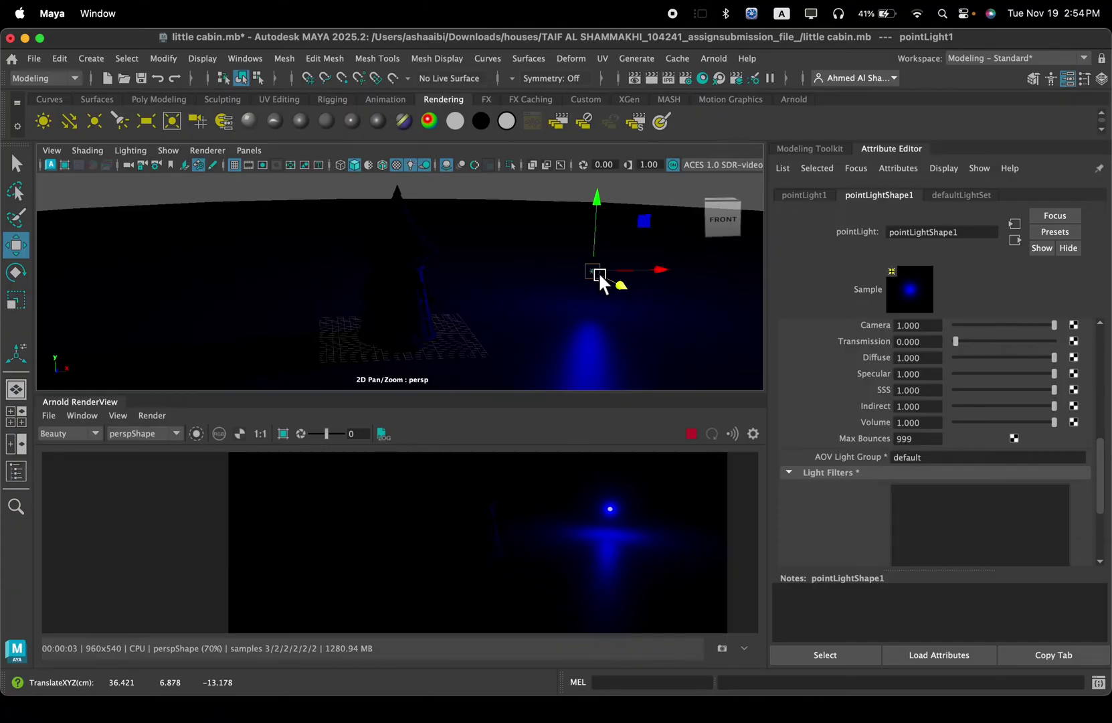
key("Delete")
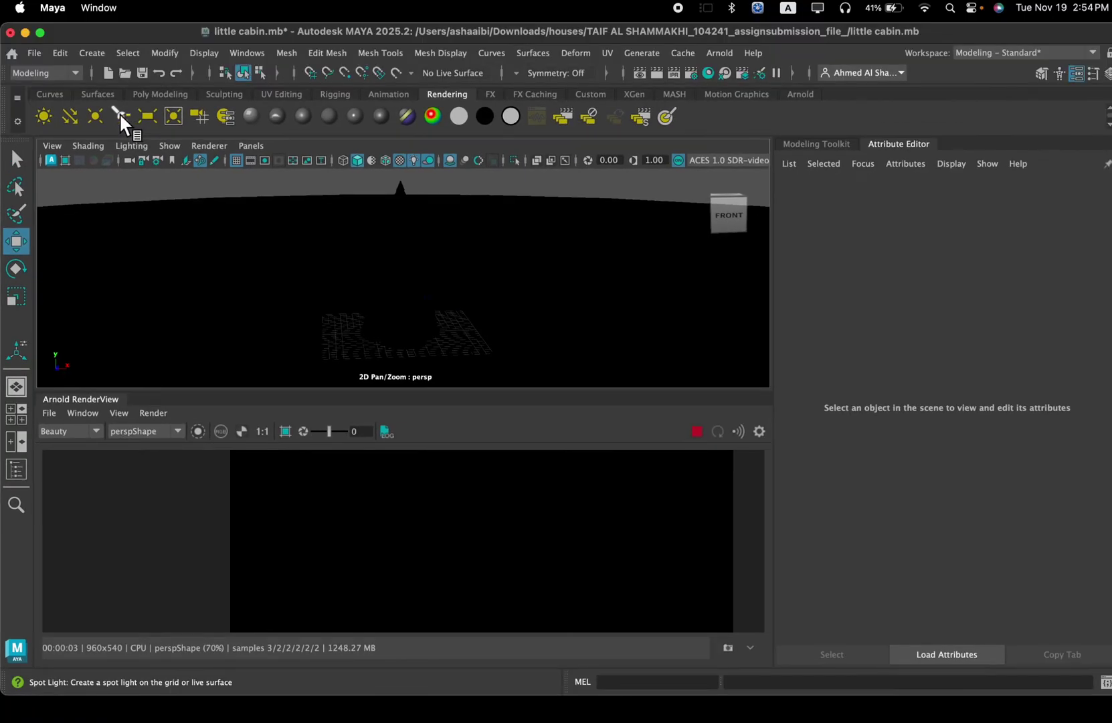
left_click(119, 112)
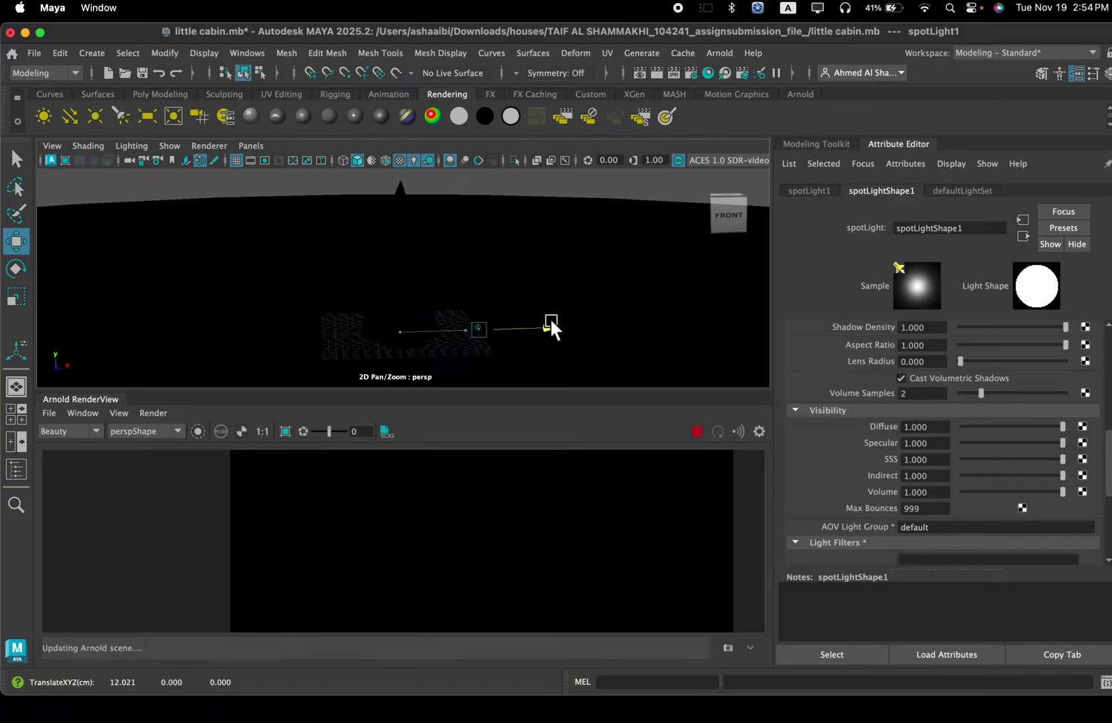
Step: Move the spot light beside the tower and above the ground, and scale up its cone icon
left_click_drag(608, 326, 613, 325)
left_click_drag(543, 288, 549, 222)
left_click_drag(610, 259, 466, 300)
key("r")
middle_click_drag(466, 300, 422, 287, "alt")
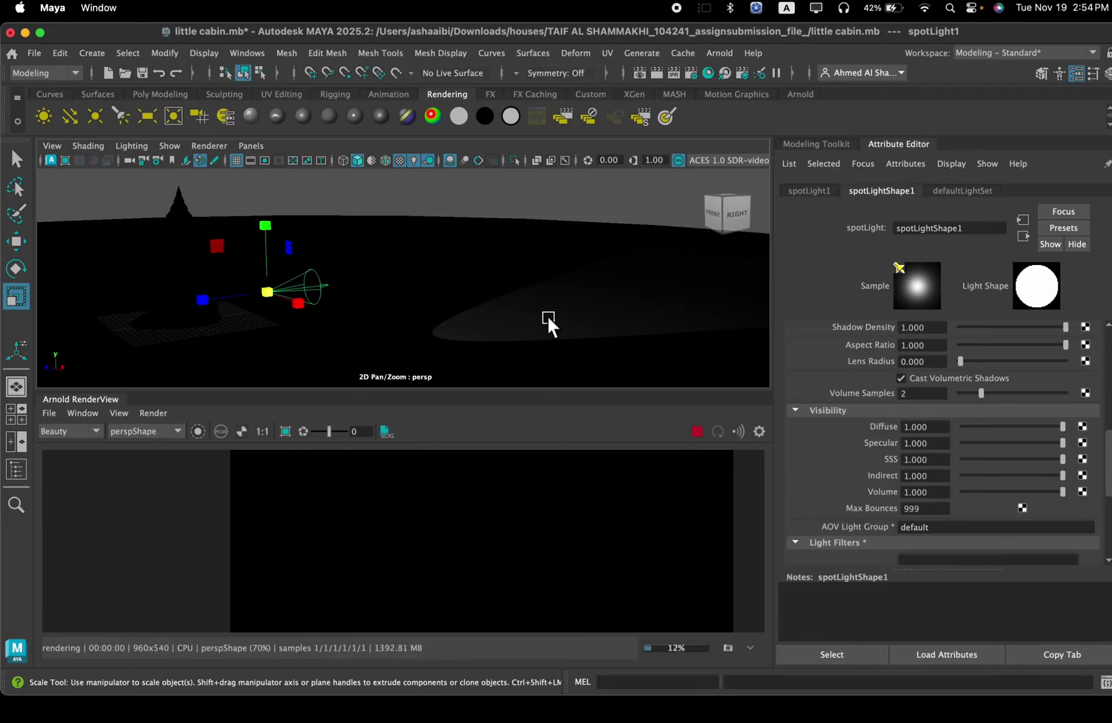
left_click_drag(529, 316, 518, 317, "alt")
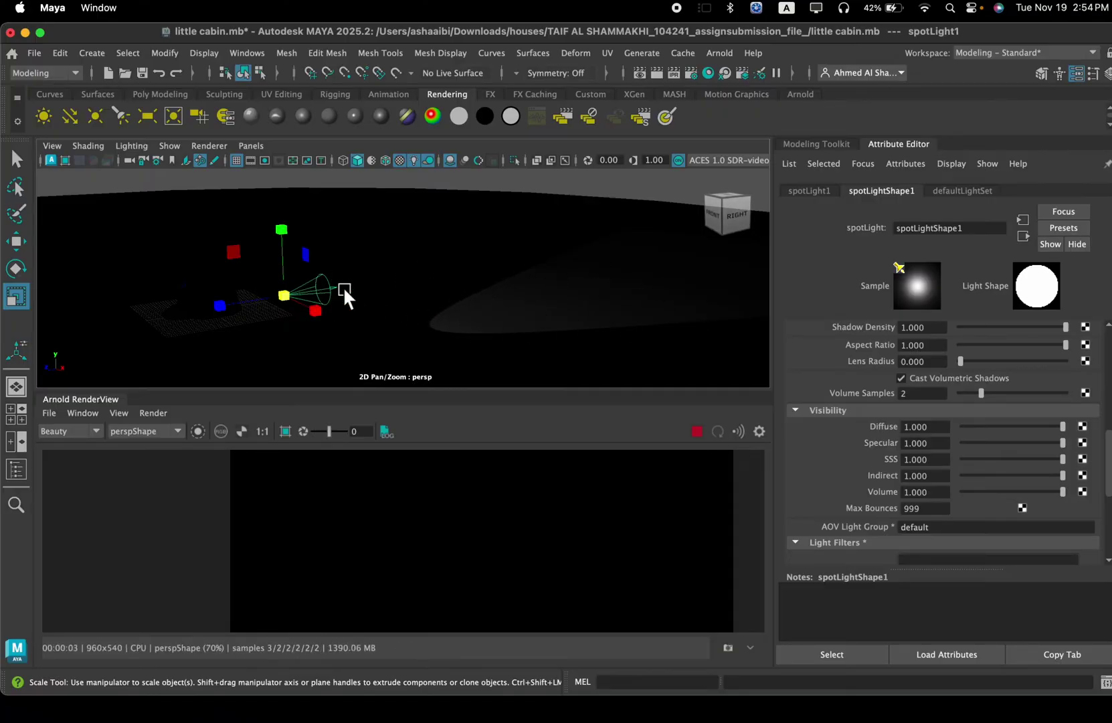
Step: Turn off Normalize in the spot light's Arnold attributes, and set its exposure to 10 and radius to 4
scroll(469, 519, "down", 2)
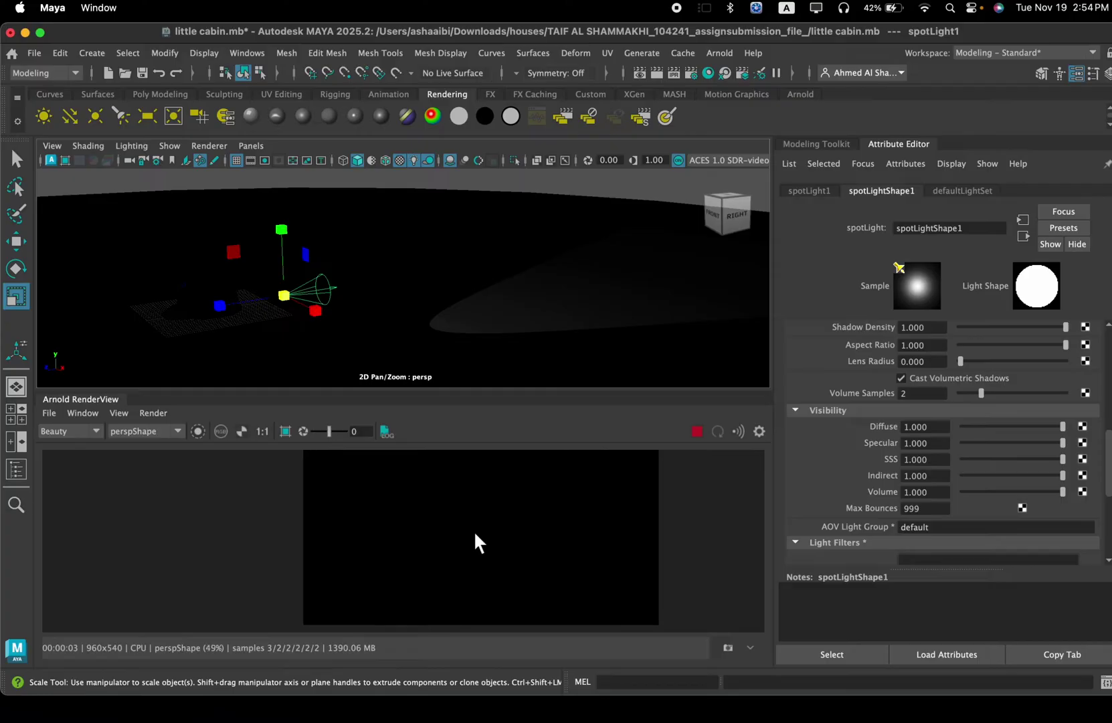
scroll(870, 448, "up", 10)
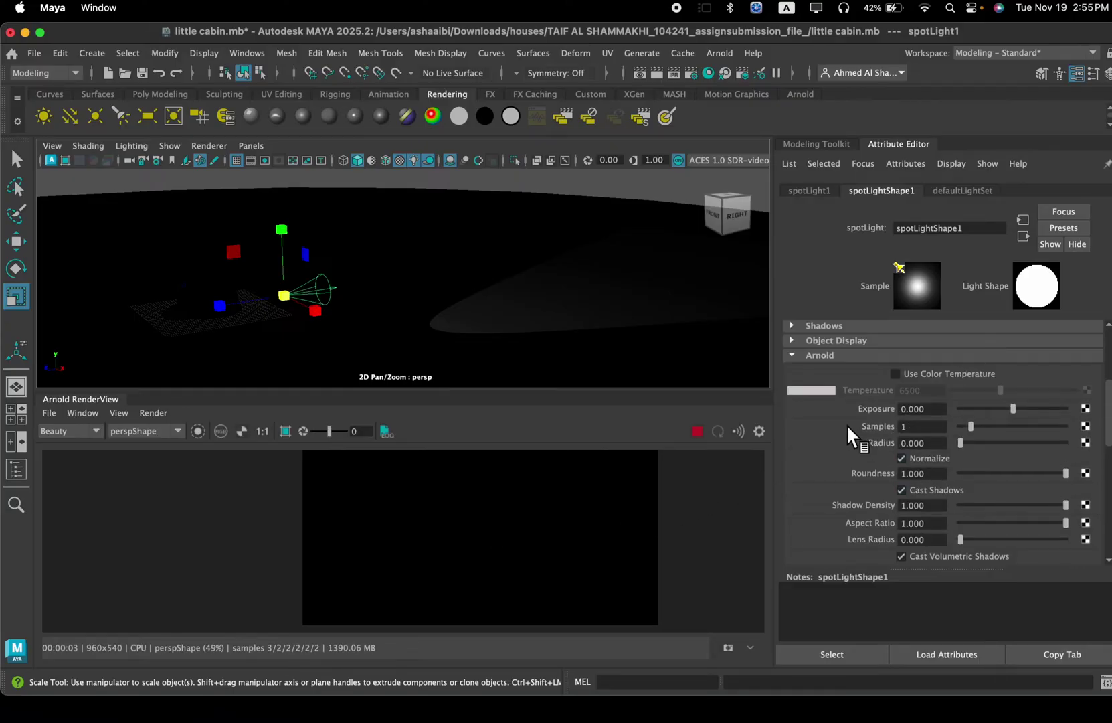
scroll(842, 512, "down", 5)
left_click(910, 457)
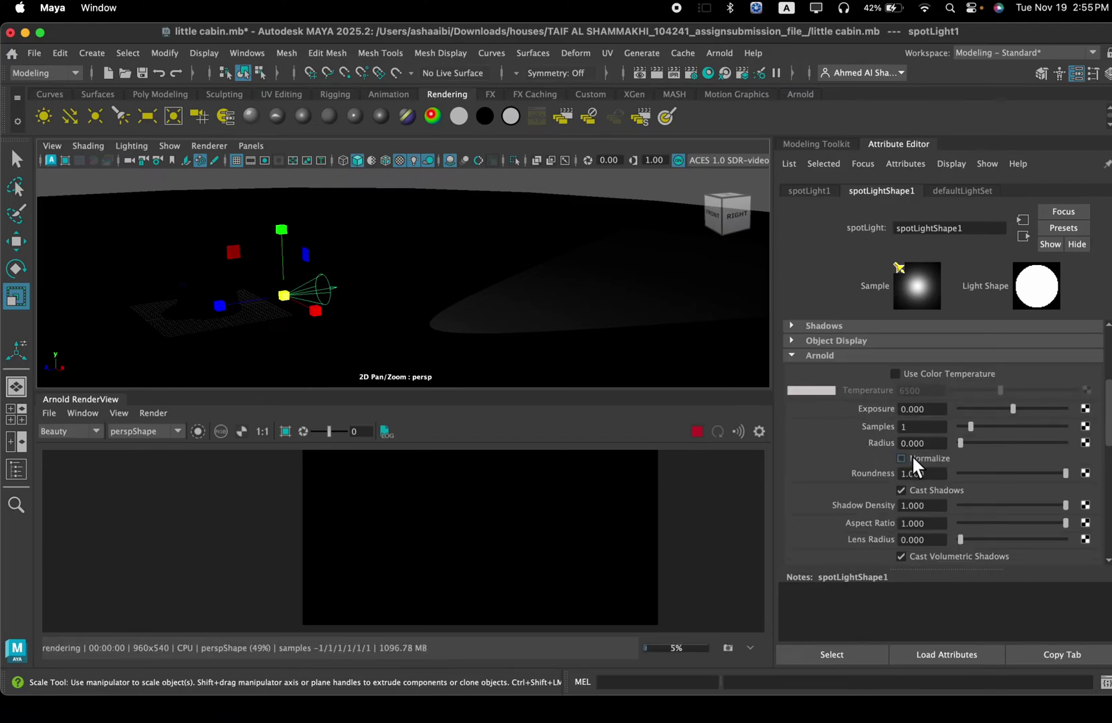
left_click_drag(1012, 409, 1079, 408)
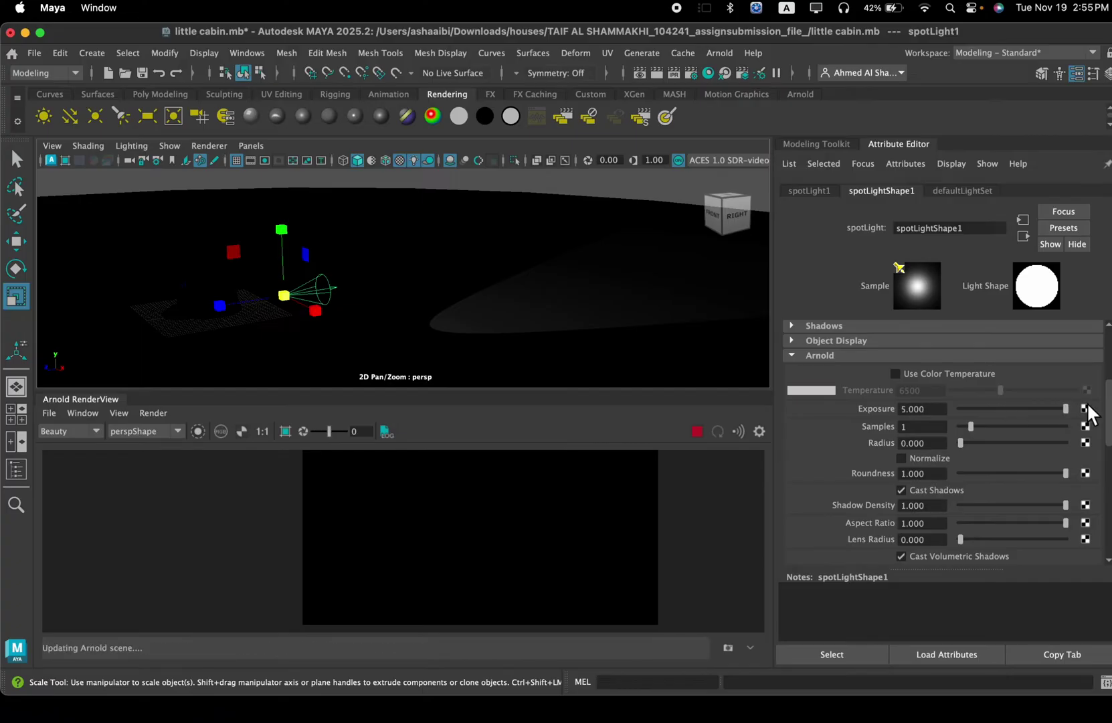
left_click_drag(952, 443, 971, 442)
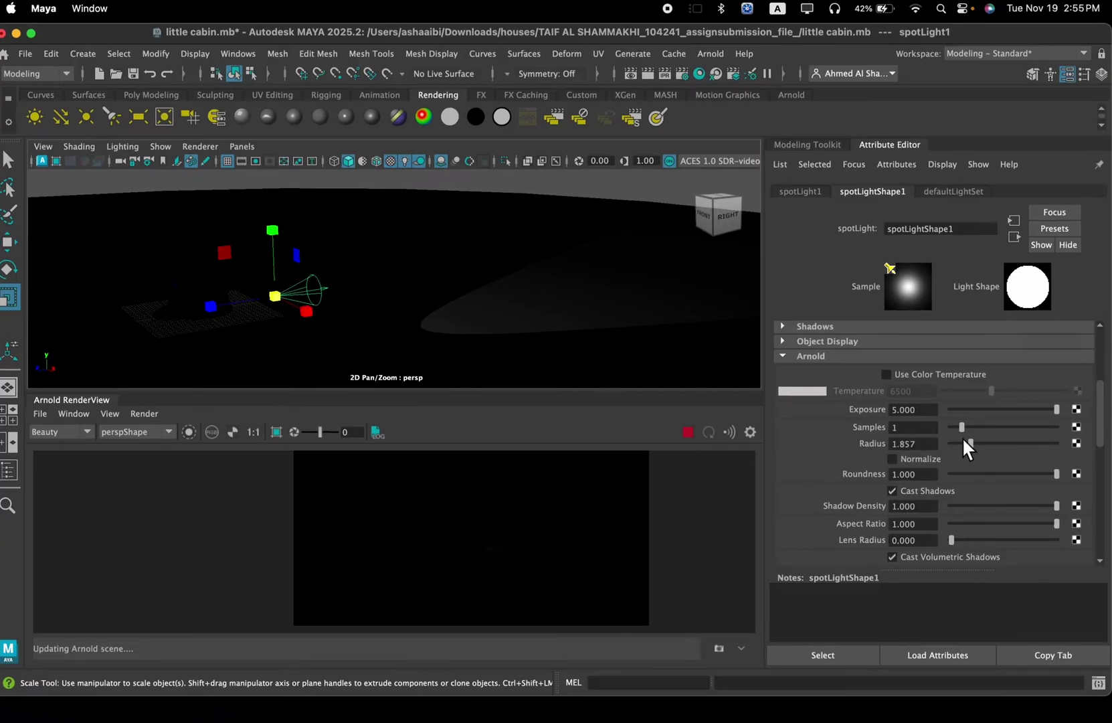
left_click_drag(917, 410, 875, 406)
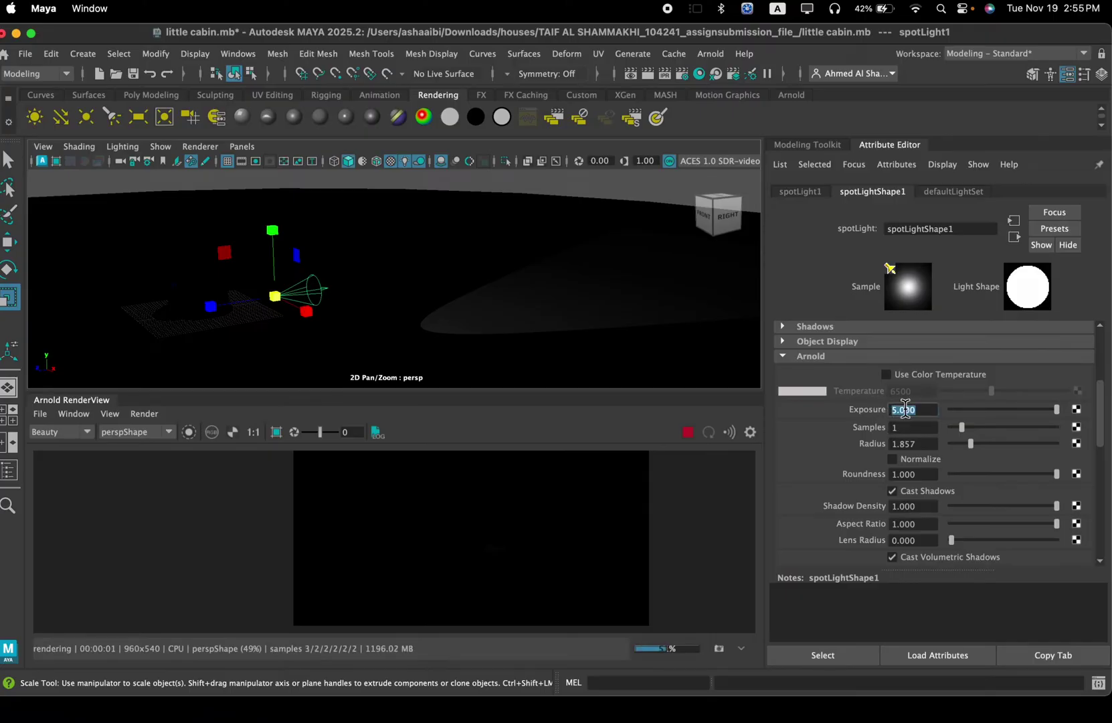
key("Return")
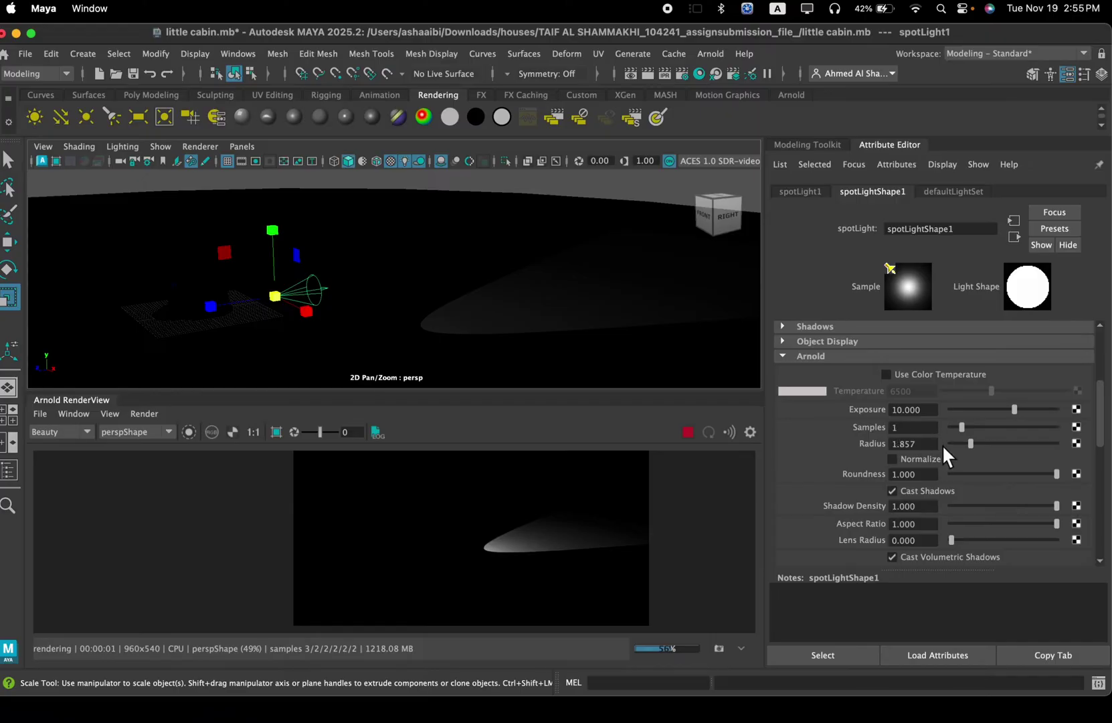
left_click_drag(969, 444, 994, 442)
Step: Rotate the spot light so that its beam points at the tower and lights it from the side
left_click_drag(272, 295, 275, 295)
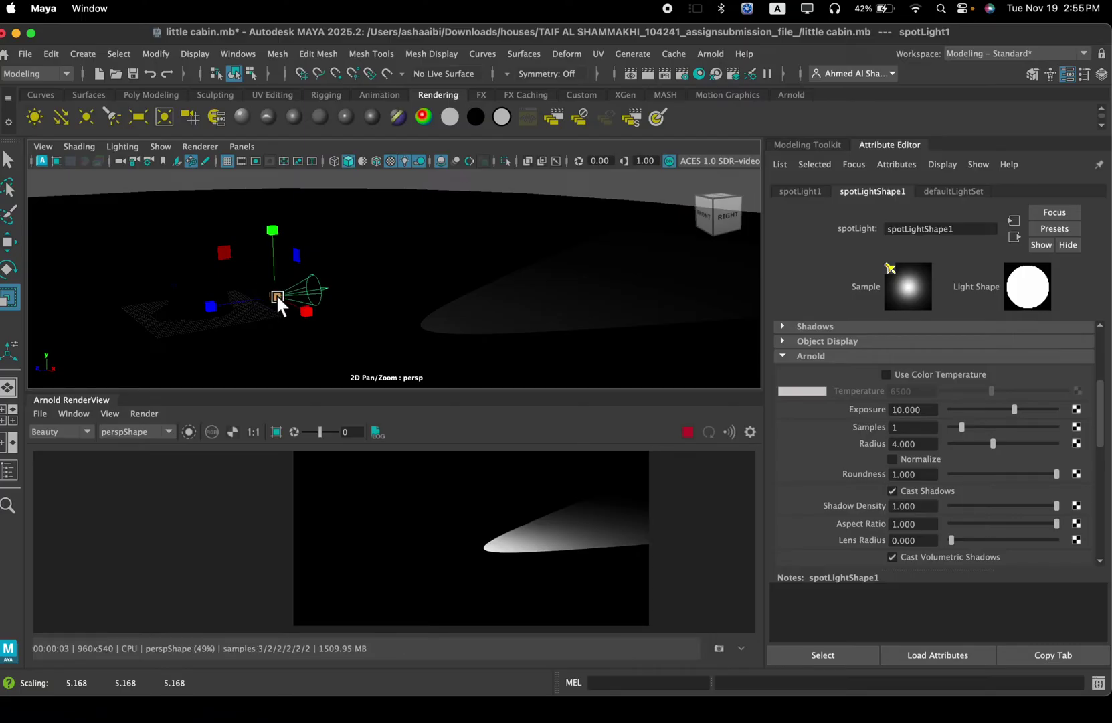
key("e")
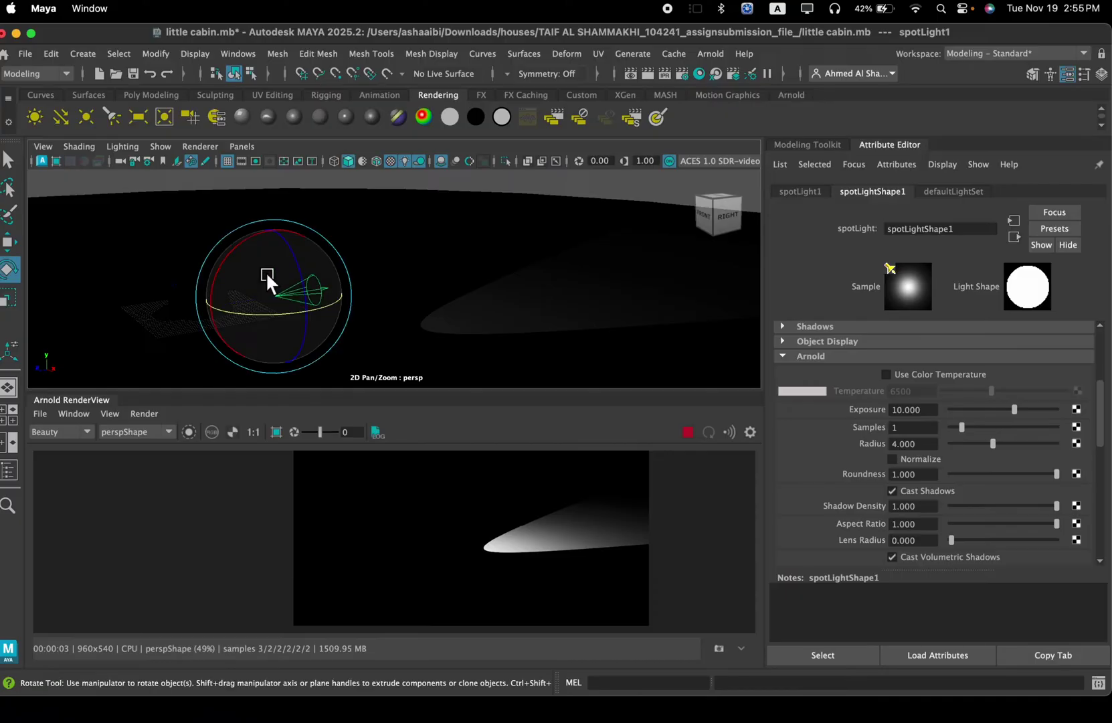
left_click_drag(243, 237, 289, 269)
scroll(290, 268, "down", 2)
middle_click_drag(290, 268, 299, 224, "alt")
left_click_drag(398, 224, 484, 208)
scroll(362, 295, "down", 3)
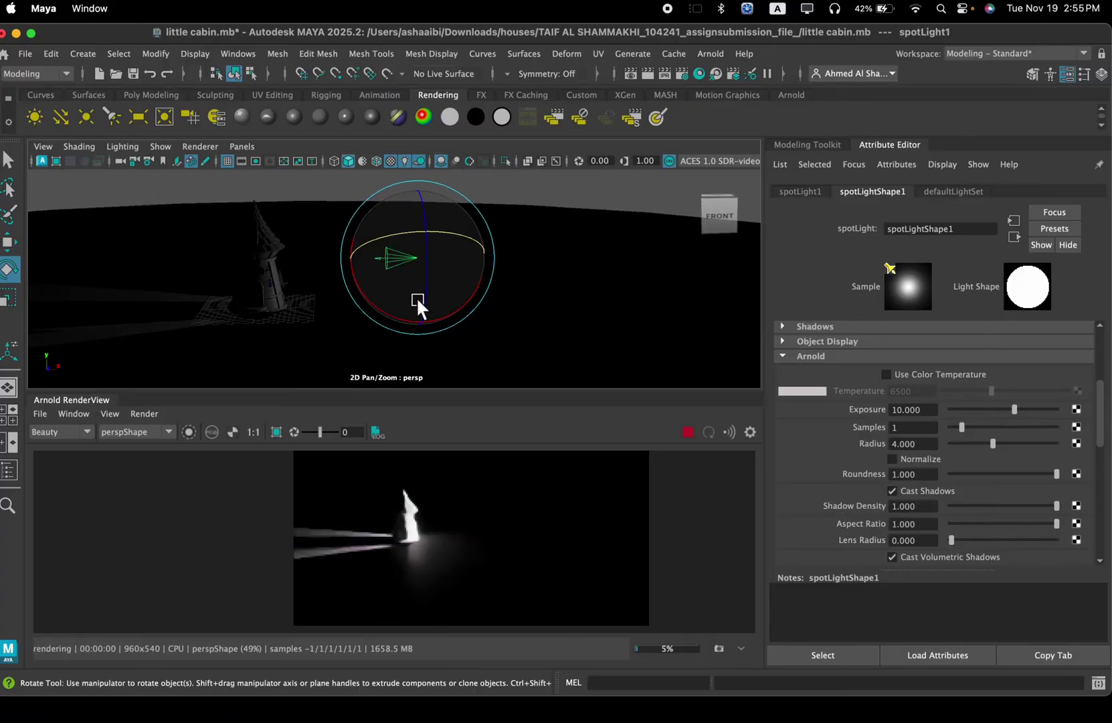
scroll(404, 276, "down", 2)
middle_click_drag(408, 280, 450, 292, "alt")
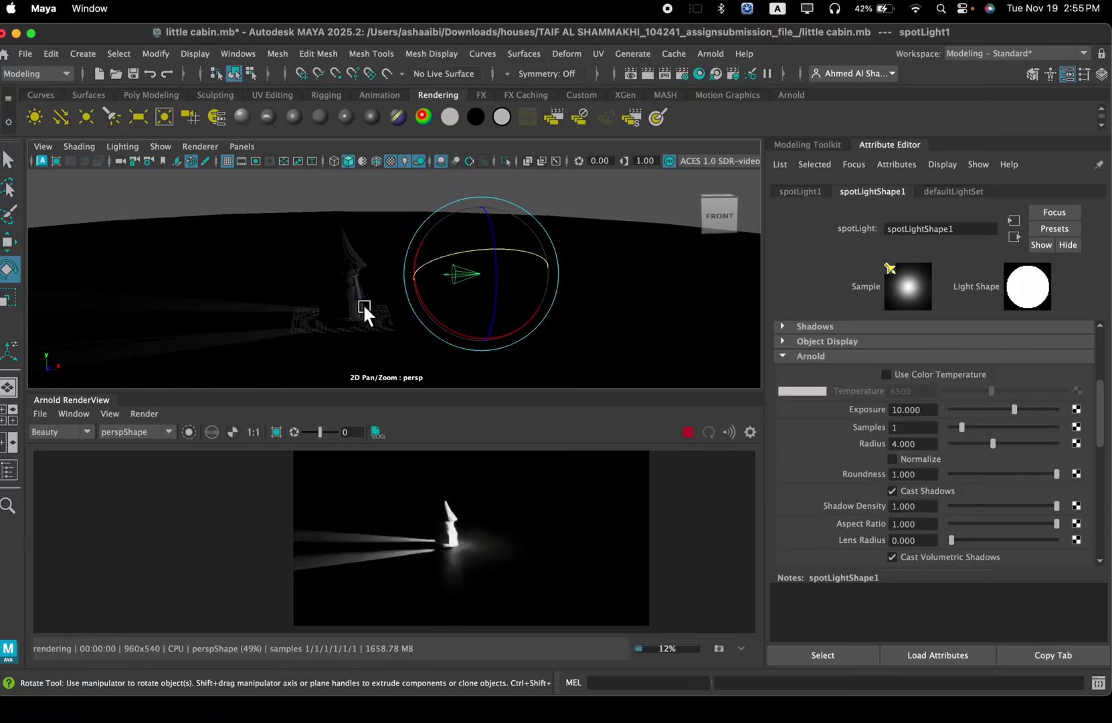
Step: Raise the spot light above the tower and tilt it down to cast a pool of light around the base
key("w")
left_click_drag(480, 231, 483, 155)
left_click_drag(437, 250, 449, 225, "alt")
key("e")
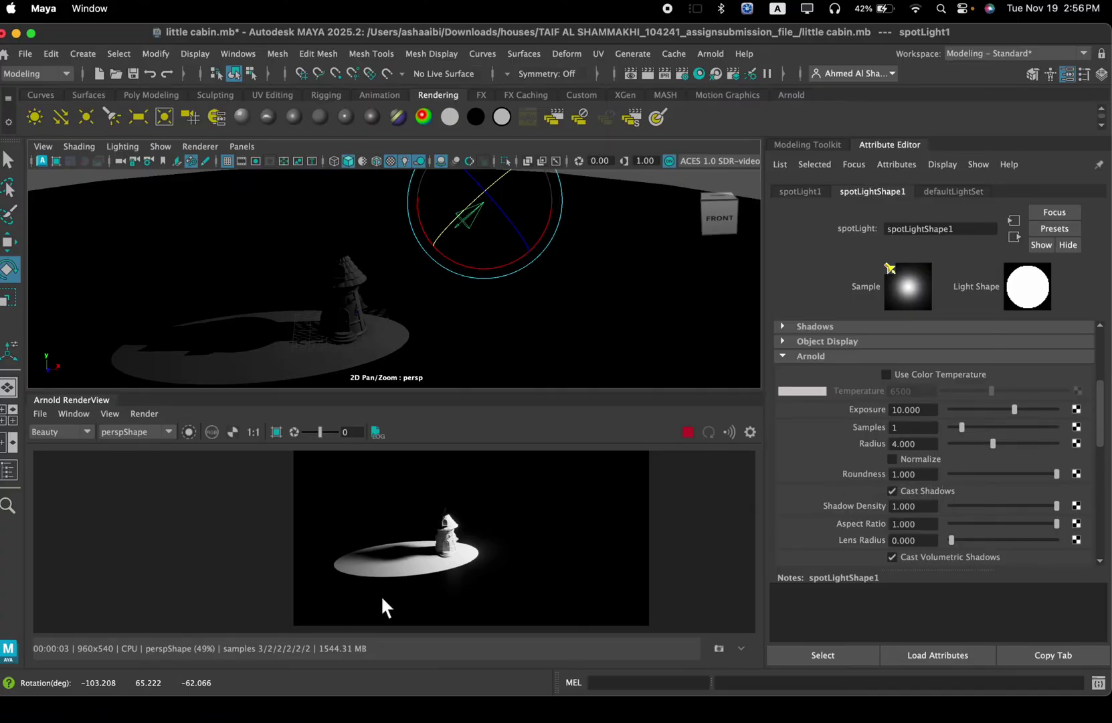
Step: Test the spot light's roundness at 0 to compare the light pool's shape, and restore it to 1
scroll(385, 589, "up", 5)
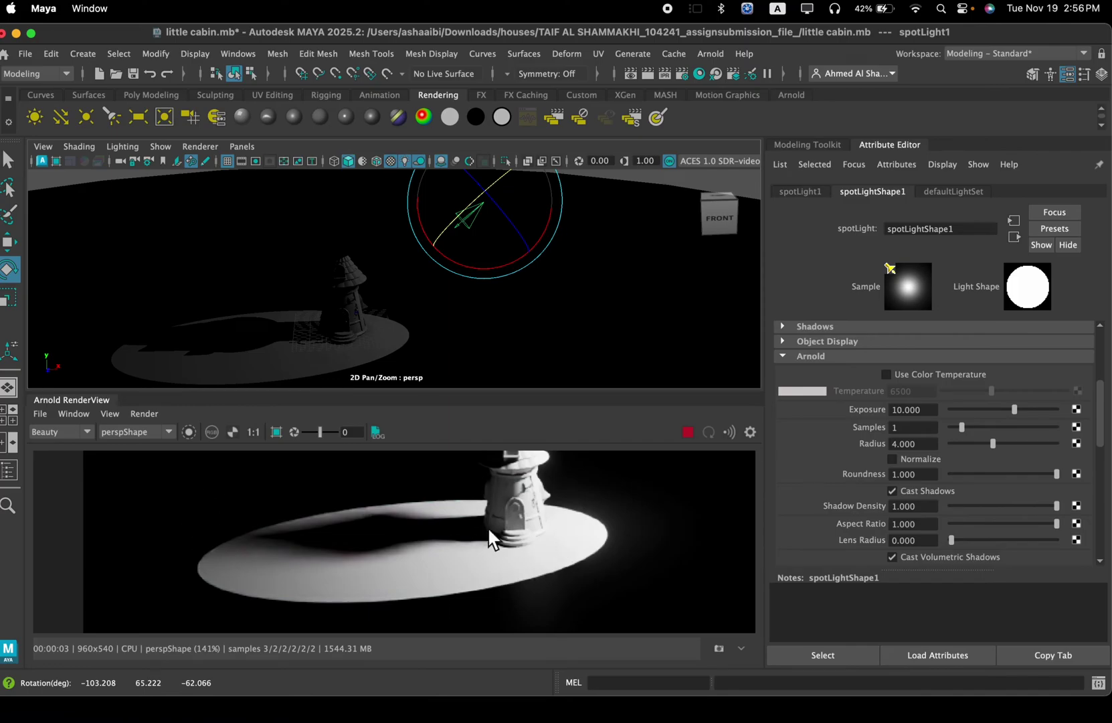
scroll(472, 542, "down", 3)
left_click_drag(1014, 472, 926, 470)
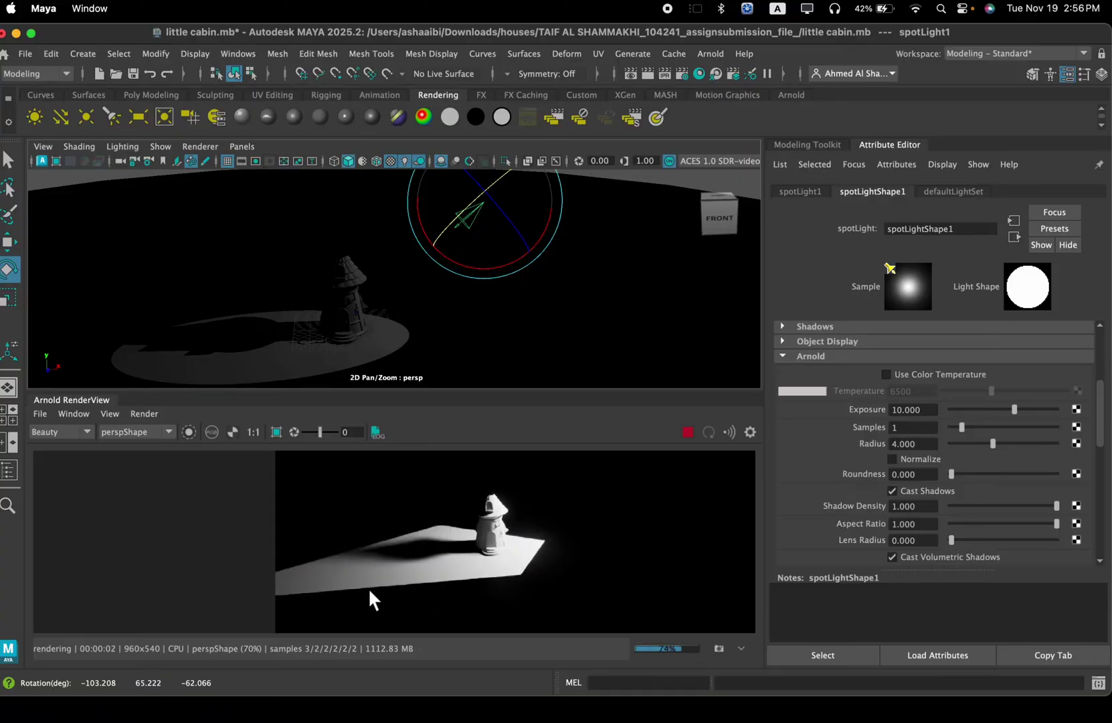
left_click_drag(983, 472, 1070, 471)
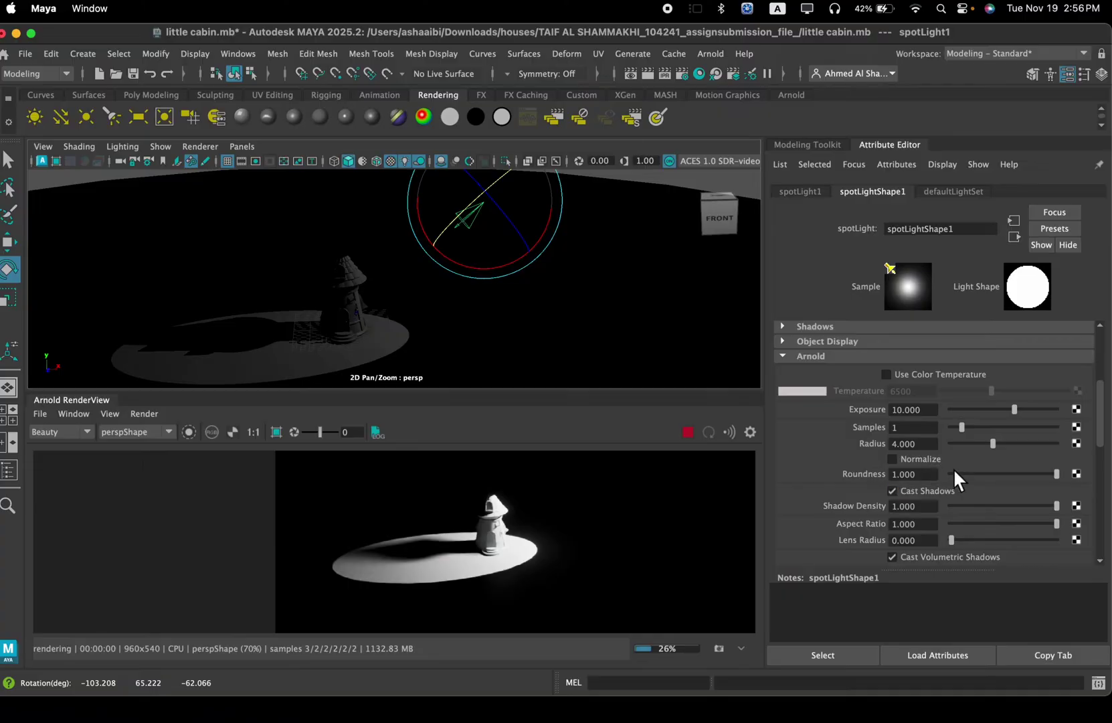
Step: Try the spot light's radius at 2, set it to about 3.571, and inspect the tower's shadow in the render up close
left_click_drag(993, 443, 971, 443)
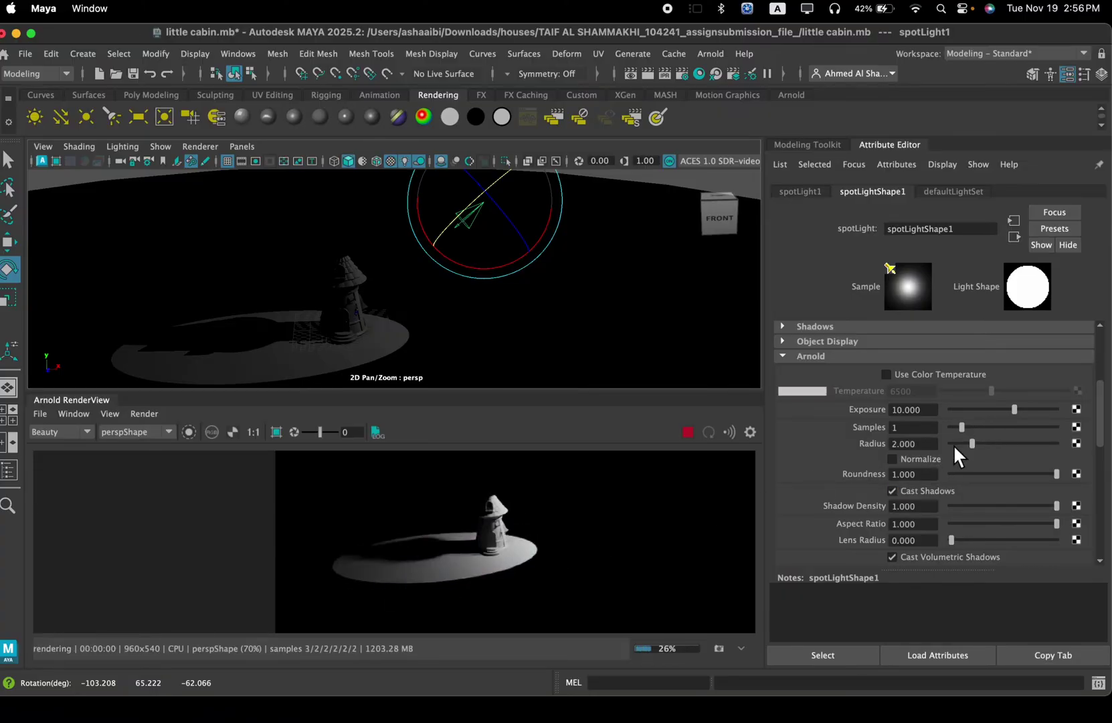
left_click_drag(980, 443, 986, 443)
scroll(894, 480, "up", 3)
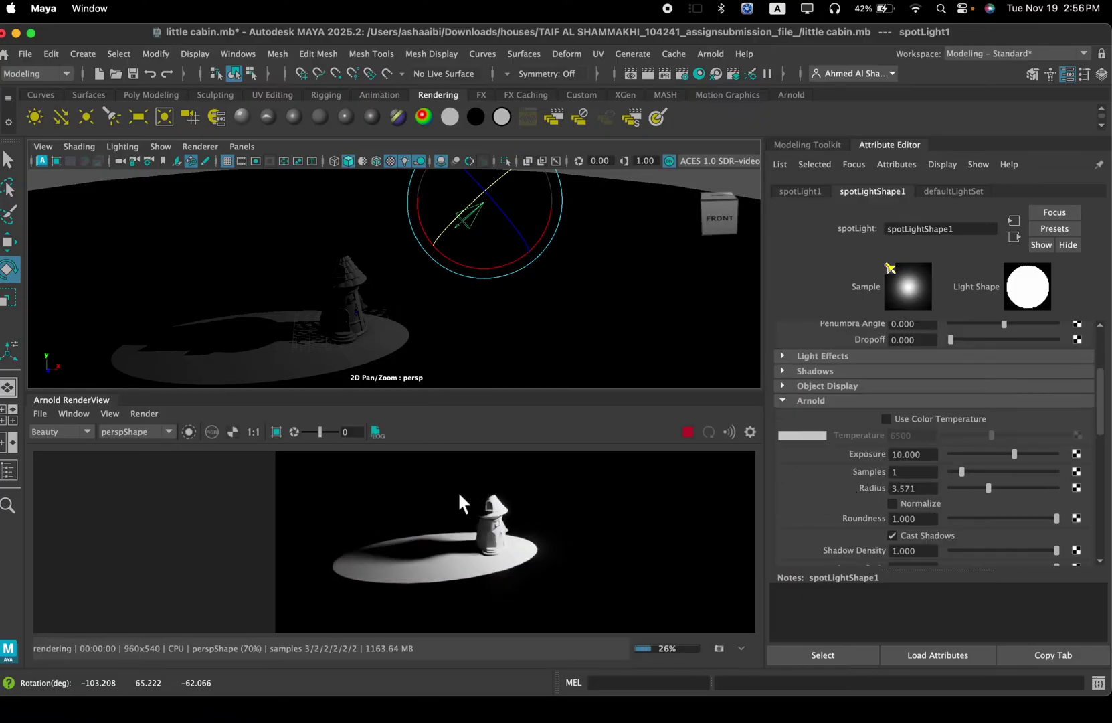
scroll(899, 477, "up", 6)
scroll(426, 593, "up", 8)
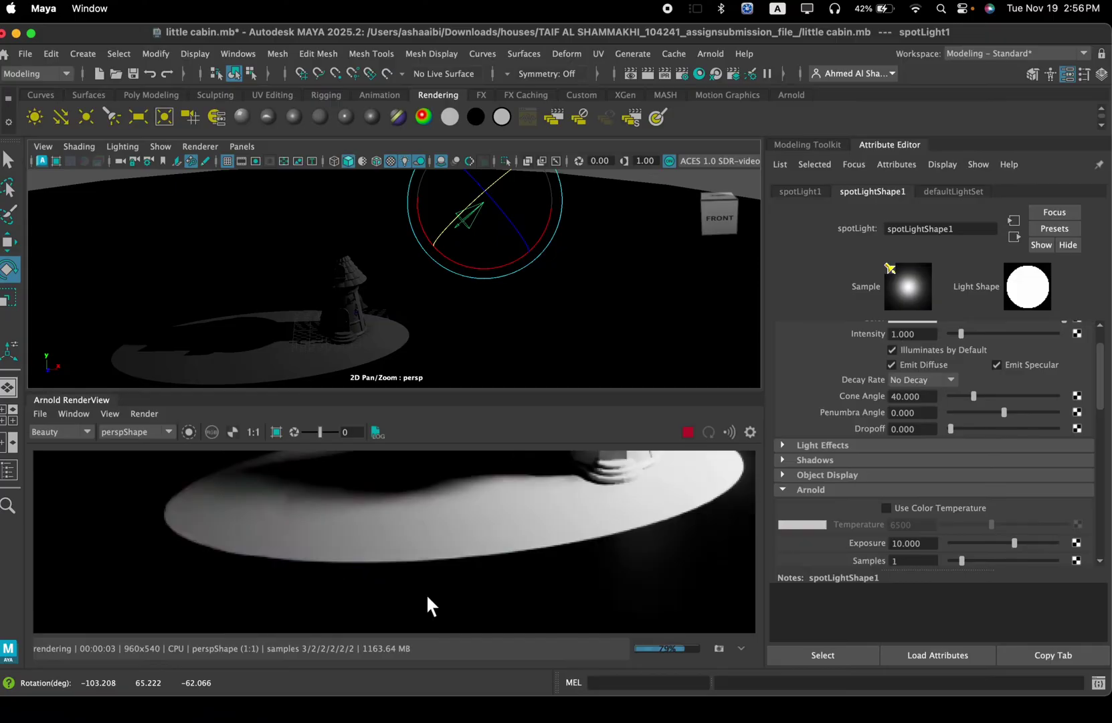
scroll(477, 535, "down", 3)
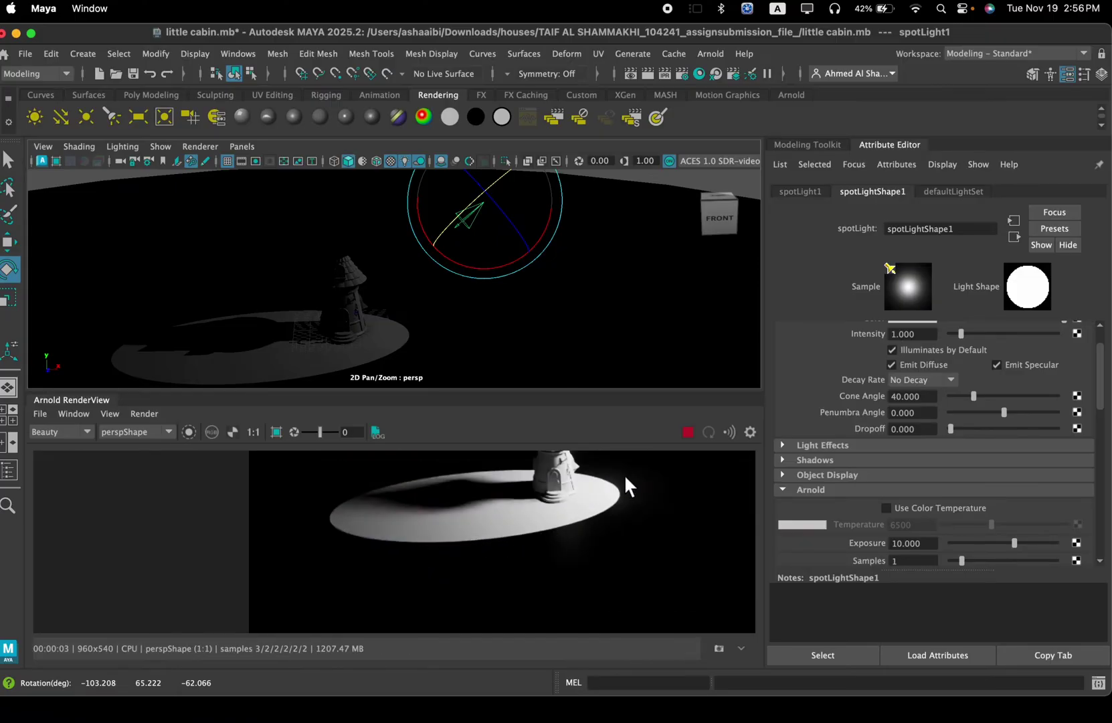
Step: Test the spot light's penumbra angle at -4.930 and -9.859, and set it to 10 for a softer pool edge
scroll(555, 525, "down", 2)
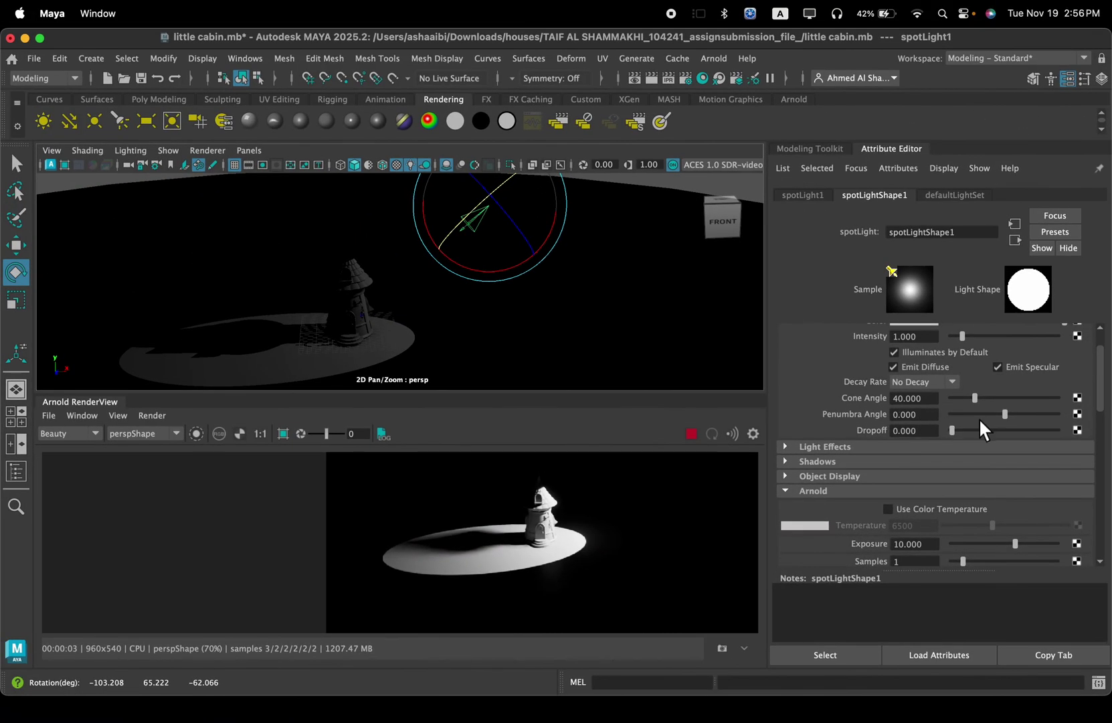
left_click_drag(1000, 416, 975, 414)
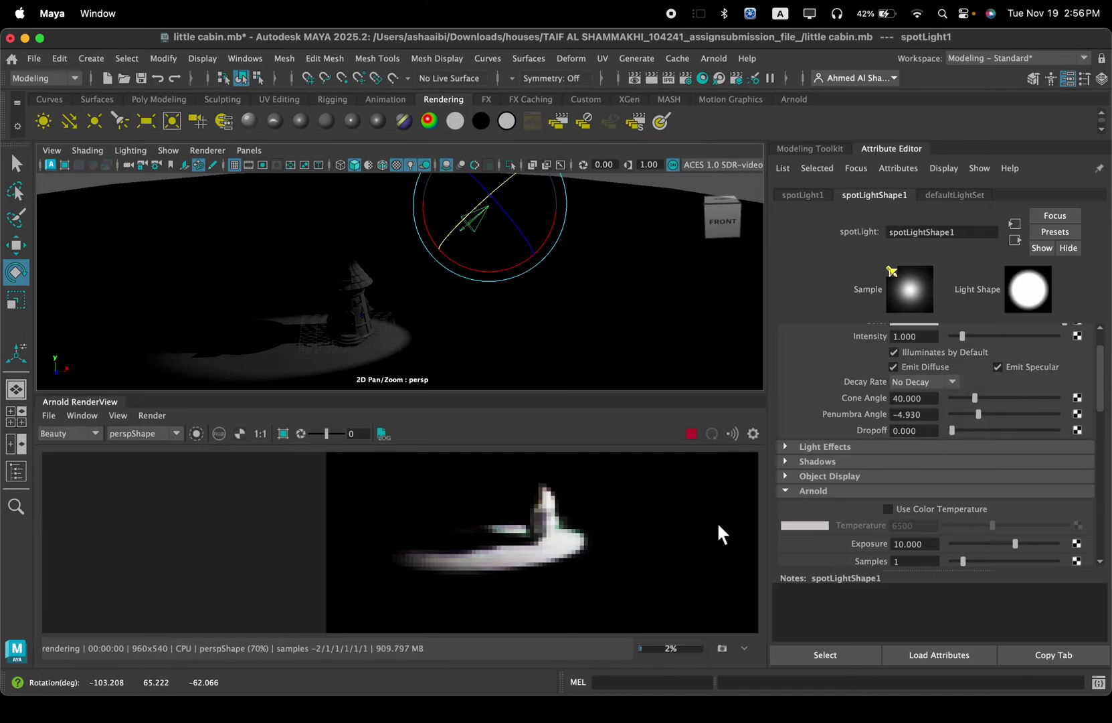
left_click(959, 415)
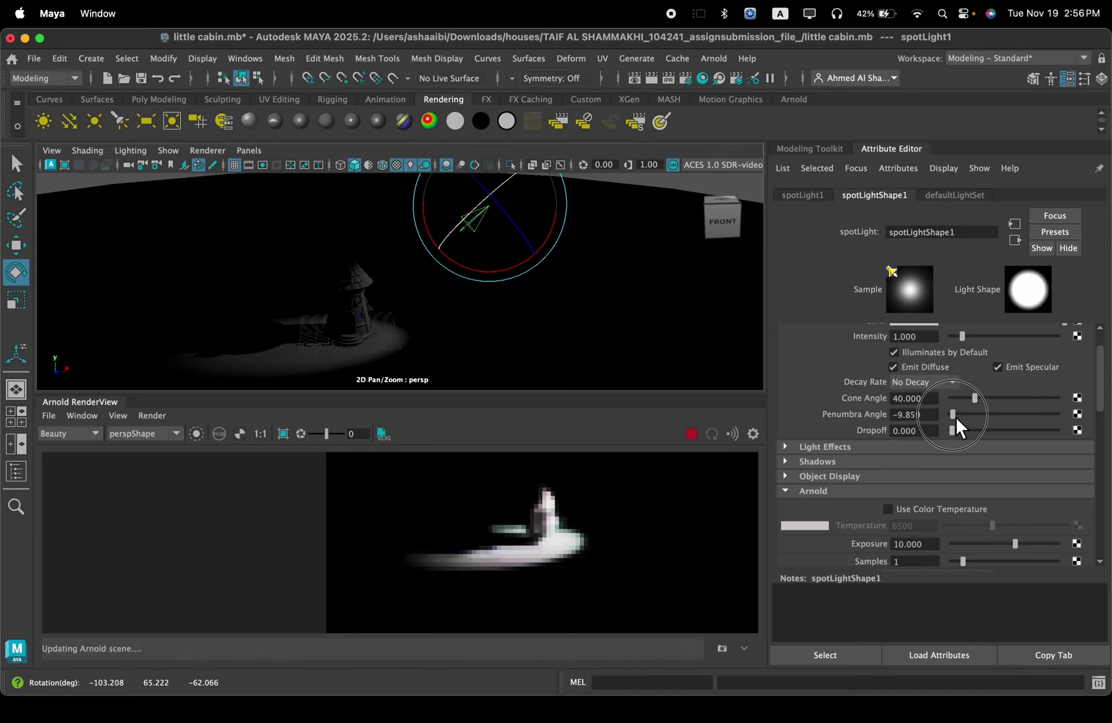
left_click_drag(983, 413, 1075, 412)
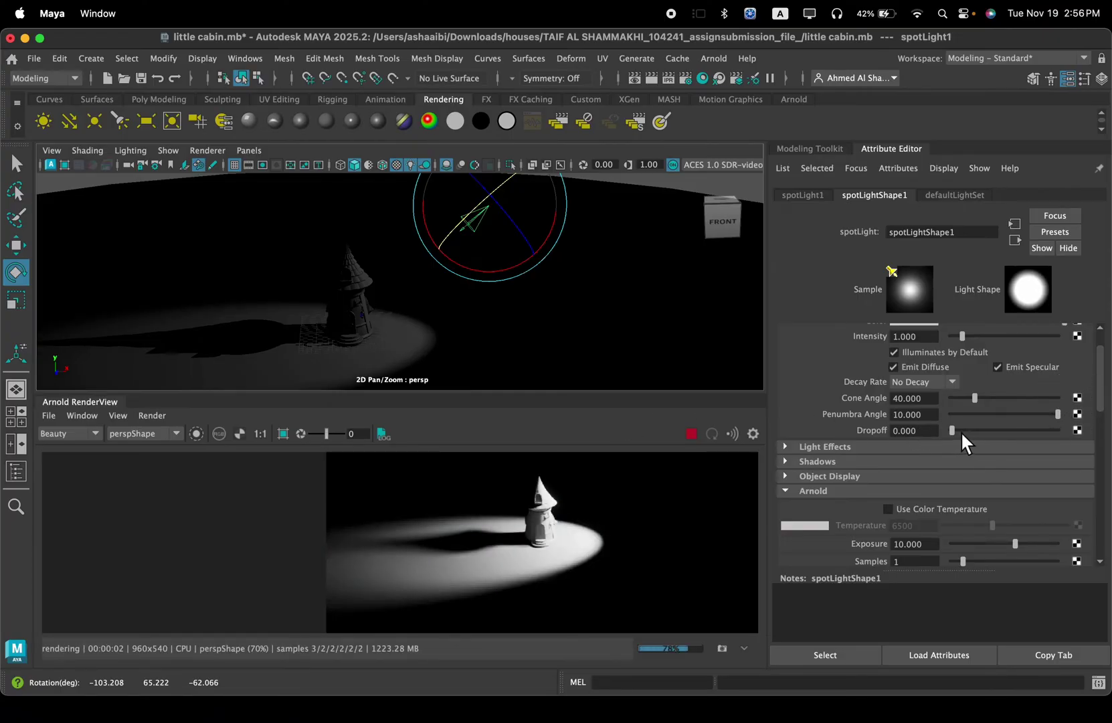
Step: Try the spot light's cone angle at 50.707 and 36.764, and narrow it to 20.286
left_click_drag(967, 399, 985, 396)
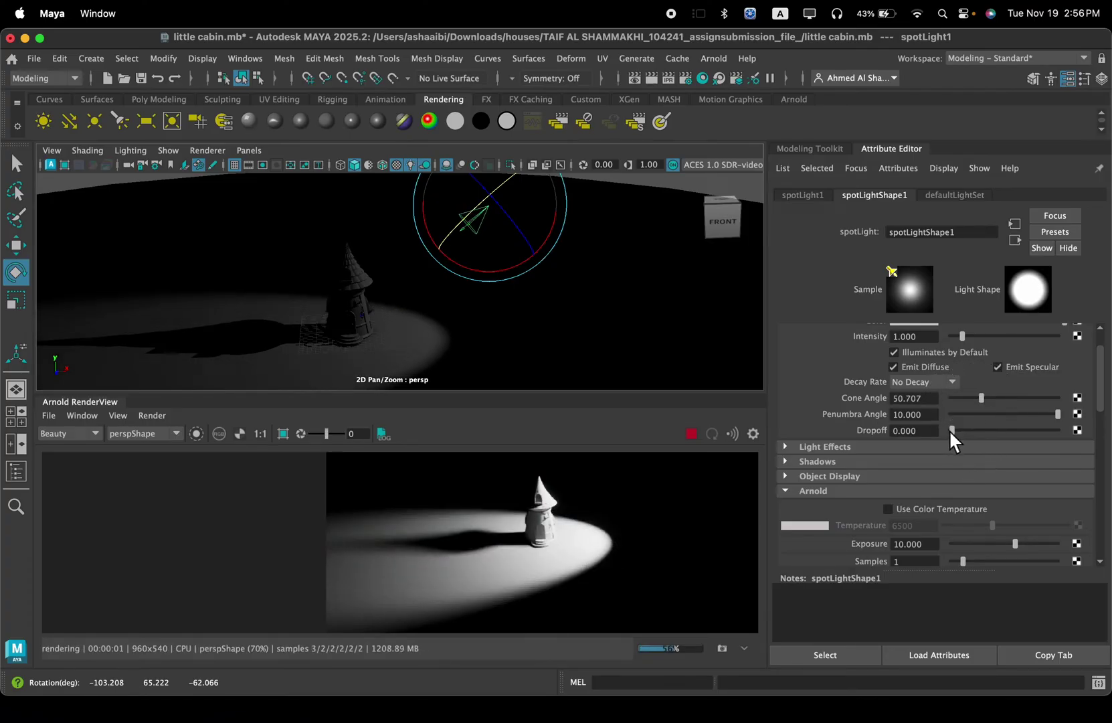
left_click_drag(955, 429, 976, 398)
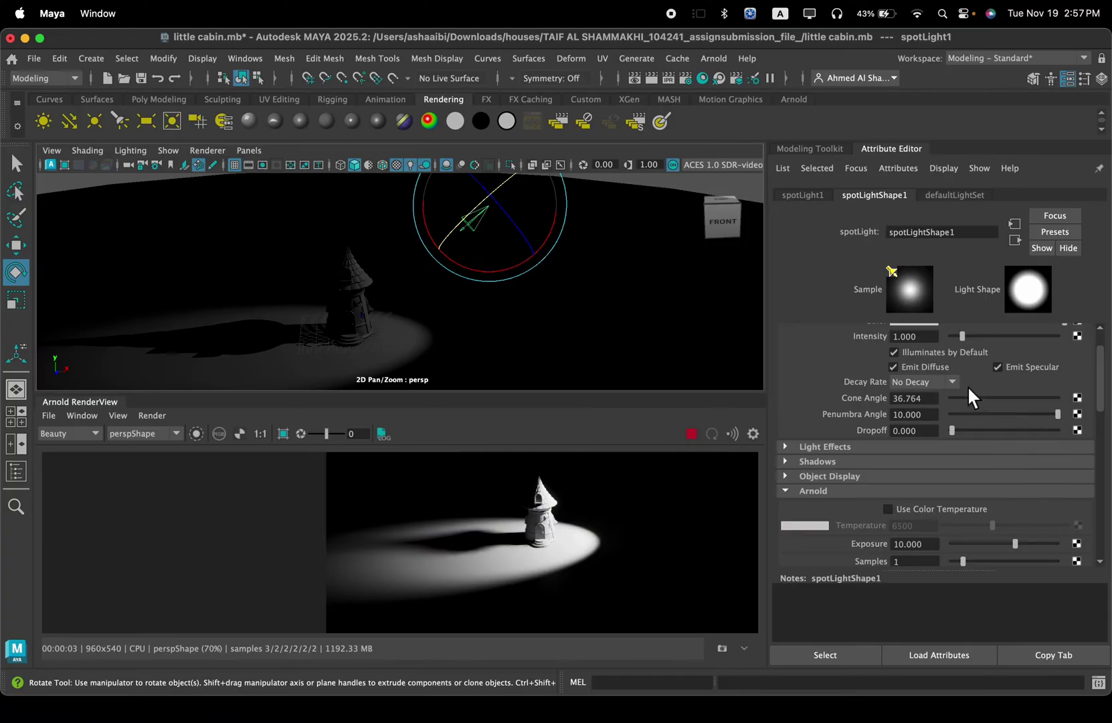
scroll(973, 399, "up", 2)
scroll(964, 422, "down", 6)
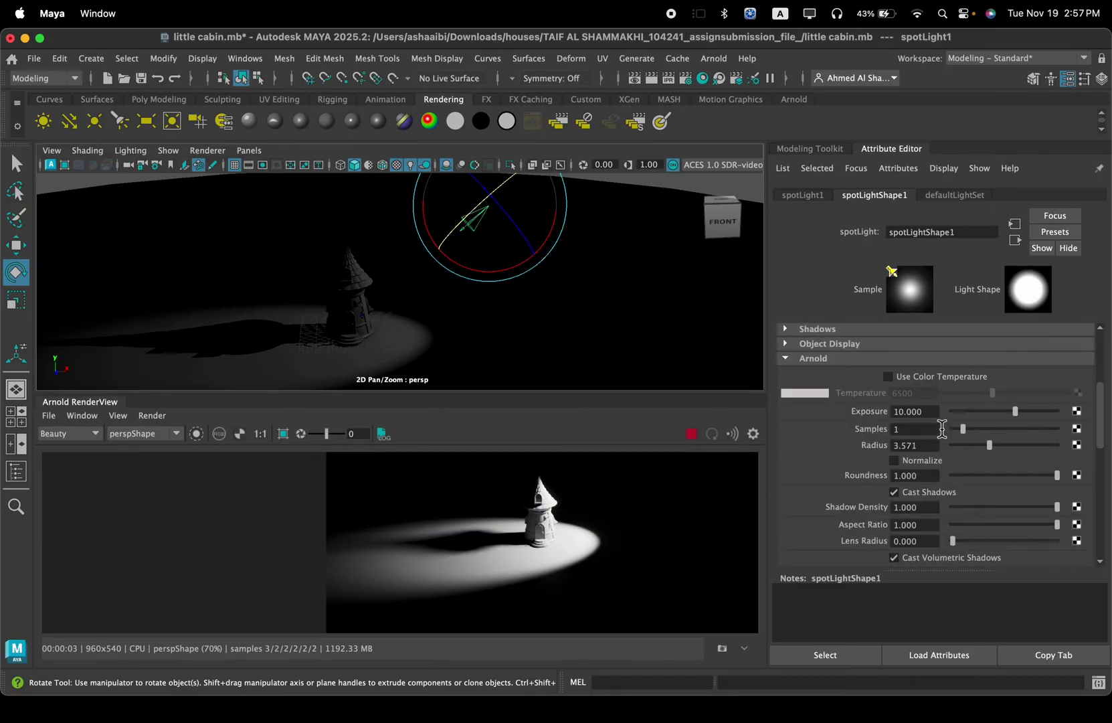
scroll(964, 401, "up", 5)
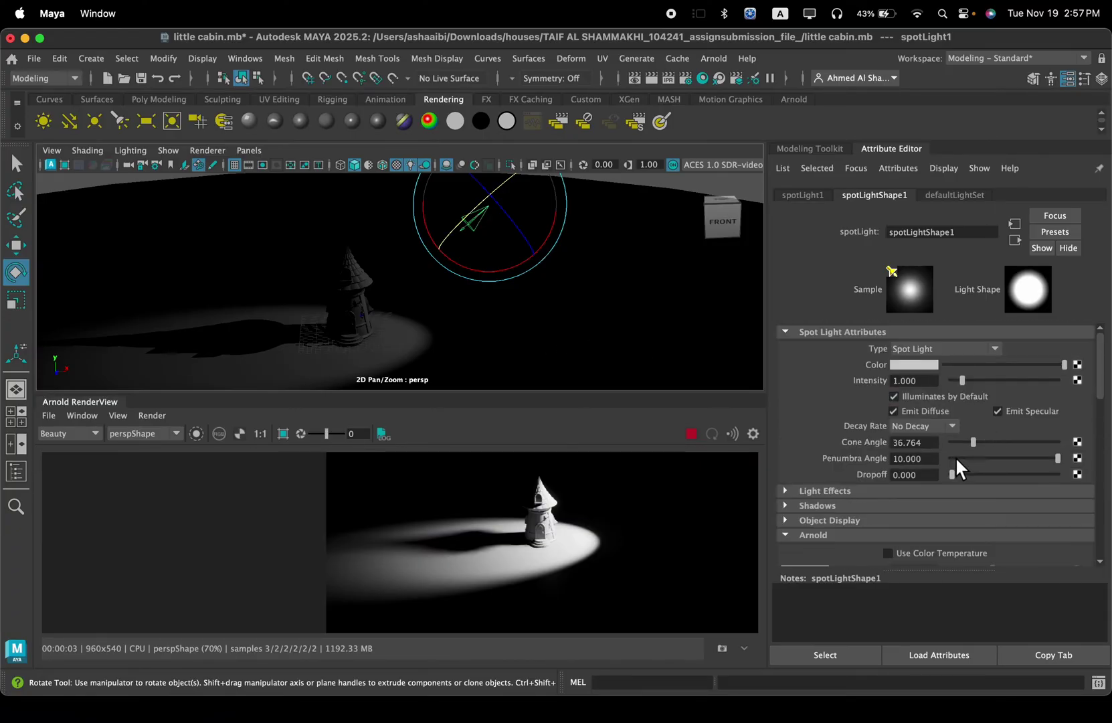
left_click_drag(974, 442, 963, 443)
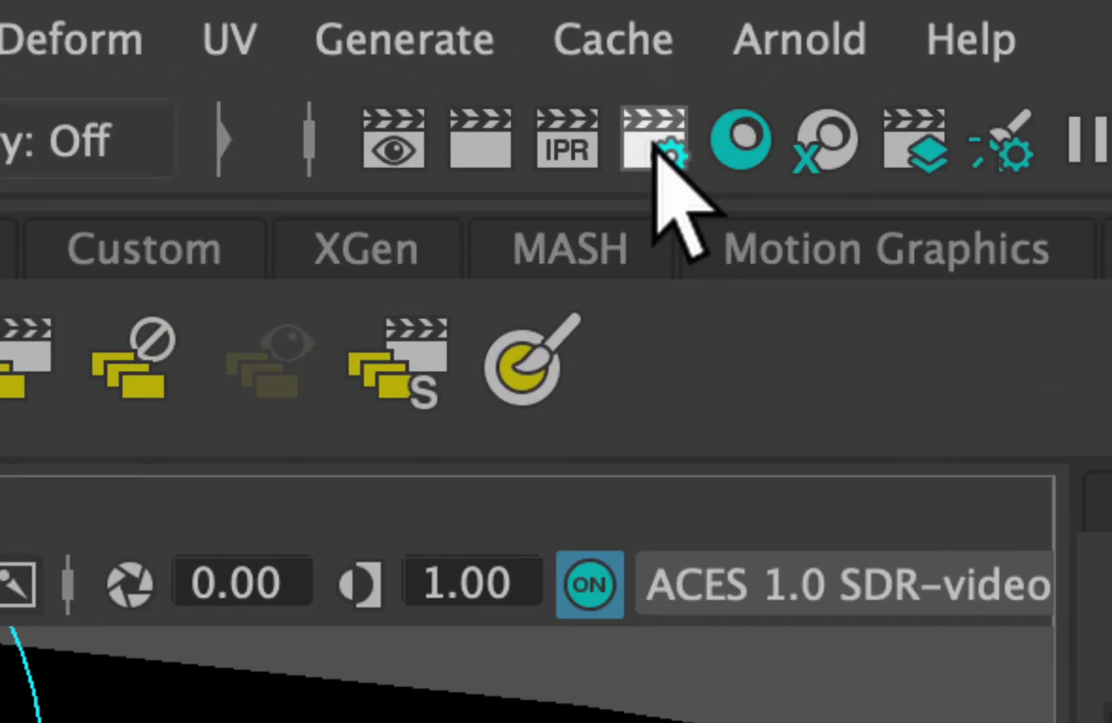
Step: Add an aiAtmosphereVolume as the Arnold environment's atmosphere in the render settings, and close the settings
left_click(654, 144)
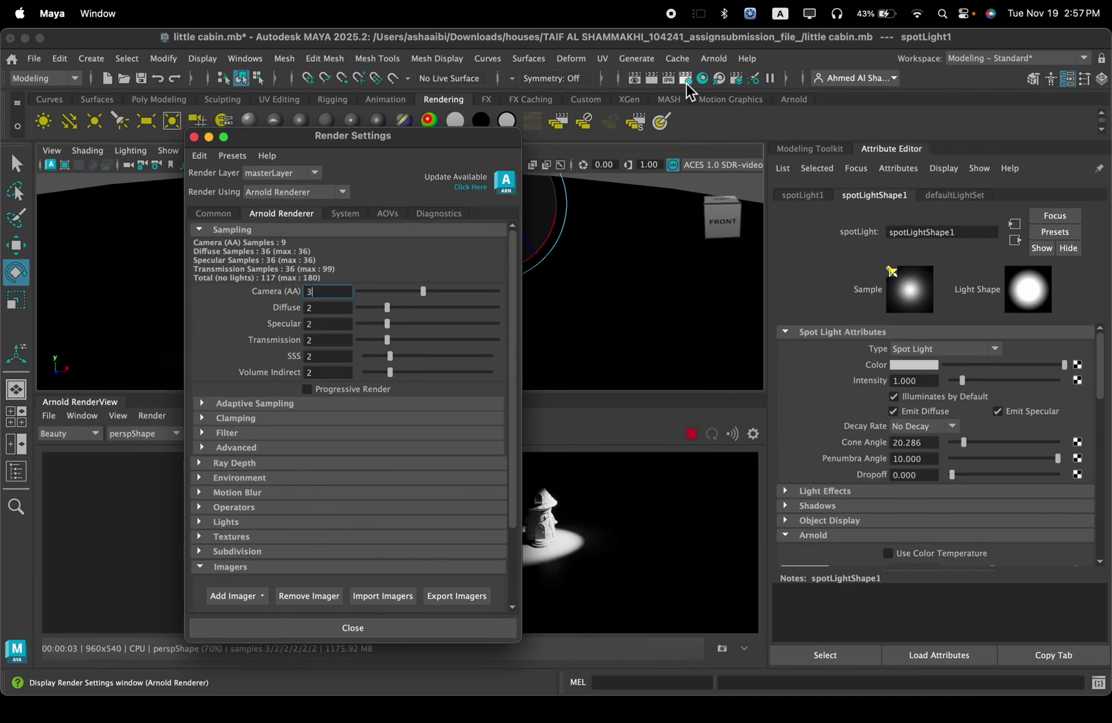
left_click_drag(346, 188, 244, 176)
left_click_drag(385, 137, 348, 128)
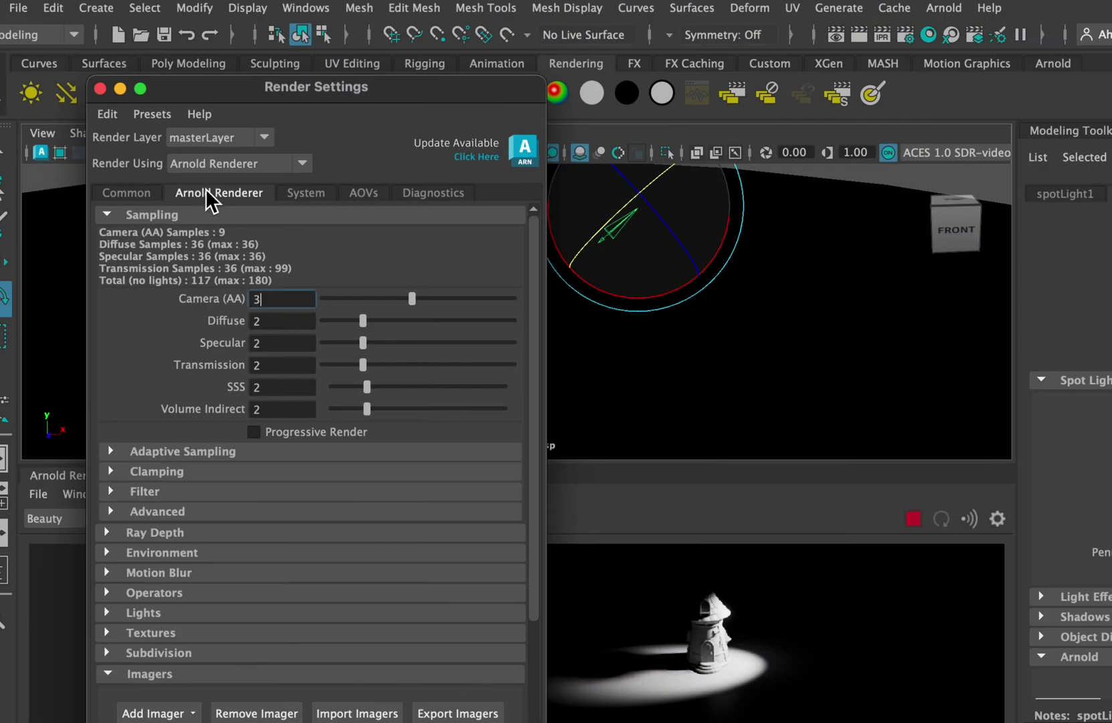
scroll(150, 492, "down", 4)
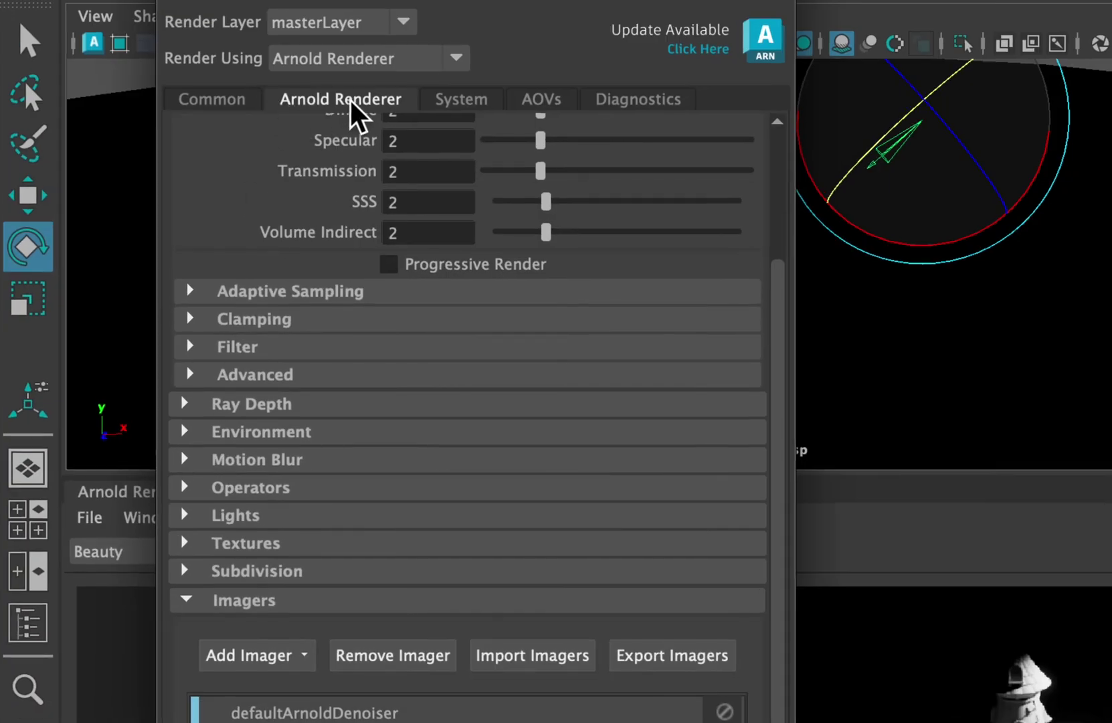
left_click(236, 102)
left_click(349, 106)
left_click(233, 433)
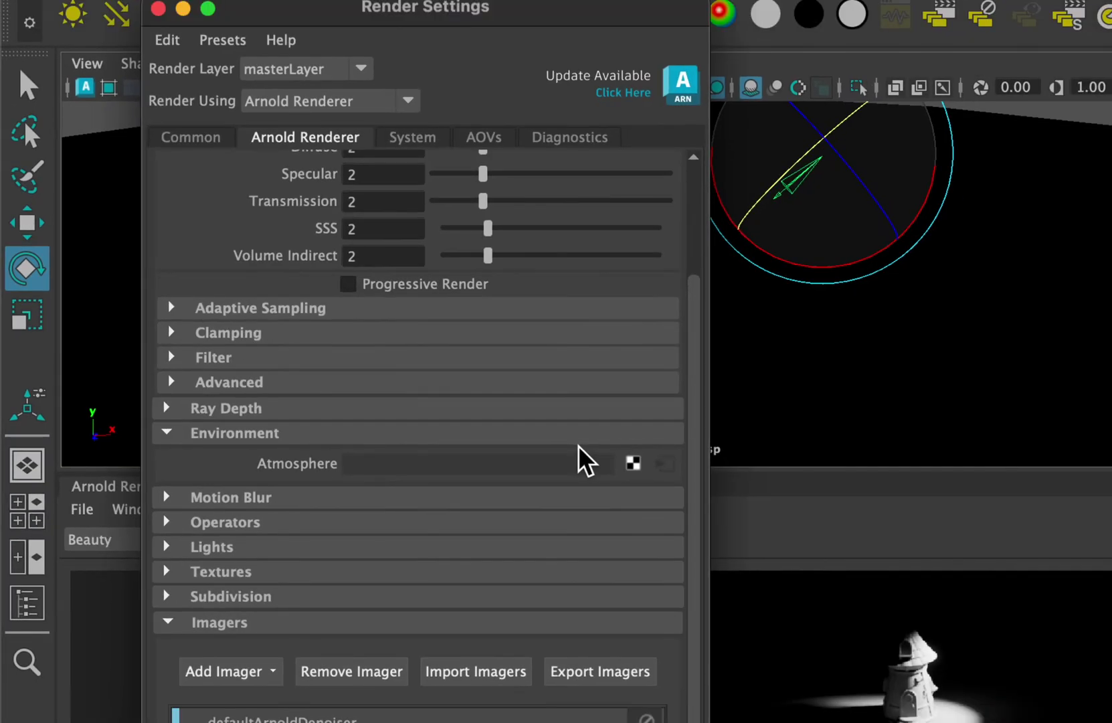
left_click(633, 464)
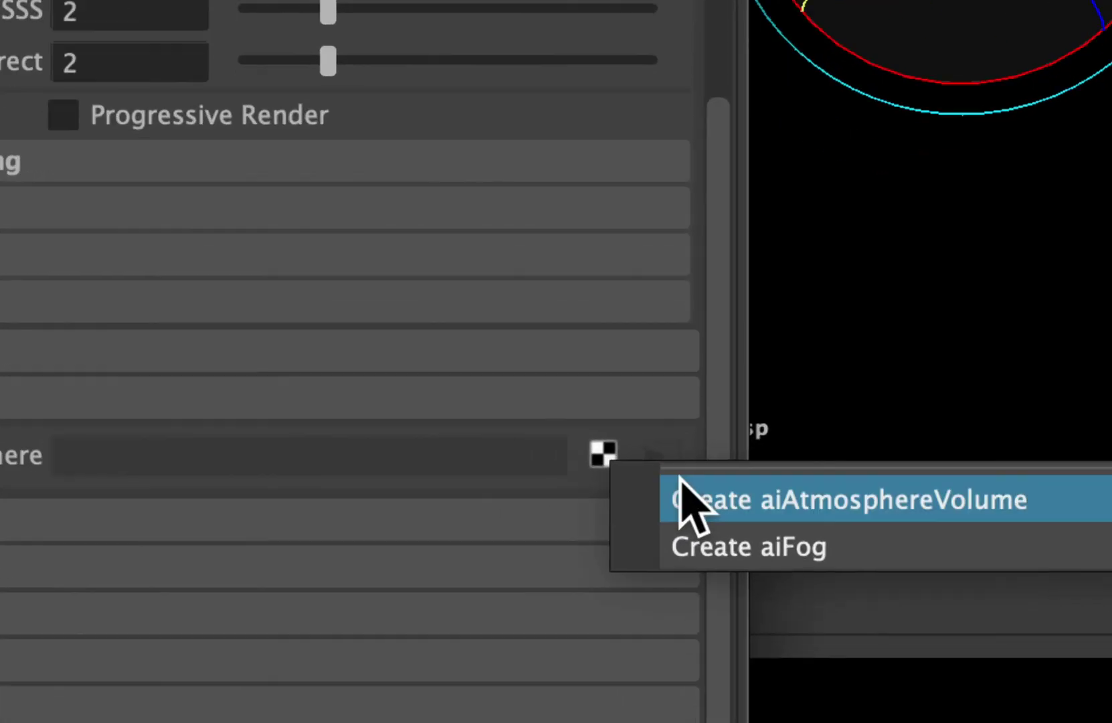
left_click(634, 460)
left_click(596, 458)
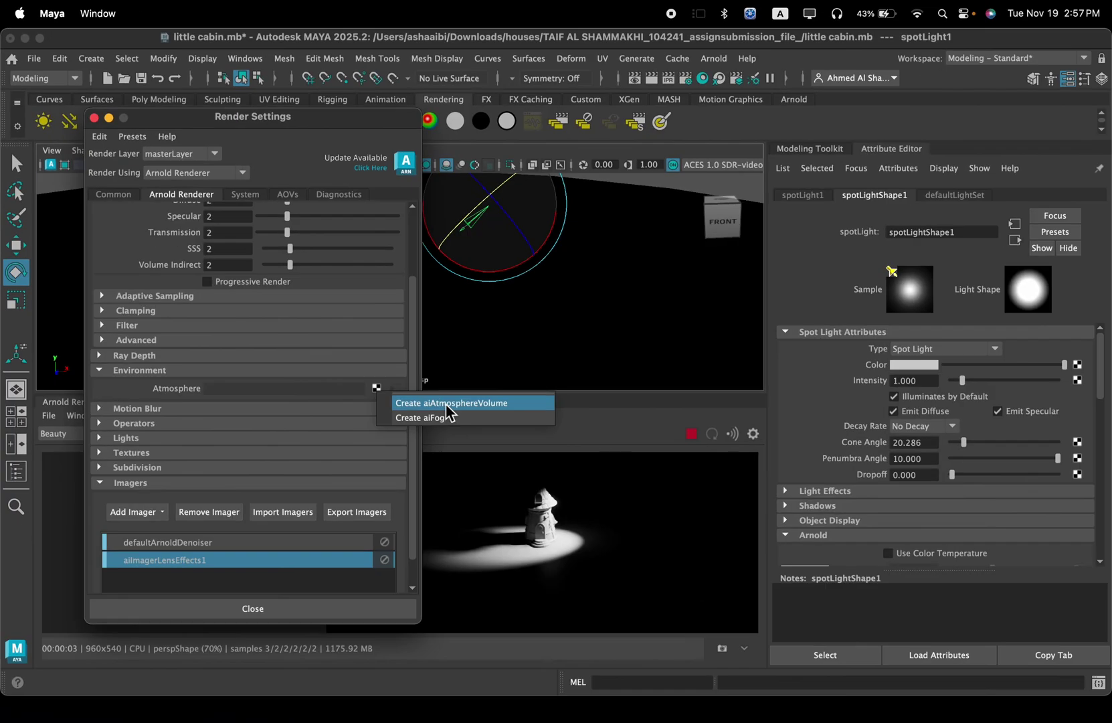
left_click(821, 506)
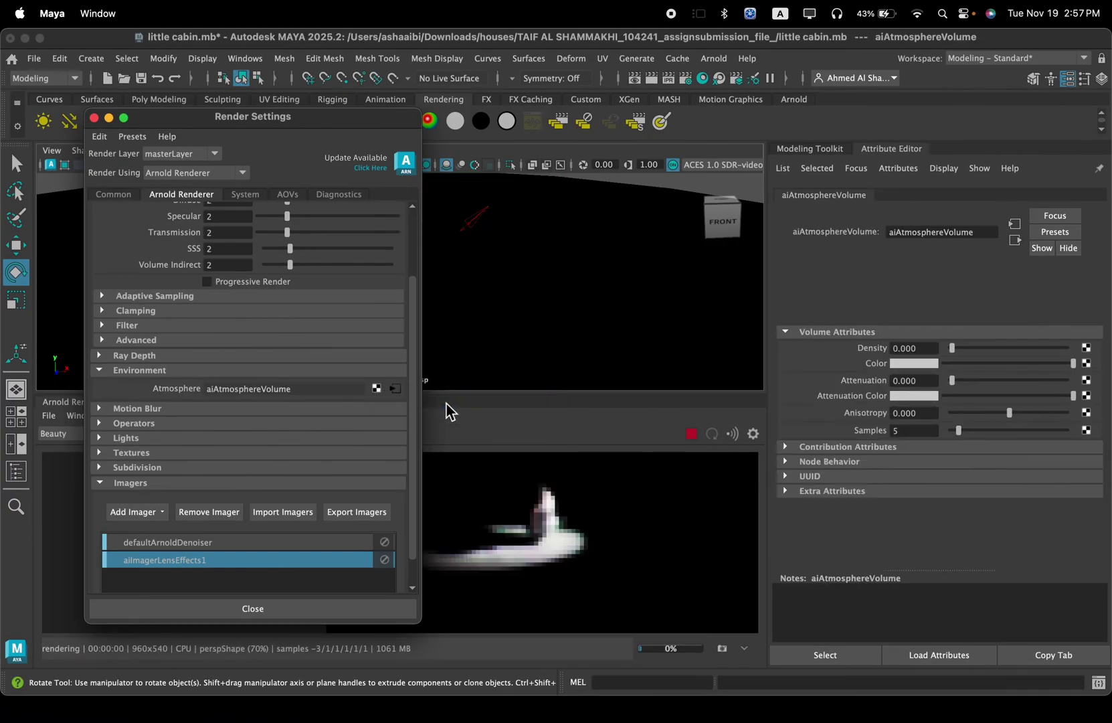
left_click(94, 118)
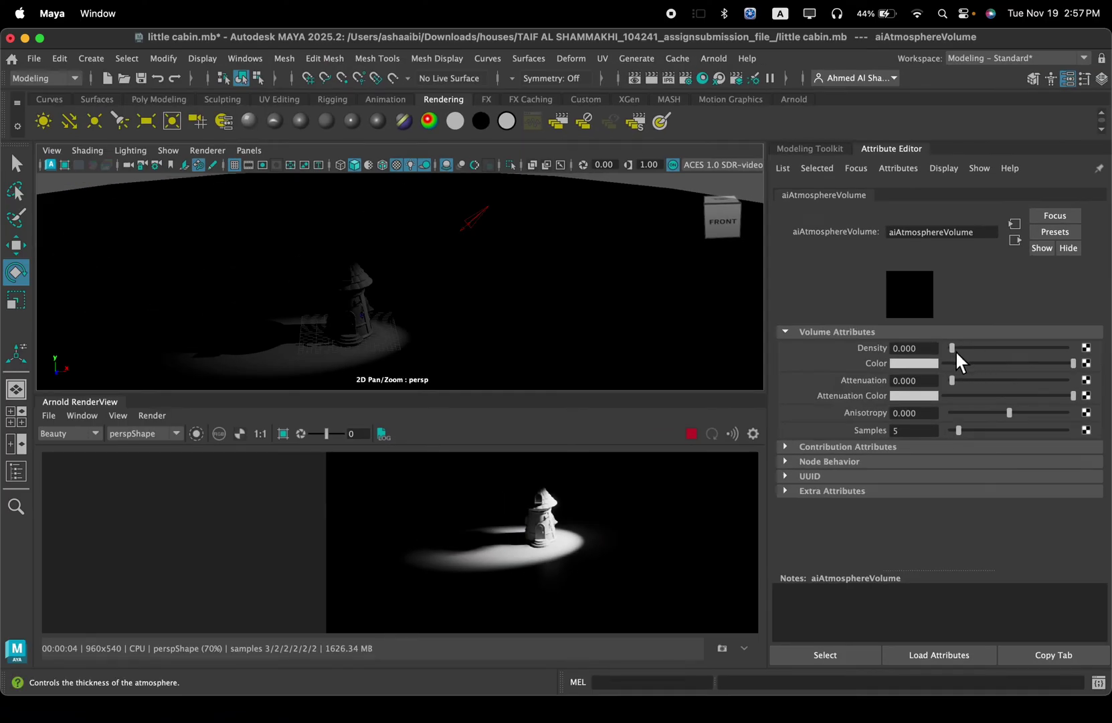
Step: Try the atmosphere volume's density at 0.019 and inspect the spot light's beam in the render
left_click_drag(955, 350, 957, 350)
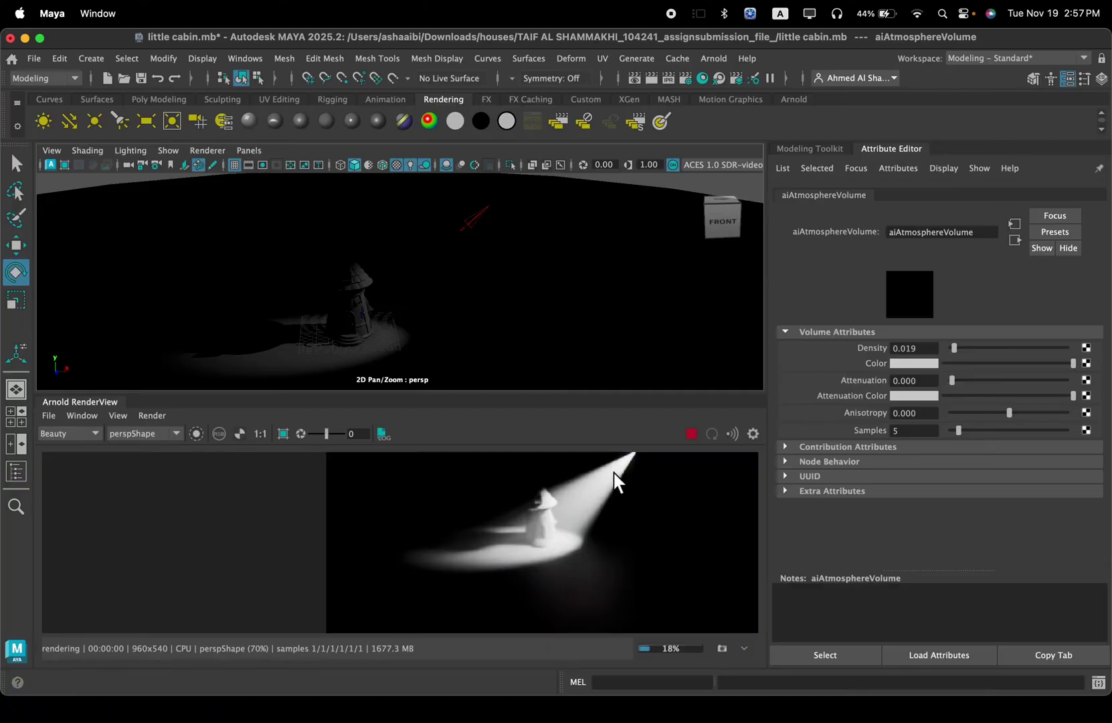
left_click_drag(558, 537, 548, 557)
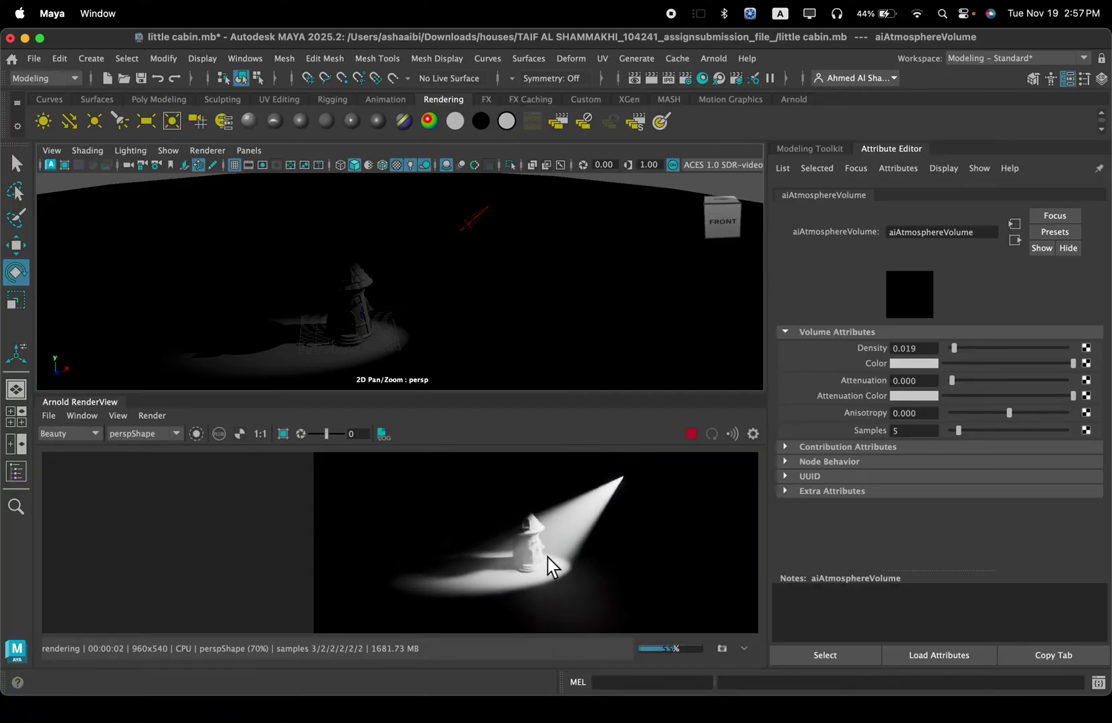
scroll(543, 569, "up", 2)
scroll(522, 549, "down", 6)
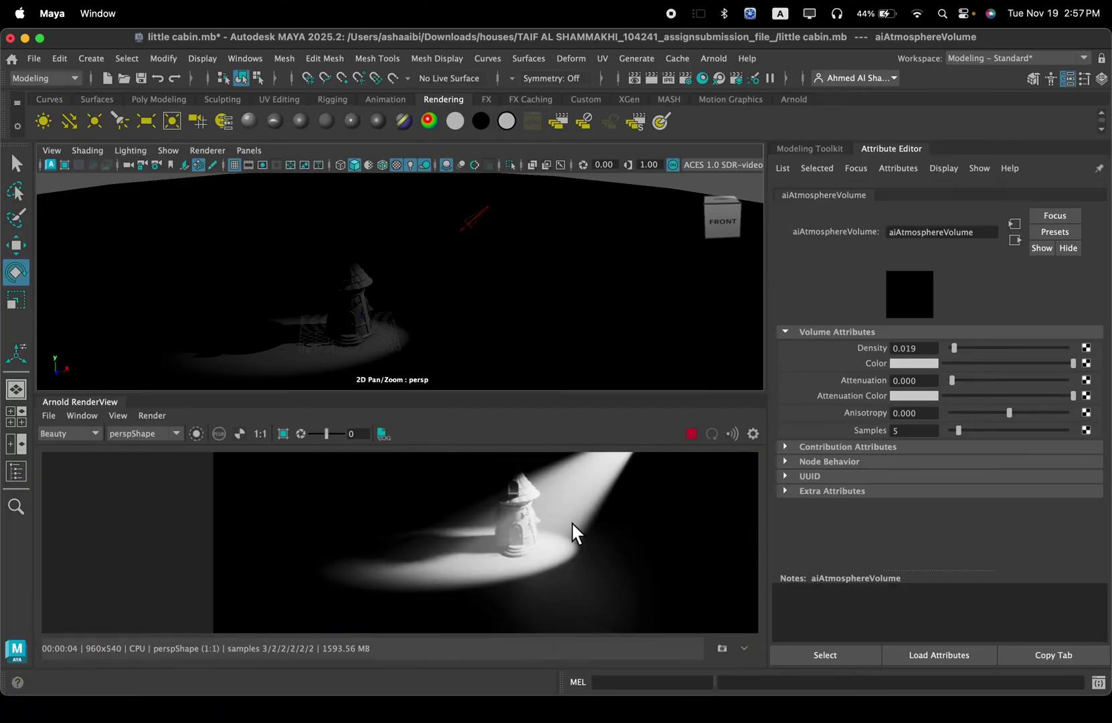
scroll(598, 509, "down", 2)
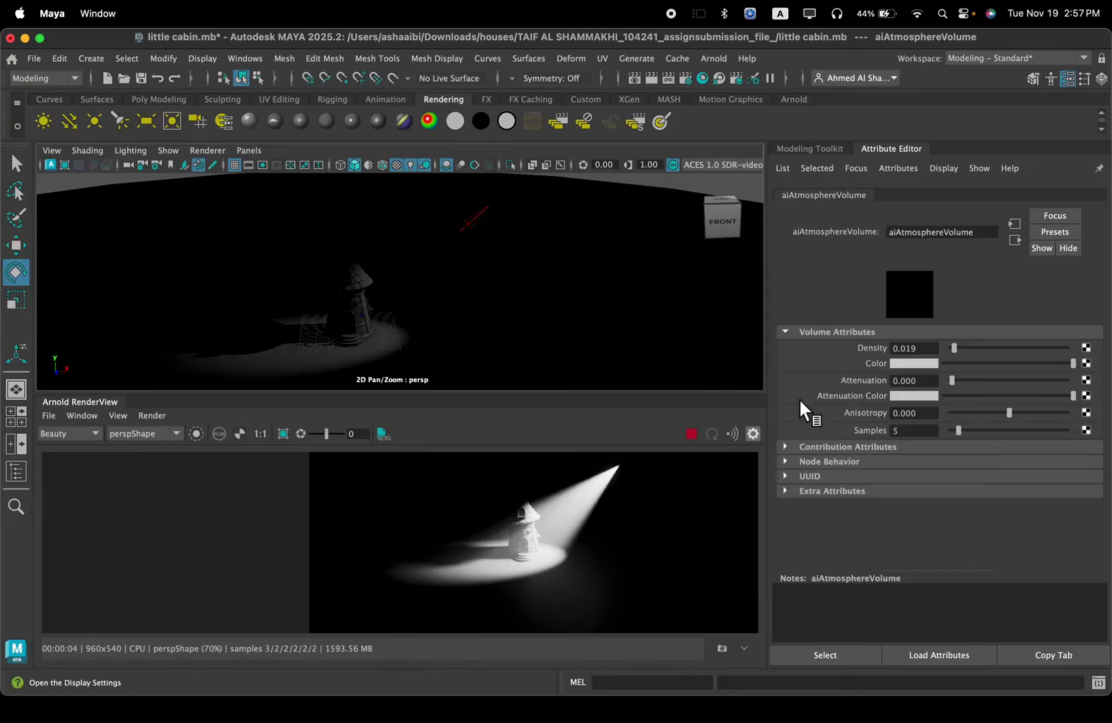
left_click_drag(576, 540, 575, 541)
Step: Test lower atmosphere densities of 0.010, 0.005 and 0.003, and inspect the light beam in the render
left_click(931, 350)
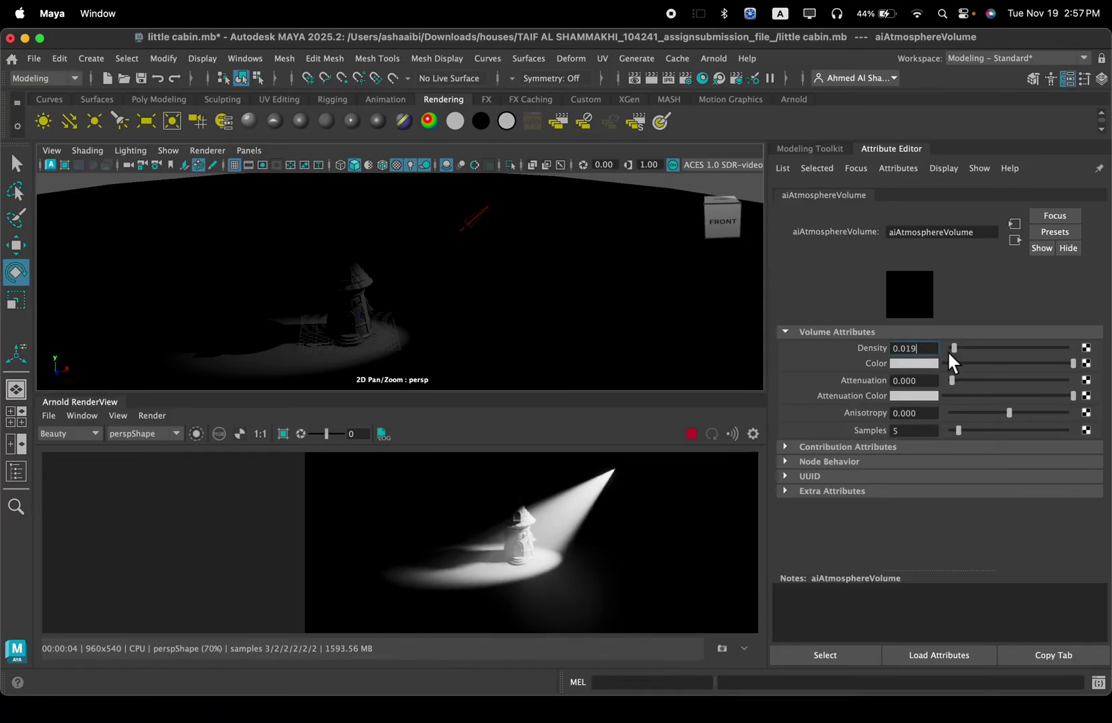
key("Return")
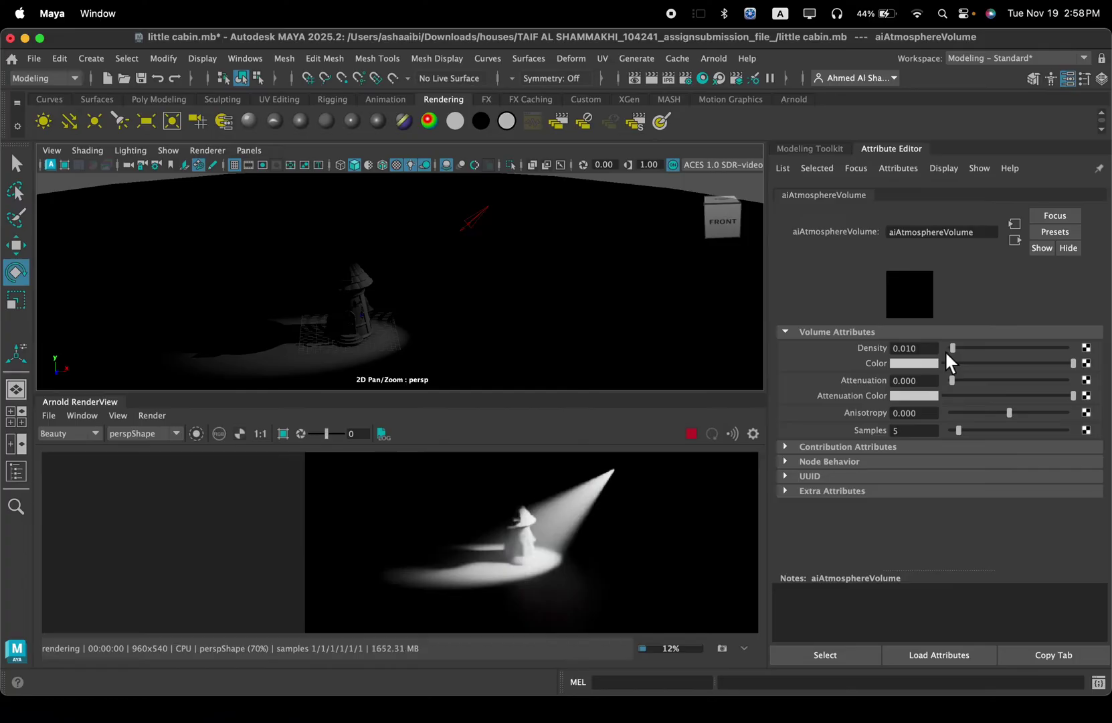
key("BackSpace")
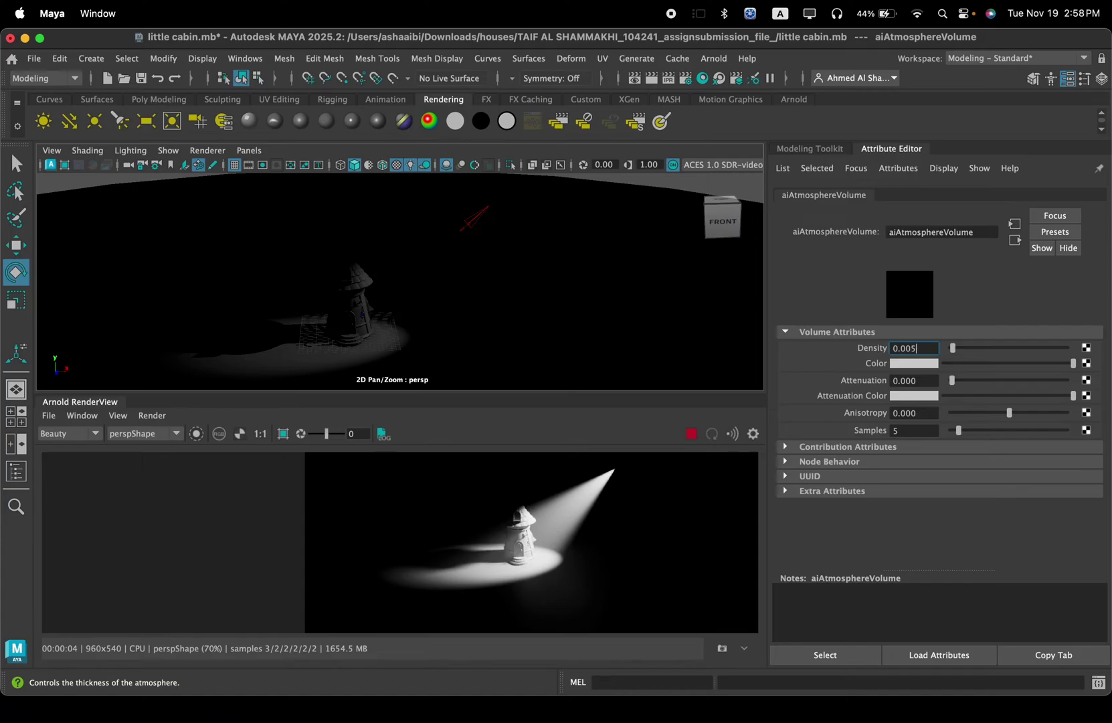
key("Return")
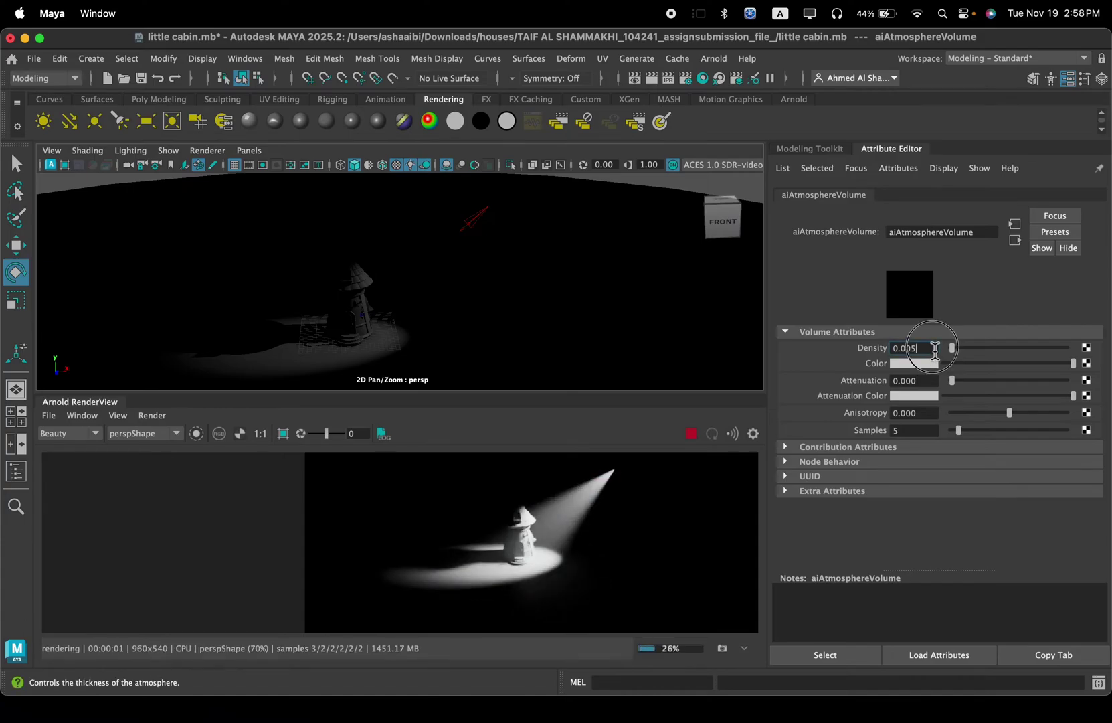
key("Return")
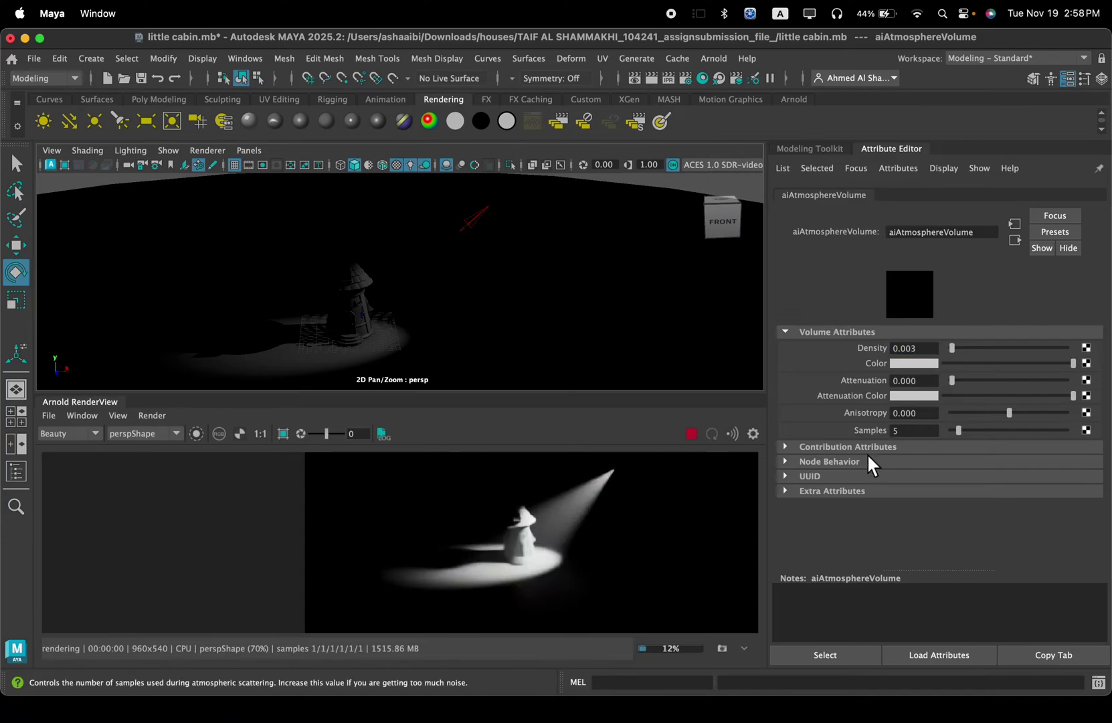
scroll(539, 554, "up", 3)
scroll(567, 544, "down", 1)
left_click_drag(567, 542, 525, 605)
scroll(564, 538, "down", 2)
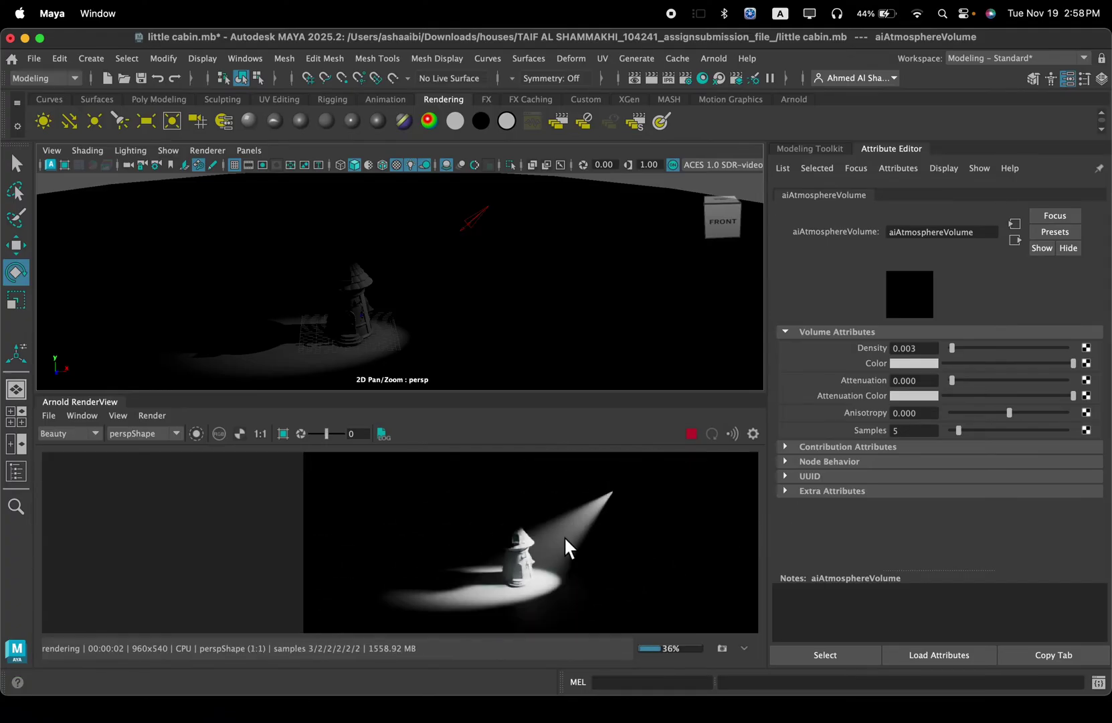
scroll(562, 538, "up", 2)
Step: Set the atmosphere volume's density to 0.005 and check the beam in the render
left_click(933, 350)
key("BackSpace")
type("5")
key("Return")
scroll(541, 556, "down", 3)
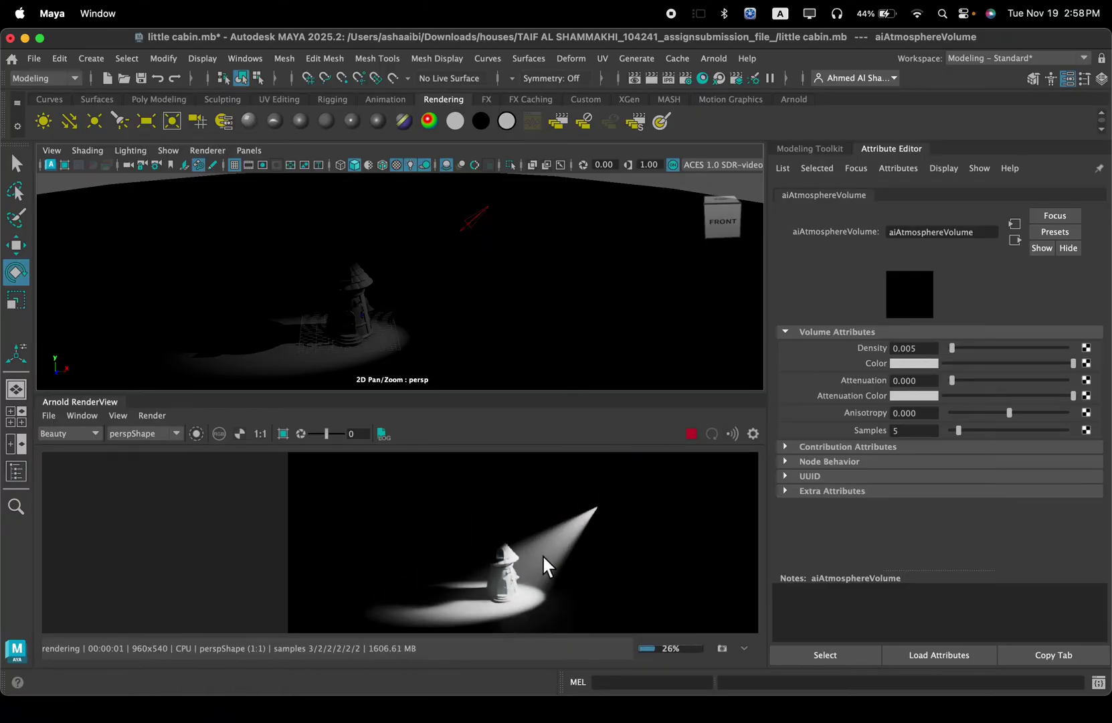
scroll(542, 547, "up", 1)
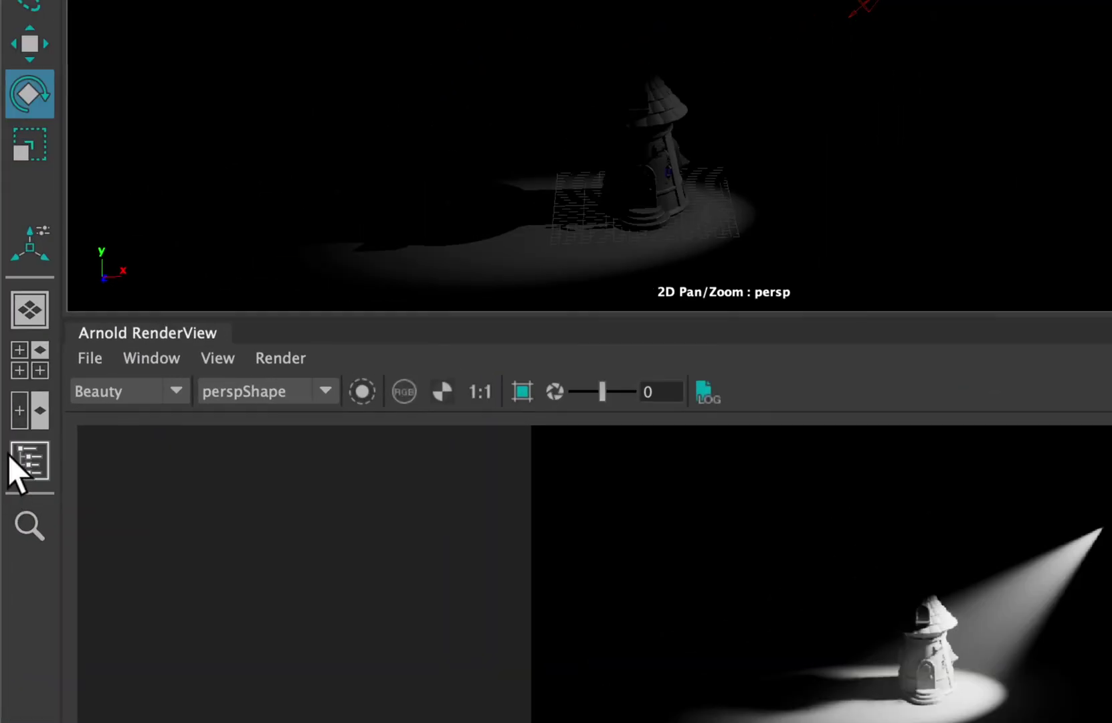
Step: Select spotLight1, change its color to turquoise, and reselect the light in the Outliner
left_click(22, 472)
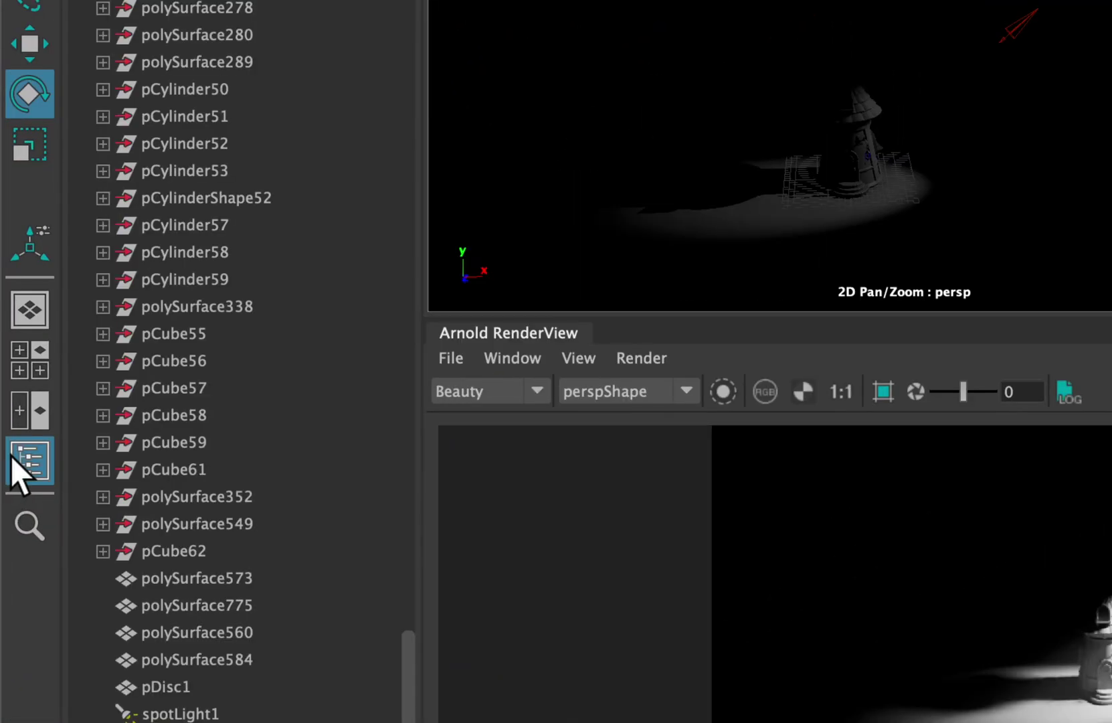
left_click(182, 512)
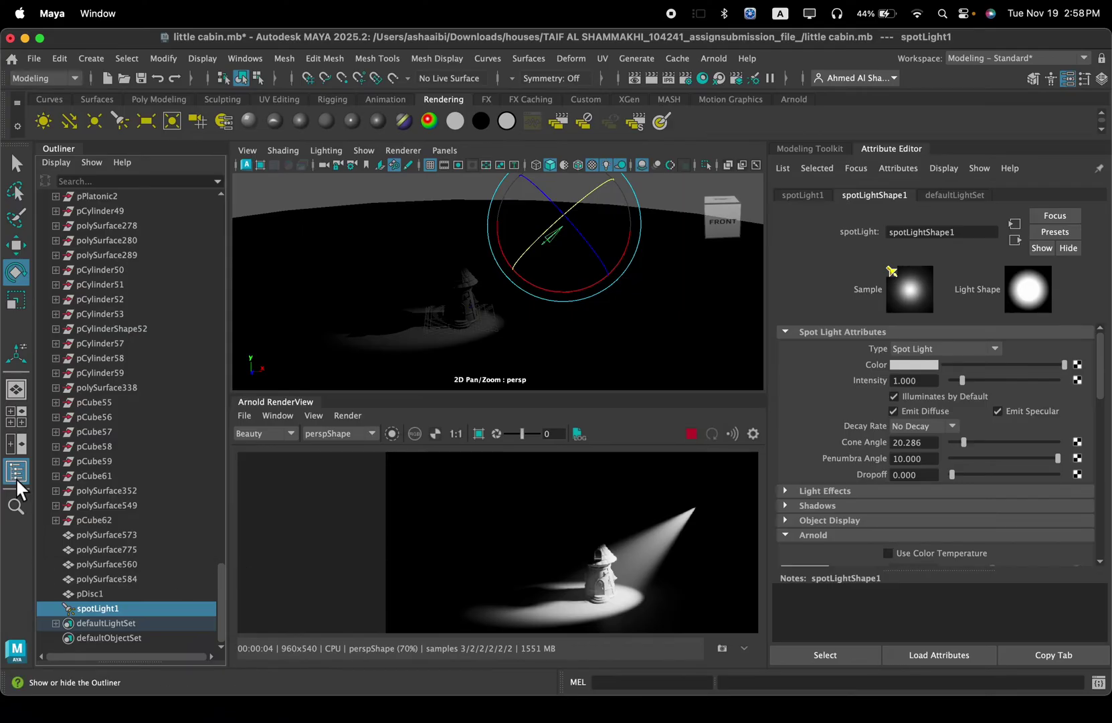
left_click(17, 472)
left_click(913, 365)
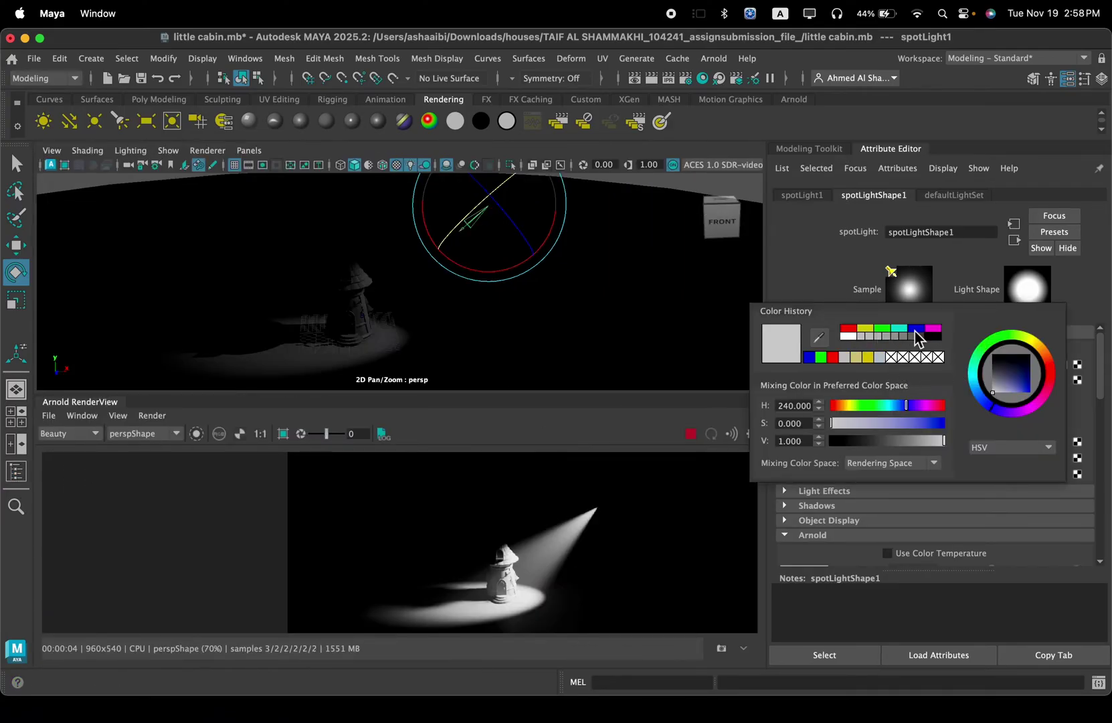
left_click_drag(863, 422, 892, 406)
left_click(567, 549)
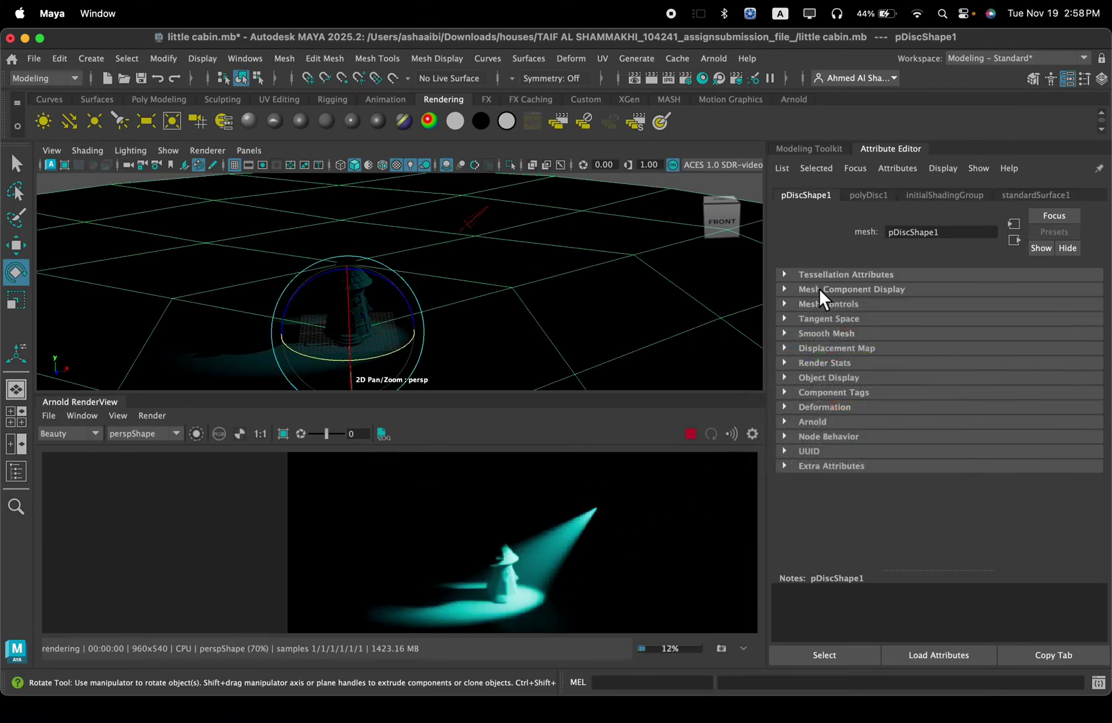
left_click(17, 474)
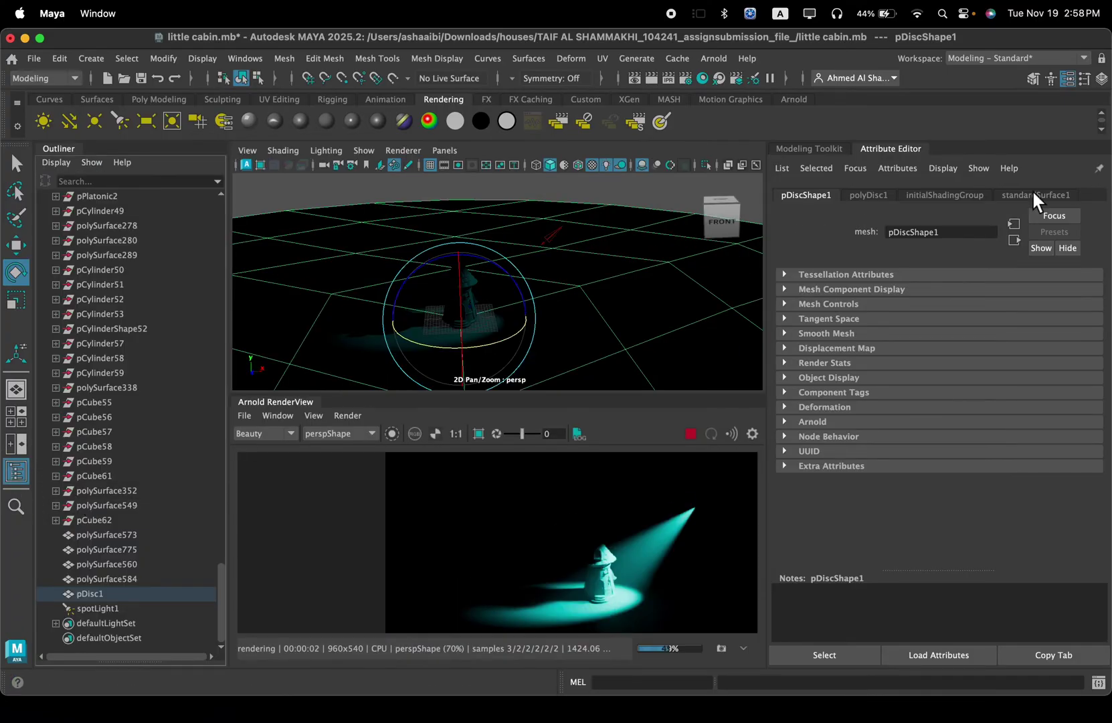
left_click(83, 607)
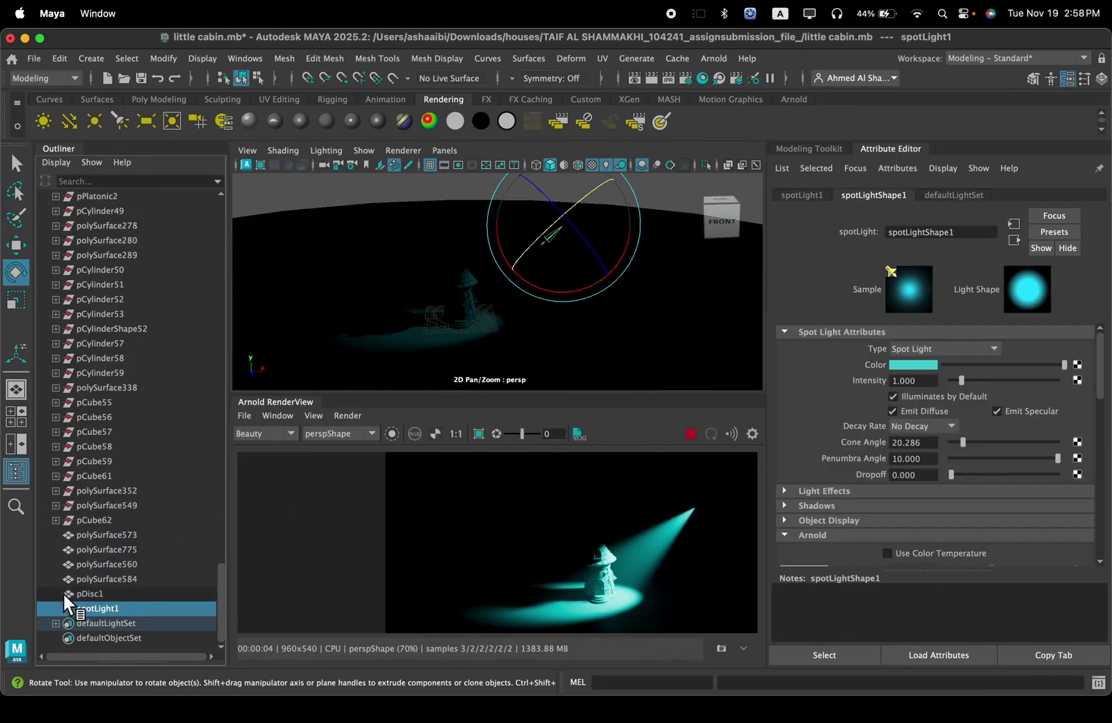
Step: Hide the Outliner and set the spot light's Dropoff to 14.167, checking the falloff in the render
left_click(16, 471)
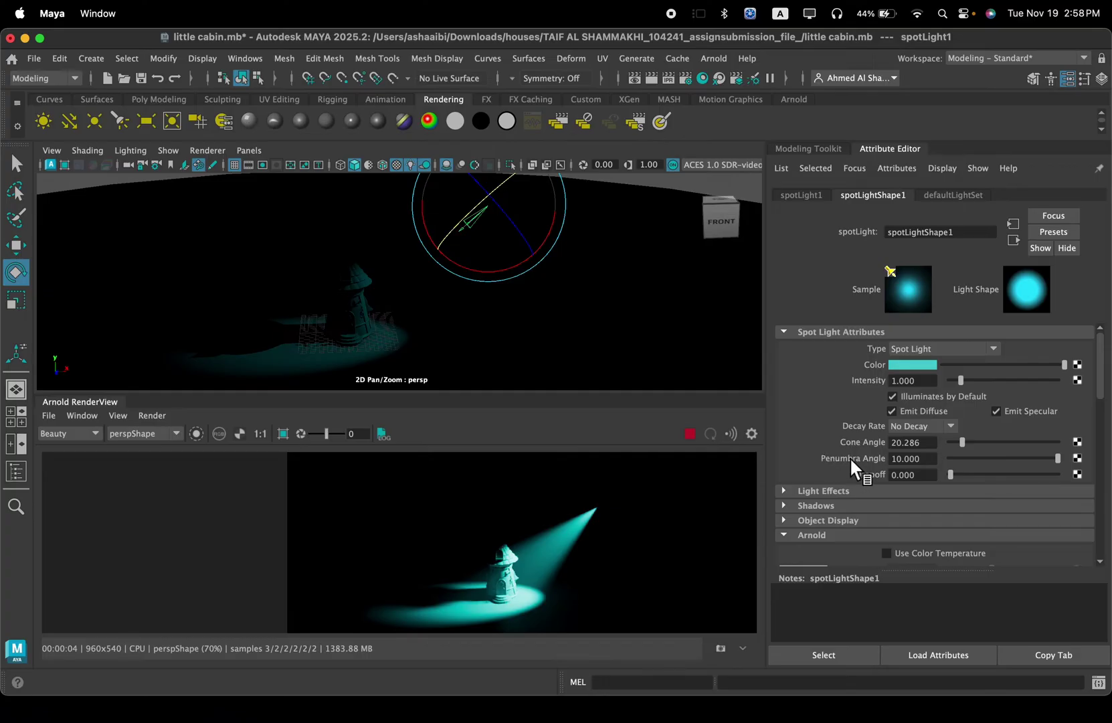
left_click_drag(950, 474, 956, 474)
scroll(578, 583, "up", 2)
scroll(558, 524, "down", 2)
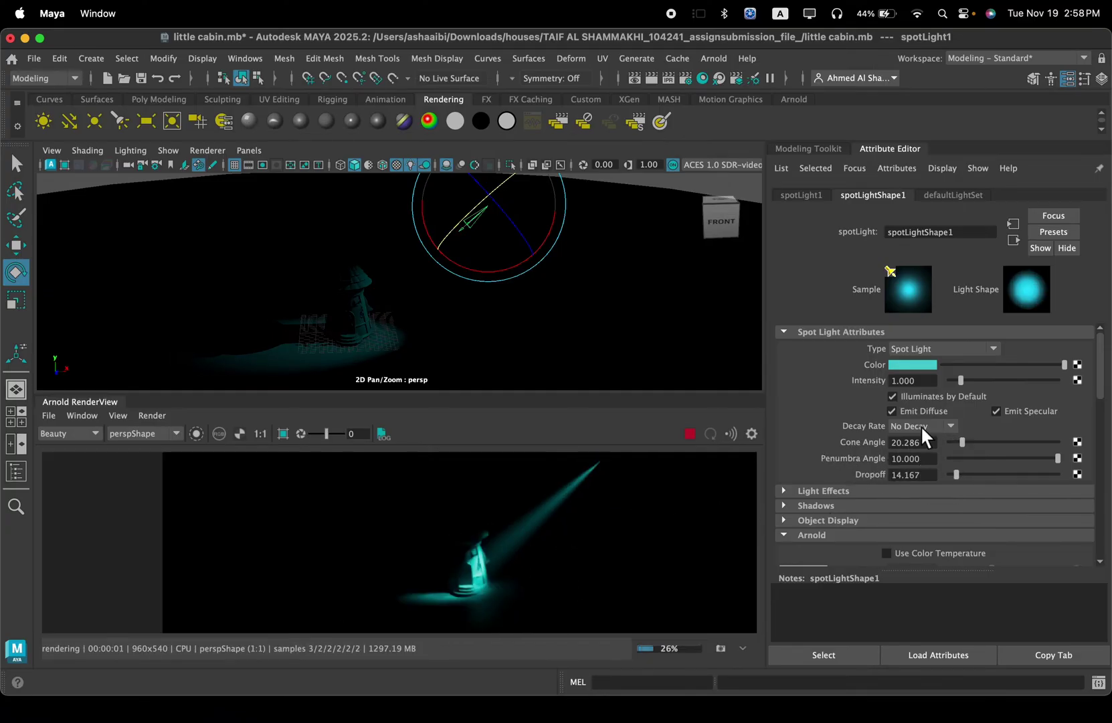
scroll(878, 437, "down", 5)
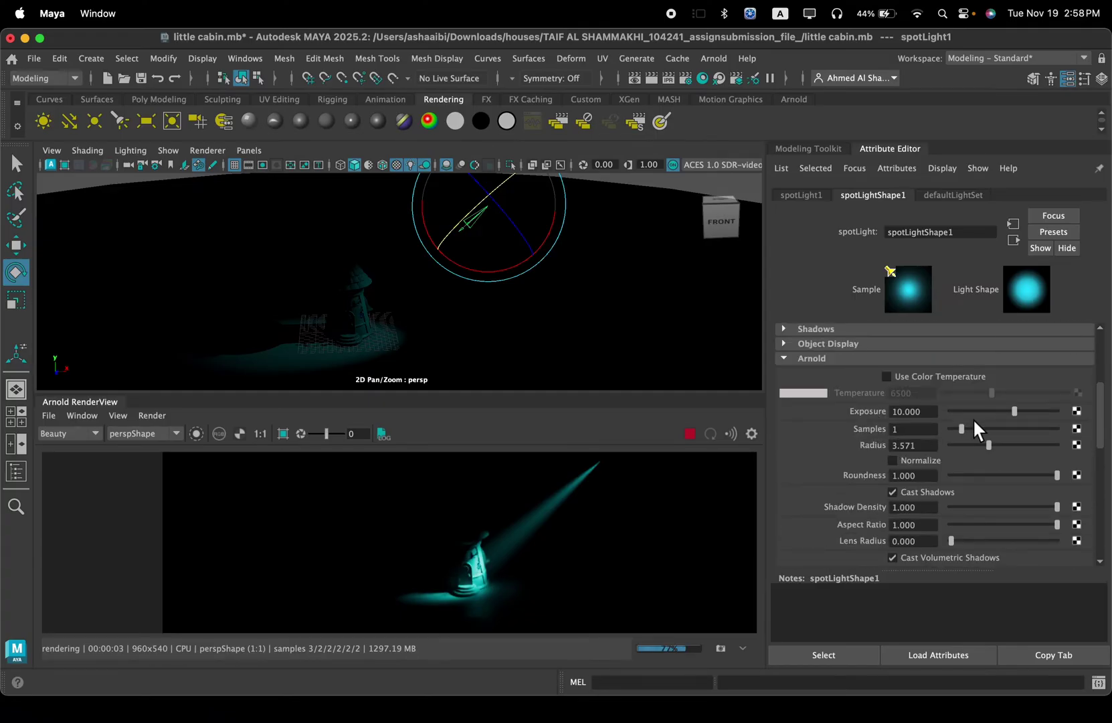
Step: Test the spot light's Arnold Exposure at 20.000 and reduce it to 16.479
left_click_drag(1015, 411, 1103, 414)
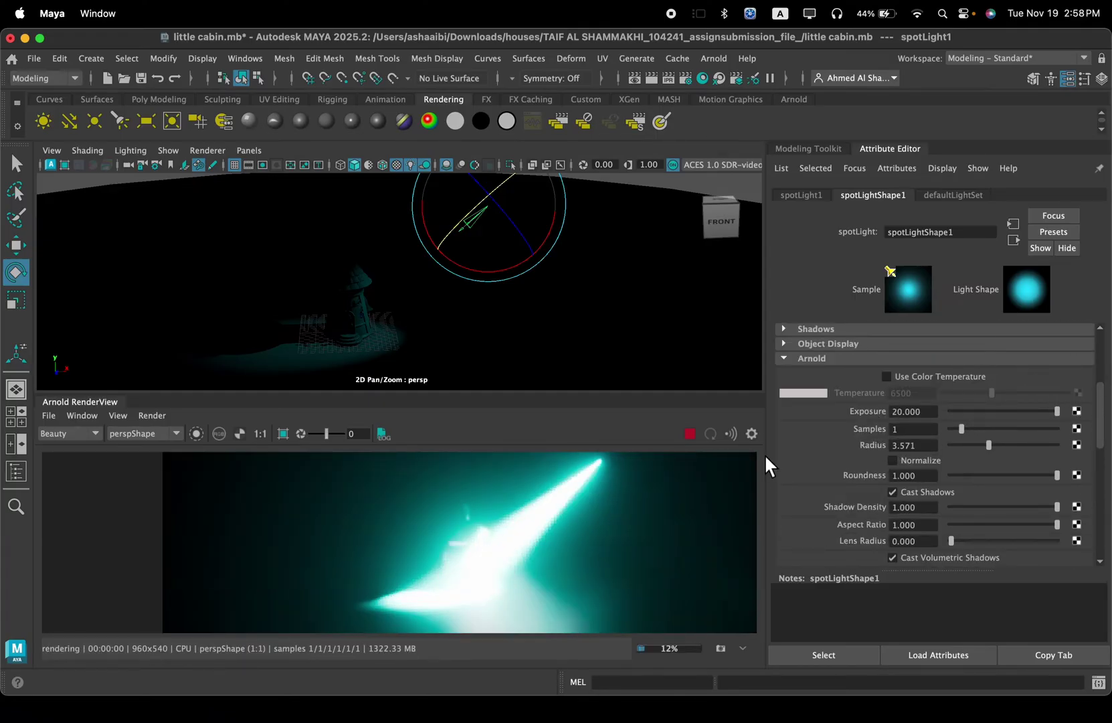
scroll(669, 479, "down", 1)
scroll(629, 486, "down", 1)
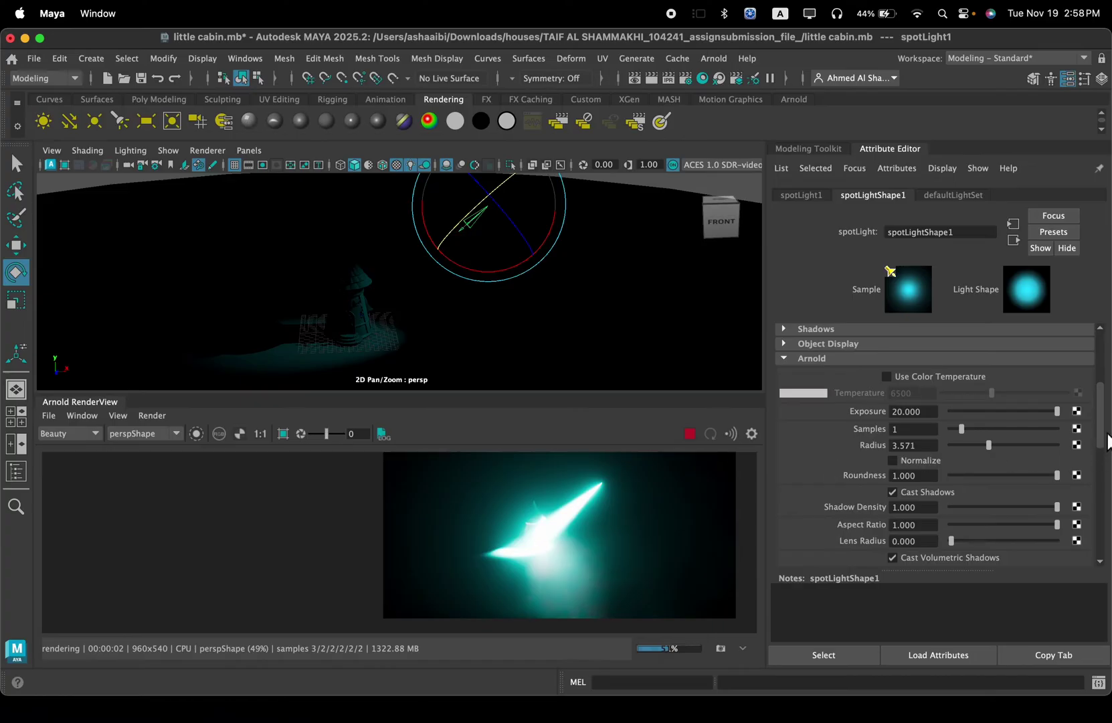
scroll(979, 447, "up", 2)
left_click_drag(1055, 455, 1042, 457)
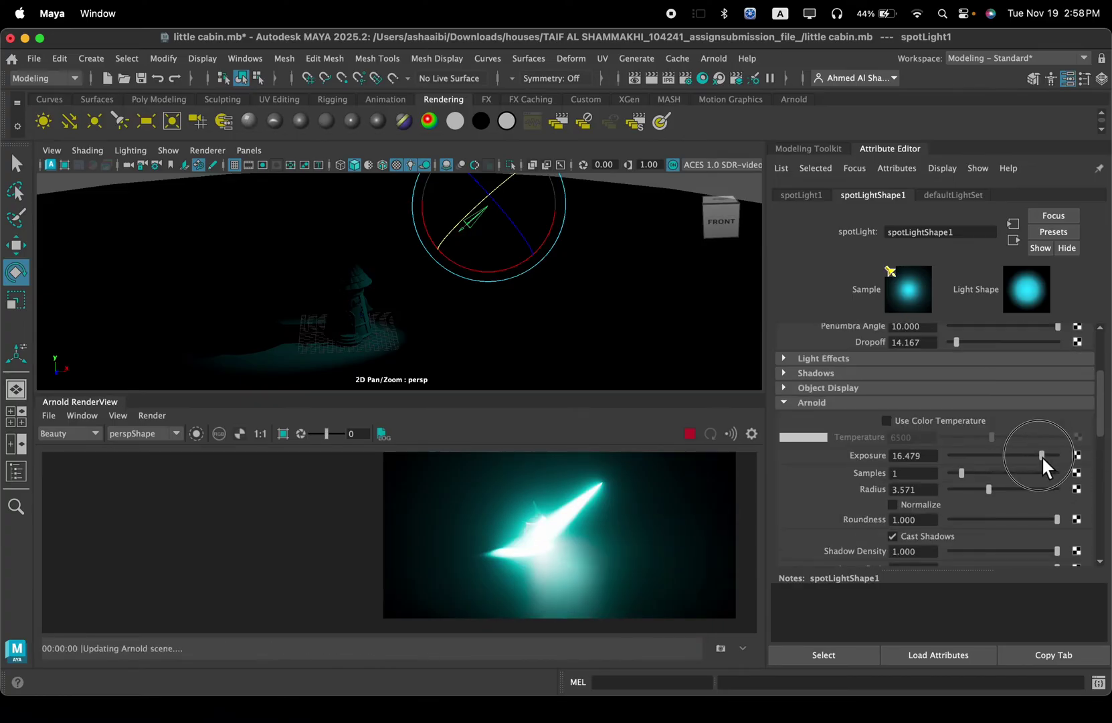
scroll(975, 470, "up", 4)
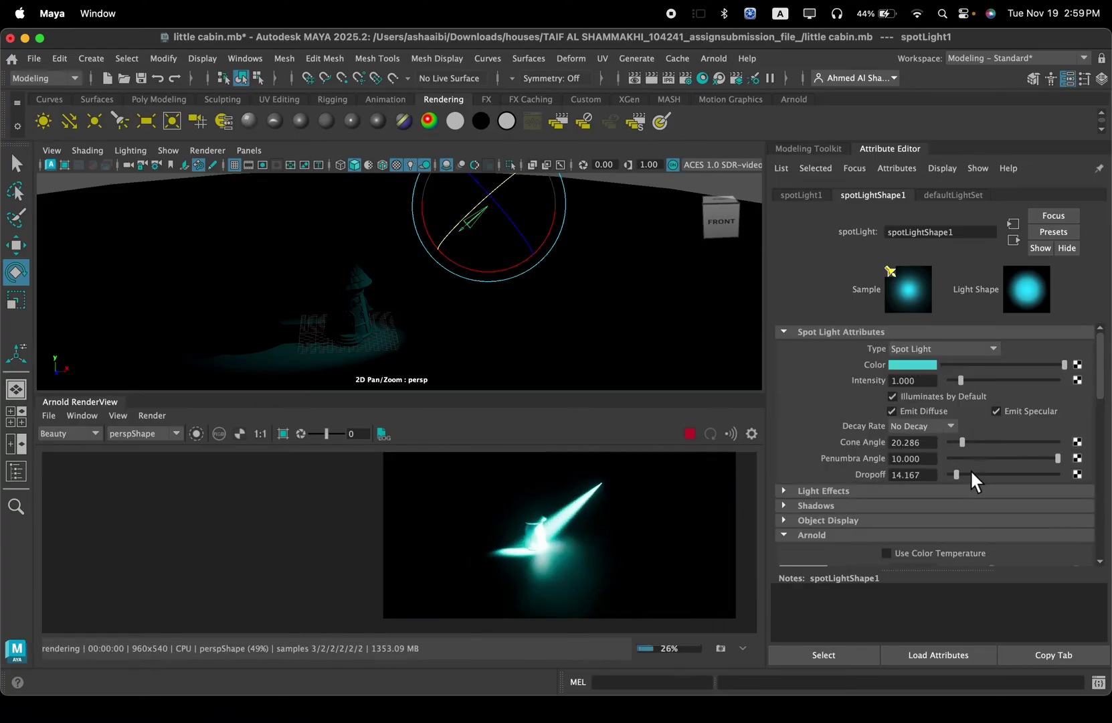
Step: Set the spot light's Cone Angle to 28.754 and Dropoff to 95.625, and rotate its beam away from the tower
left_click_drag(961, 444, 991, 477)
scroll(548, 557, "up", 4)
scroll(544, 540, "down", 4)
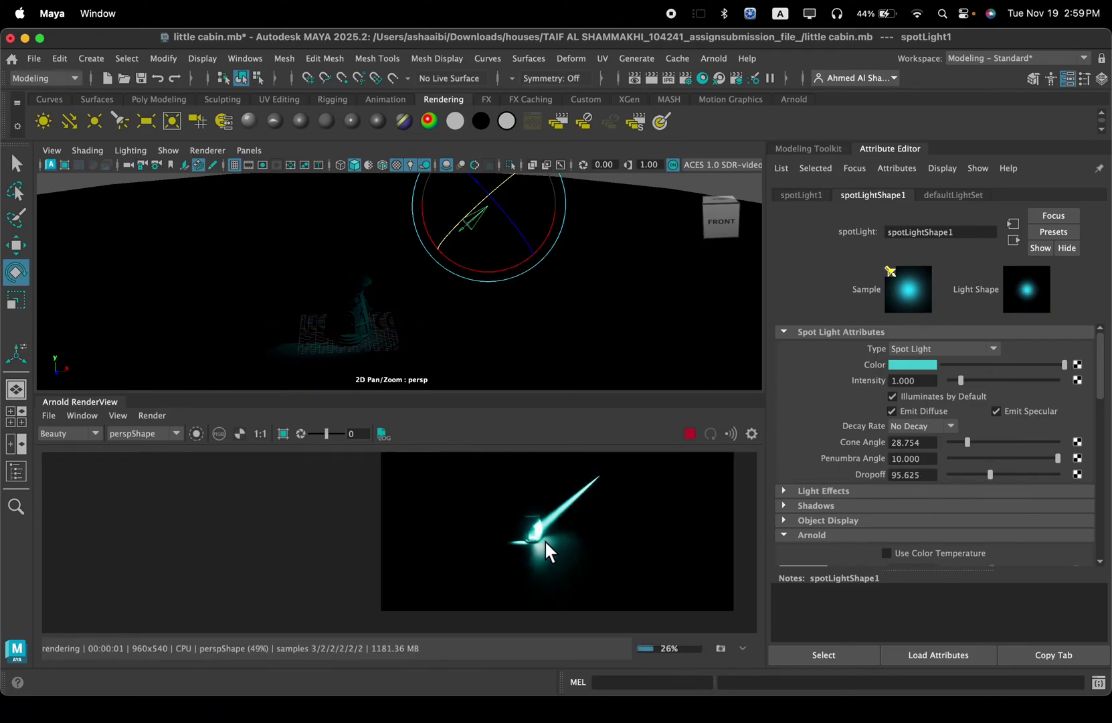
left_click_drag(498, 267, 523, 219)
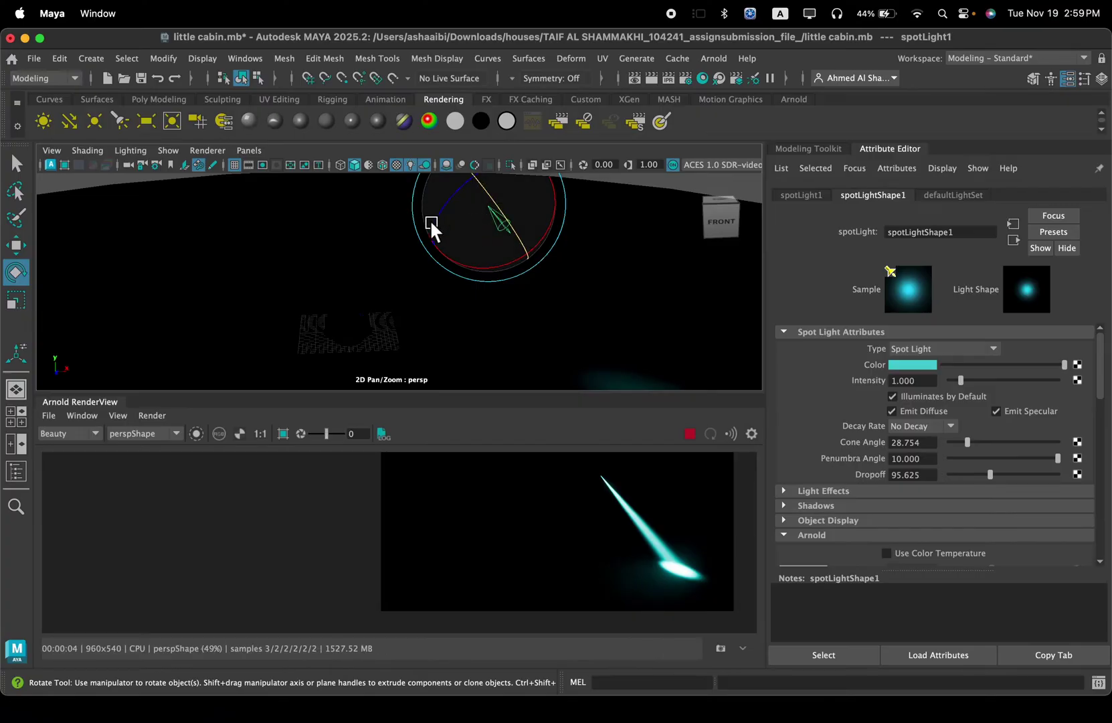
Step: Replace the spot light with an enlarged area light positioned beside the tower
left_click(245, 220)
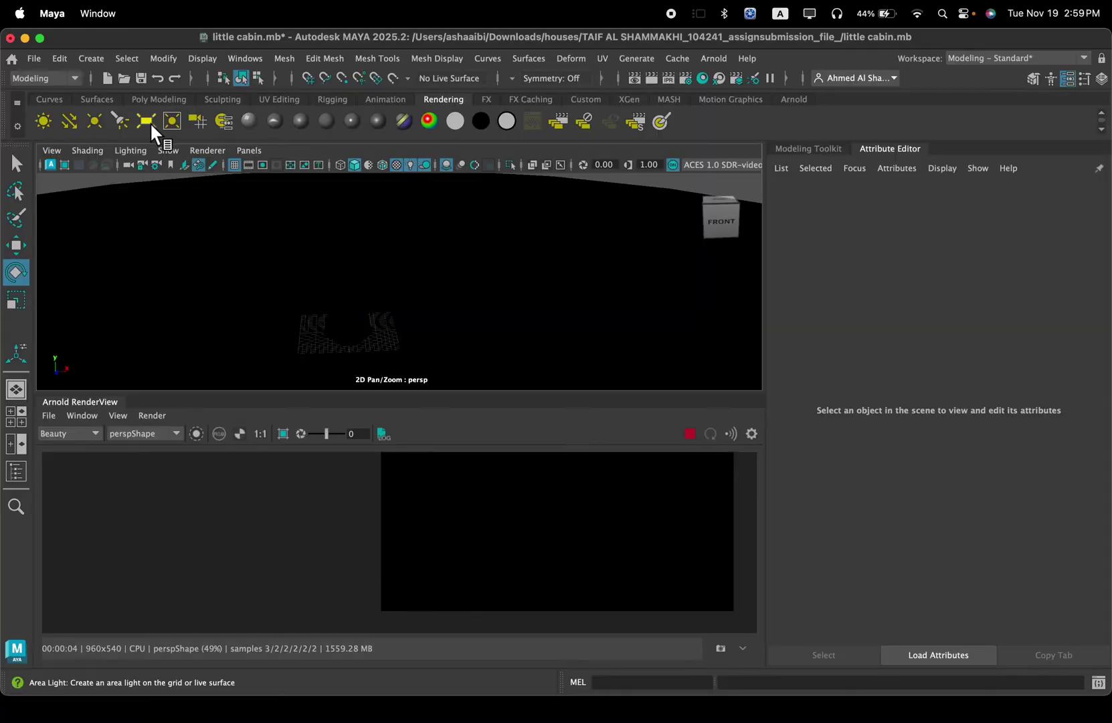
left_click(150, 122)
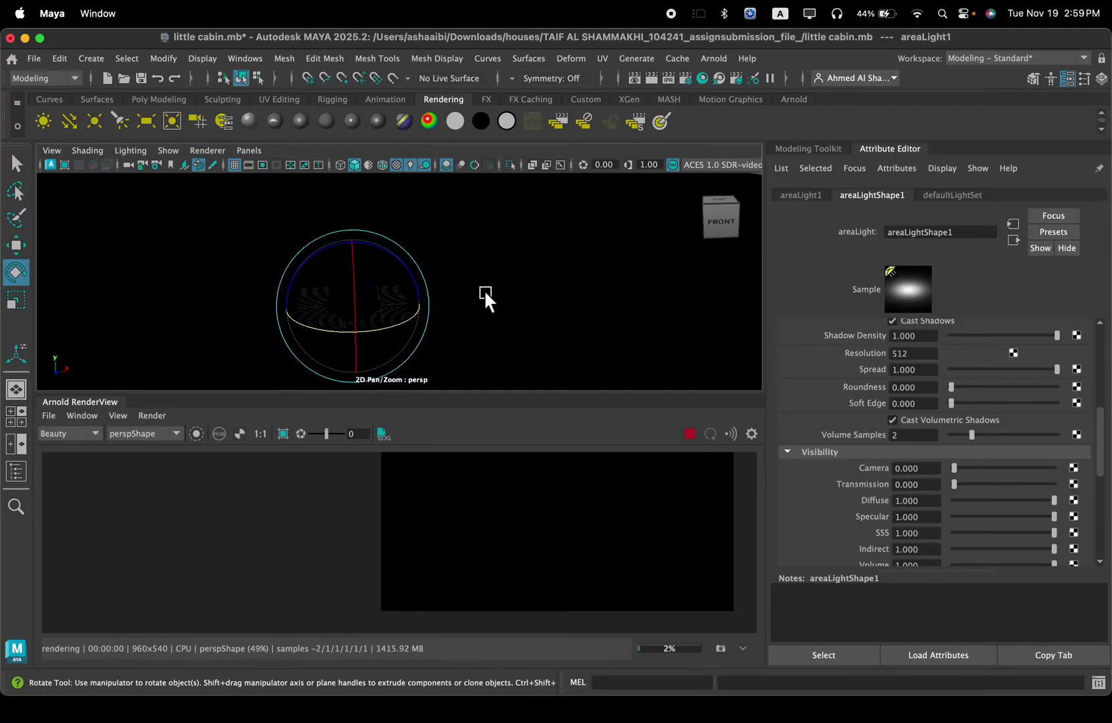
key("w")
left_click_drag(407, 313, 583, 242)
key("r")
left_click_drag(518, 277, 572, 279, "alt")
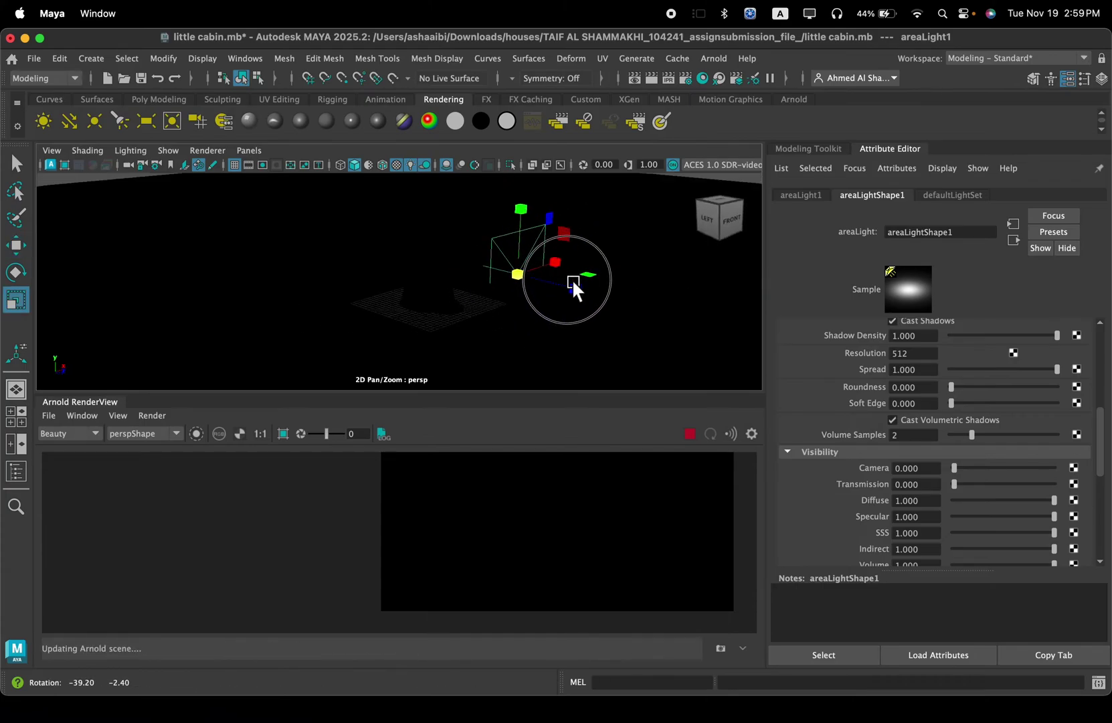
key("w")
left_click_drag(527, 244, 392, 269)
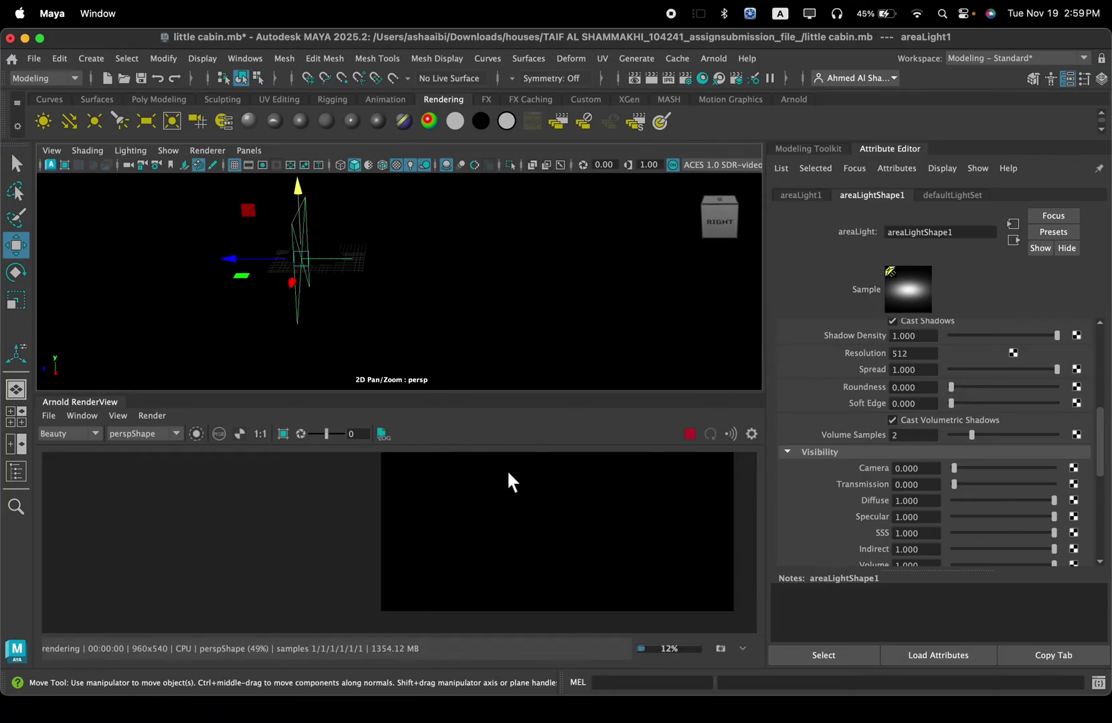
Step: Turn off Normalize in the area light's Arnold settings and set its Exposure to 3.239
scroll(836, 468, "down", 3)
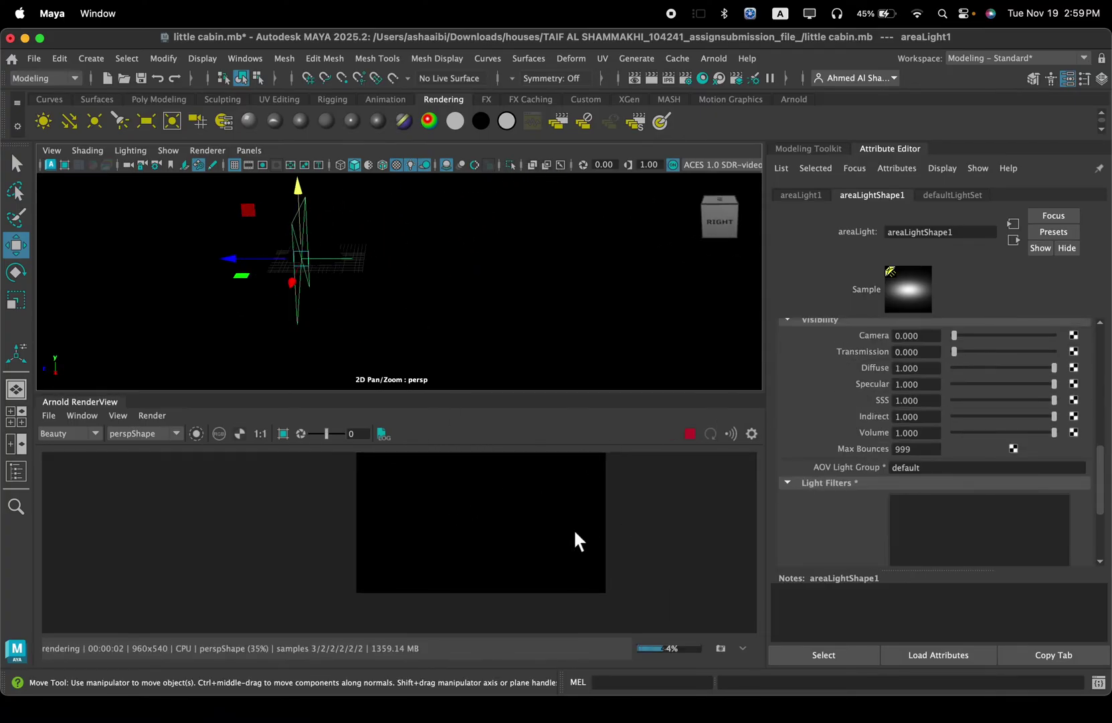
scroll(863, 415, "up", 5)
scroll(850, 425, "up", 3)
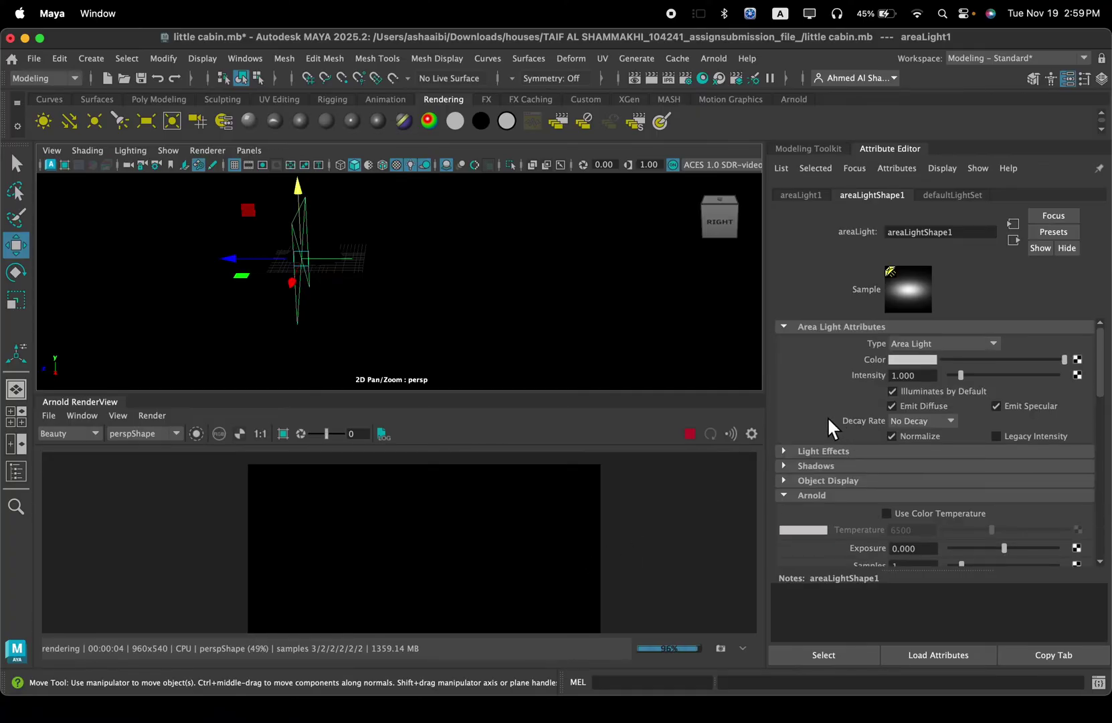
scroll(820, 418, "down", 2)
left_click(820, 365)
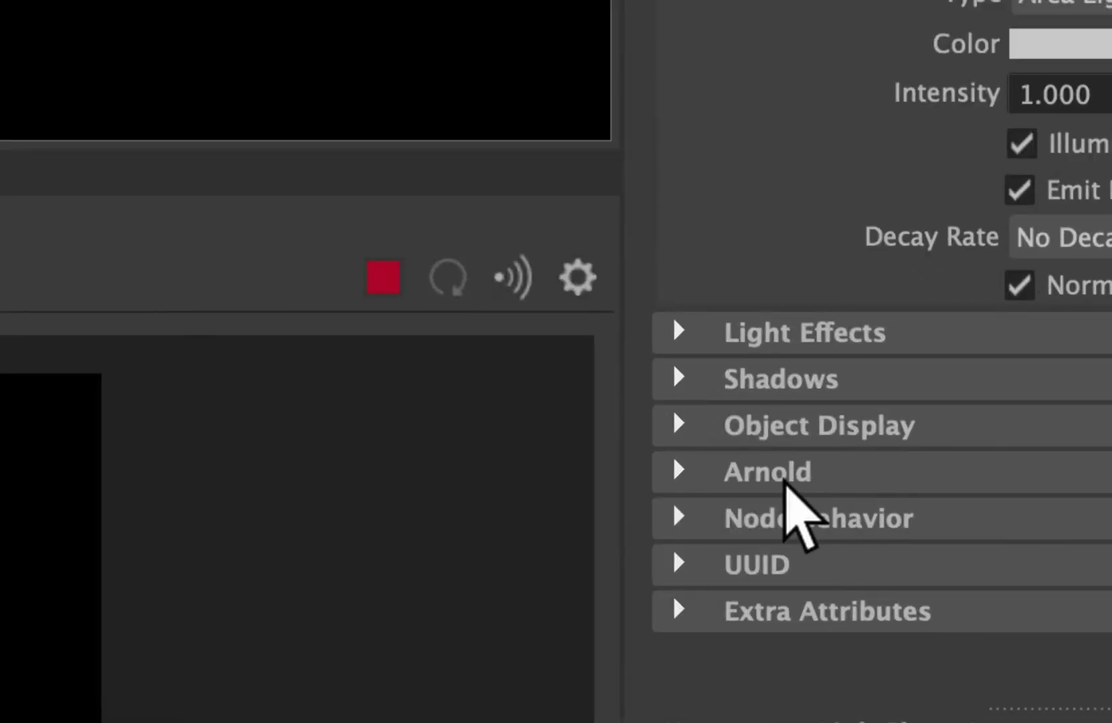
left_click(809, 493)
scroll(797, 474, "down", 3)
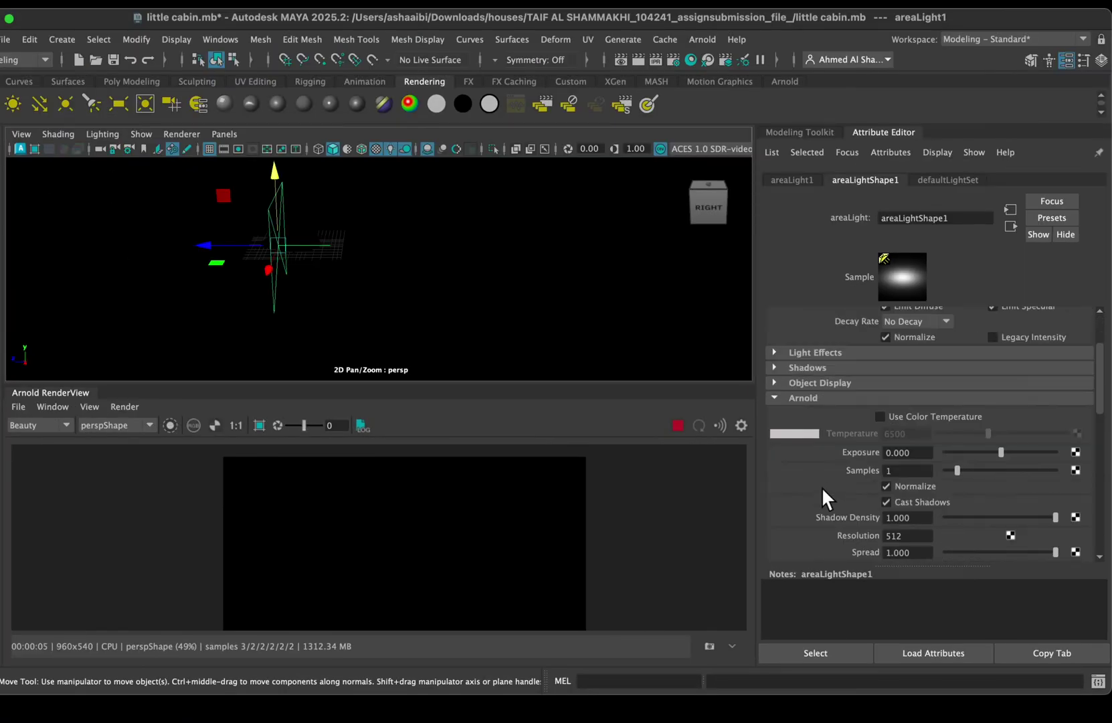
scroll(840, 455, "down", 2)
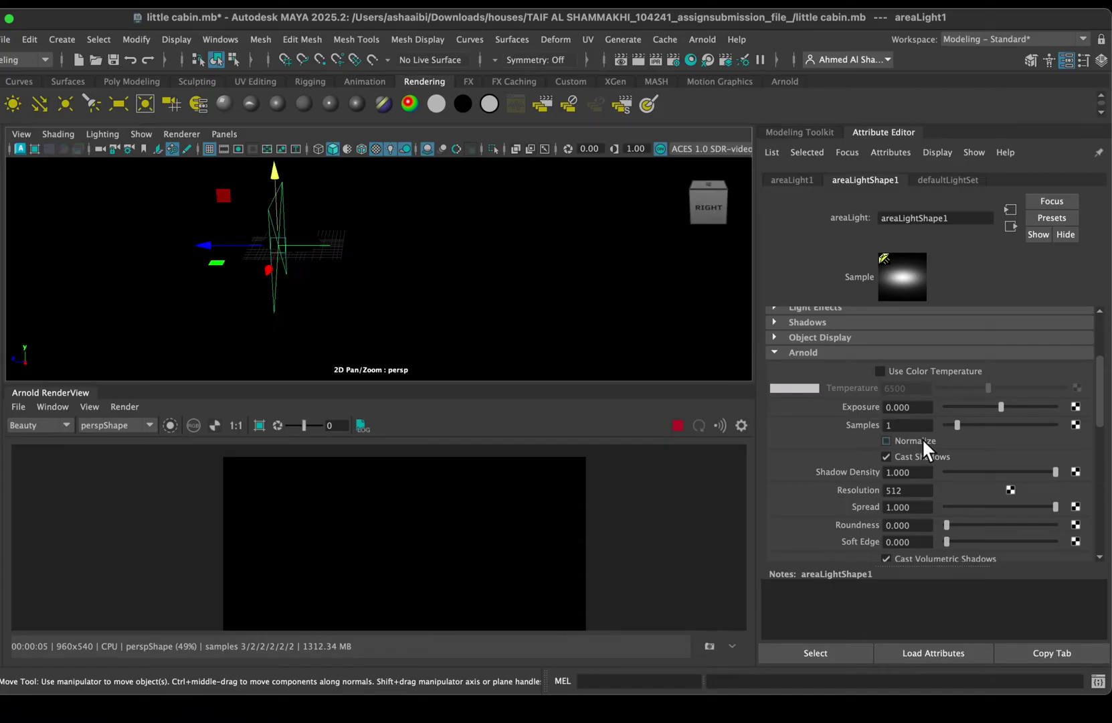
scroll(398, 594, "up", 2)
scroll(388, 550, "down", 1)
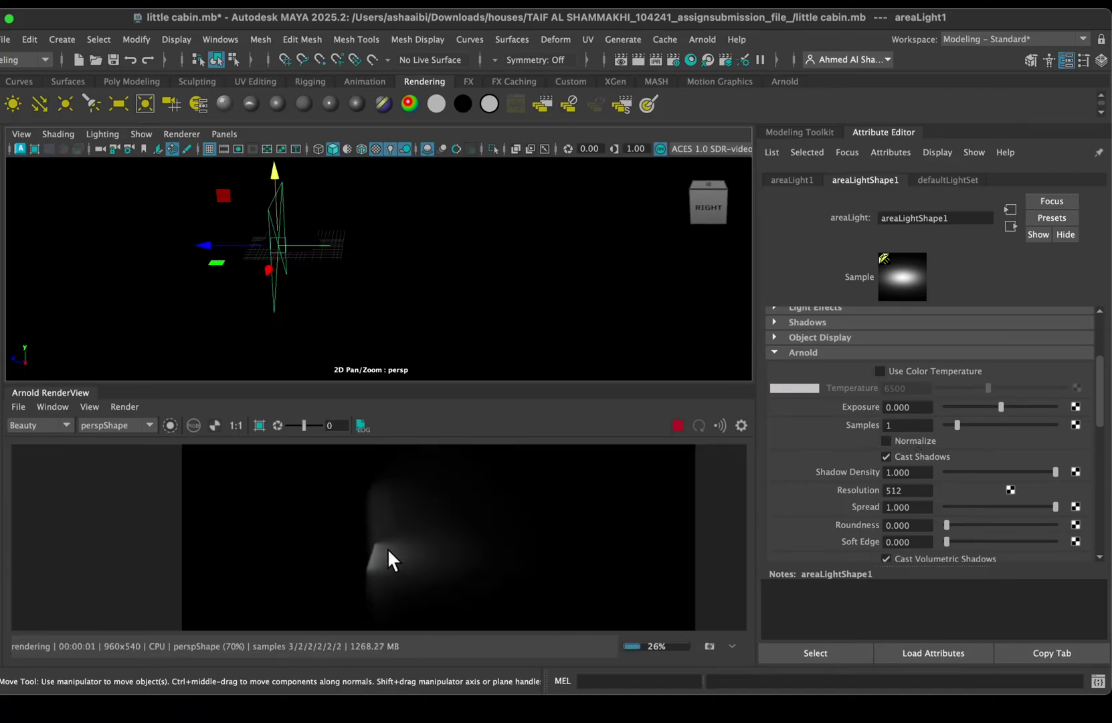
left_click_drag(1004, 405, 1034, 405)
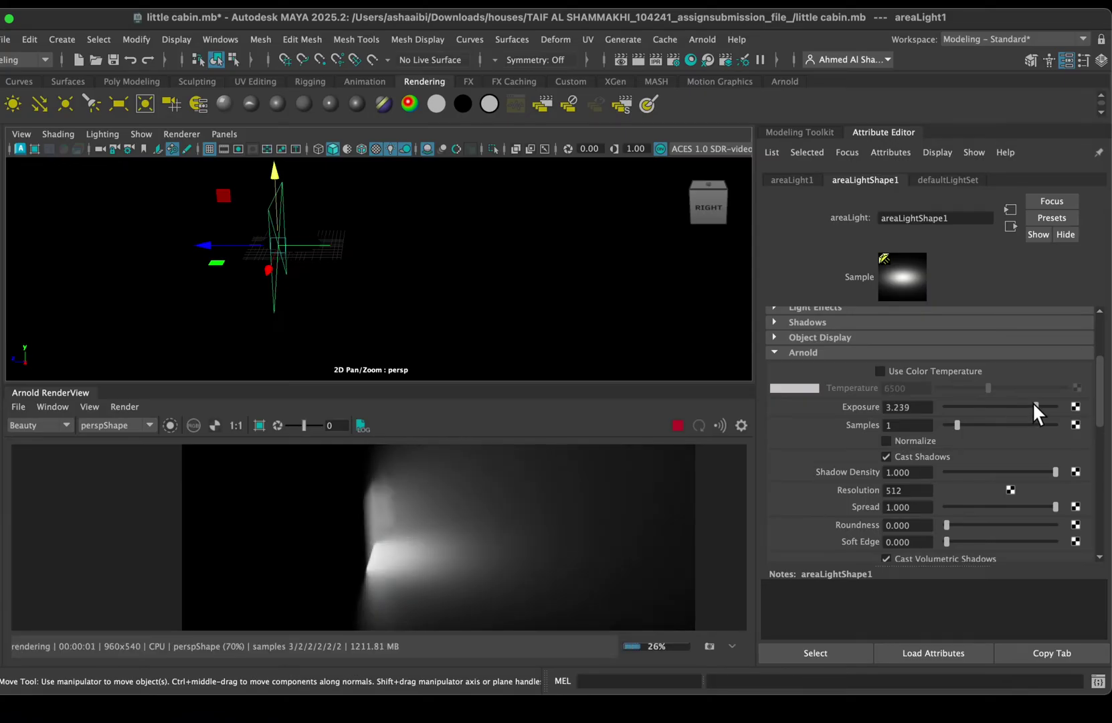
scroll(493, 560, "down", 1)
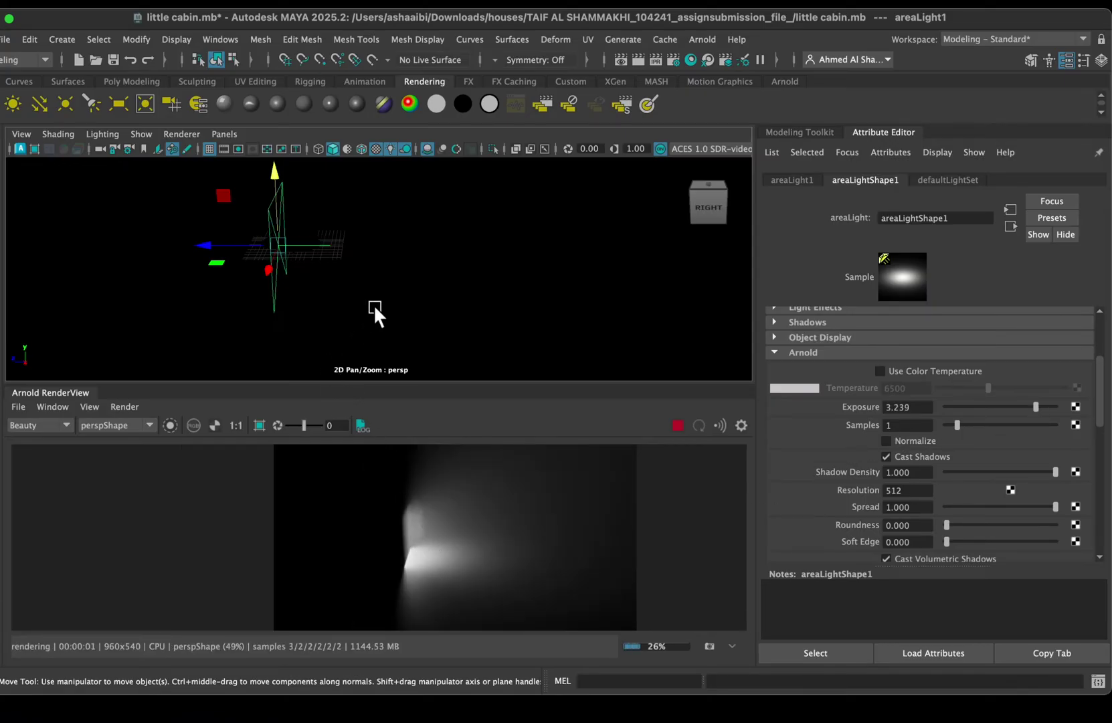
Step: Try the area light at a height of 17.636 cm, and lower it to 6.573 cm in Y
left_click_drag(338, 289, 296, 255, "alt")
left_click_drag(335, 204, 332, 169)
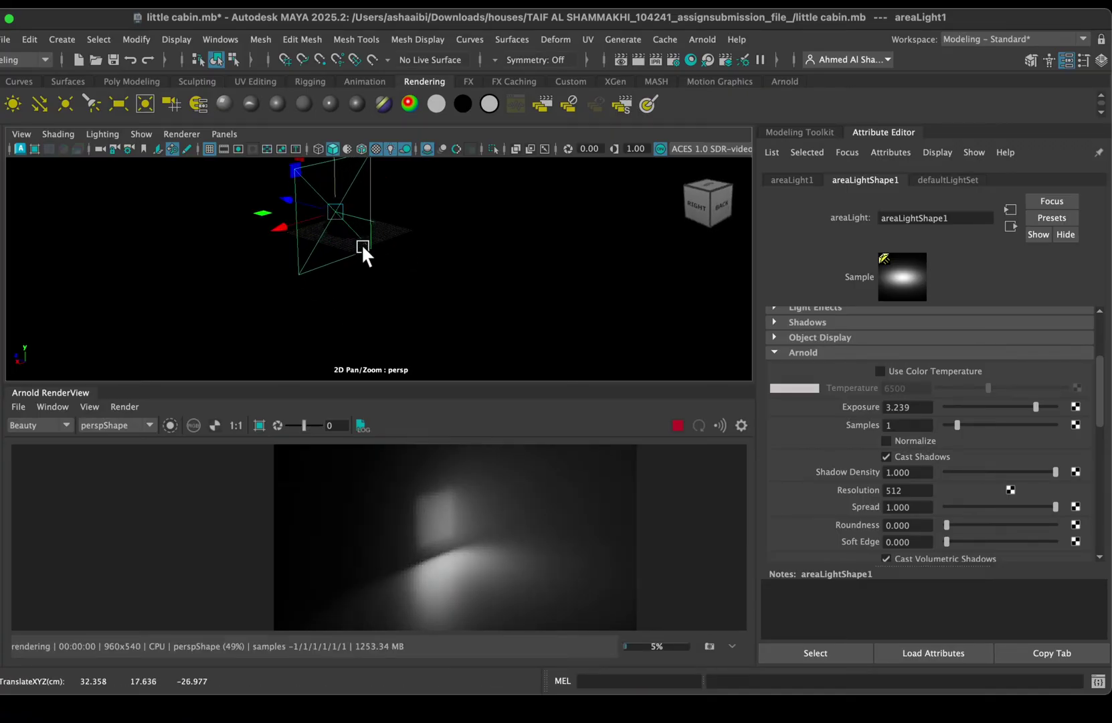
scroll(427, 528, "up", 5)
scroll(426, 522, "down", 7)
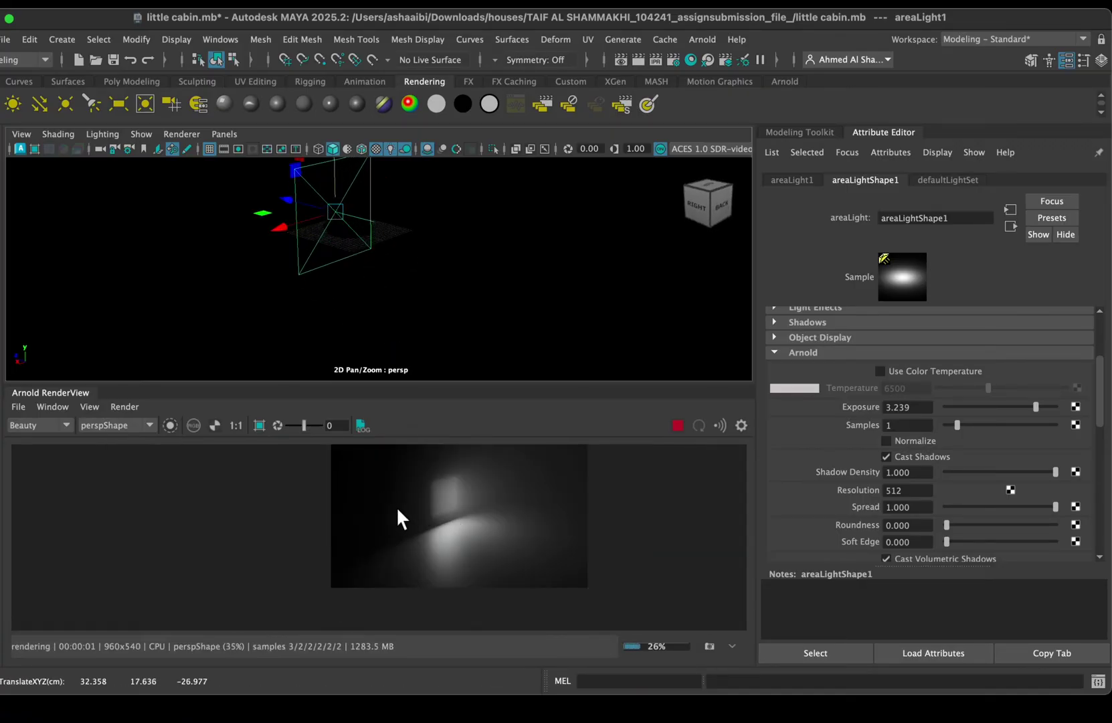
left_click_drag(328, 335, 448, 304, "alt")
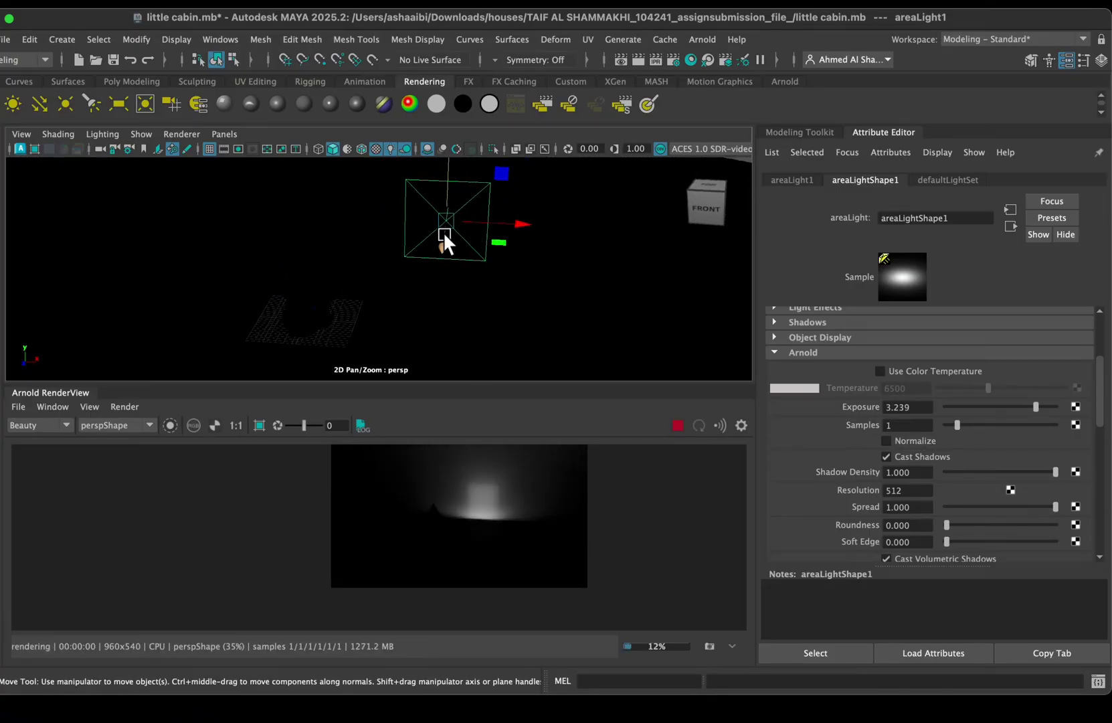
left_click_drag(447, 172, 459, 214)
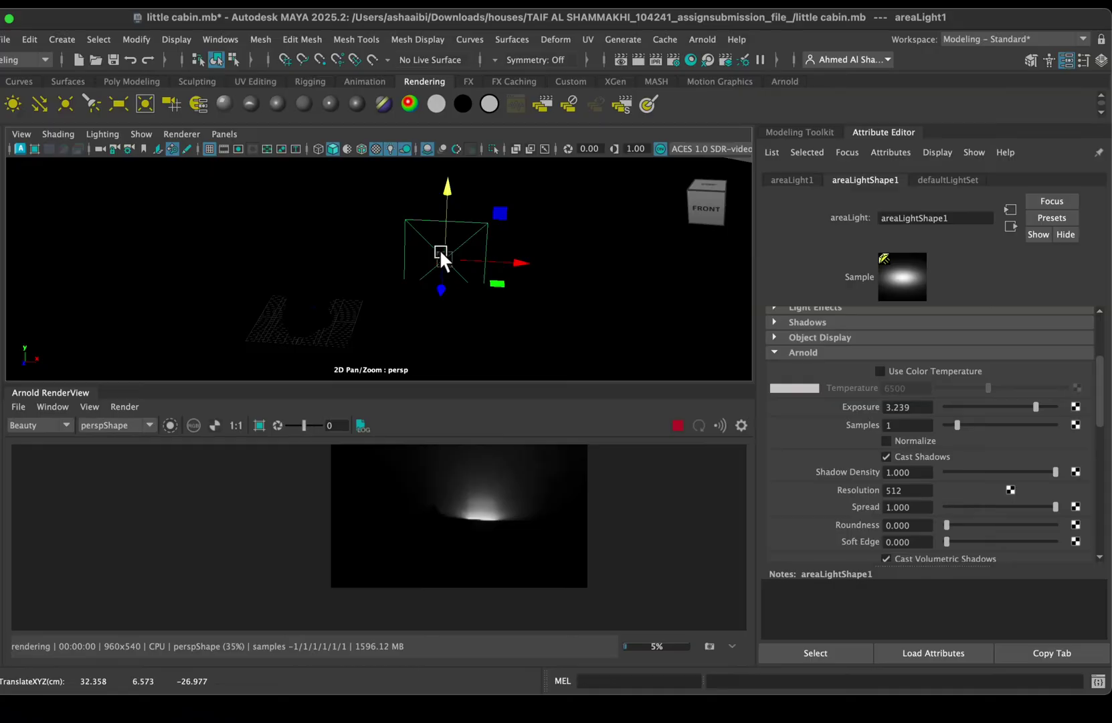
Step: Rotate the area light to 117.141 degrees around Y to face the tower, and inspect its light in the render
key("e")
left_click_drag(418, 280, 522, 205)
scroll(457, 510, "up", 2)
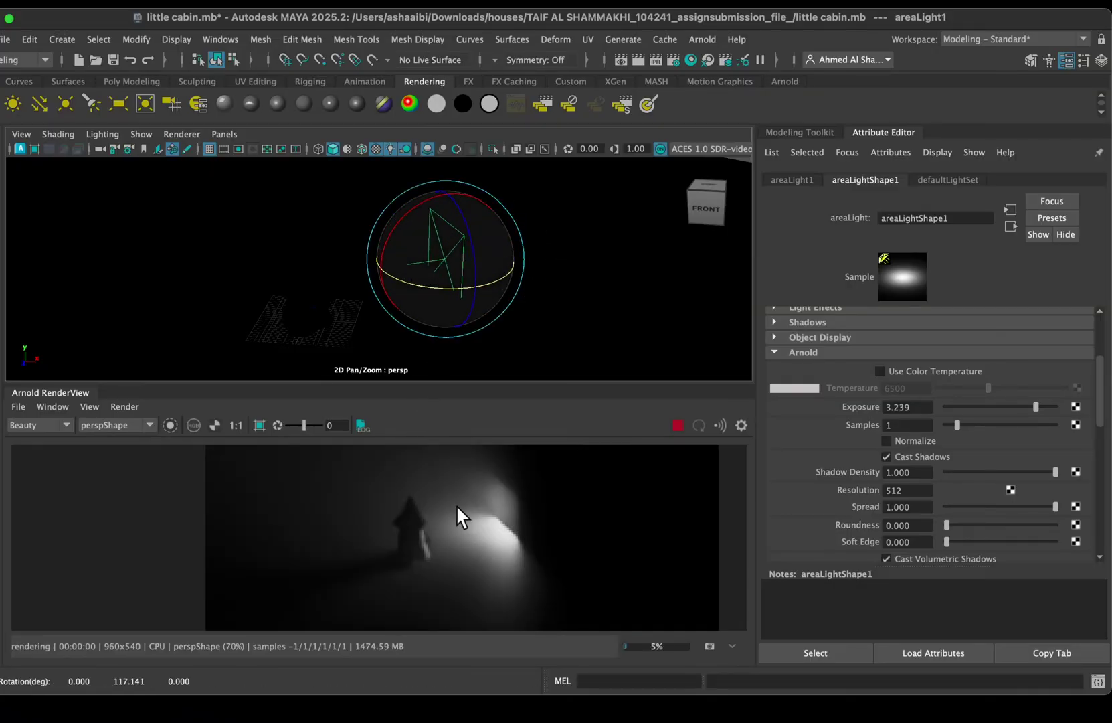
left_click_drag(444, 512, 407, 530)
scroll(409, 530, "up", 1)
scroll(496, 527, "up", 3)
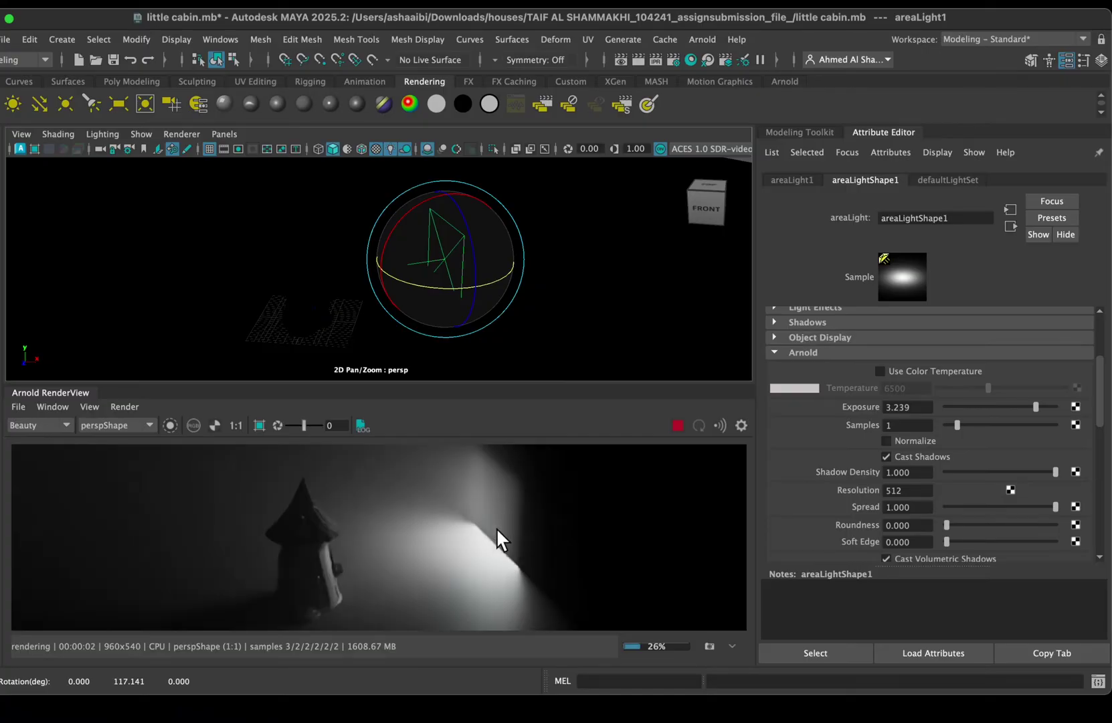
left_click_drag(497, 504, 486, 539)
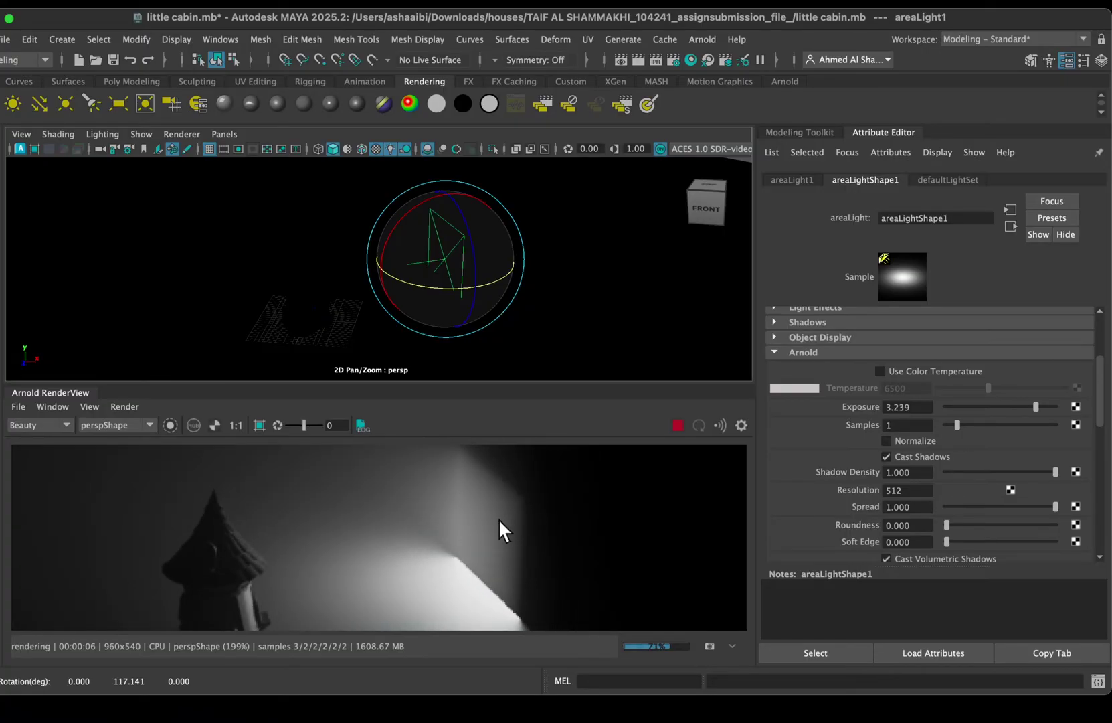
scroll(493, 523, "down", 1)
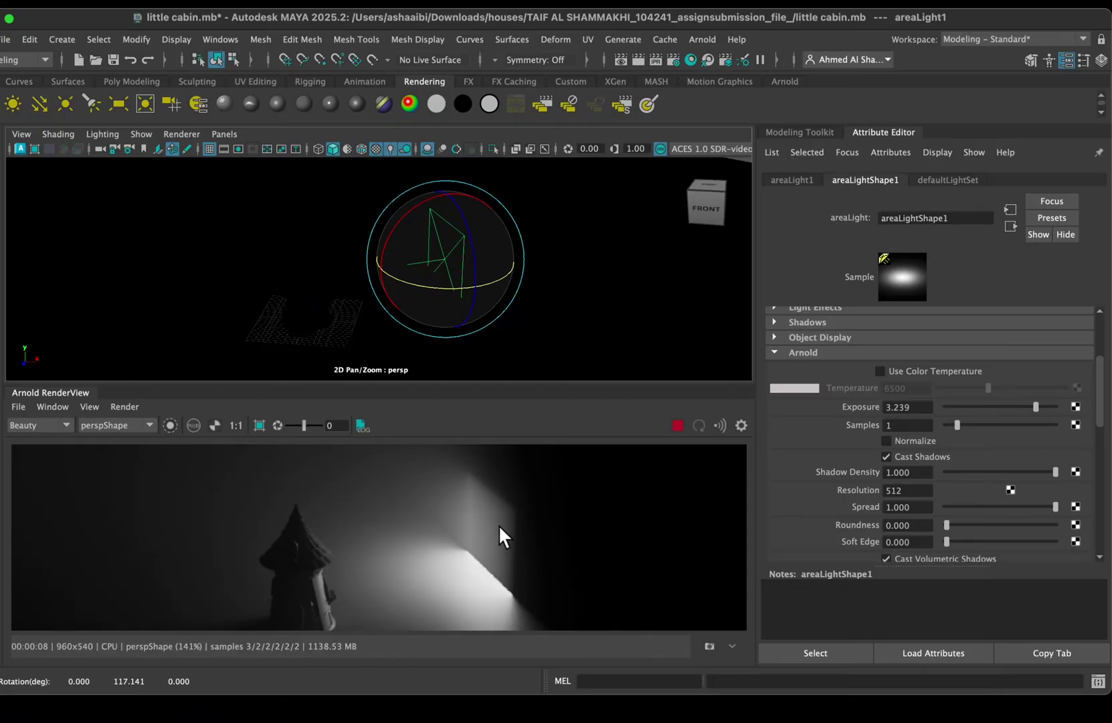
Step: Set the area light's Camera visibility to 1.000 and check the light panel in the render
scroll(882, 466, "down", 3)
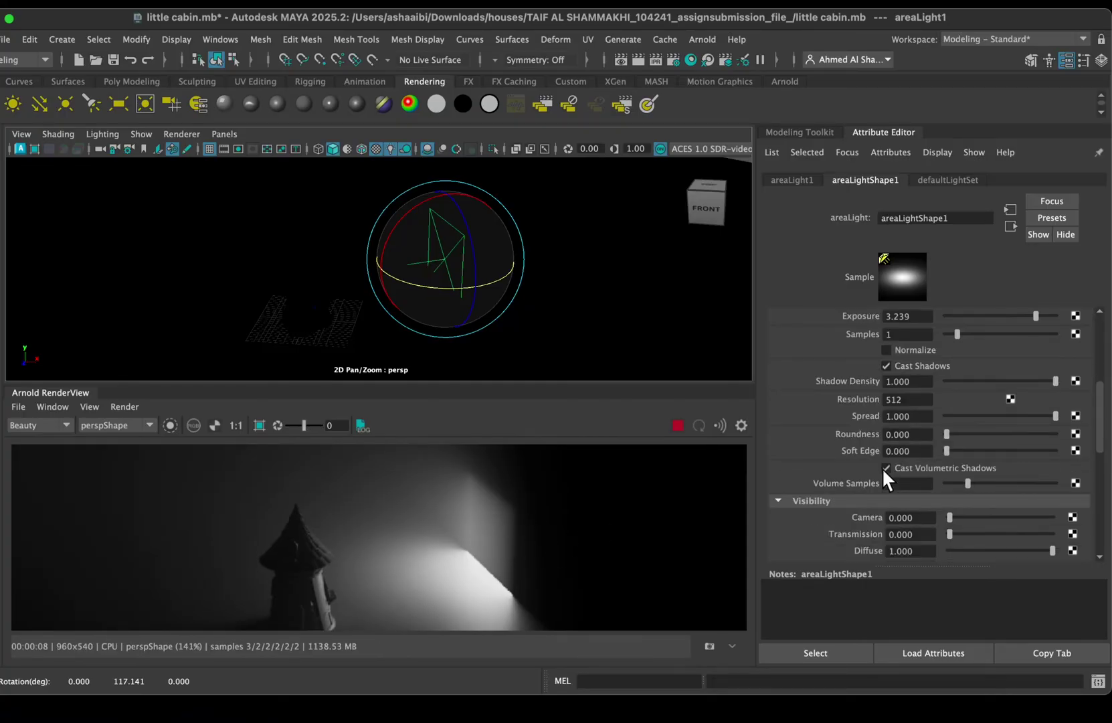
scroll(880, 470, "down", 2)
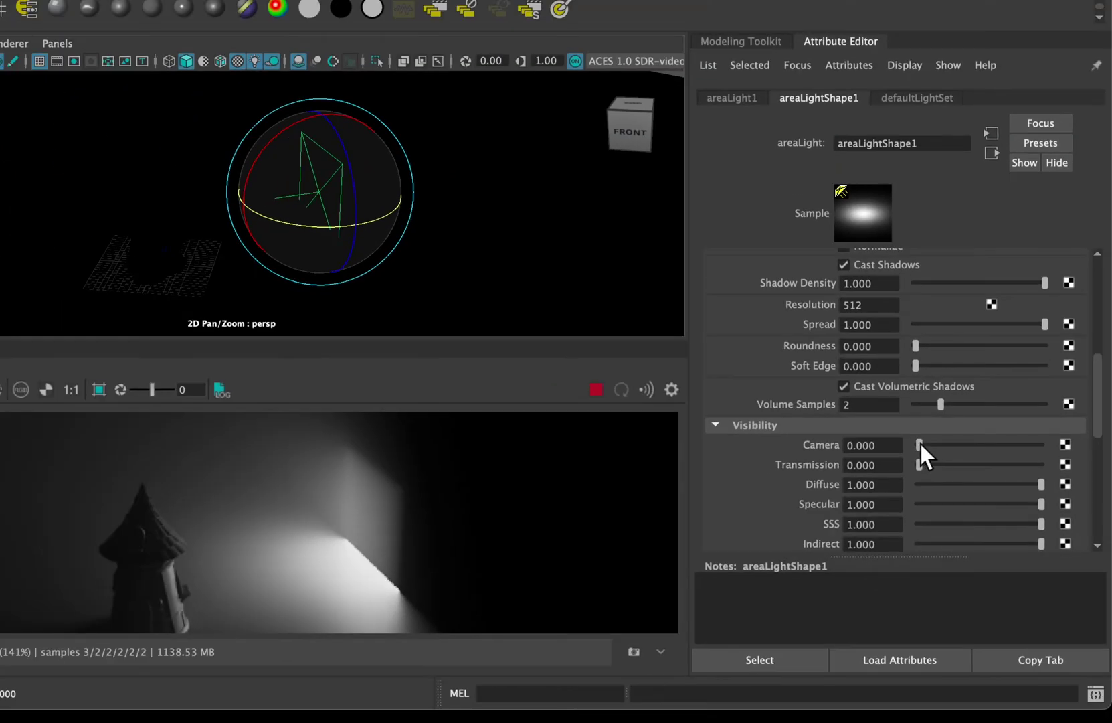
left_click_drag(951, 472, 1079, 446)
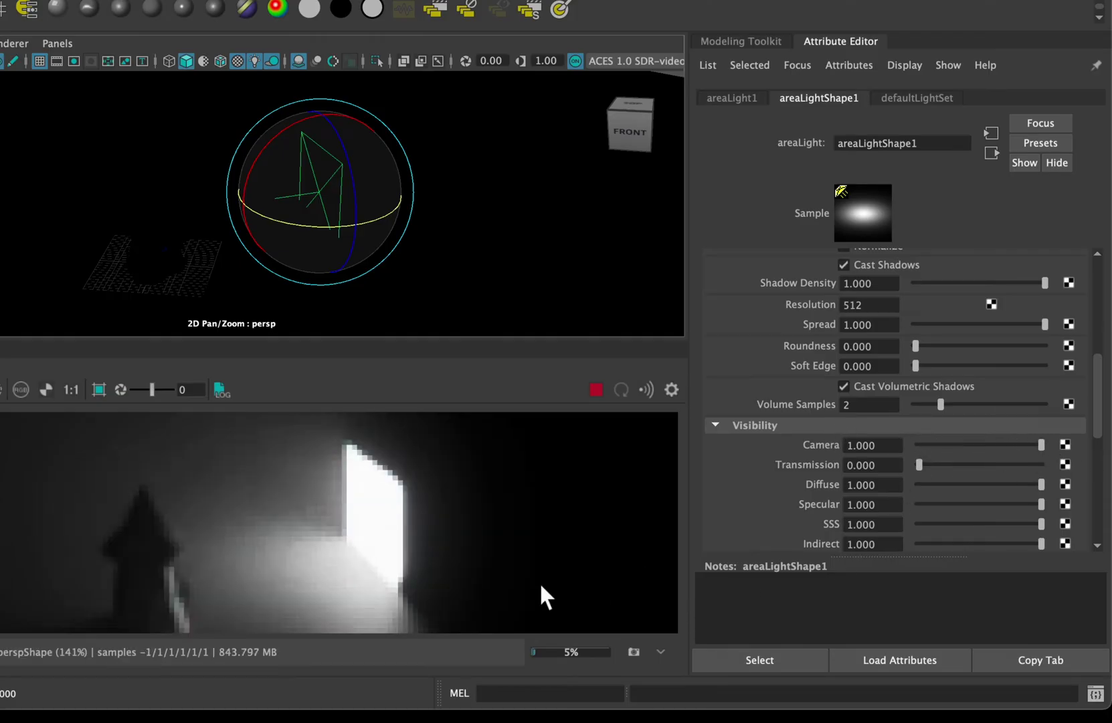
scroll(392, 483, "down", 2)
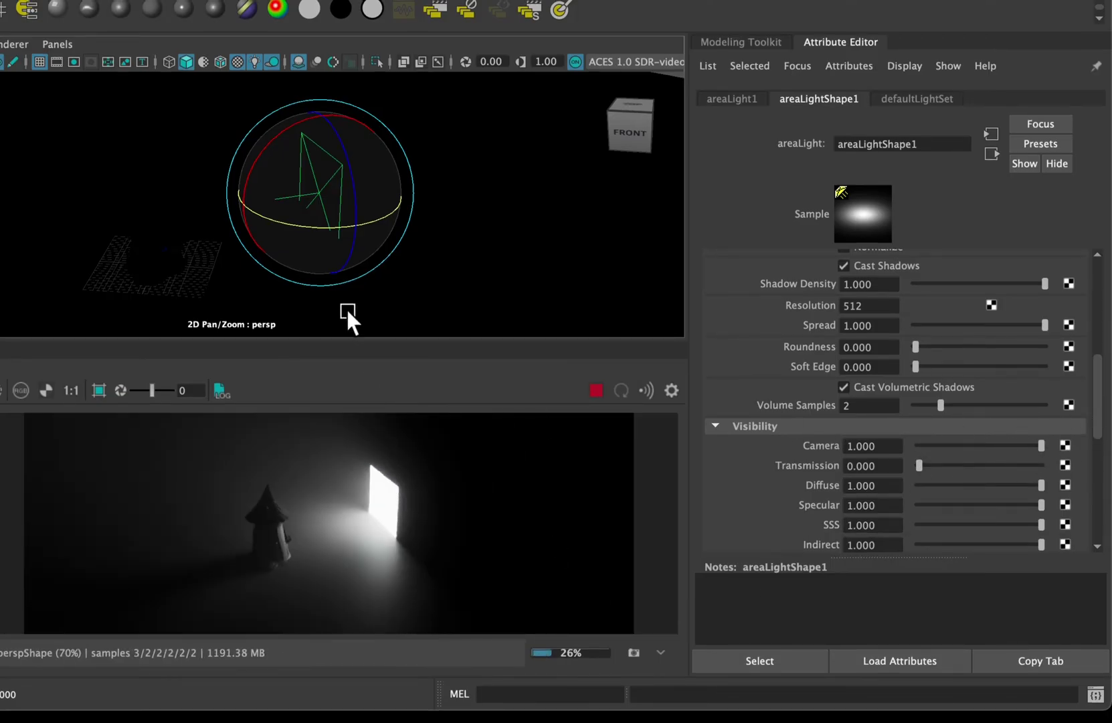
Step: Move the area light slightly closer to the tower along the X axis and inspect the tower in the render
key("w")
left_click_drag(381, 190, 361, 187)
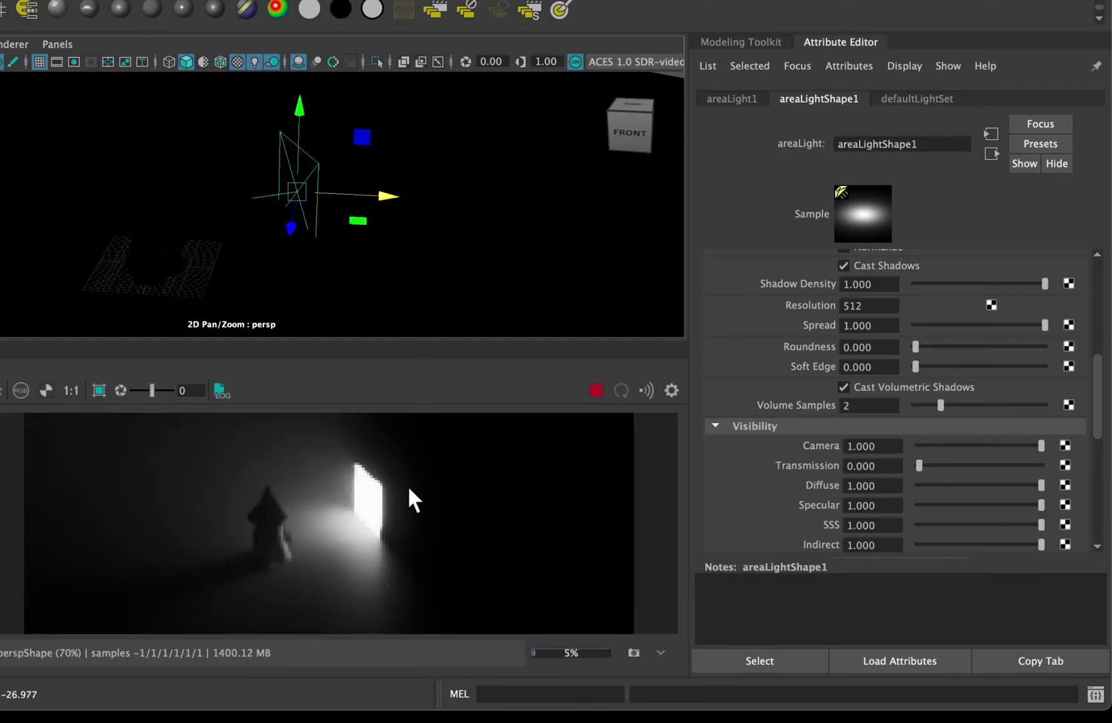
scroll(285, 536, "up", 2)
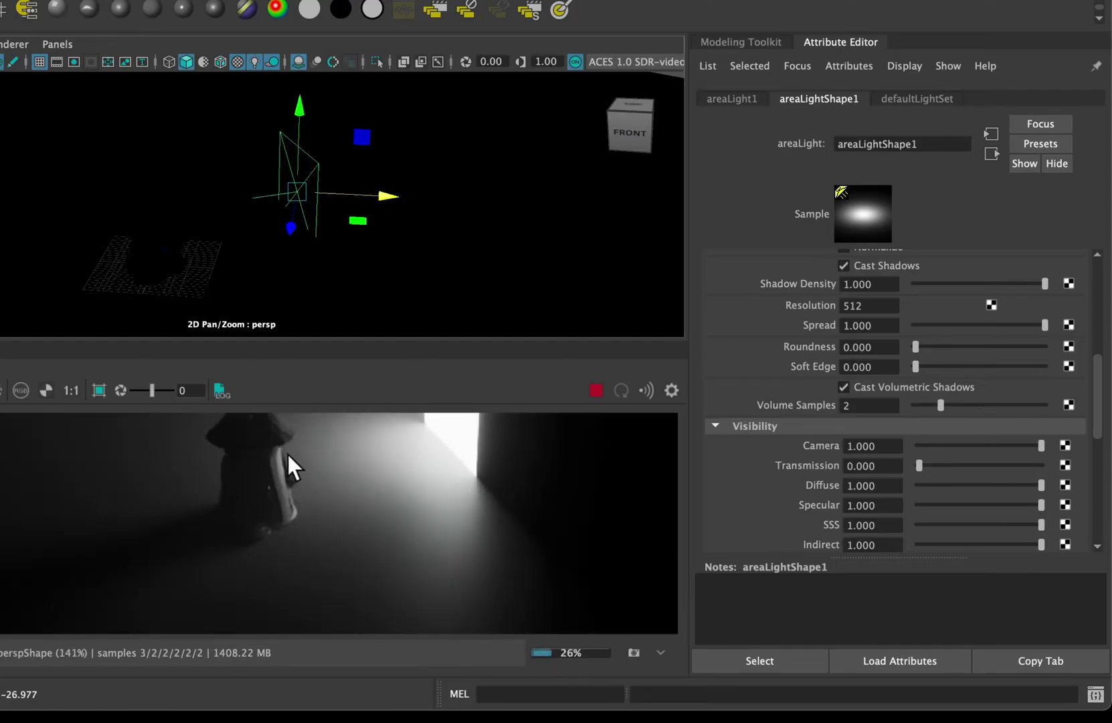
Step: Raise the area light's Arnold Exposure to 3.873 and check the brighter light in the render
scroll(363, 524, "down", 1)
scroll(352, 525, "up", 1)
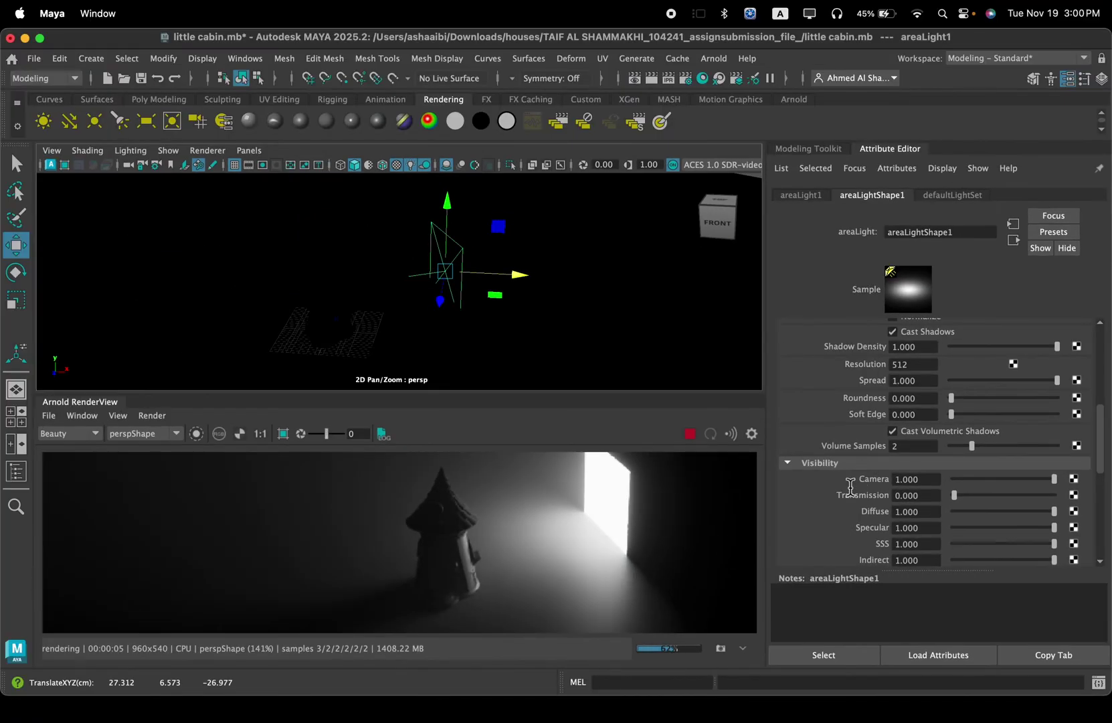
scroll(839, 491, "up", 5)
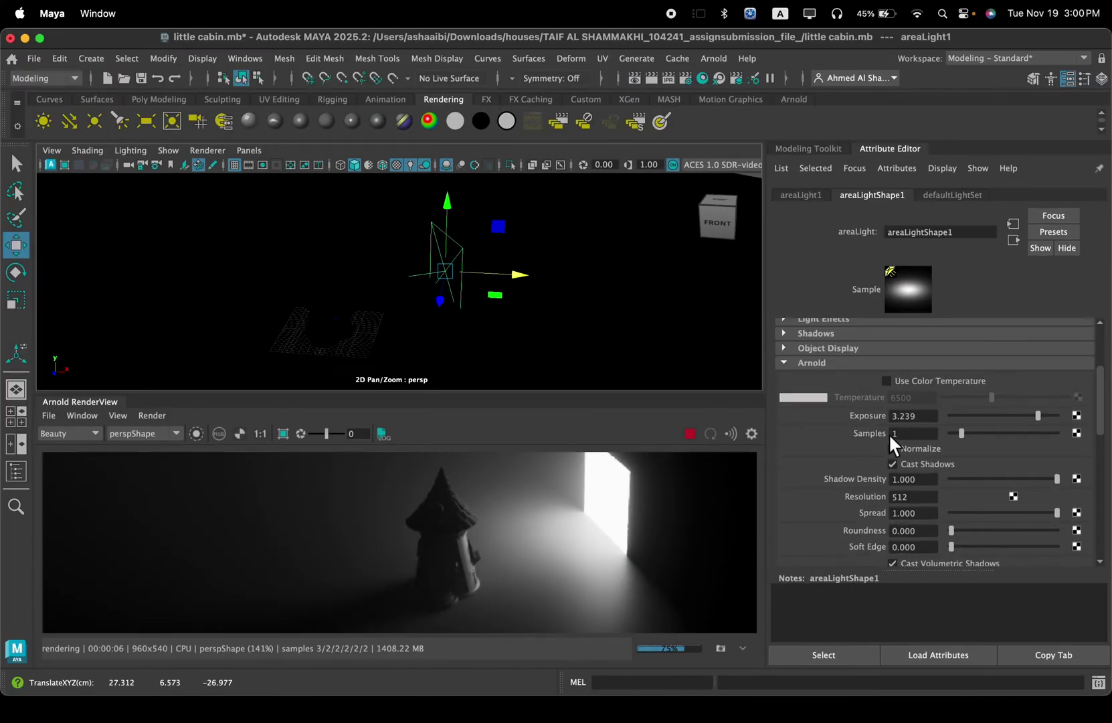
left_click_drag(1034, 415, 1045, 415)
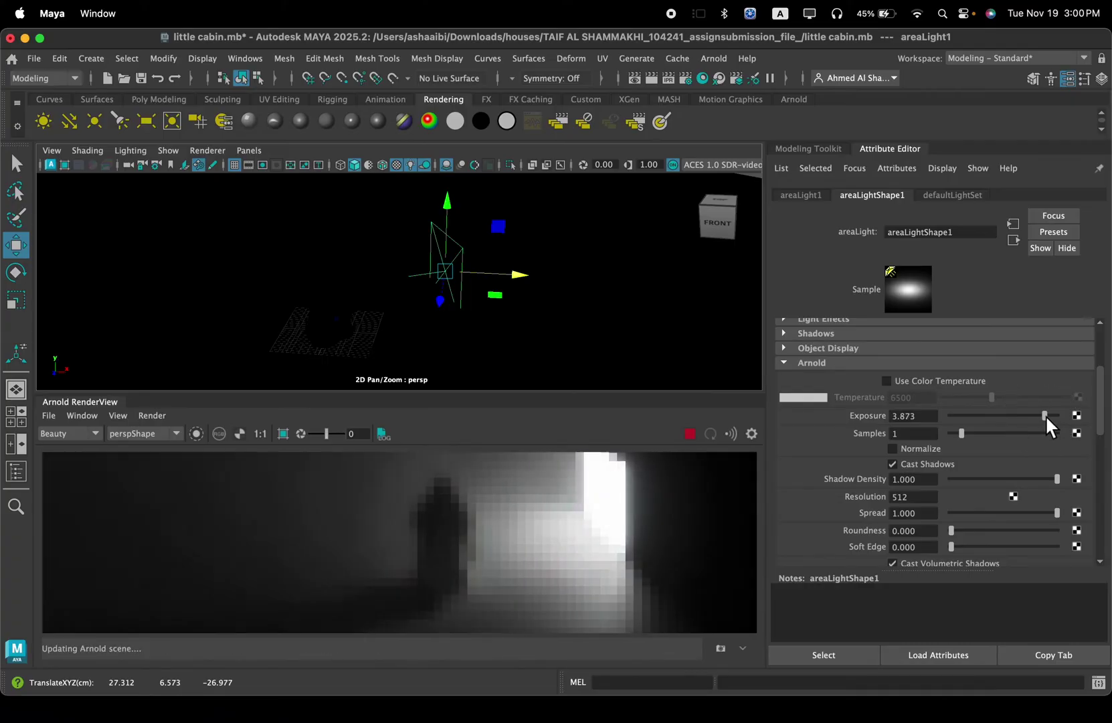
scroll(850, 478, "down", 2)
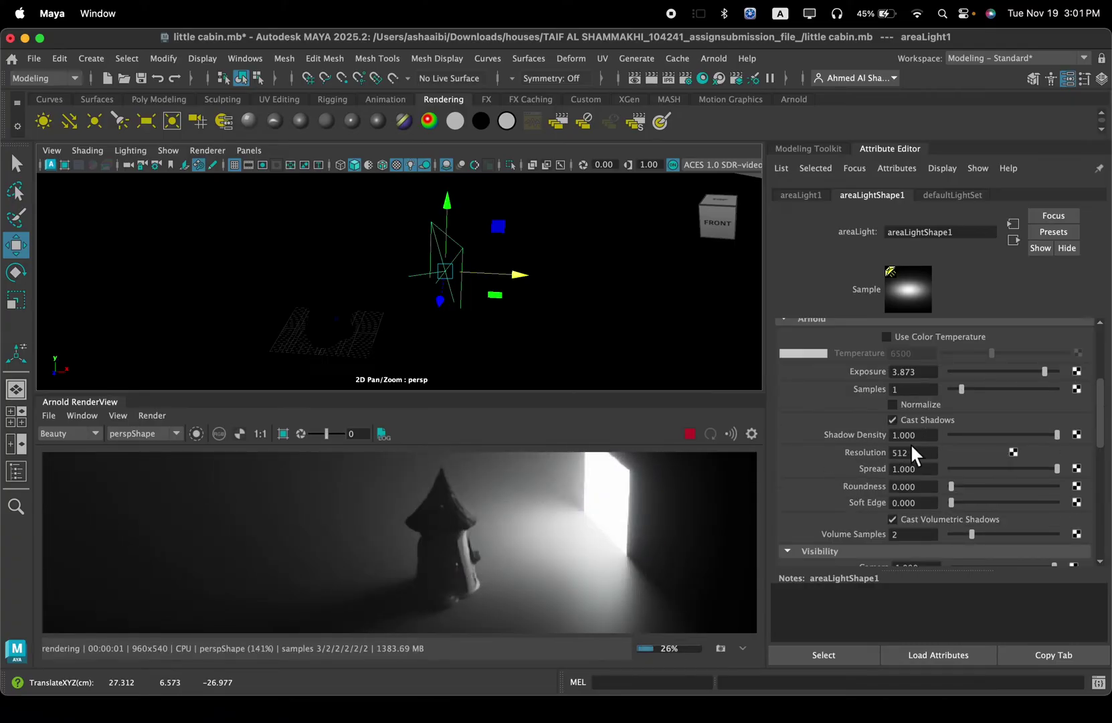
Step: Enable Use Color Temperature on the area light, try a cool 12737, and set the Temperature to a warm 3431
scroll(836, 410, "up", 3)
left_click(906, 426)
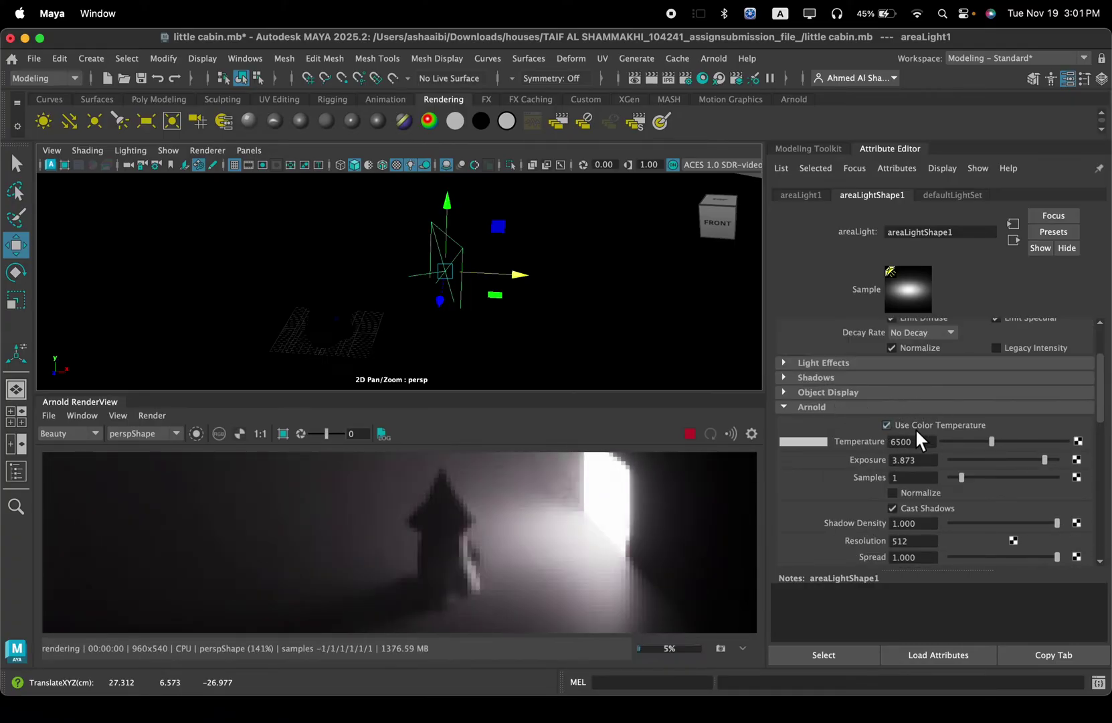
left_click_drag(994, 441, 967, 441)
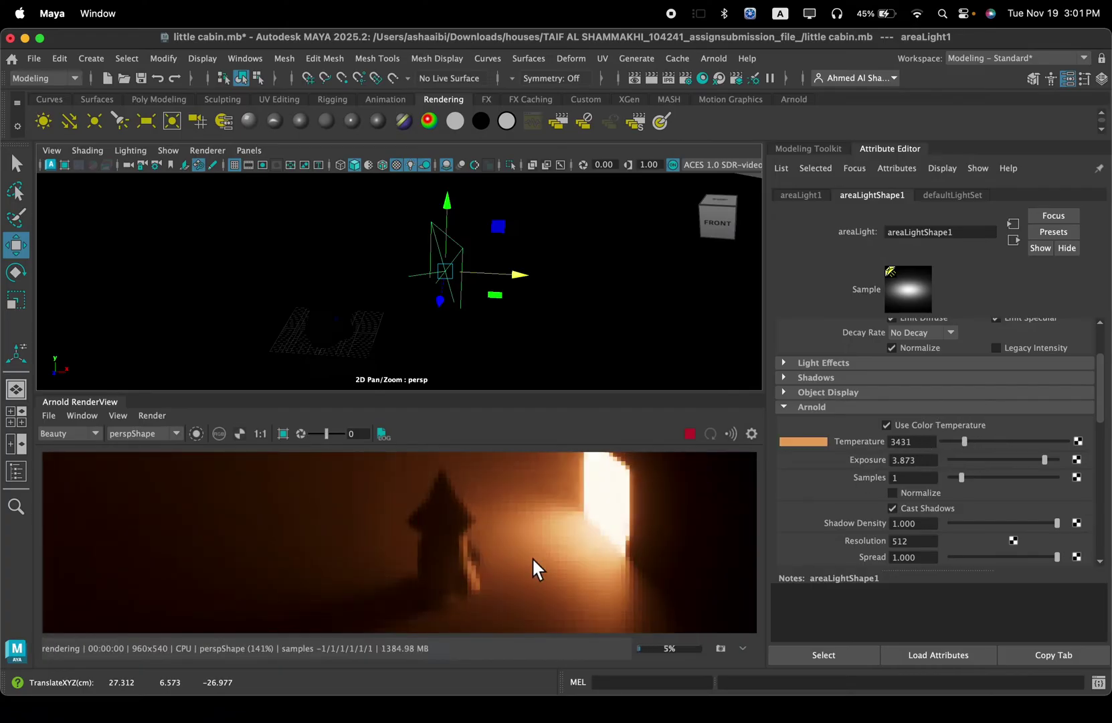
left_click_drag(965, 442, 1050, 443)
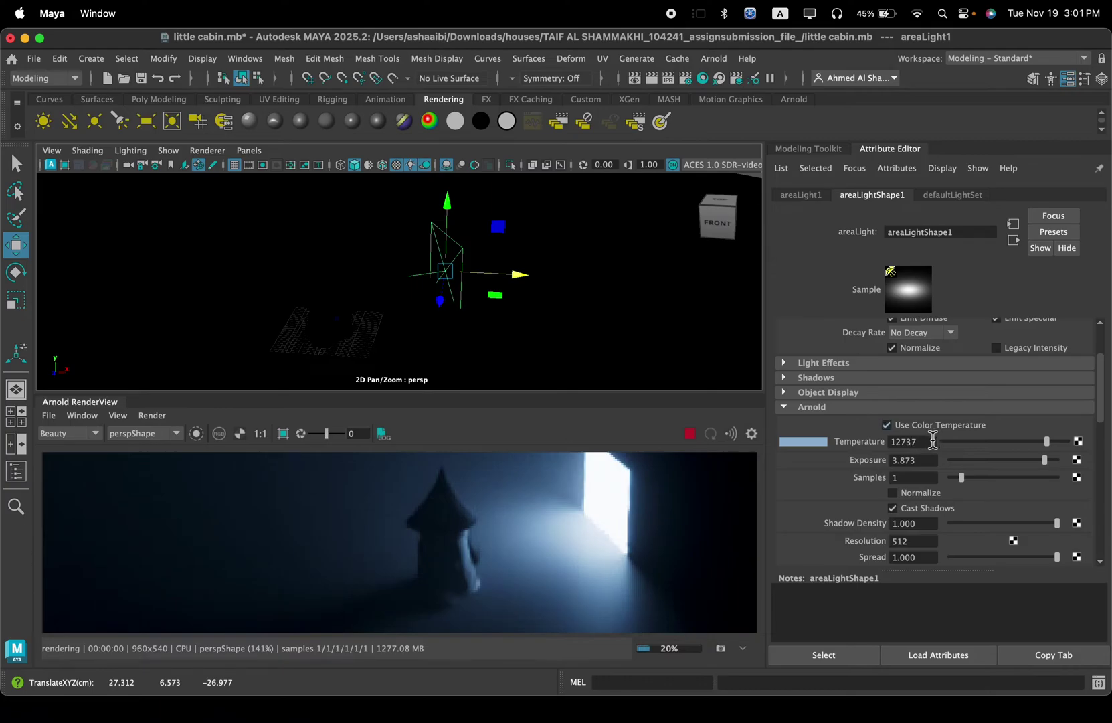
left_click(966, 441)
Step: Turn the area light's Cast Shadows off and back on to compare the tower's shadow in the render
scroll(840, 521, "down", 2)
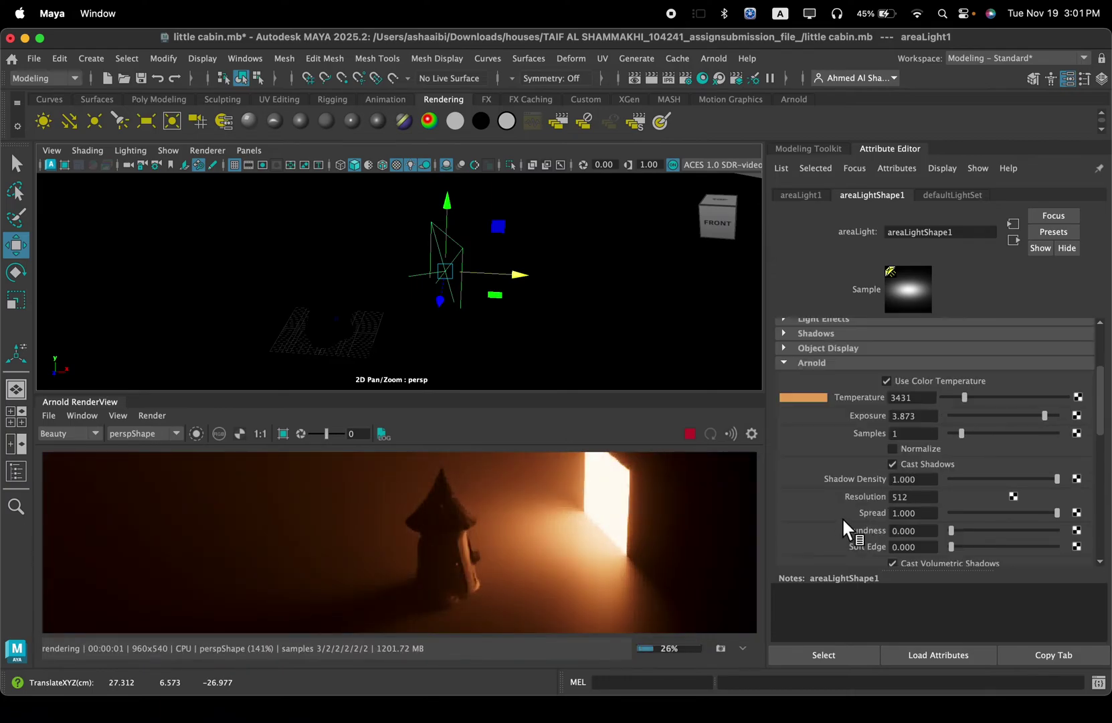
left_click(912, 467)
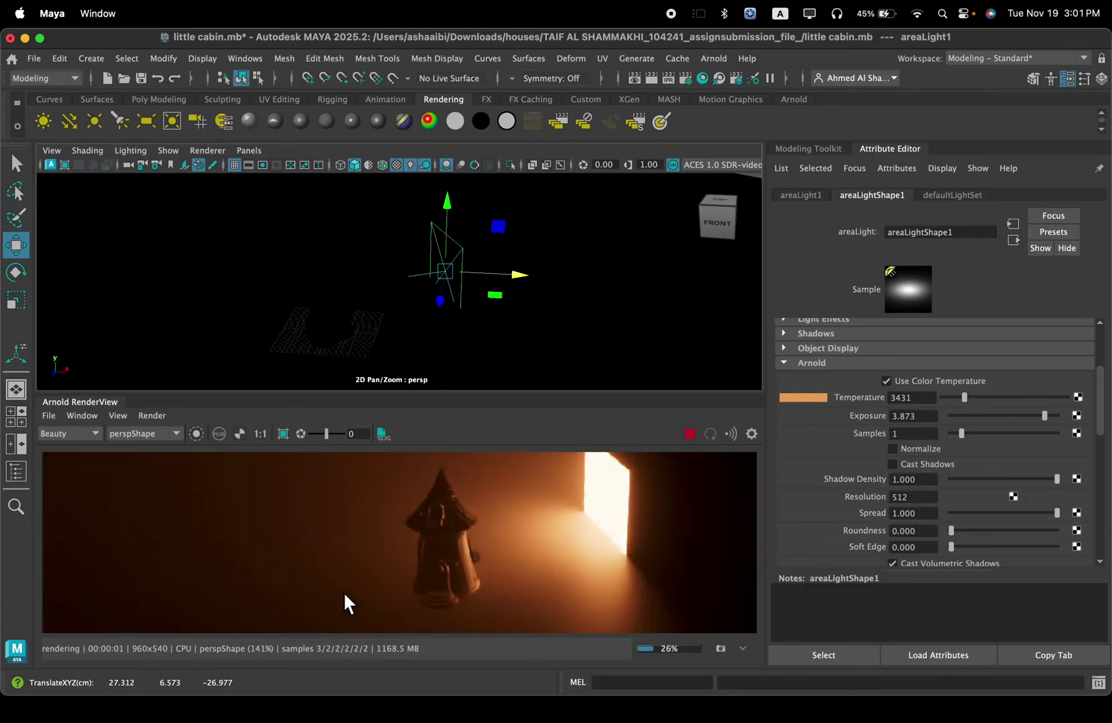
left_click(916, 465)
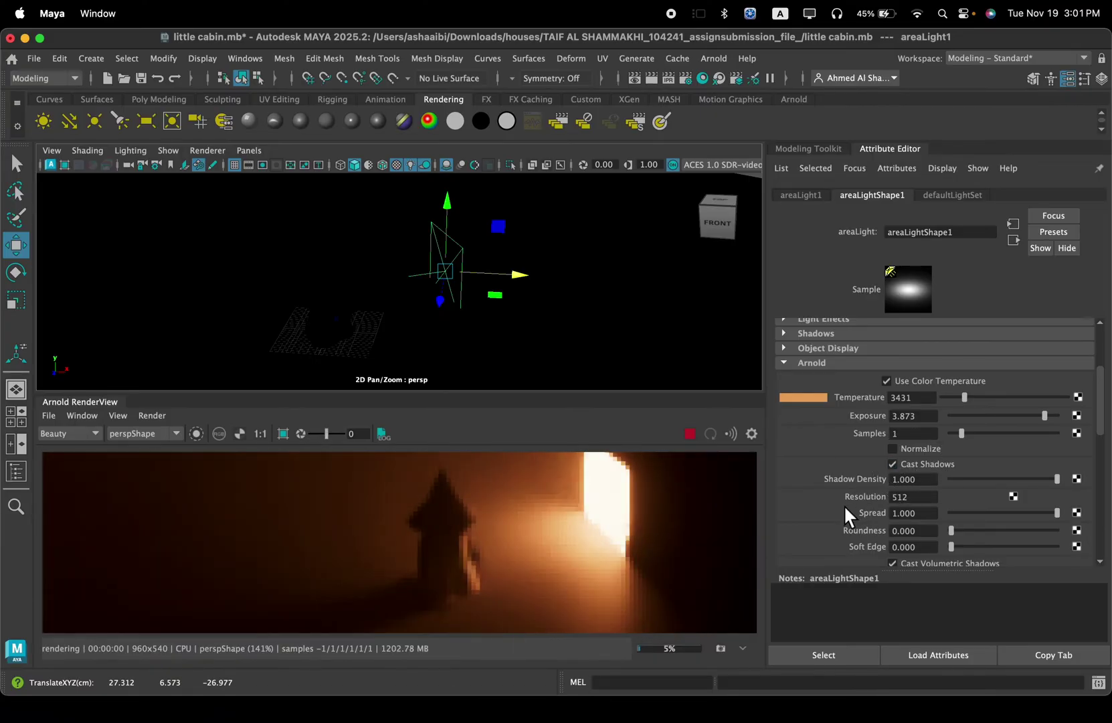
Step: Inspect the tower's shadow in the render, and try the area light's Spread at 0.120 and 0.000
scroll(846, 503, "down", 2)
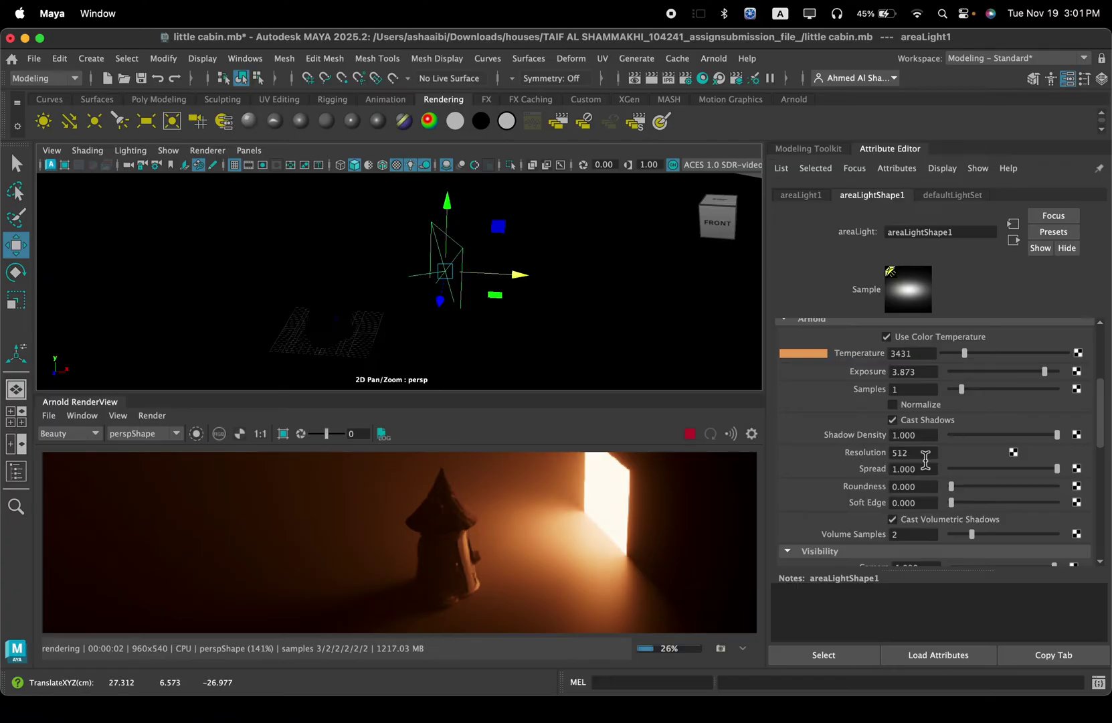
middle_click_drag(491, 585, 562, 536)
scroll(414, 494, "up", 2)
scroll(488, 541, "down", 1)
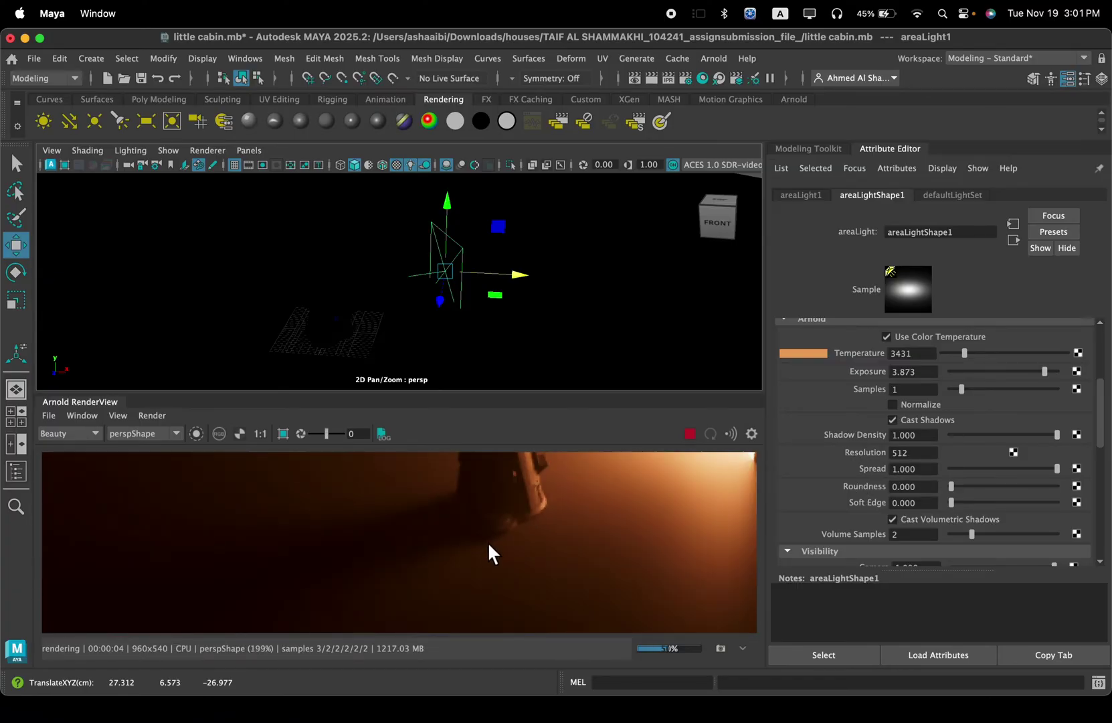
scroll(649, 501, "down", 1)
middle_click_drag(647, 500, 621, 516)
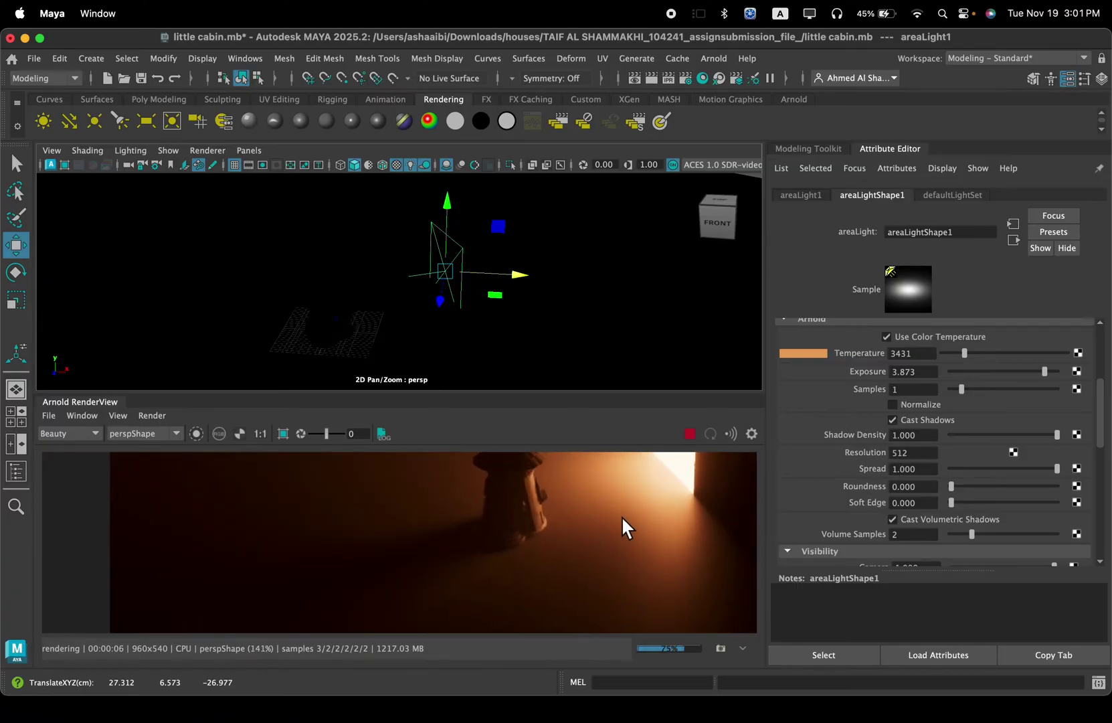
left_click_drag(1018, 470, 963, 469)
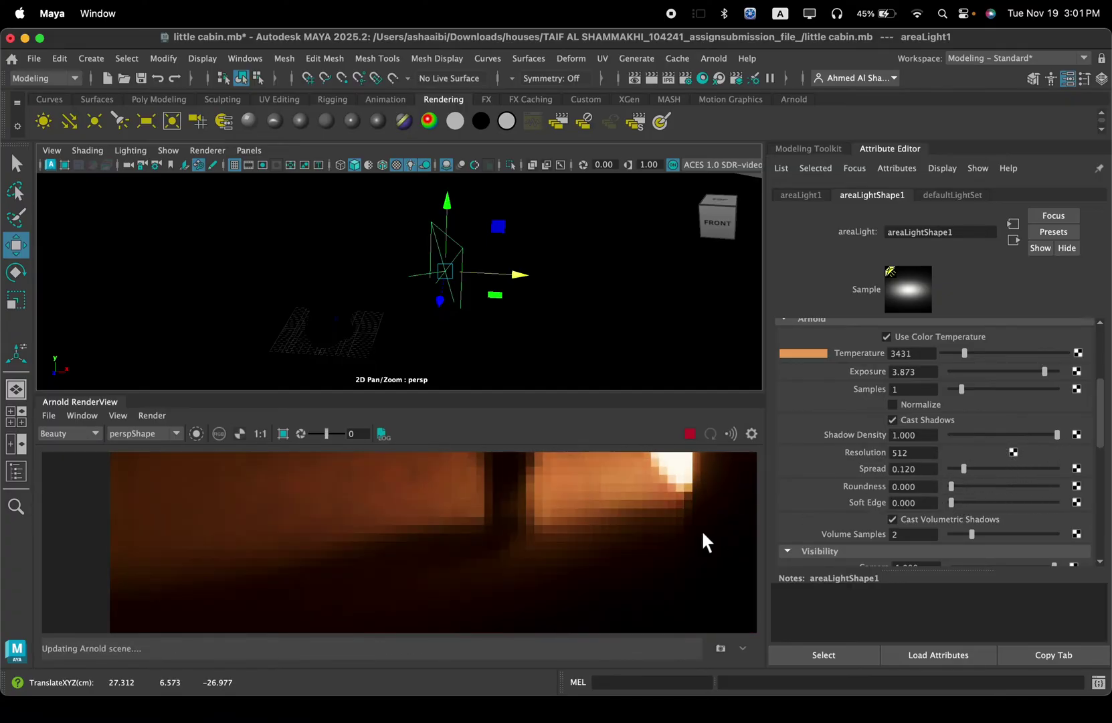
scroll(575, 554, "down", 2)
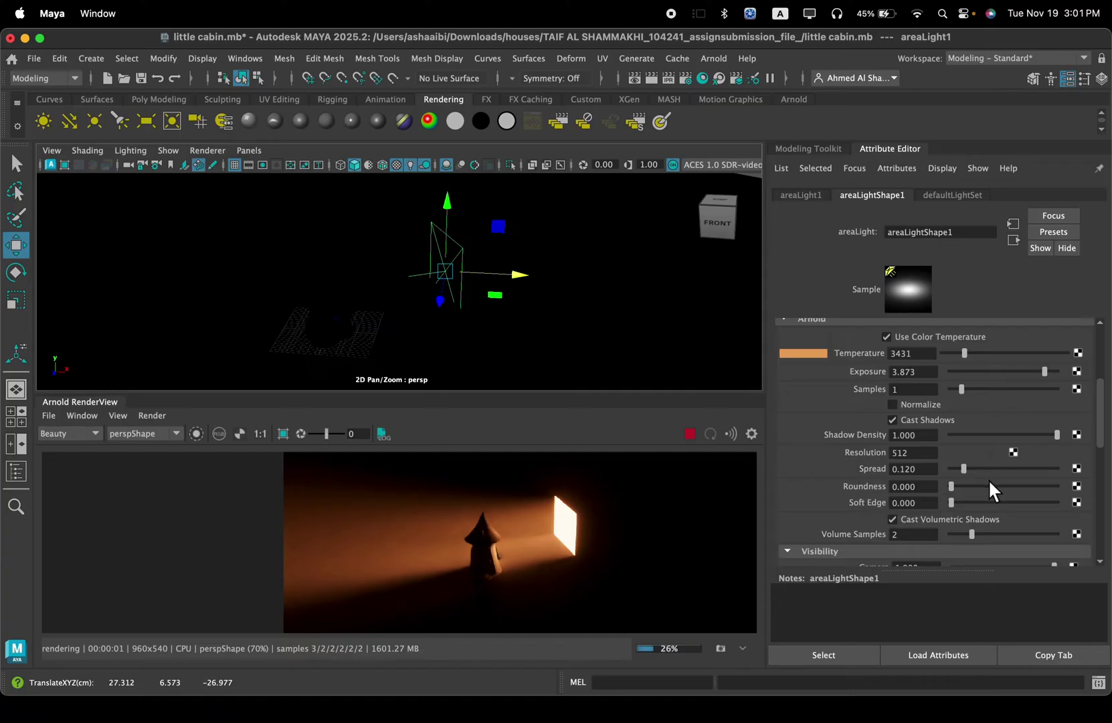
left_click_drag(962, 472, 945, 472)
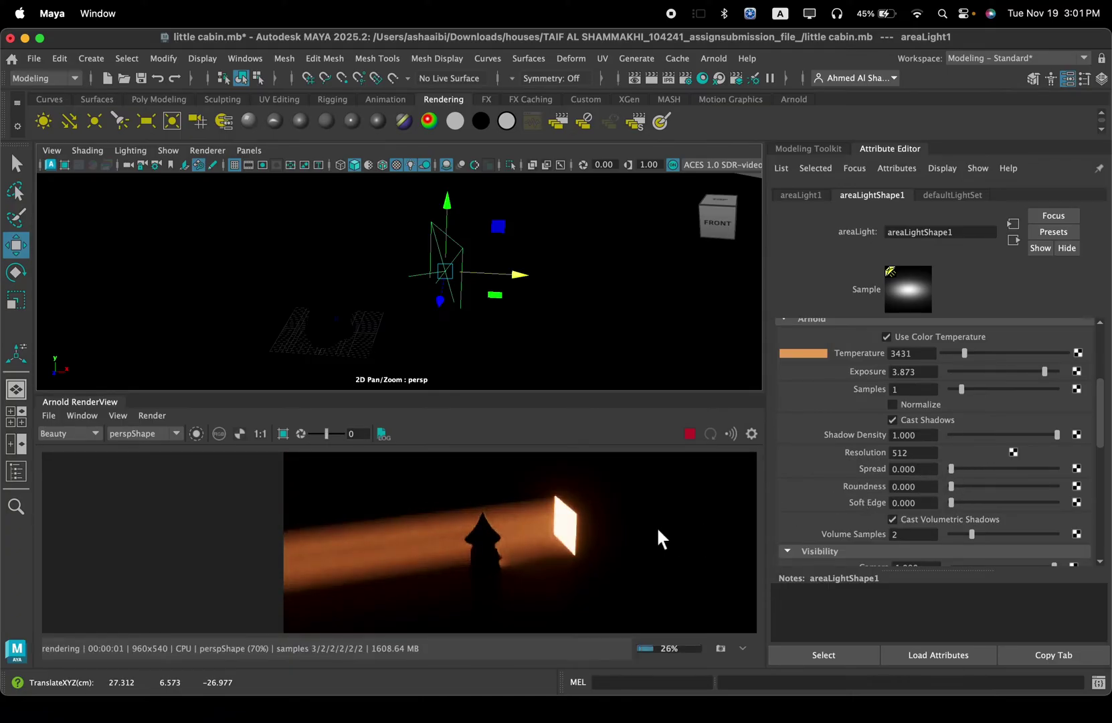
scroll(612, 514, "up", 1)
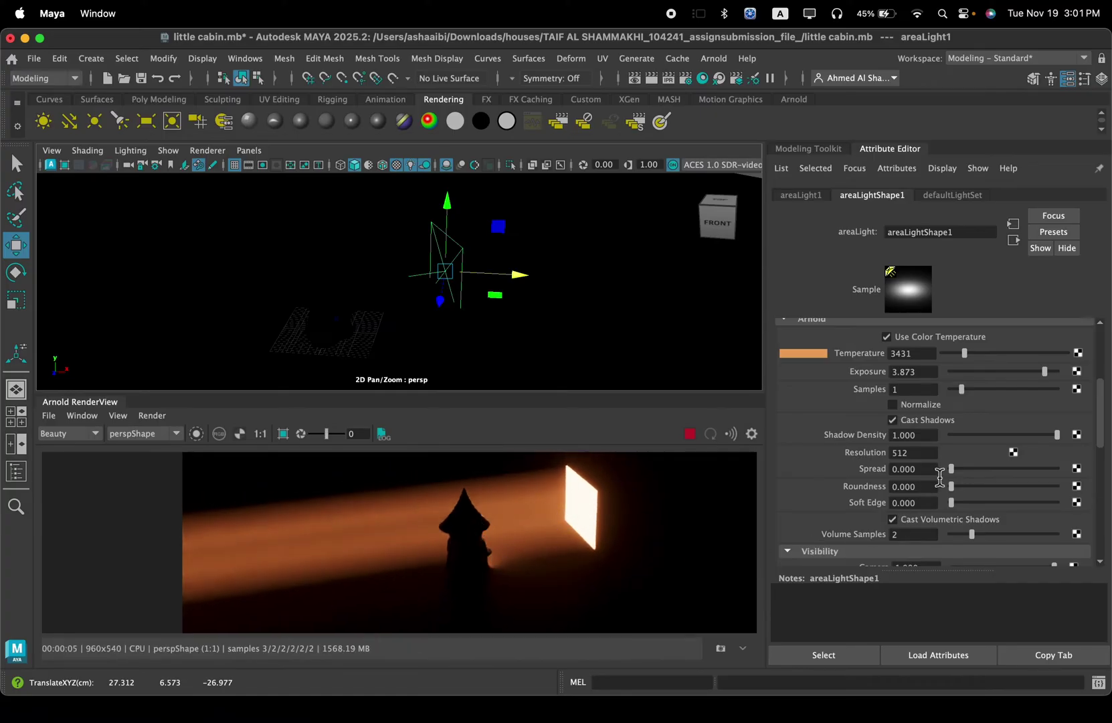
Step: Set the area light's Spread to 0.549 and its Soft Edge to 0.296
left_click_drag(958, 469, 1010, 465)
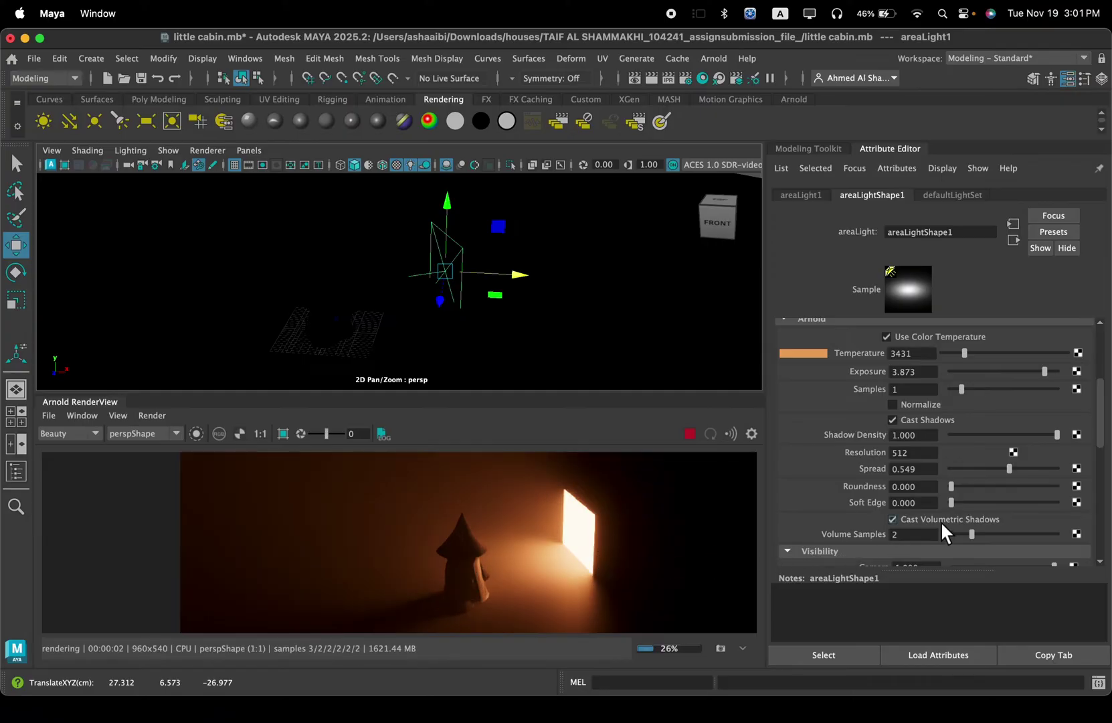
left_click_drag(958, 503, 981, 503)
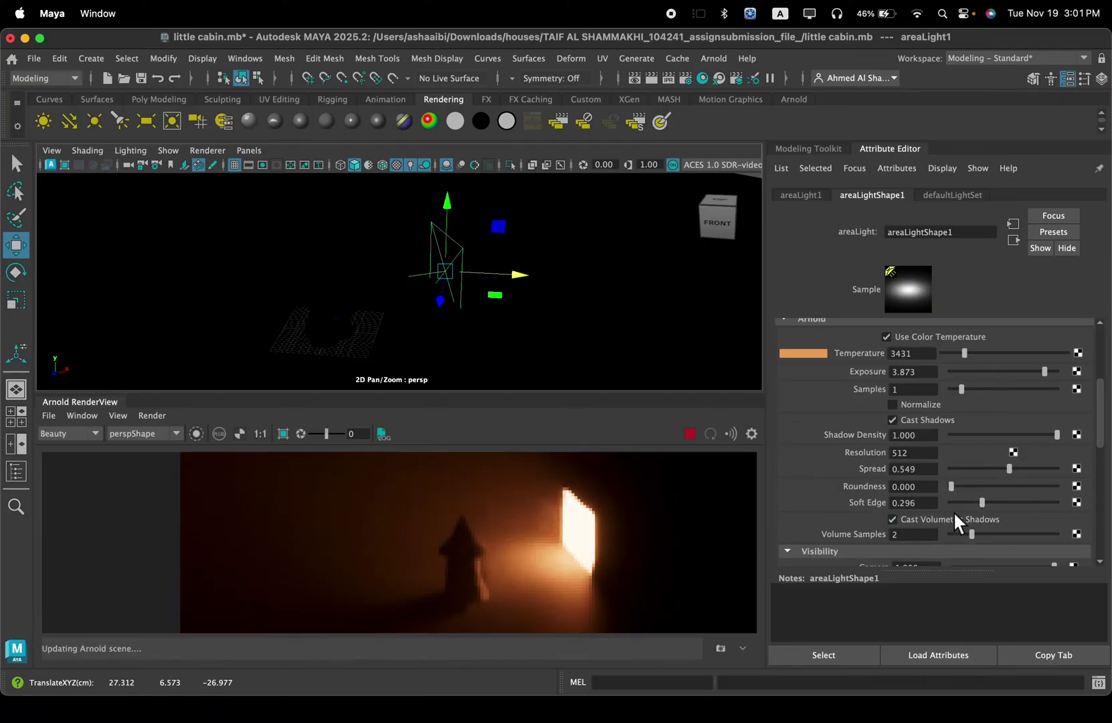
scroll(841, 482, "down", 5)
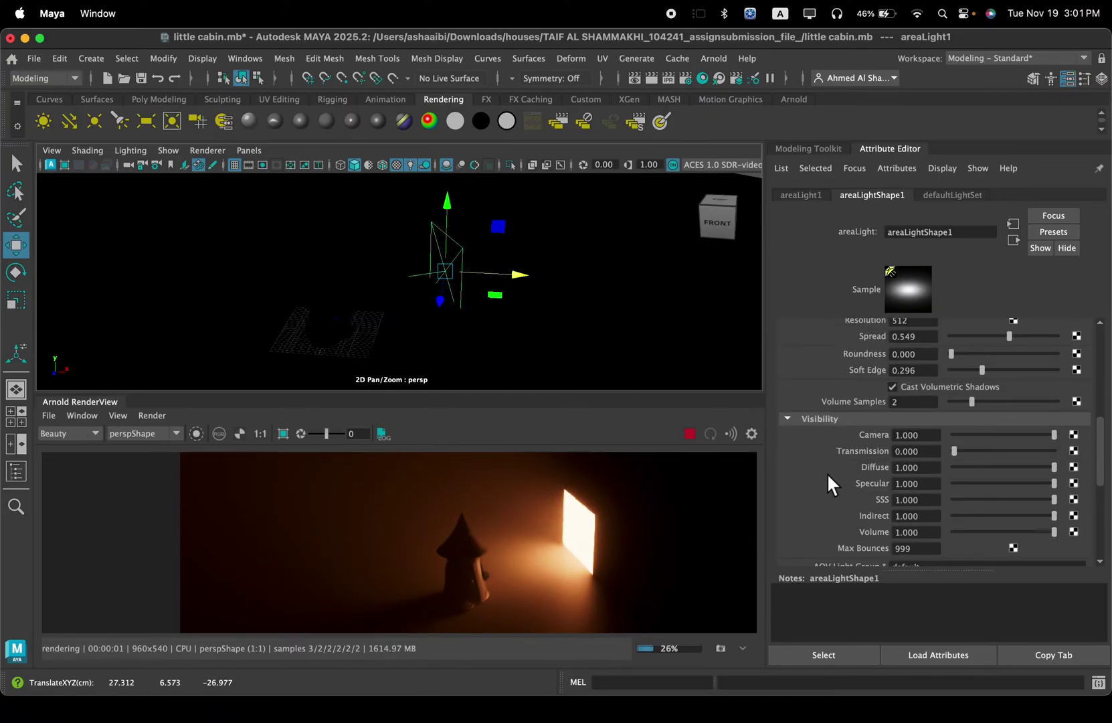
scroll(877, 498, "down", 2)
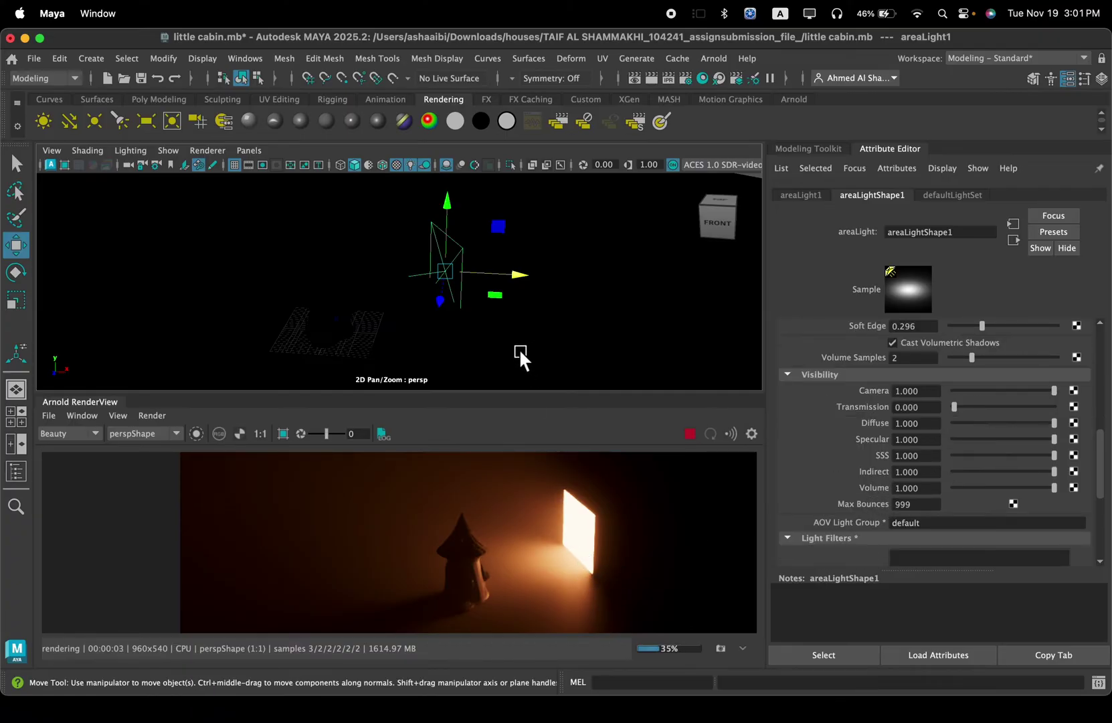
Step: Scale the area light up uniformly and move it along the X axis to 3.959 cm, behind the tower
key("r")
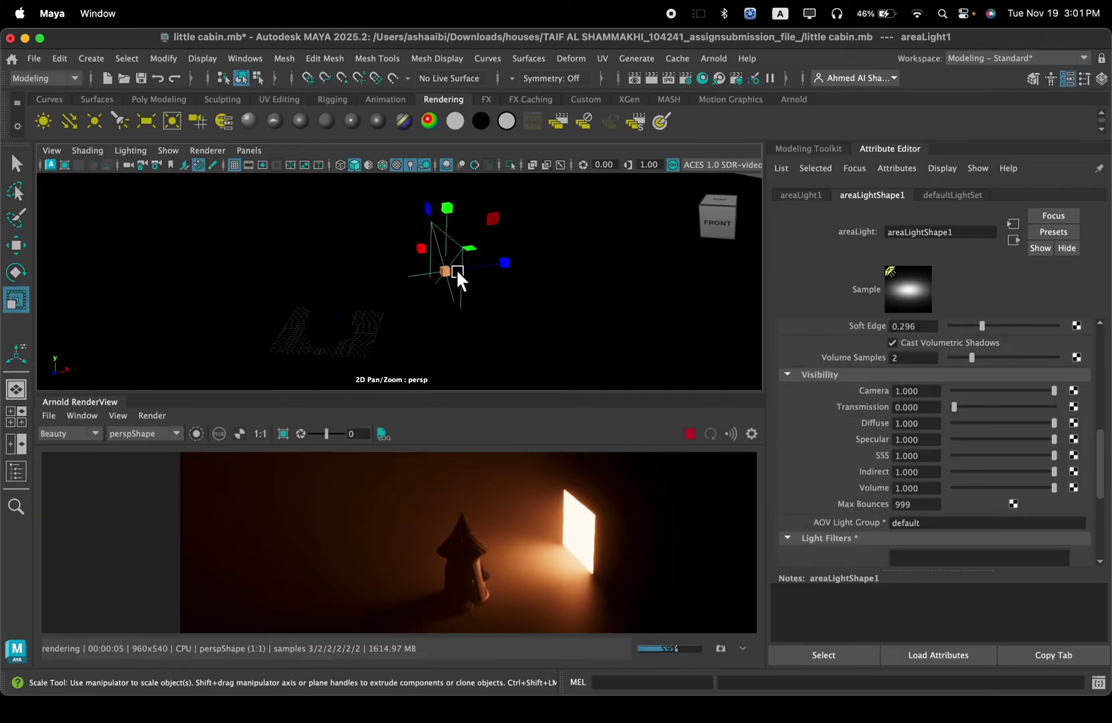
left_click_drag(450, 270, 581, 174)
left_click_drag(539, 266, 560, 245, "alt")
middle_click_drag(556, 245, 637, 277, "alt")
left_click_drag(516, 286, 497, 287, "alt")
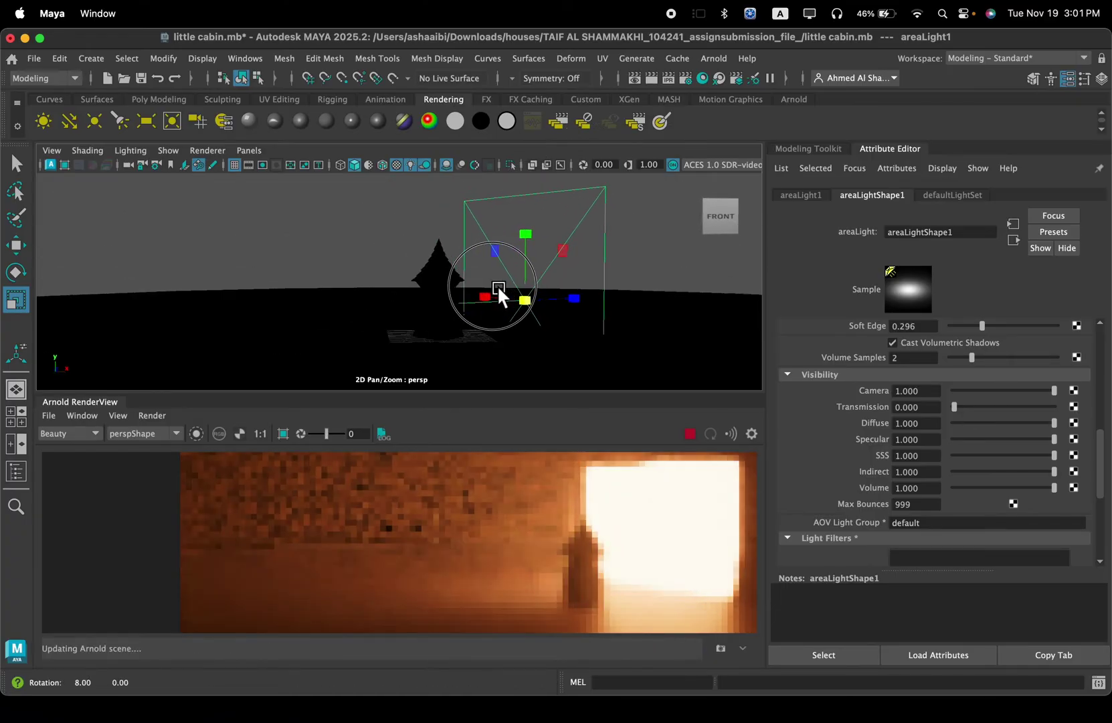
scroll(458, 288, "up", 3)
key("w")
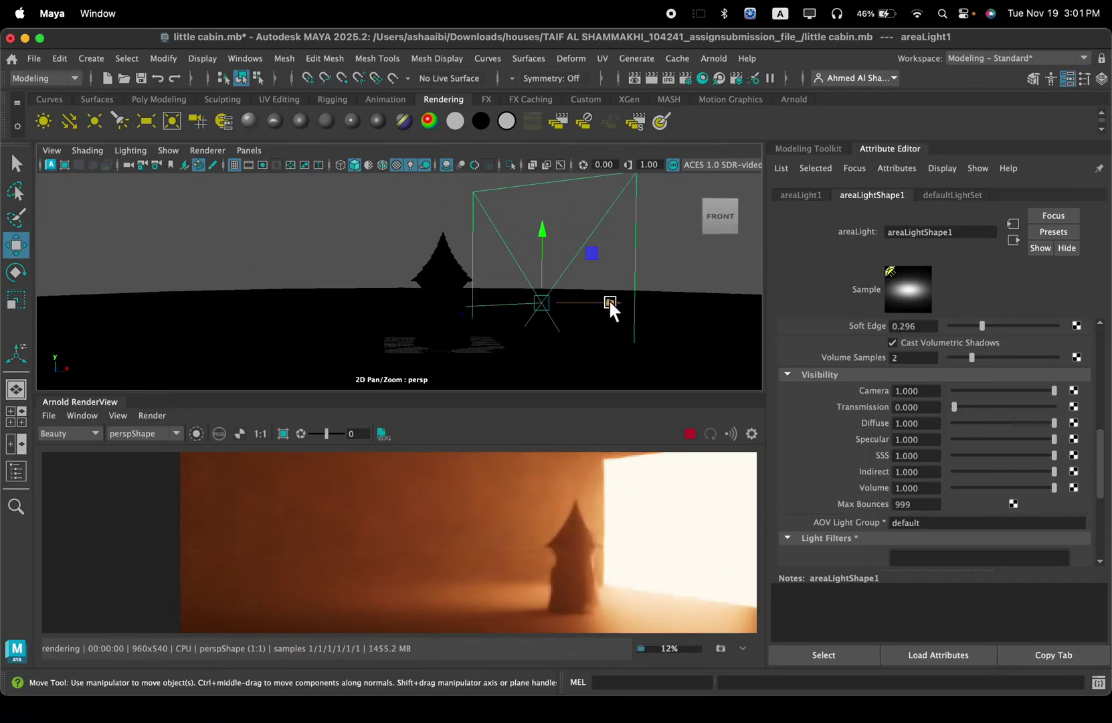
left_click_drag(611, 301, 508, 284)
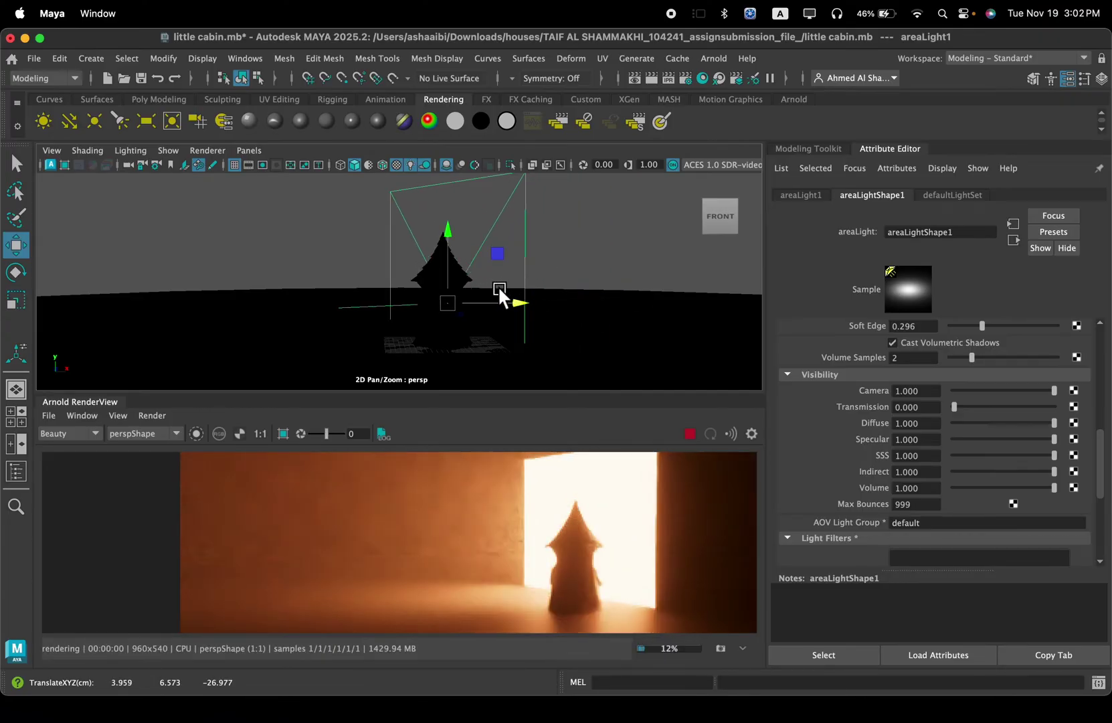
Step: Rotate the area light behind the tower so its panel squarely faces the camera
key("e")
left_click_drag(445, 306, 511, 302)
key("w")
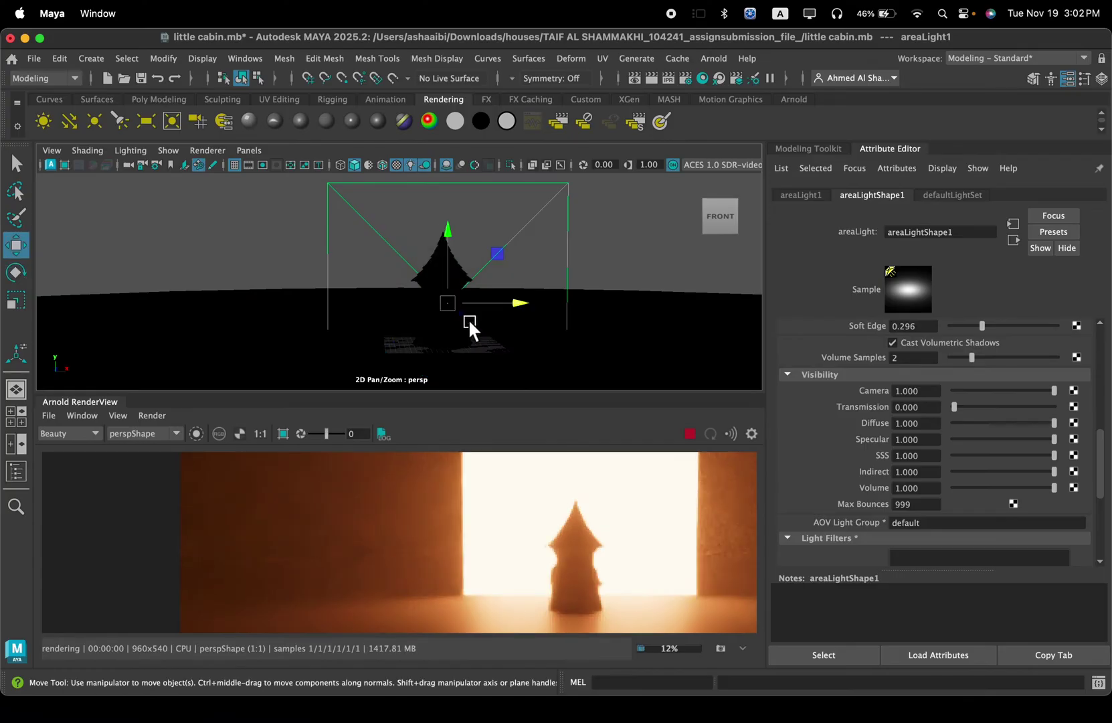
Step: Undo the recent area light changes and redo them to restore its camera-facing placement behind the tower
key("super+z")
key("super+z")
key("super+z")
key("super+z")
key("super+z")
key("super+z")
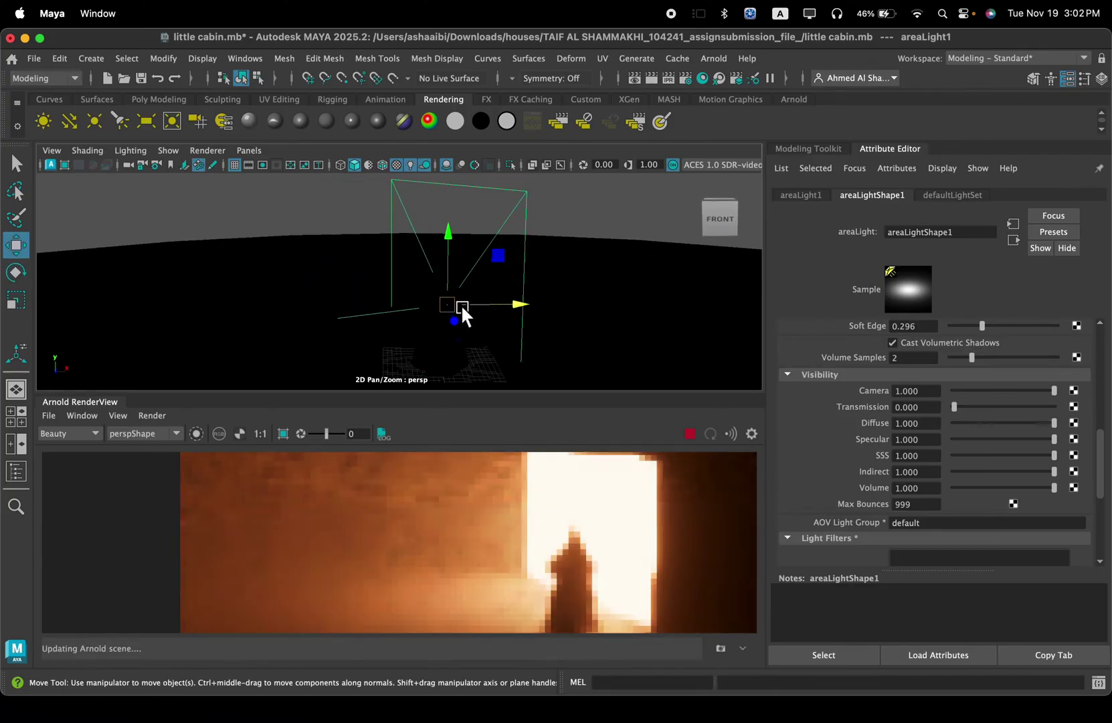
key("super+shift+z")
key("super+shift+z")
key("super+shift+z")
Step: Scale the area light up uniformly until its panel fills the whole background behind the tower in the render
mouse_move(469, 309)
left_mouse_down("alt")
mouse_move(465, 274)
mouse_move(461, 286)
left_mouse_up("alt")
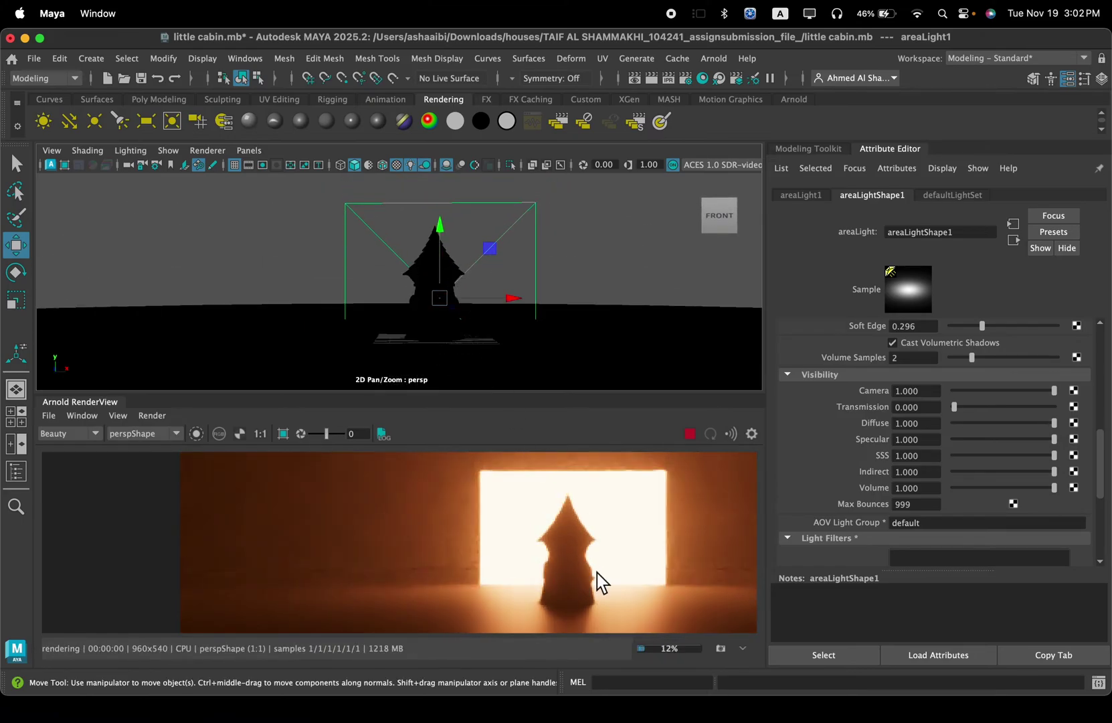
scroll(459, 293, "up", 2)
scroll(583, 538, "down", 2)
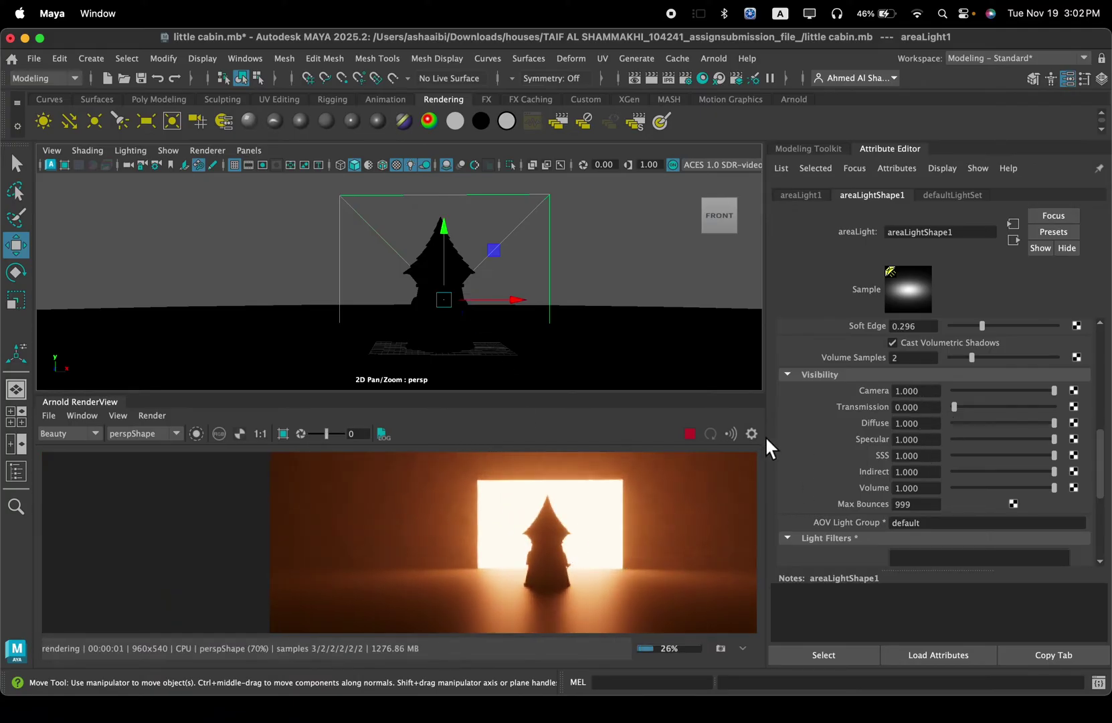
key("r")
left_click_drag(446, 299, 1111, 1)
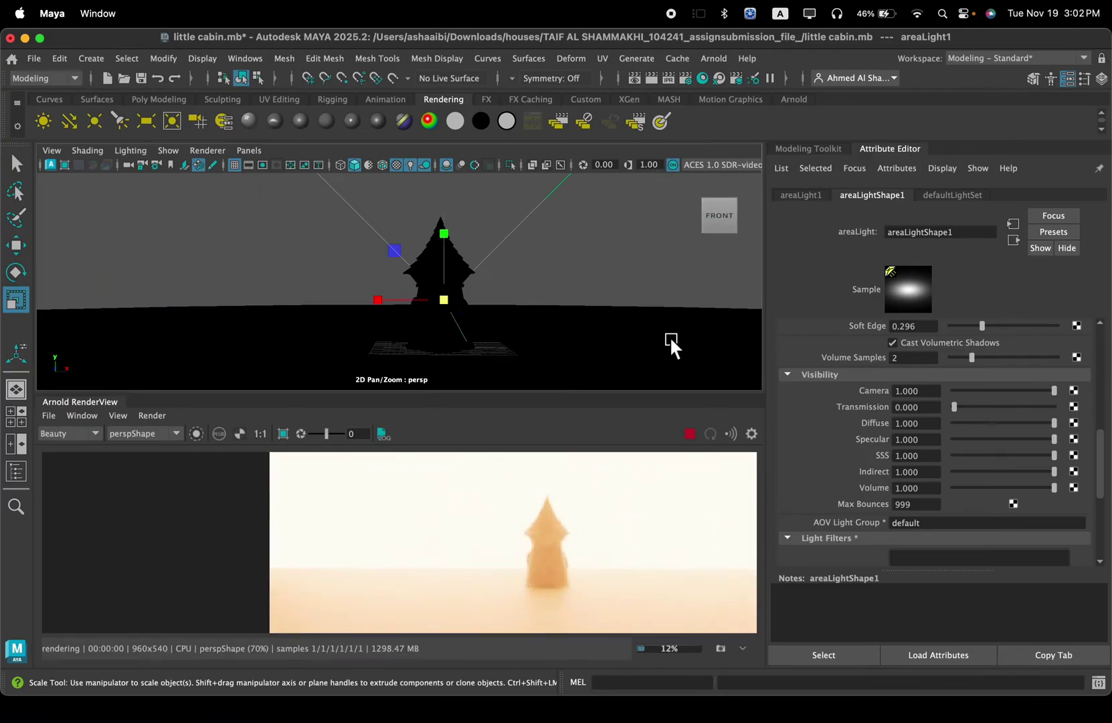
Step: Lower the area light's Exposure to 1.479 and set its Camera visibility to 0.000
scroll(1011, 445, "up", 10)
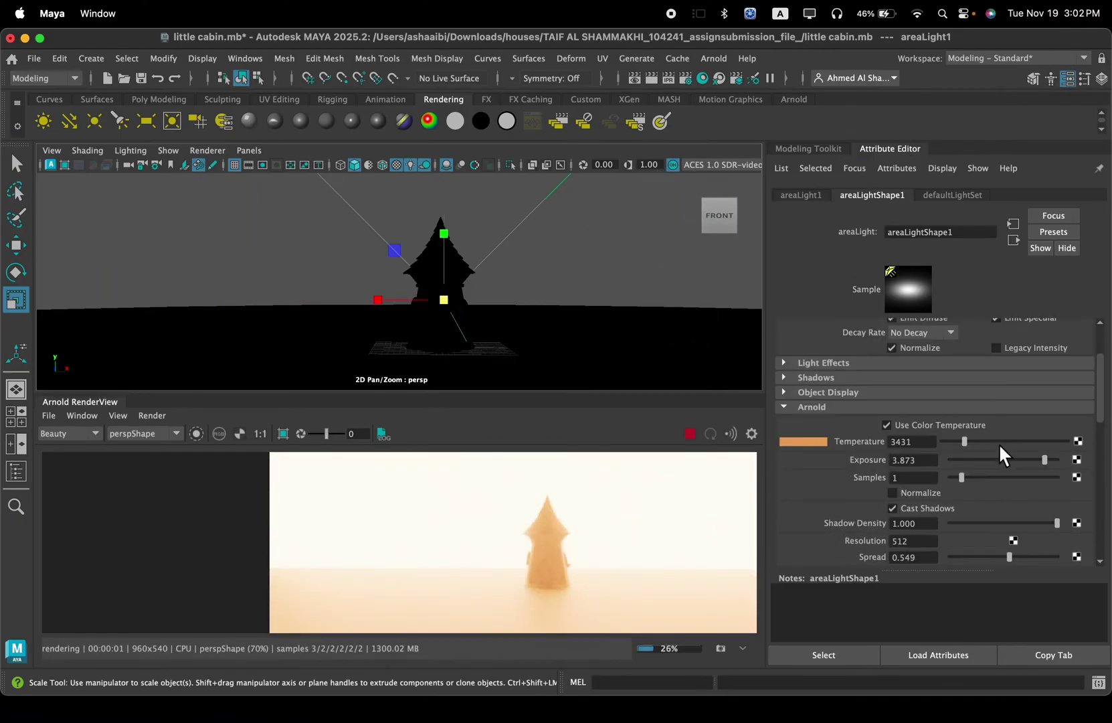
left_click_drag(1026, 459, 1021, 459)
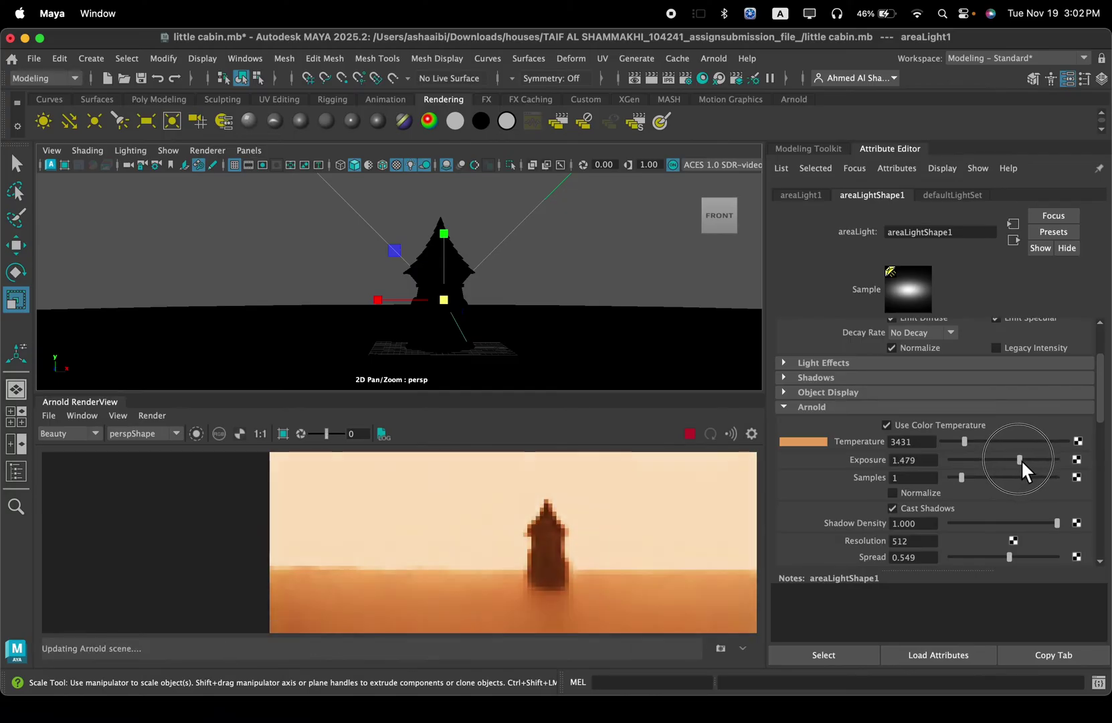
scroll(939, 495, "down", 3)
scroll(940, 495, "down", 3)
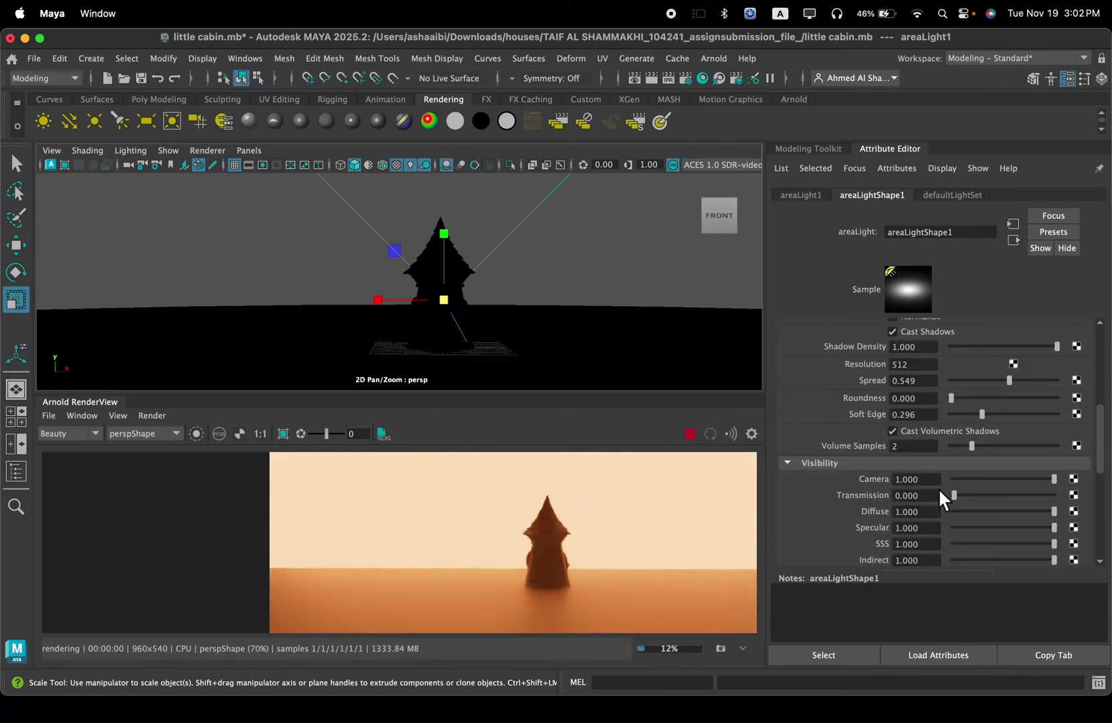
left_click_drag(1016, 483, 930, 481)
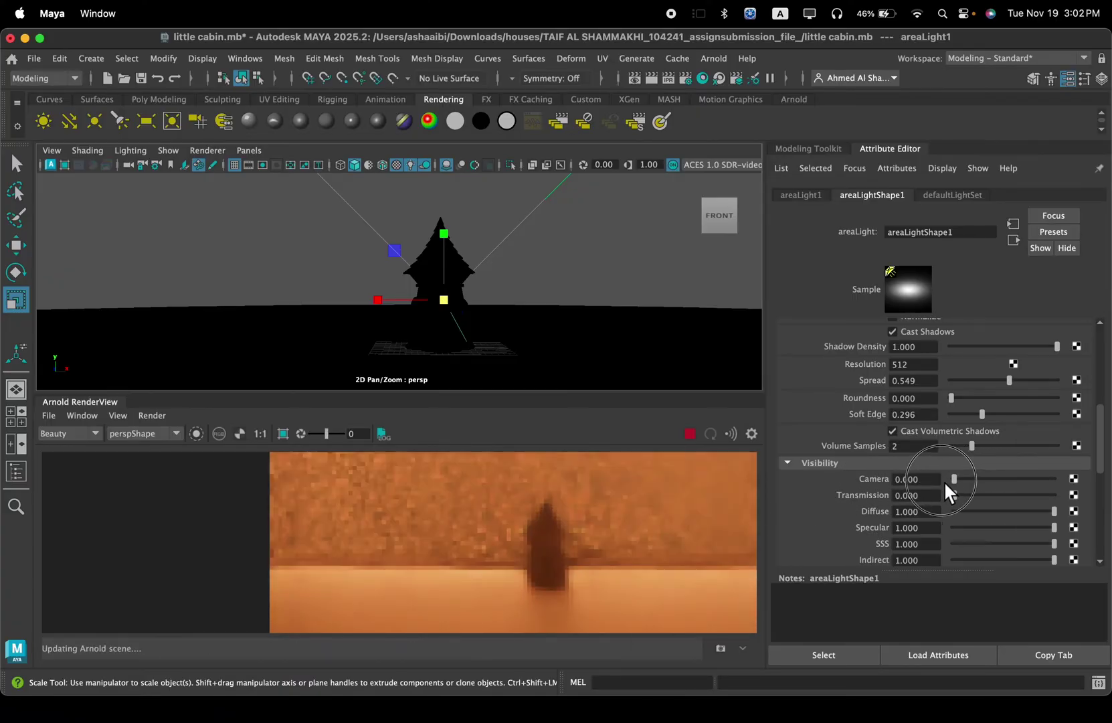
scroll(1004, 524, "up", 5)
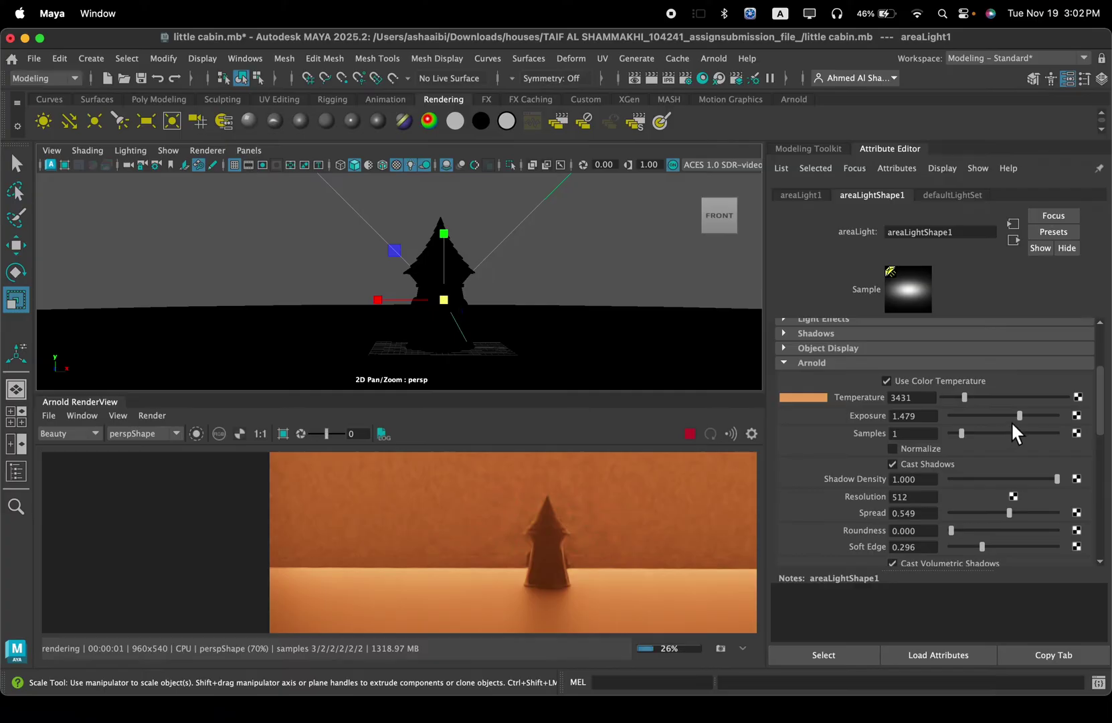
Step: Raise the area light's Exposure slightly to brighten the render
left_click_drag(1035, 417, 1029, 417)
scroll(985, 463, "down", 6)
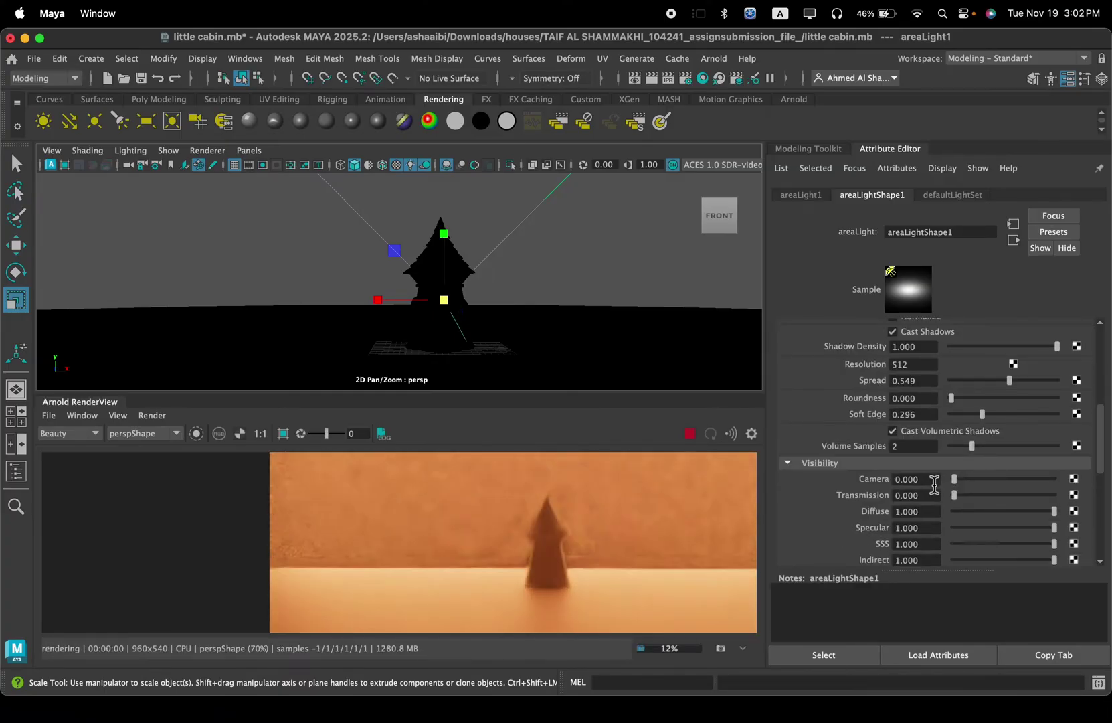
scroll(944, 512, "up", 3)
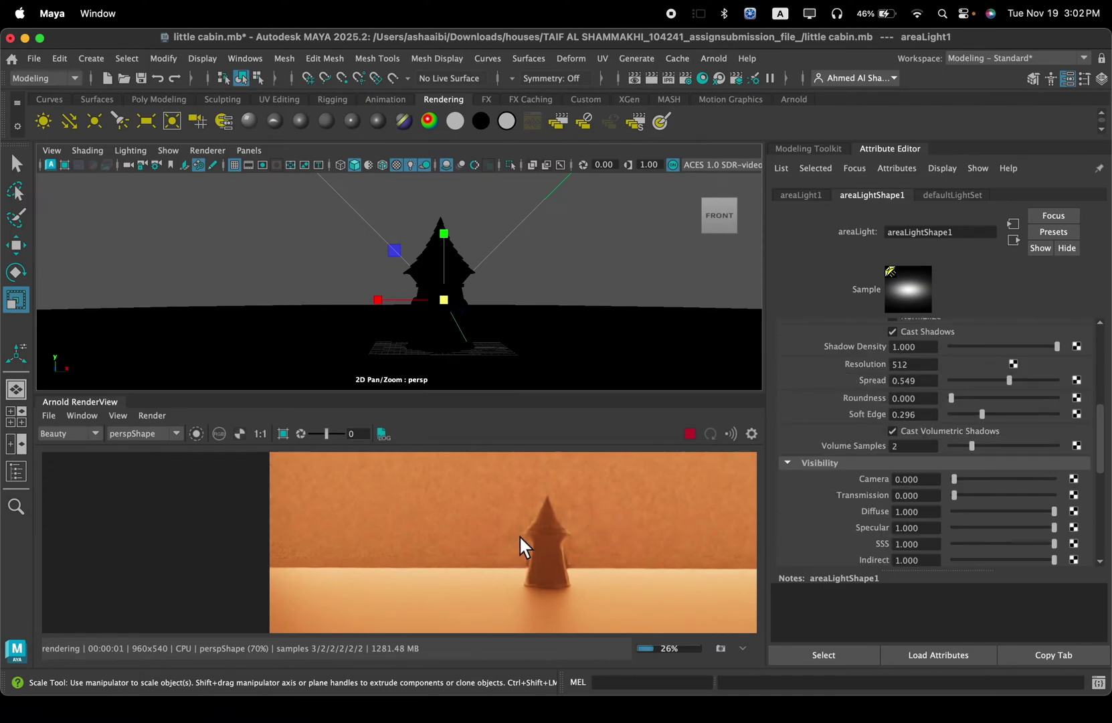
Step: Examine the backlit tower and its surroundings in the Arnold render while the area light is hidden from the camera
scroll(516, 536, "up", 1)
scroll(609, 522, "down", 1)
left_click_drag(582, 533, 548, 522)
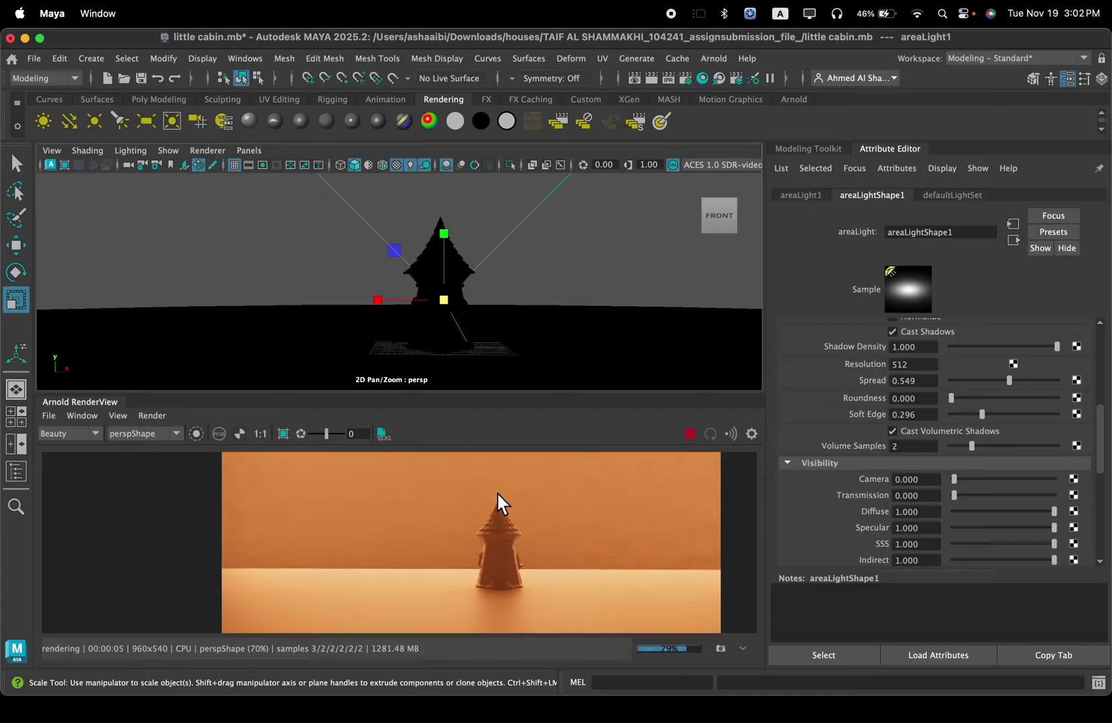
scroll(574, 498, "down", 1)
scroll(518, 522, "up", 2)
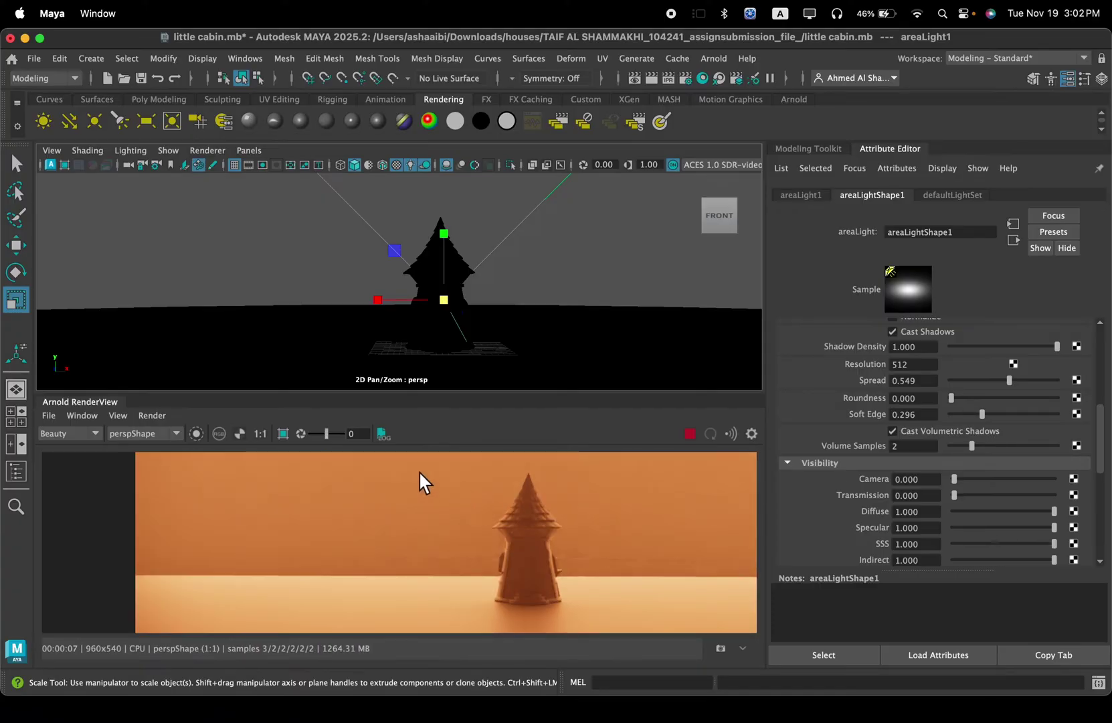
scroll(593, 486, "down", 1)
left_click_drag(569, 509, 539, 519)
scroll(537, 523, "up", 2)
scroll(561, 520, "down", 1)
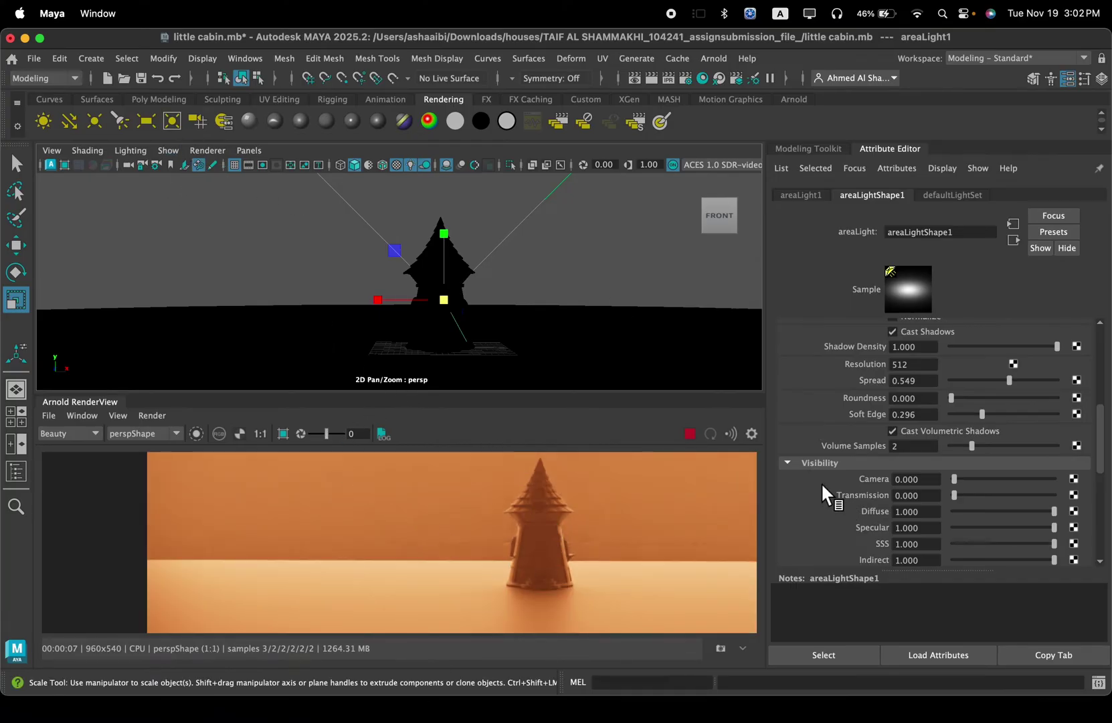
Step: Set the area light's Camera visibility to 1.000
scroll(992, 509, "down", 4)
scroll(945, 435, "up", 2)
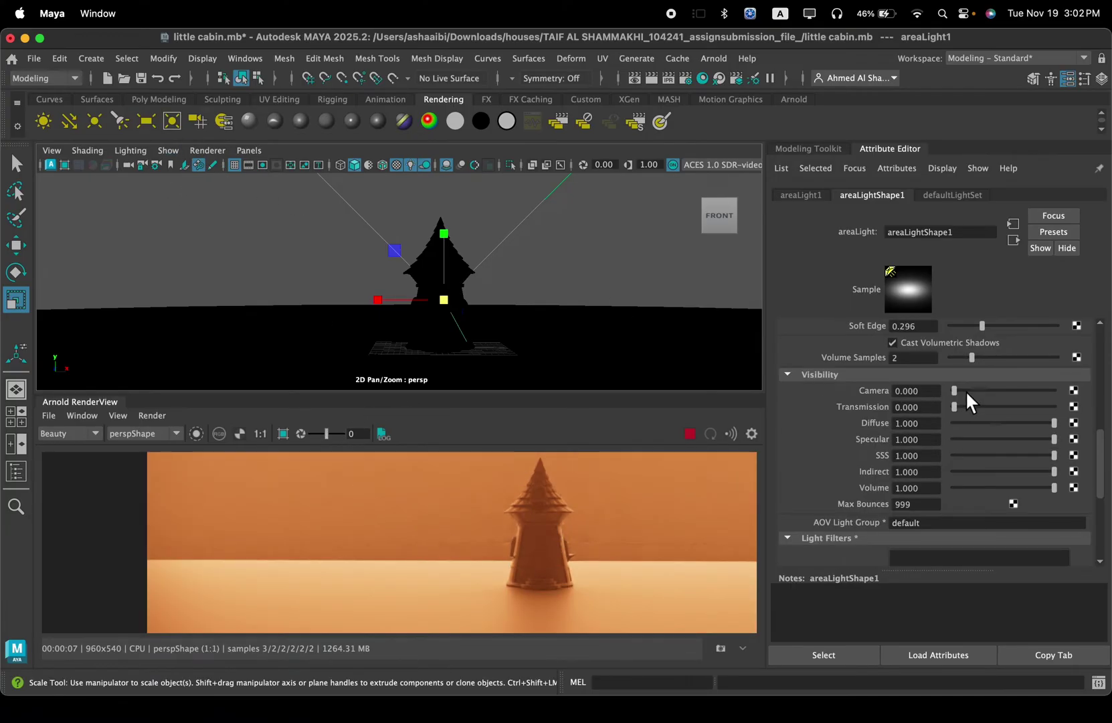
left_click_drag(956, 391, 1078, 396)
scroll(631, 528, "down", 5)
middle_click_drag(622, 530, 599, 537)
Step: Frame the tower closer in the perspective camera against the area light's panel and bring up the Arnold tool set
scroll(451, 291, "up", 5)
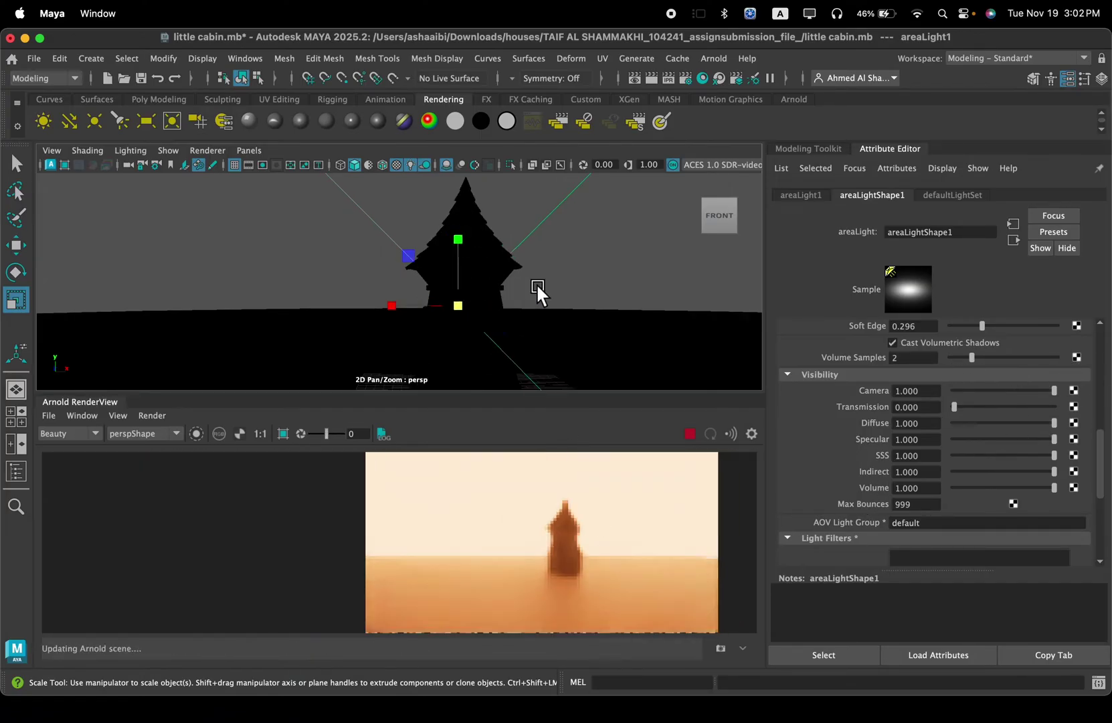
scroll(526, 284, "up", 5)
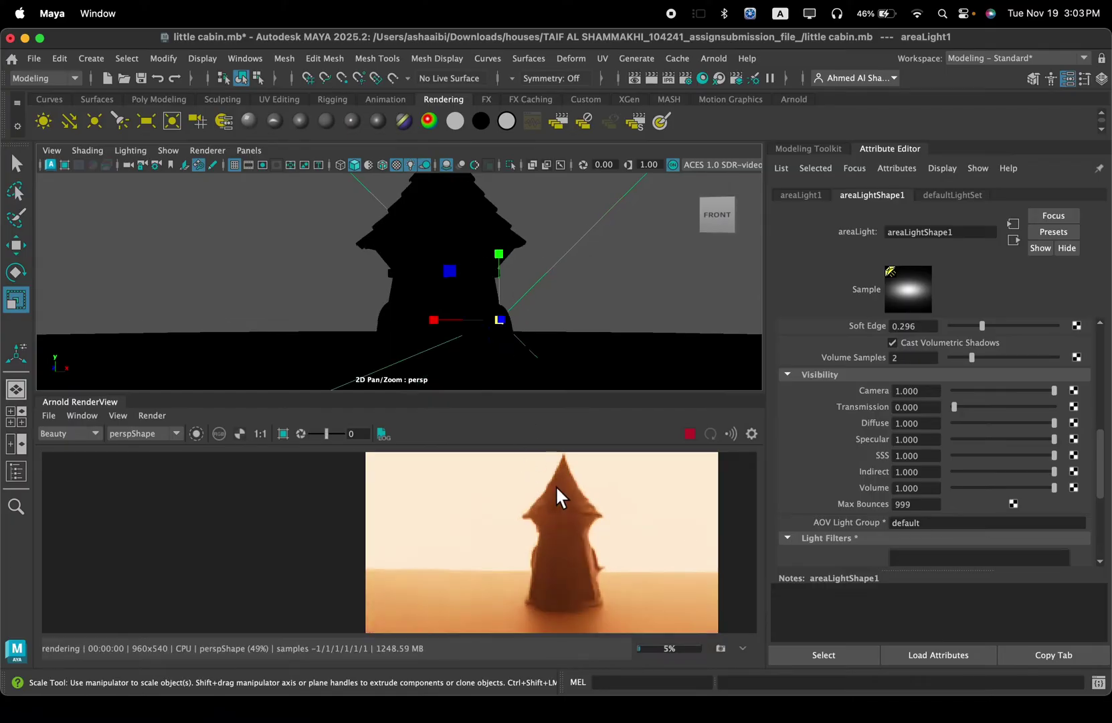
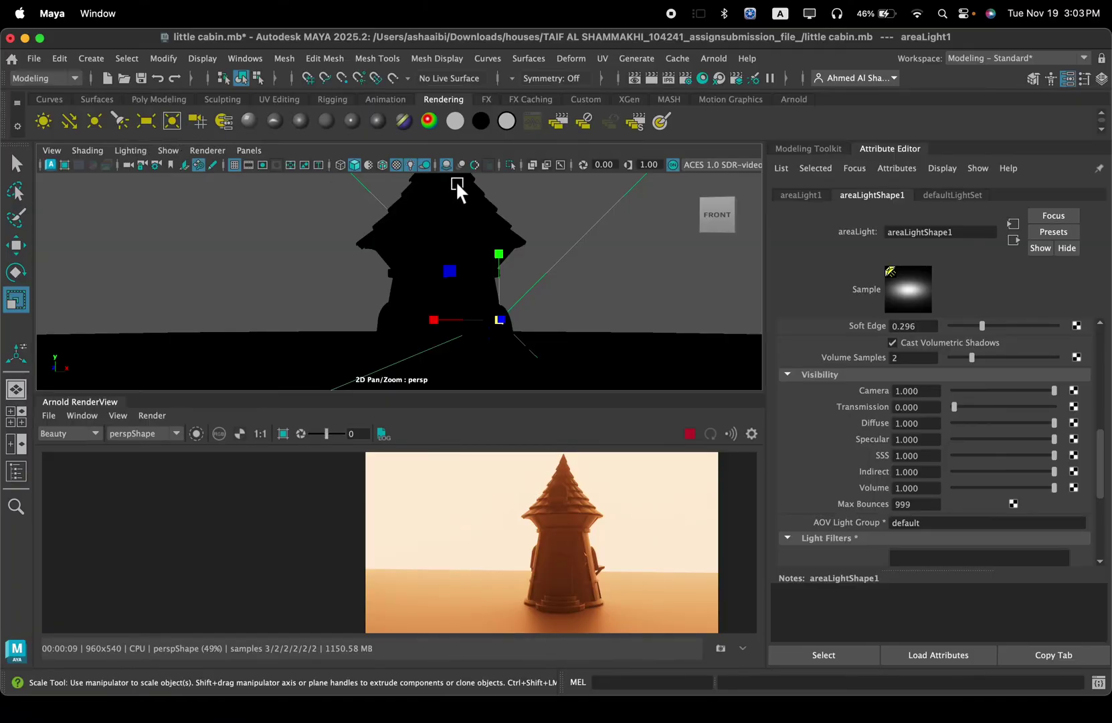
left_click(544, 271, "alt")
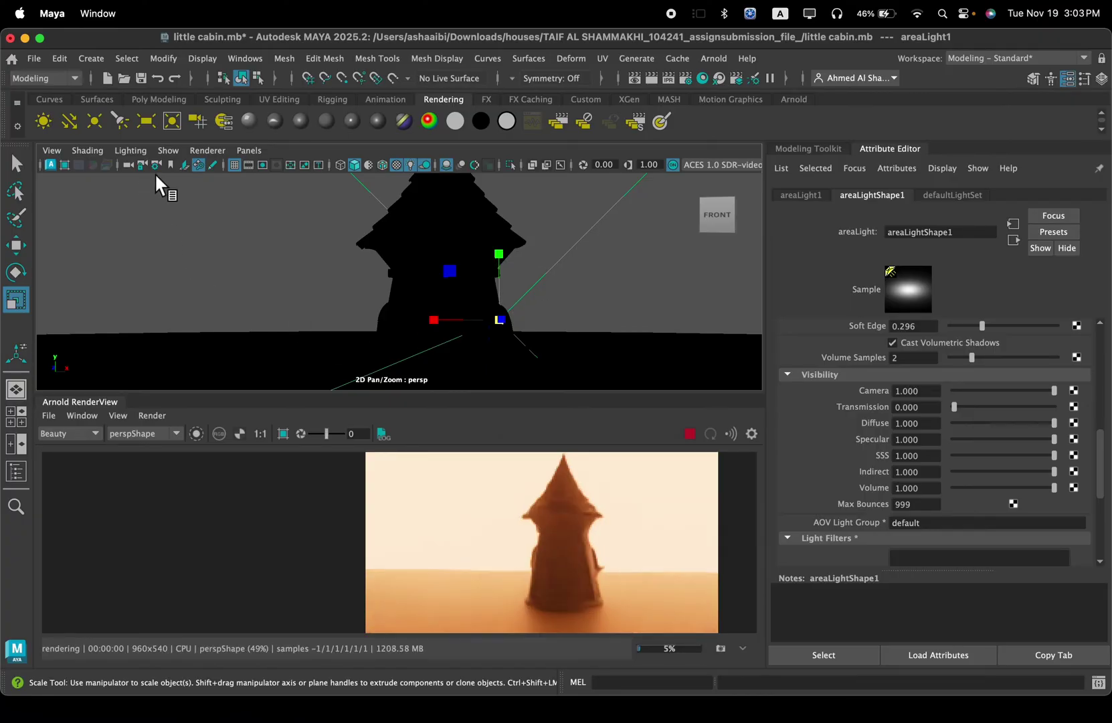
scroll(510, 328, "down", 3)
left_click_drag(509, 326, 501, 322, "alt")
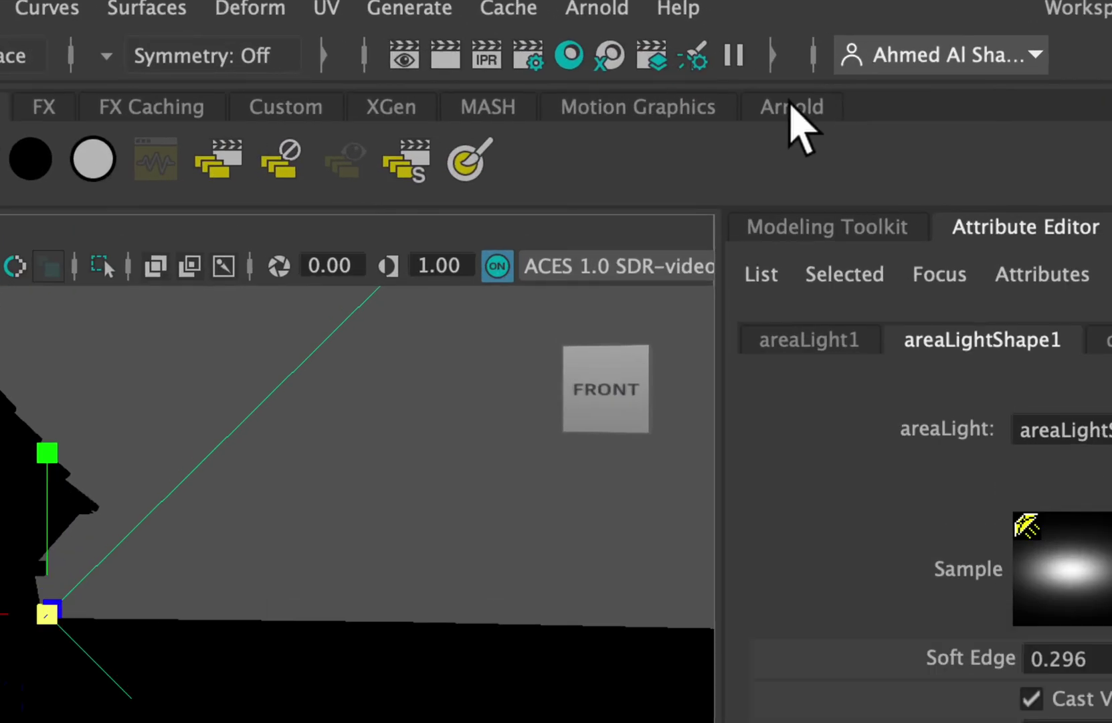
left_click(785, 109)
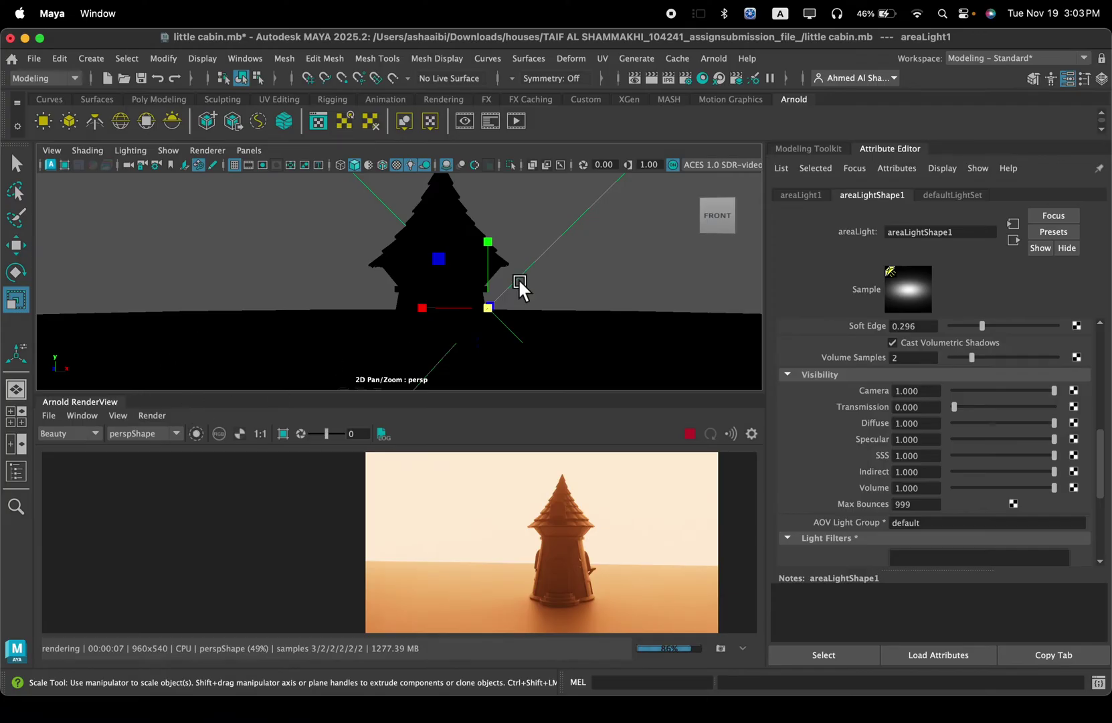
Step: Delete areaLight1 from the scene using the Outliner
left_click(16, 472)
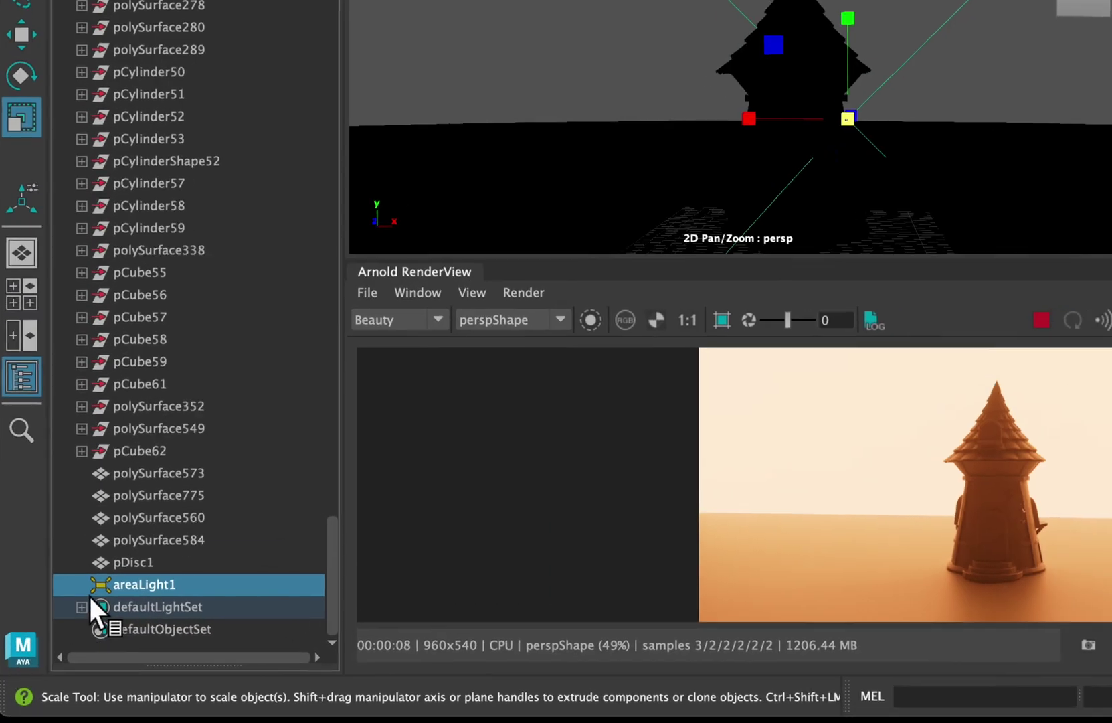
key("Delete")
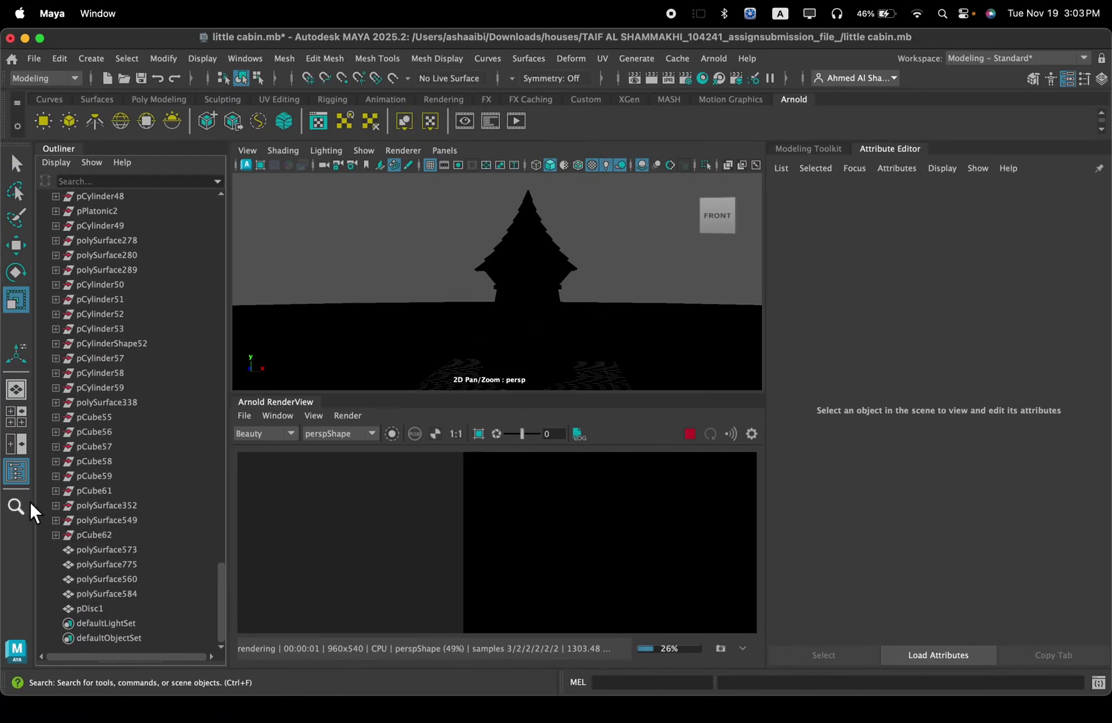
left_click(15, 478)
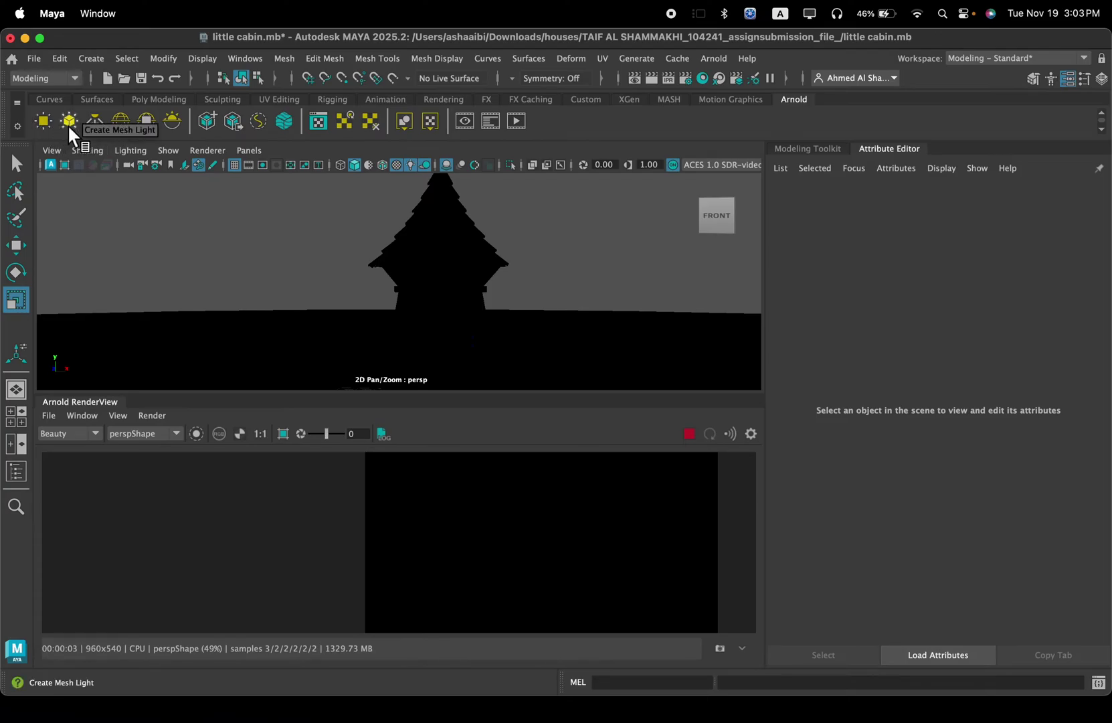
Step: Create an Arnold skydome light and frame the whole tower in the perspective view and render
left_click(121, 126)
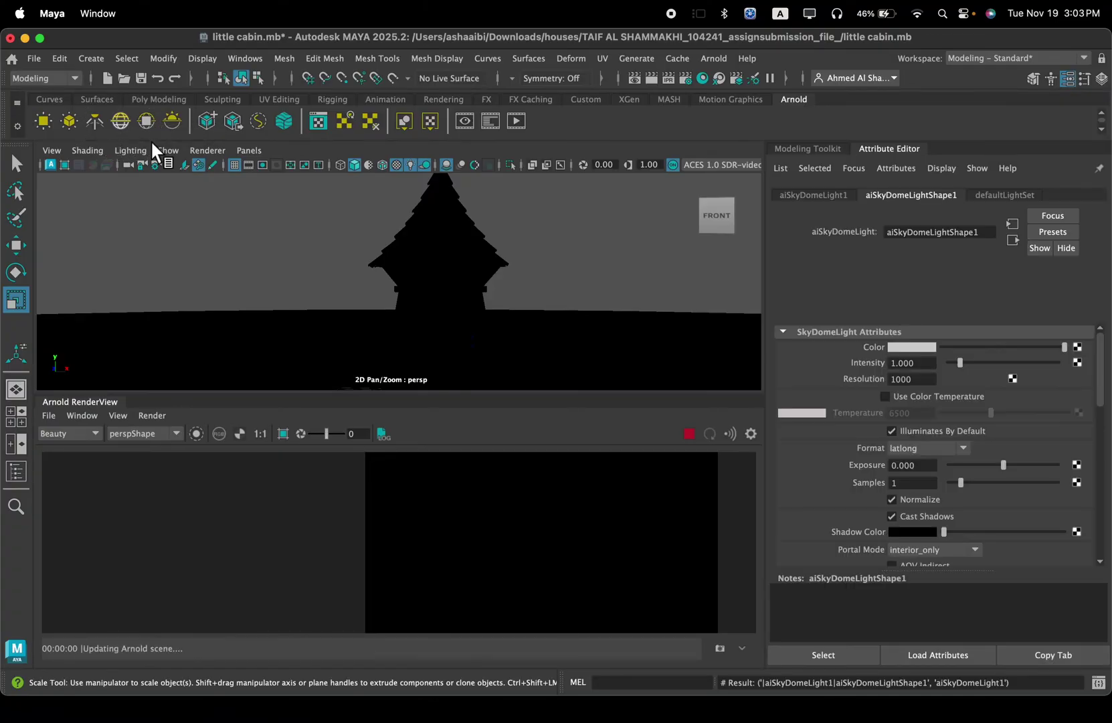
left_click_drag(309, 267, 323, 263, "alt")
middle_click_drag(323, 262, 329, 246, "alt")
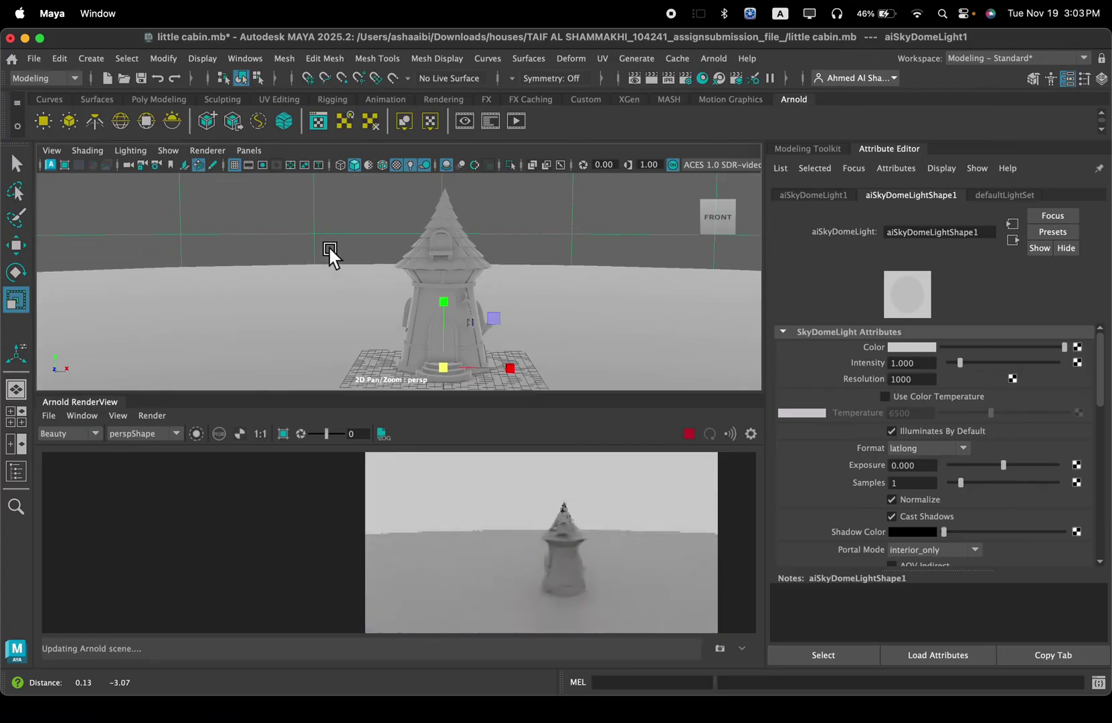
scroll(406, 306, "up", 1)
scroll(410, 305, "down", 3)
scroll(413, 307, "up", 3)
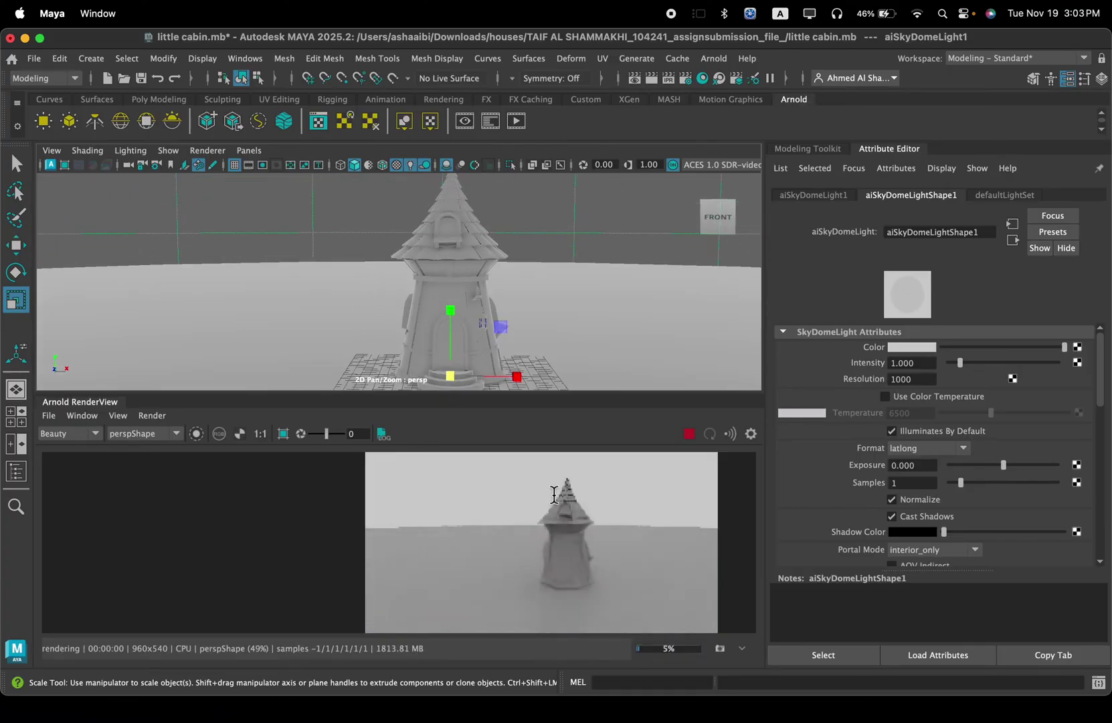
left_click_drag(504, 331, 512, 346, "alt")
middle_click_drag(527, 321, 444, 321, "alt")
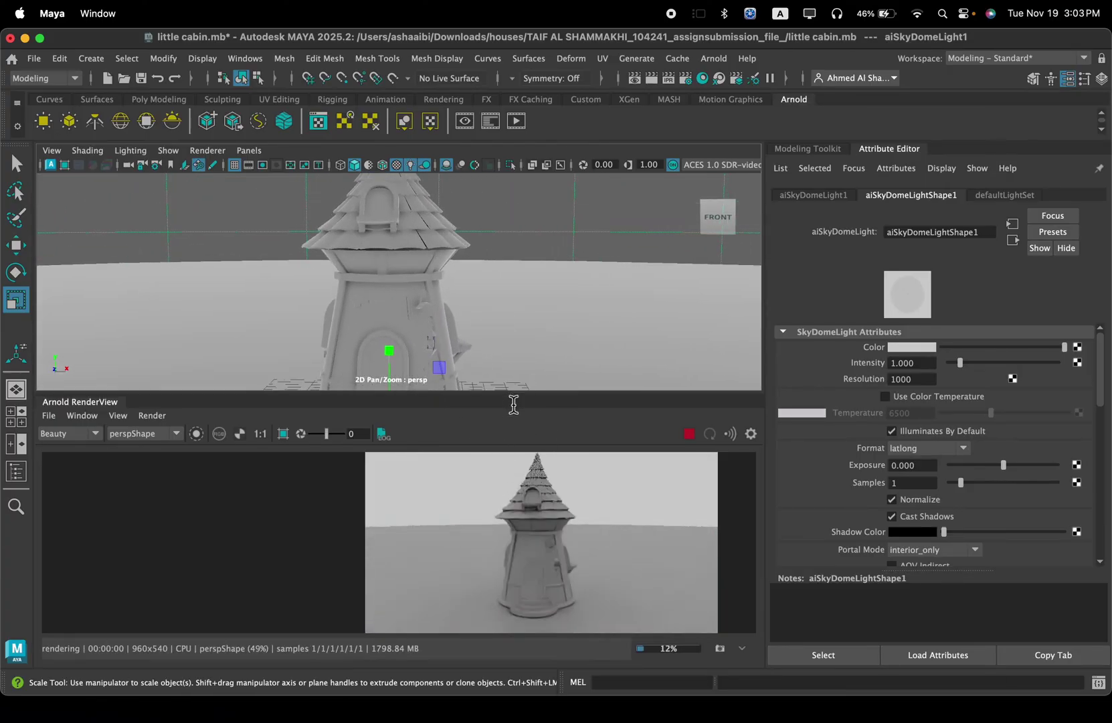
scroll(483, 514, "down", 3)
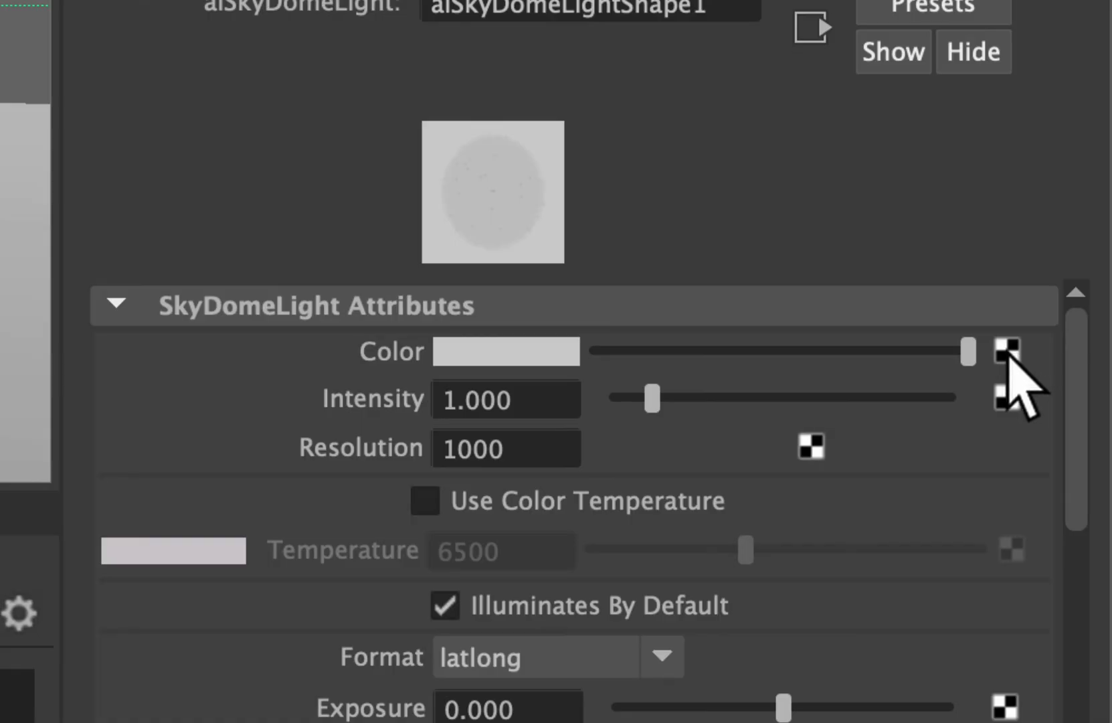
Step: Map a File texture to the skydome light's color and start browsing for its image
left_click(1008, 350)
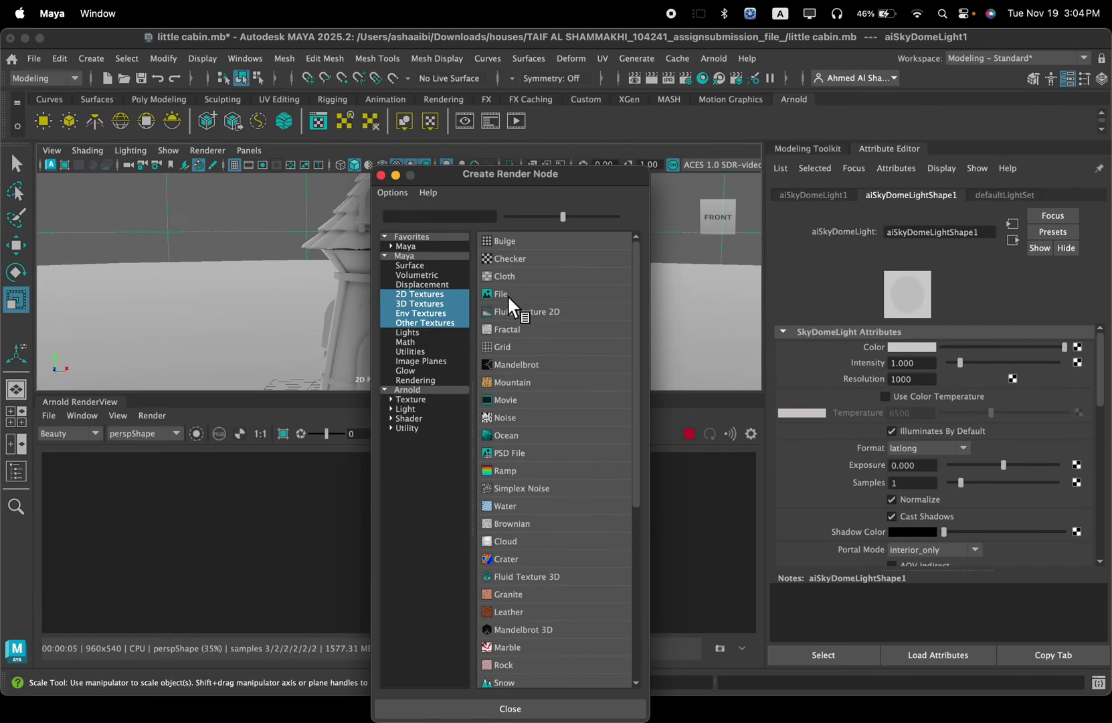
left_click(539, 293)
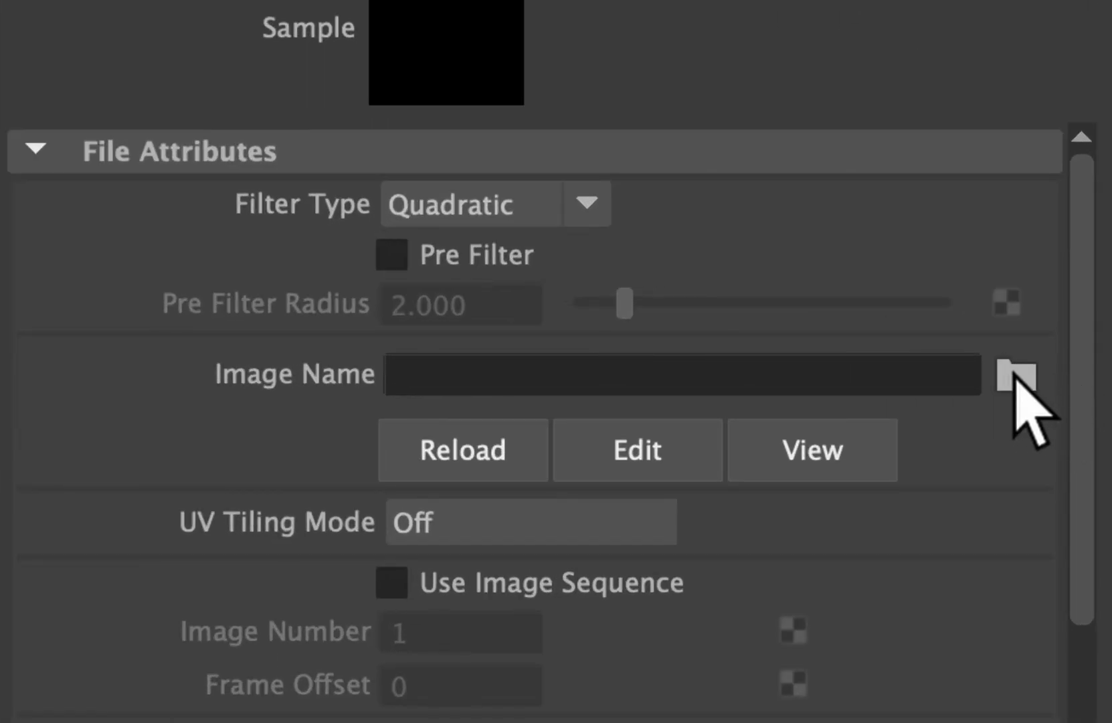
left_click(1016, 378)
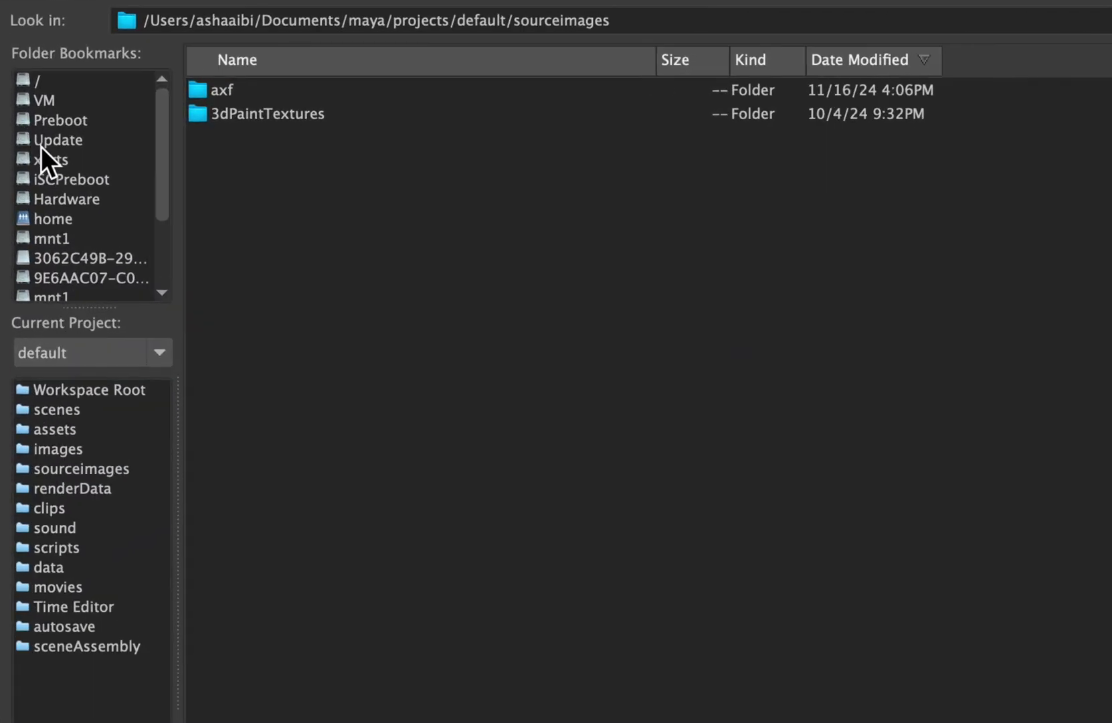
Step: Bookmark the HDRIs folder found in Documents/Maya Projects and open it from the bookmarks
scroll(40, 133, "down", 3)
left_click(71, 257)
double_click(267, 525)
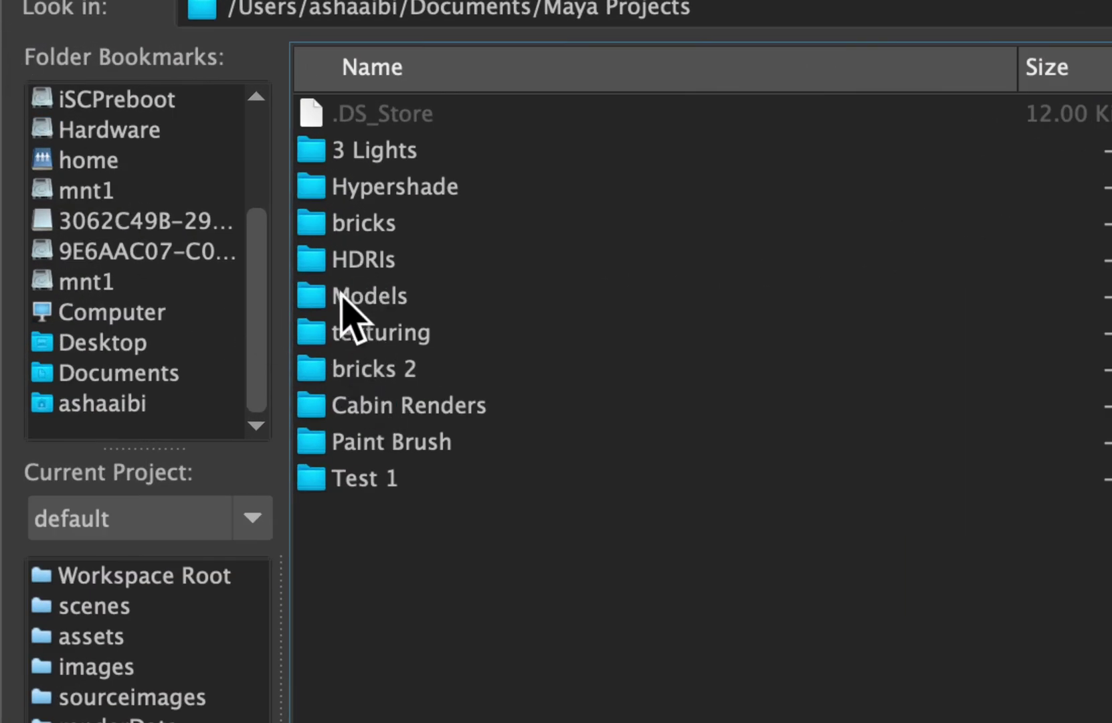
left_click(356, 261)
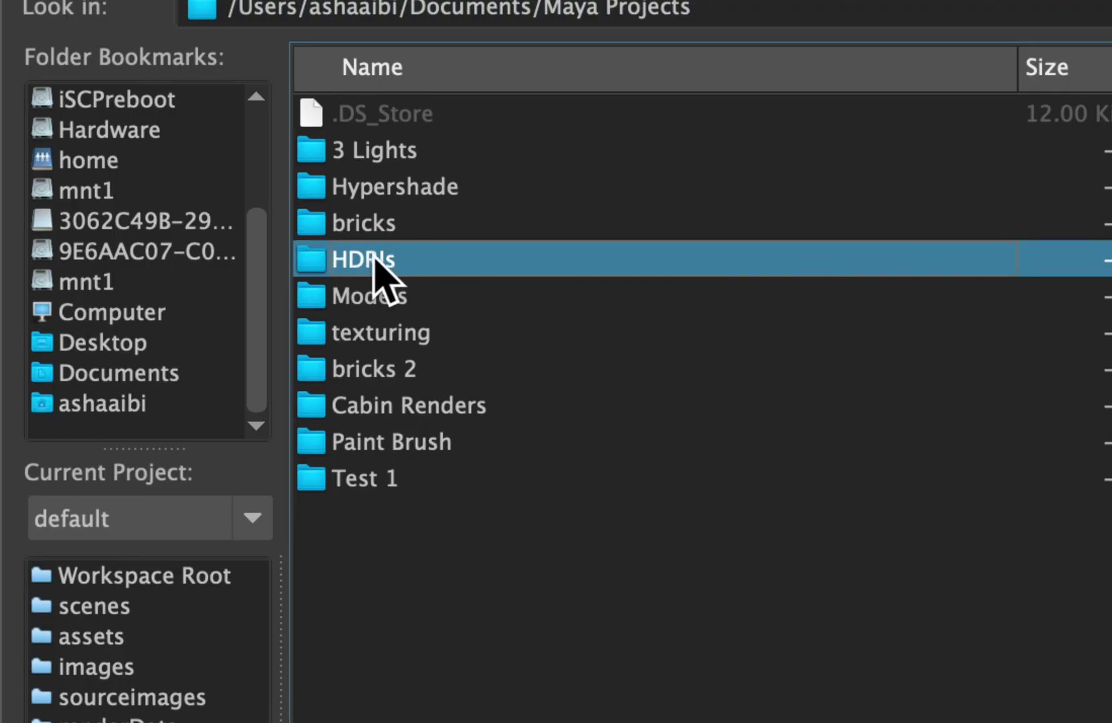
left_click_drag(389, 257, 134, 99)
scroll(125, 173, "up", 3)
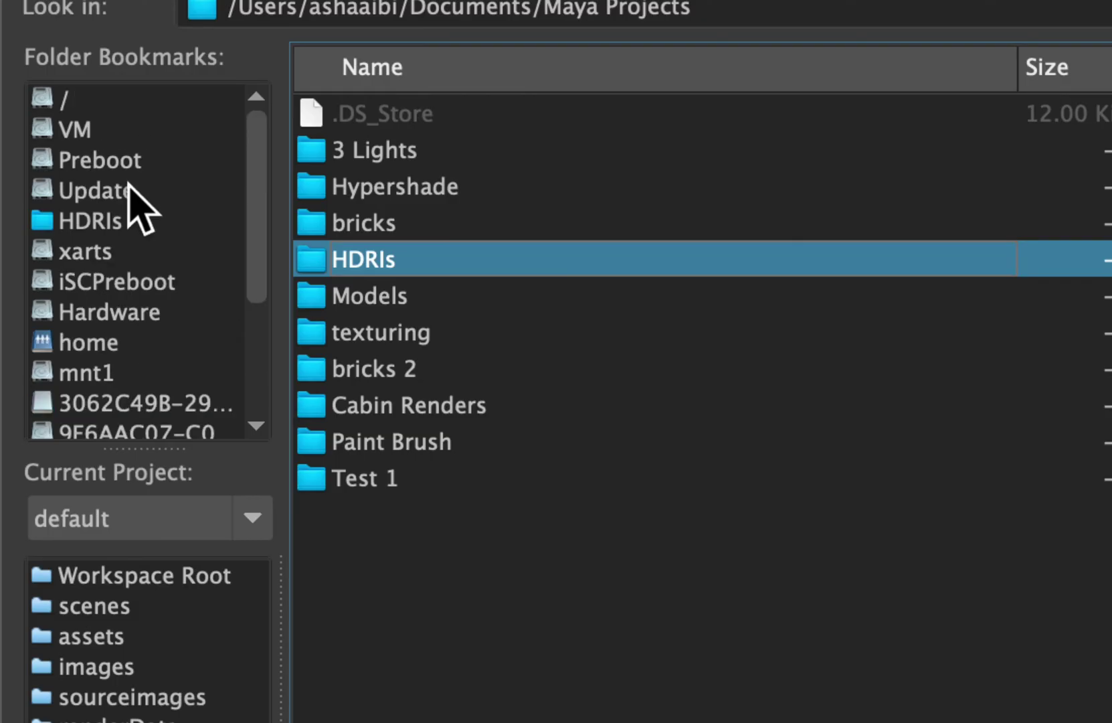
left_click(88, 221)
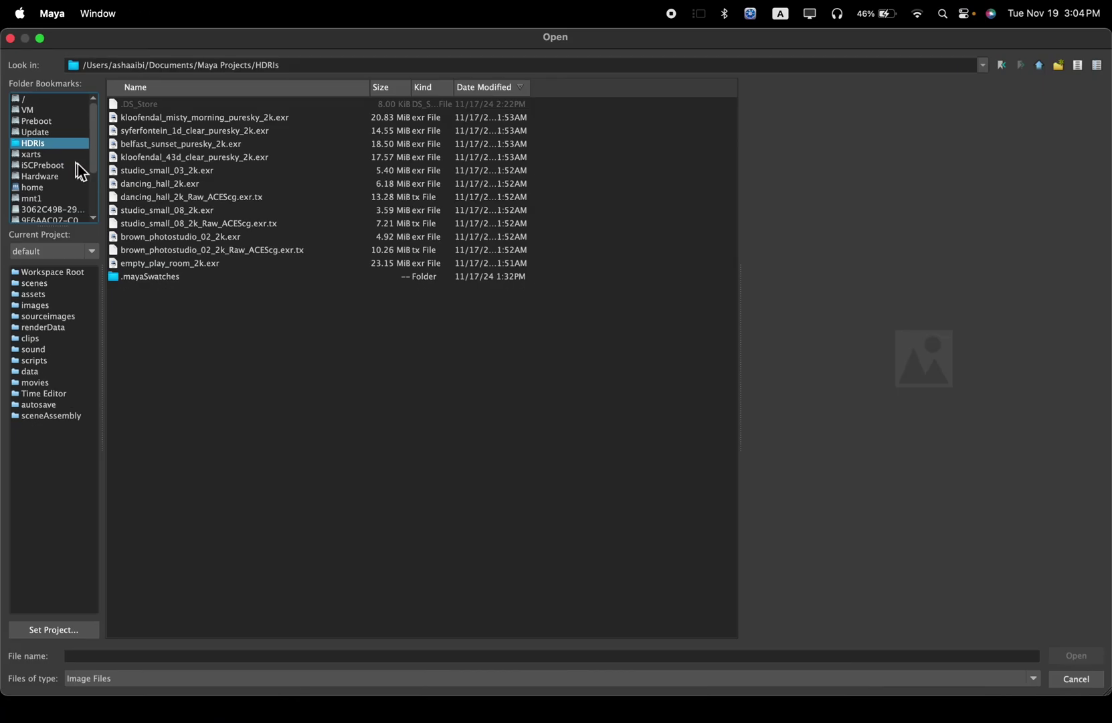
Step: Preview the sky HDRIs and load syferfontein_1d_clear_puresky_2k.exr as the texture image
left_click(210, 117)
left_click(206, 131)
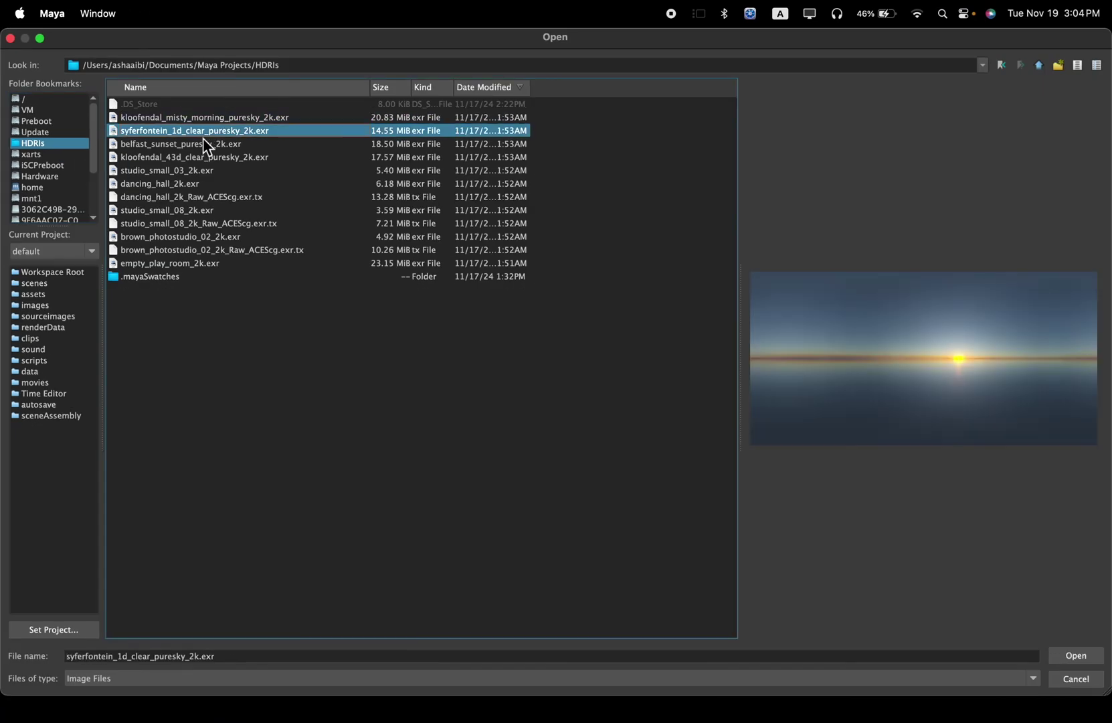
left_click(204, 141)
left_click(204, 131)
left_click(1075, 657)
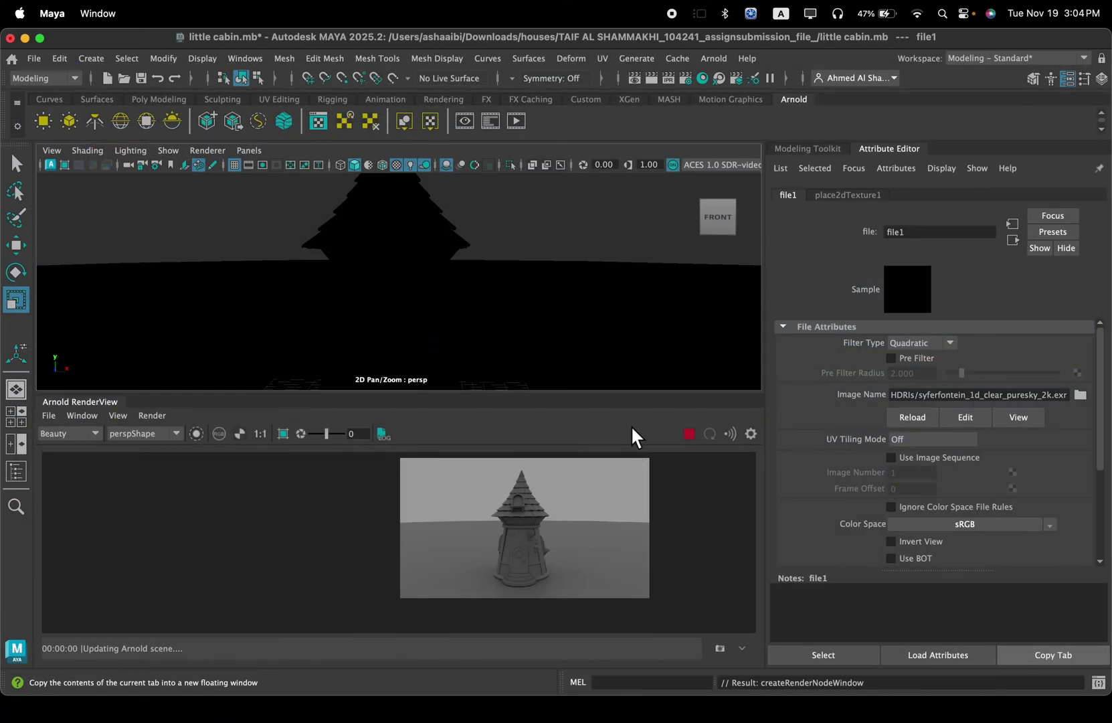
Step: Go back from the file texture to the skydome light's attributes and raise its intensity to 1.241
left_click_drag(518, 342, 497, 328, "alt")
scroll(499, 327, "down", 2)
scroll(508, 311, "up", 3)
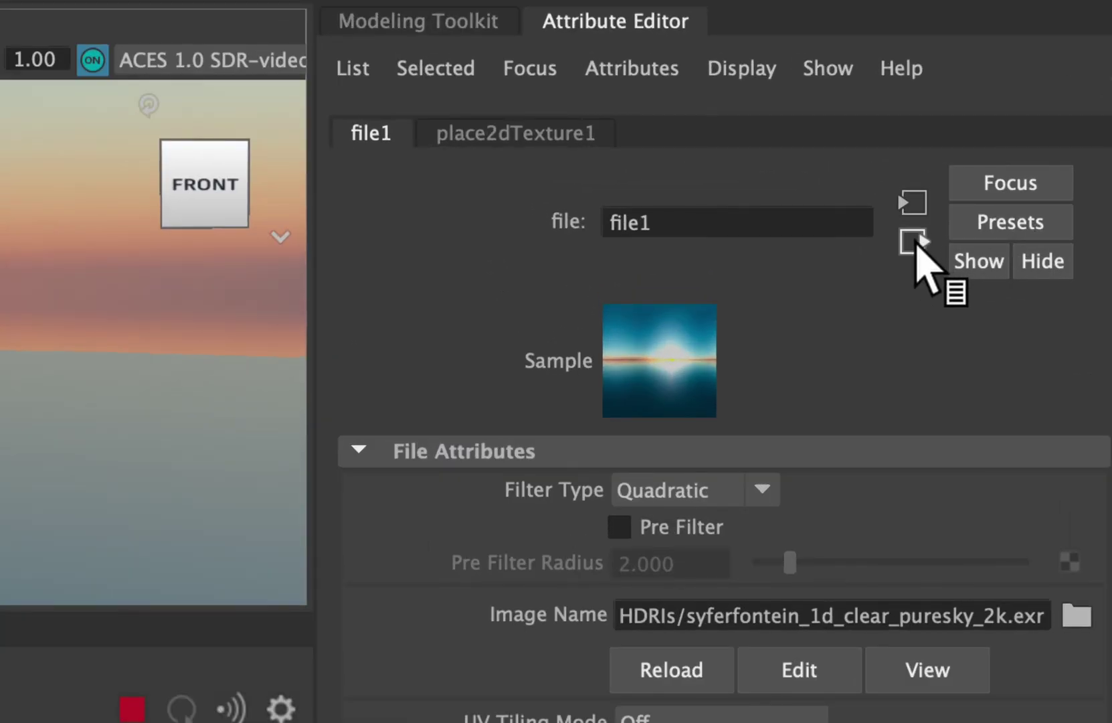
left_click(916, 242)
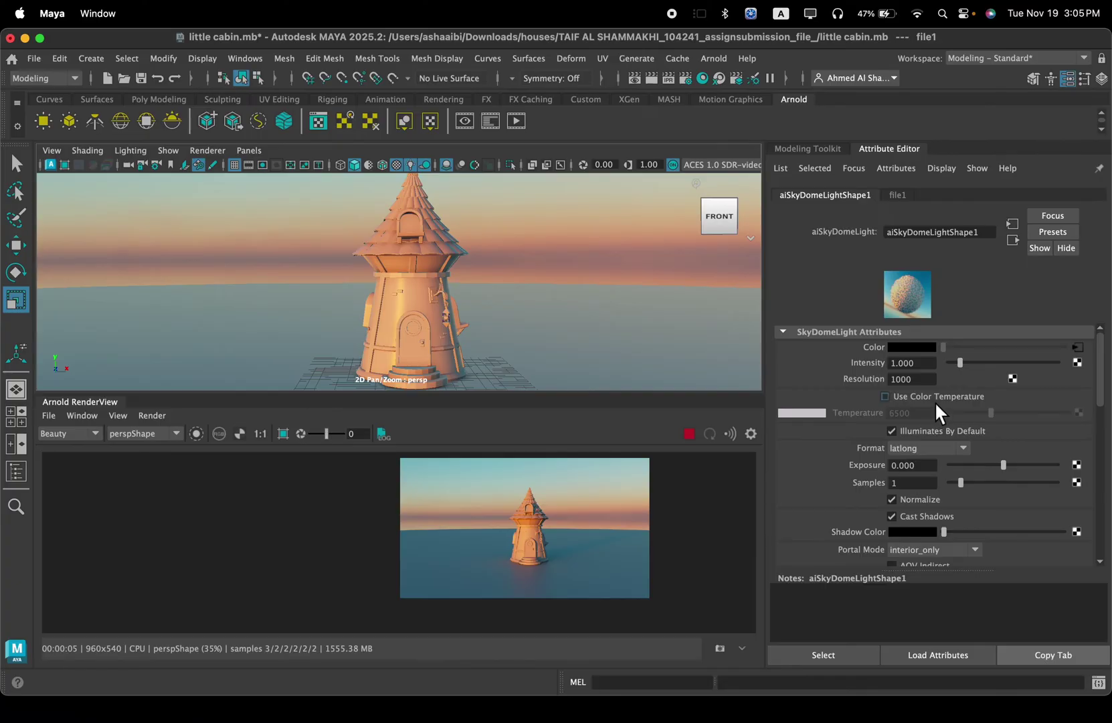
left_click_drag(968, 367, 965, 364)
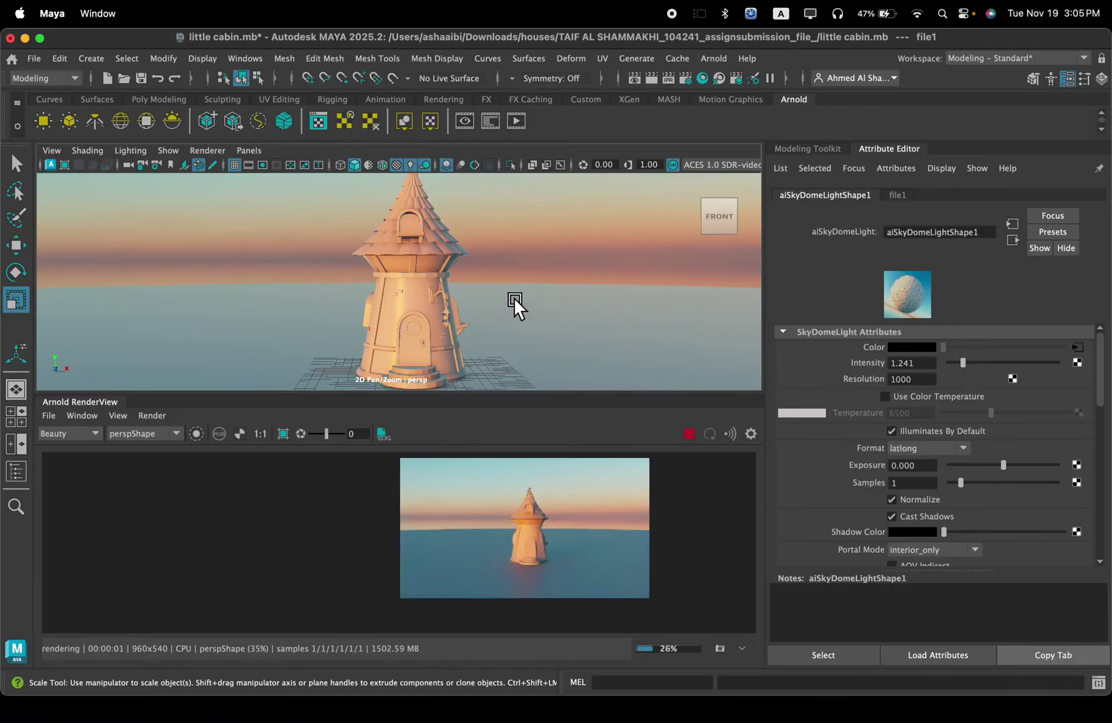
Step: Rotate aiSkyDomeLight1 about its vertical axis until the HDRI sun sits just behind the tower's right side
key("e")
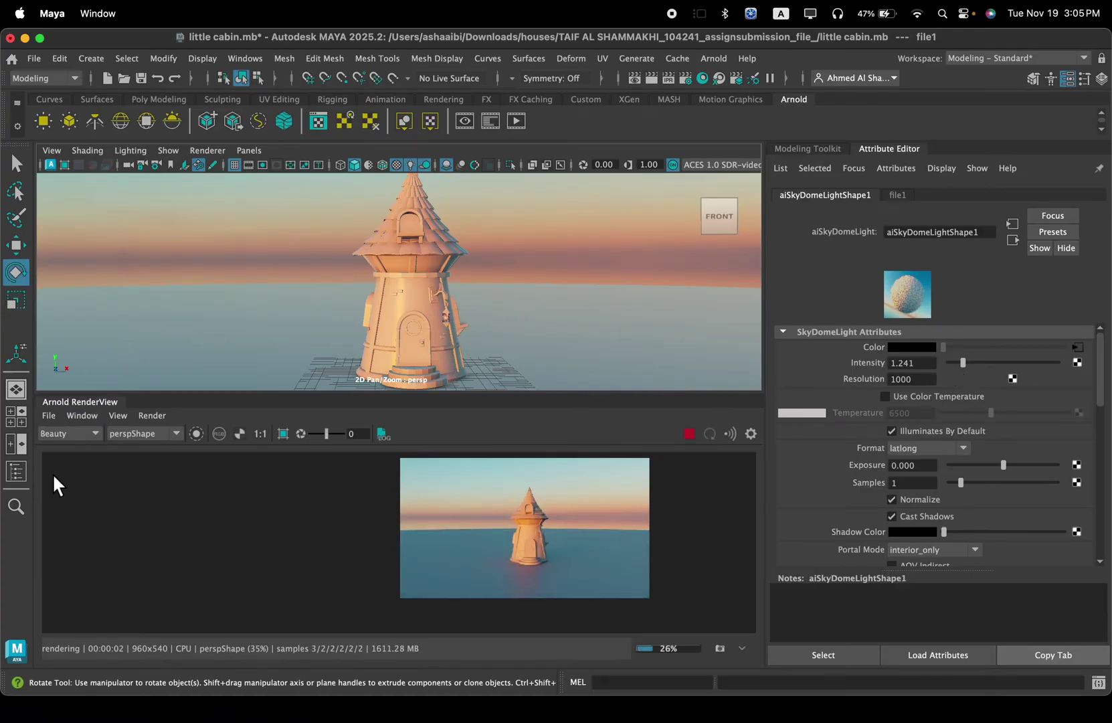
left_click(15, 473)
left_click(95, 623)
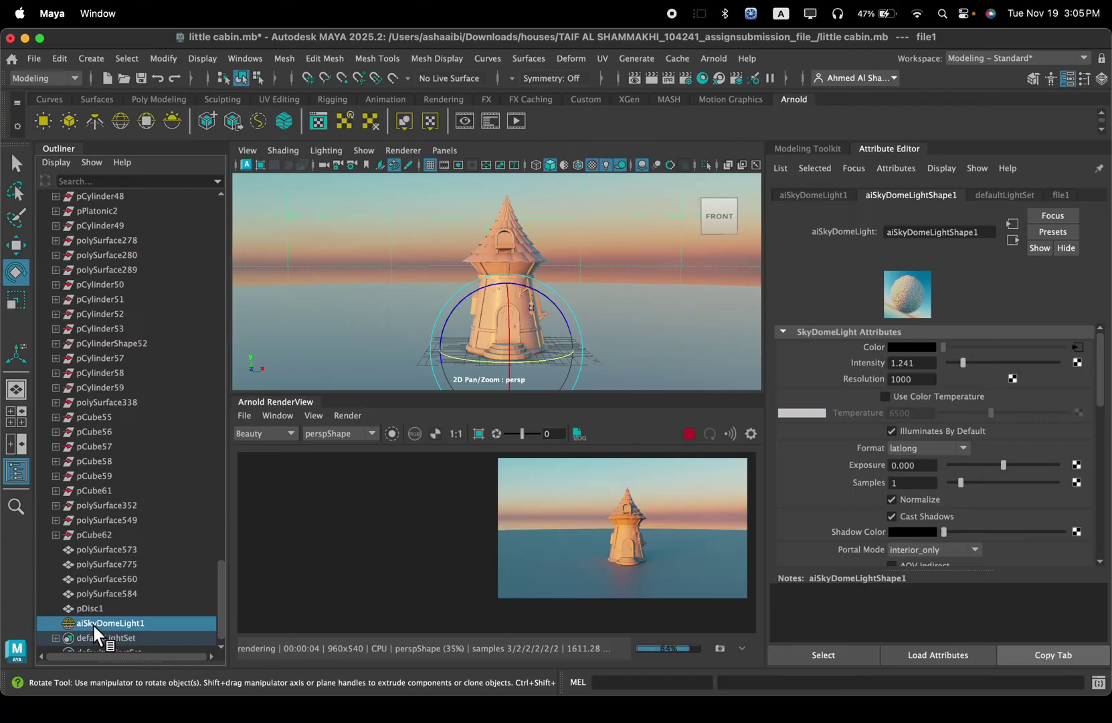
left_click(16, 472)
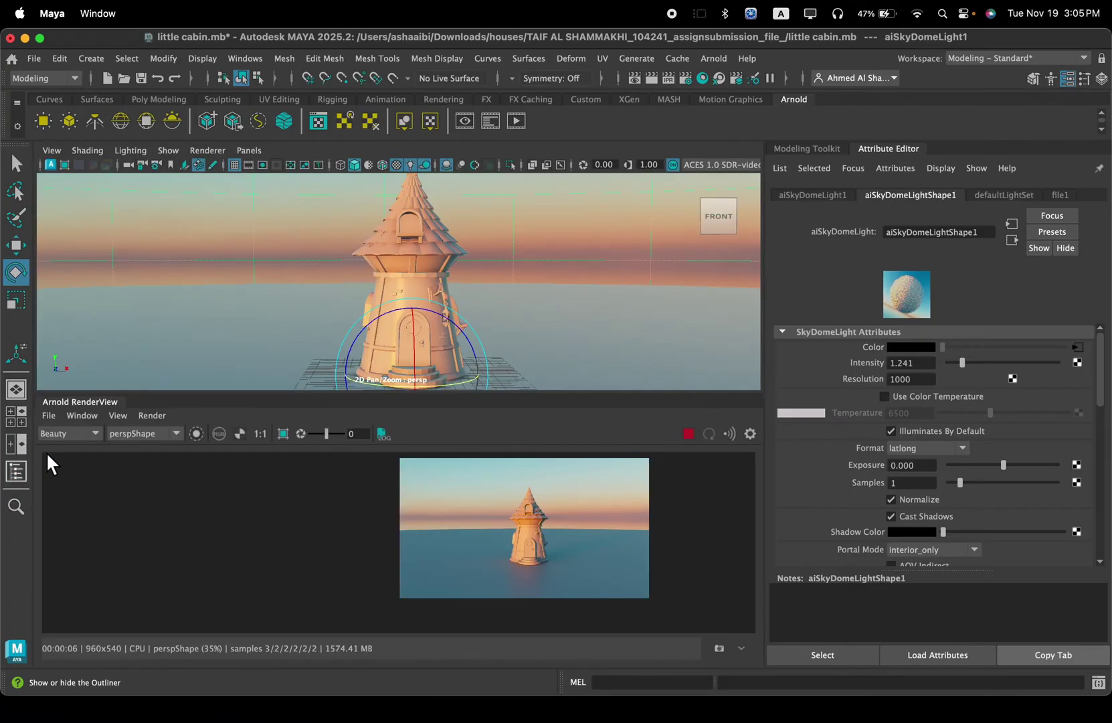
scroll(436, 342, "down", 2)
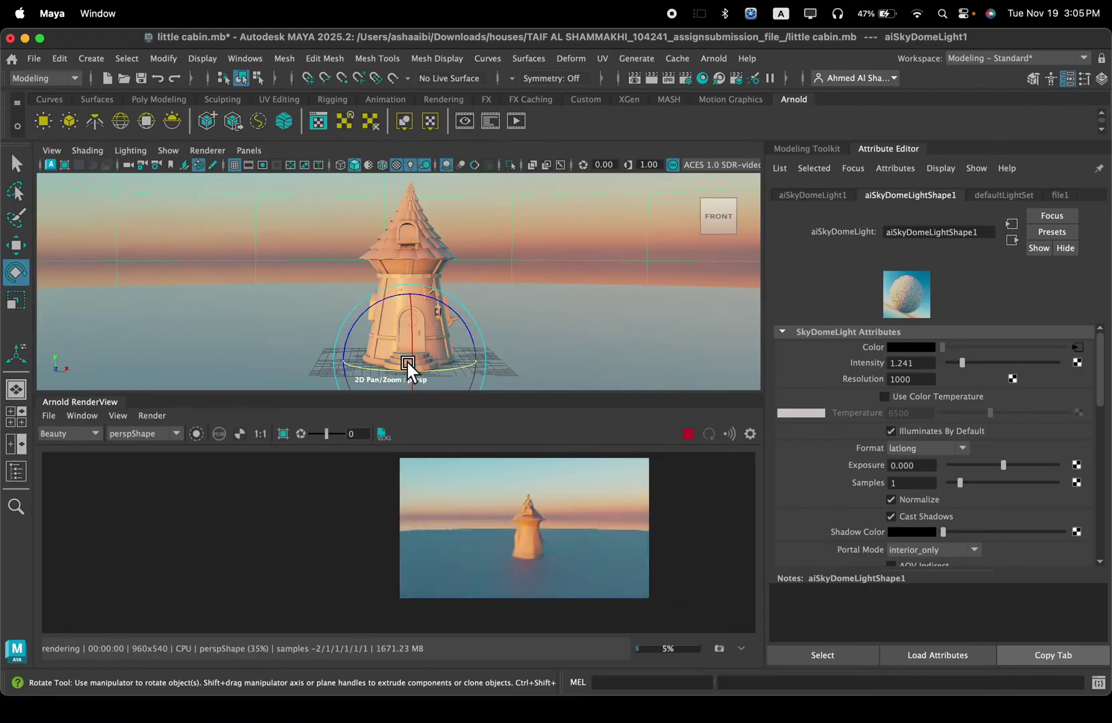
left_click_drag(390, 365, 417, 368)
scroll(513, 507, "up", 2)
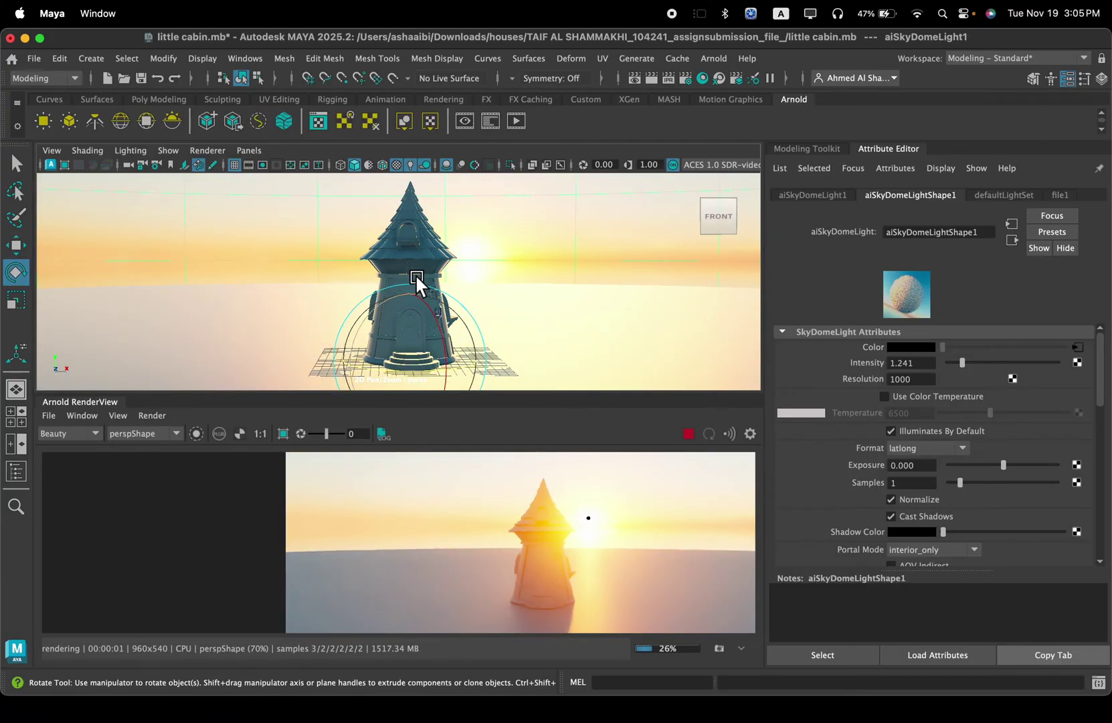
Step: Inspect the sun glow in the render and open the attributes of the aiImagerLensEffects1 imager from the render settings
scroll(419, 278, "up", 5)
scroll(609, 586, "down", 3)
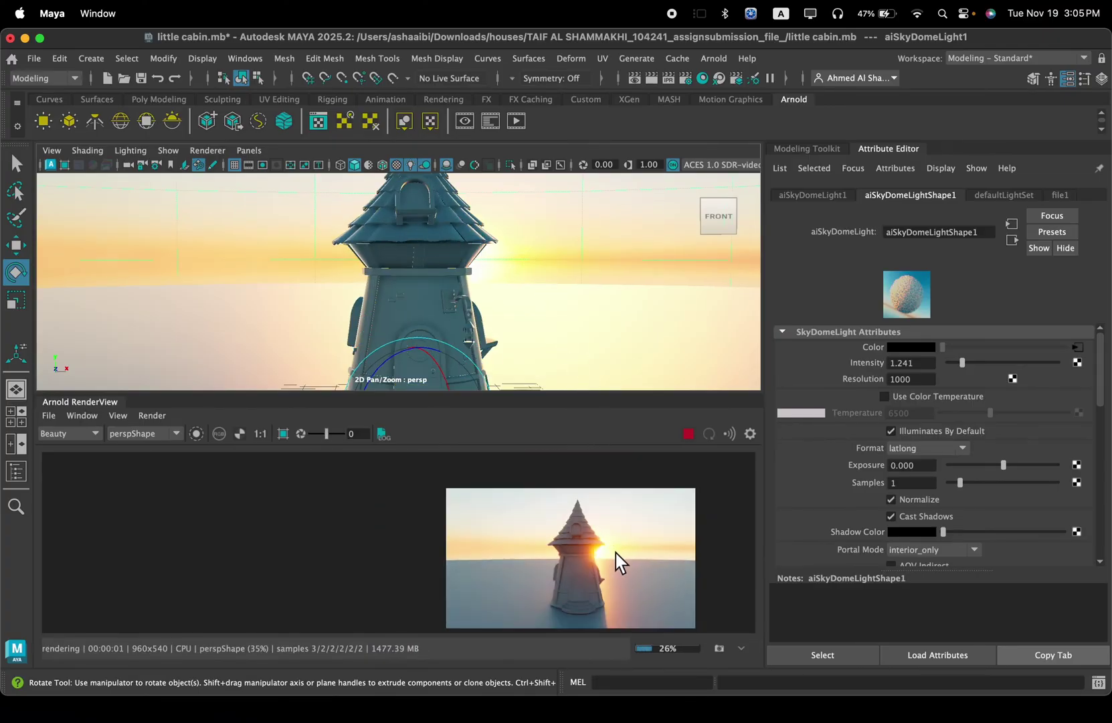
scroll(599, 578, "up", 6)
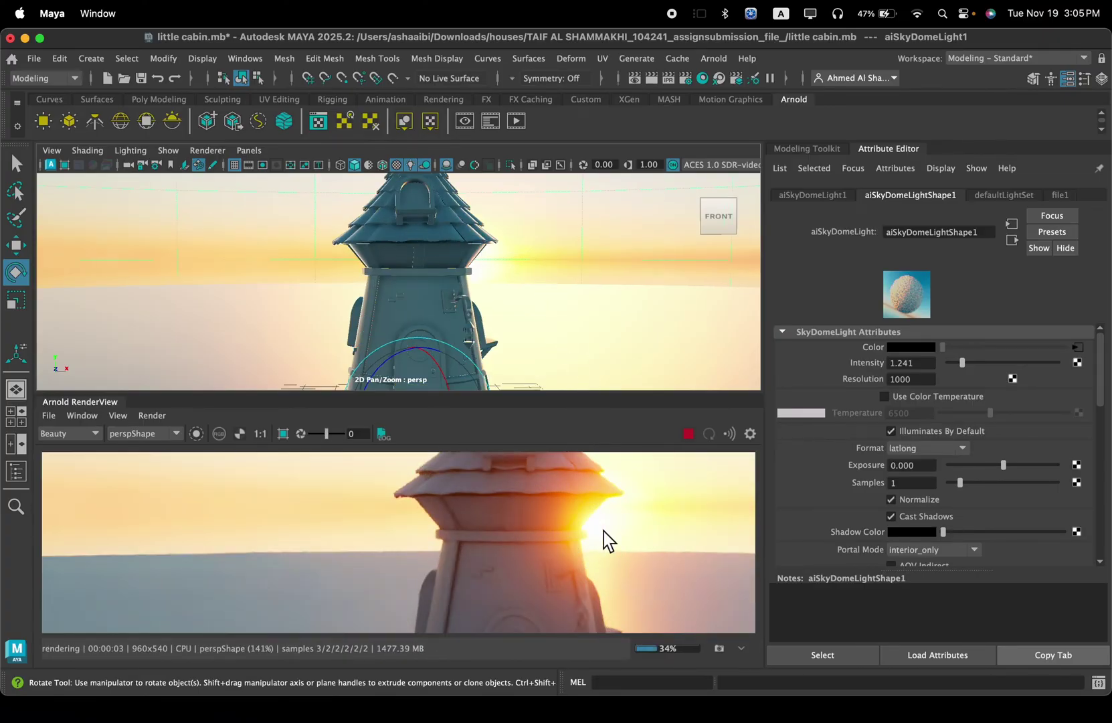
scroll(599, 524, "down", 1)
scroll(588, 532, "down", 3)
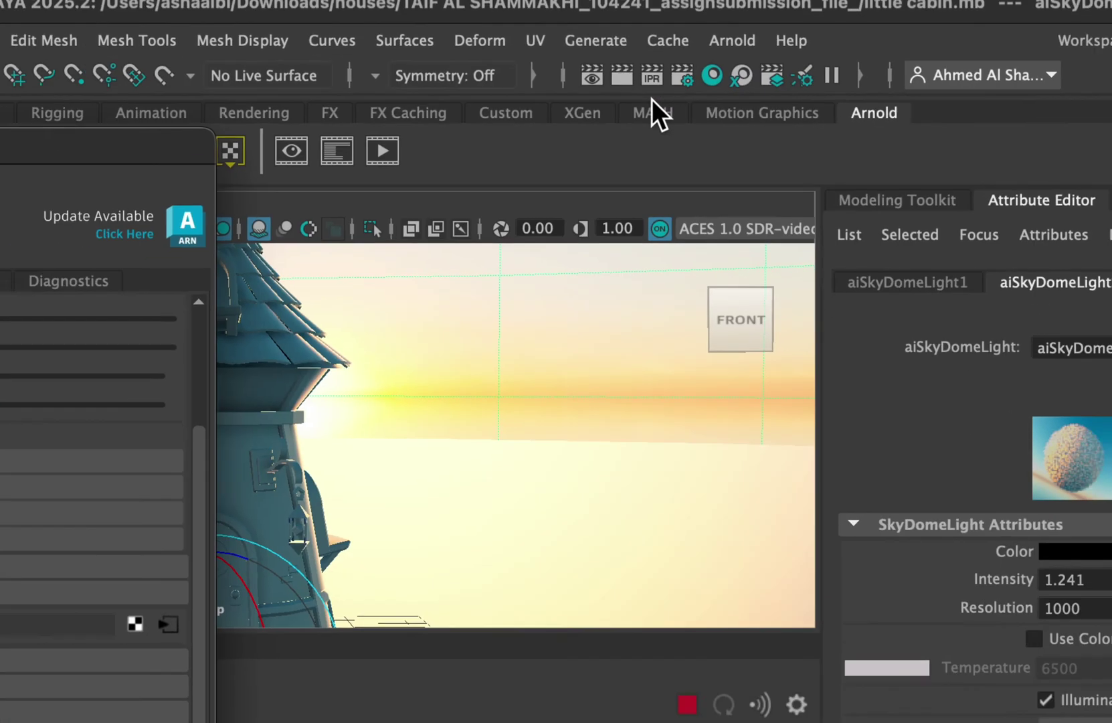
left_click(684, 72)
scroll(153, 326, "down", 2)
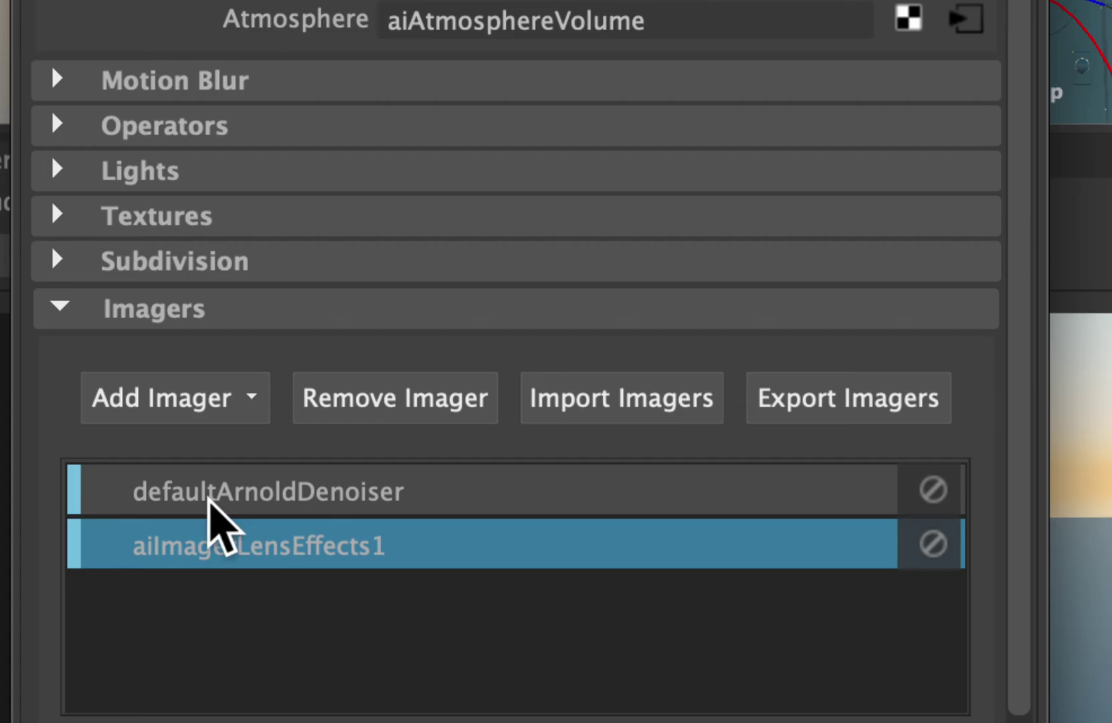
left_click_drag(214, 543, 242, 534)
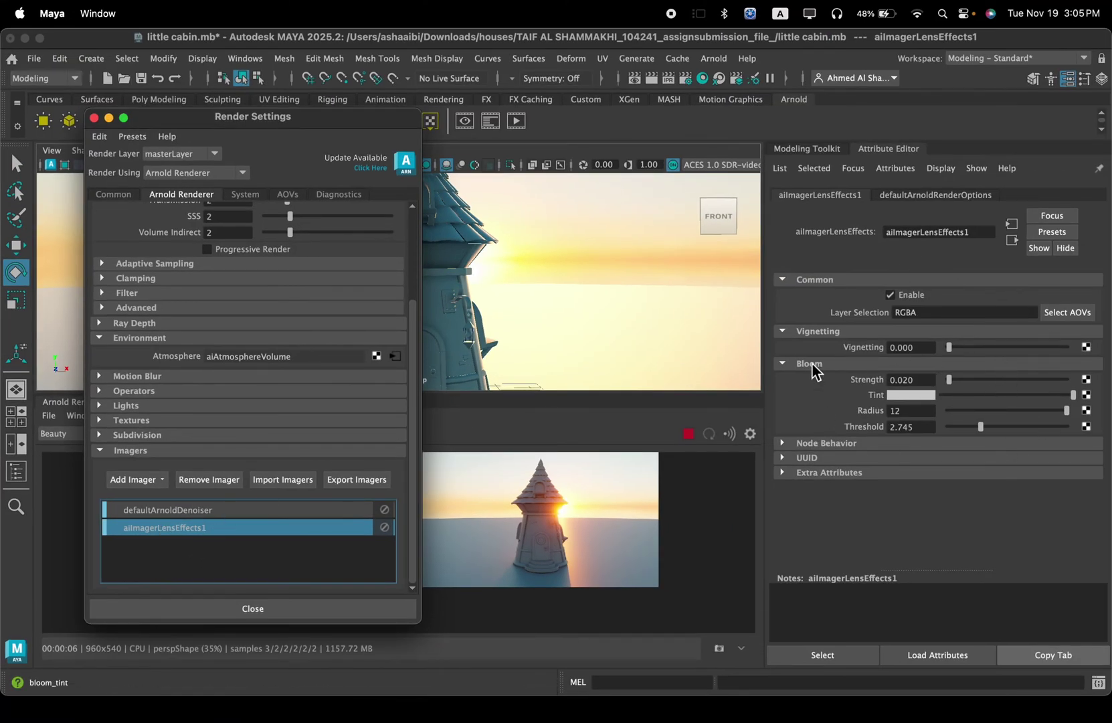
left_click(94, 117)
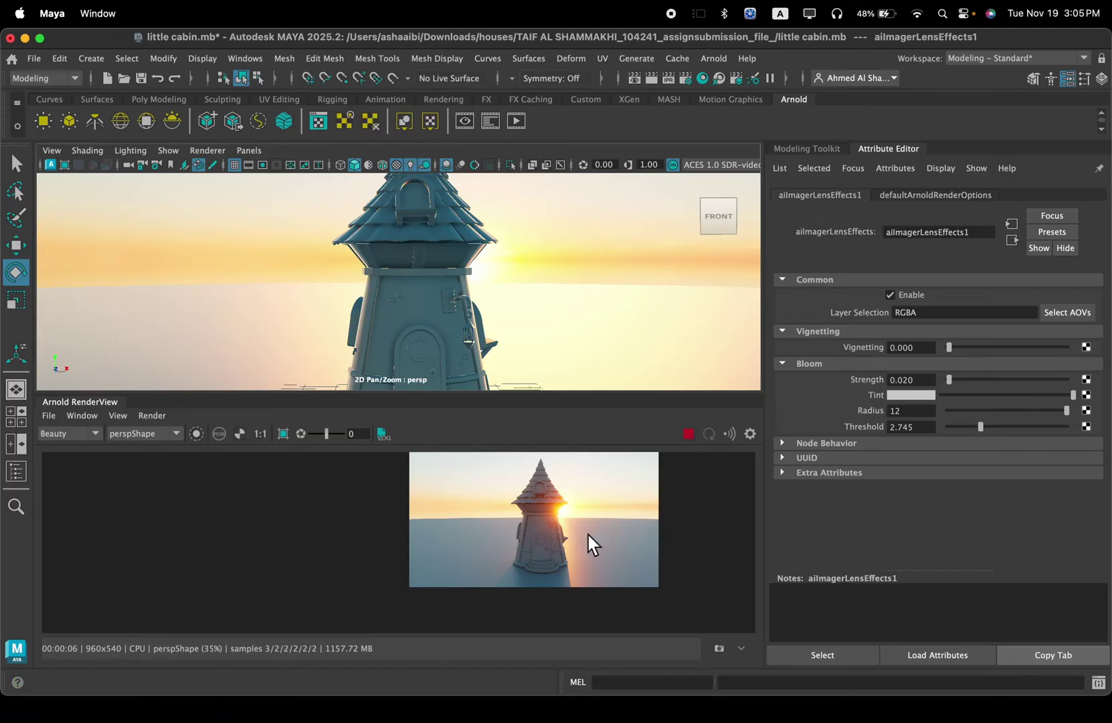
Step: Set the lens effects bloom threshold to 10 and the bloom strength to 0
scroll(551, 553, "up", 2)
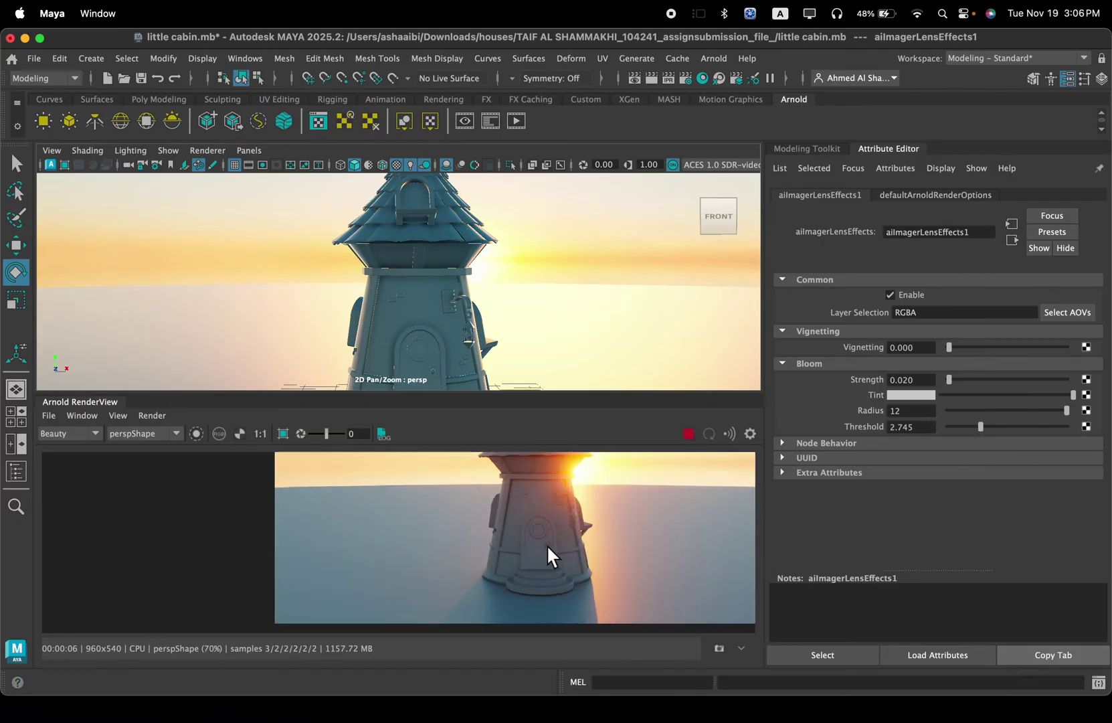
left_click_drag(584, 463, 548, 498)
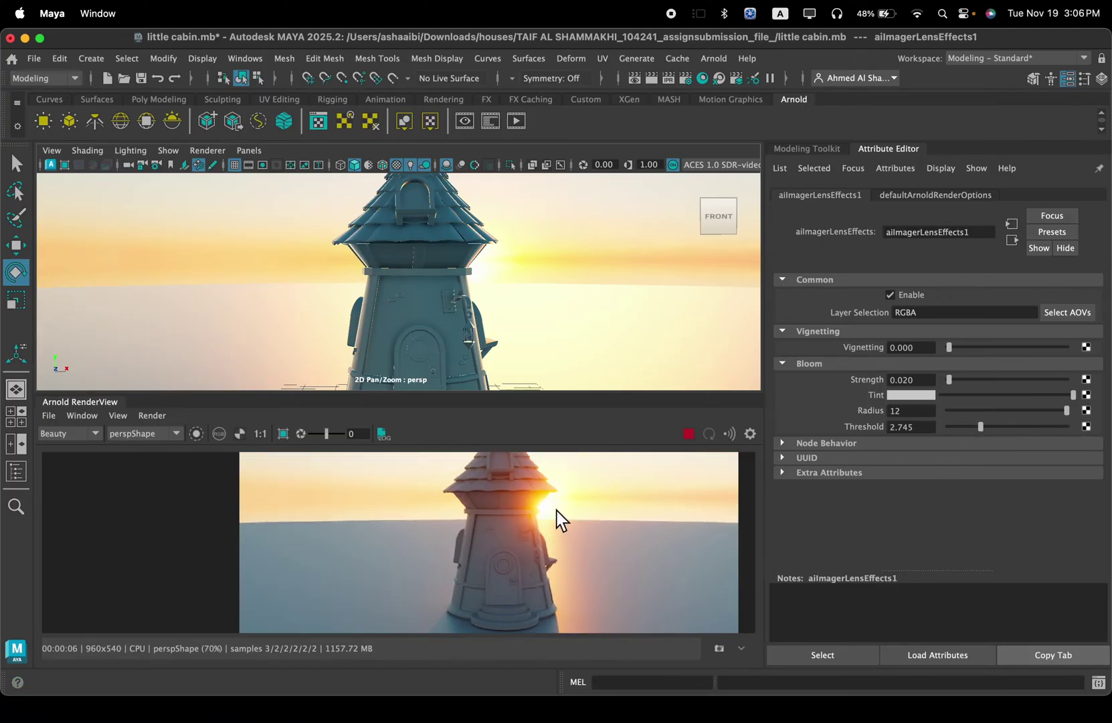
scroll(561, 519, "down", 2)
left_click(975, 427)
left_click_drag(976, 428, 1078, 432)
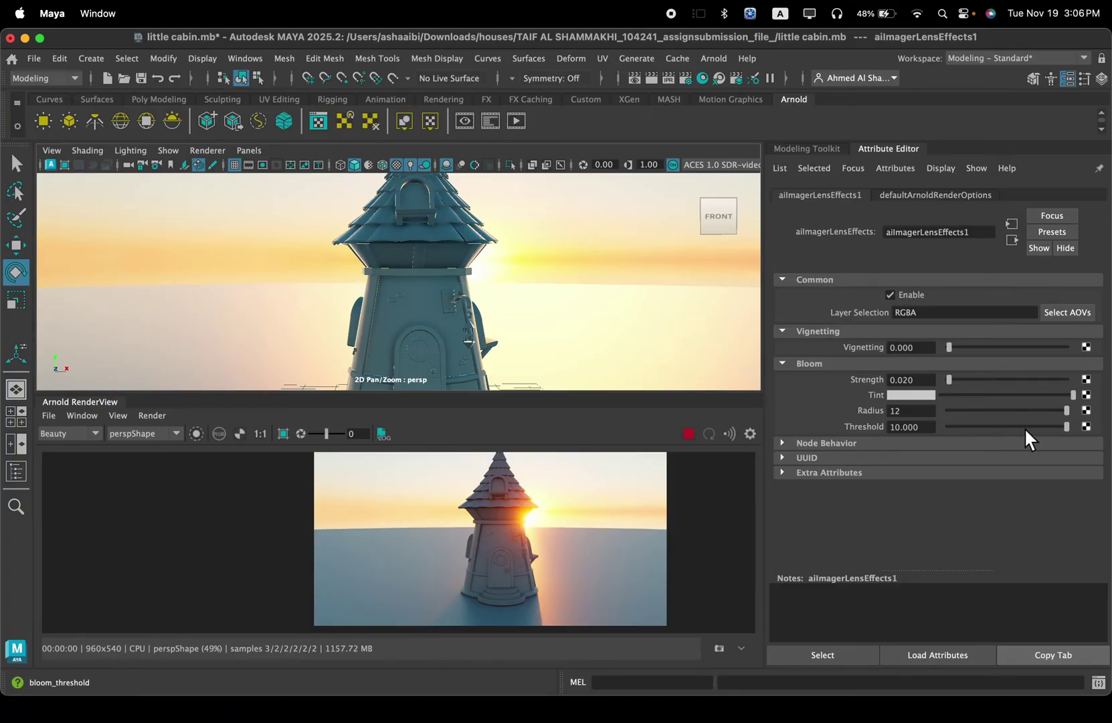
left_click_drag(952, 381, 918, 379)
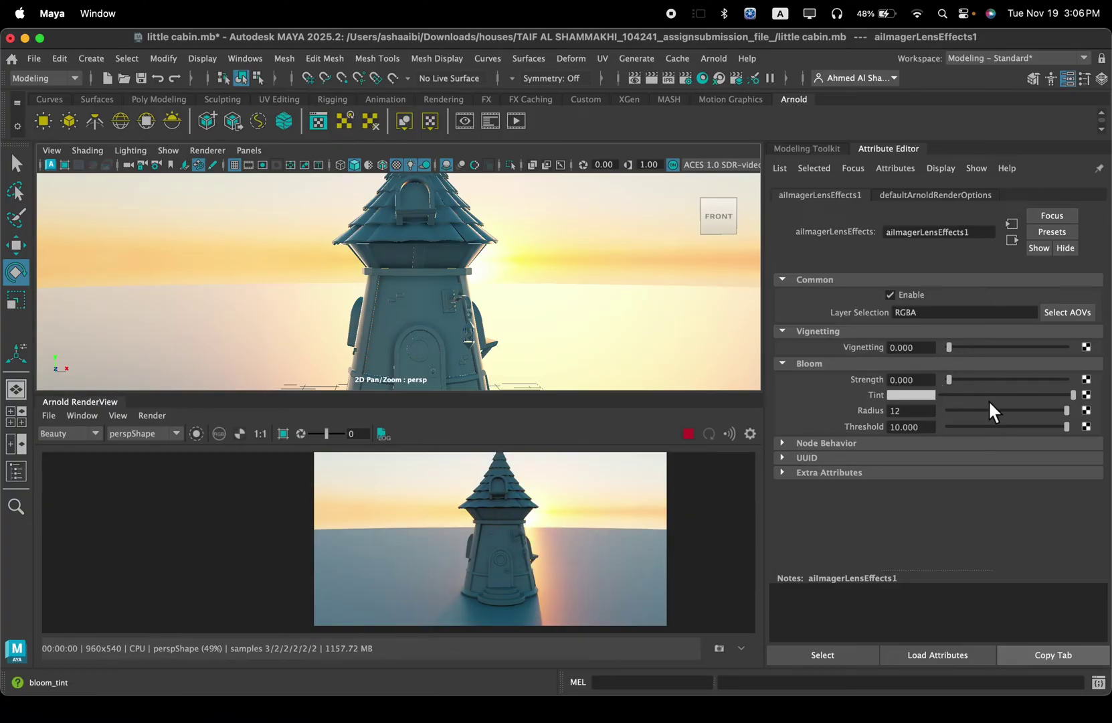
Step: Check the tower's sun glow in the render and undo the last bloom strength change
scroll(530, 547, "up", 1)
scroll(522, 495, "down", 1)
left_click_drag(522, 496, 517, 512)
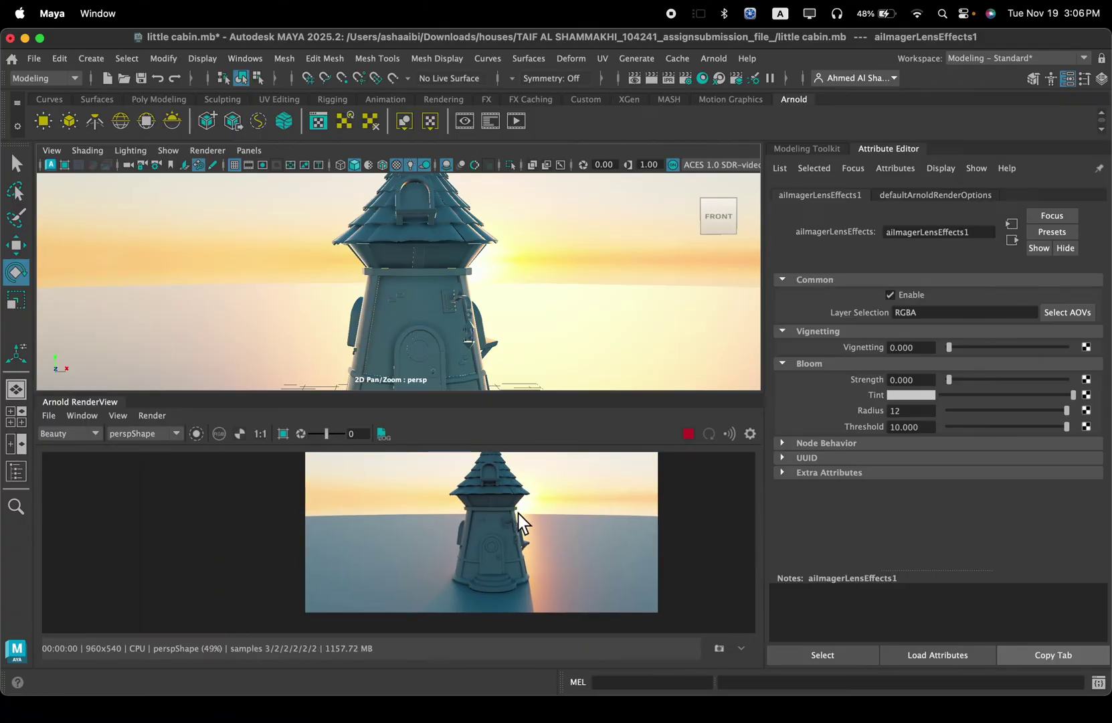
key("super+z")
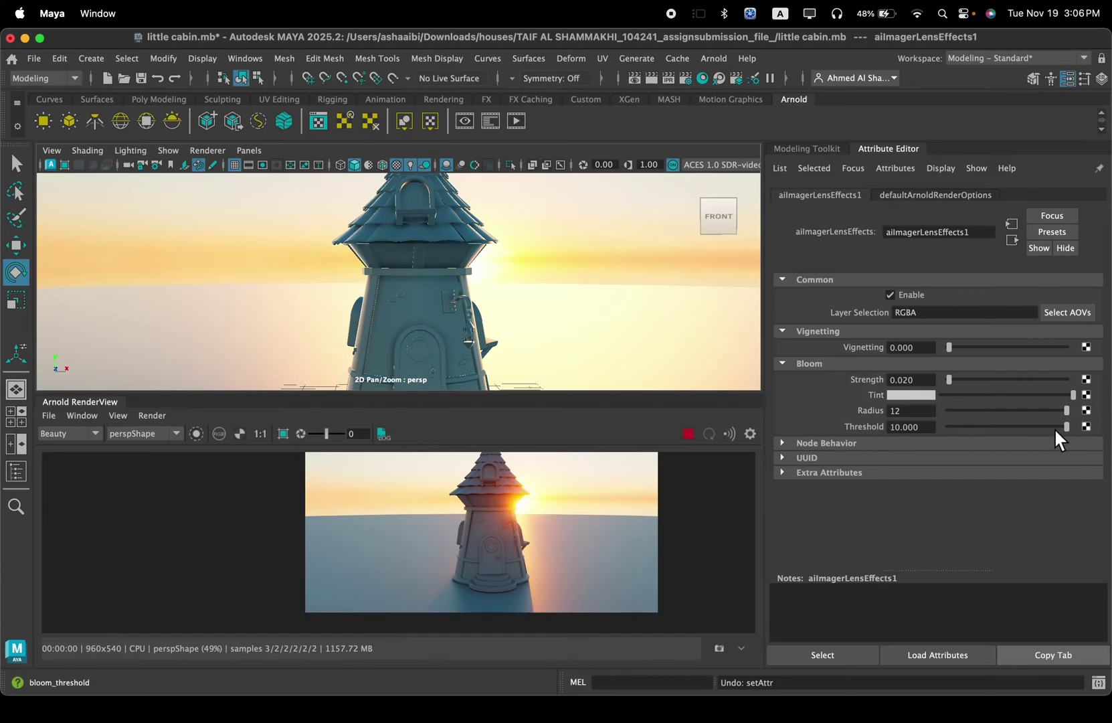
Step: Try a bloom threshold of 0 with a different bloom strength, and undo the trial changes
left_click_drag(1057, 427, 951, 432)
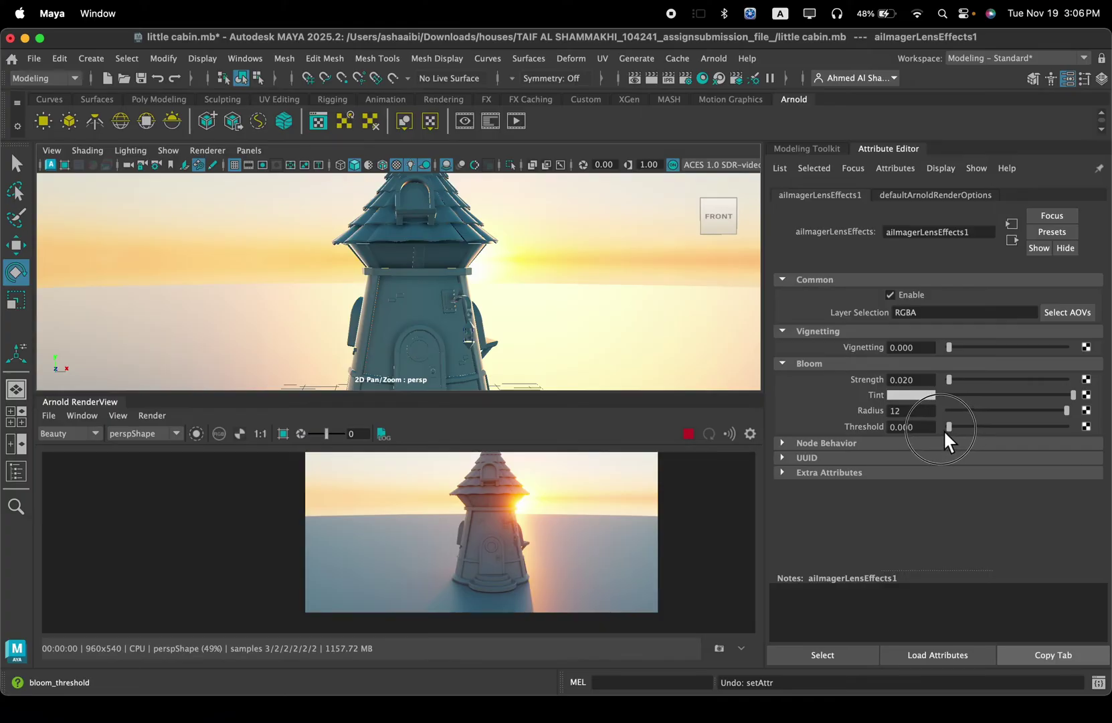
left_click_drag(950, 381, 953, 382)
key("super+z")
key("super+z")
key("super+z")
Step: Set the lens effects bloom threshold to 7.025 and check the glow around the tower in the render
left_click_drag(991, 429, 1029, 429)
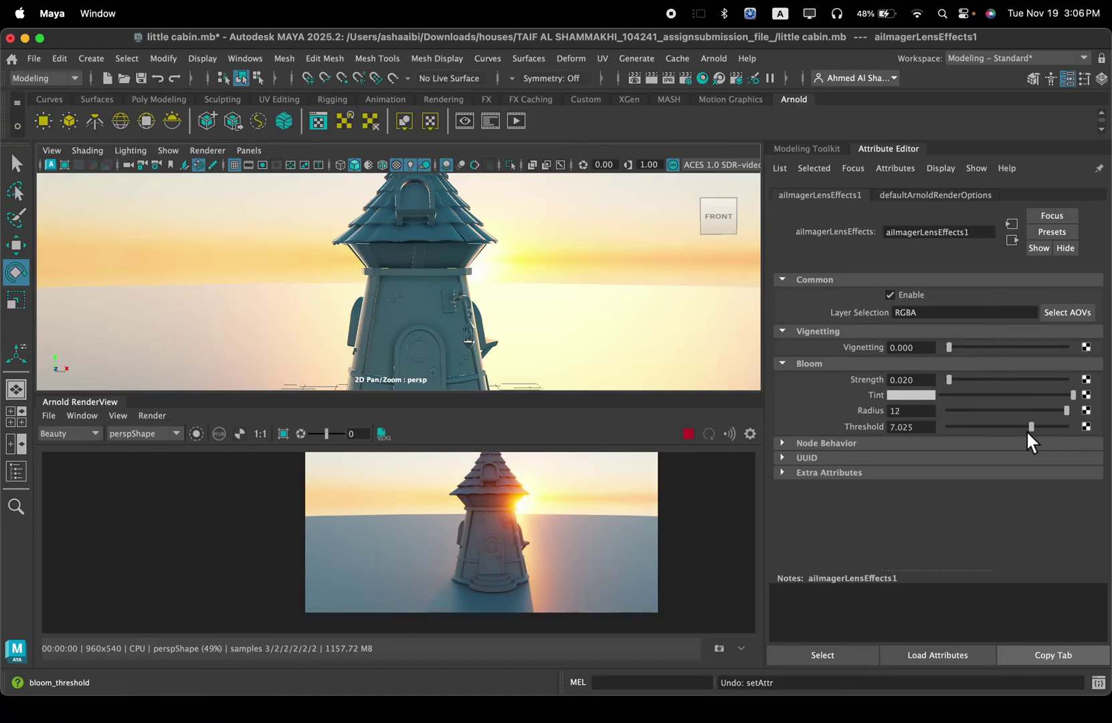
scroll(566, 559, "up", 5)
scroll(464, 522, "up", 5)
left_click_drag(464, 522, 502, 593)
scroll(509, 578, "down", 10)
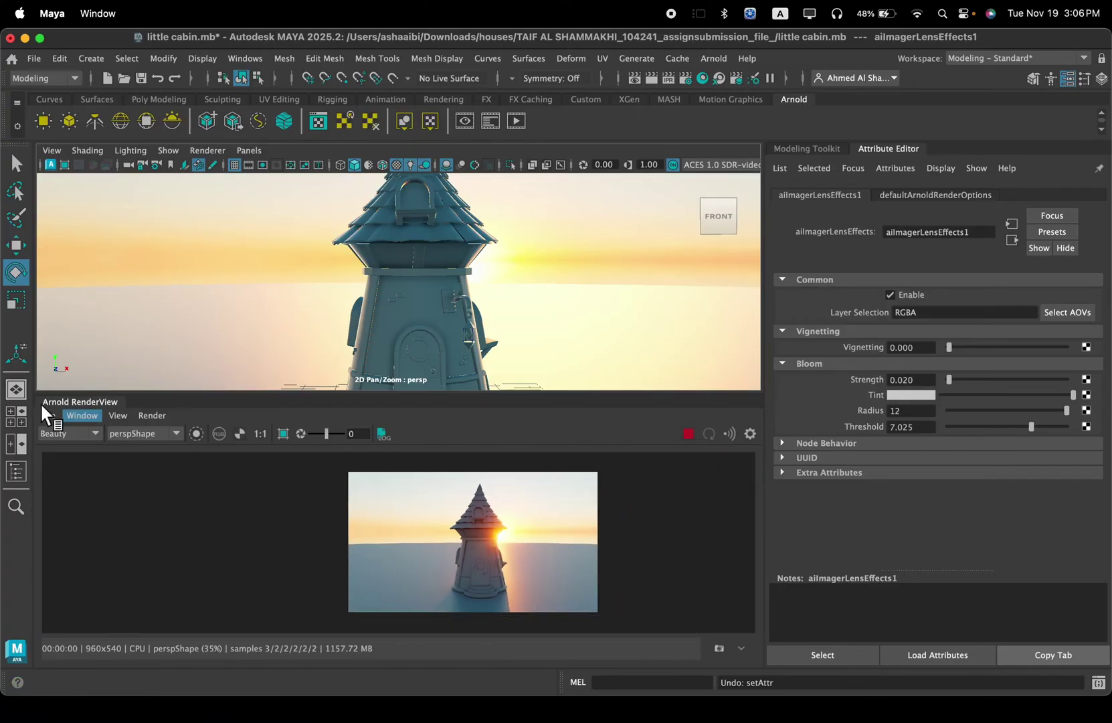
Step: Select aiSkyDomeLight1 from the scene's object list to bring up its light attributes
left_click(24, 470)
left_click(100, 623)
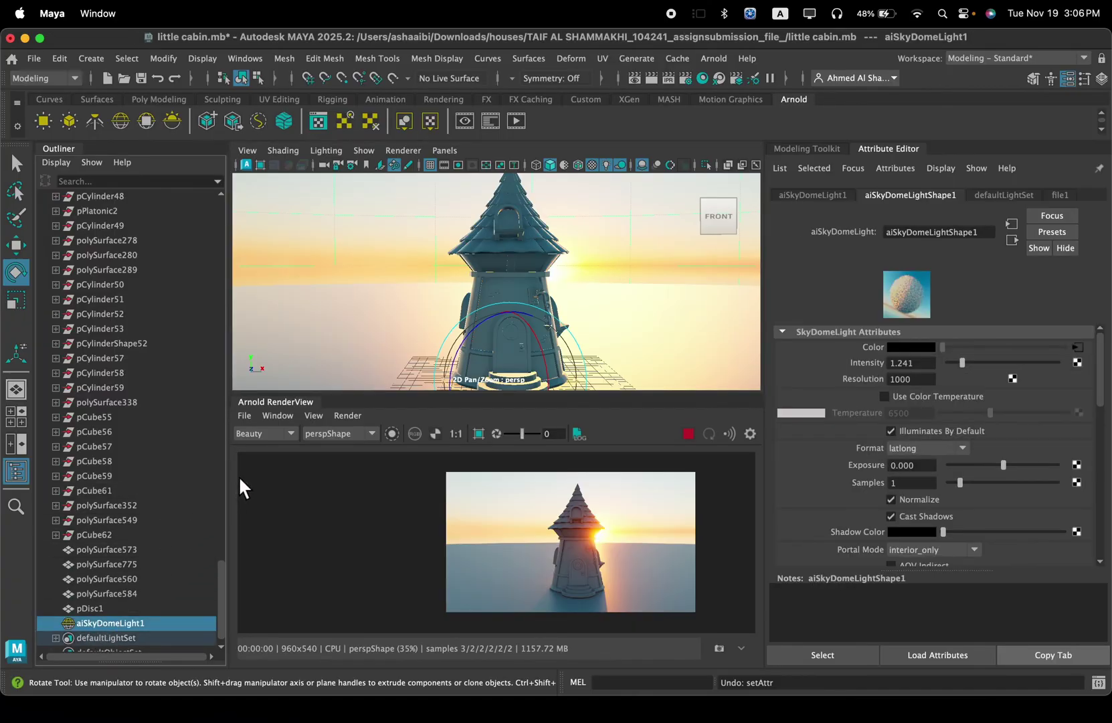
left_click(16, 471)
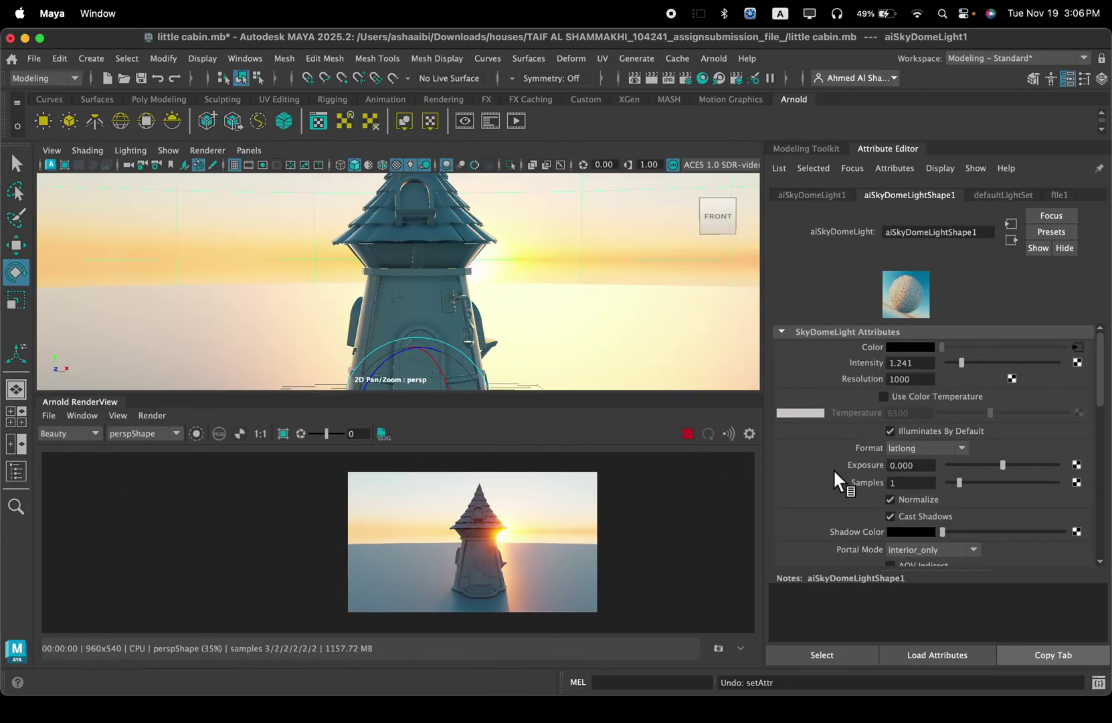
scroll(584, 536, "down", 2)
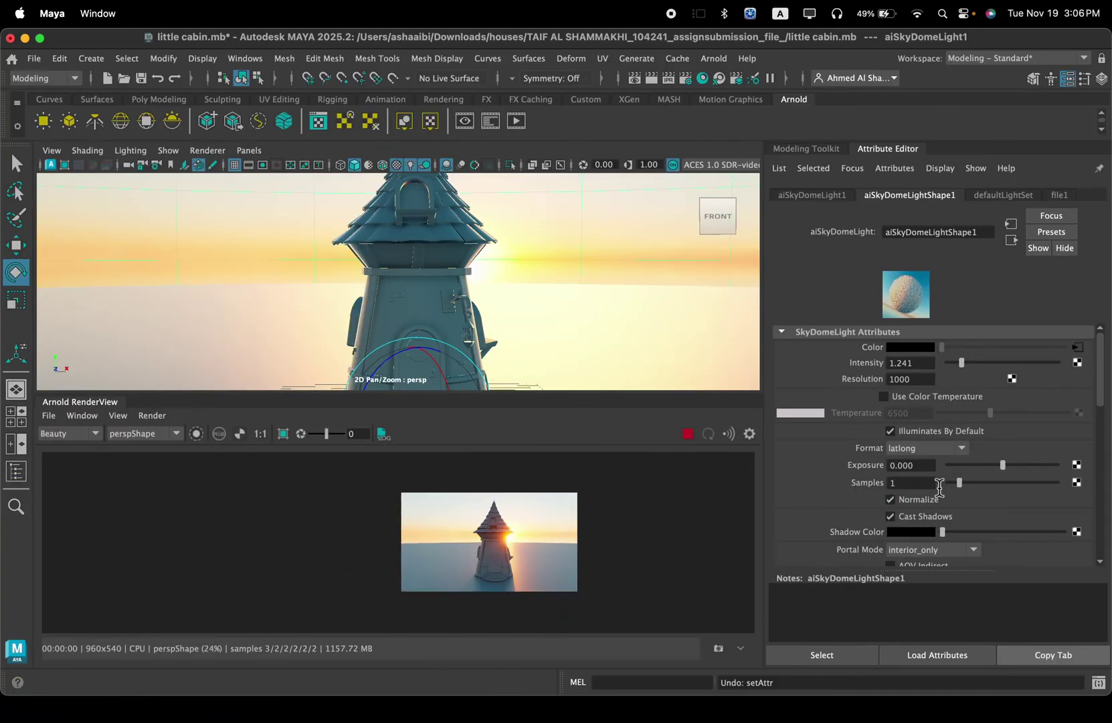
scroll(888, 481, "down", 2)
Step: Try a white shadow color on the skydome light and return it to black
left_click_drag(949, 487, 1064, 487)
scroll(975, 486, "up", 2)
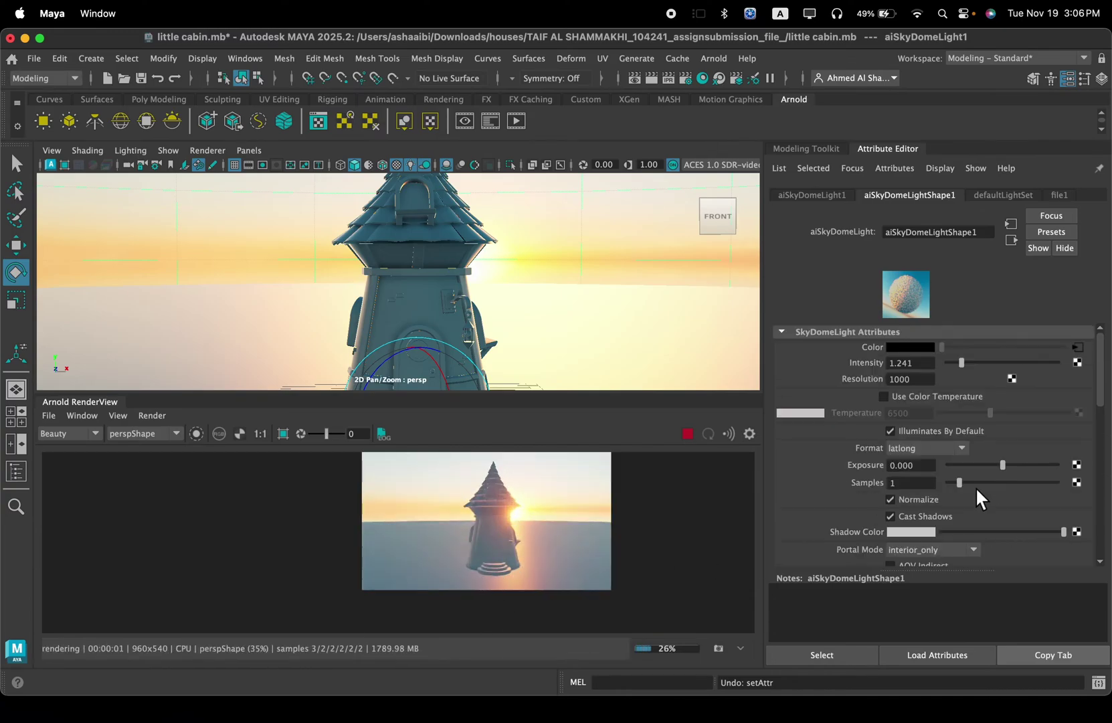
left_click_drag(966, 531, 860, 521)
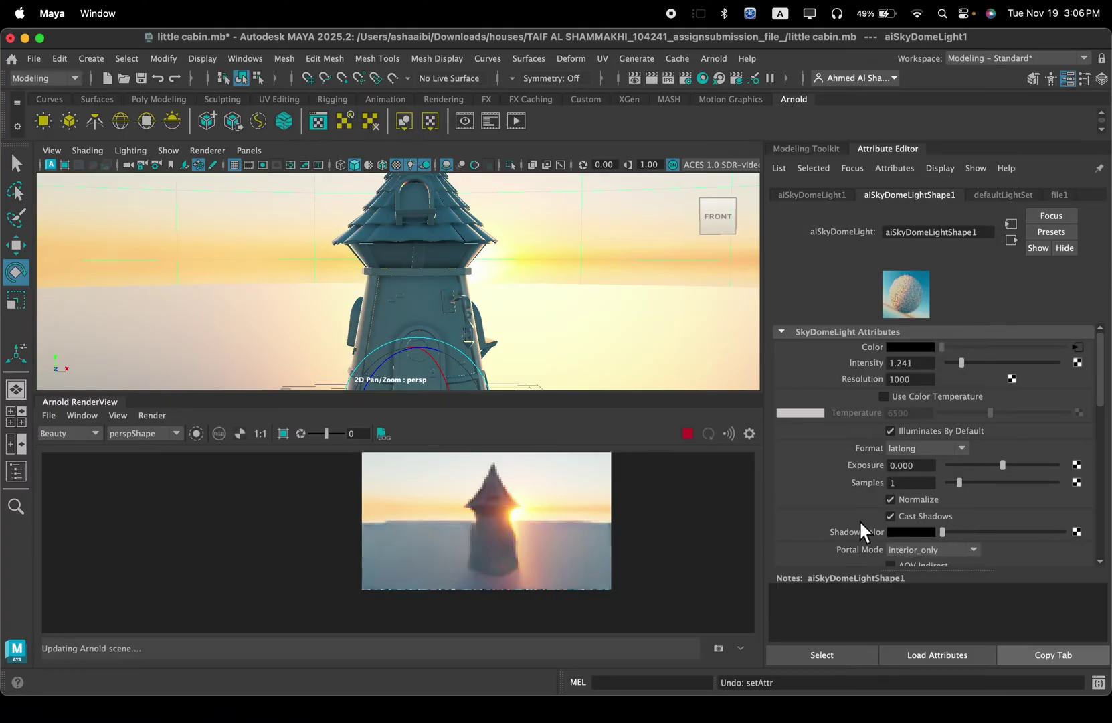
Step: Toggle the skydome light's Cast Shadows and Normalize options off and back on to compare the render
left_click(923, 518)
left_click(911, 518)
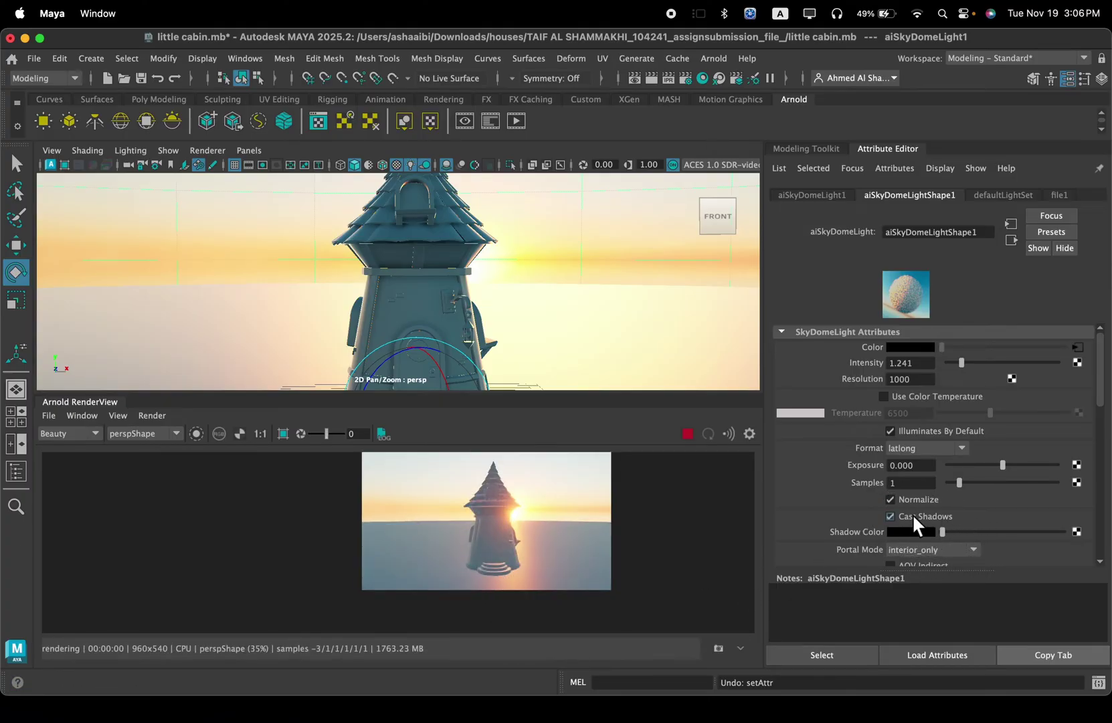
left_click(924, 502)
left_click(924, 502)
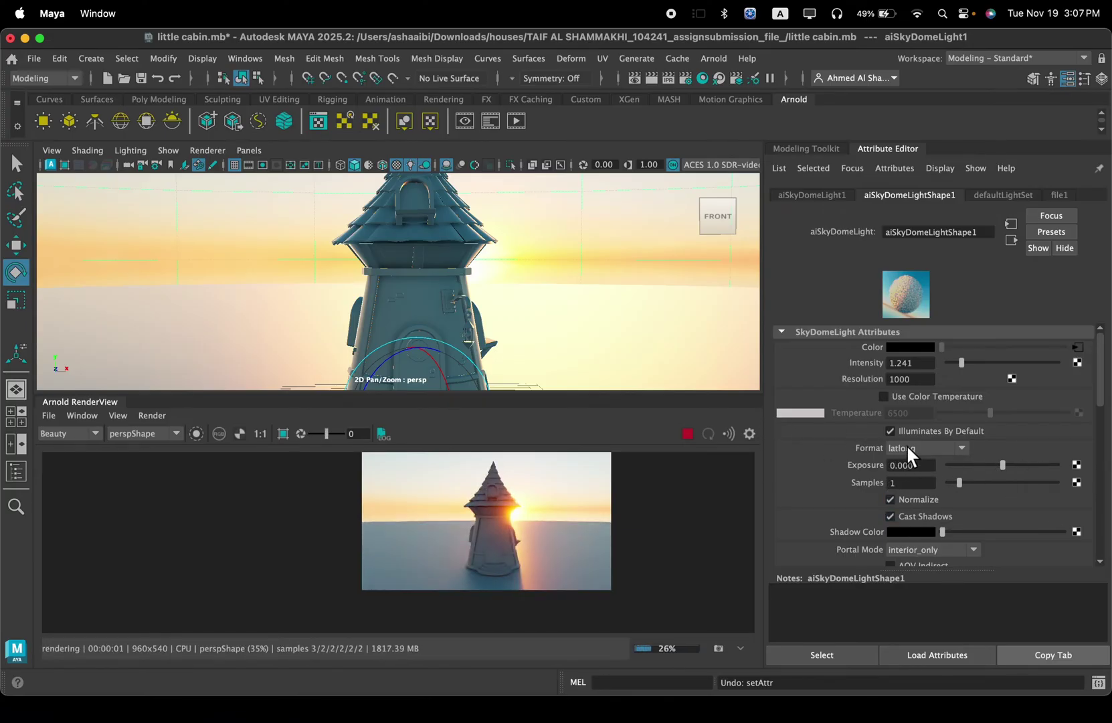
Step: Try a higher exposure on the skydome light, undo it and inspect the tower's lighting in the render
left_click_drag(1004, 466, 1017, 465)
key("super+z")
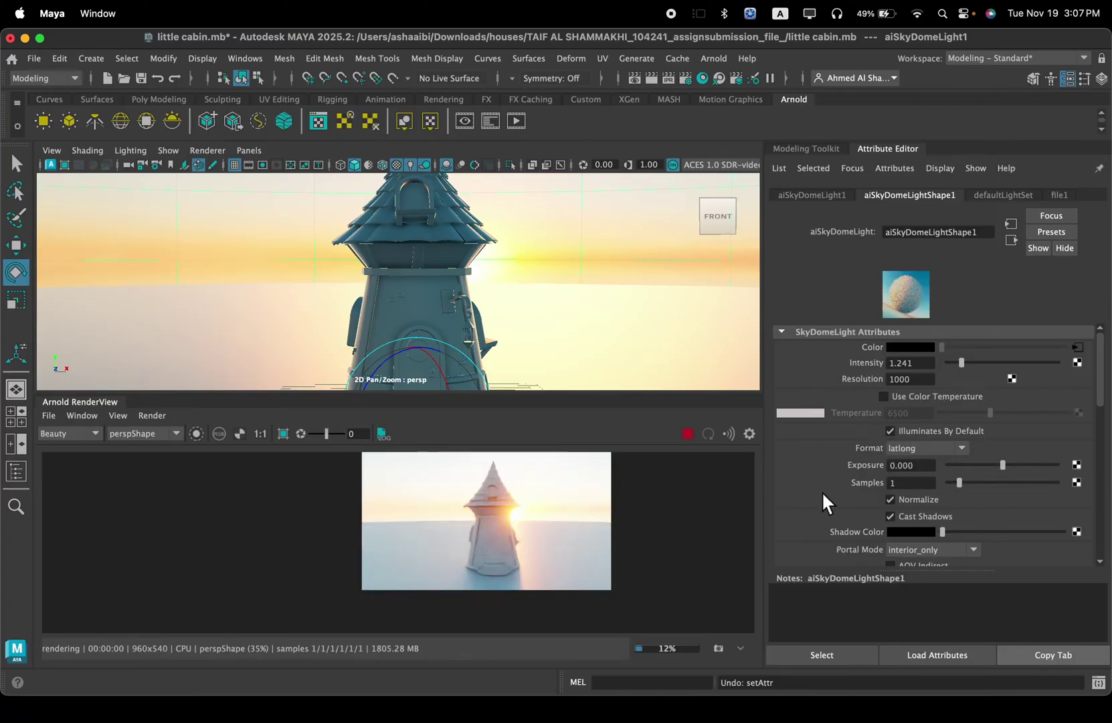
scroll(838, 501, "down", 4)
scroll(543, 579, "up", 3)
scroll(549, 571, "down", 2)
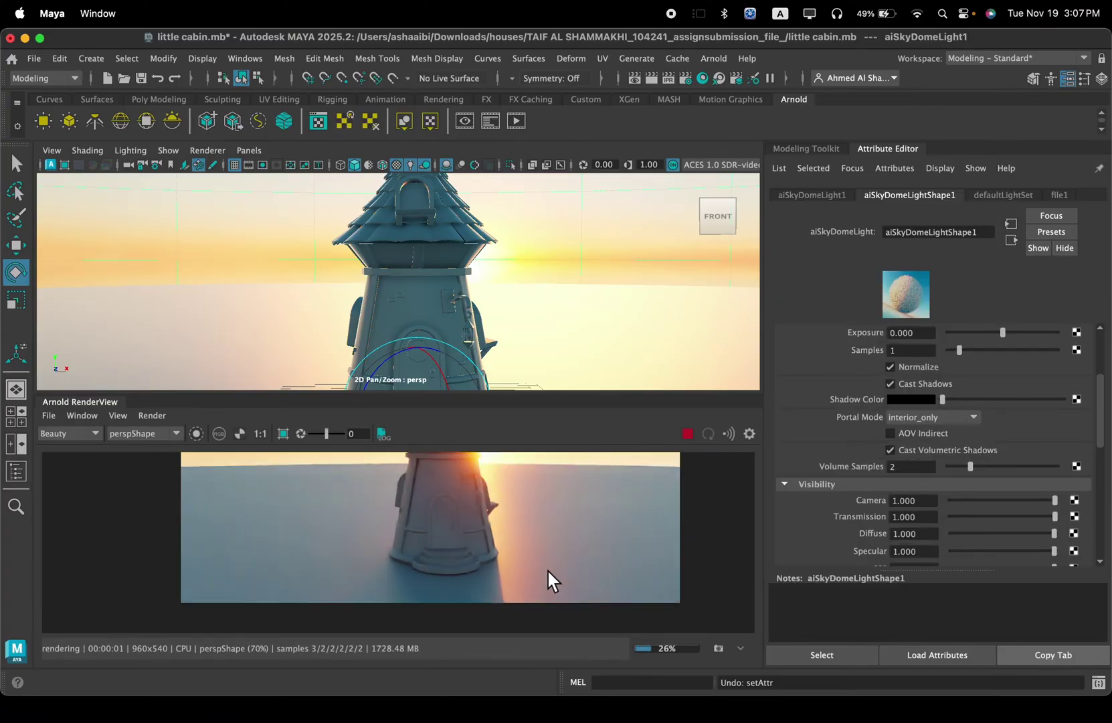
left_click_drag(547, 573, 548, 580)
scroll(546, 544, "down", 2)
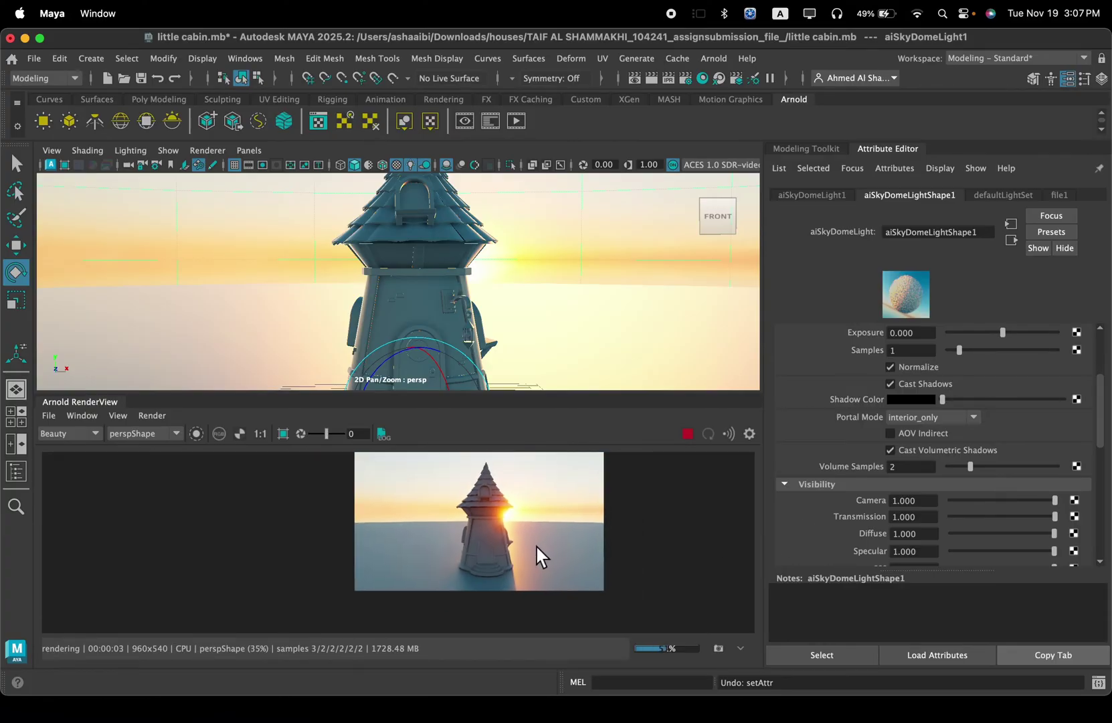
scroll(521, 535, "up", 2)
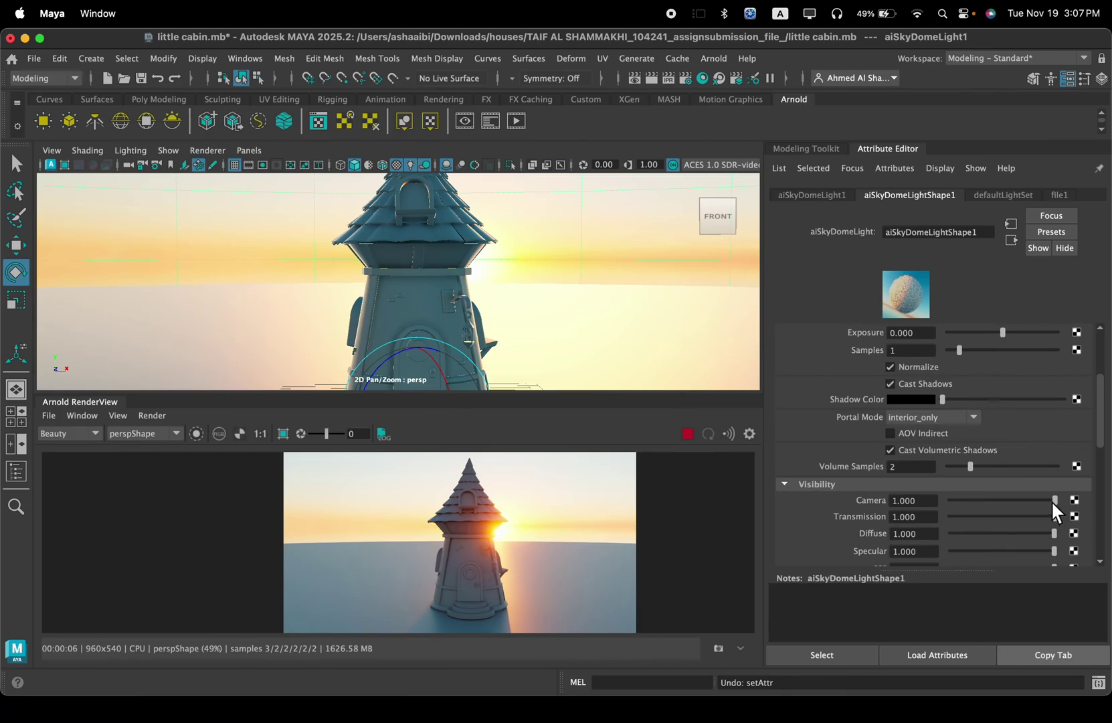
Step: Set the skydome light's camera visibility to 0 and check the render without the sky background
left_click_drag(1055, 500, 944, 500)
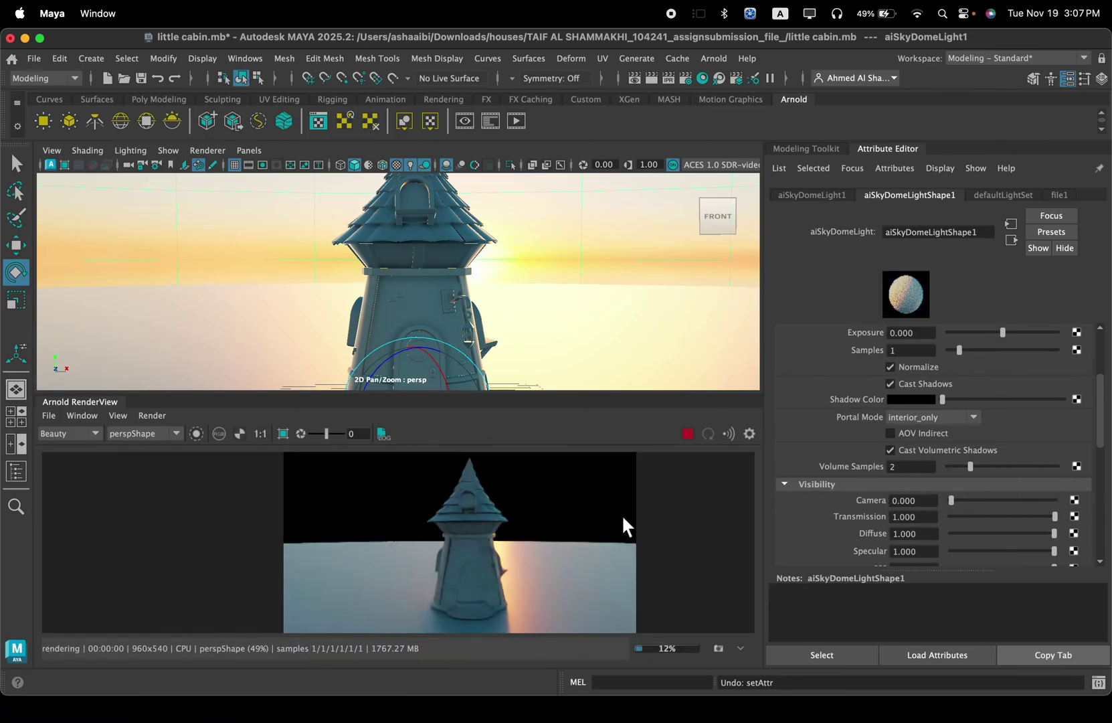
scroll(498, 528, "down", 3)
scroll(497, 540, "up", 3)
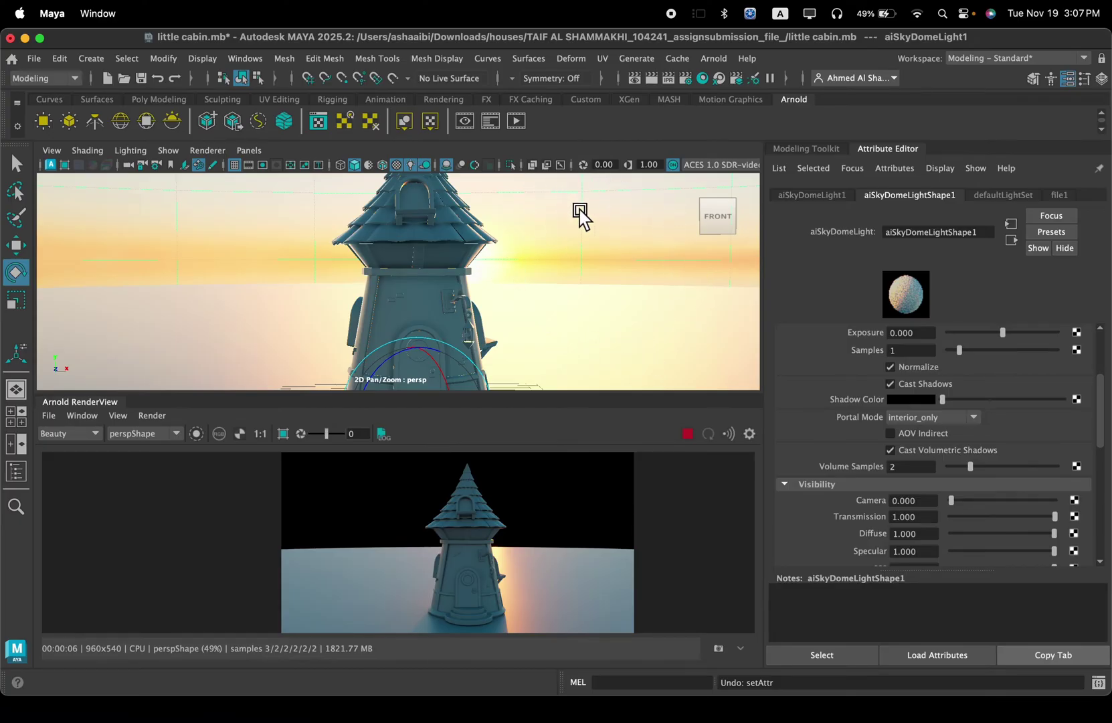
Step: Set the skydome light's viewport sky radius to 0 to hide the dome in the viewport
scroll(840, 493, "down", 10)
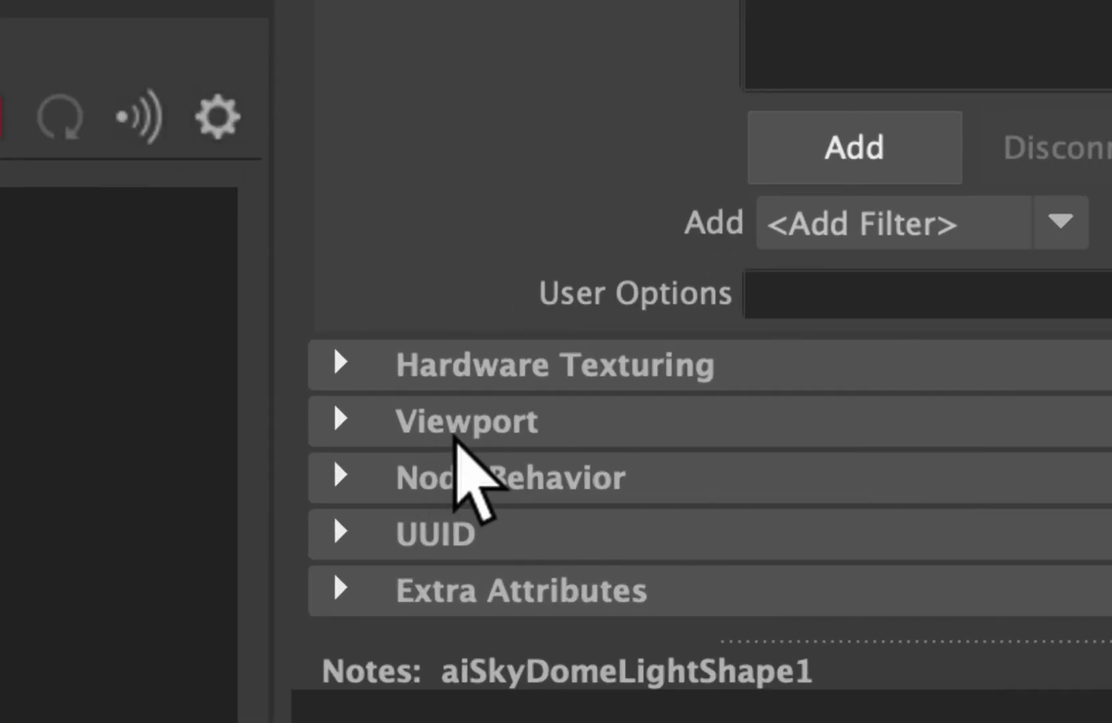
left_click(559, 430)
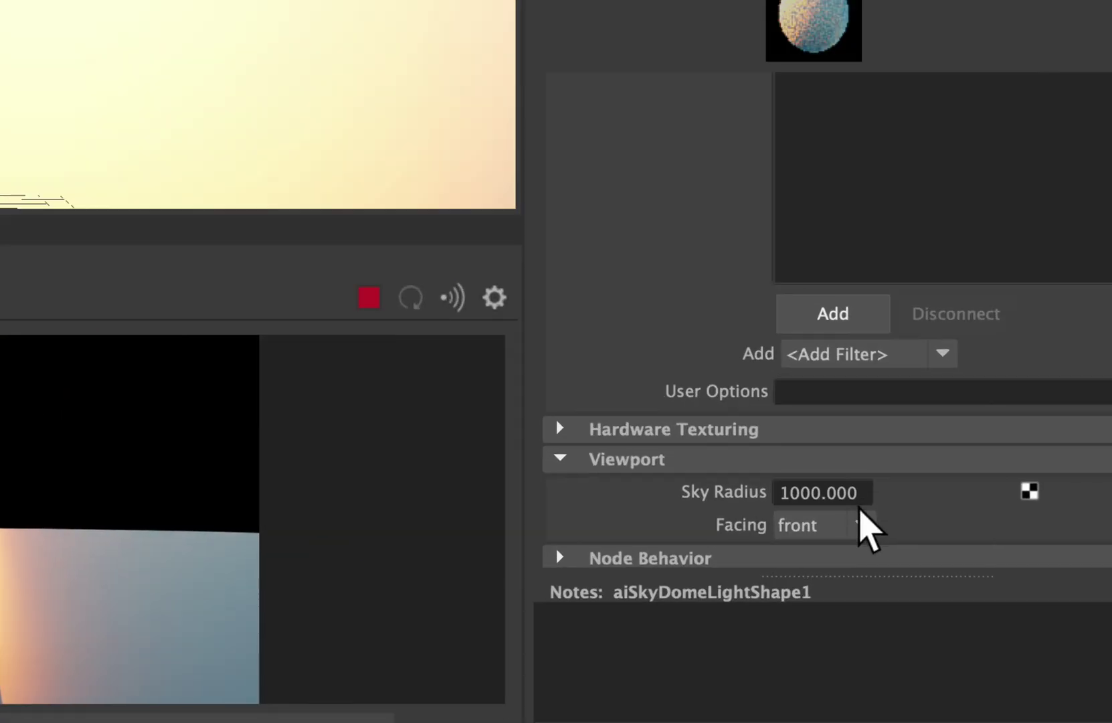
left_click_drag(861, 494, 710, 493)
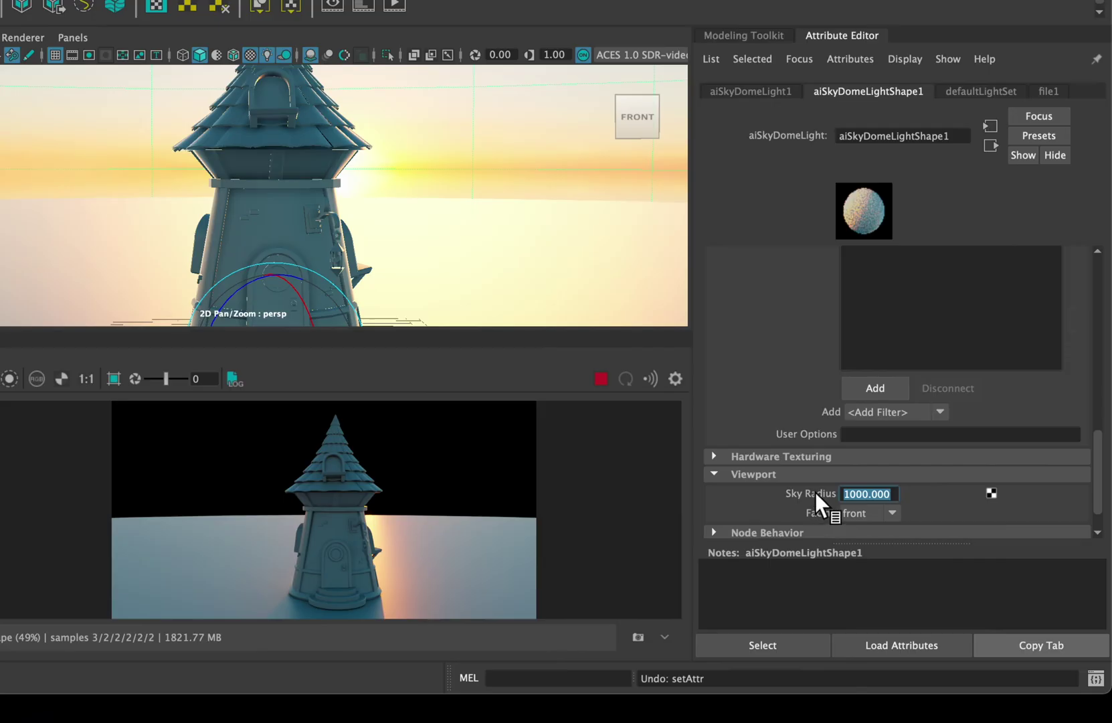
type("0")
key("Return")
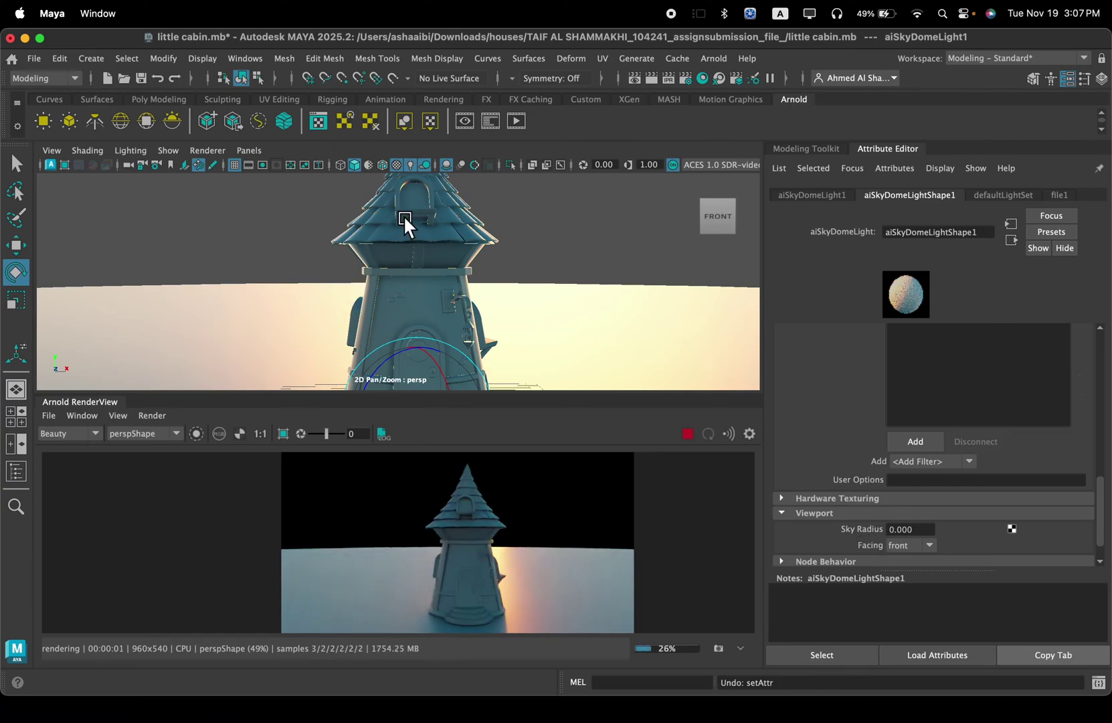
Step: Bring the sky back into the render and settle the skydome light's camera visibility at 0.266
scroll(859, 445, "up", 5)
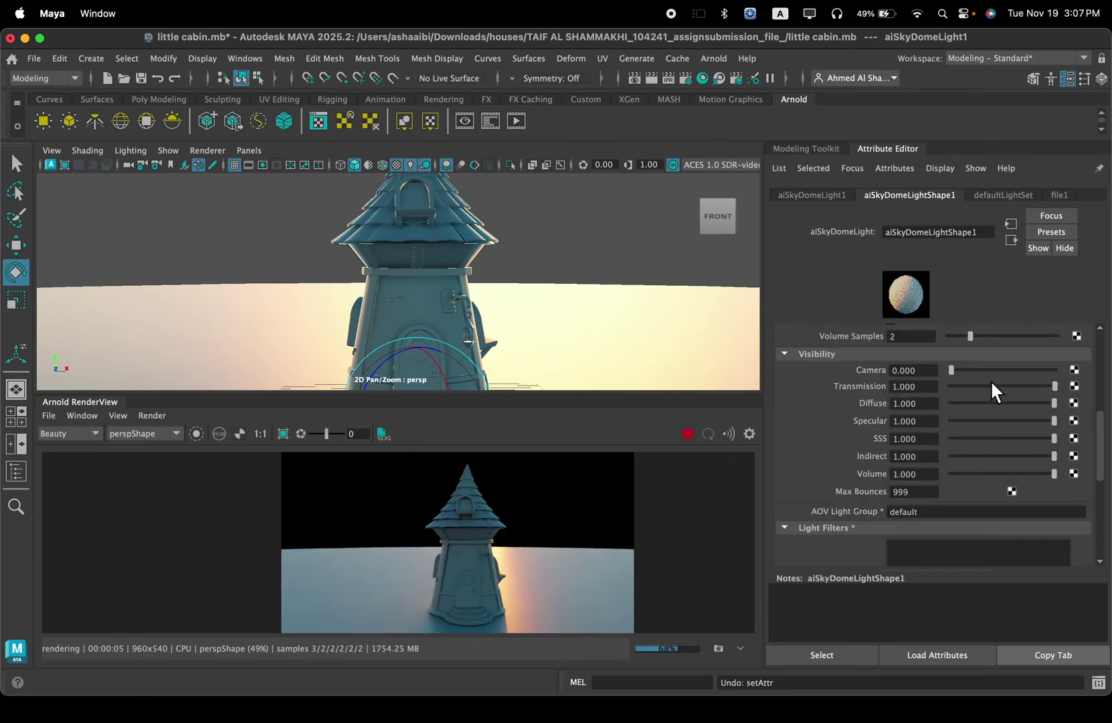
left_click_drag(968, 375, 1084, 381)
scroll(962, 415, "up", 8)
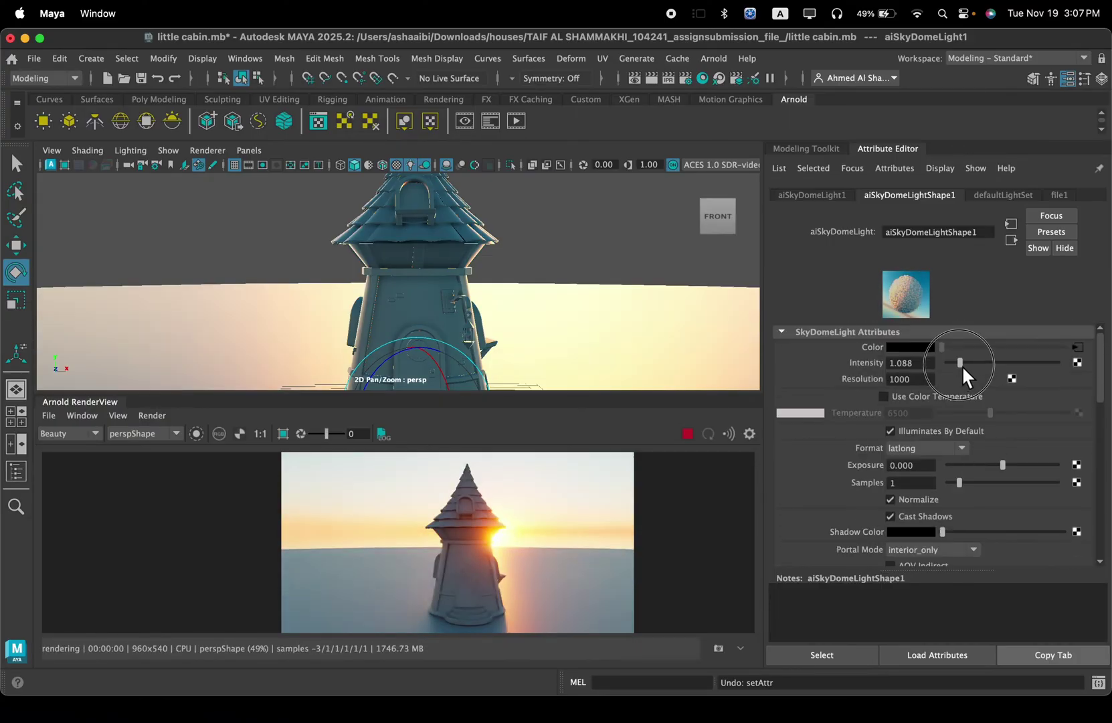
scroll(963, 371, "down", 7)
left_click_drag(1054, 412, 1034, 413)
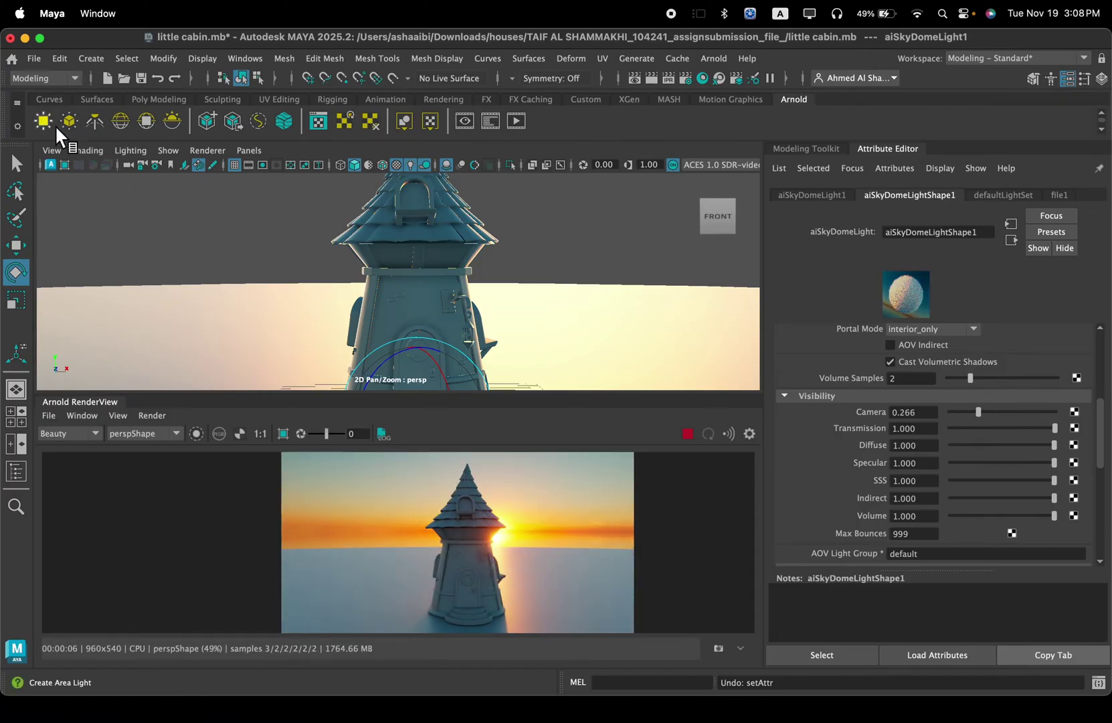
Step: Delete aiSkyDomeLight1 from the scene
left_click(16, 472)
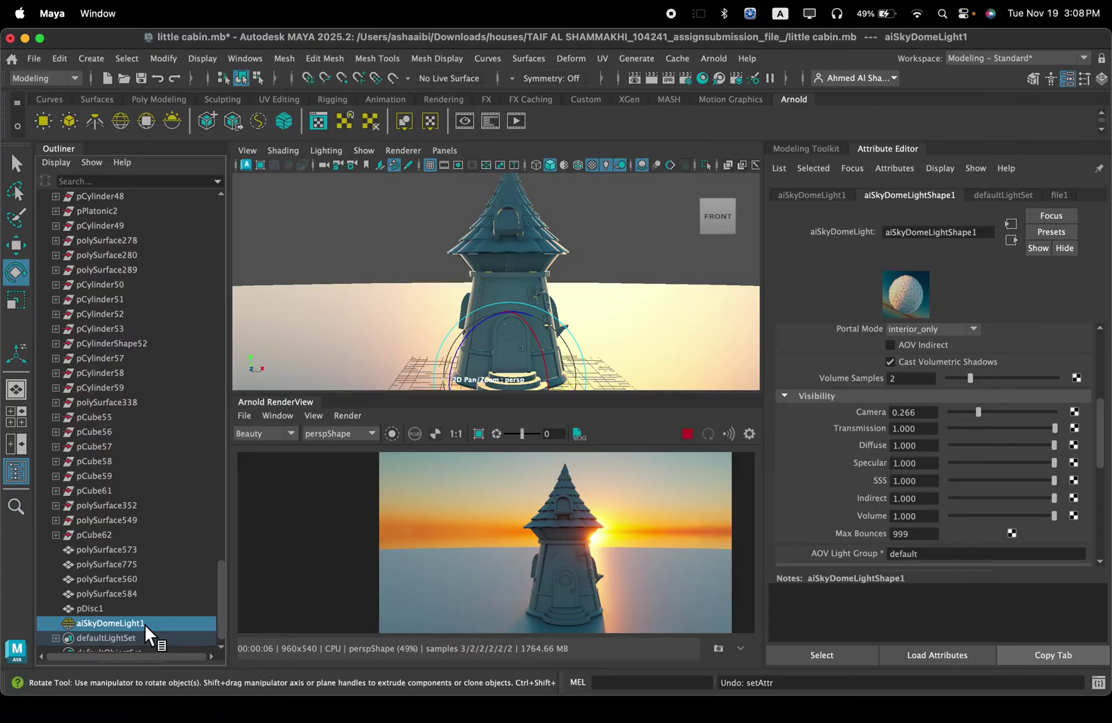
key("Delete")
left_click(18, 481)
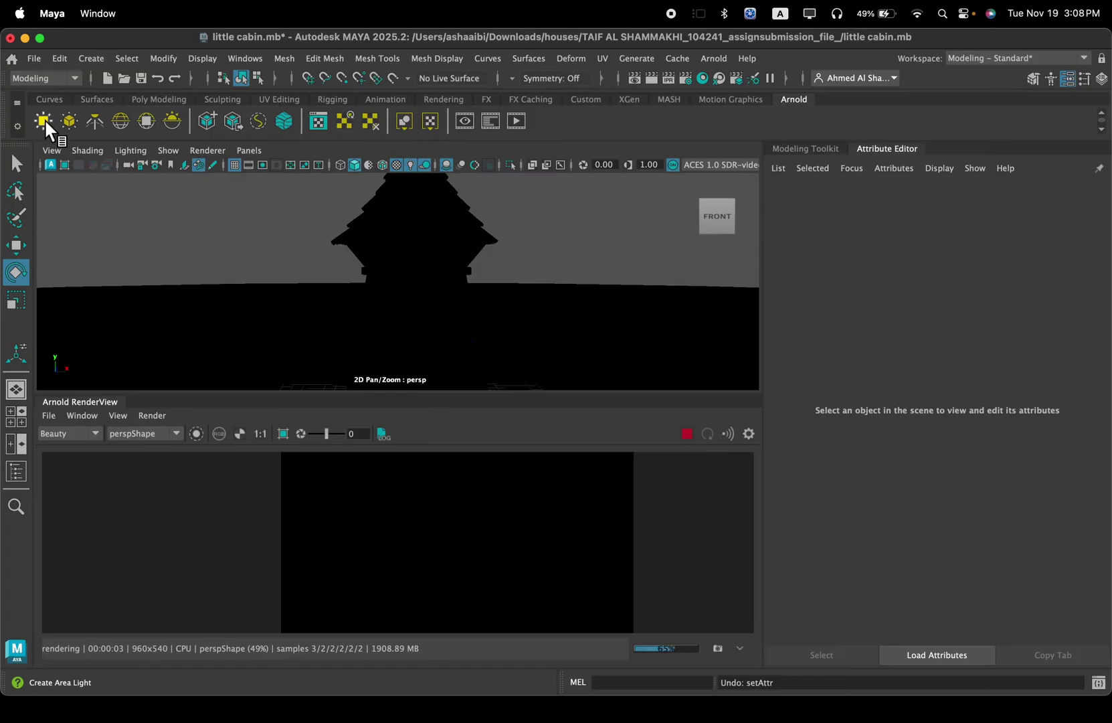
Step: Create an Arnold area light in the scene
left_click(442, 98)
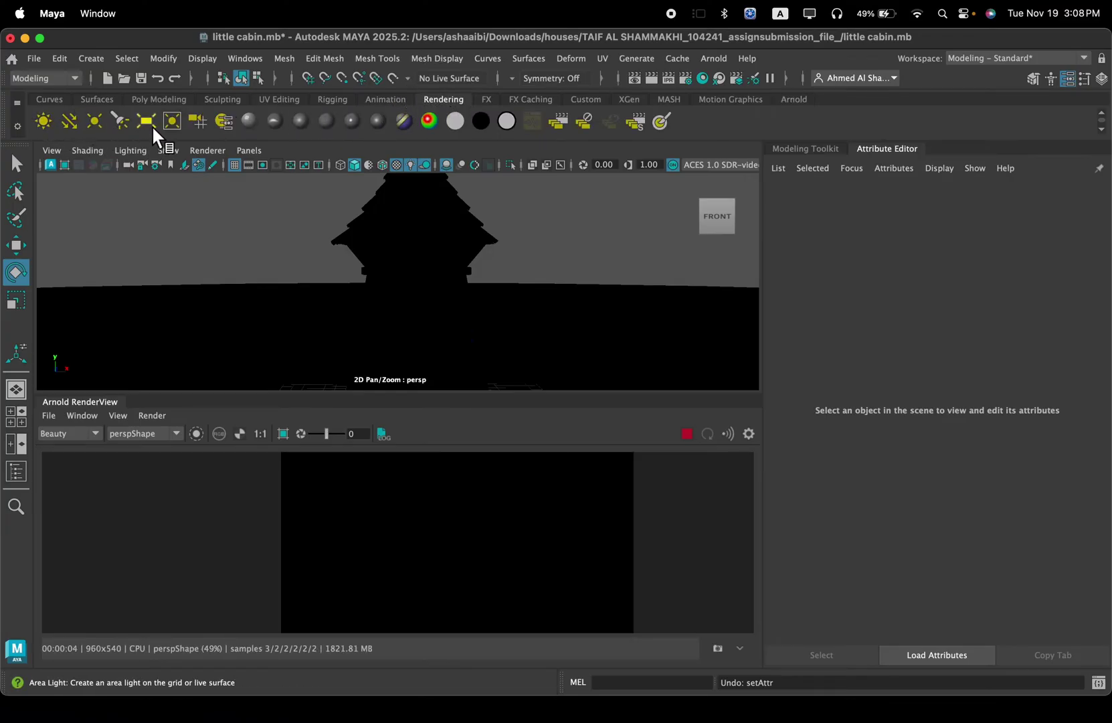
left_click(787, 100)
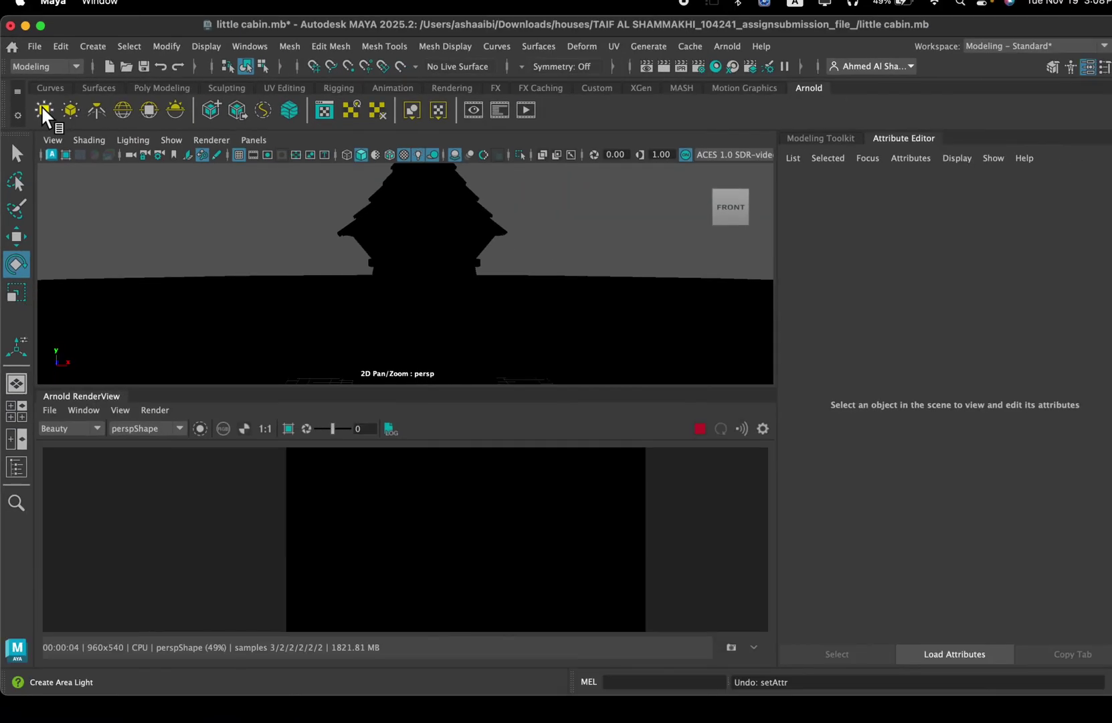
left_click(43, 109)
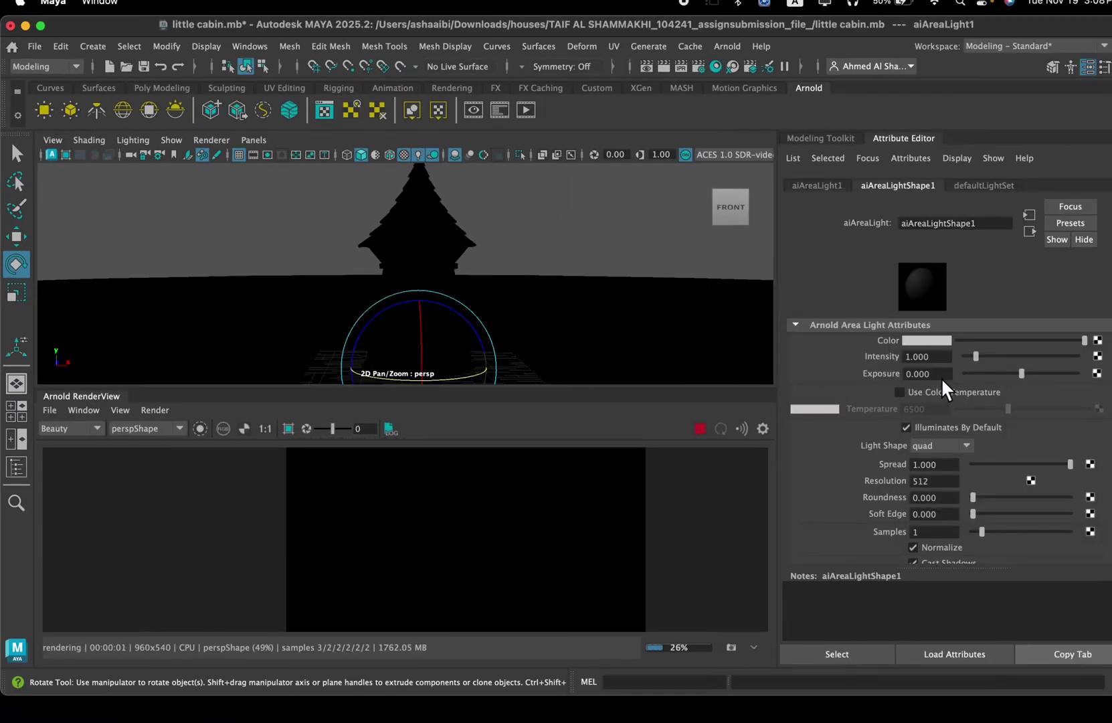
Step: Set the area light's exposure to 5 and turn off its Normalize option
left_click_drag(1022, 370, 1098, 374)
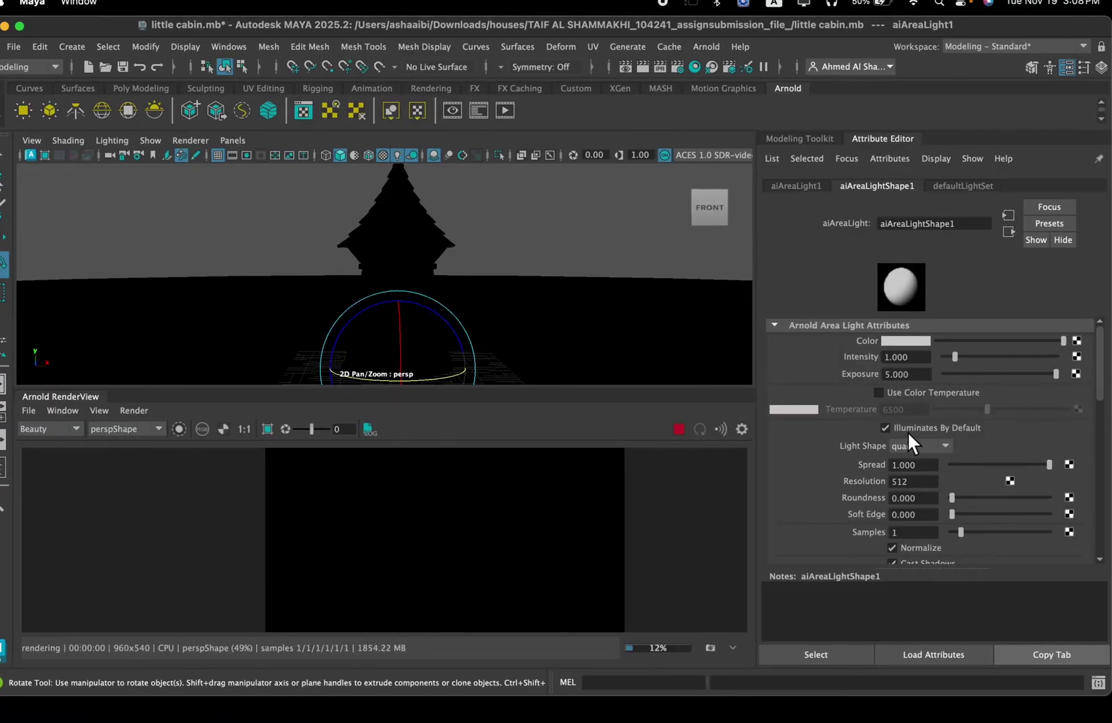
scroll(860, 466, "down", 2)
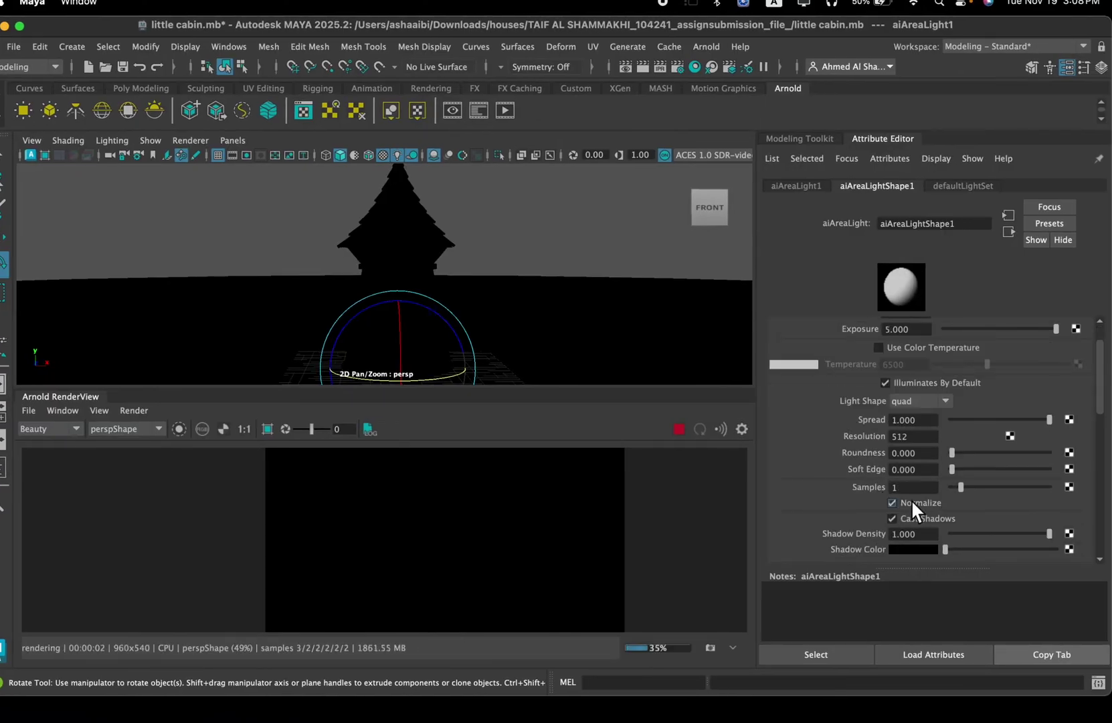
left_click(910, 501)
scroll(562, 323, "down", 2)
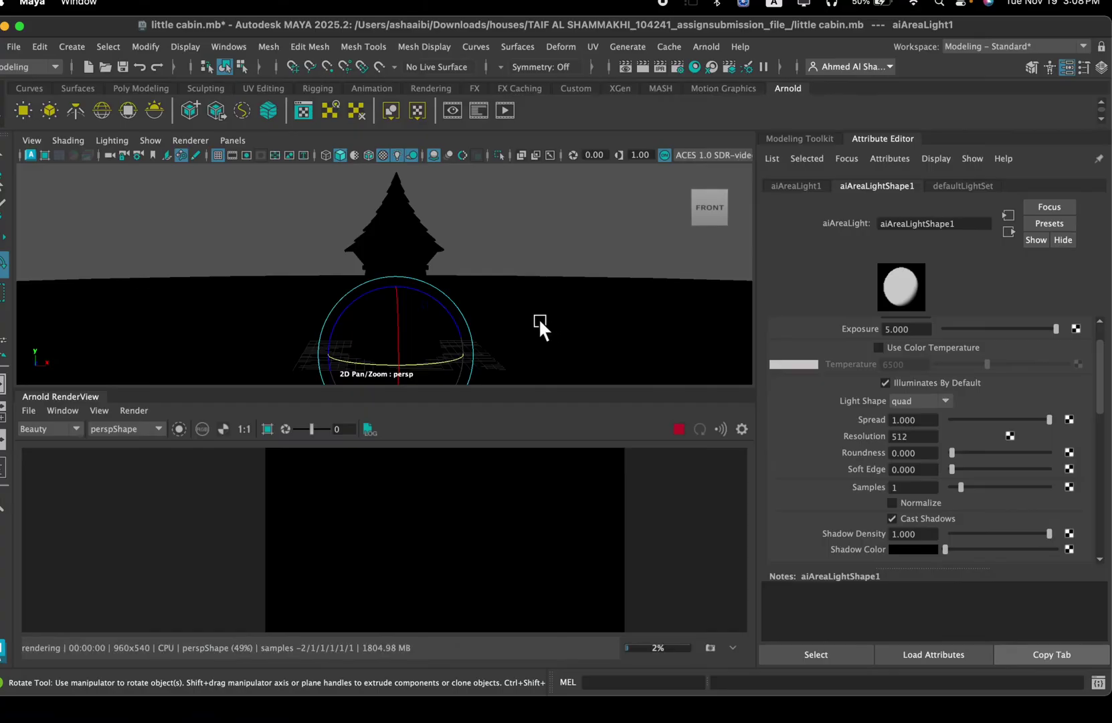
Step: Move the area light out to the tower's right side and scale it up uniformly to about 9.394
left_click_drag(538, 318, 536, 321, "alt")
middle_click_drag(536, 321, 536, 285, "alt")
left_click_drag(537, 288, 511, 291, "alt")
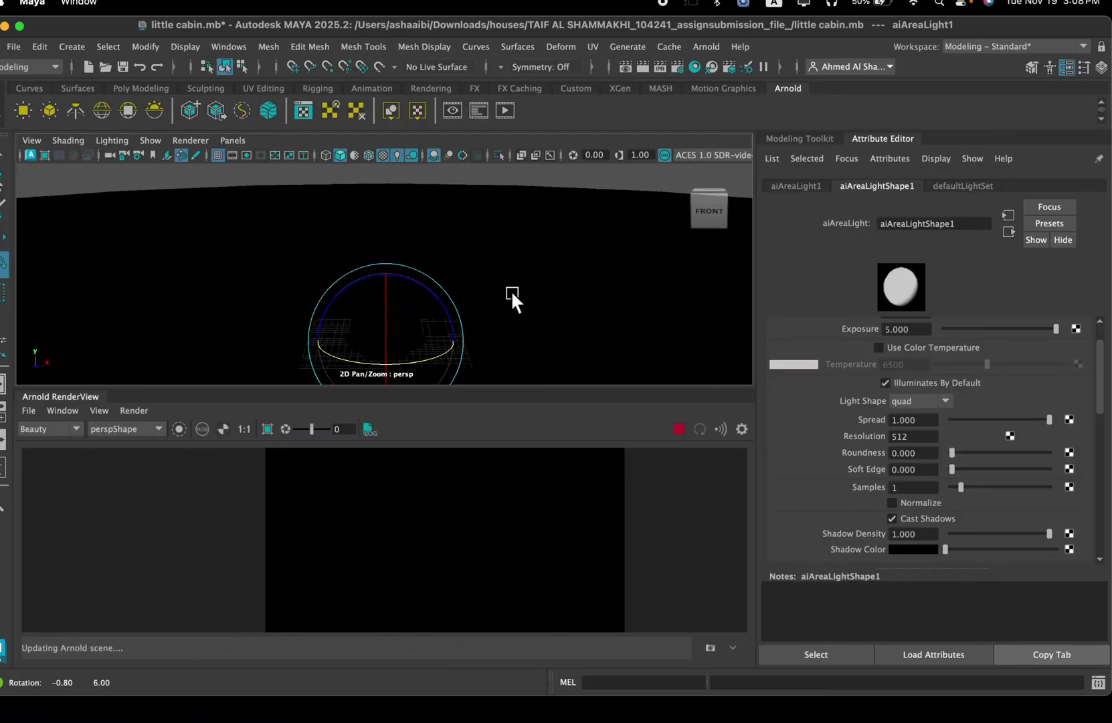
key("w")
left_click_drag(439, 342, 644, 249)
key("r")
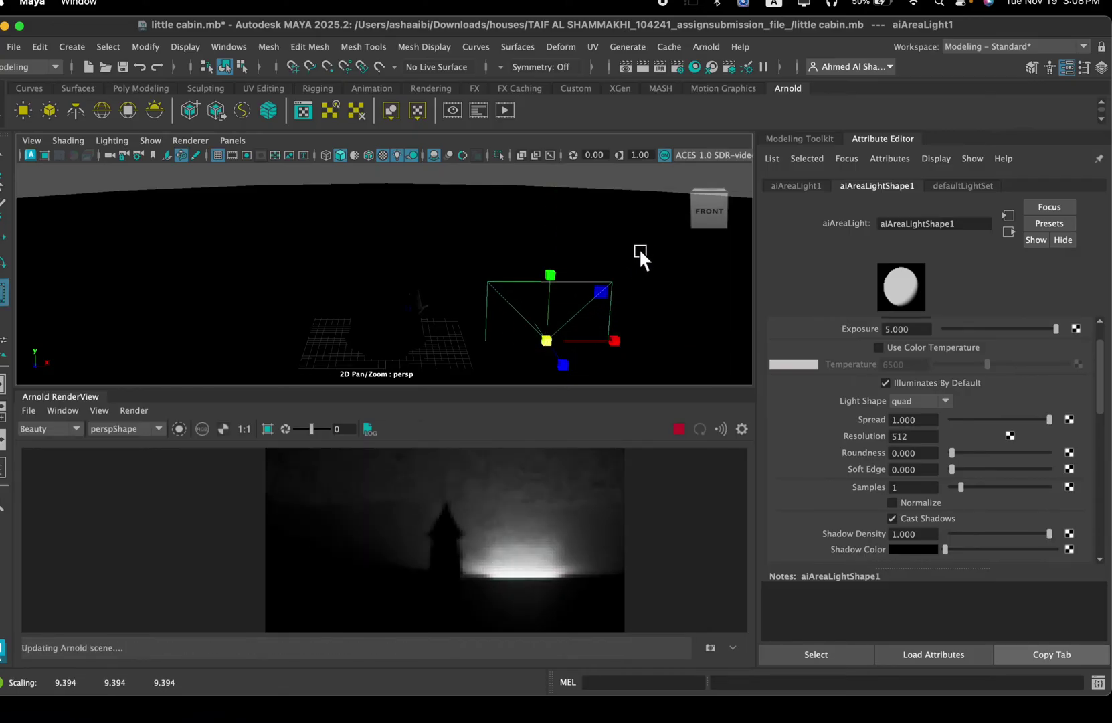
Step: Rotate the area light about 61.8° around its vertical axis toward the tower and review its attributes
key("e")
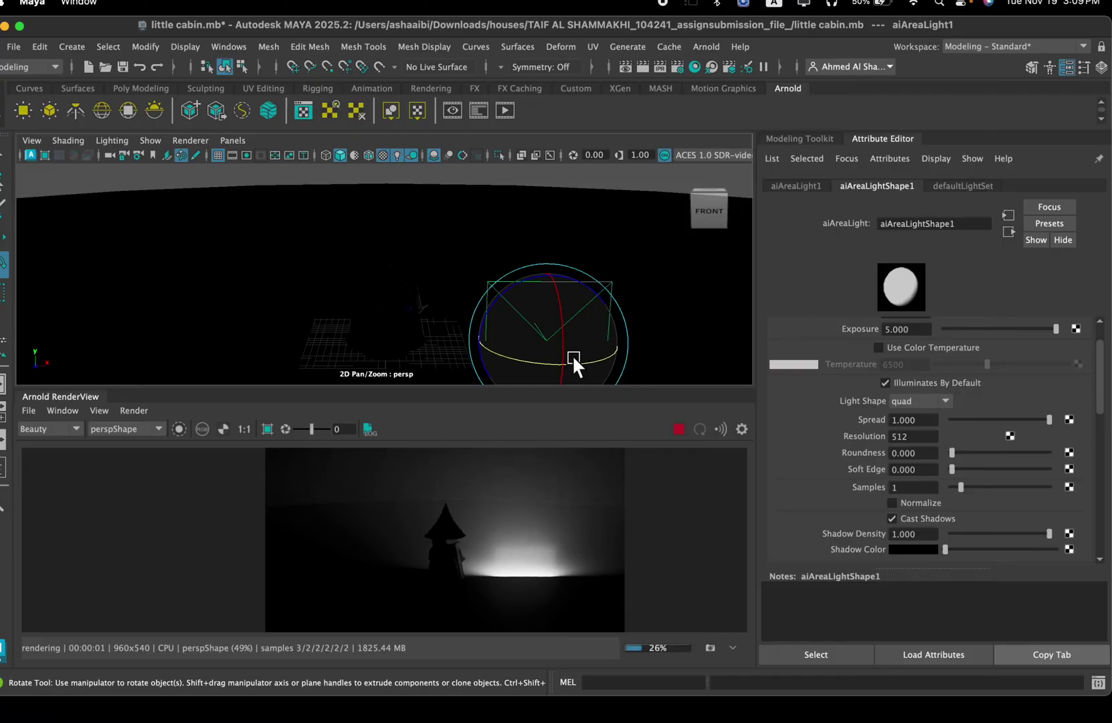
left_click_drag(577, 363, 681, 380)
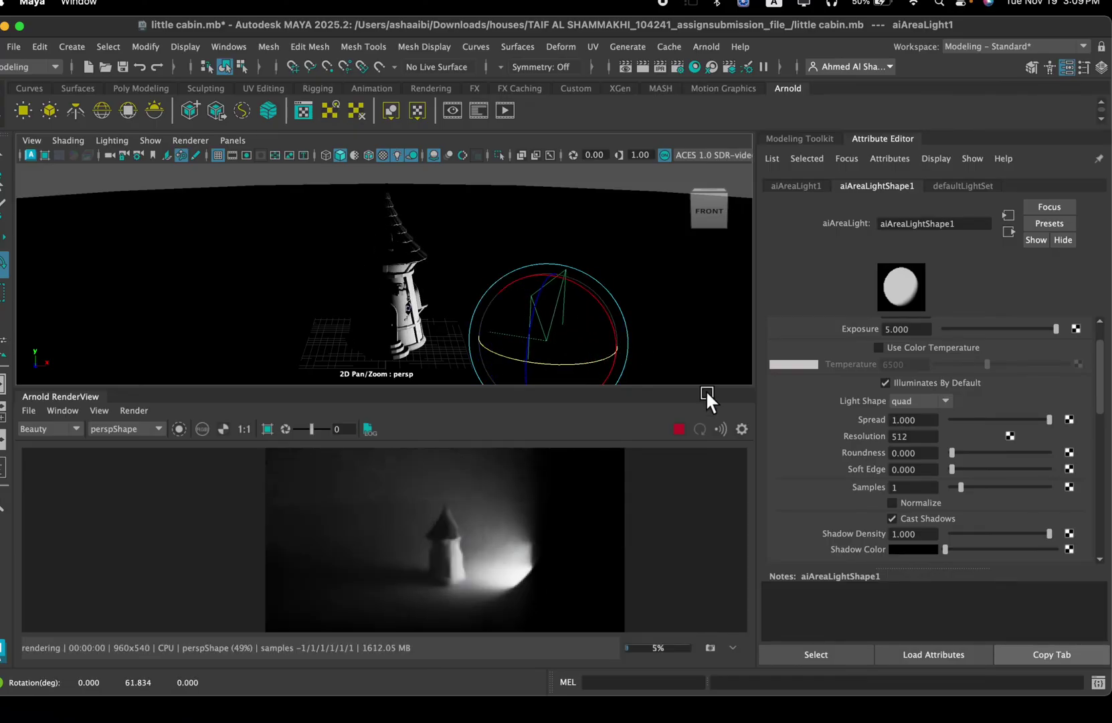
scroll(835, 394, "down", 10)
scroll(836, 428, "up", 8)
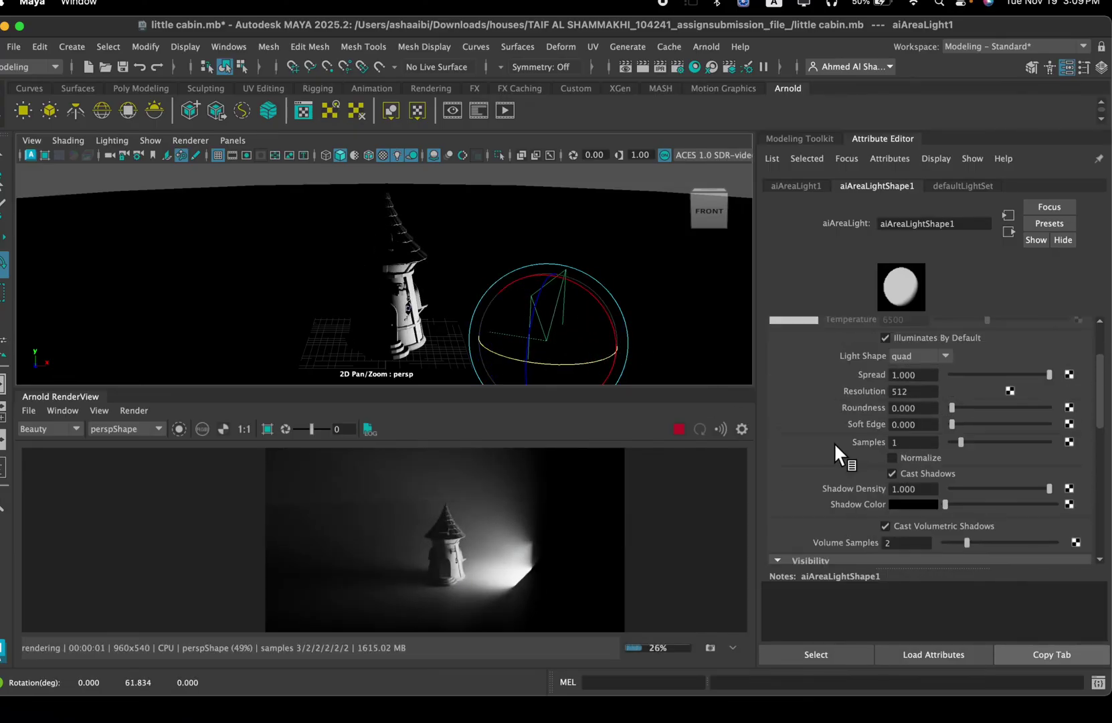
scroll(834, 442, "up", 3)
scroll(836, 442, "down", 6)
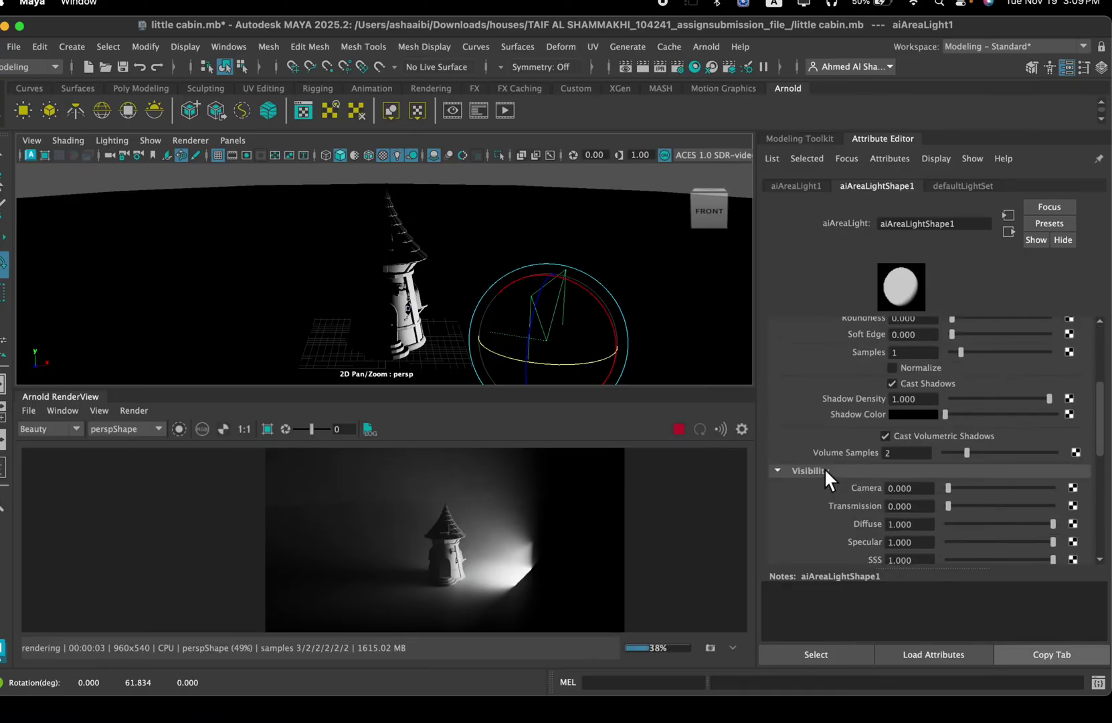
scroll(826, 472, "down", 4)
scroll(791, 441, "up", 10)
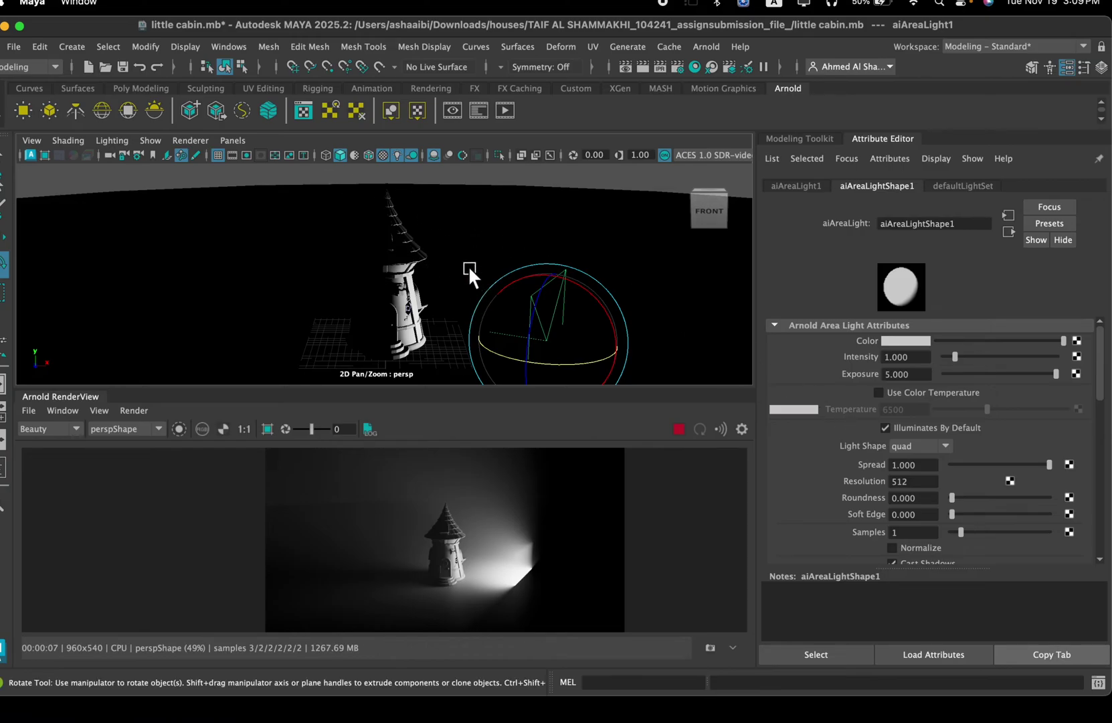
Step: Replace the area light with an Arnold Physical Sky and show the Outliner
key("Delete")
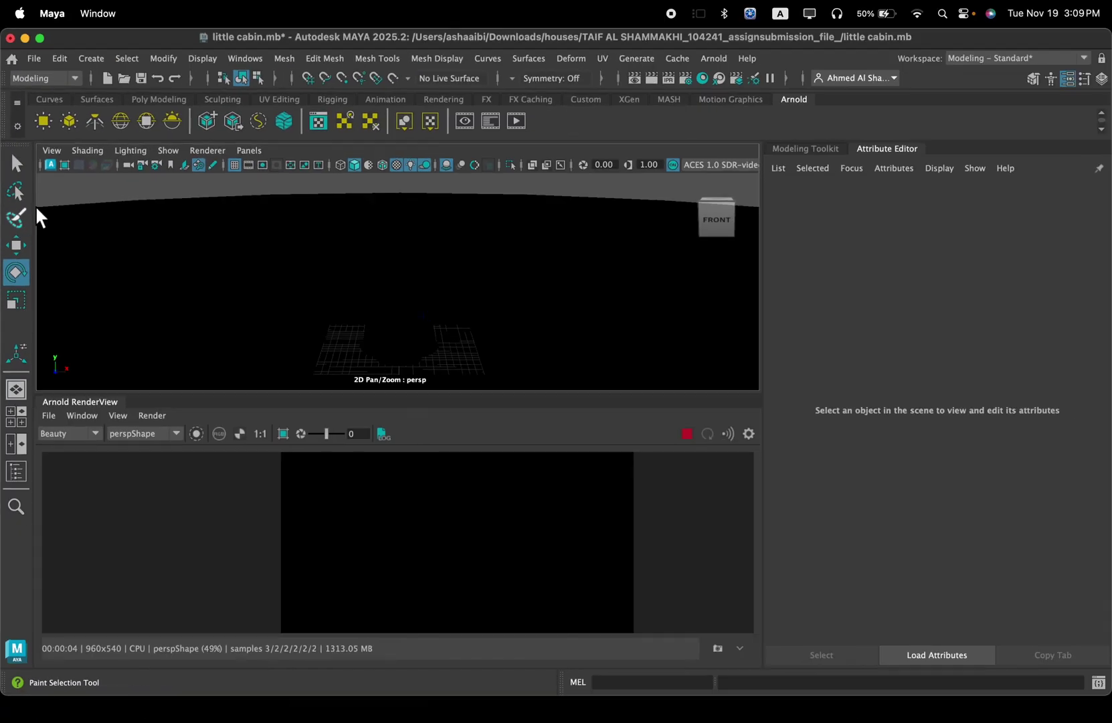
left_click(174, 119)
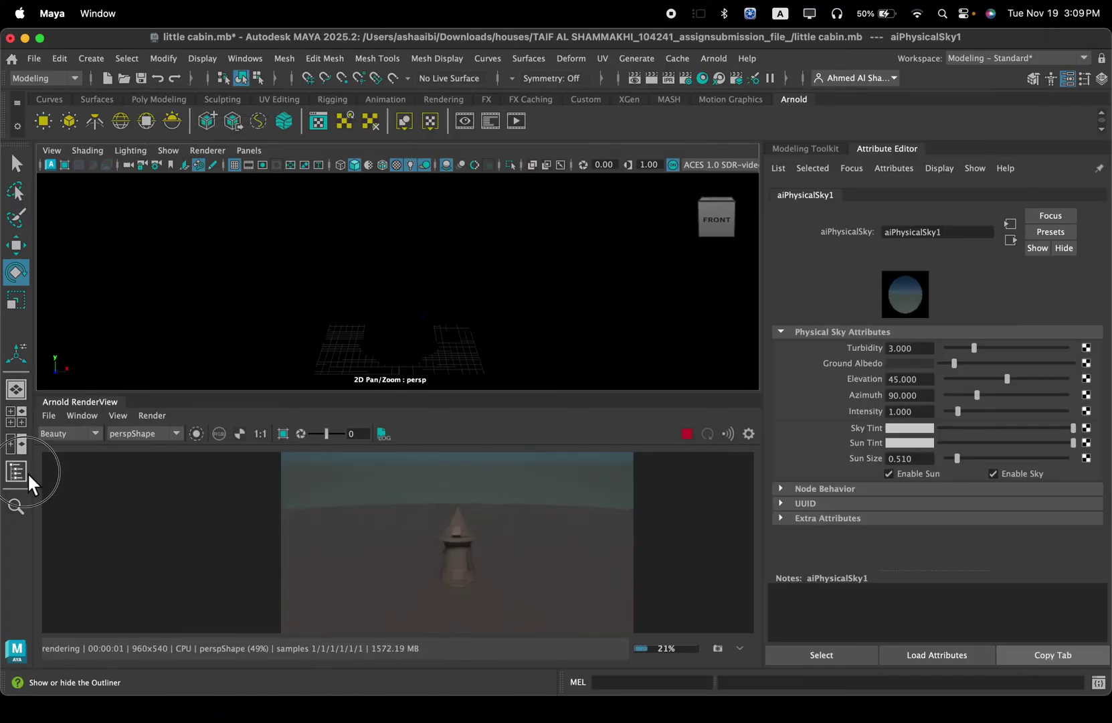
left_click(16, 471)
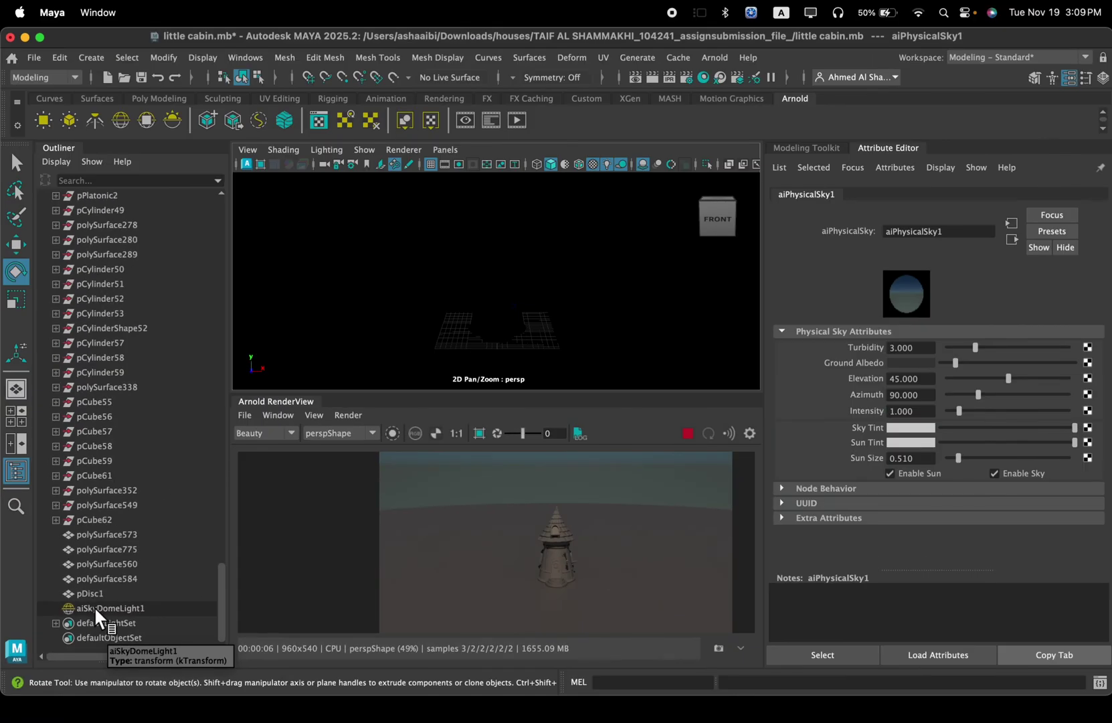
Step: Select aiSkyDomeLight1 and raise its intensity to about 2.635
left_click(94, 607)
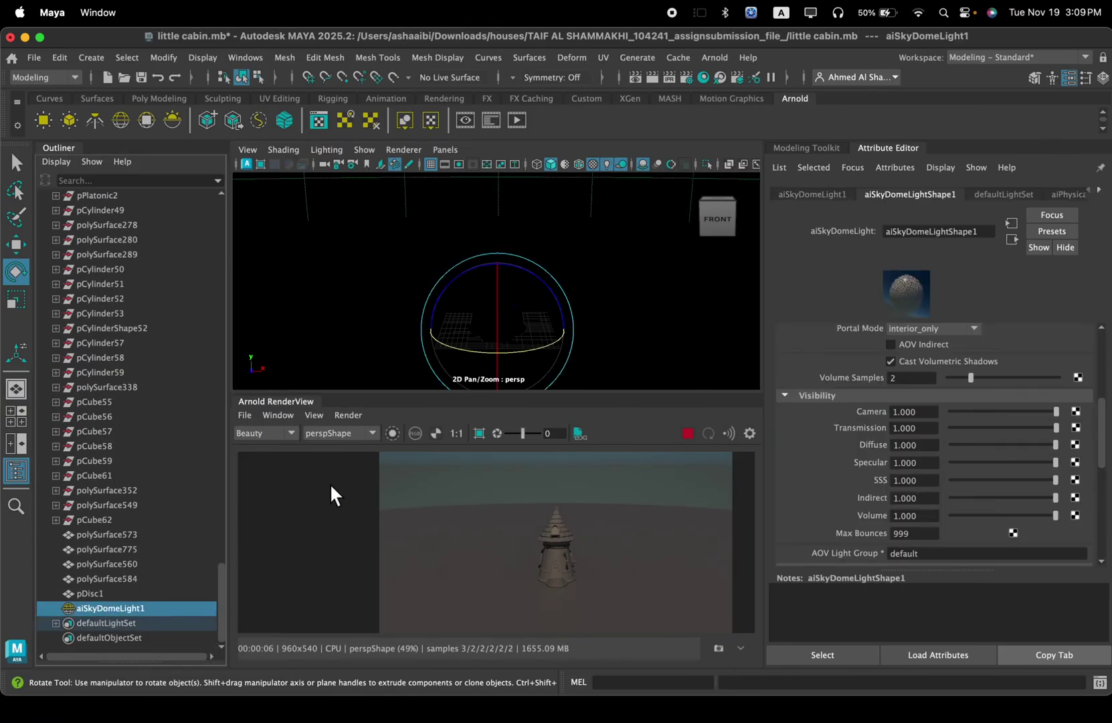
left_click_drag(515, 355, 539, 320, "alt")
scroll(514, 333, "down", 3)
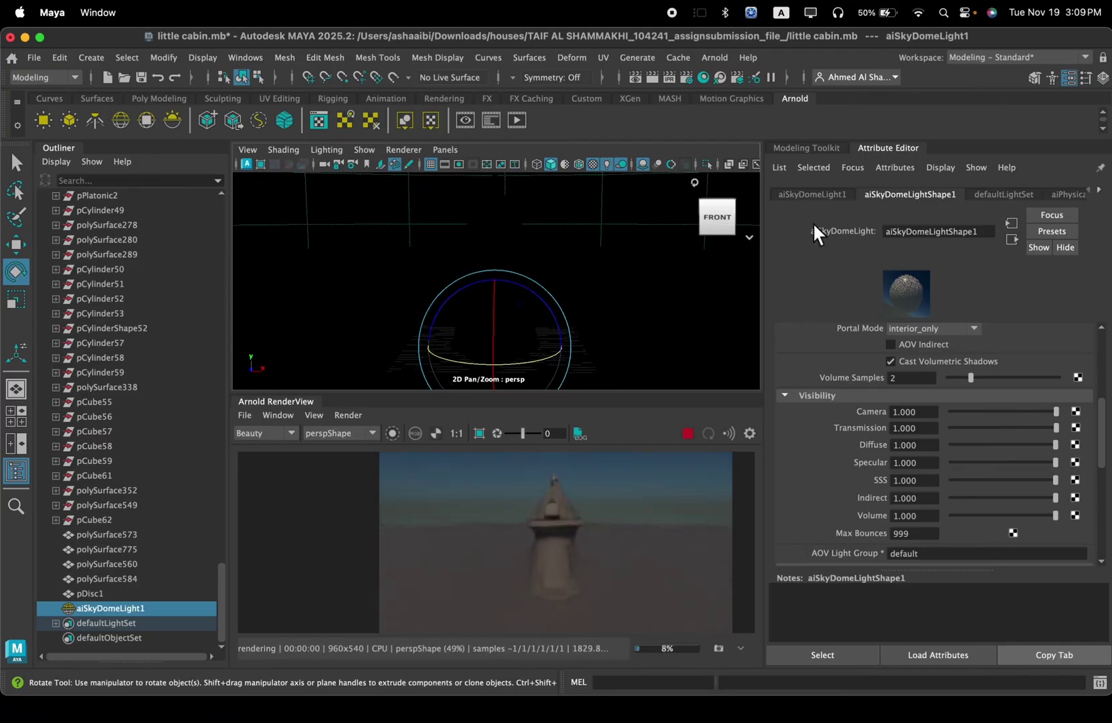
left_click(101, 608)
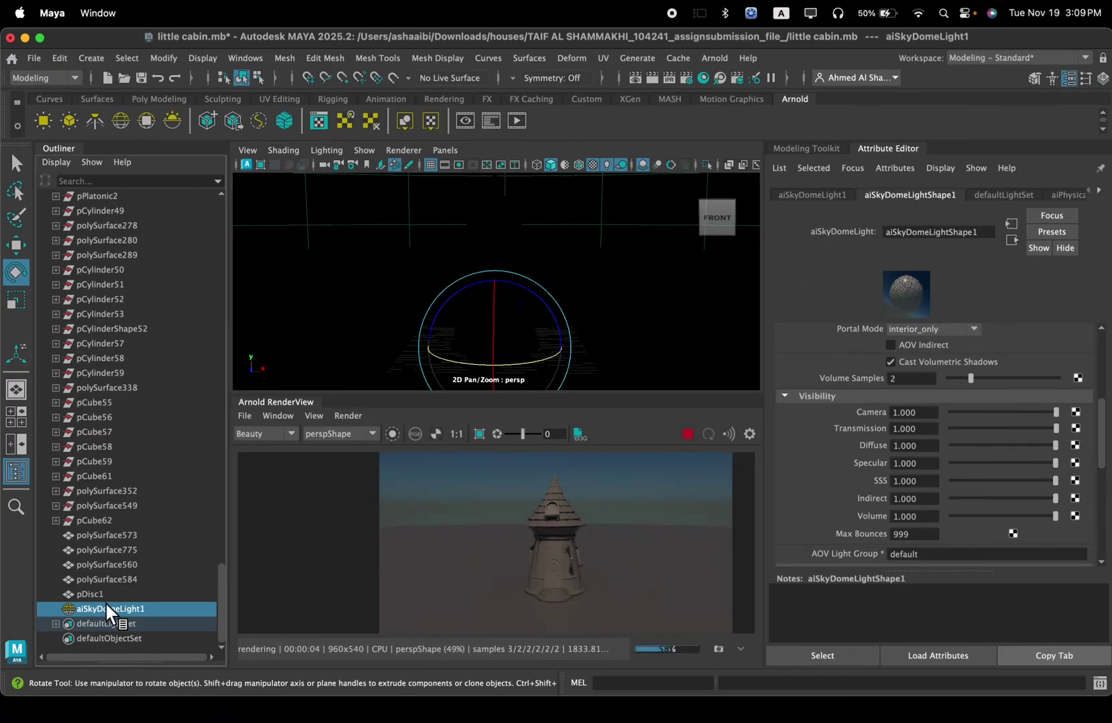
scroll(978, 370, "up", 5)
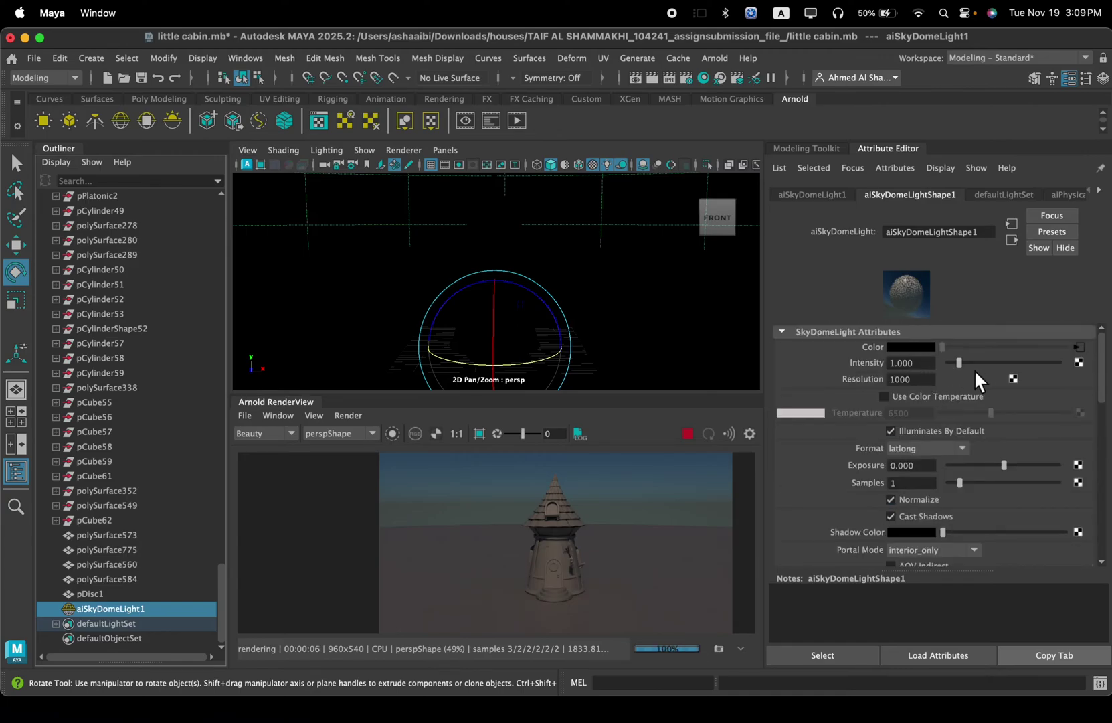
left_click_drag(962, 361, 975, 357)
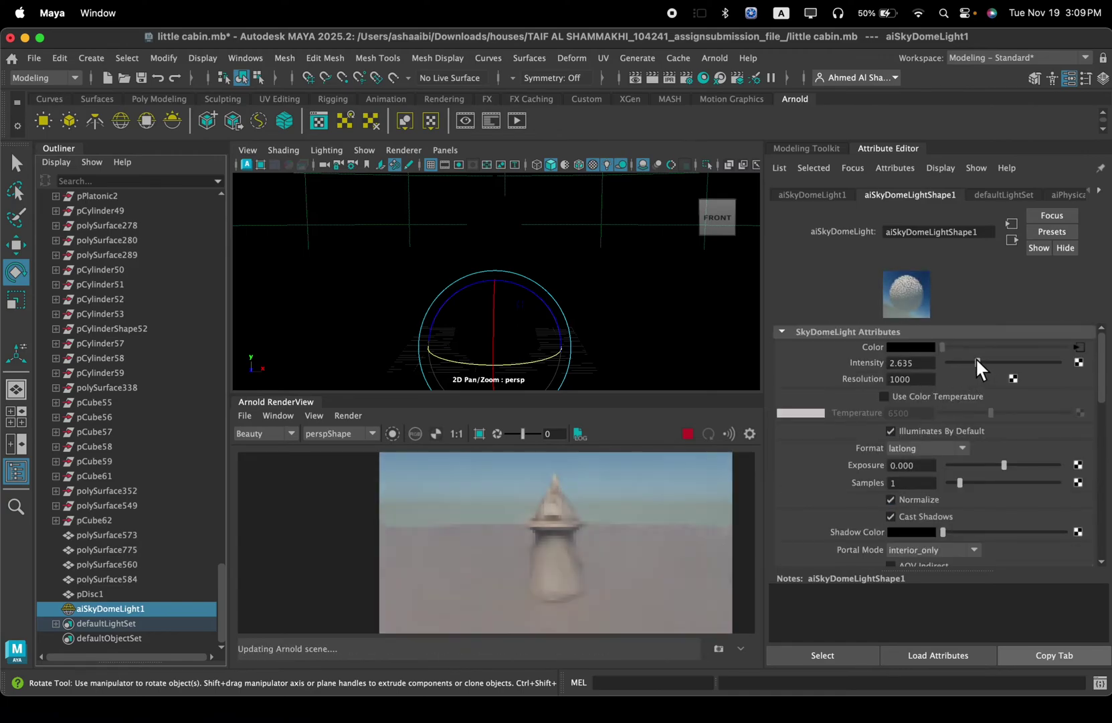
scroll(843, 471, "down", 2)
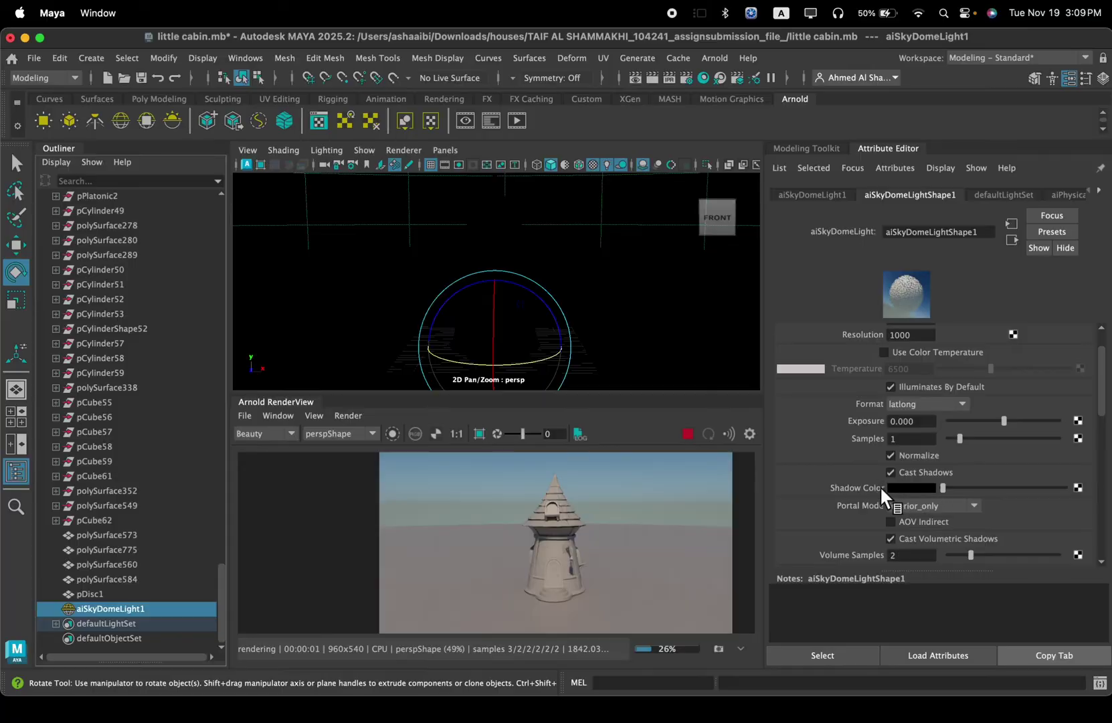
scroll(851, 429, "down", 6)
scroll(853, 429, "up", 8)
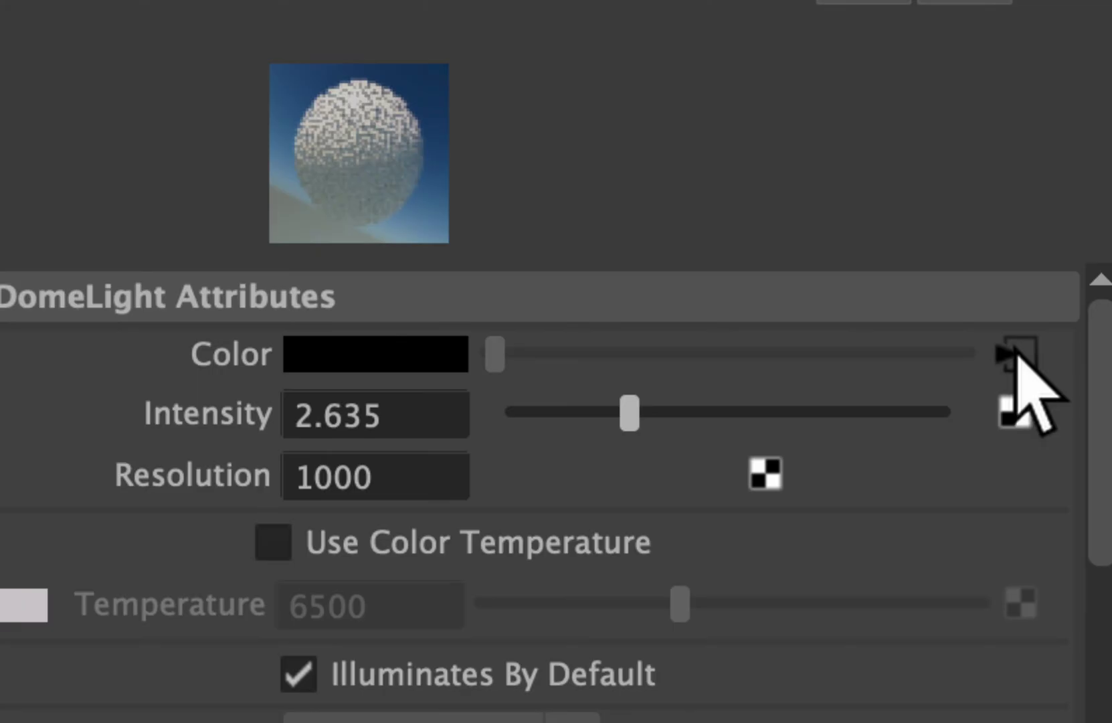
Step: Open the physical sky connected to the skydome's color and set turbidity to 2.912, intensity to 0.966 and azimuth to 330.75
left_click(1014, 353)
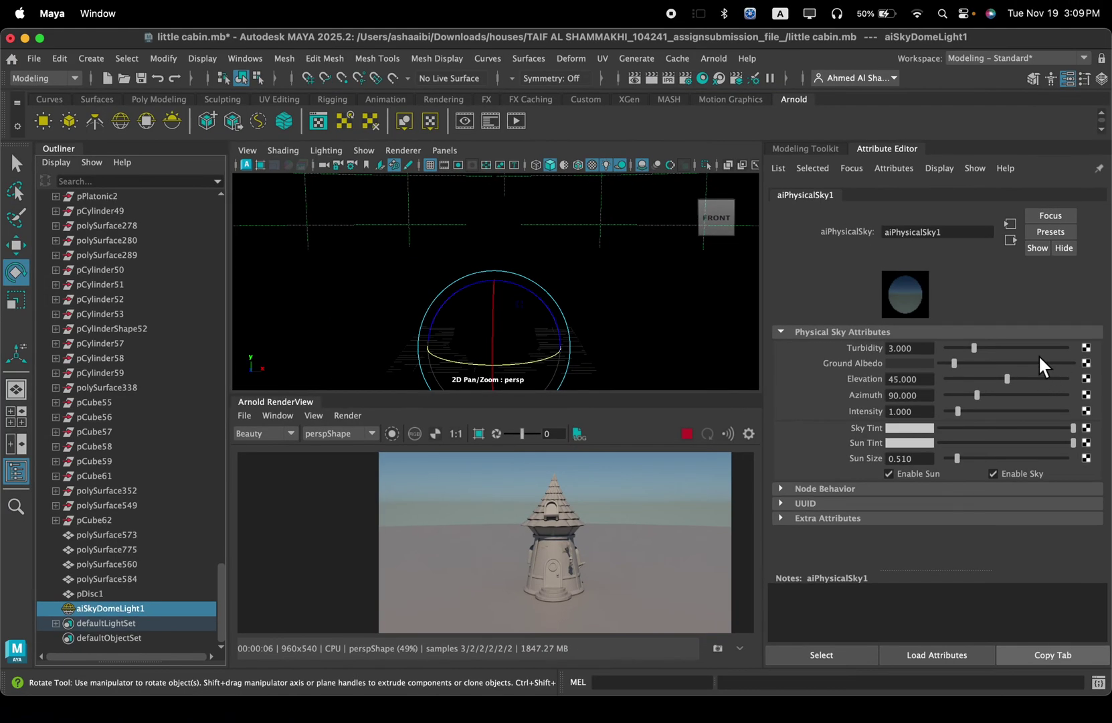
left_click_drag(977, 348, 972, 346)
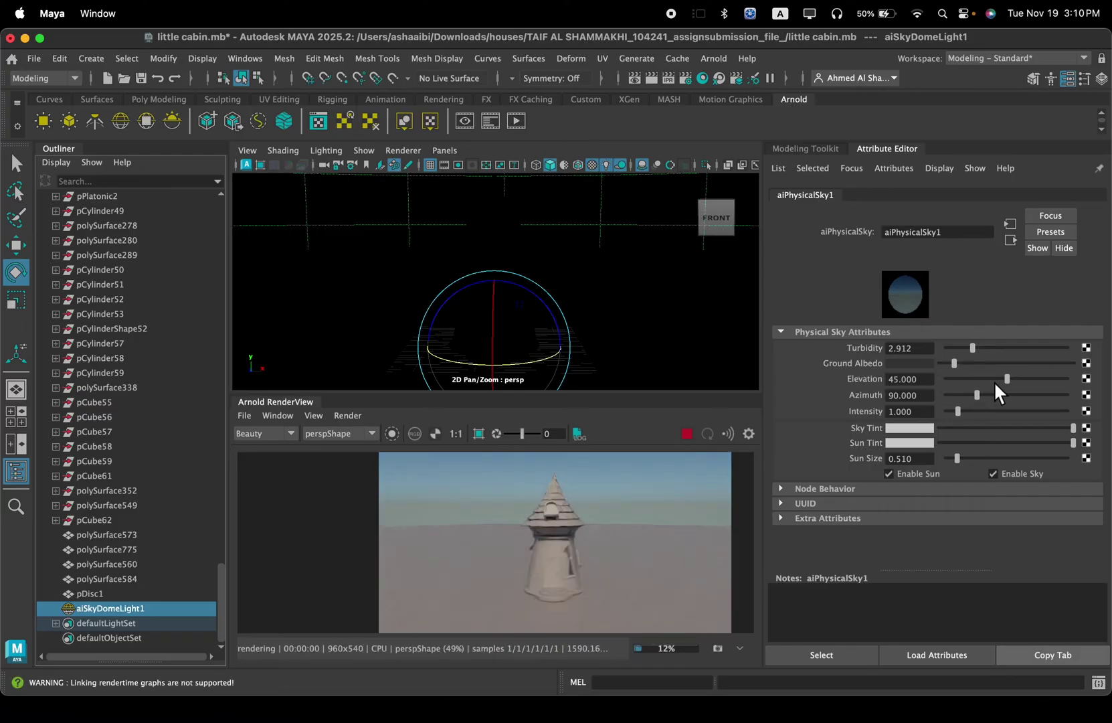
left_click_drag(966, 408, 960, 410)
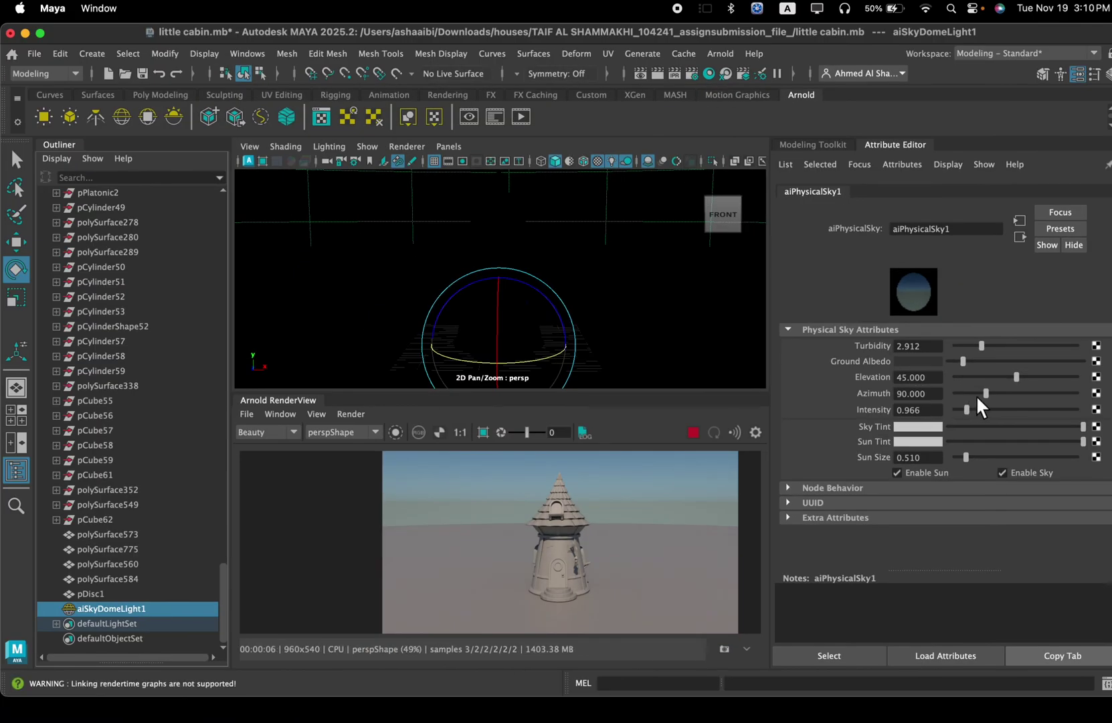
left_click_drag(984, 392, 1058, 392)
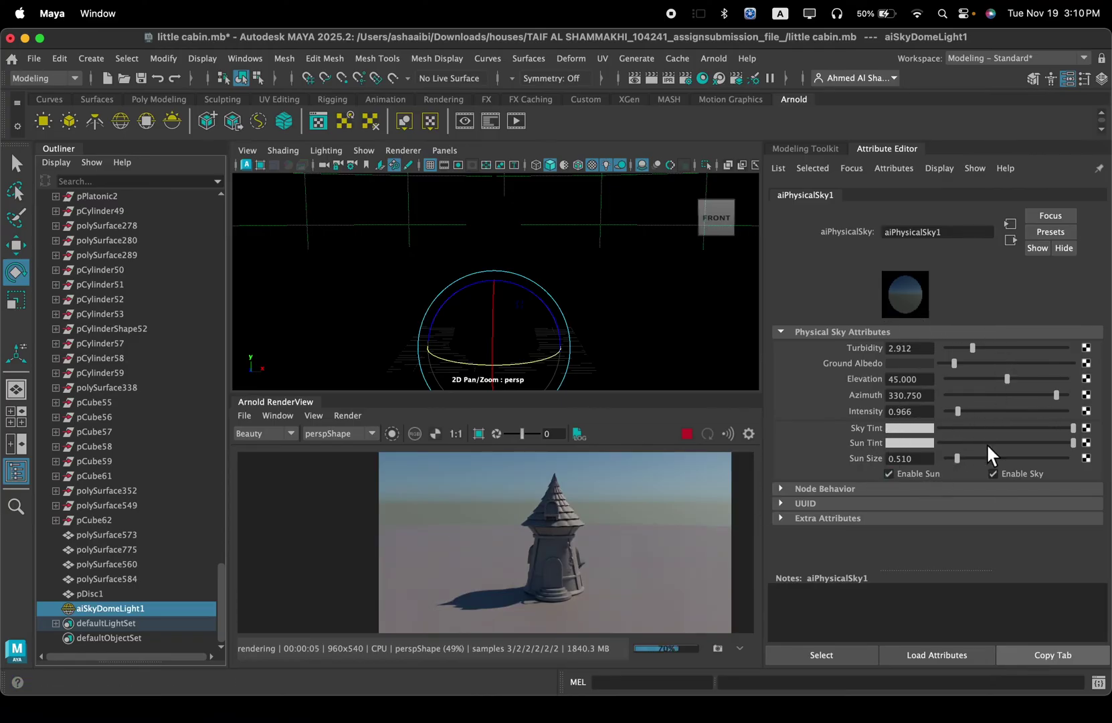
Step: Turn off the physical sky's Enable Sky option, toggle Enable Sun off and on, and raise its intensity to about 1.647
left_click(998, 474)
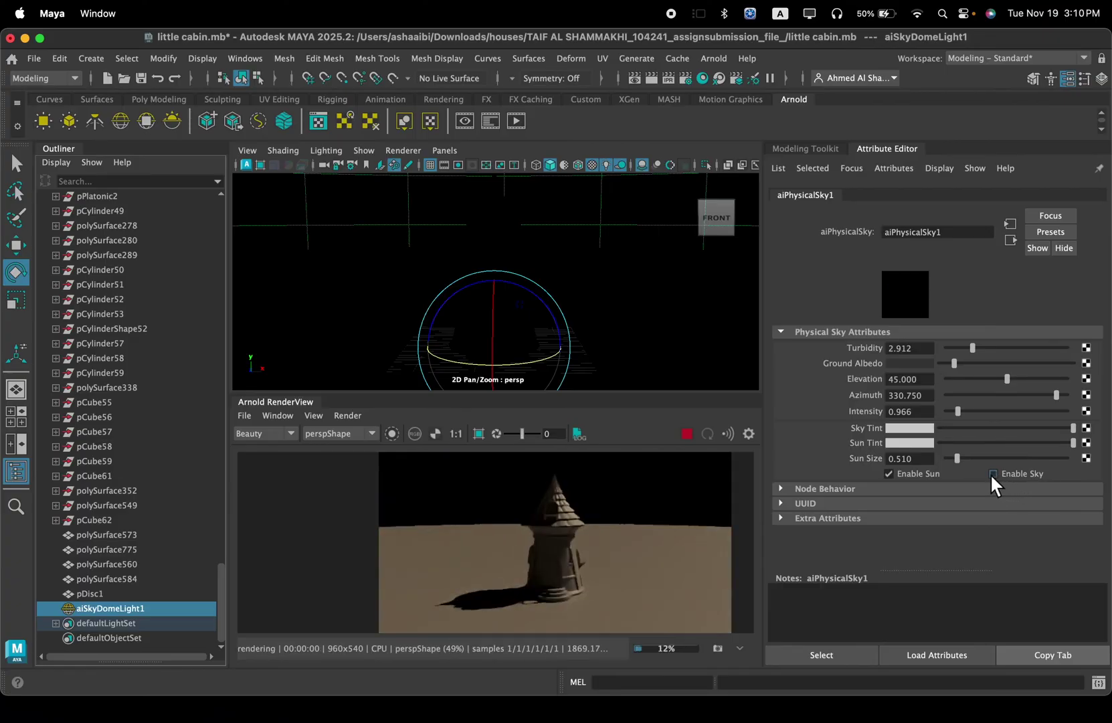
left_click(914, 474)
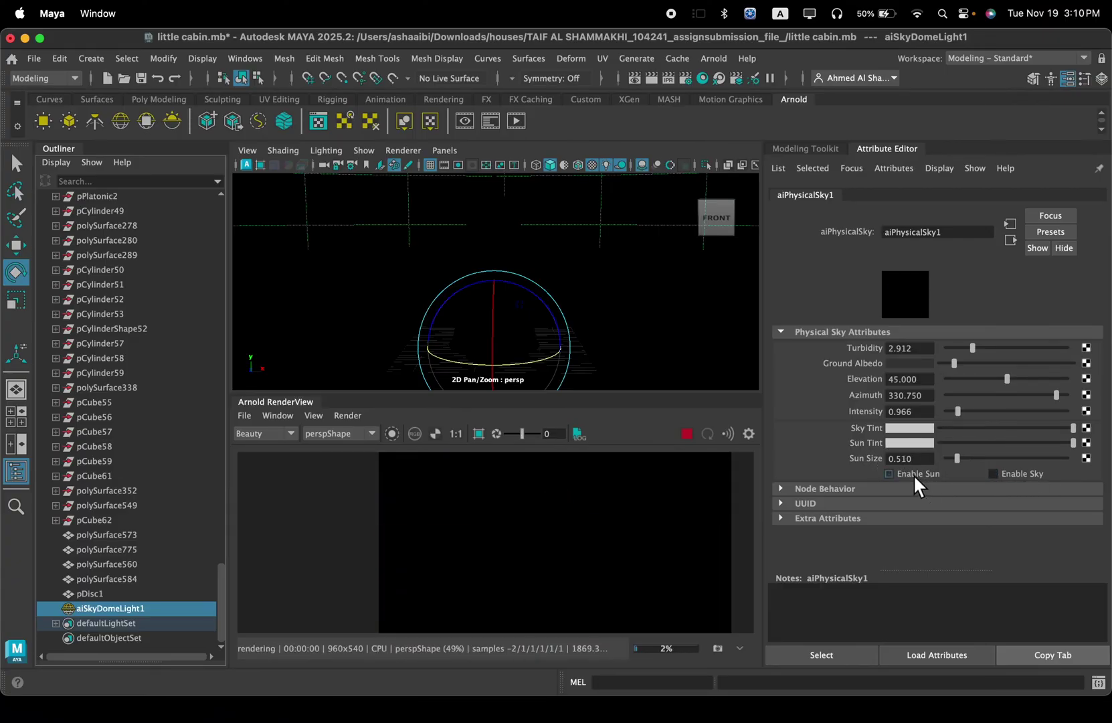
left_click_drag(960, 411, 967, 410)
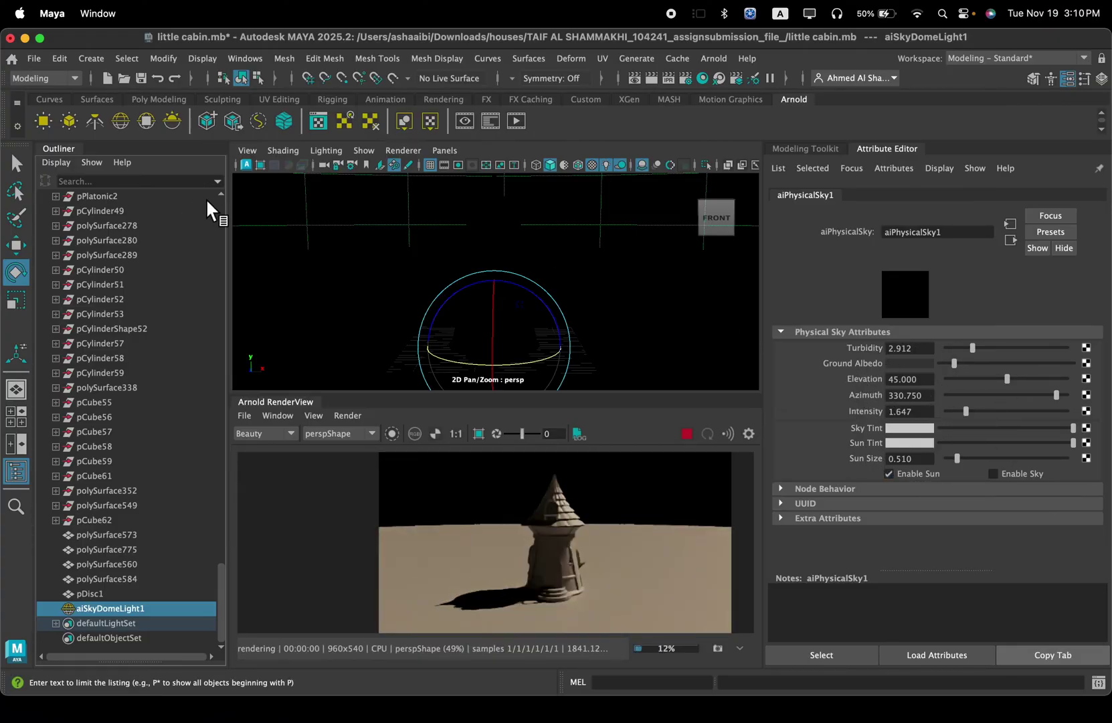
Step: Delete aiSkyDomeLight1 from the scene
left_click(121, 608)
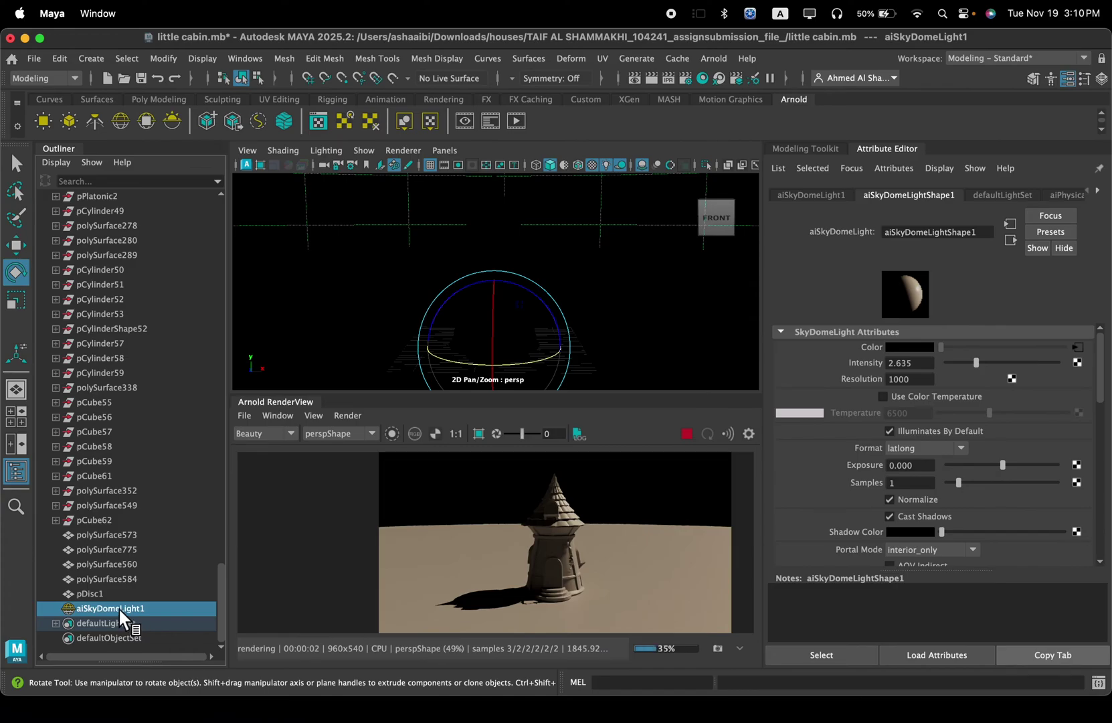
key("Delete")
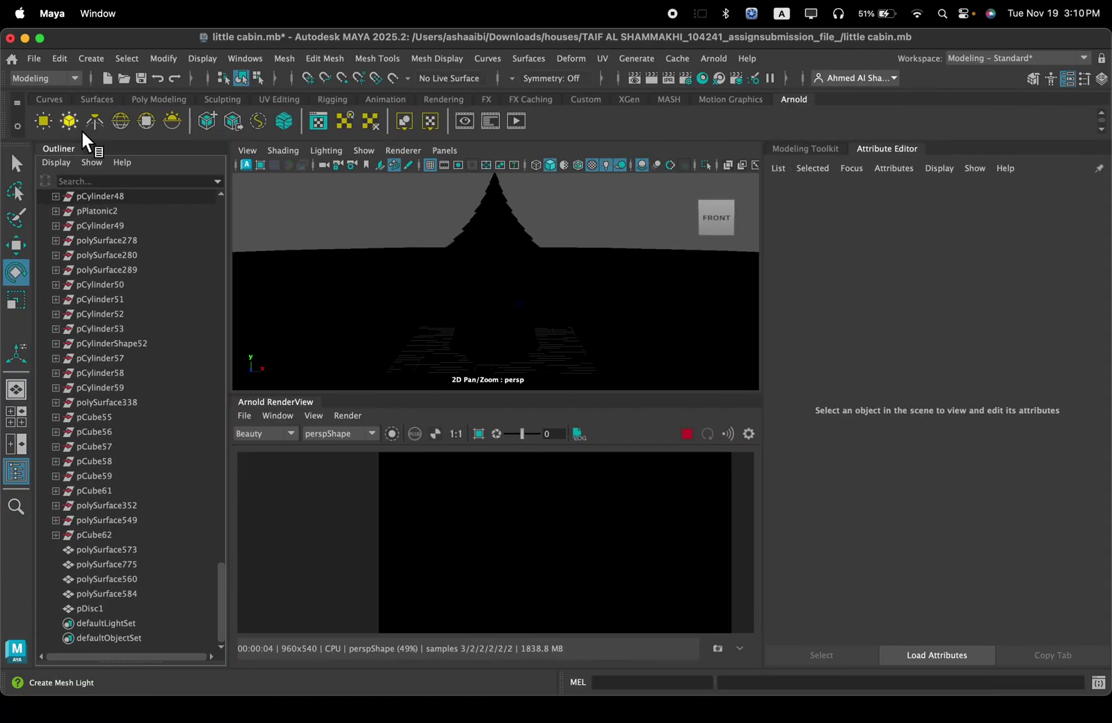
Step: Try to create an Arnold mesh light with no mesh selected
left_click(70, 121)
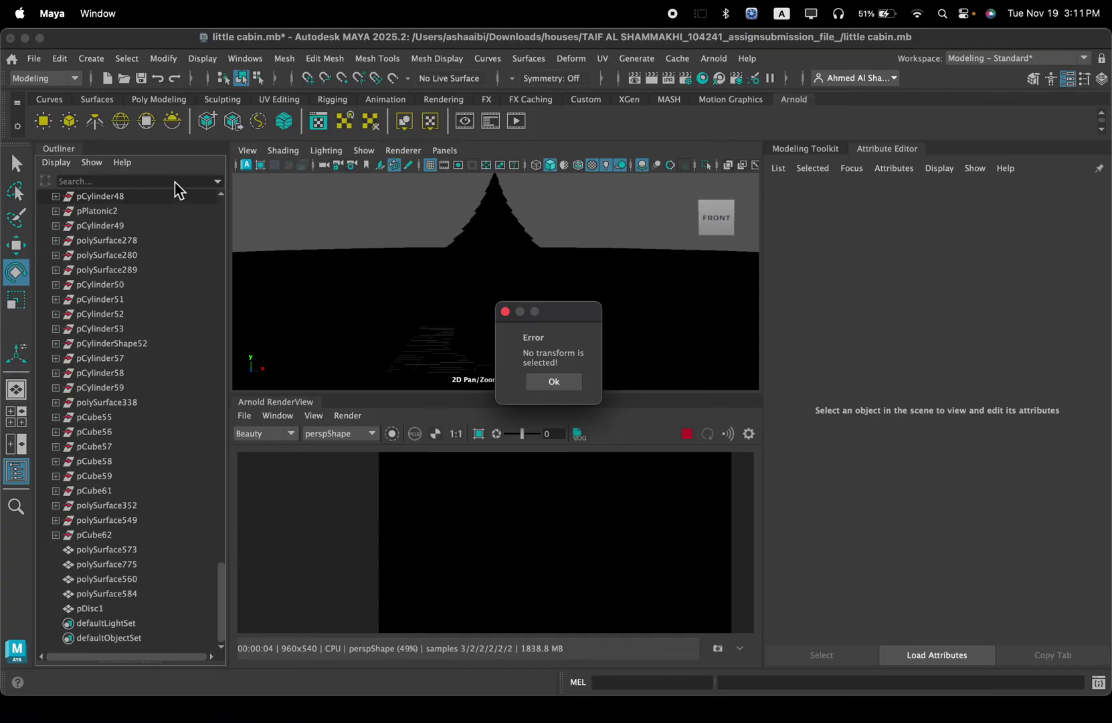
left_click(560, 383)
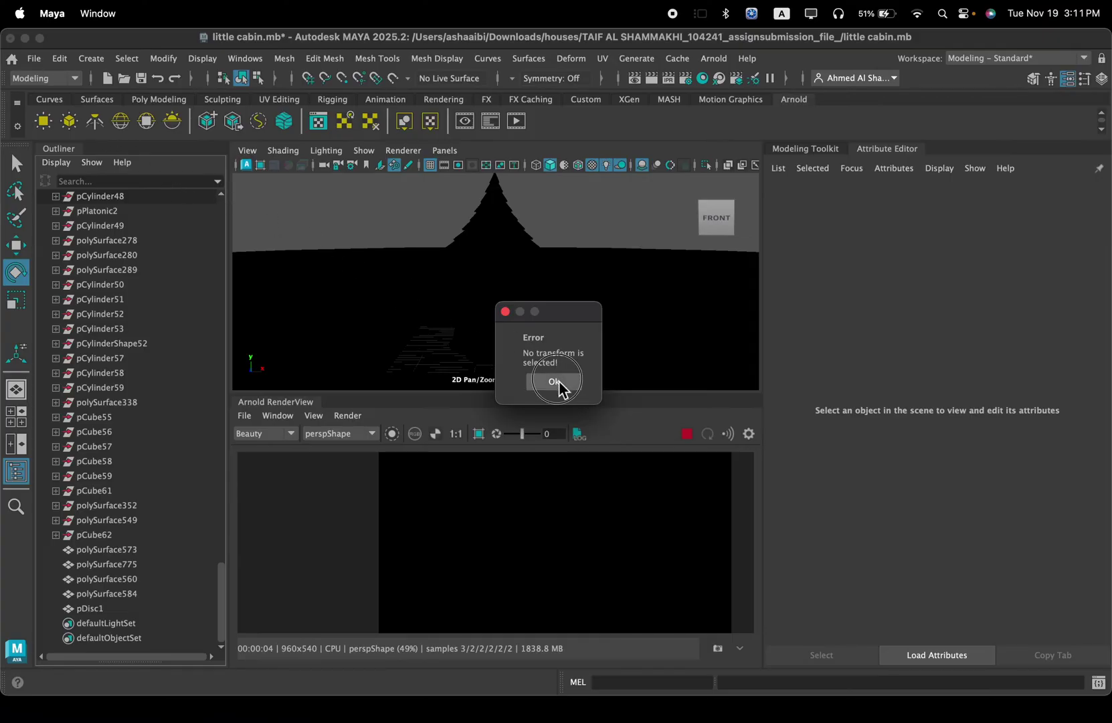
left_click(719, 66)
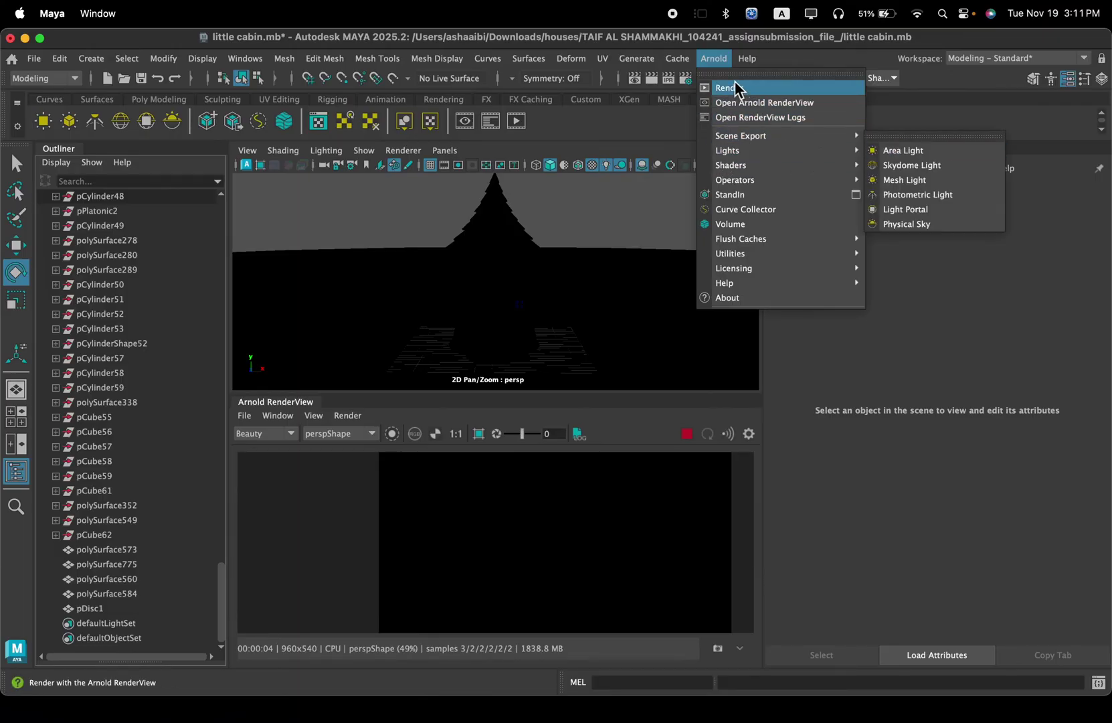
mouse_move(753, 155)
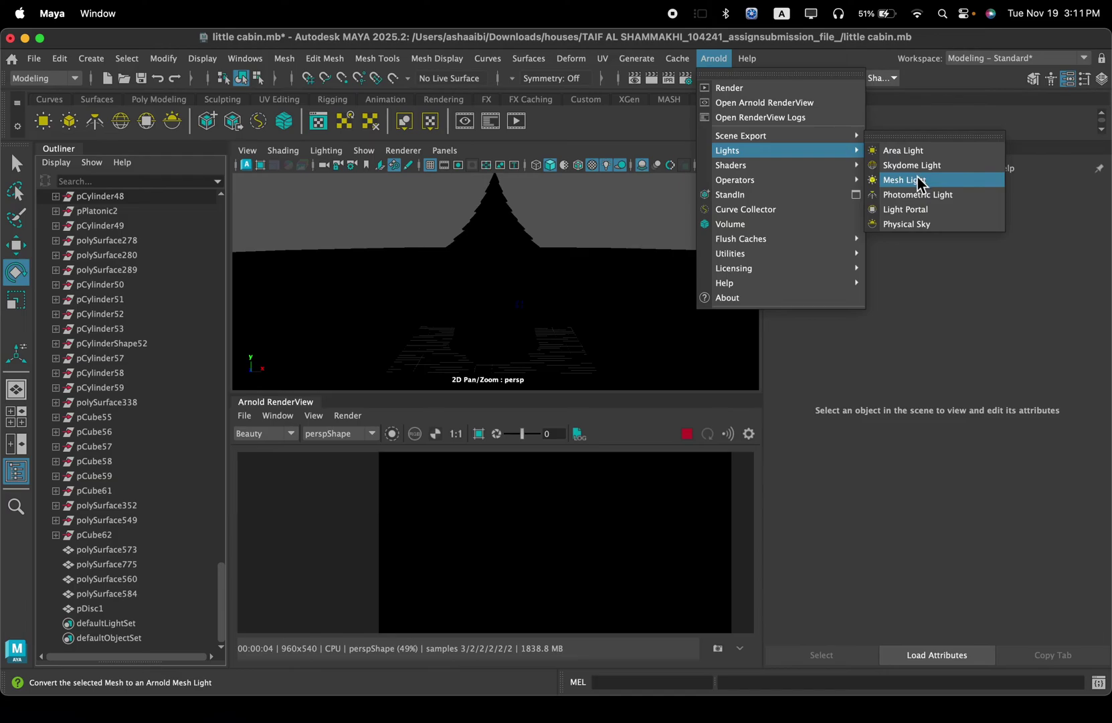
left_click(905, 179)
left_click(558, 383)
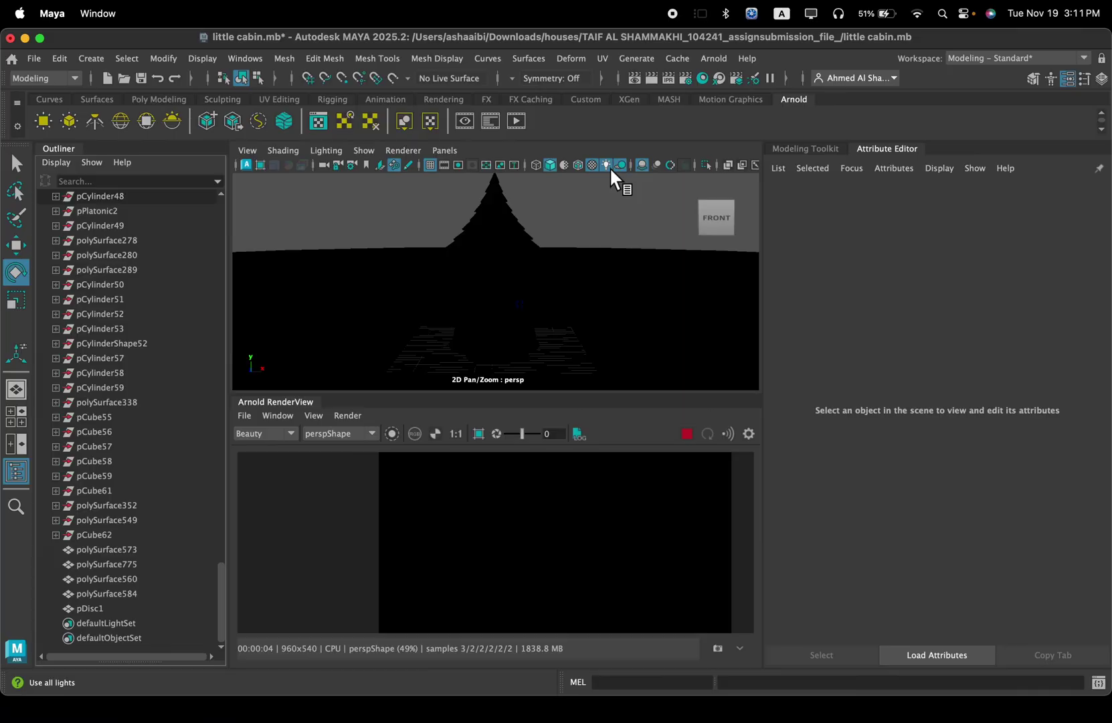
Step: Turn off scene lighting in the viewport so the tower shows in default shading, and stop the Arnold render
left_click(608, 166)
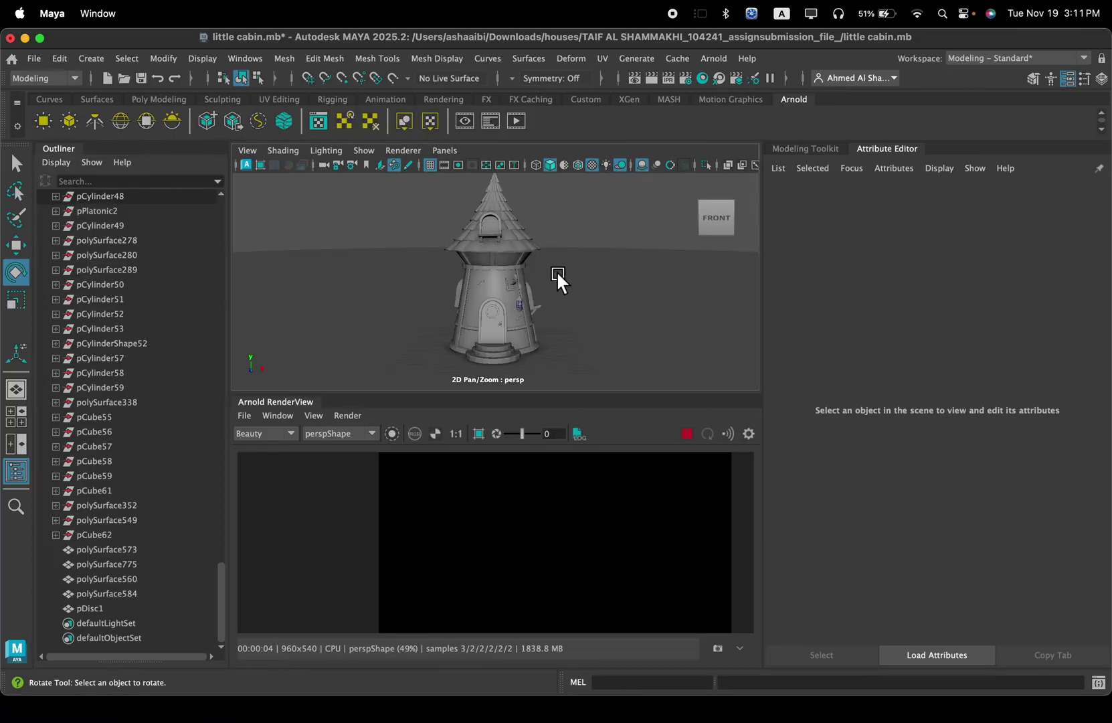
scroll(556, 270, "up", 5)
middle_click_drag(502, 277, 541, 286, "alt")
left_click_drag(541, 286, 510, 280, "alt")
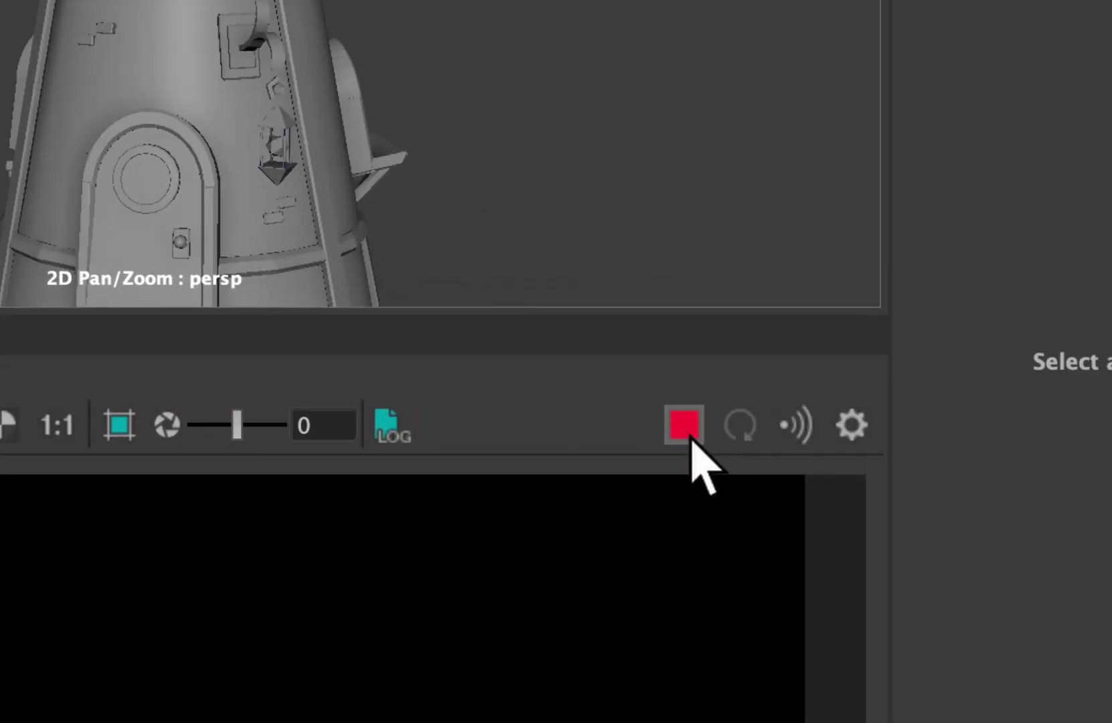
left_click(689, 434)
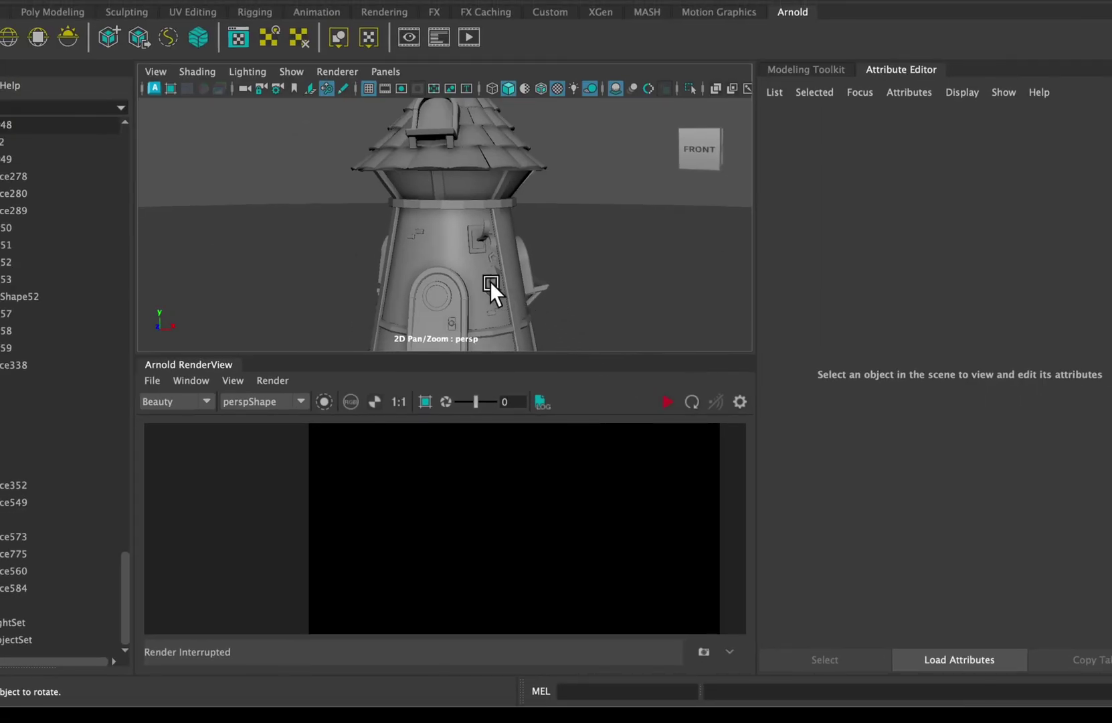
Step: Select the faceted crystal mesh inside the lantern hanging beside the tower's door
scroll(489, 282, "up", 5)
middle_click_drag(489, 283, 534, 206, "alt")
left_click_drag(534, 205, 431, 209, "alt")
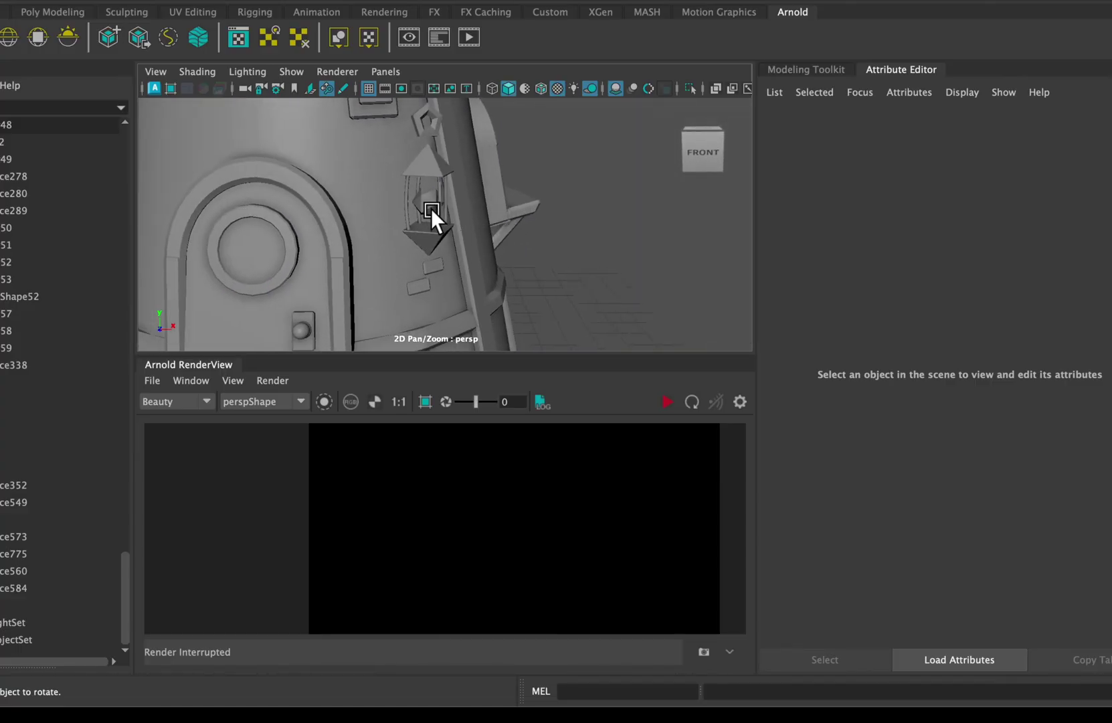
left_click(416, 192)
scroll(427, 200, "up", 2)
middle_click_drag(428, 201, 462, 194, "alt")
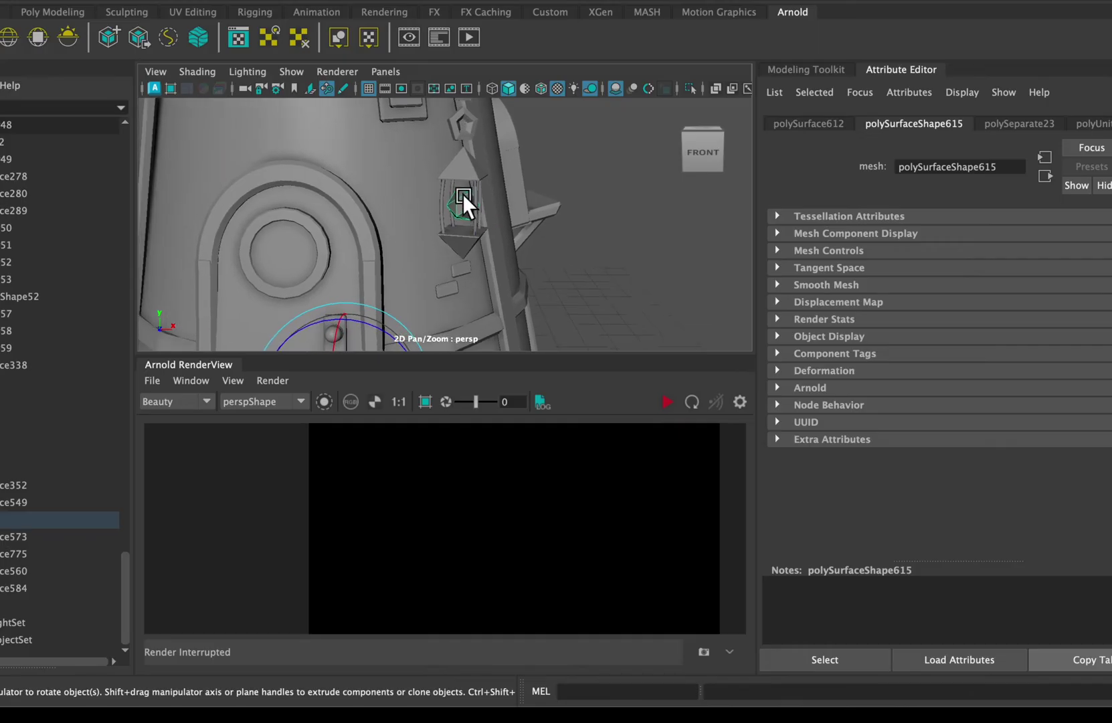
scroll(462, 194, "up", 5)
middle_click_drag(519, 164, 524, 220, "alt")
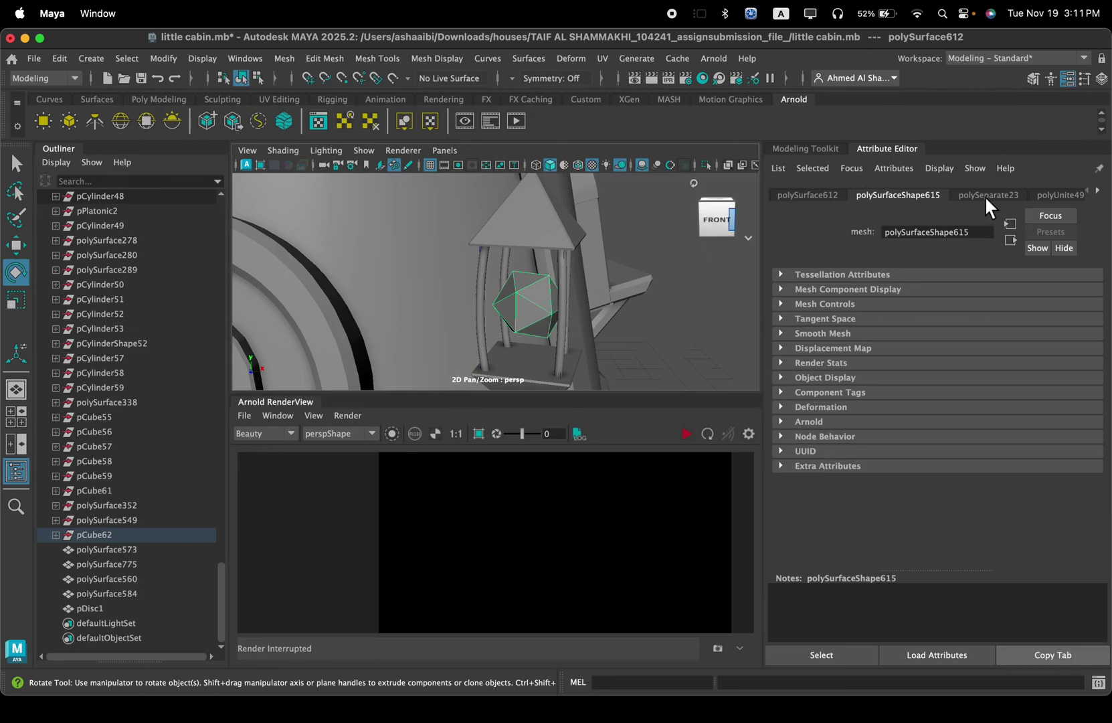
Step: Look through the lantern crystal's attribute nodes, from its shape node along the history chain to its surface material
scroll(984, 196, "down", 10)
scroll(984, 196, "down", 4)
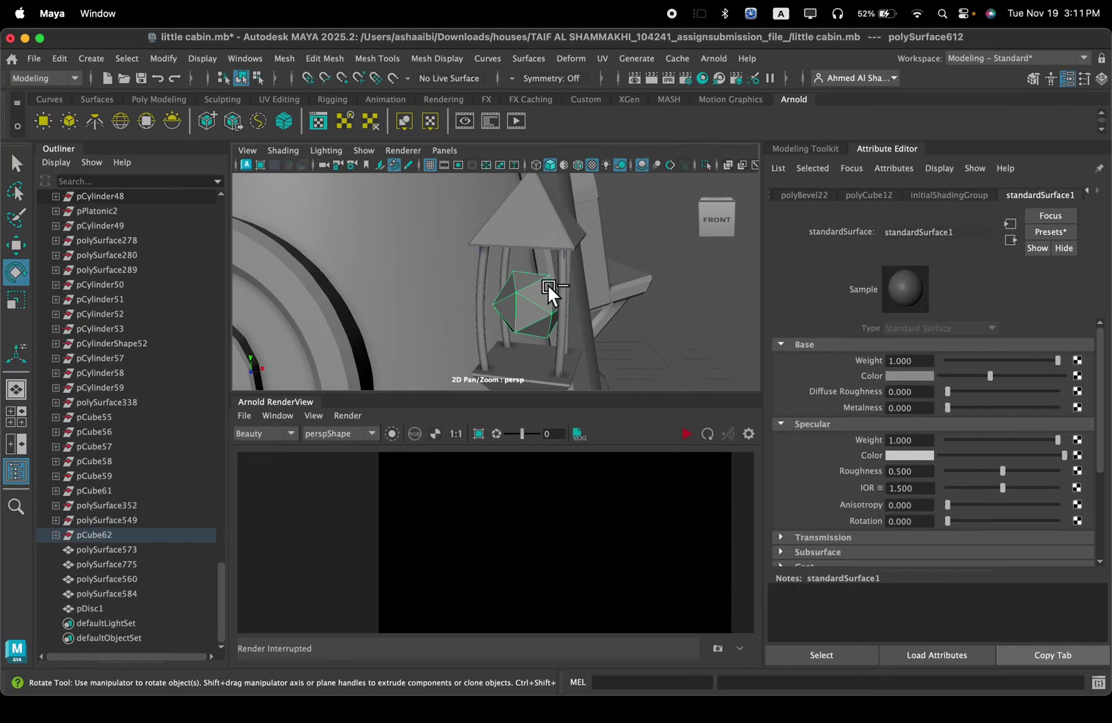
left_click(574, 297)
left_click(526, 294)
right_click_drag(527, 303, 581, 254)
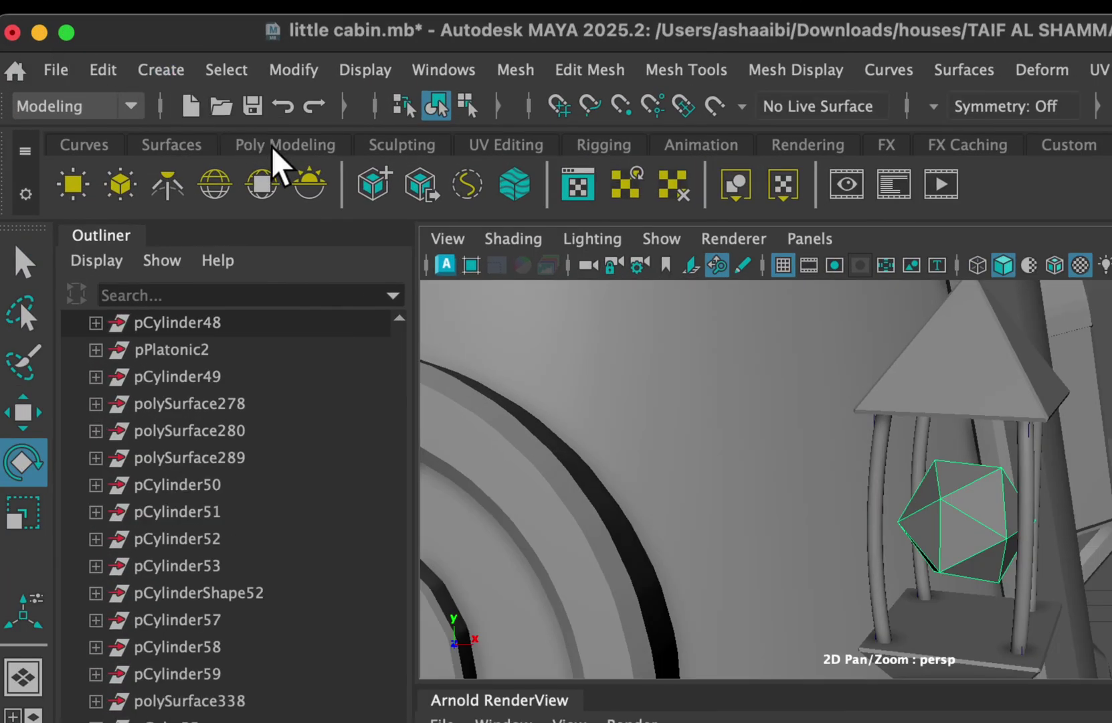
Step: Delete the lantern crystal's construction history and freeze its transformations
left_click(153, 99)
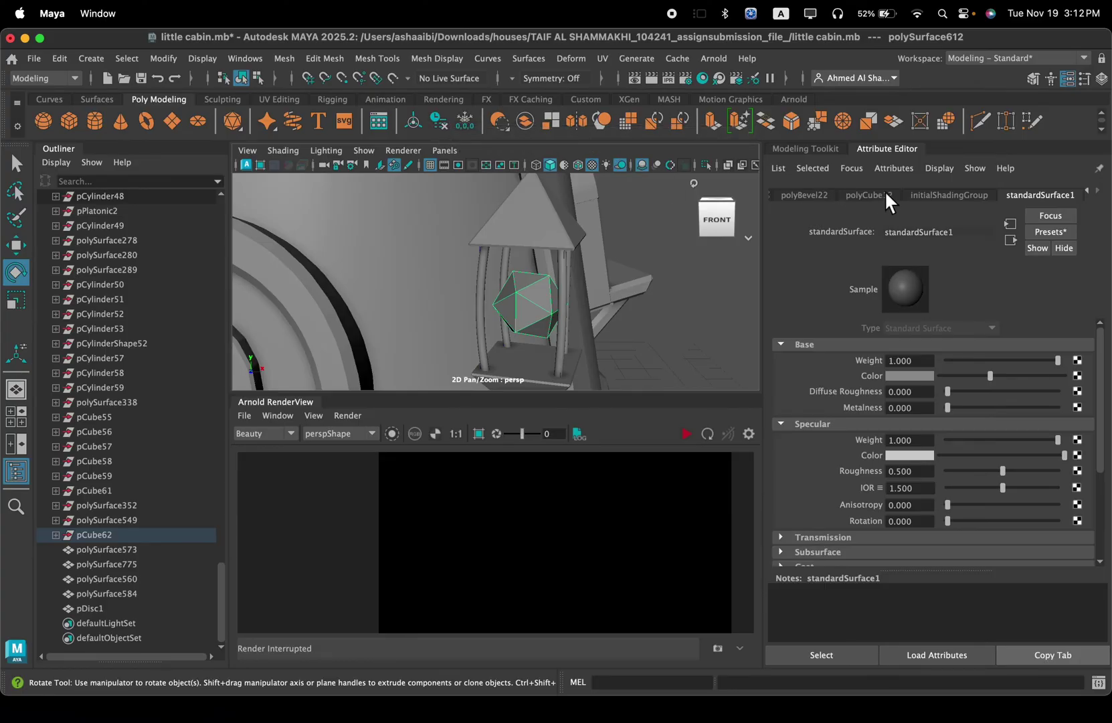
left_click(1089, 193)
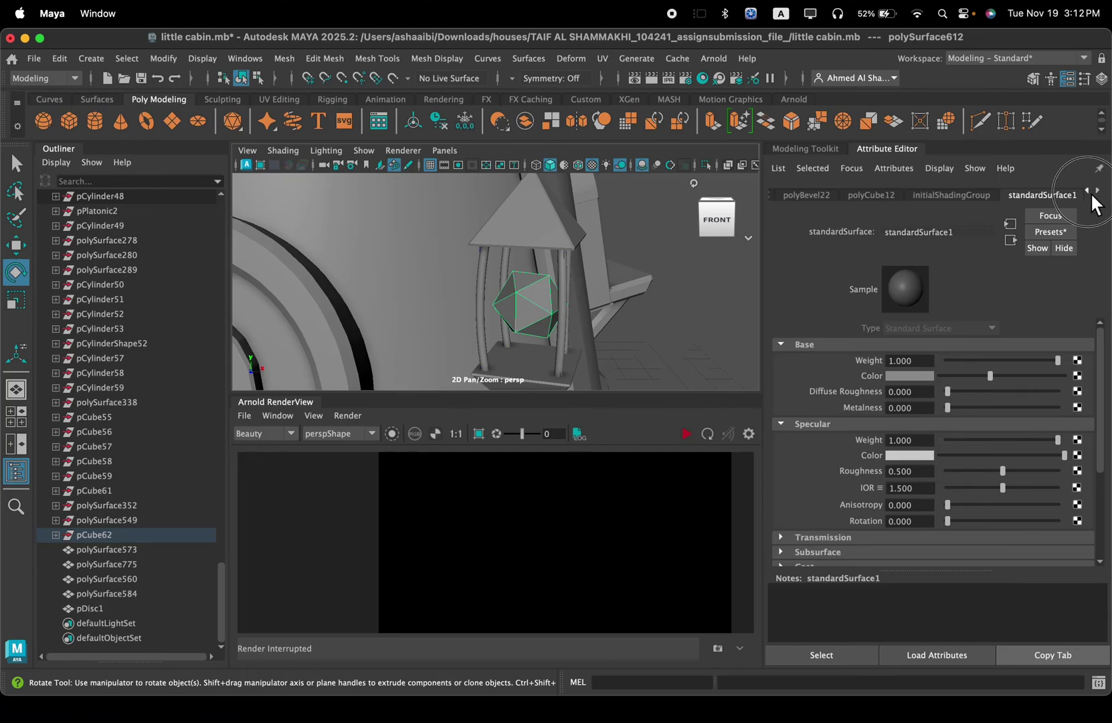
left_click(1090, 193)
left_click(1090, 193)
left_click(1091, 193)
left_click(1090, 194)
left_click(1092, 193)
left_click(1091, 194)
left_click(1092, 193)
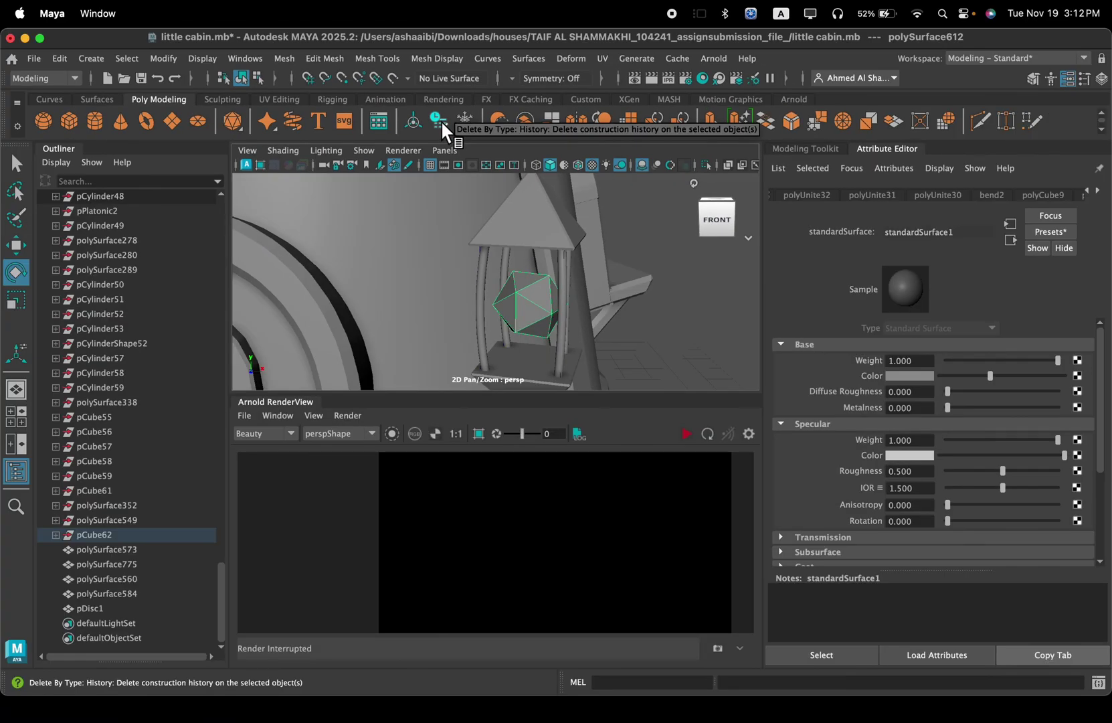
left_click(441, 120)
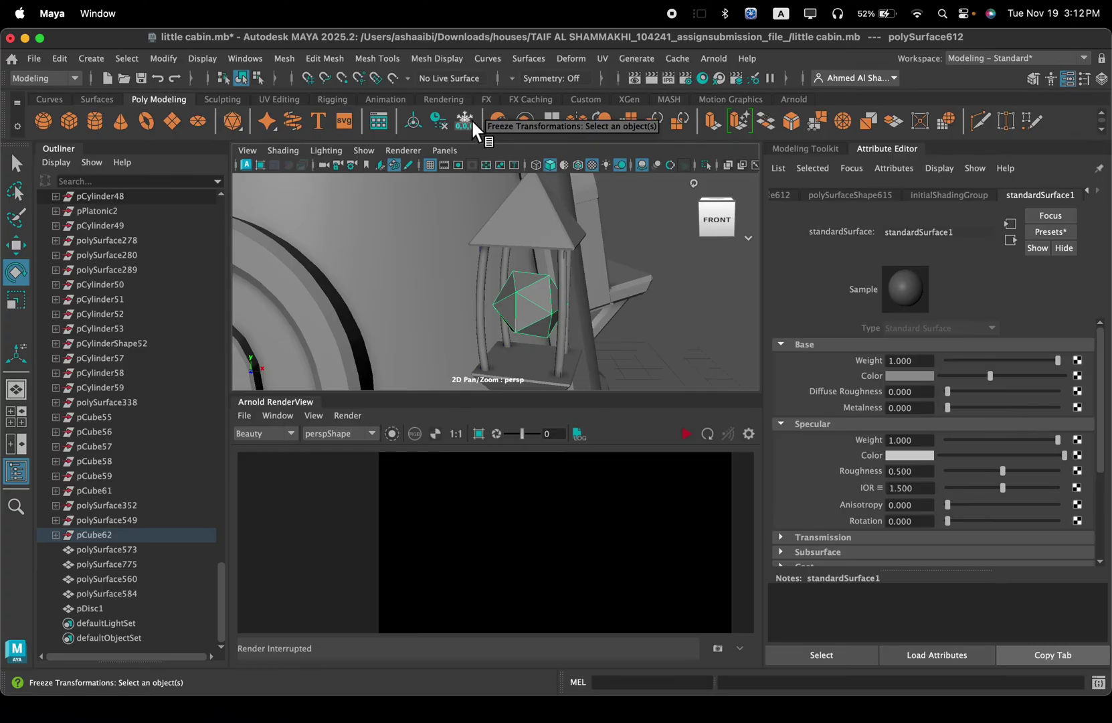
left_click(471, 119)
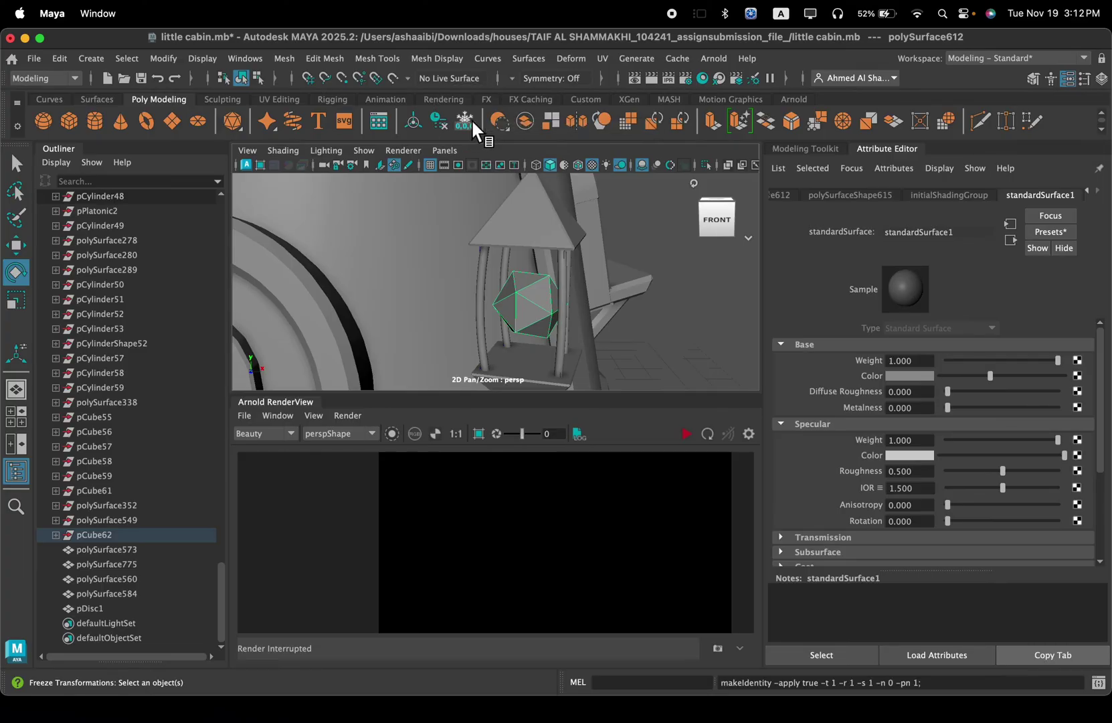
Step: Center the crystal's pivot and rotate the crystal about -33° around its Y axis
scroll(557, 280, "down", 10)
middle_click_drag(566, 291, 573, 257, "alt")
left_click_drag(492, 324, 451, 334, "alt")
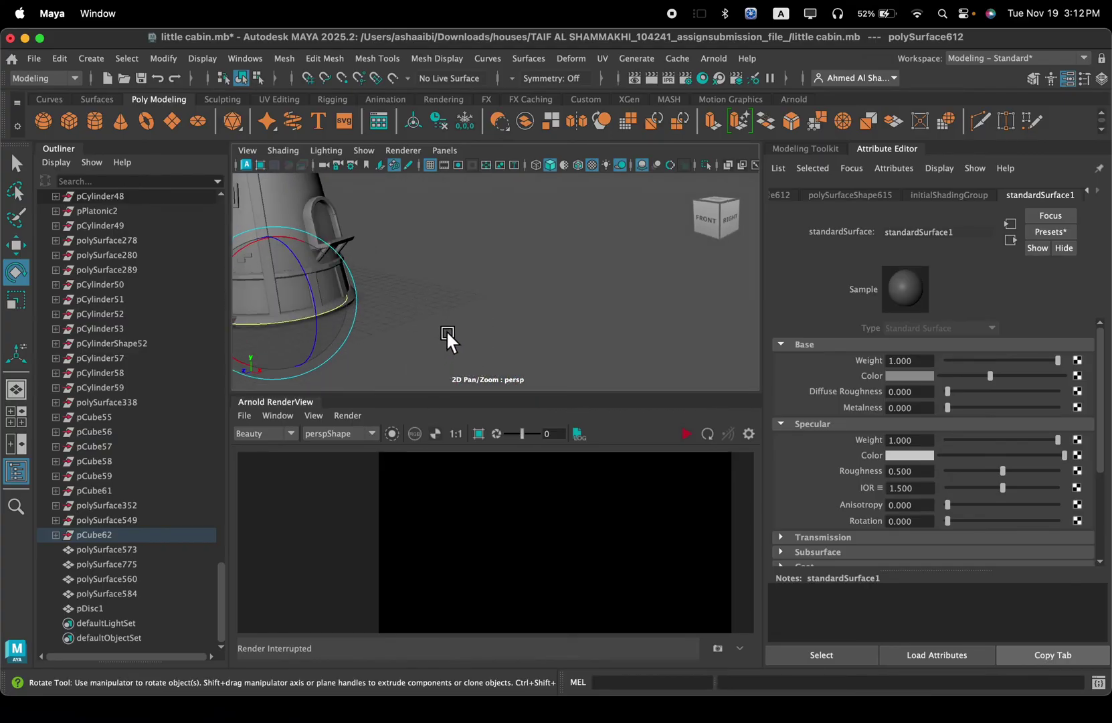
middle_click_drag(447, 330, 545, 329, "alt")
scroll(375, 275, "up", 6)
middle_click_drag(318, 225, 572, 270, "alt")
left_click_drag(498, 236, 536, 241, "alt")
middle_click_drag(656, 236, 480, 258, "alt")
scroll(526, 256, "up", 3)
scroll(526, 255, "up", 2)
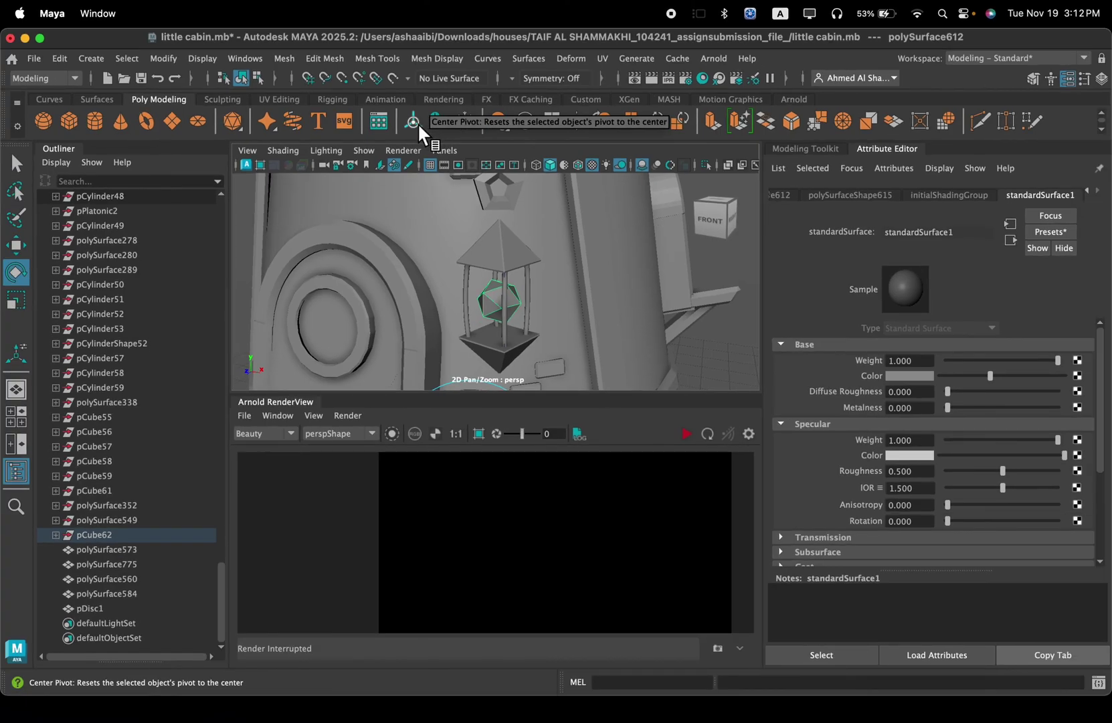
left_click(415, 125)
left_click_drag(540, 319, 505, 340)
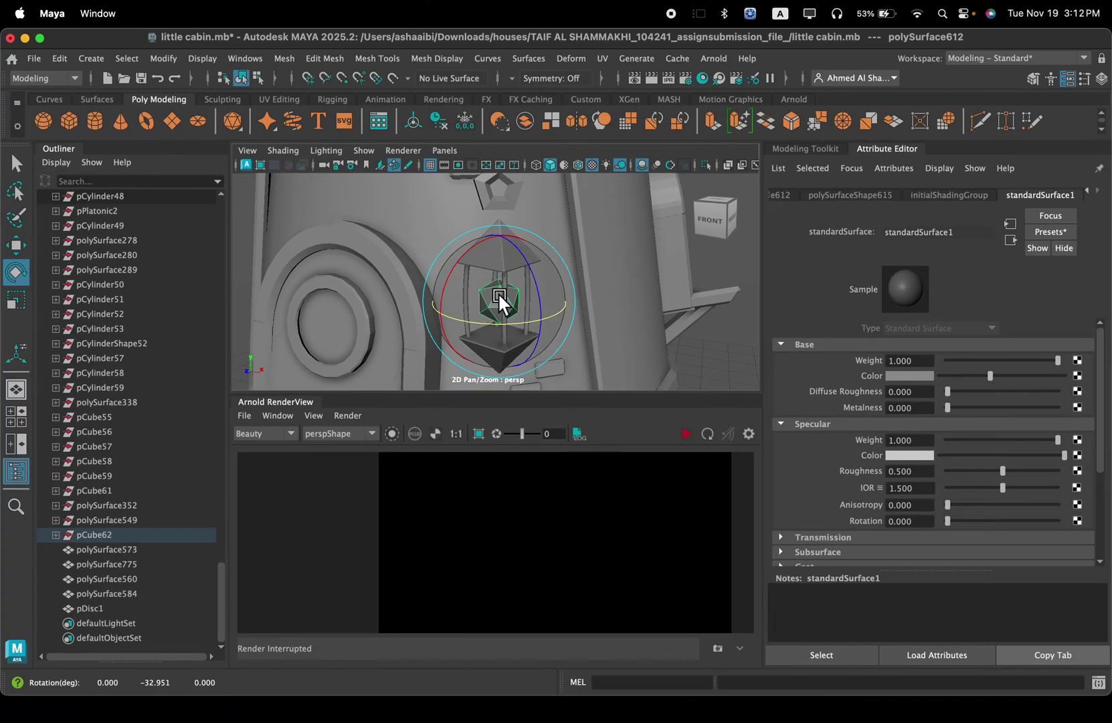
Step: Frame the lantern beside the door in the perspective view and start the Arnold render
scroll(497, 293, "up", 5)
scroll(502, 295, "down", 4)
scroll(477, 299, "down", 3)
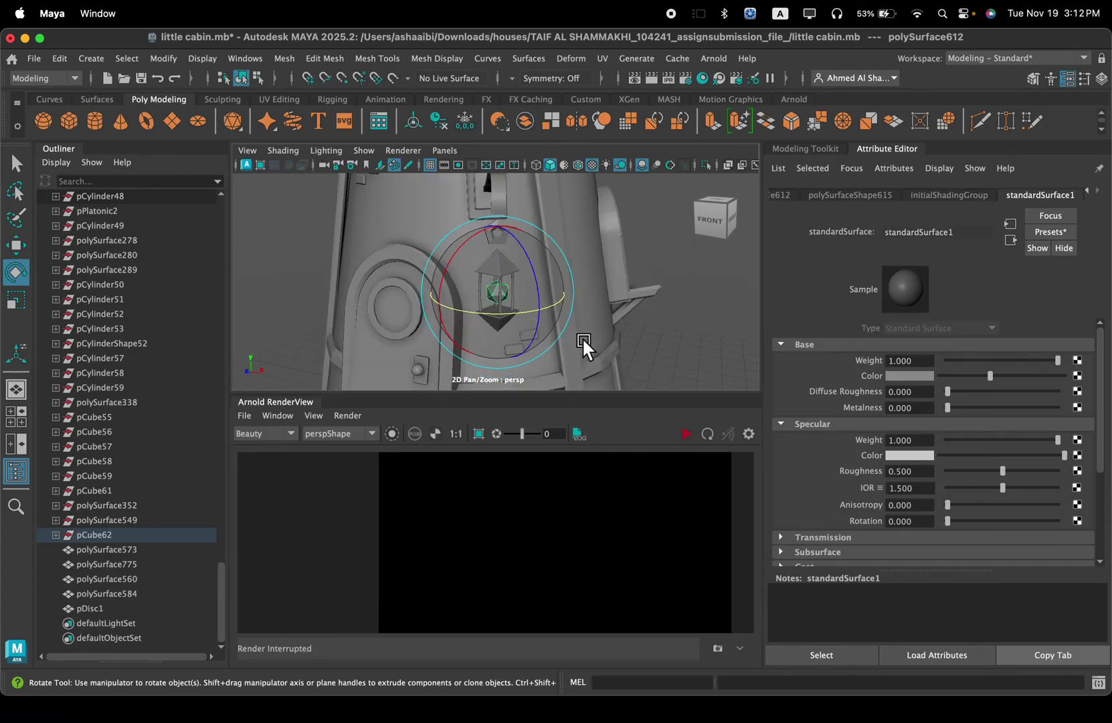
left_click_drag(608, 320, 620, 311, "alt")
middle_click_drag(620, 312, 561, 312, "alt")
scroll(510, 286, "up", 5)
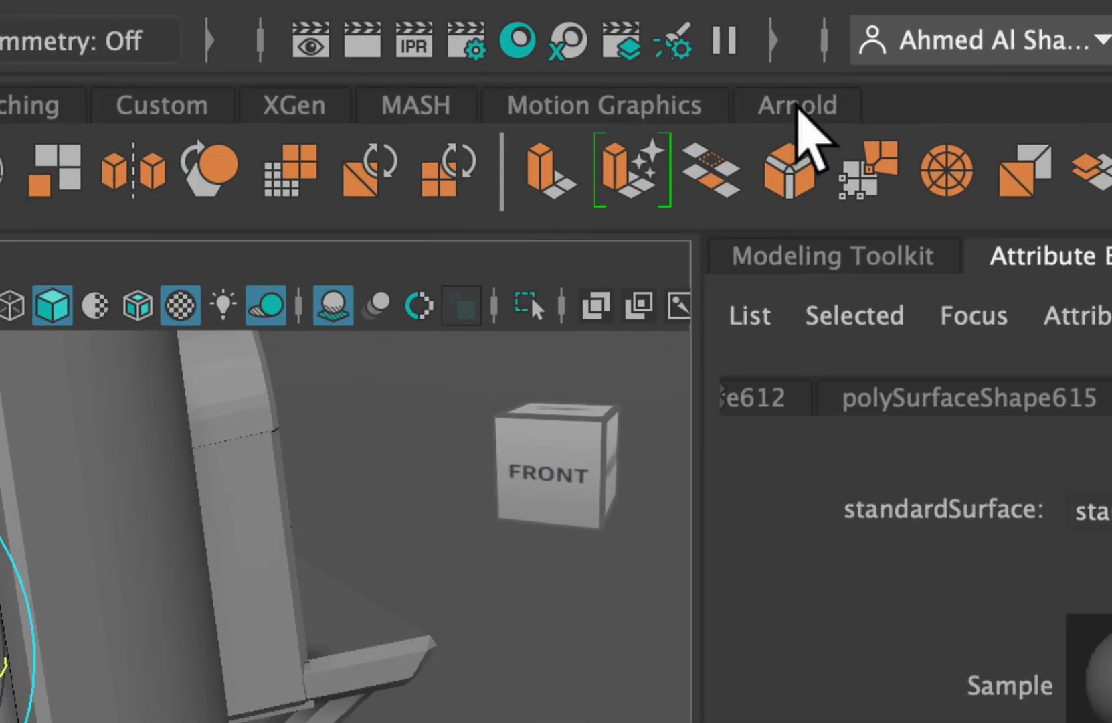
left_click(794, 100)
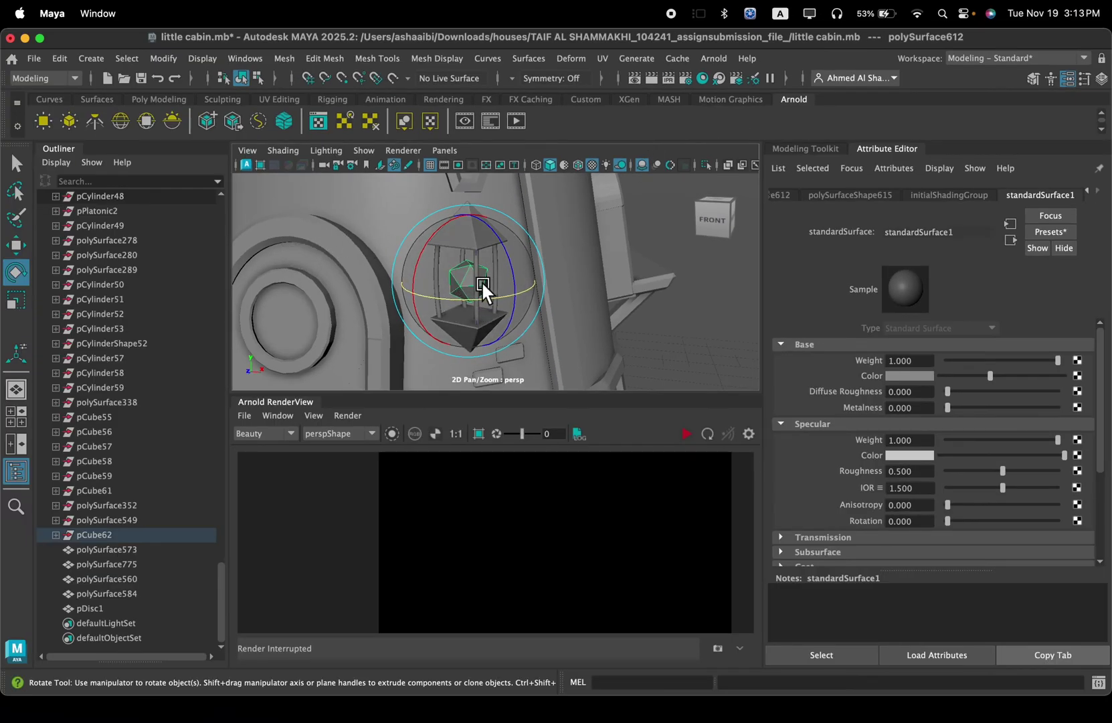
left_click_drag(558, 257, 533, 230, "alt")
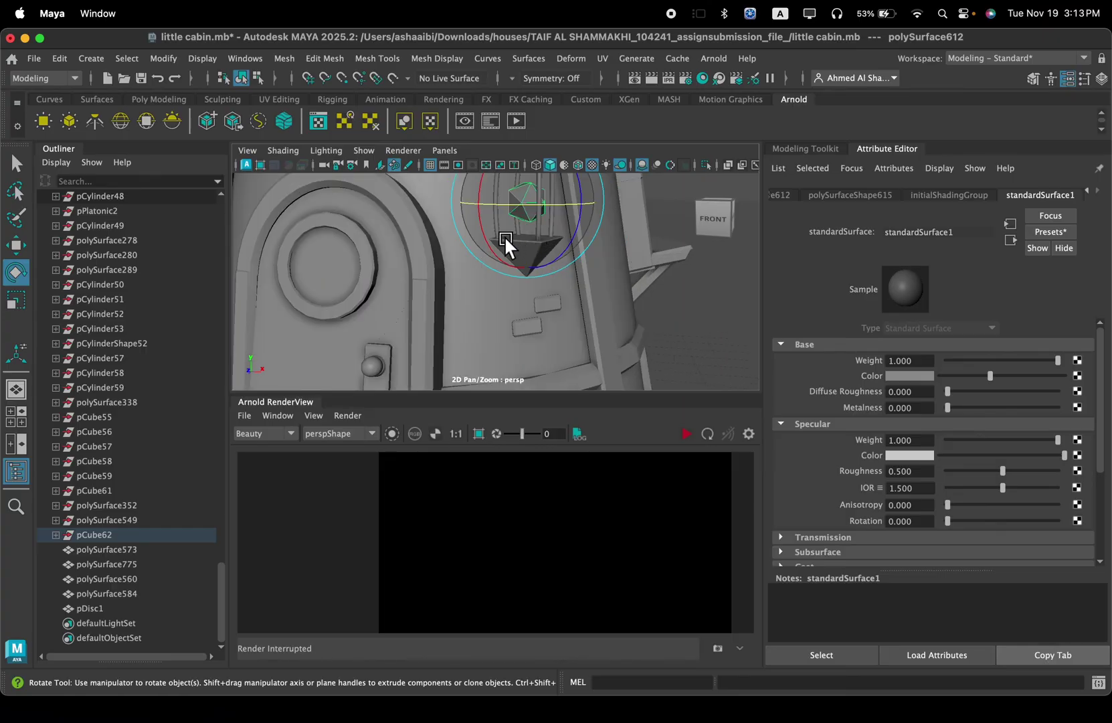
middle_click_drag(504, 235, 494, 256, "alt")
left_click_drag(494, 255, 474, 239, "alt")
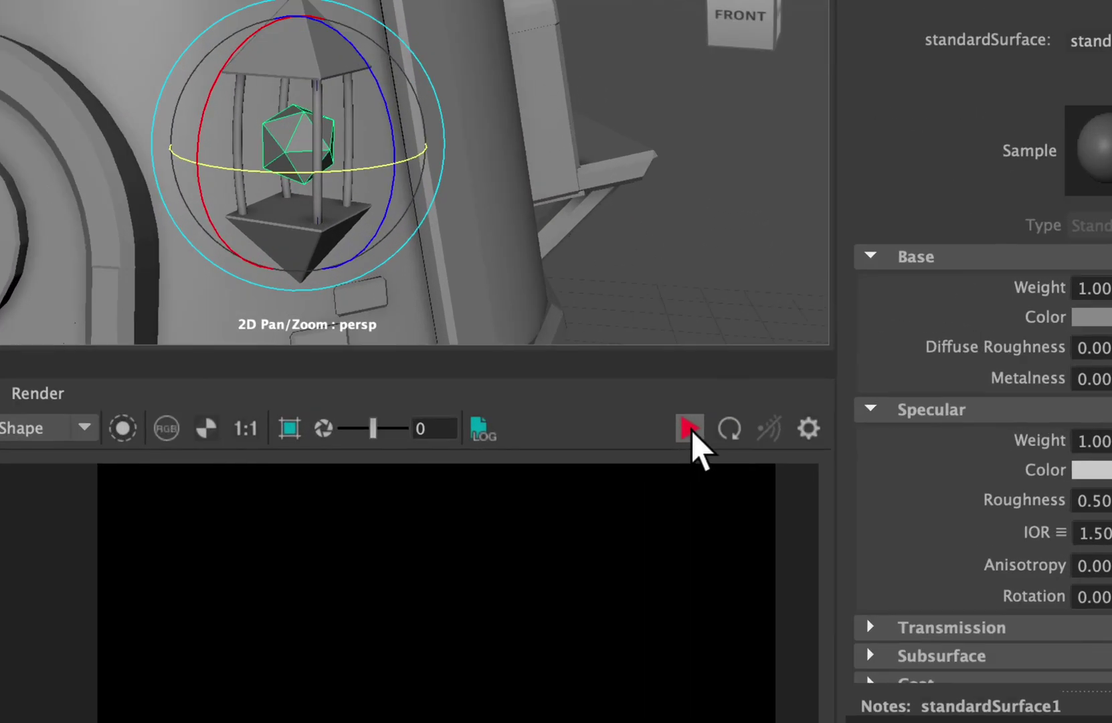
left_click(689, 427)
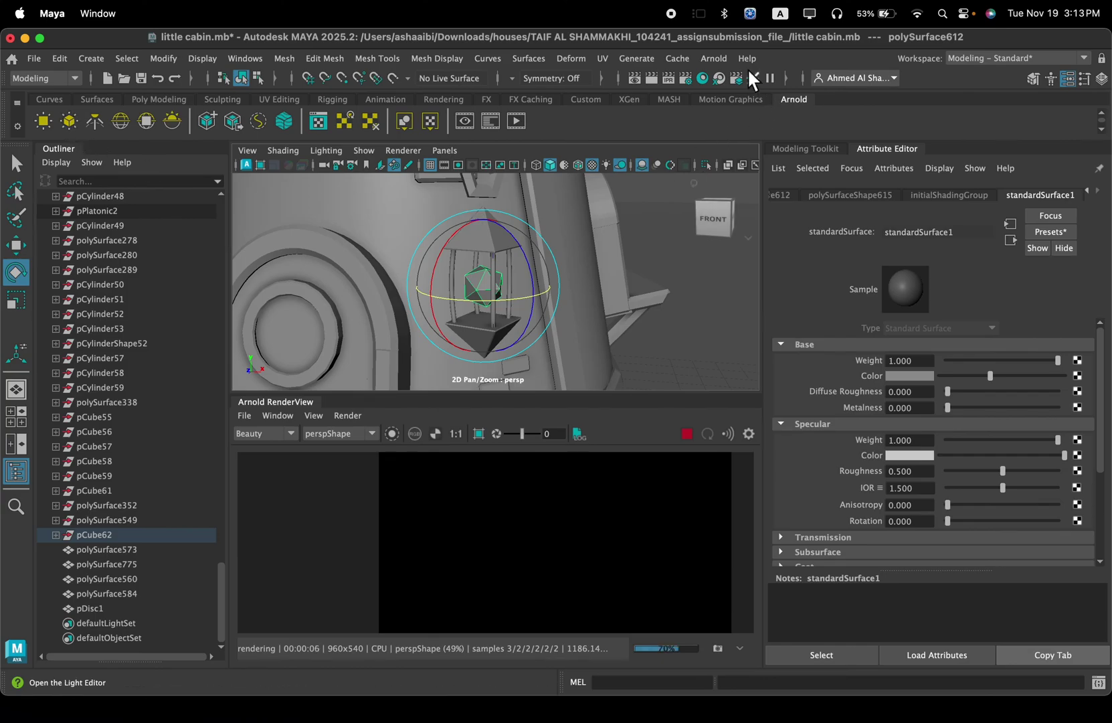
Step: Convert the selected lantern crystal into an Arnold mesh light and inspect the lantern in the render
left_click(714, 59)
mouse_move(746, 146)
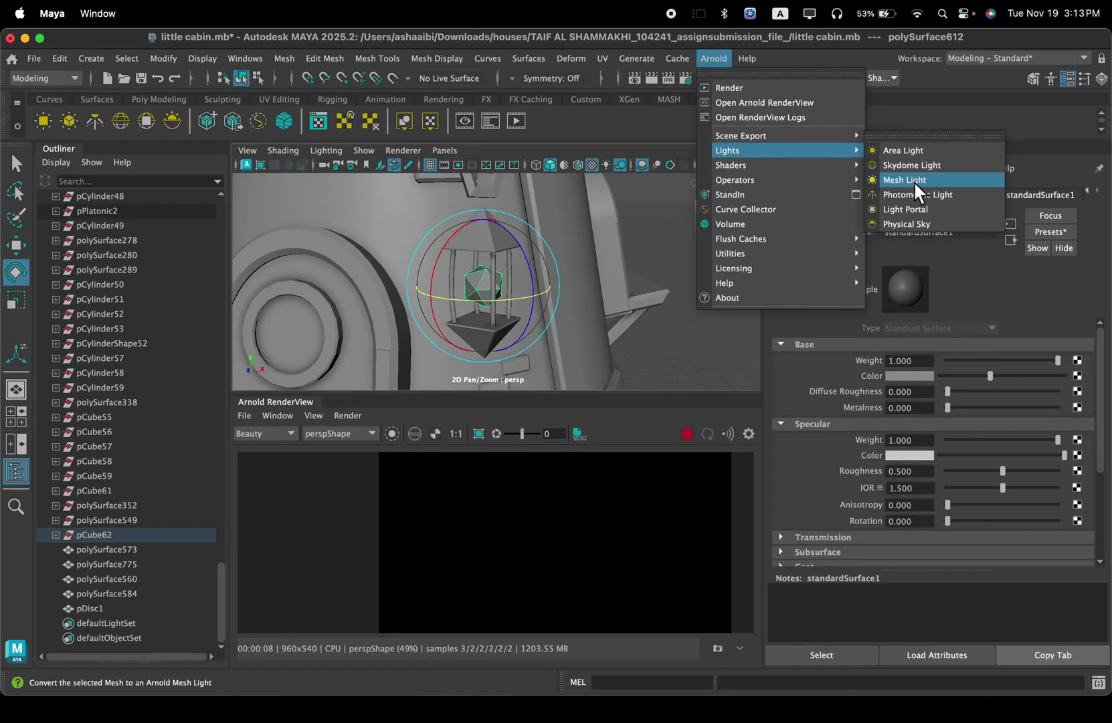
left_click(910, 205)
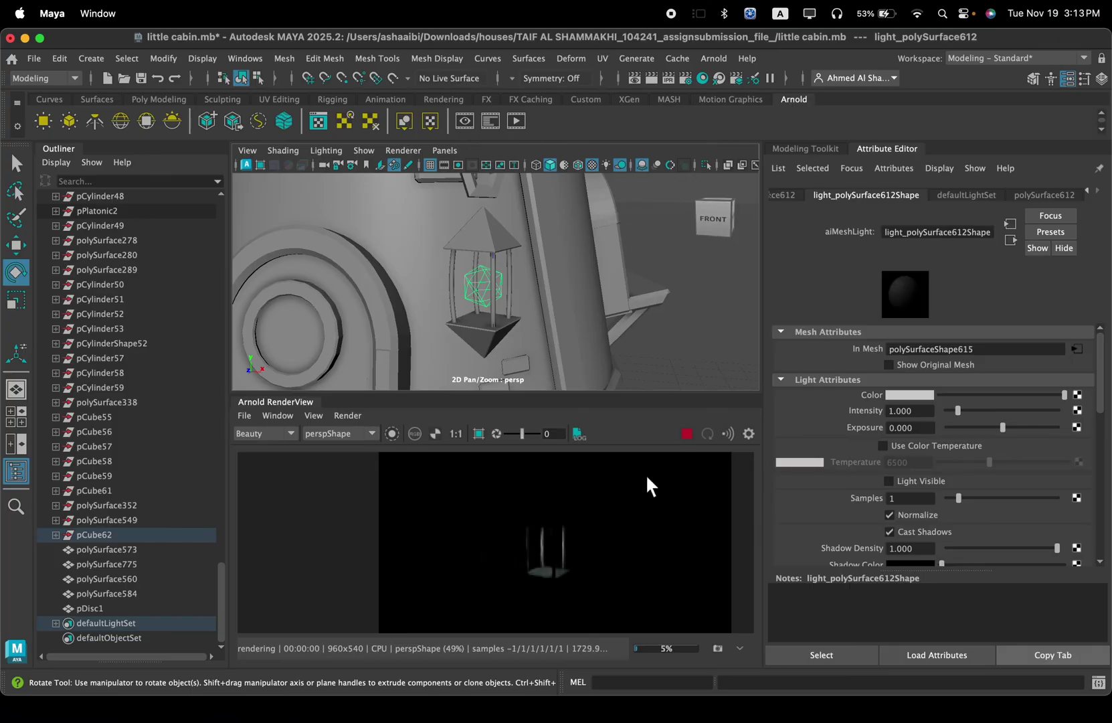
scroll(556, 571, "up", 2)
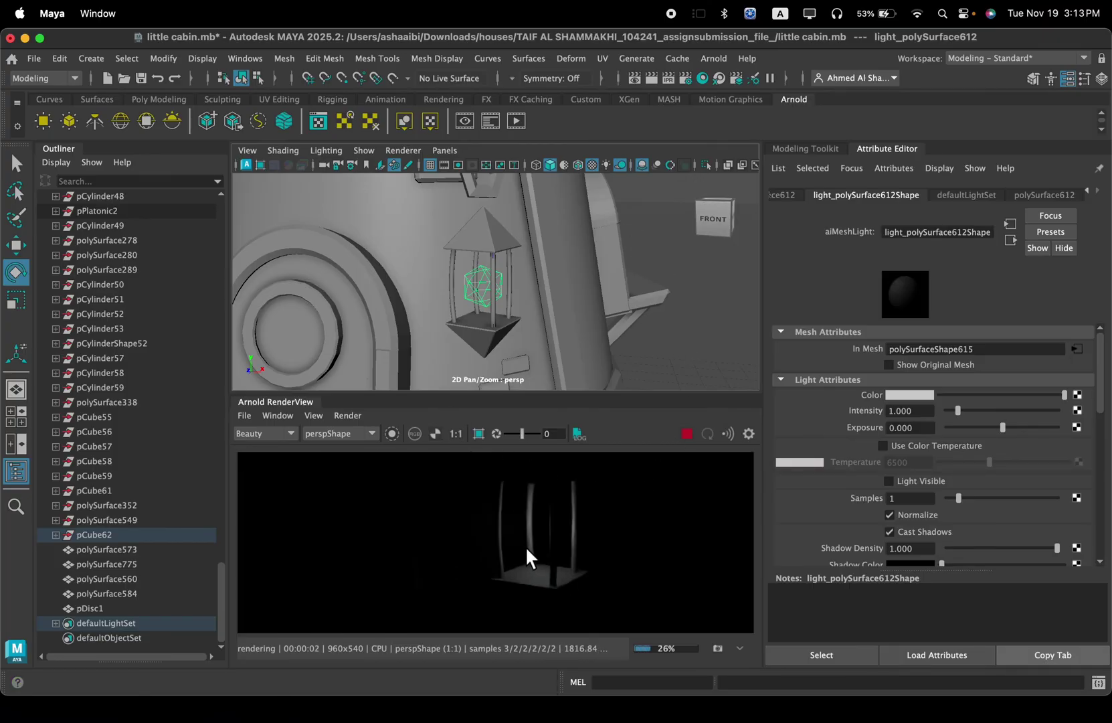
scroll(557, 510, "down", 2)
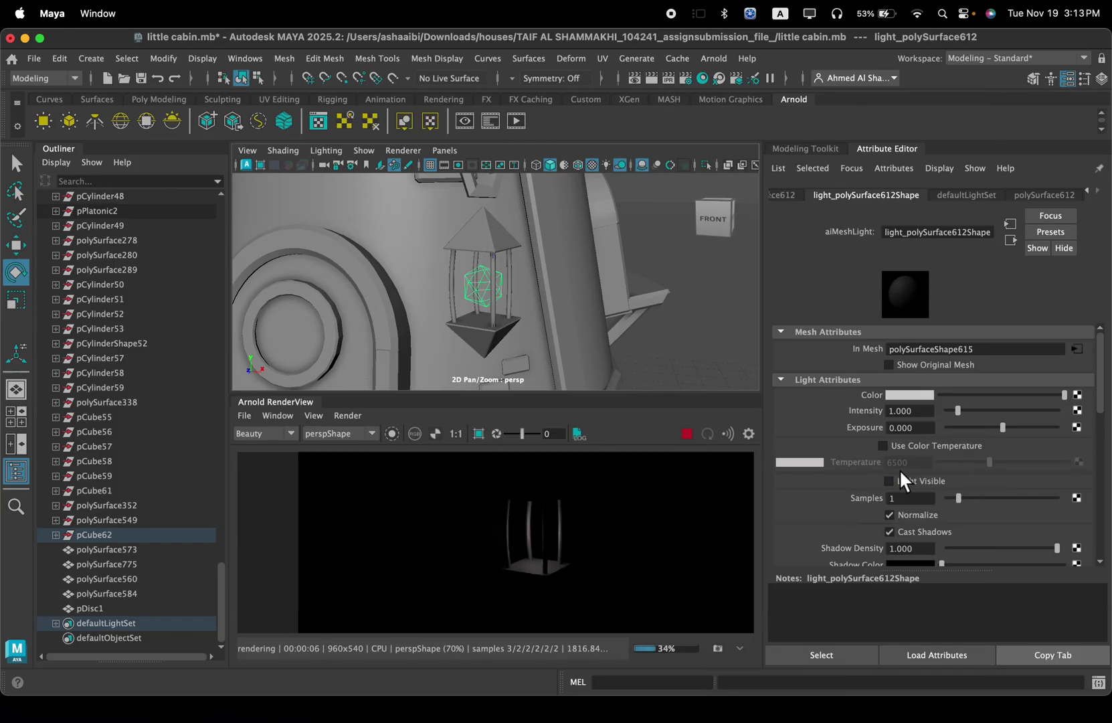
Step: Turn off Normalize on the mesh light and raise its exposure to 5
scroll(874, 467, "down", 2)
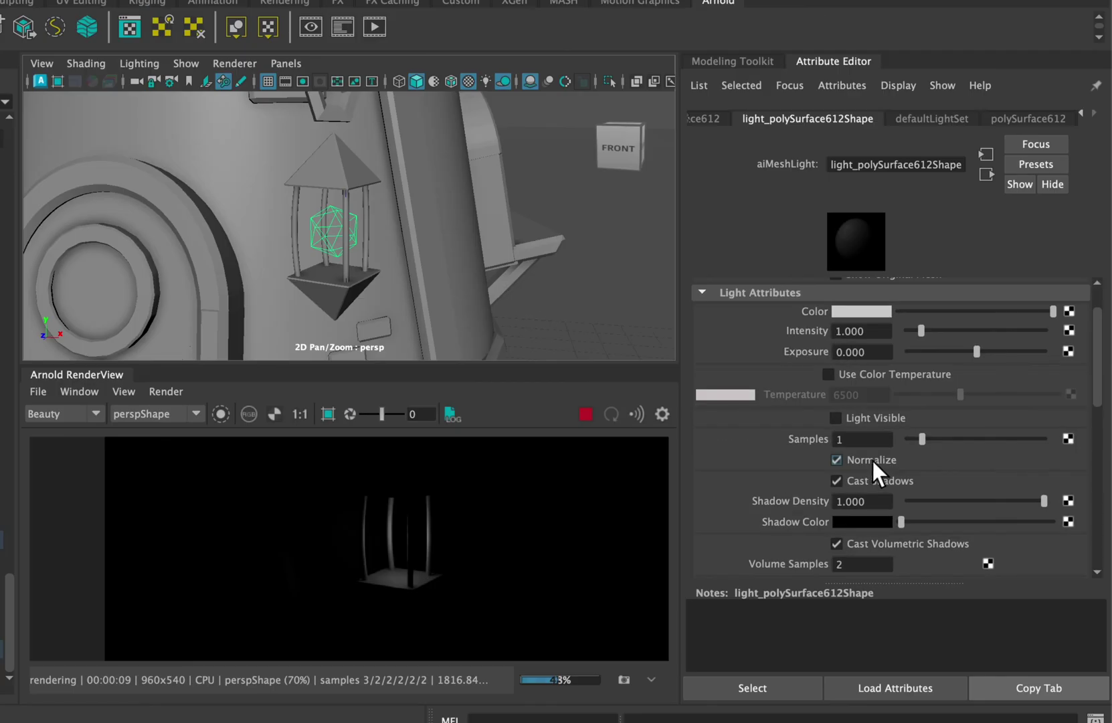
left_click(871, 457)
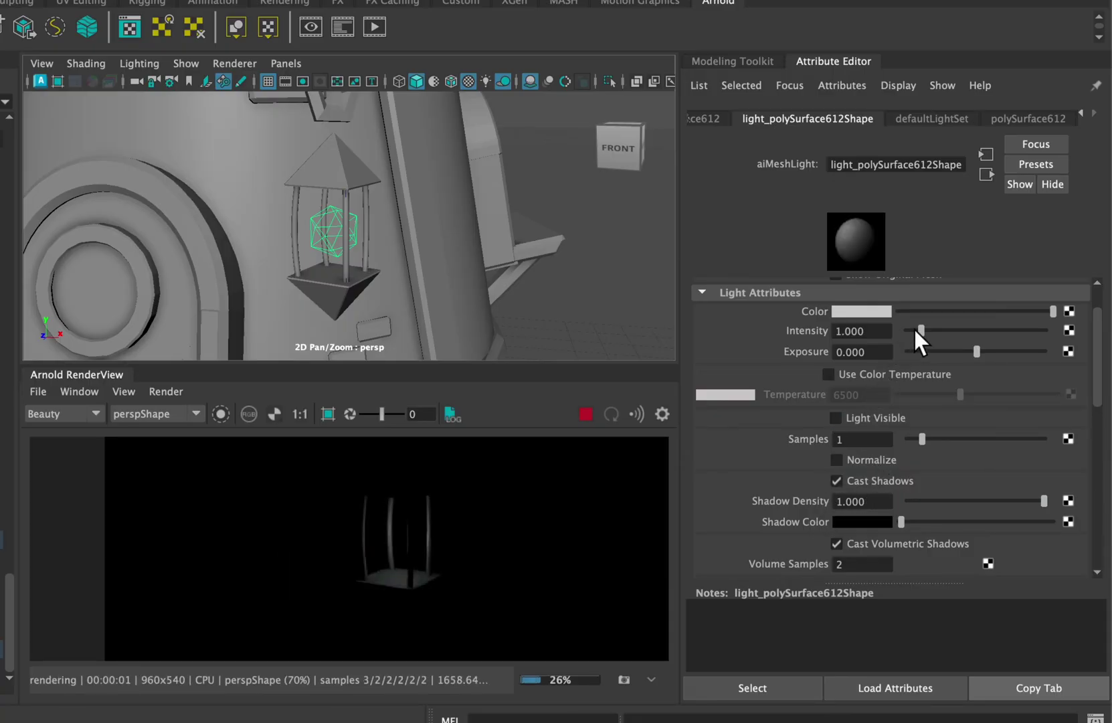
left_click_drag(974, 349, 1044, 351)
scroll(433, 487, "down", 3)
middle_click_drag(414, 483, 423, 497)
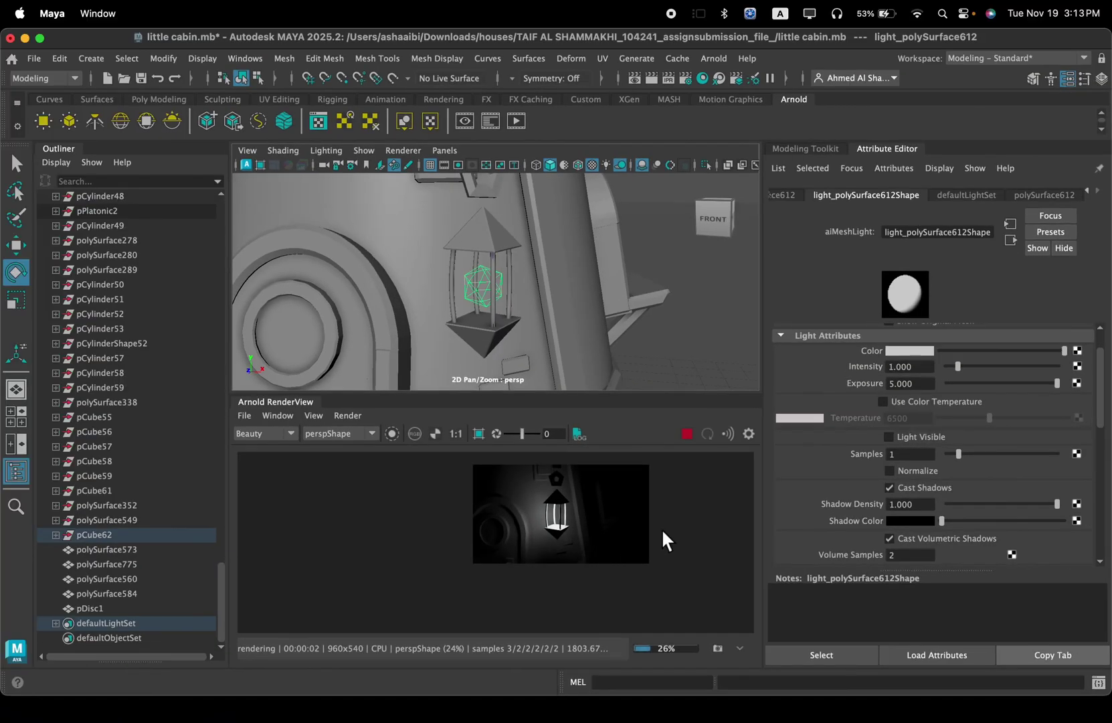
Step: Try showing the mesh light's original crystal mesh in the render, and hide it again
scroll(860, 479, "up", 2)
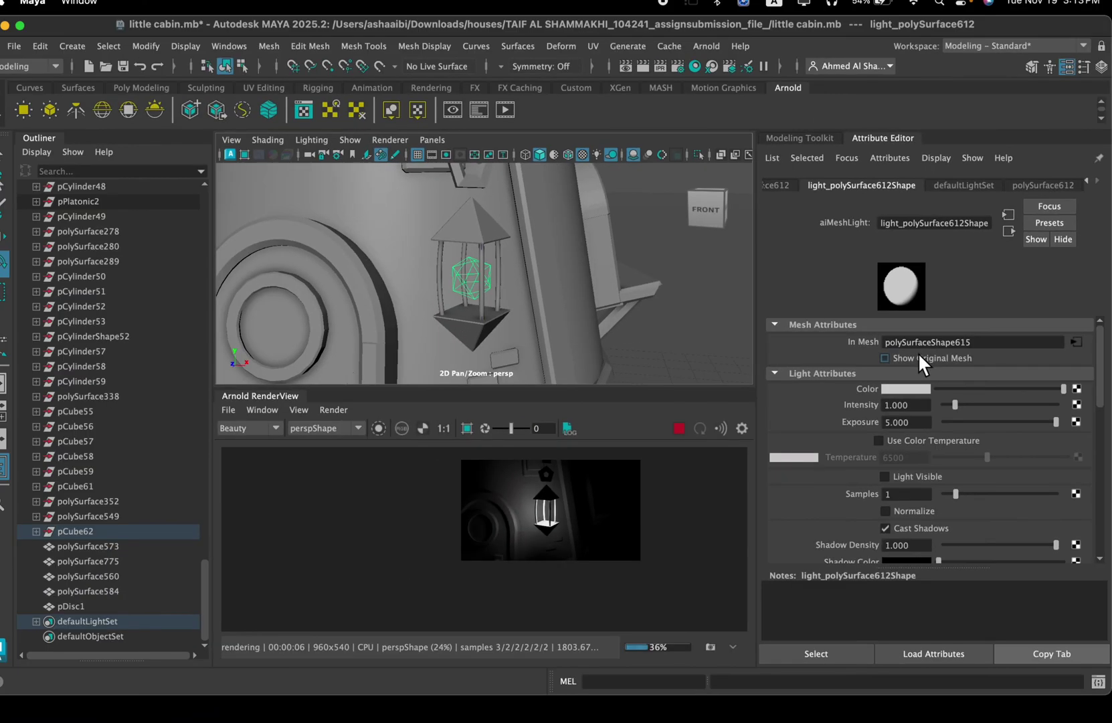
left_click(900, 353)
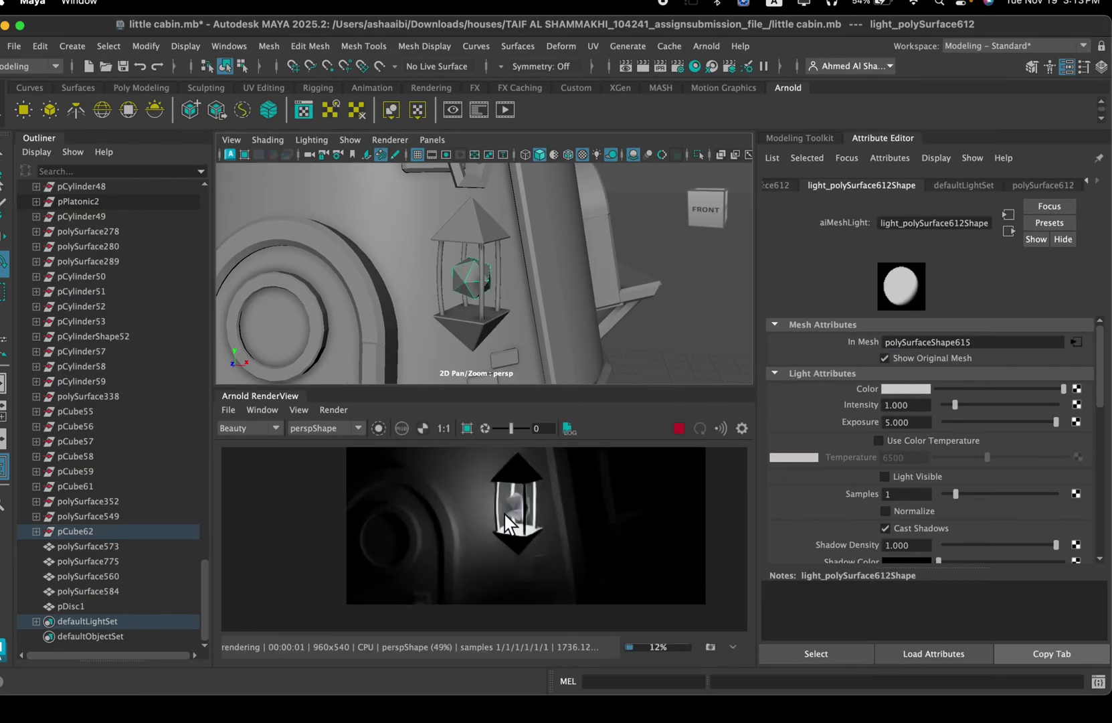
scroll(514, 521, "up", 2)
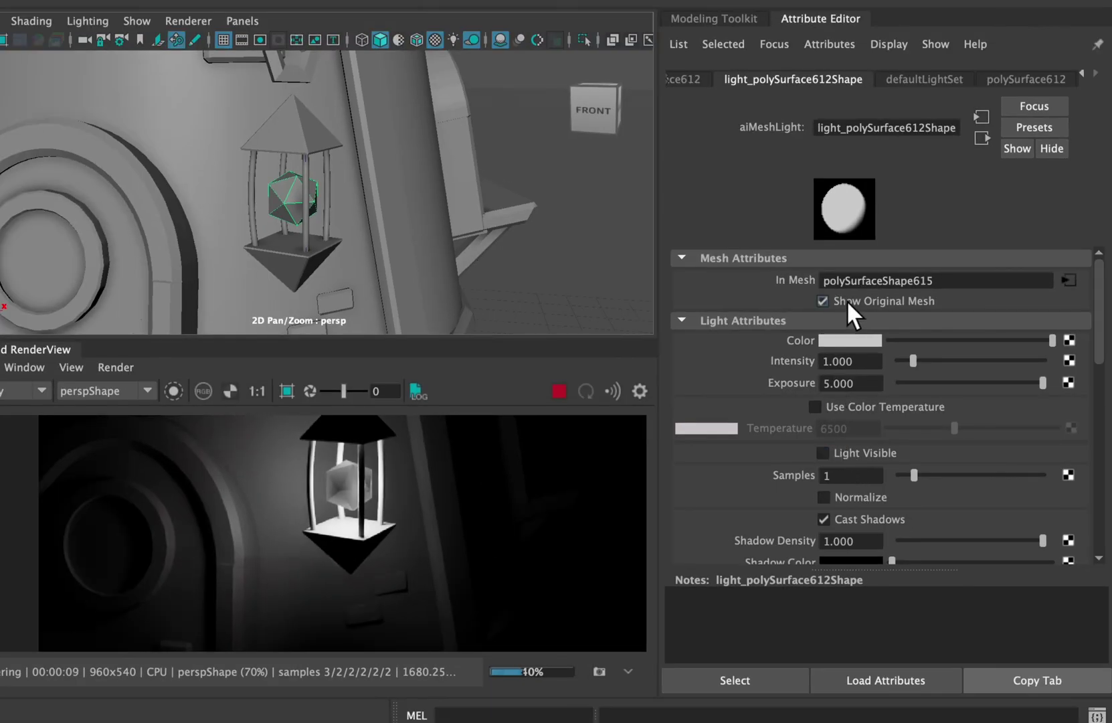
left_click(847, 299)
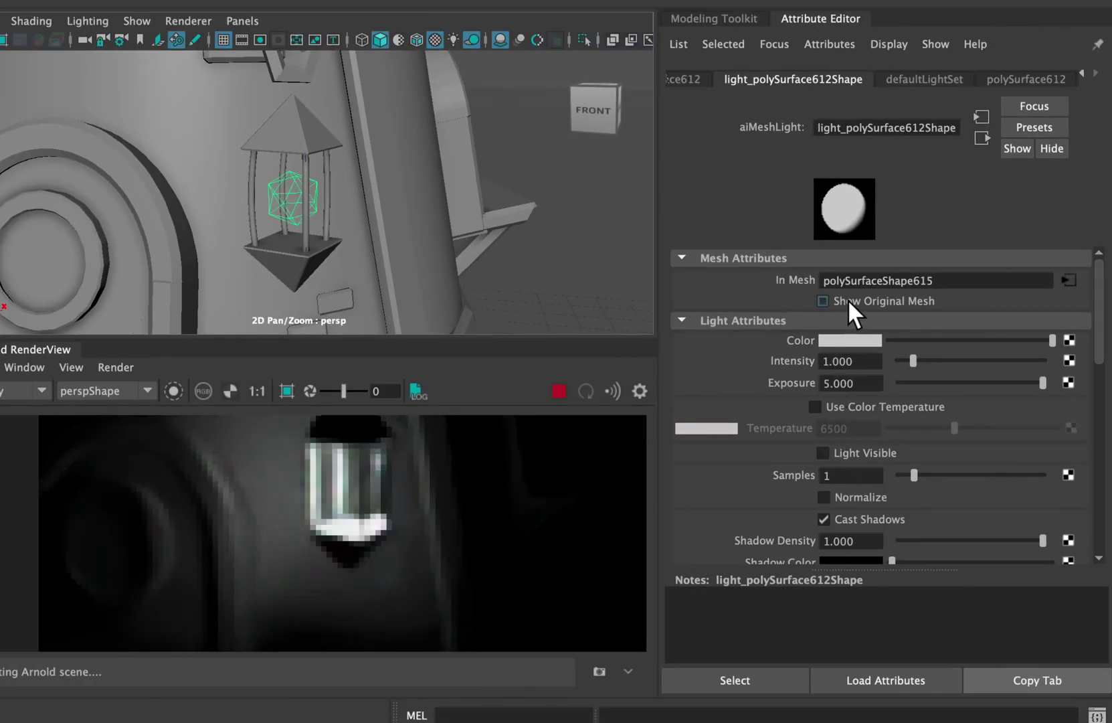
Step: Turn on Light Visible for the mesh light and view the glowing crystal in the render
left_click(871, 455)
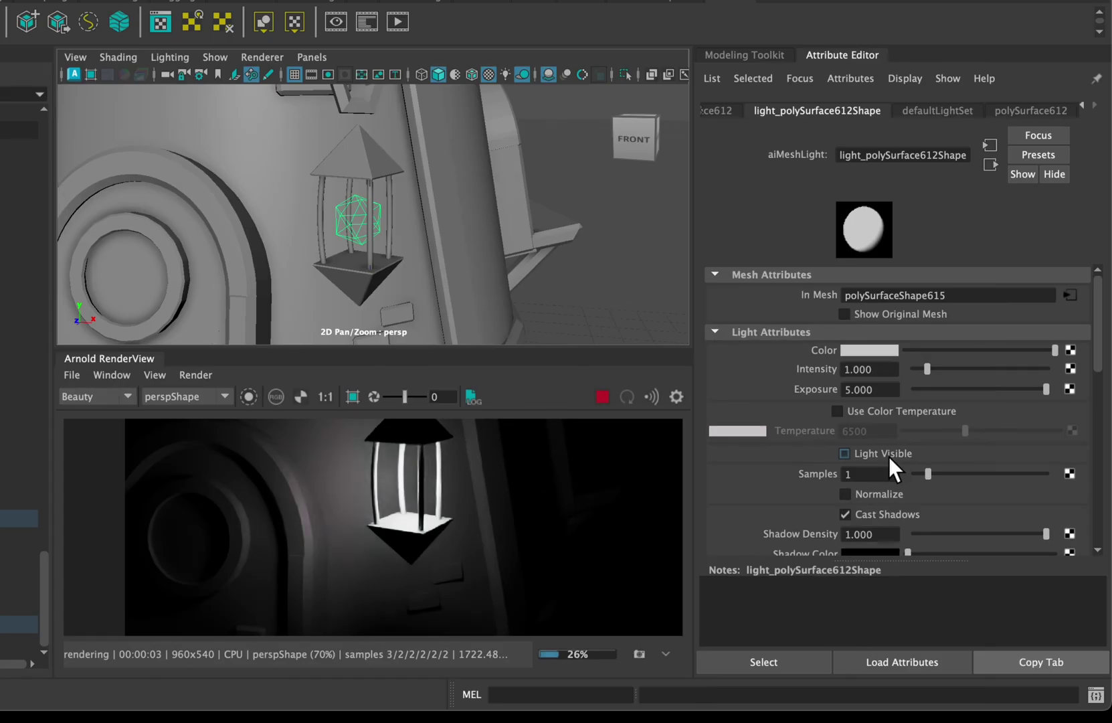
scroll(551, 476, "down", 5)
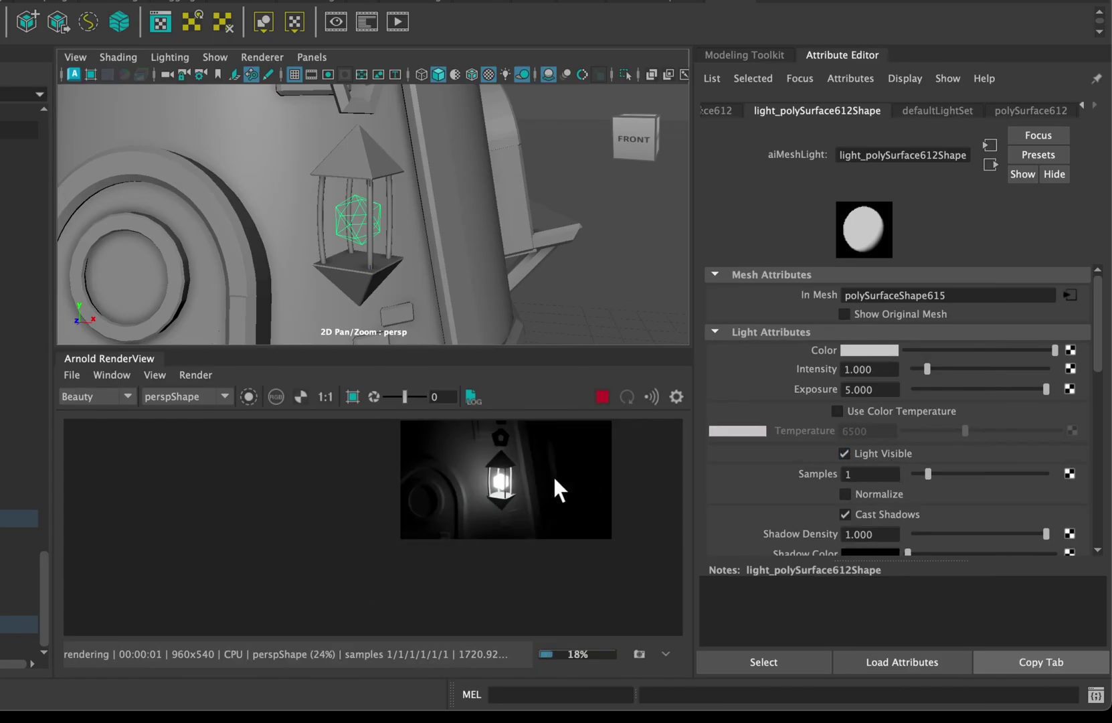
middle_click_drag(543, 484, 541, 490)
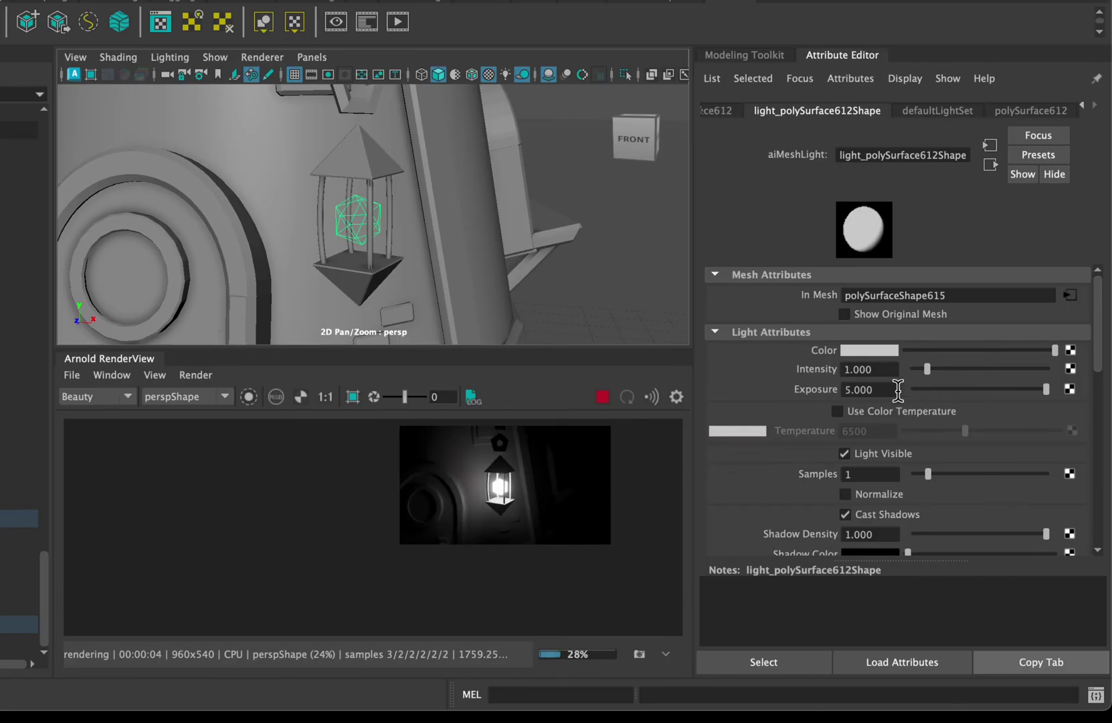
Step: Set the mesh light's exposure to 10
left_click_drag(898, 390, 836, 390)
type("10")
key("Return")
Step: Bring the whole lower tower into the render and lower the mesh light's exposure to about 6.8
scroll(460, 251, "down", 6)
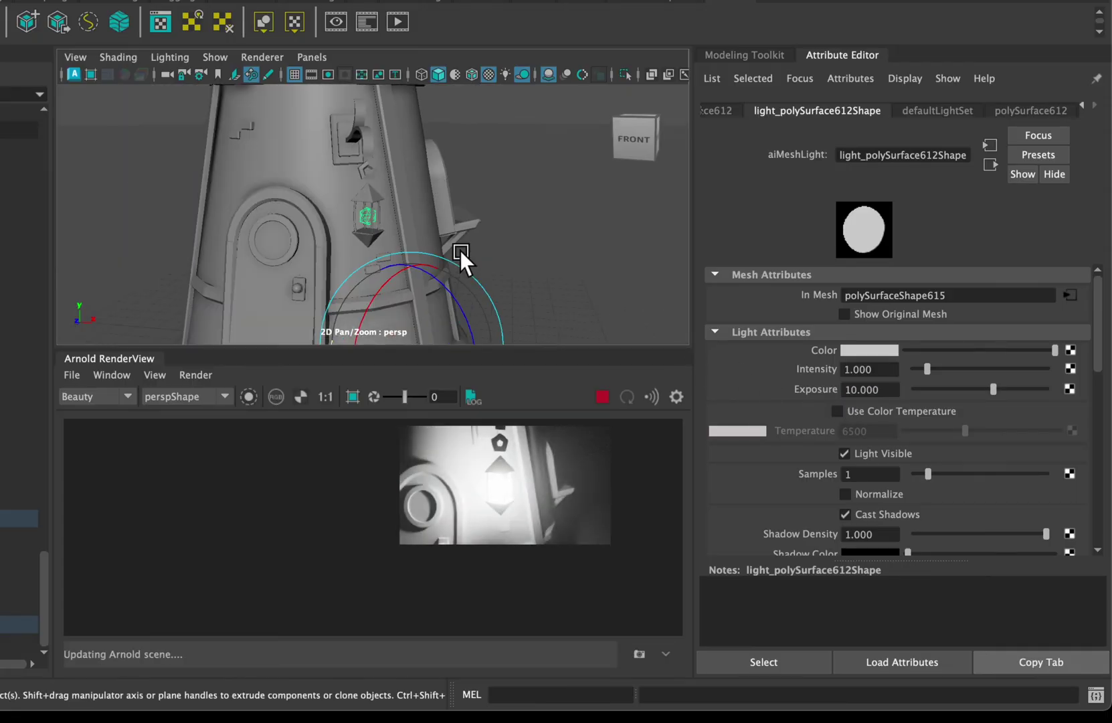
scroll(464, 237, "down", 4)
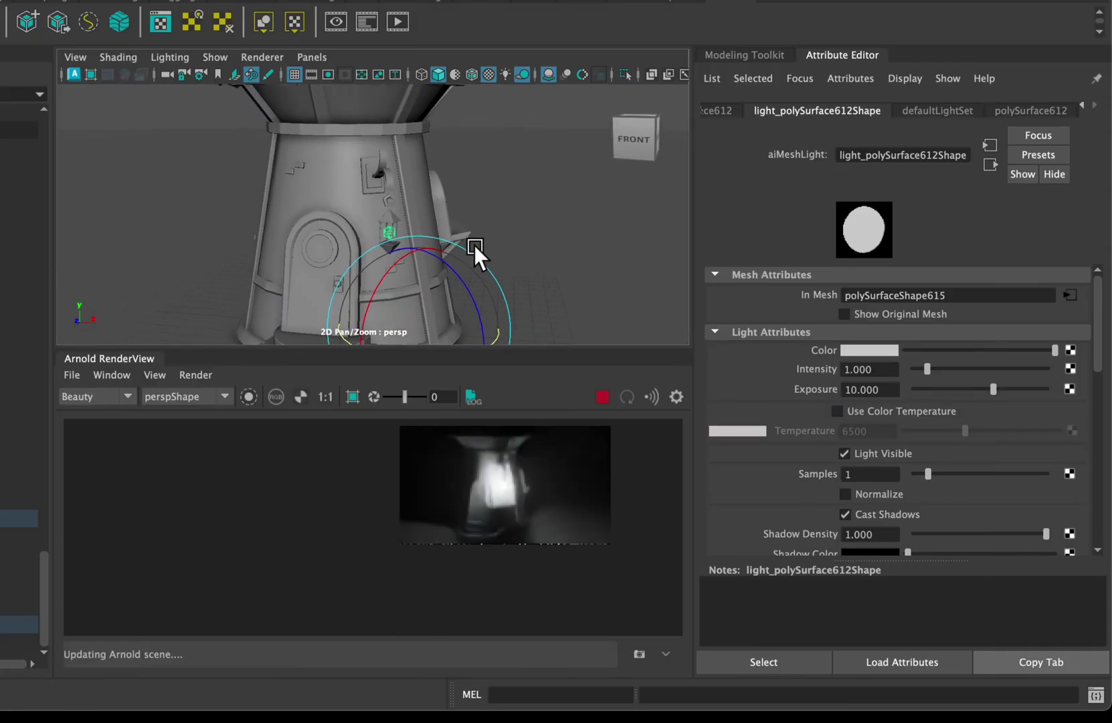
left_click_drag(980, 386, 973, 384)
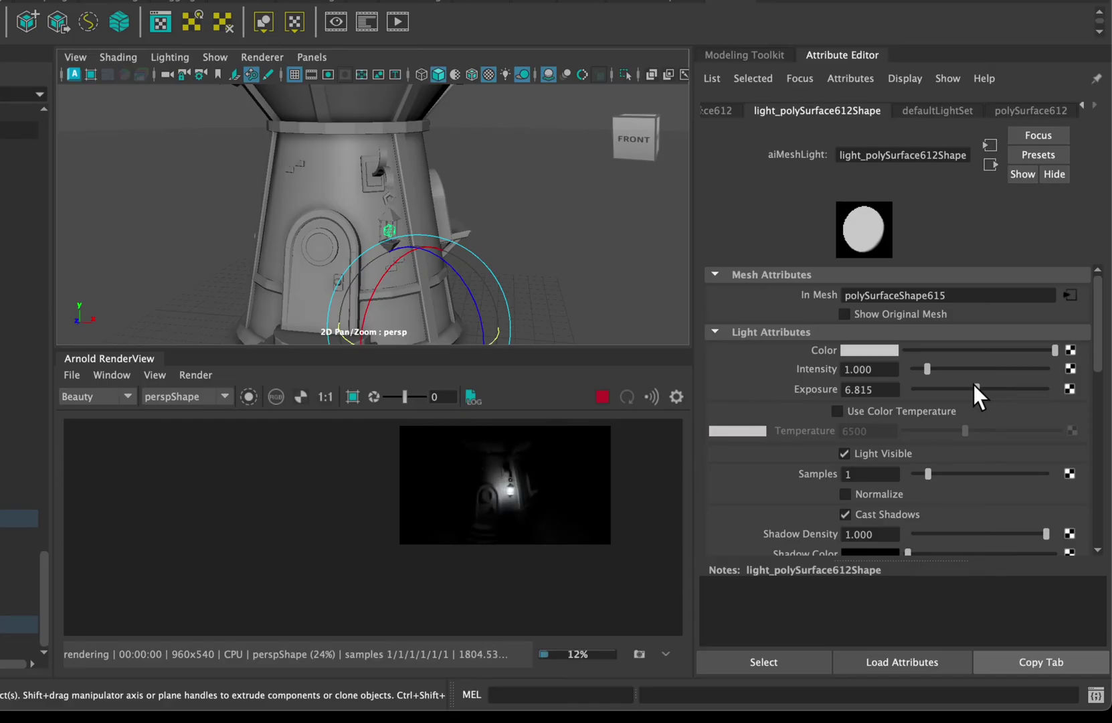
Step: Try the mesh light with Cast Shadows turned off, and turn it back on
left_click(873, 506)
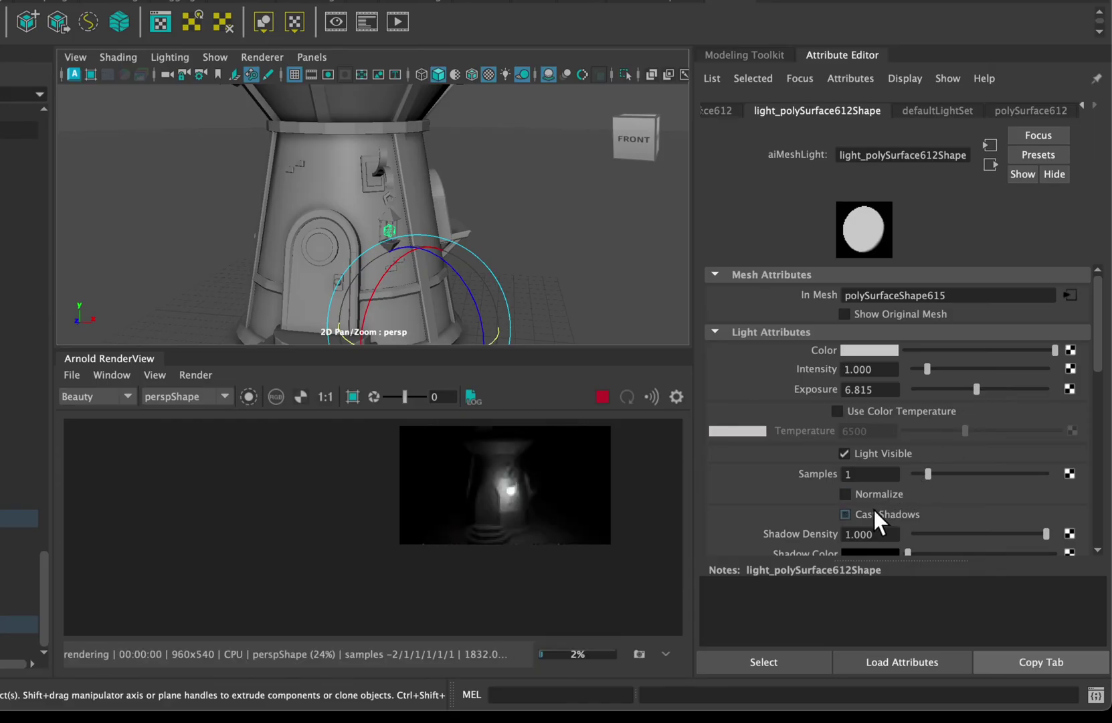
scroll(504, 494, "up", 4)
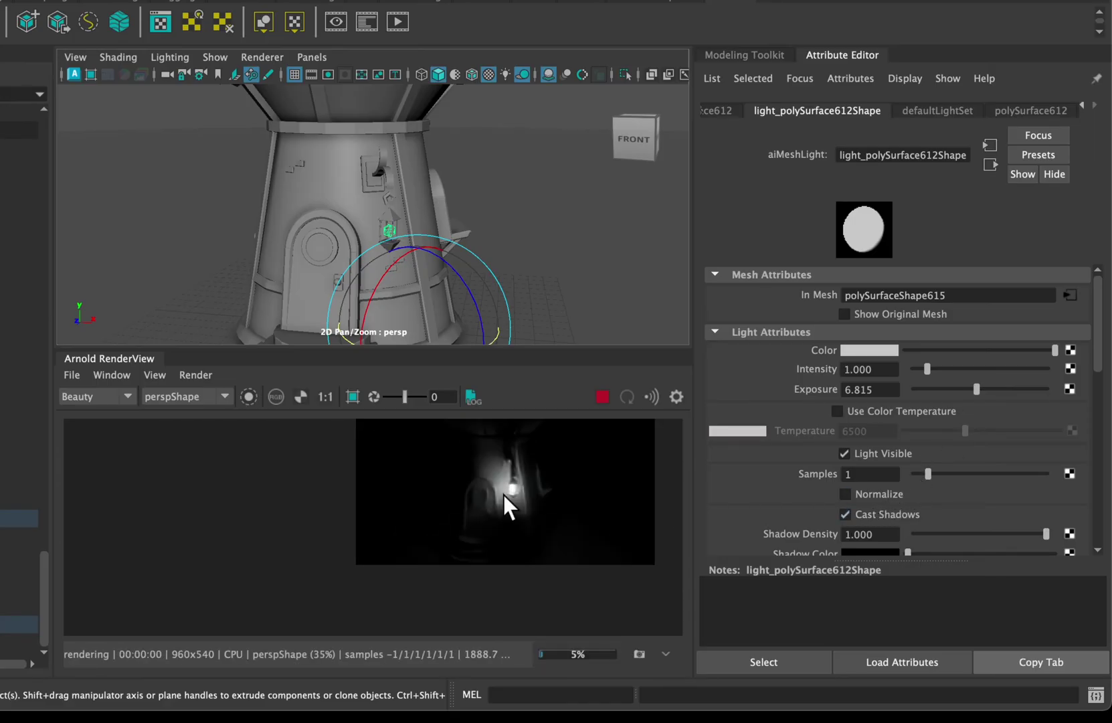
Step: Compare the mesh light's render once more without and with Cast Shadows, leaving the option on
left_click(883, 515)
left_click(899, 516)
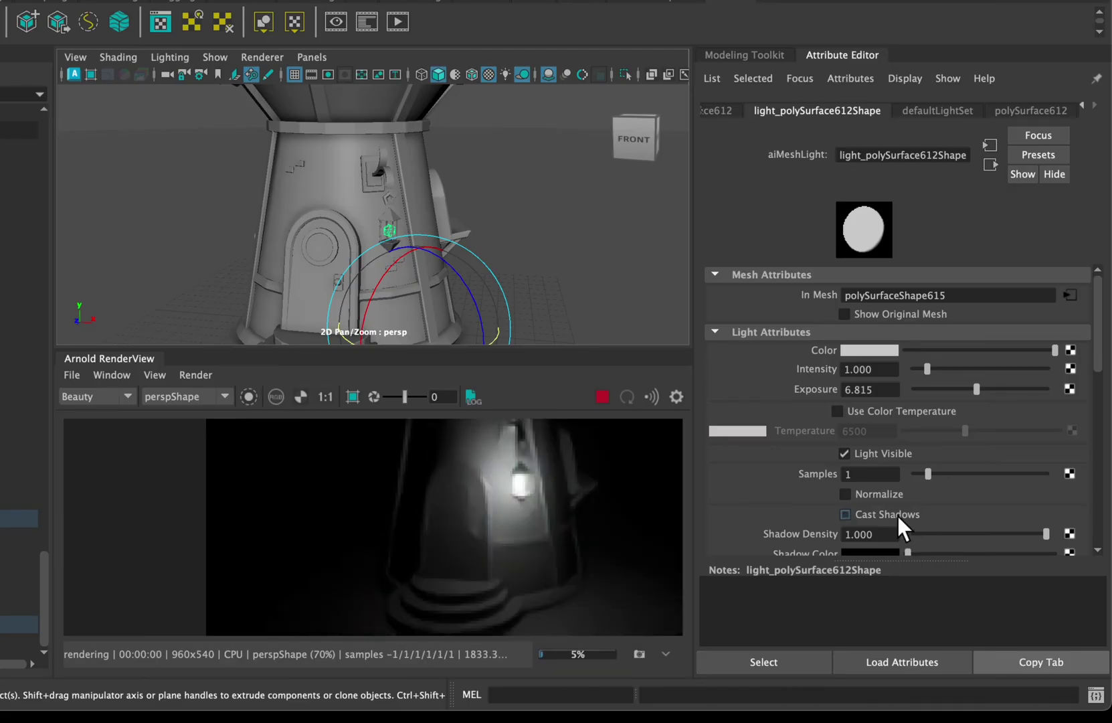
left_click(897, 516)
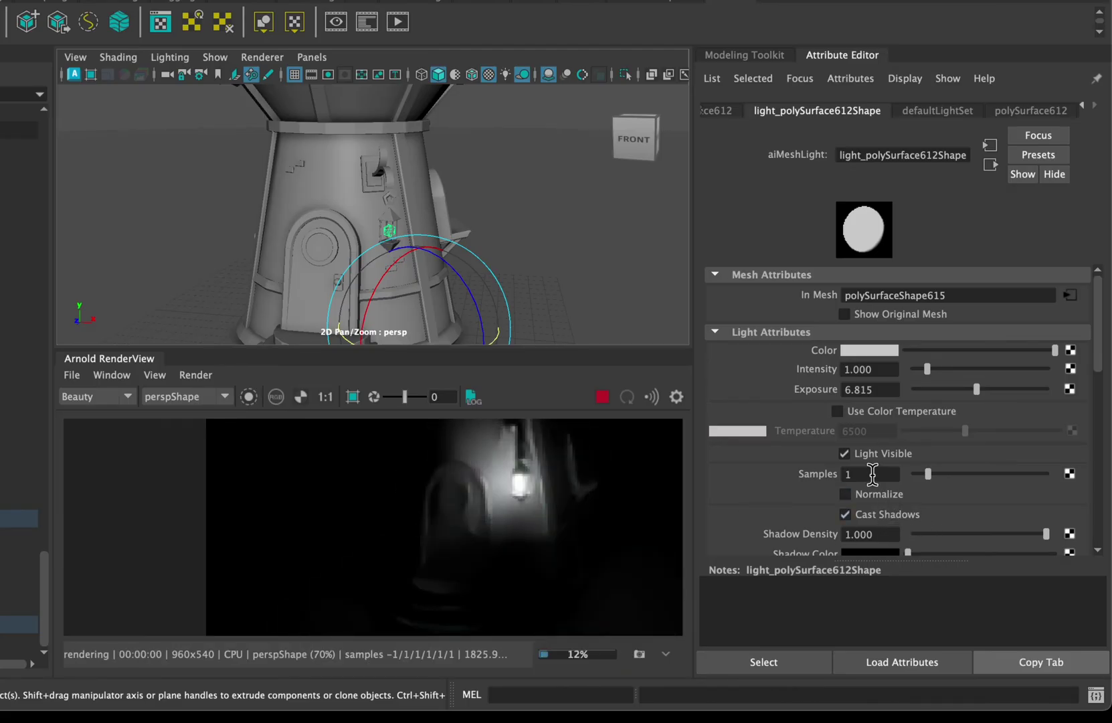
Step: Enable Use Color Temperature for the mesh light with a warm temperature of 3347 and inspect the lantern in the render
left_click(903, 408)
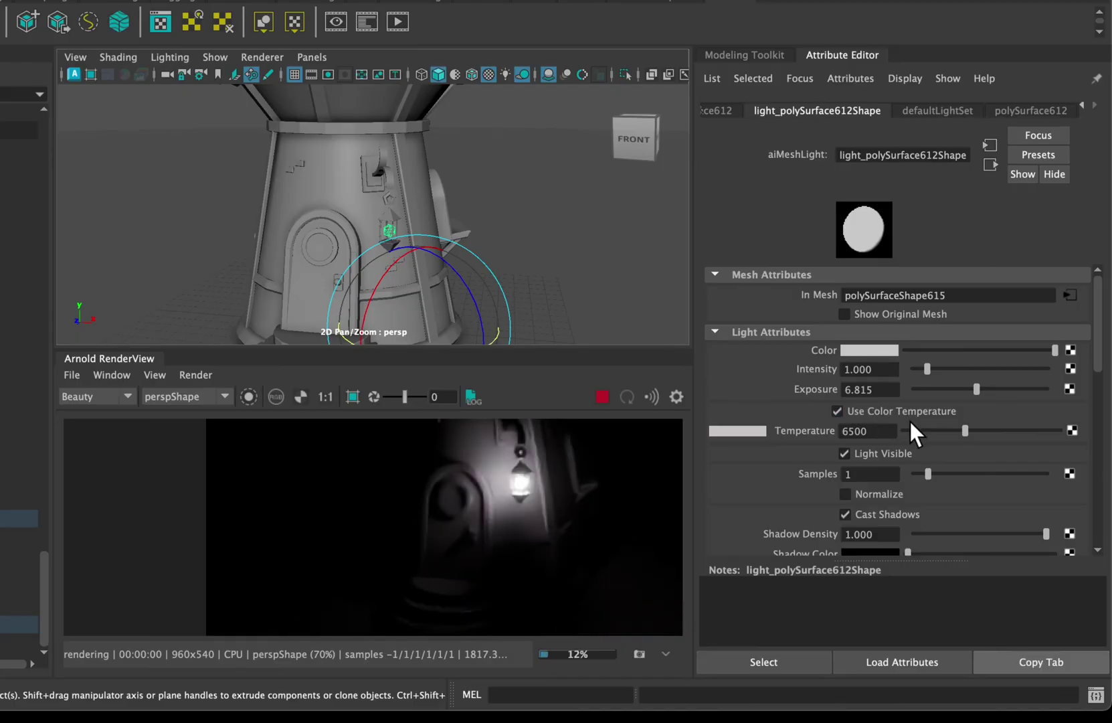
left_click_drag(962, 430, 928, 429)
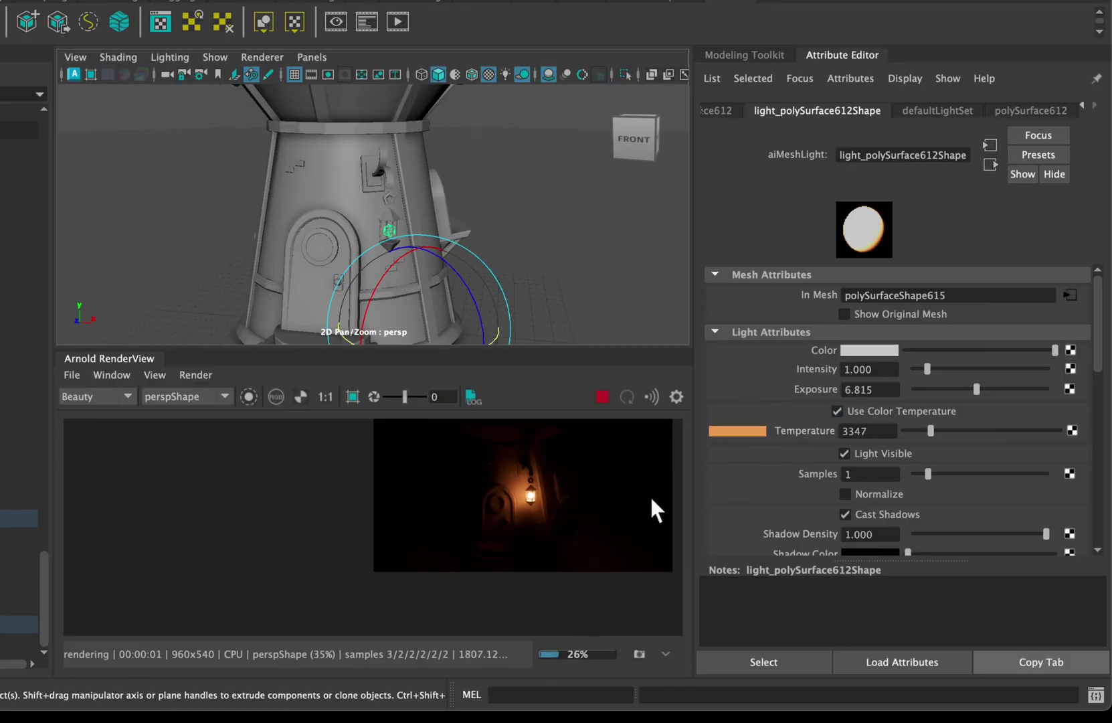
scroll(507, 501, "up", 5)
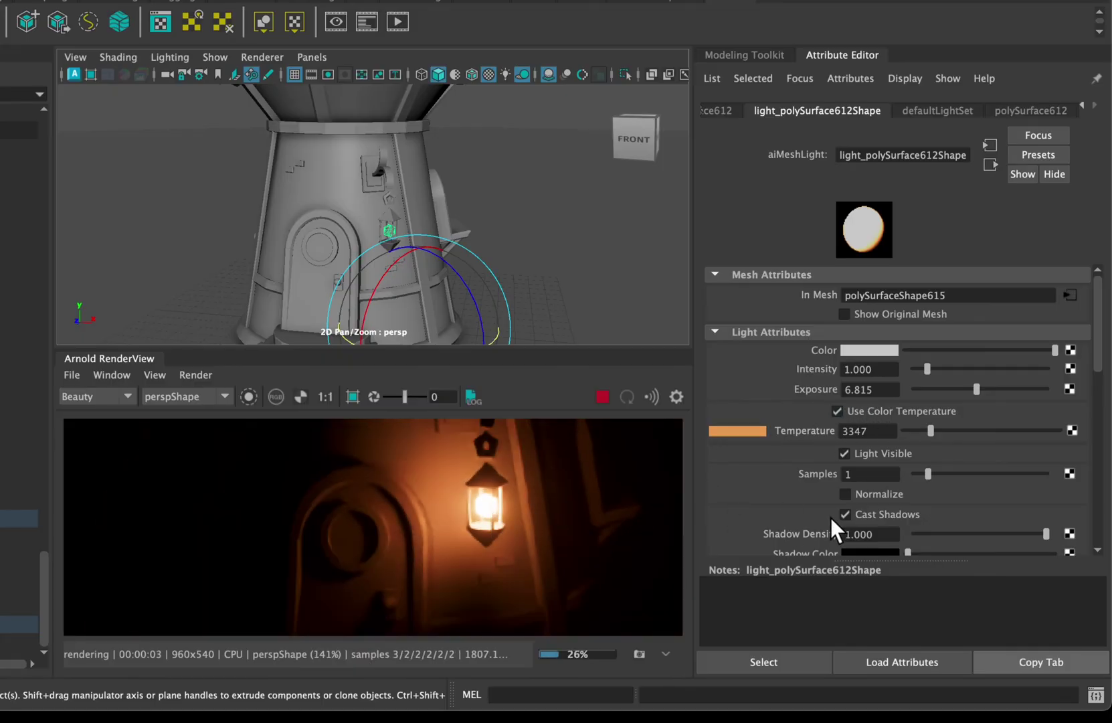
scroll(832, 513, "down", 3)
scroll(821, 513, "up", 3)
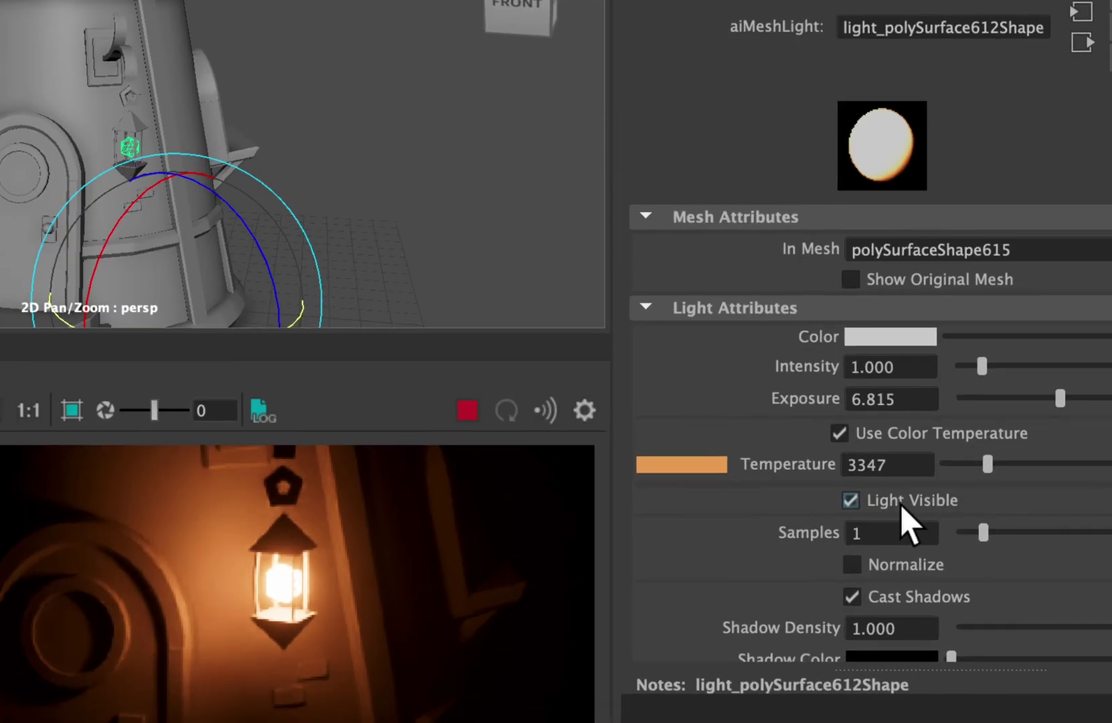
Step: Turn off Light Visible for the mesh light and raise its samples to 3
left_click(916, 483)
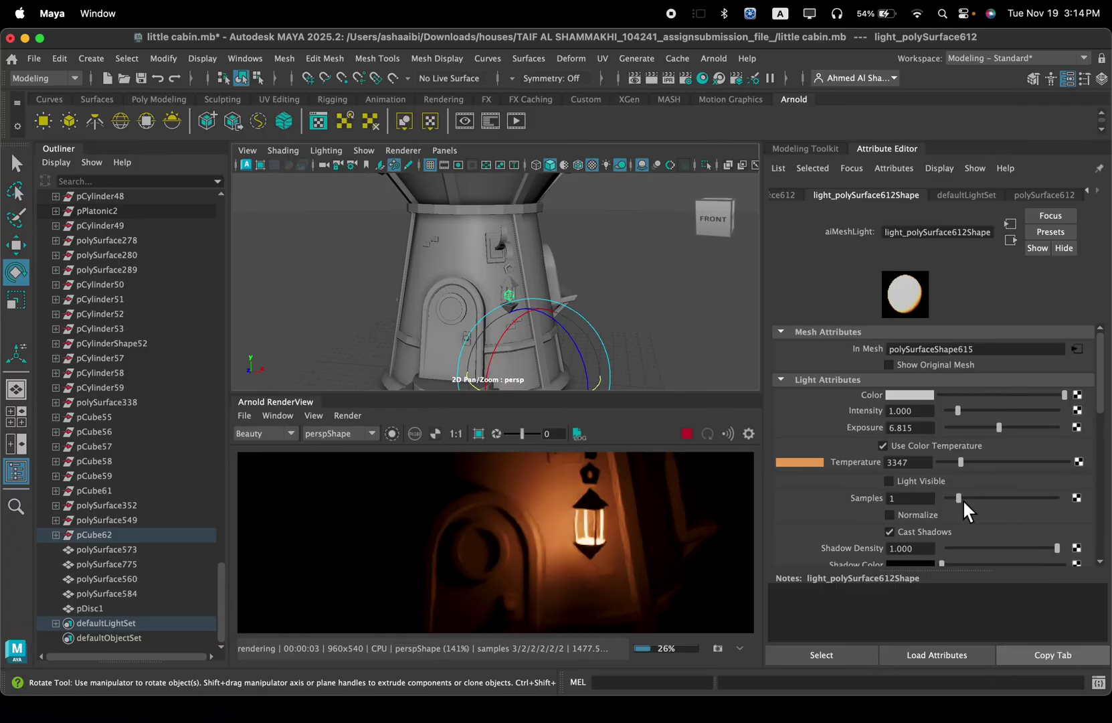
left_click_drag(962, 499, 975, 498)
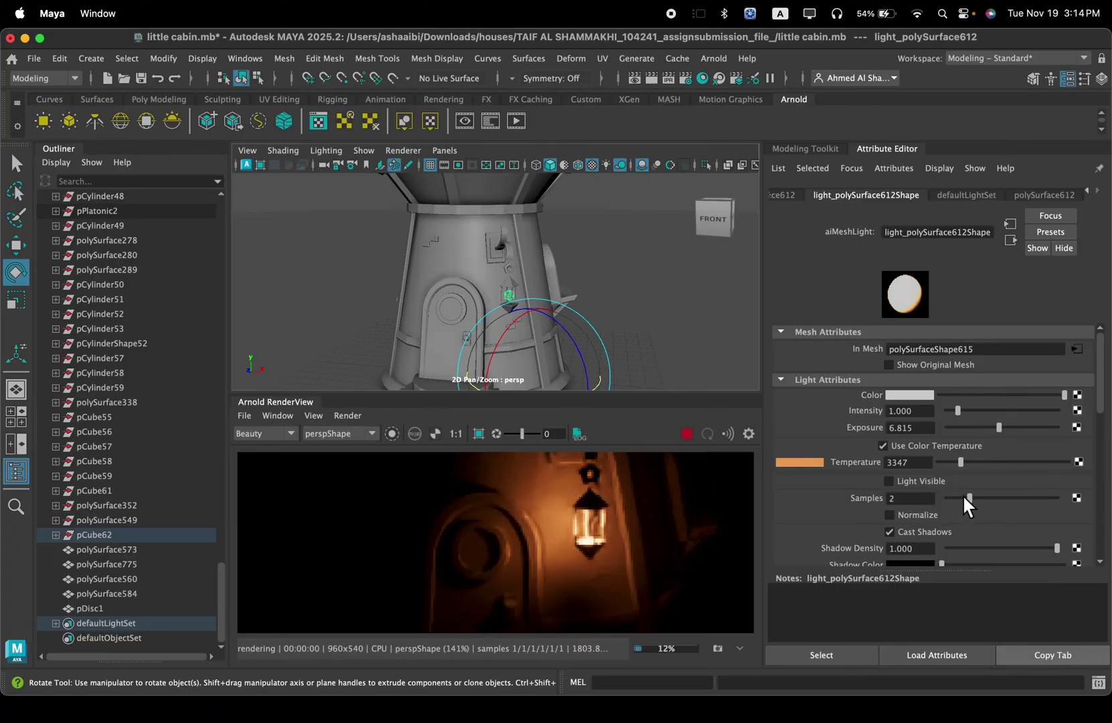
left_click_drag(964, 498, 977, 498)
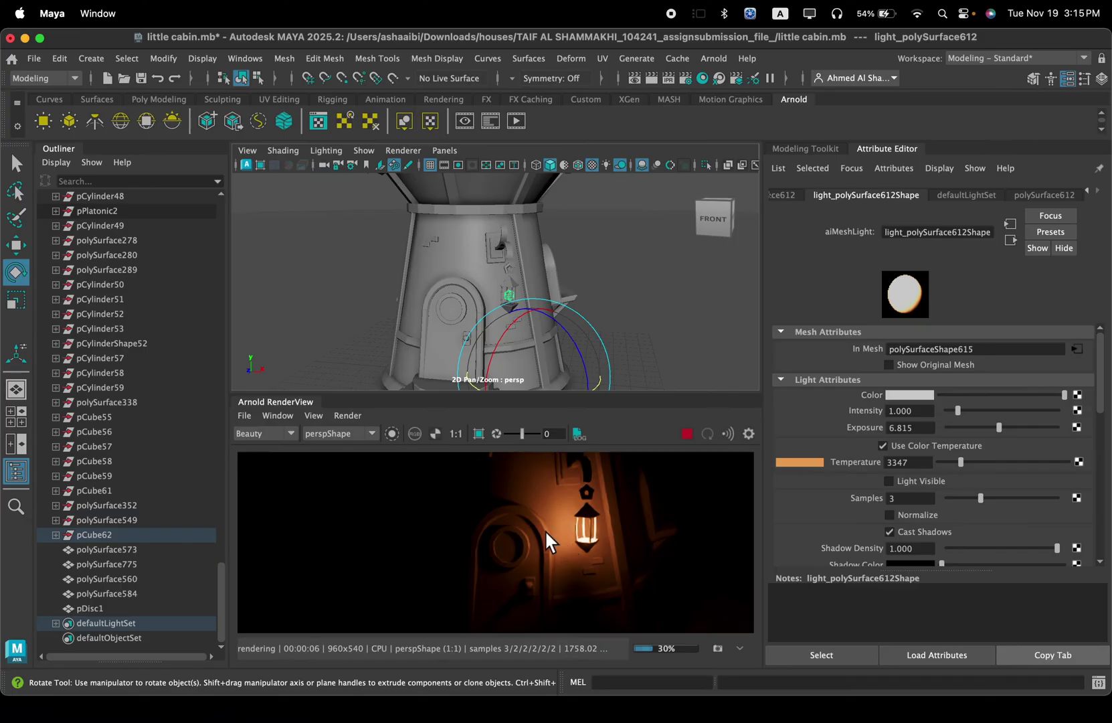
Step: Raise the mesh light's exposure to 10.24 and compare the lantern's render with Light Visible on and off, leaving it off
left_click_drag(1002, 429, 1016, 427)
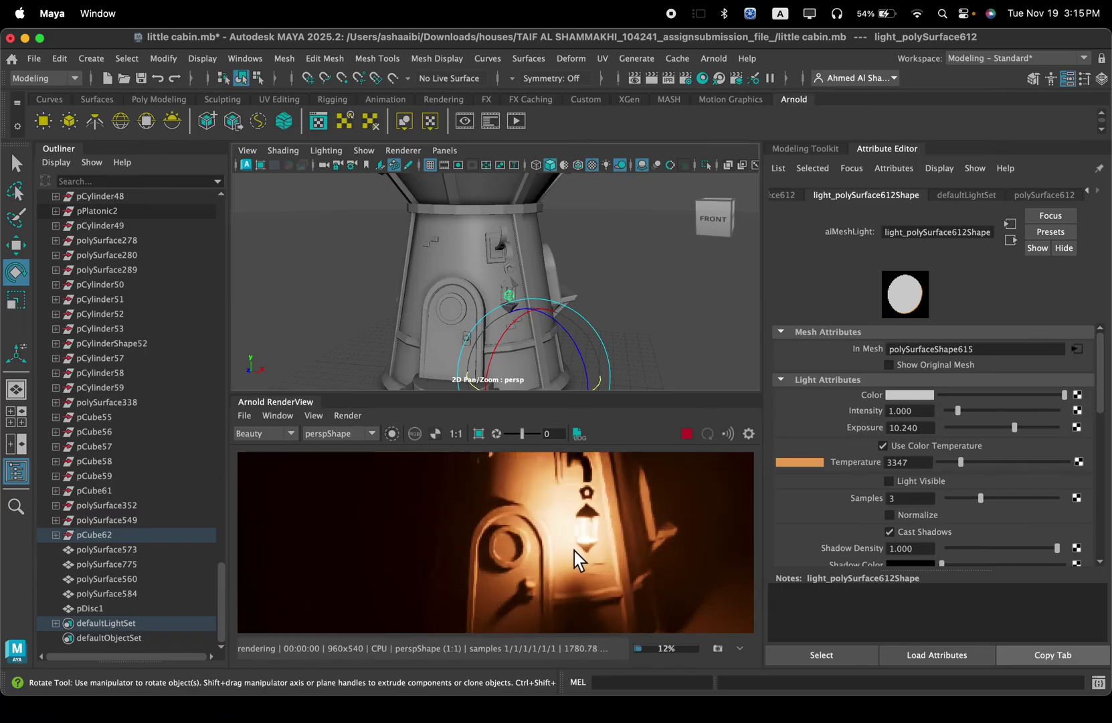
scroll(579, 550, "down", 5)
mouse_move(584, 549)
left_mouse_down()
mouse_move(612, 544)
mouse_move(600, 564)
left_mouse_up()
scroll(596, 562, "up", 3)
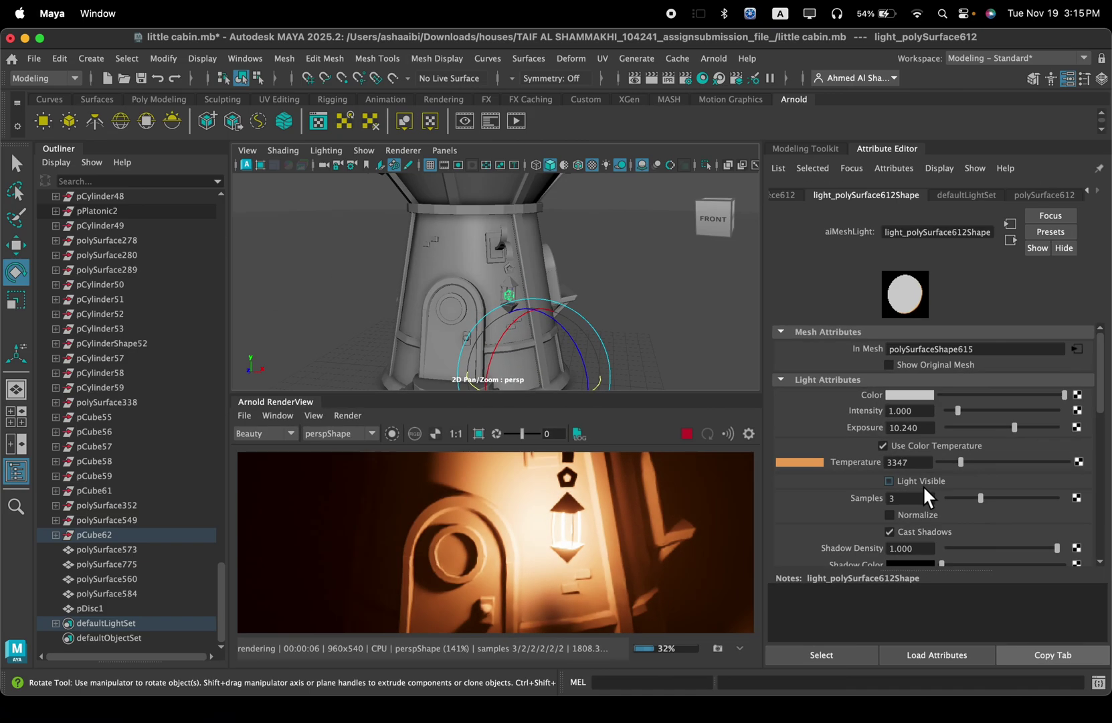
left_click(893, 462)
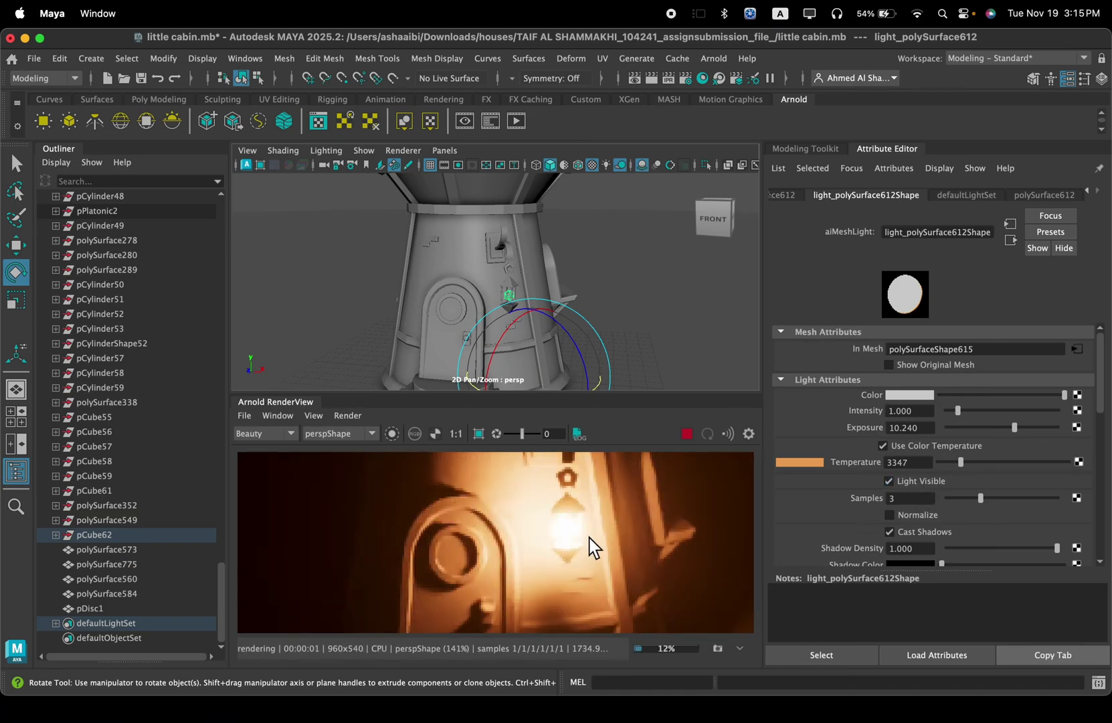
left_click(911, 482)
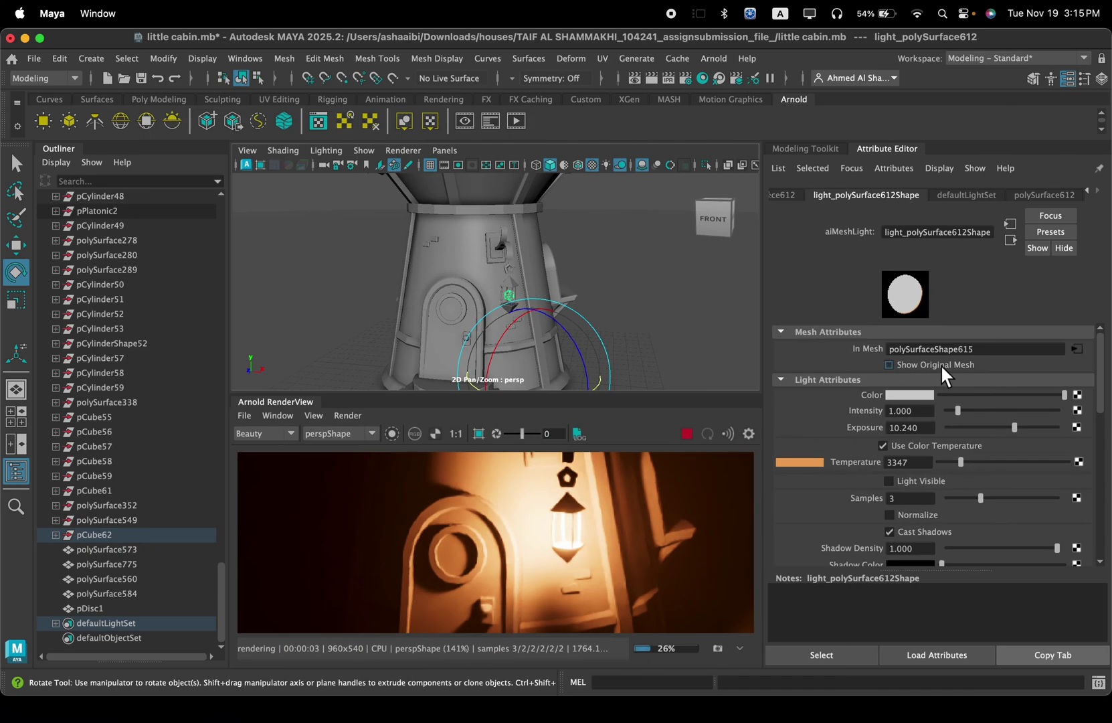
Step: Turn on Show Original Mesh for the mesh light and inspect the crystal inside the lantern in the render
left_click(876, 337)
scroll(569, 552, "up", 2)
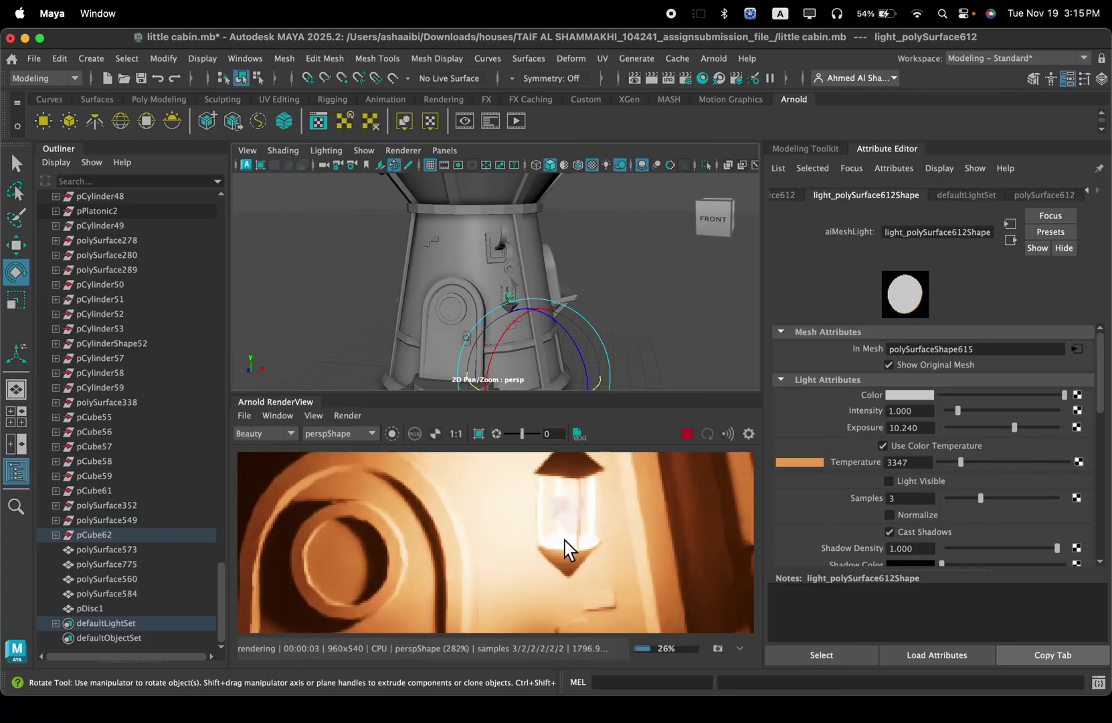
middle_click_drag(558, 531, 548, 551)
scroll(573, 541, "down", 2)
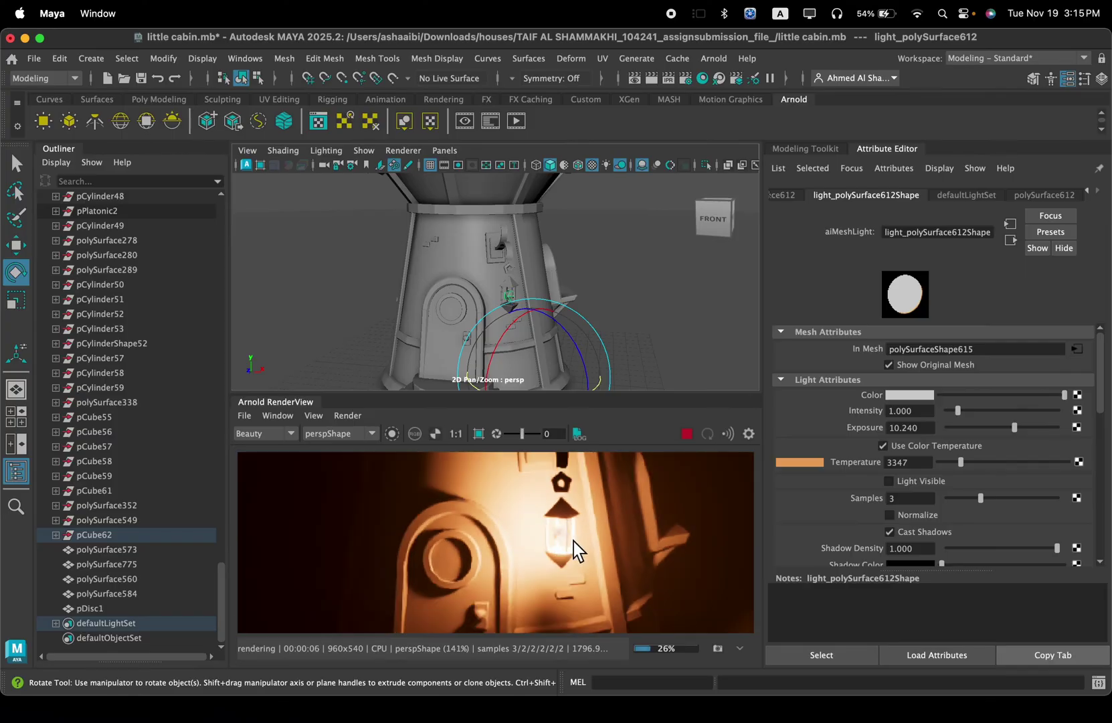
scroll(550, 550, "up", 4)
scroll(551, 551, "down", 2)
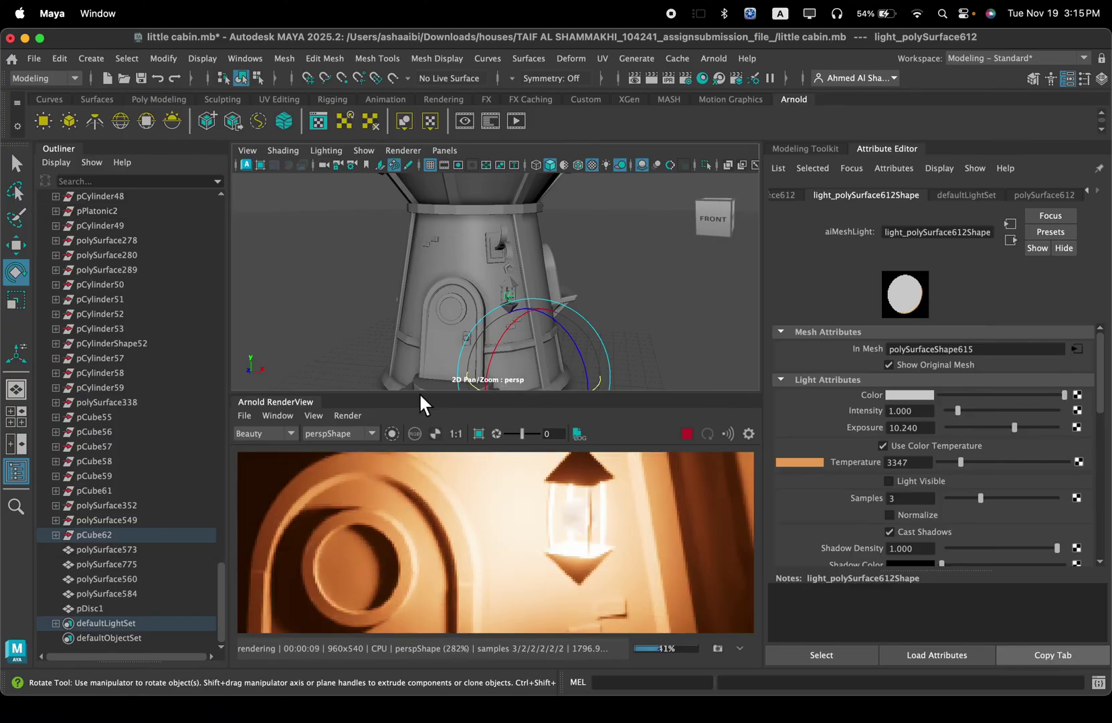
Step: Assign a new Standard Surface material to the lantern's crystal
scroll(506, 304, "up", 5)
scroll(537, 321, "down", 5)
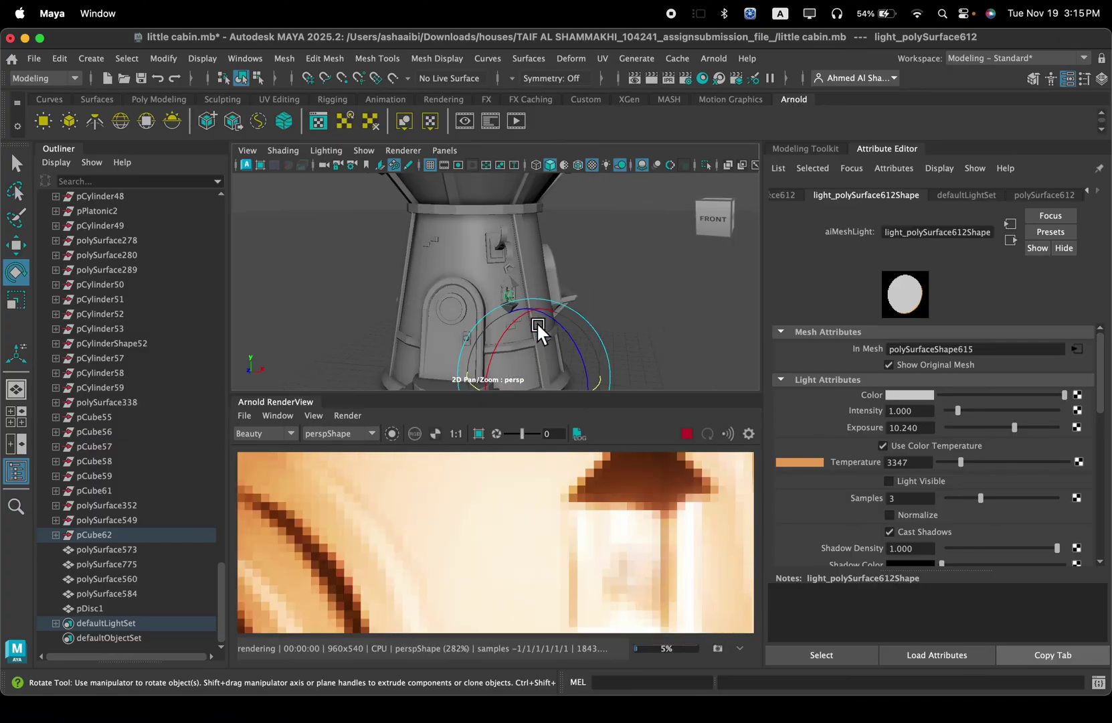
scroll(536, 321, "down", 3)
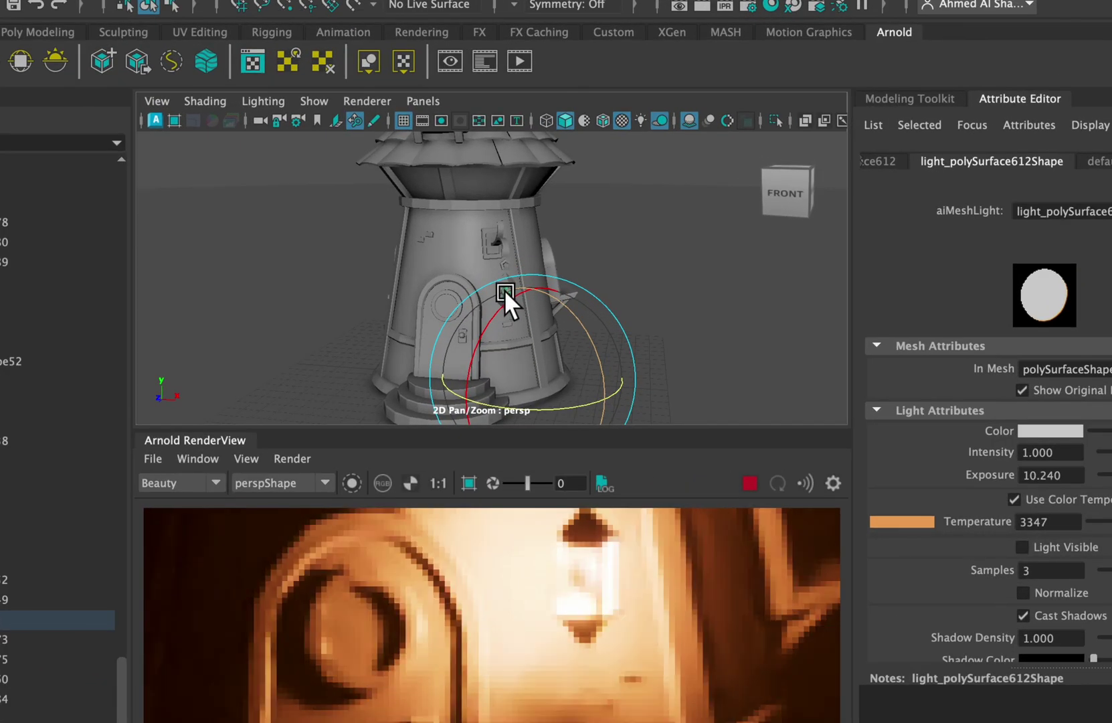
right_click(503, 289)
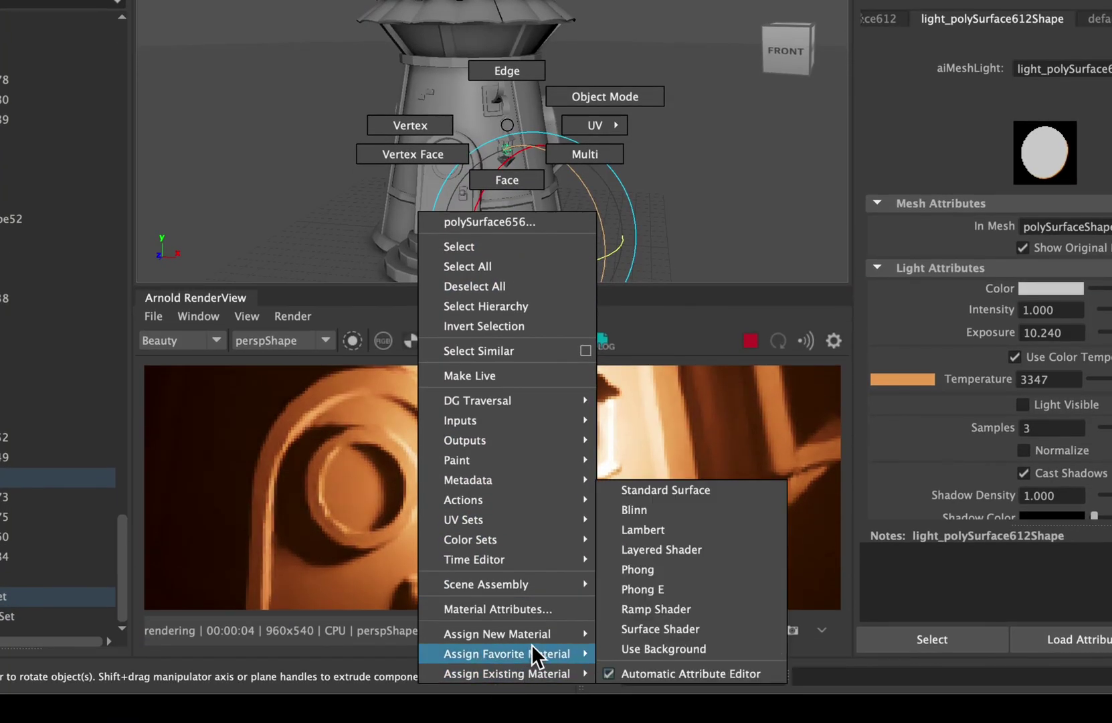
mouse_move(534, 637)
left_click(658, 673)
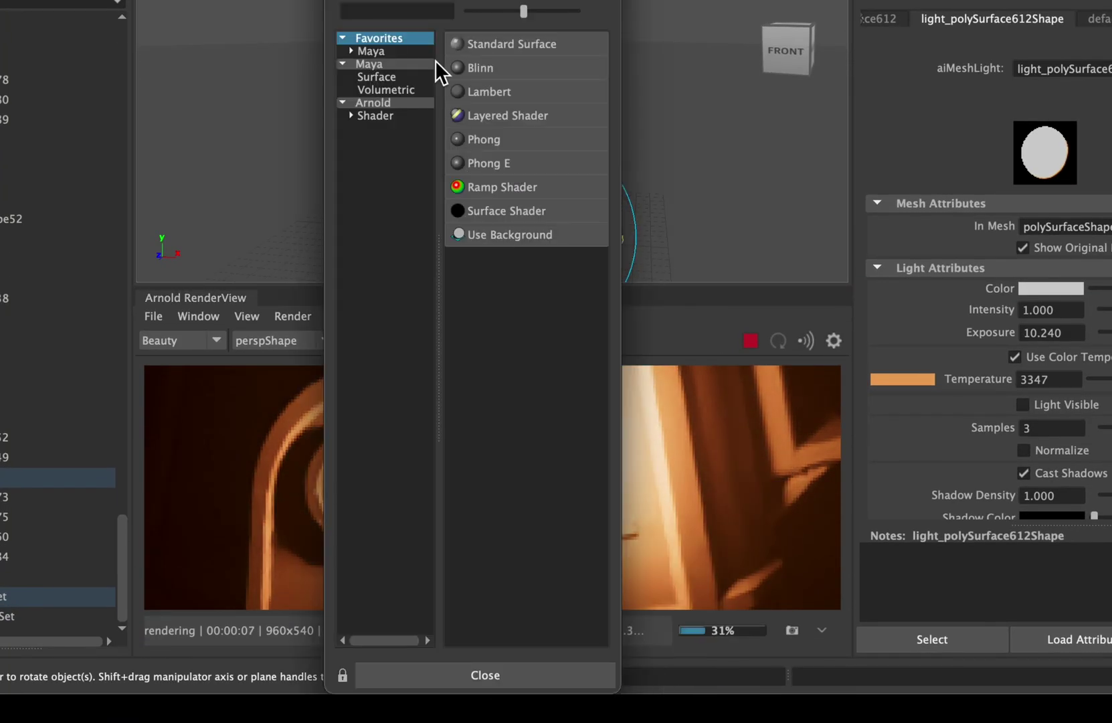
left_click(410, 47)
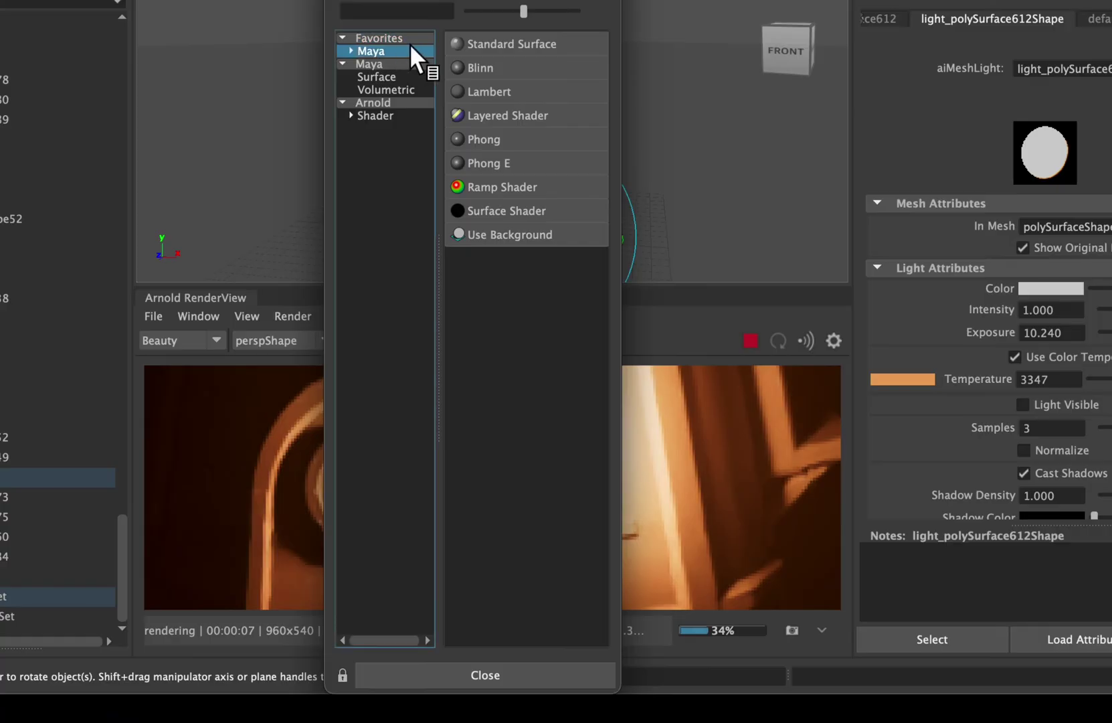
left_click(488, 45)
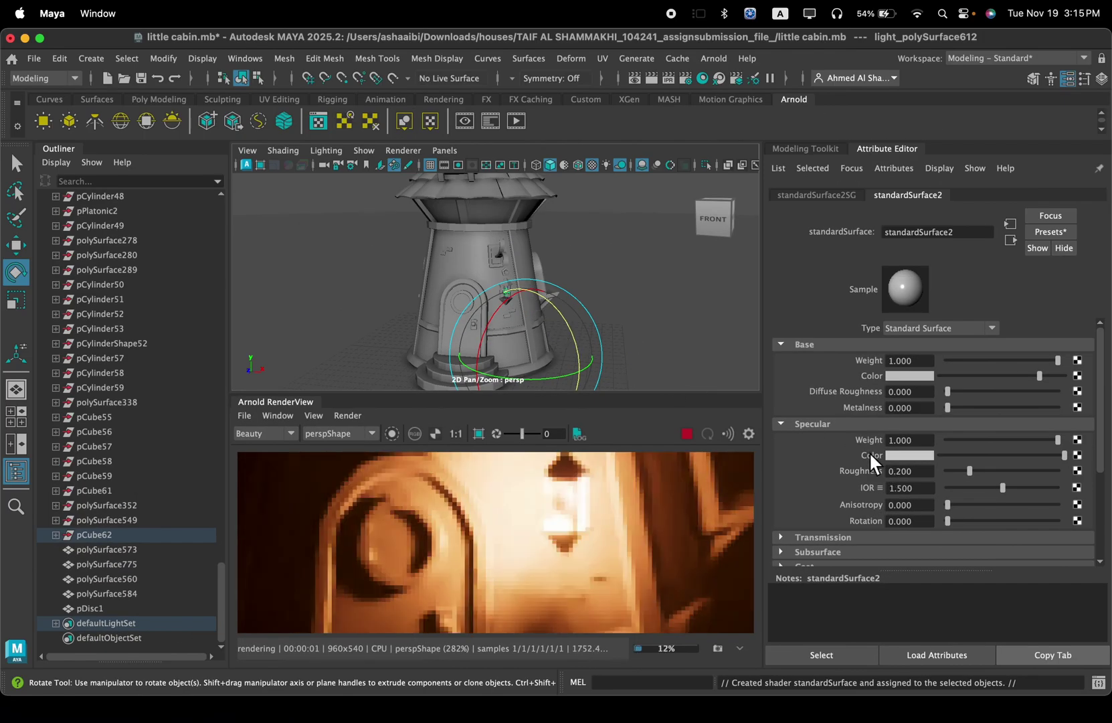
Step: Give the new Standard Surface material a saturated yellow emission color and an emission weight of 5
scroll(869, 448, "down", 5)
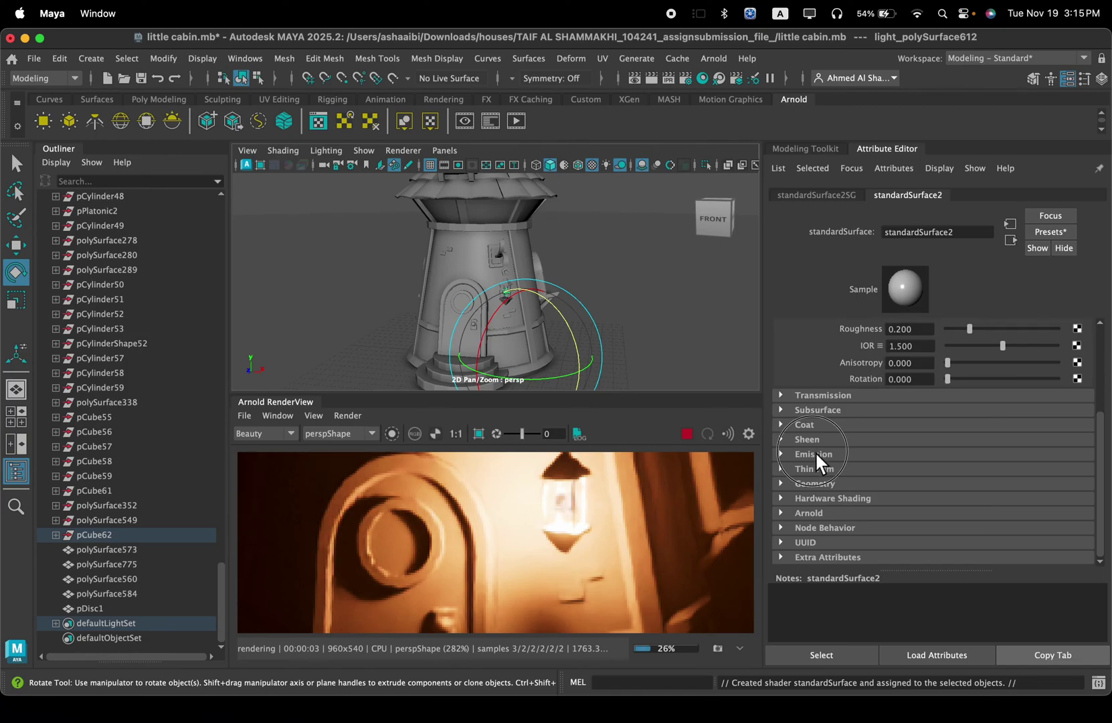
left_click(815, 453)
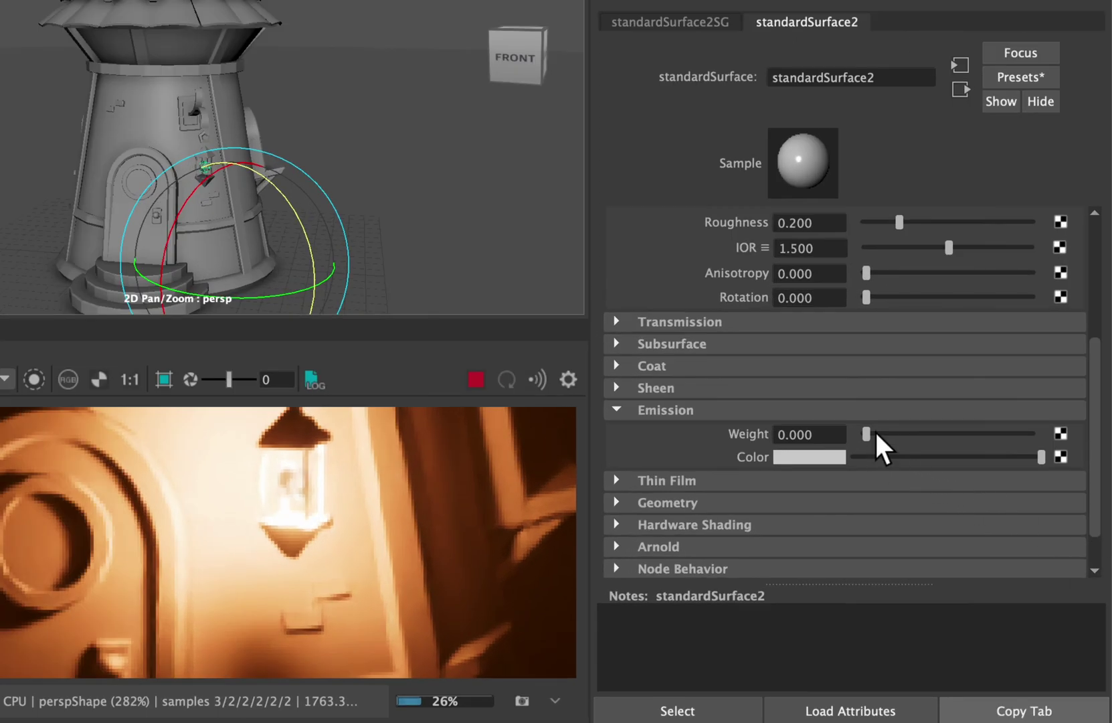
left_click_drag(874, 434, 1105, 445)
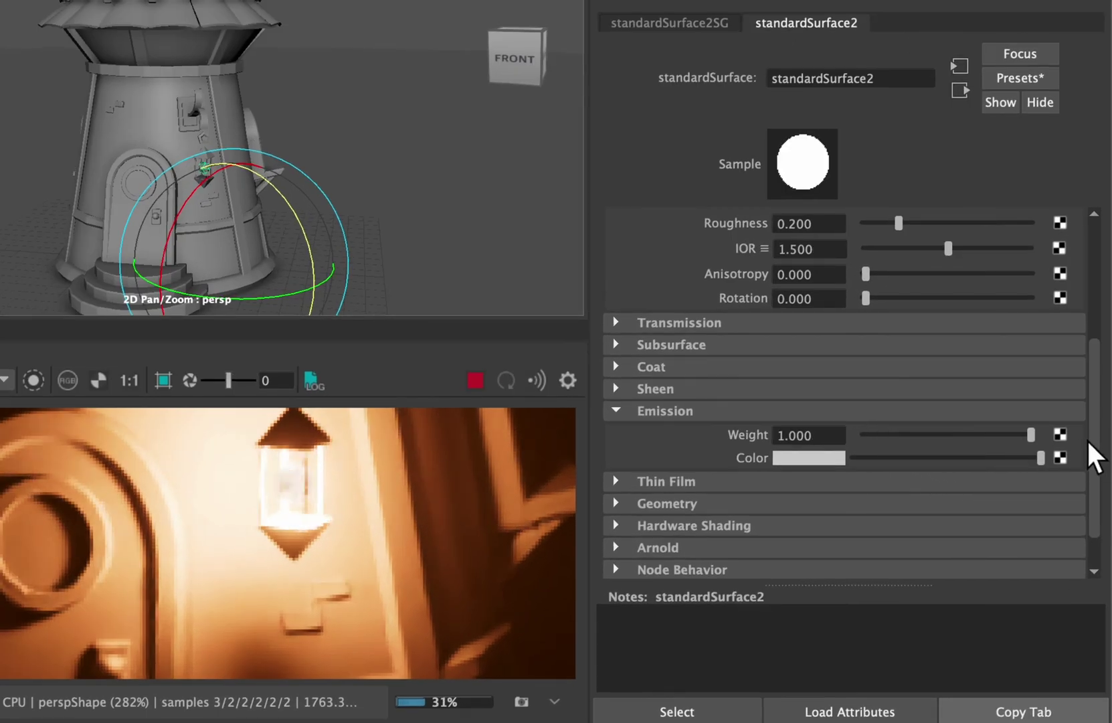
left_click(838, 458)
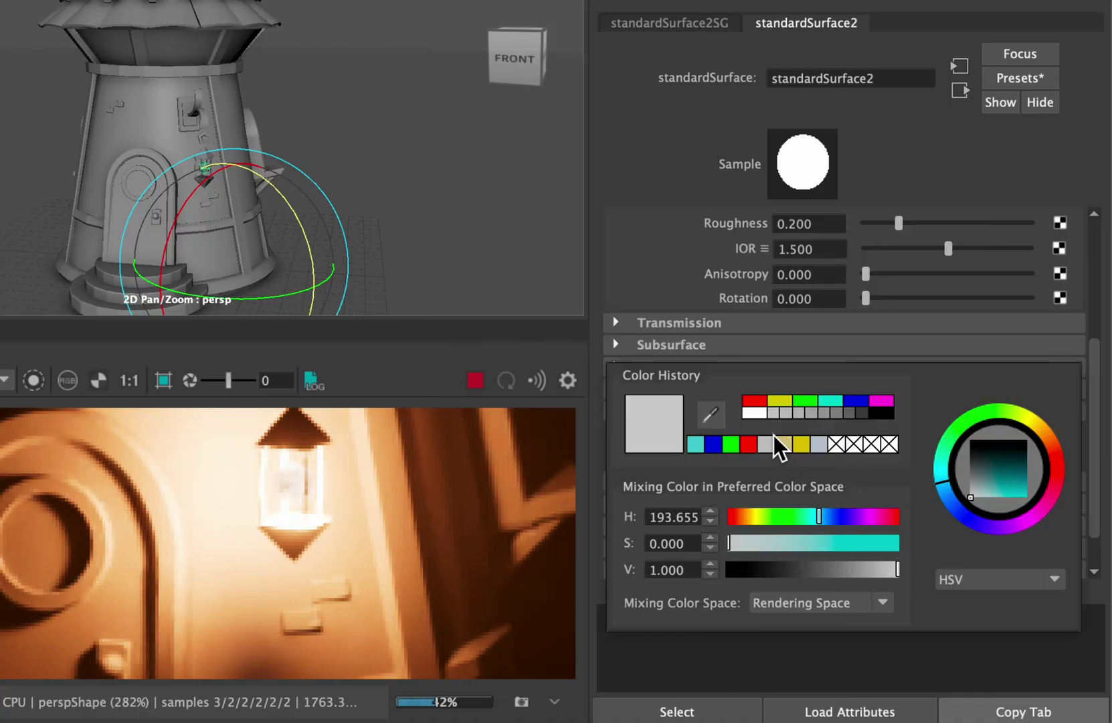
left_click(774, 515)
left_click_drag(777, 540, 944, 541)
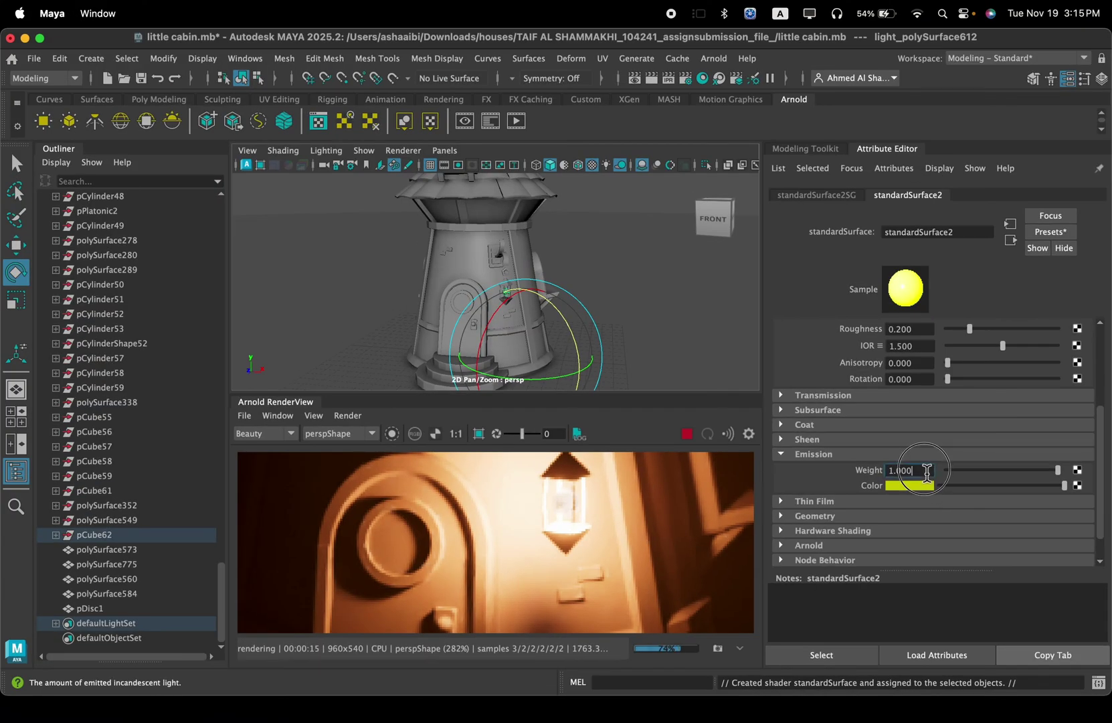
type("5")
key("Return")
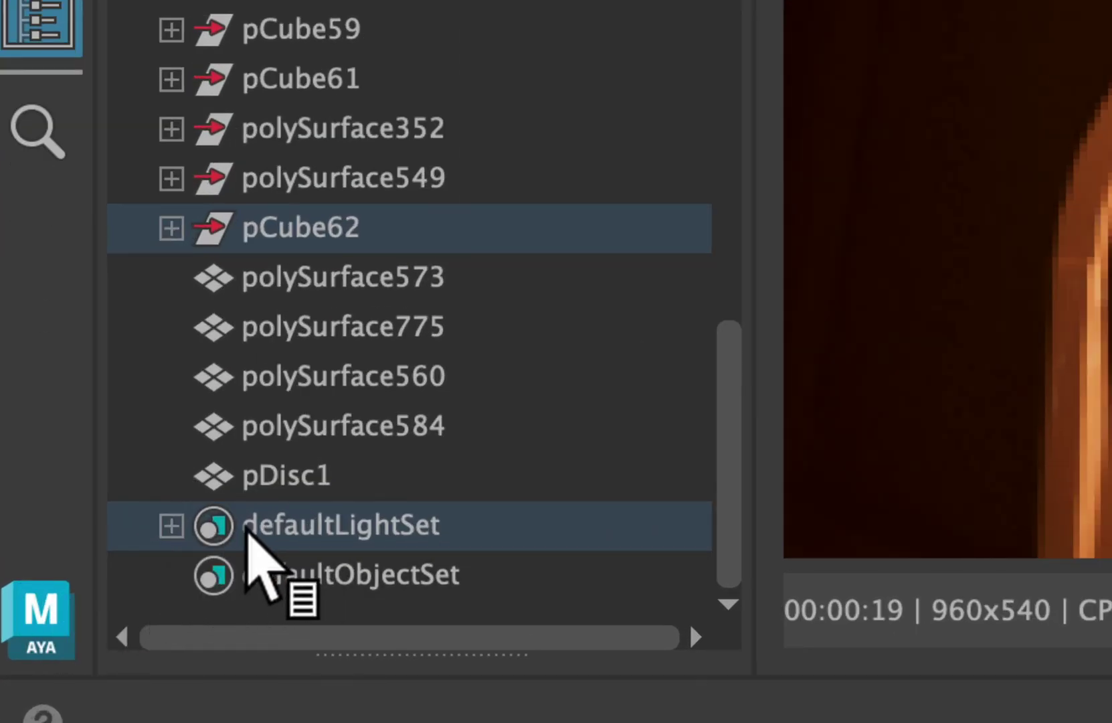
Step: Go back to the mesh light in defaultLightSet, turn on Light Visible and turn off Show Original Mesh
left_click(87, 570)
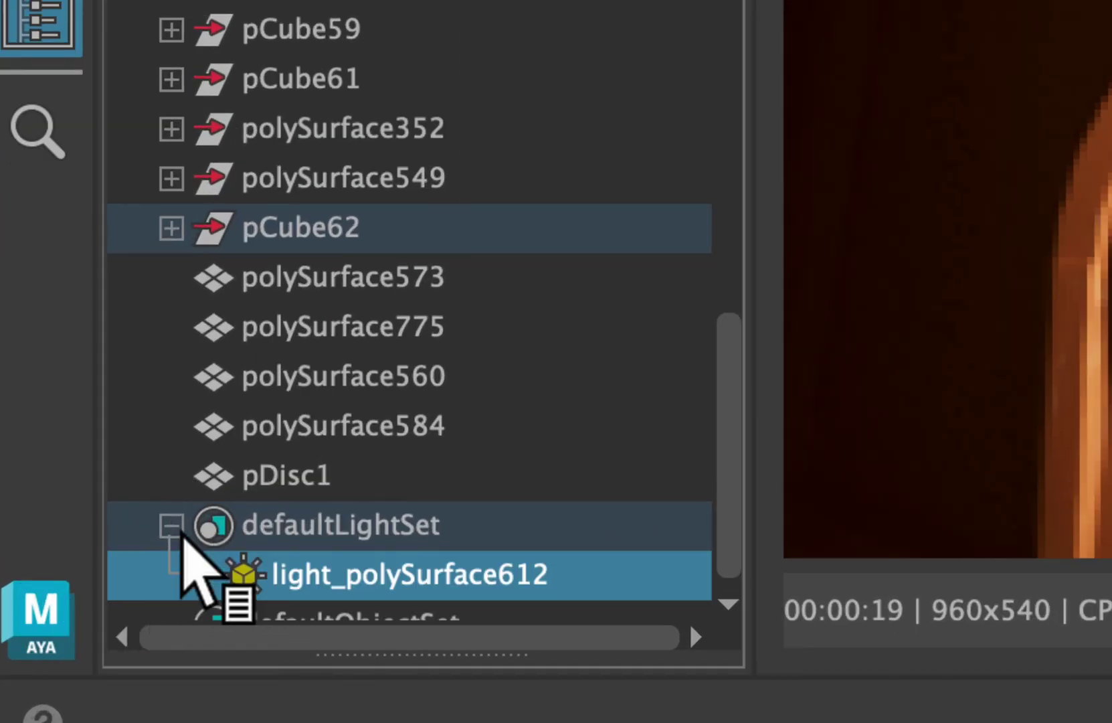
scroll(258, 507, "down", 1)
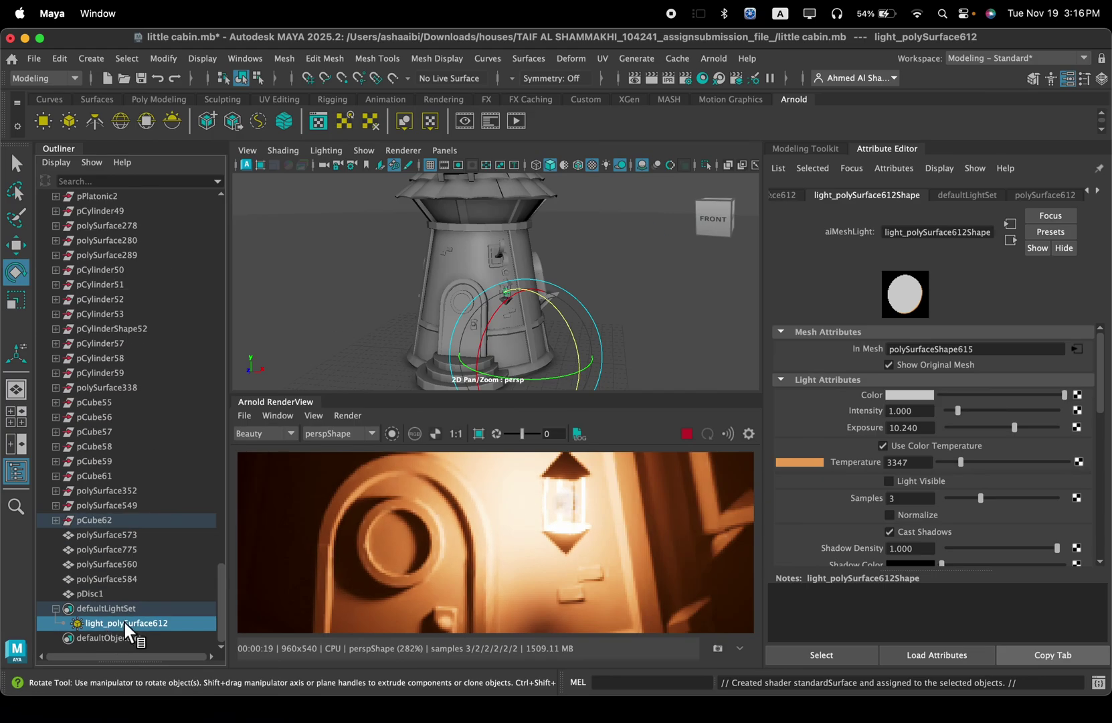
left_click(918, 481)
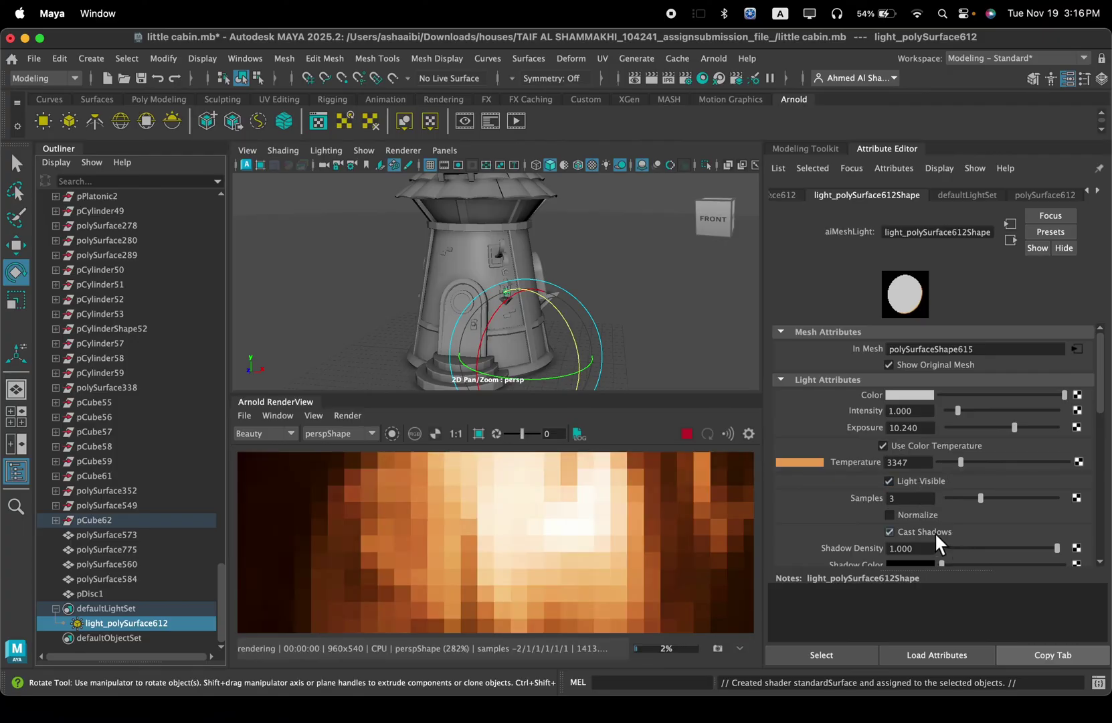
left_click(911, 366)
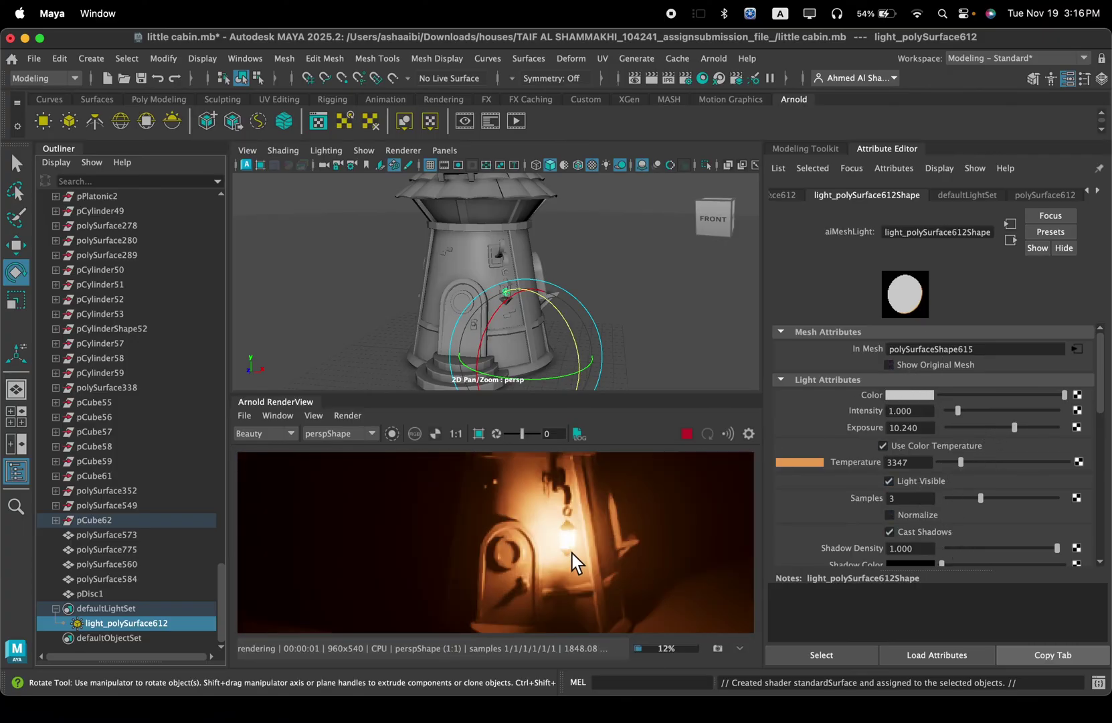
Step: Set the mesh light's Diffuse visibility to 0 and check the lantern in the render
scroll(842, 506, "down", 5)
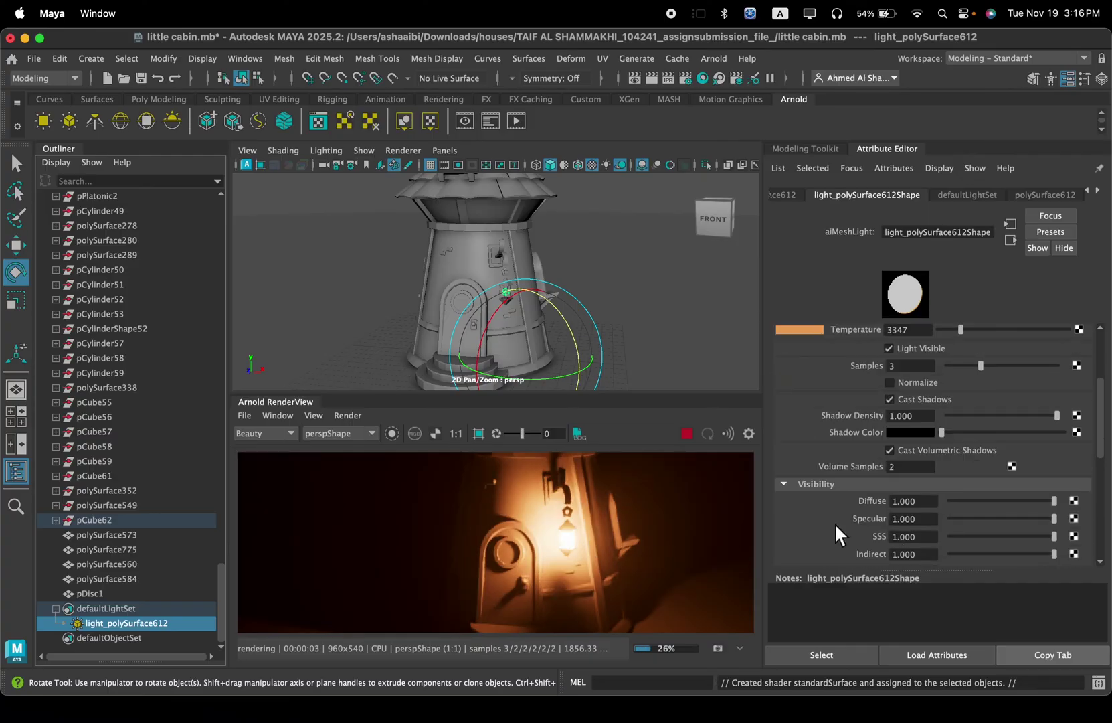
scroll(646, 572, "up", 1)
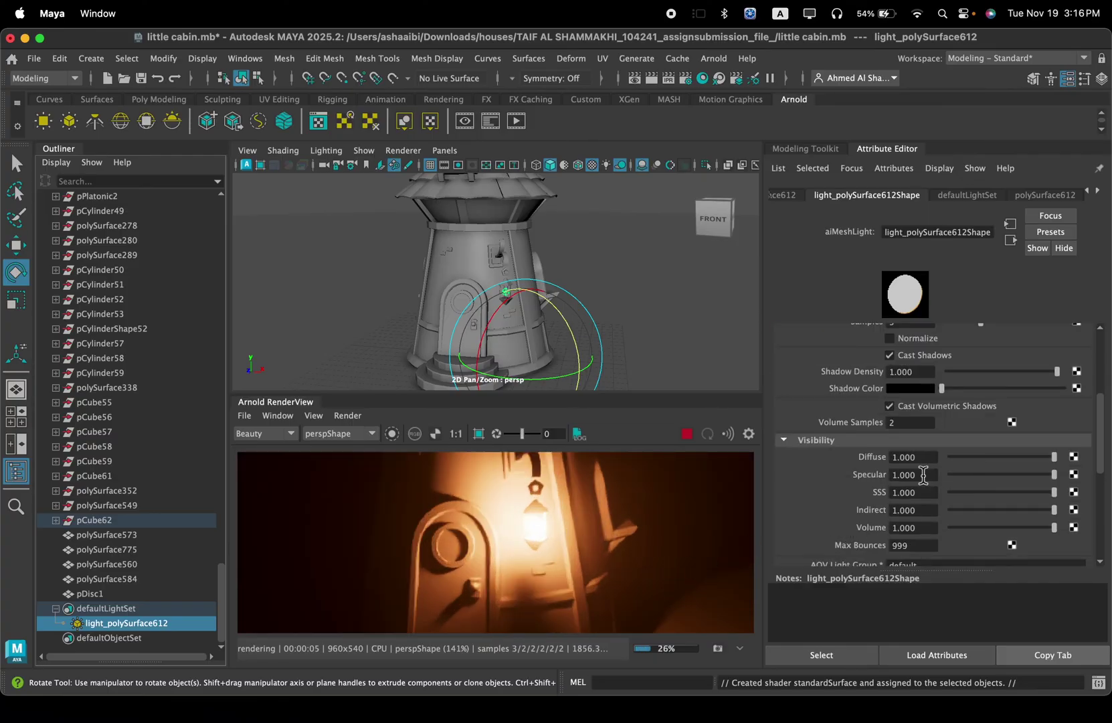
left_click_drag(1034, 457, 824, 478)
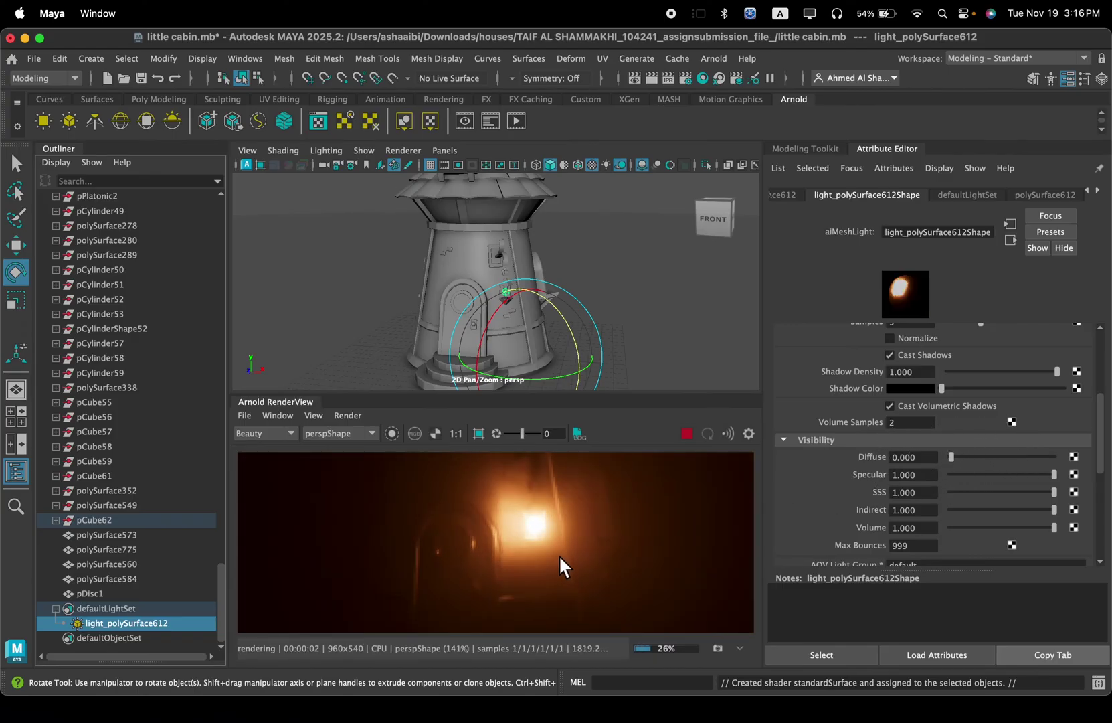
Step: Restore the mesh light's Diffuse visibility to 1
left_click_drag(974, 456, 1096, 457)
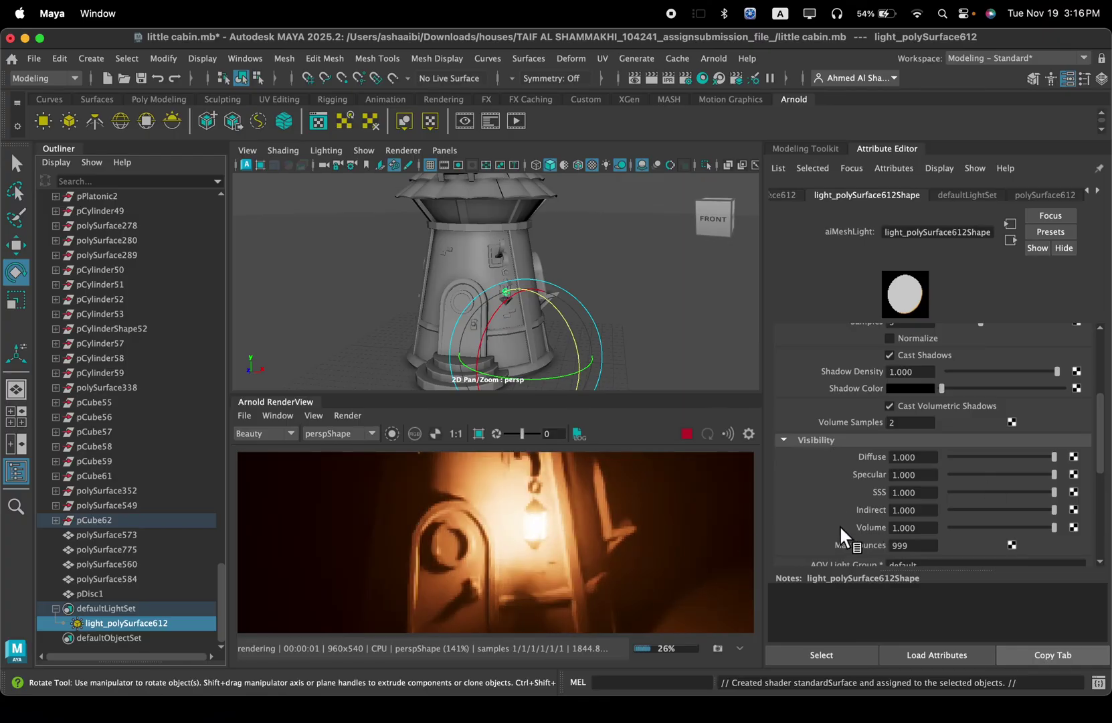
scroll(839, 525, "up", 5)
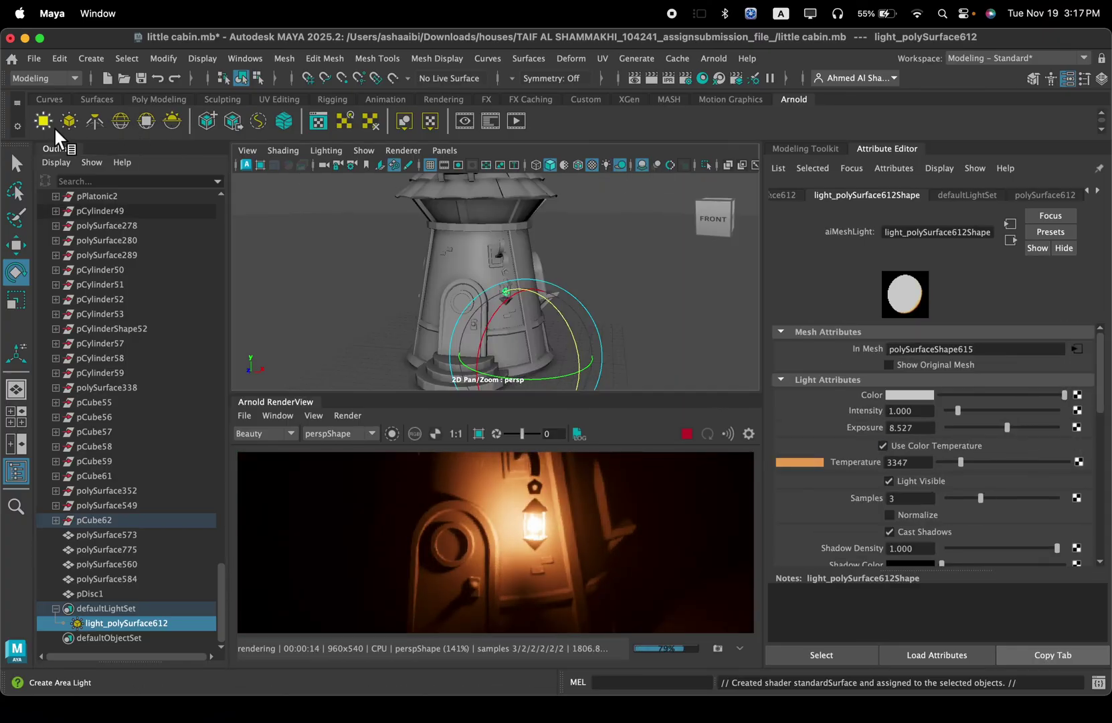
Step: Add an Arnold area light, raise it above the ground and rotate it toward the tower
left_click(54, 127)
key("w")
left_click_drag(462, 305, 457, 181)
key("e")
left_click_drag(479, 243, 477, 301)
Step: Set the new area light's exposure to 3.288 and check the whole tower in the render
left_click_drag(1002, 379, 1039, 380)
key("w")
scroll(584, 538, "down", 5)
scroll(555, 552, "up", 5)
scroll(548, 602, "down", 6)
scroll(509, 281, "down", 10)
Step: Duplicate the area light, move the copy to the other side of the tower and rotate it toward the walls
key("super+d")
left_click_drag(493, 239, 375, 267)
scroll(495, 281, "up", 8)
key("e")
left_click_drag(341, 267, 295, 276)
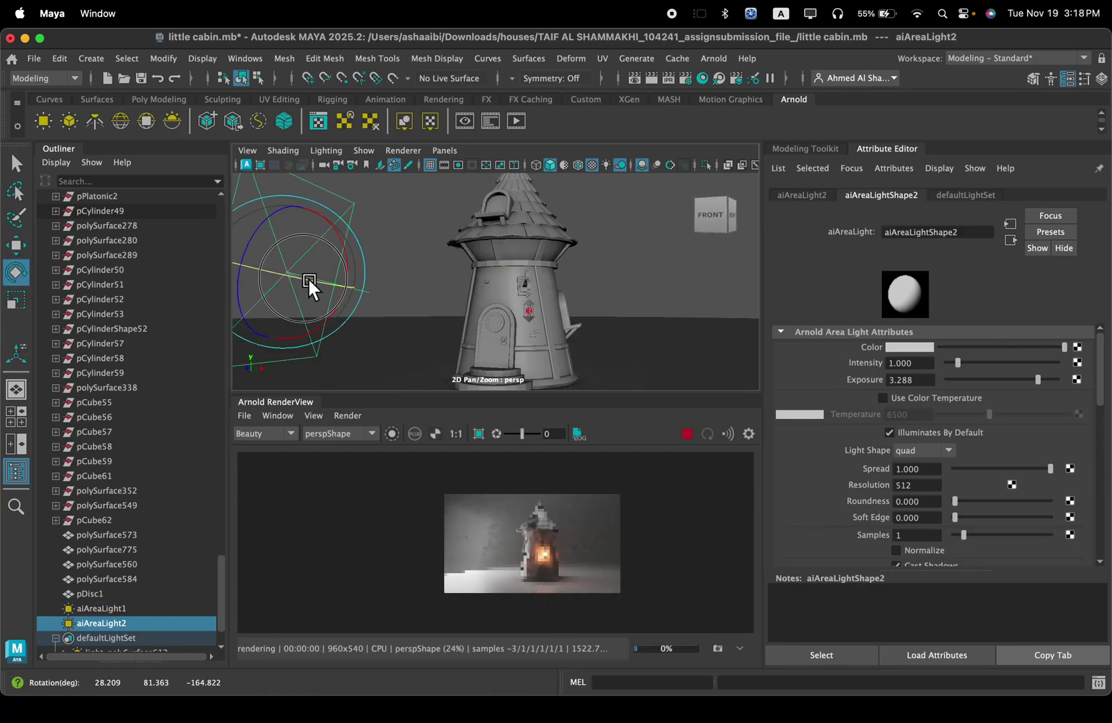
Step: Frame the door and lantern up close and store a snapshot of the render
scroll(535, 301, "up", 10)
scroll(549, 549, "up", 5)
middle_click_drag(620, 321, 606, 346, "alt")
middle_click_drag(586, 595, 564, 571)
left_click(717, 648)
scroll(579, 488, "down", 2)
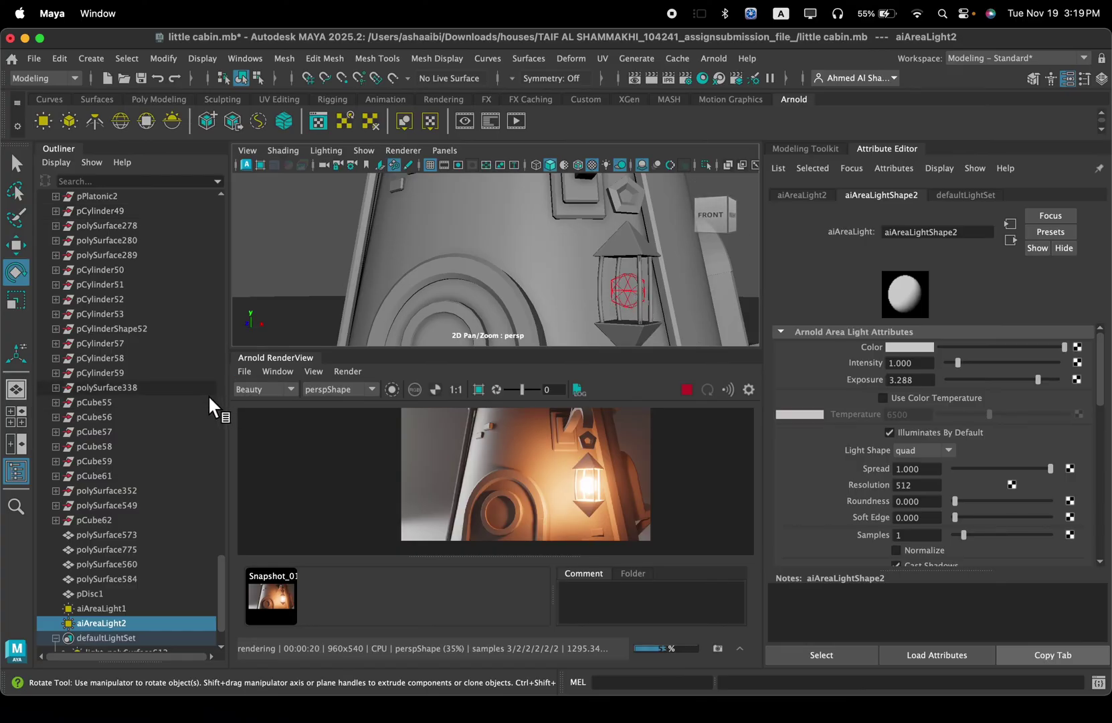
Step: Create a new perspective camera from the viewport
scroll(209, 394, "down", 3)
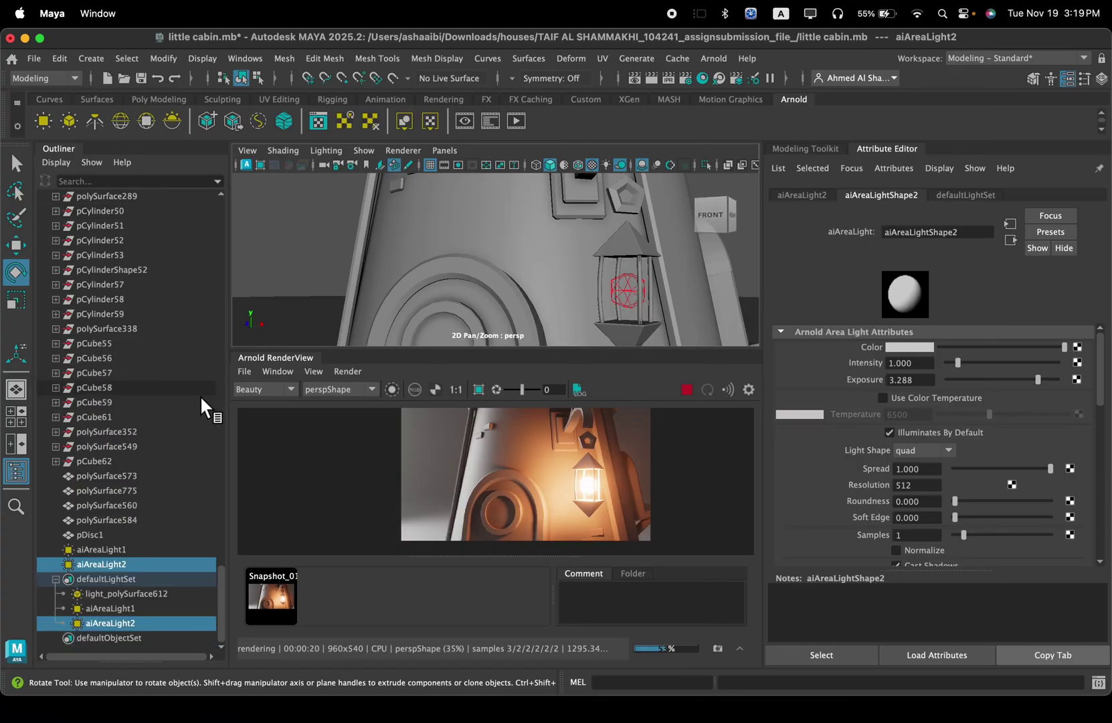
left_click(448, 150)
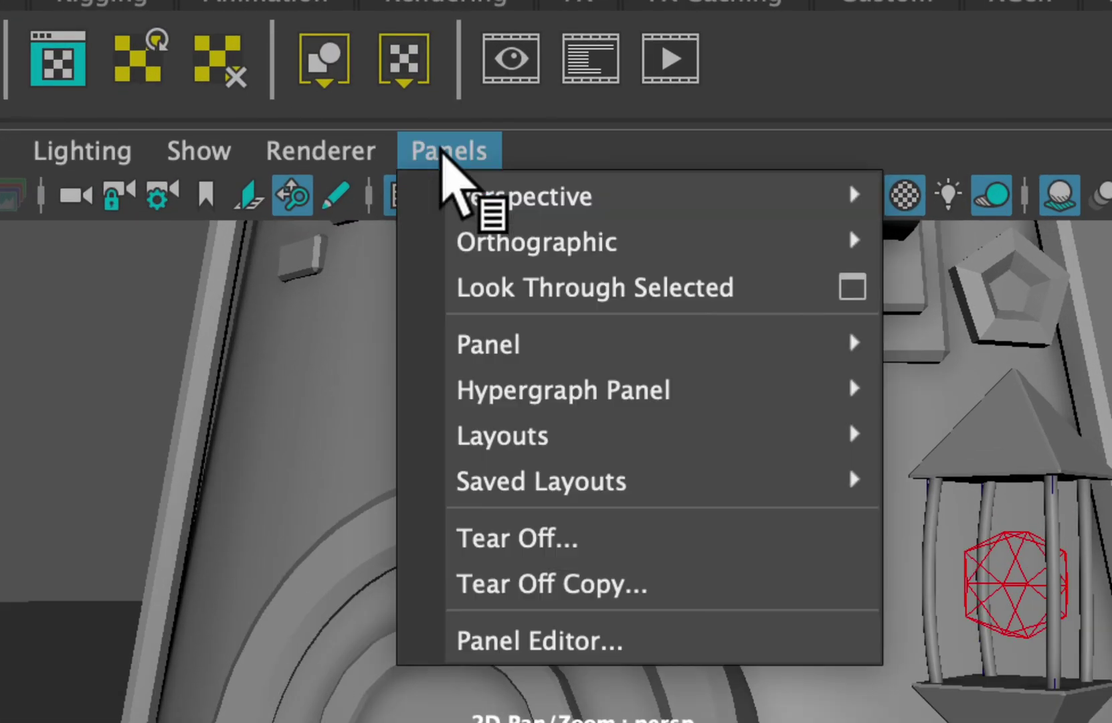
mouse_move(477, 186)
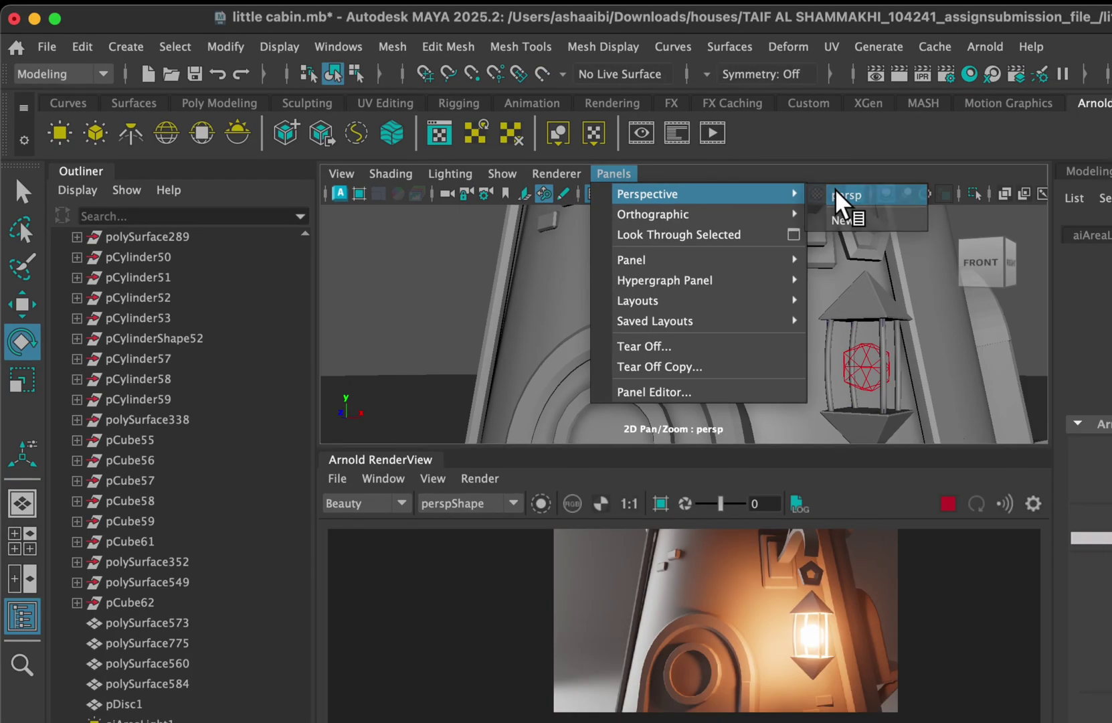
left_click(957, 201)
scroll(194, 325, "up", 20)
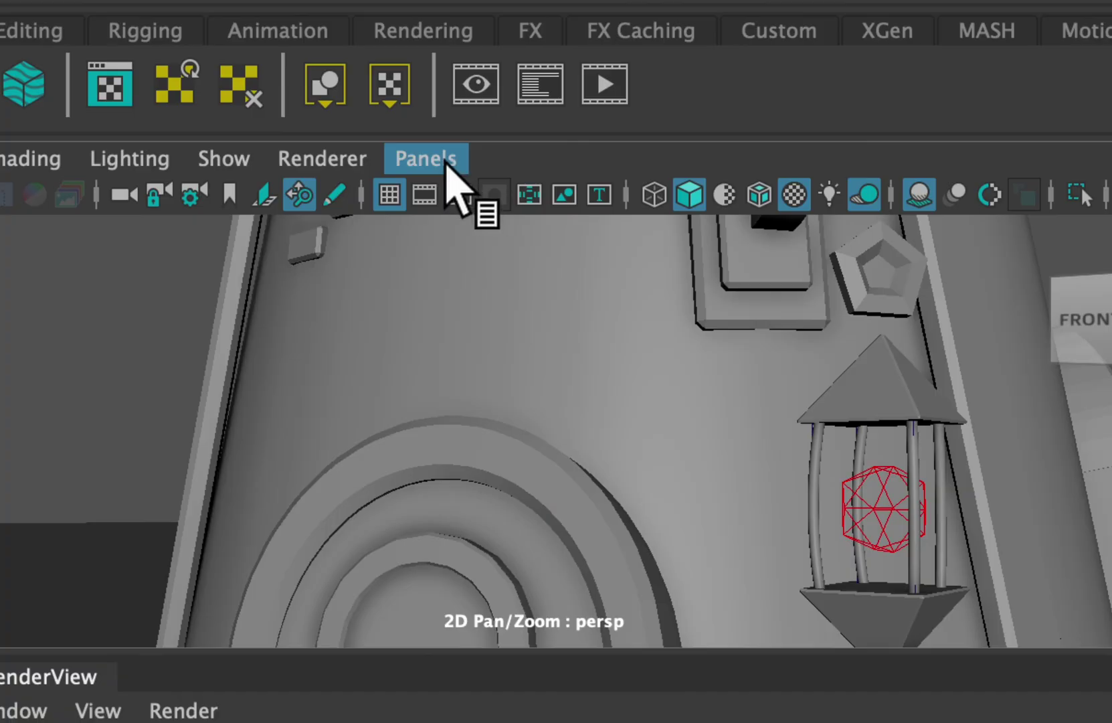
left_click(438, 159)
mouse_move(496, 204)
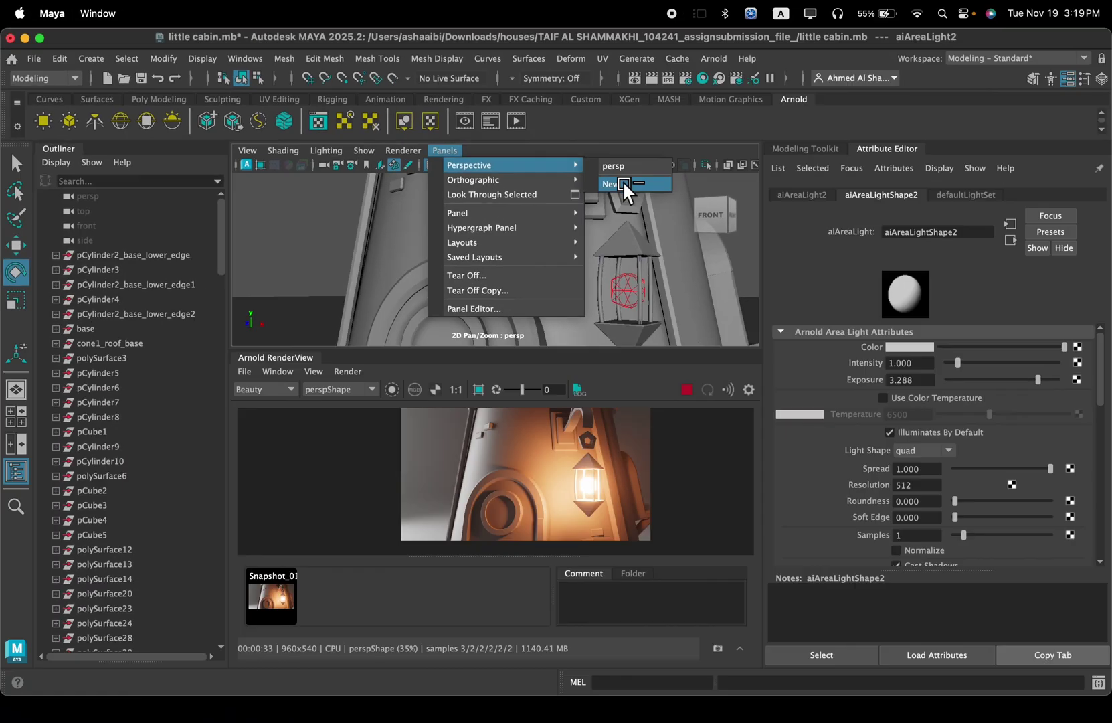
left_click(864, 243)
Step: Find the new camera in the Outliner and rename it camera1
scroll(167, 375, "down", 10)
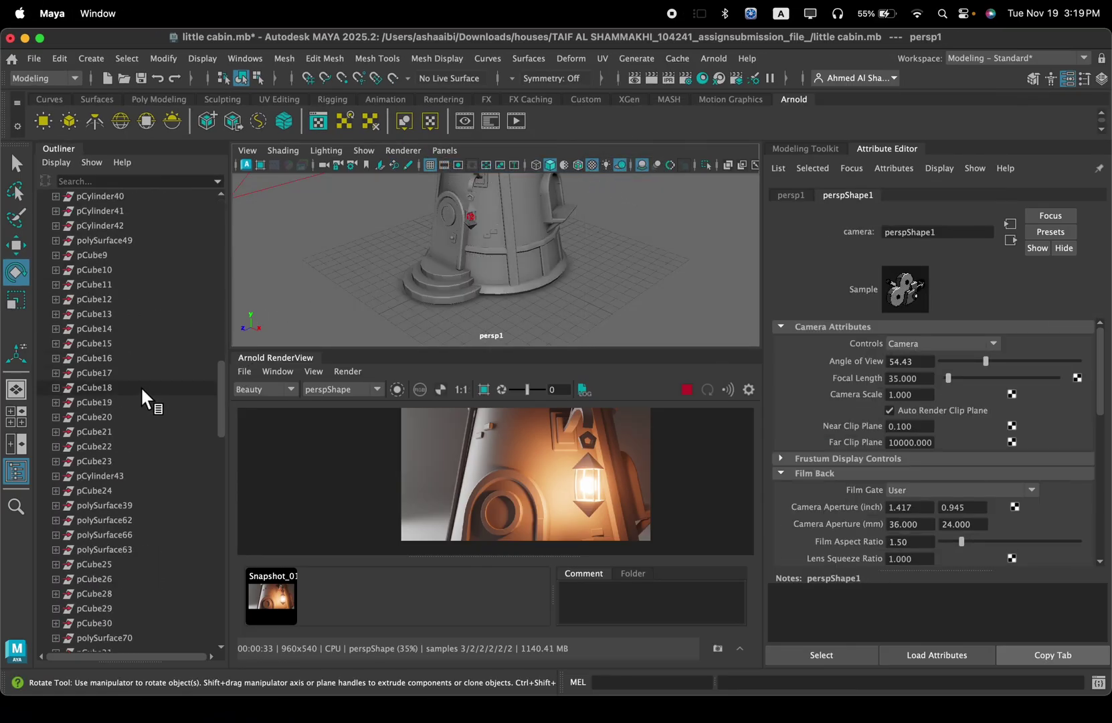
scroll(143, 389, "down", 15)
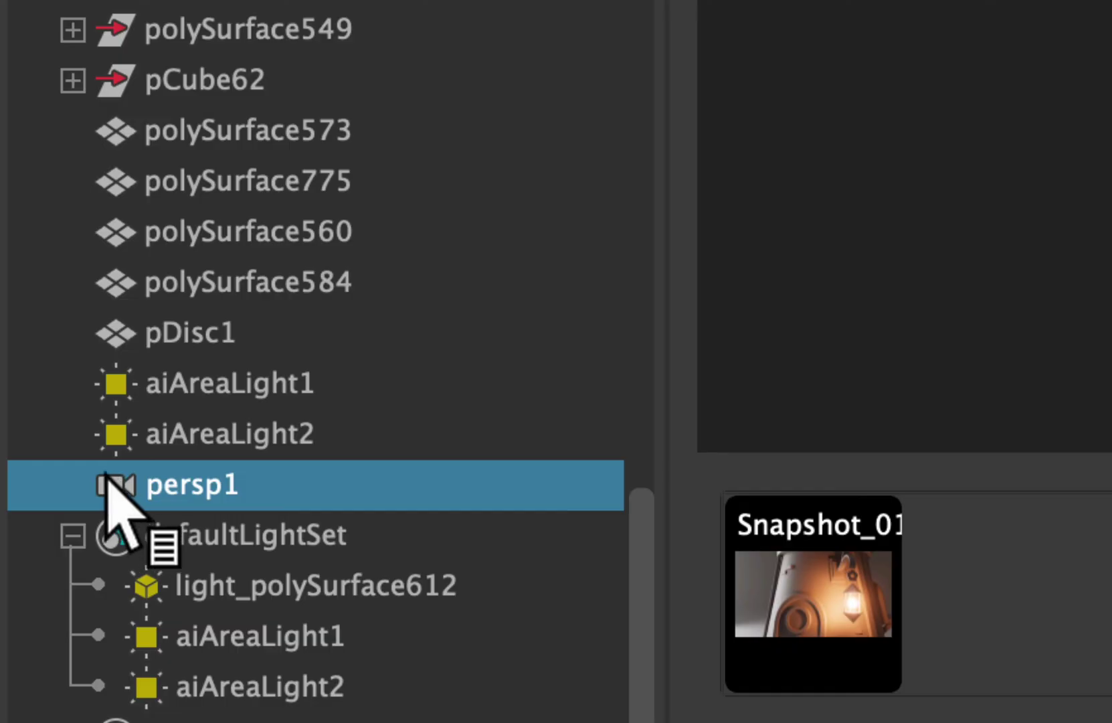
double_click(198, 501)
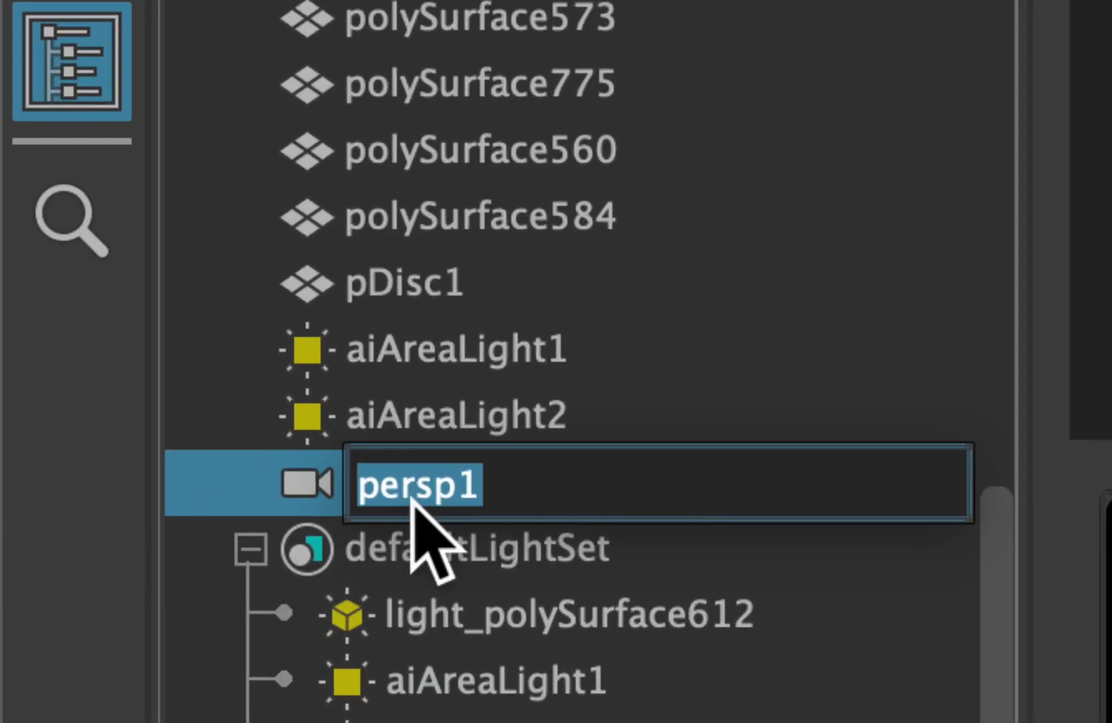
type("ca")
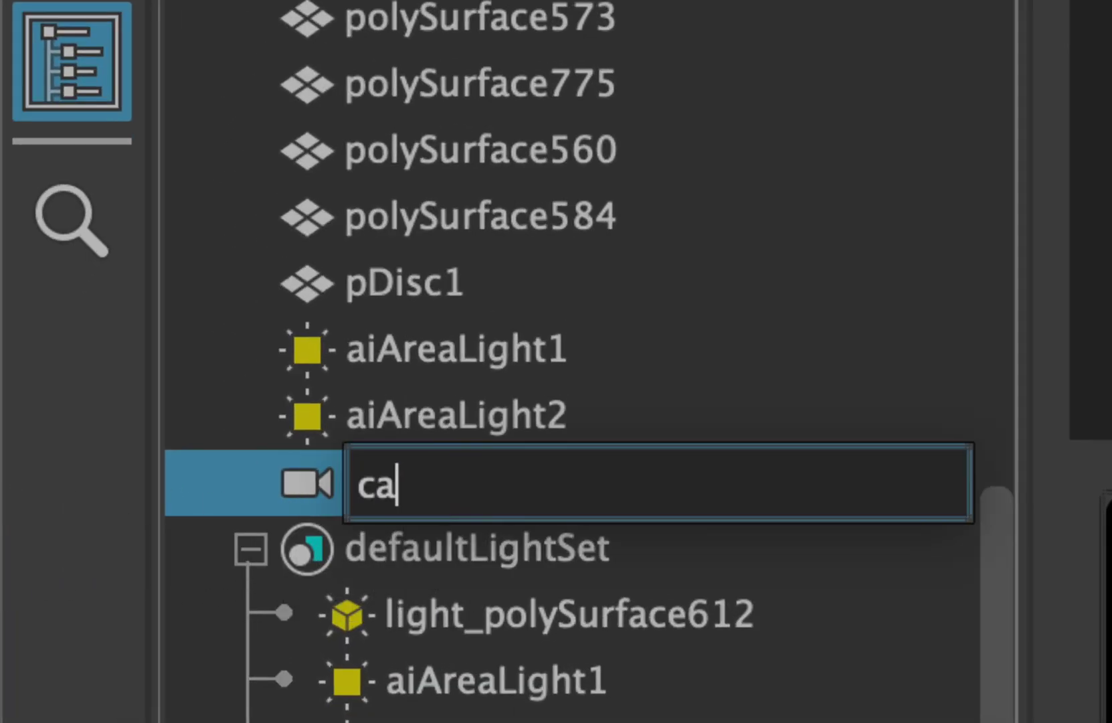
type("mera")
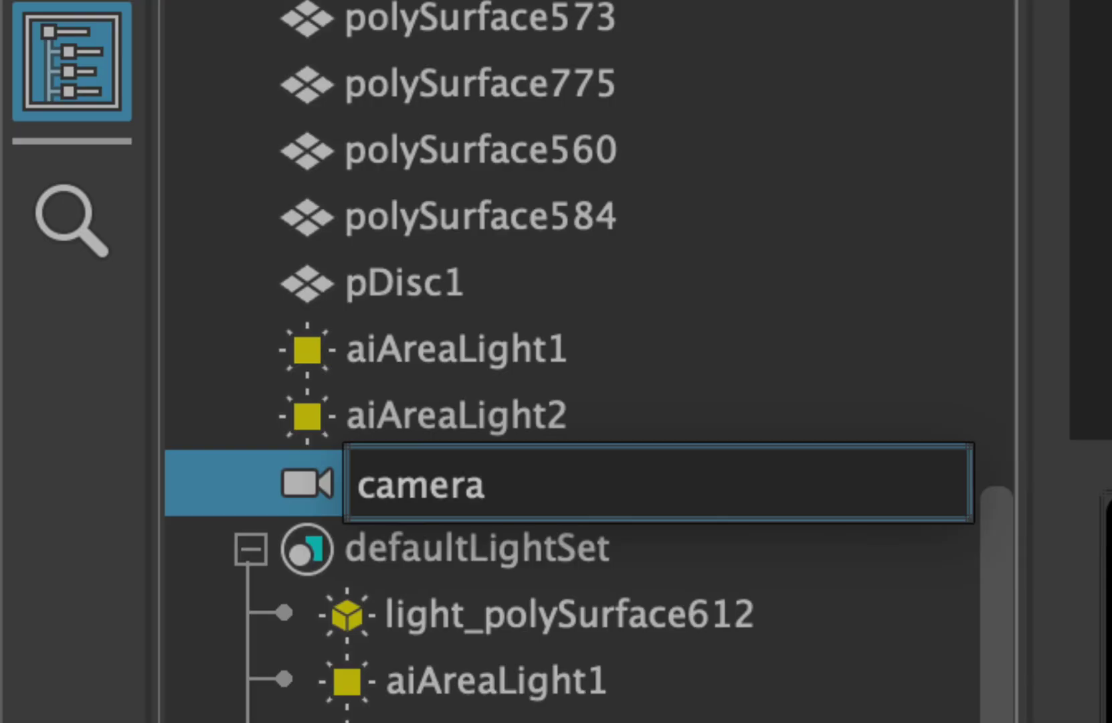
type("1")
key("Return")
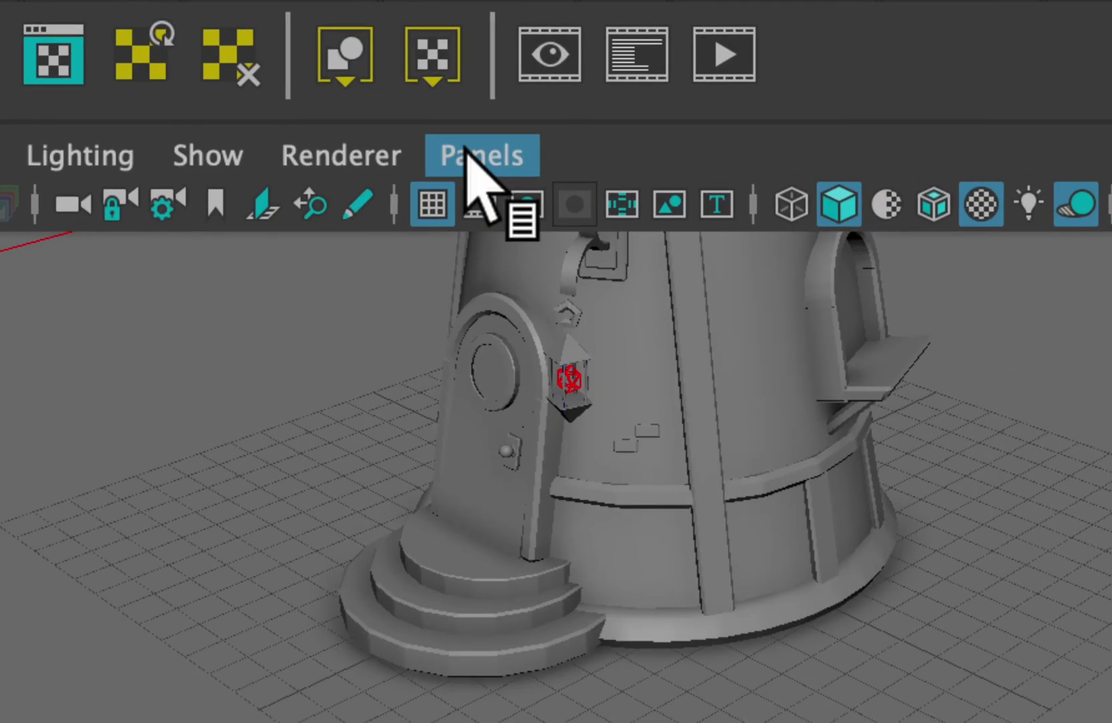
Step: Look through camera1 in the viewport
left_click(443, 150)
mouse_move(670, 236)
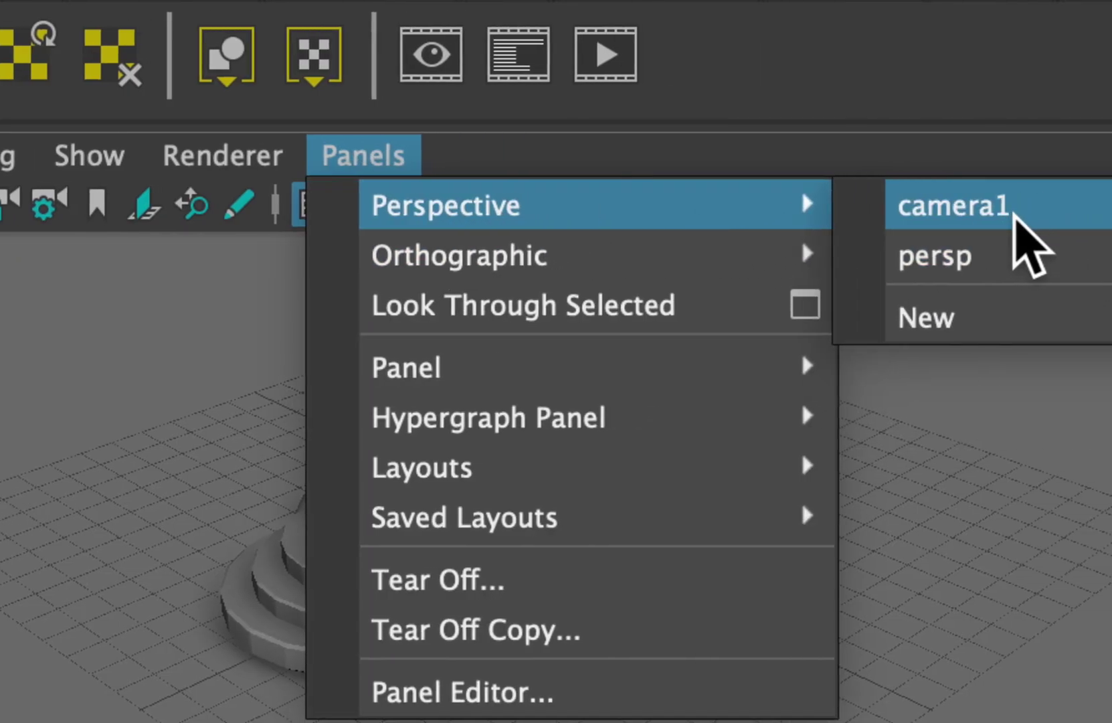
left_click(1064, 205)
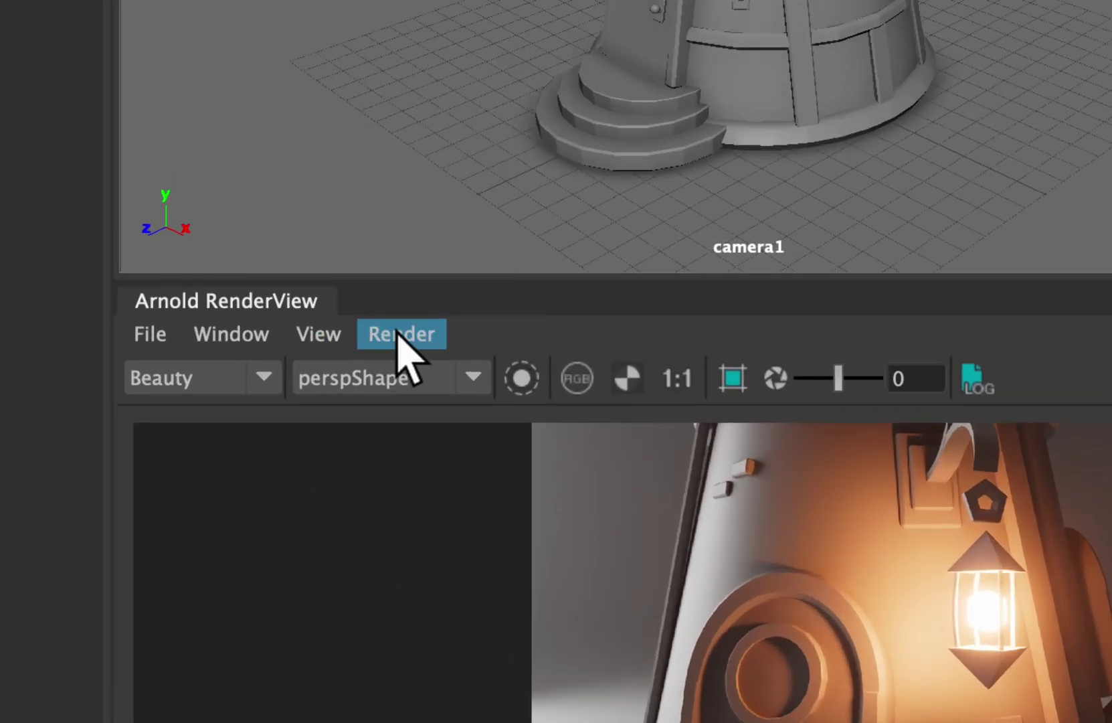
Step: Update the full scene in the Arnold RenderView and set its render camera to cameraShape1
left_click(403, 341)
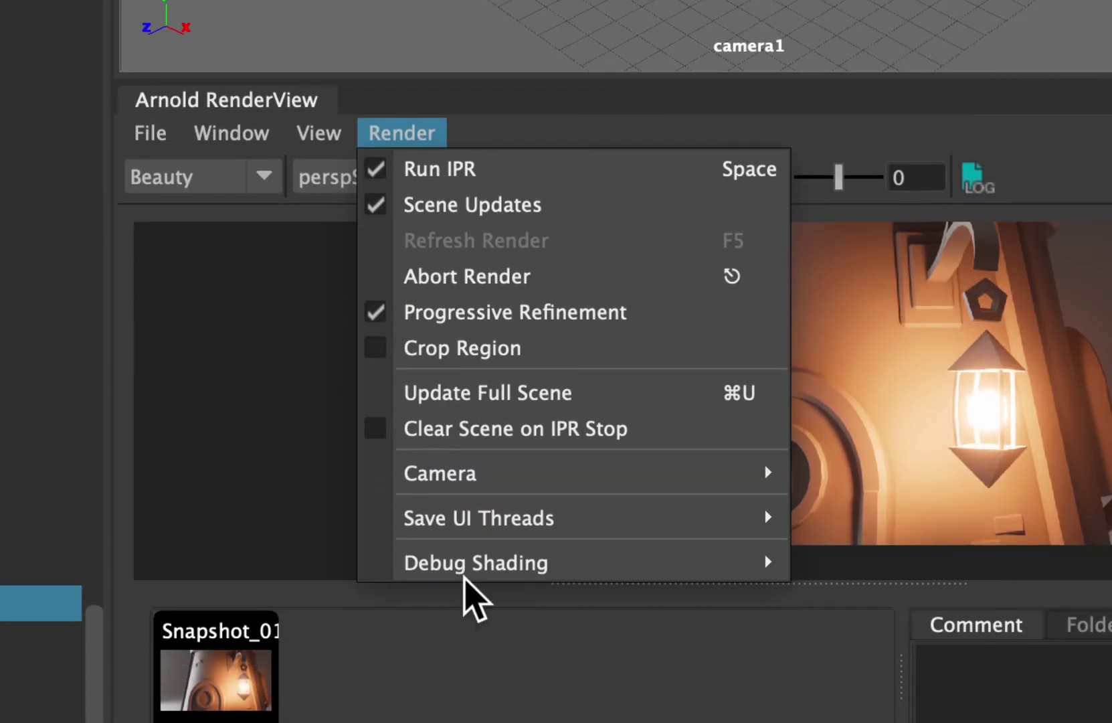
mouse_move(495, 676)
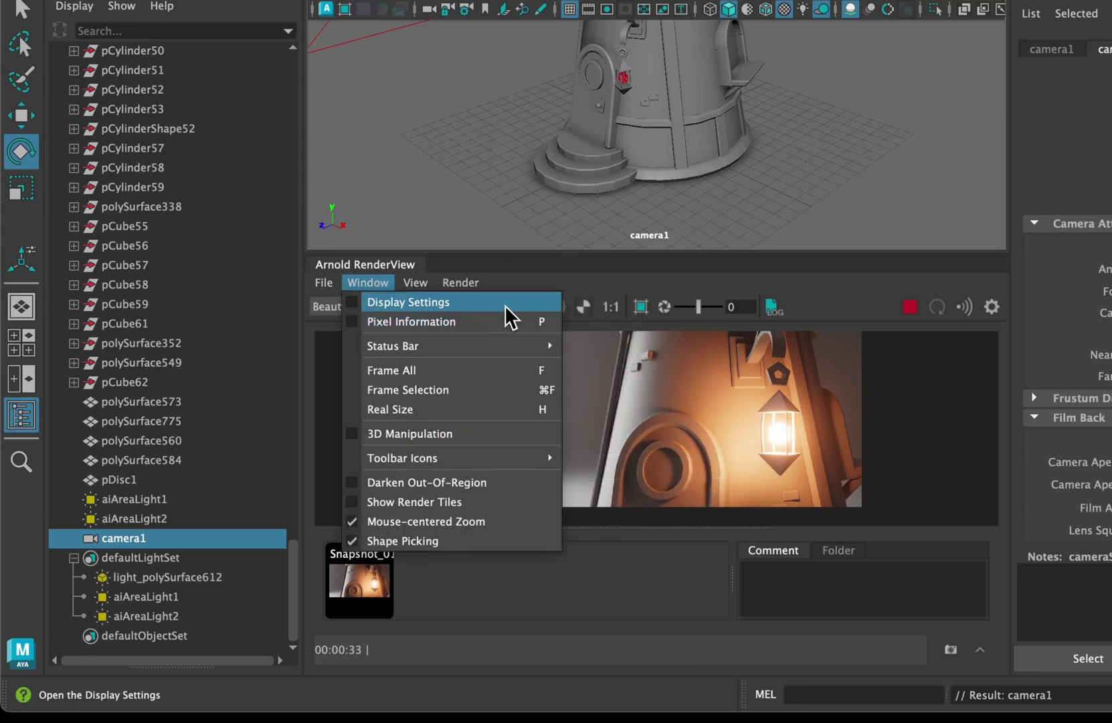
mouse_move(644, 469)
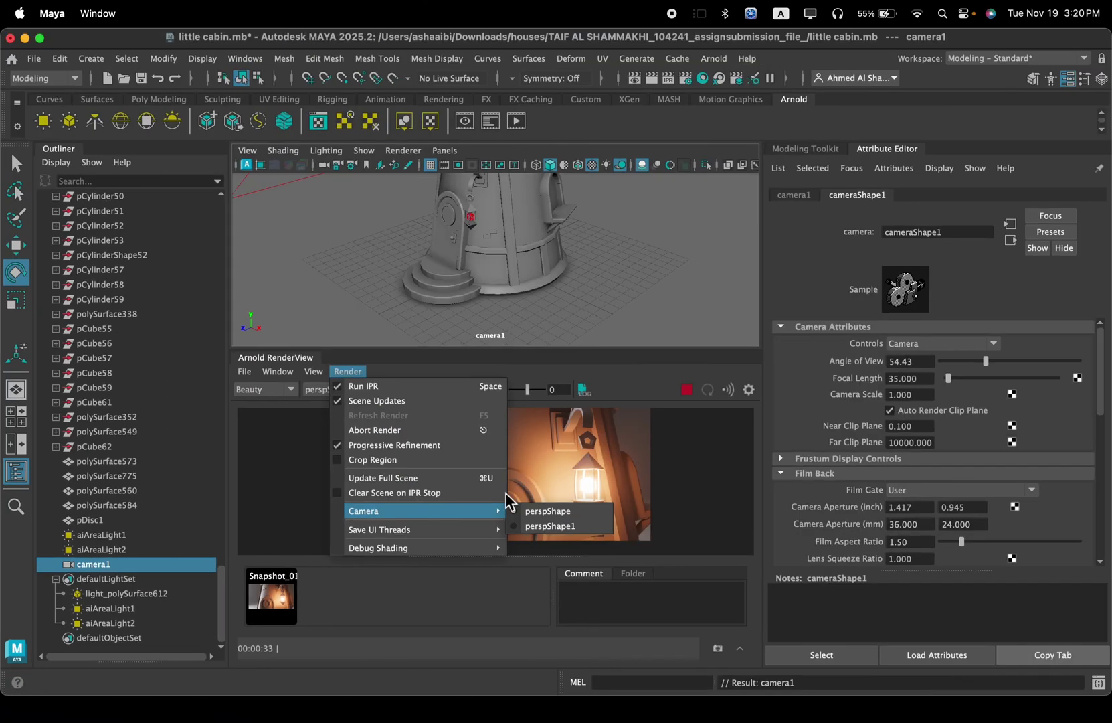
left_click(796, 373)
left_click(510, 244)
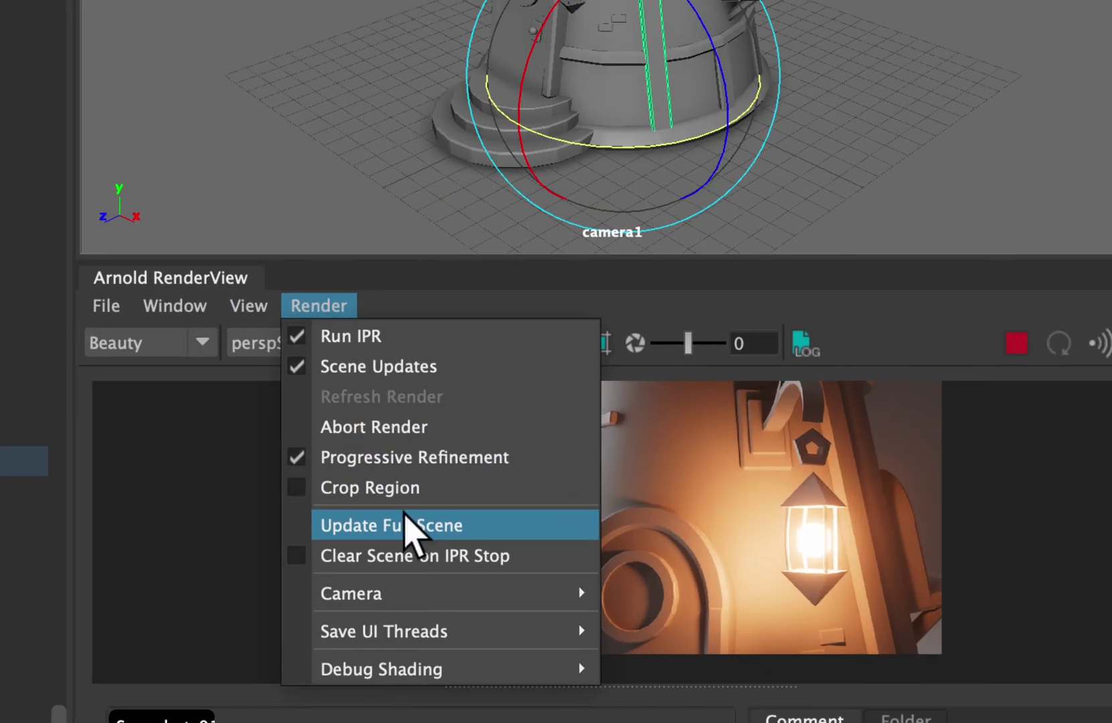
left_click(435, 478)
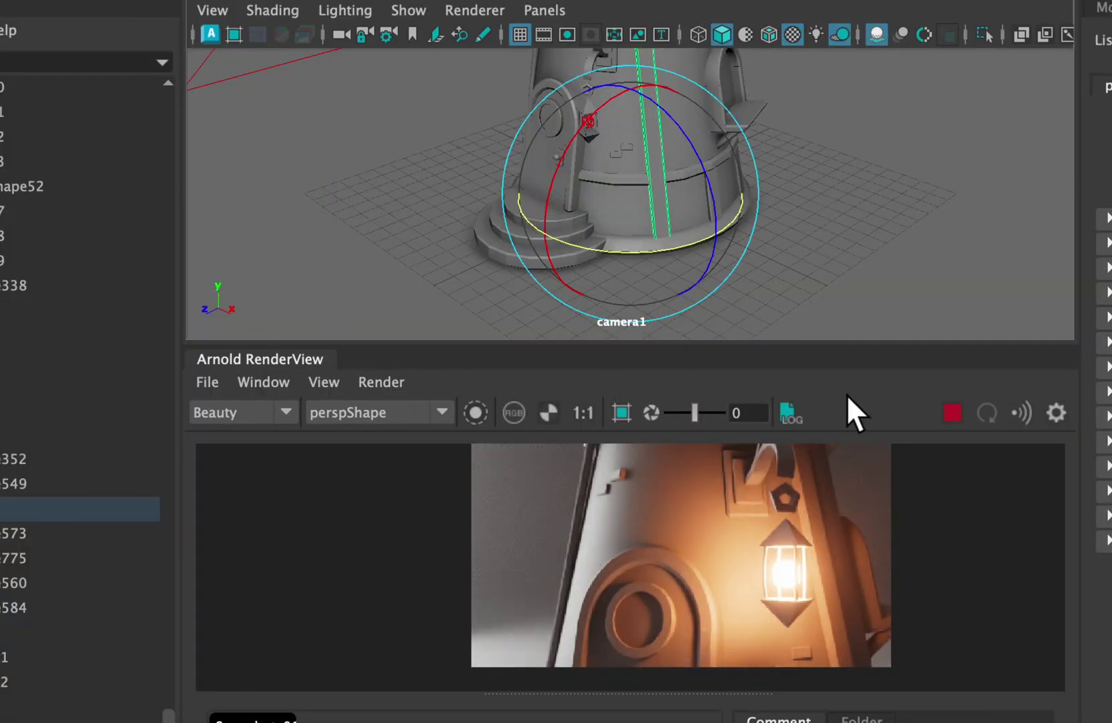
left_click(386, 382)
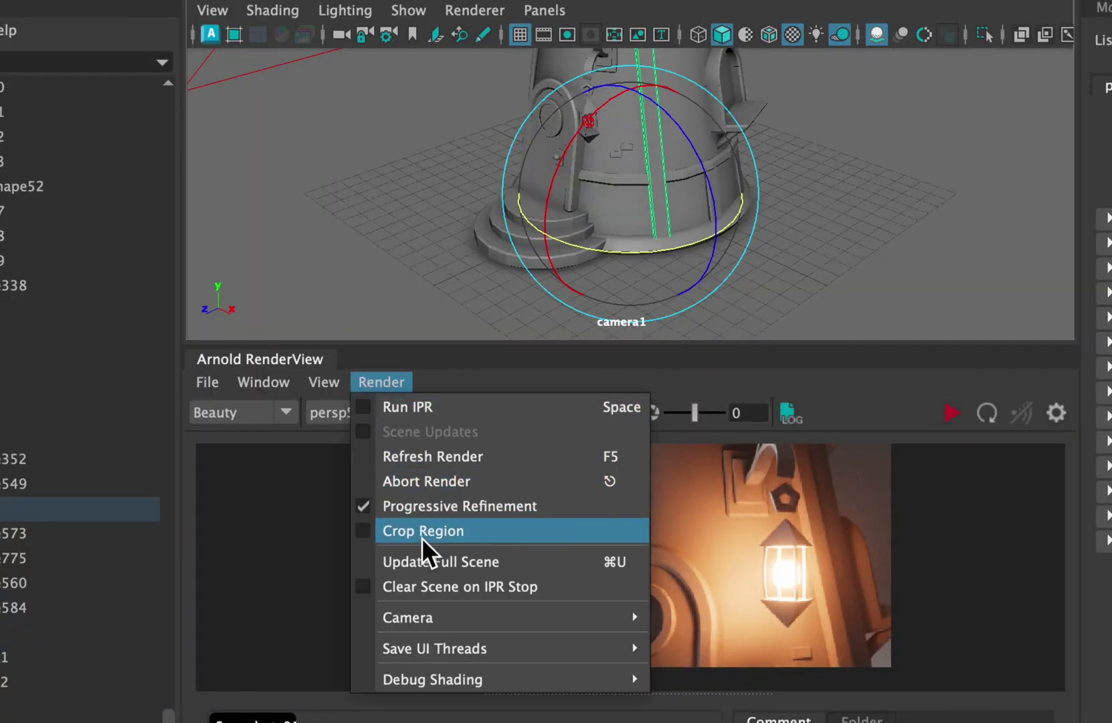
mouse_move(450, 624)
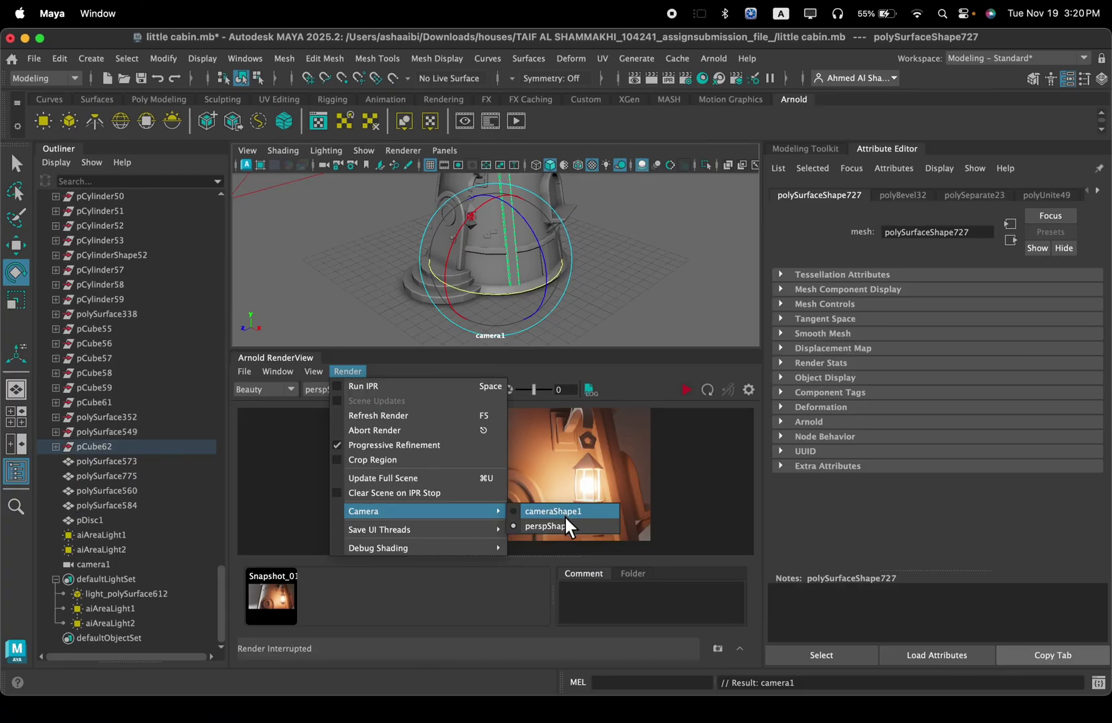
left_click(774, 608)
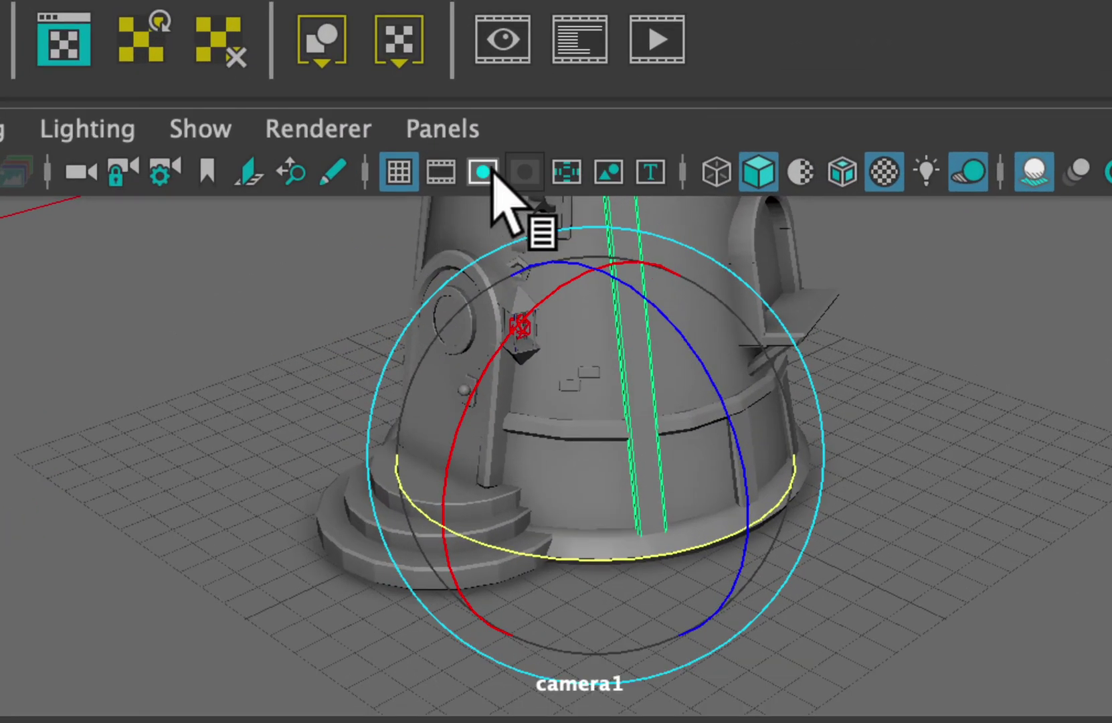
Step: Display the resolution gate for camera1 in the viewport, with the film gate and gate mask off
left_click(459, 164)
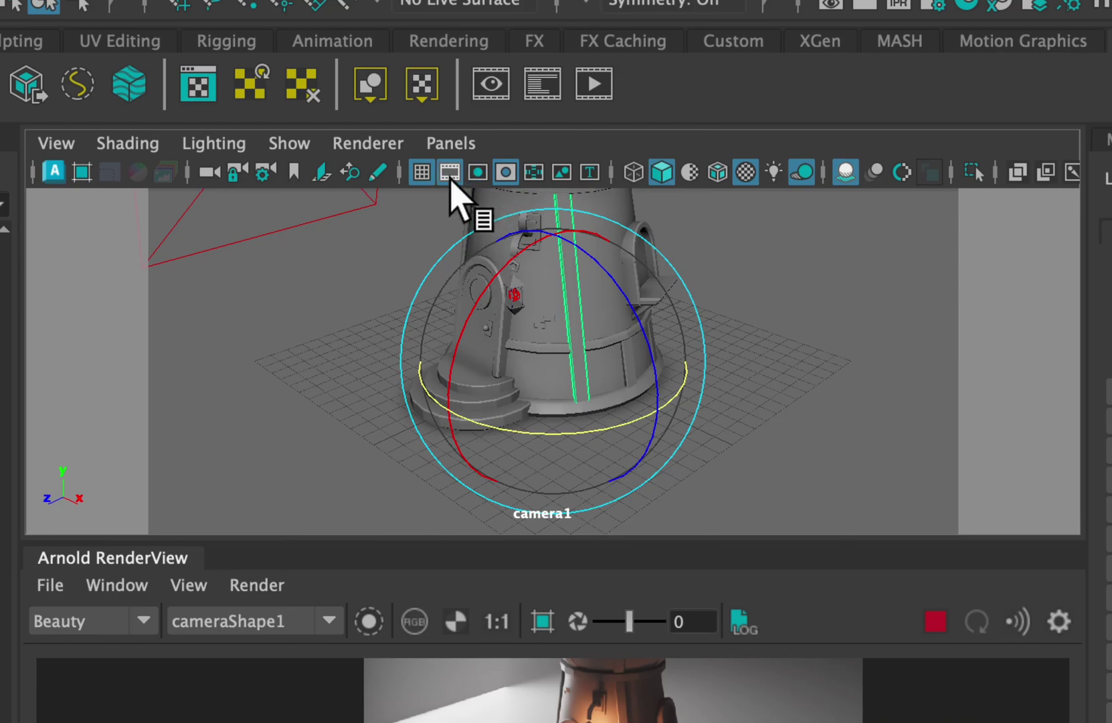
left_click(451, 178)
left_click(470, 175)
left_click(499, 172)
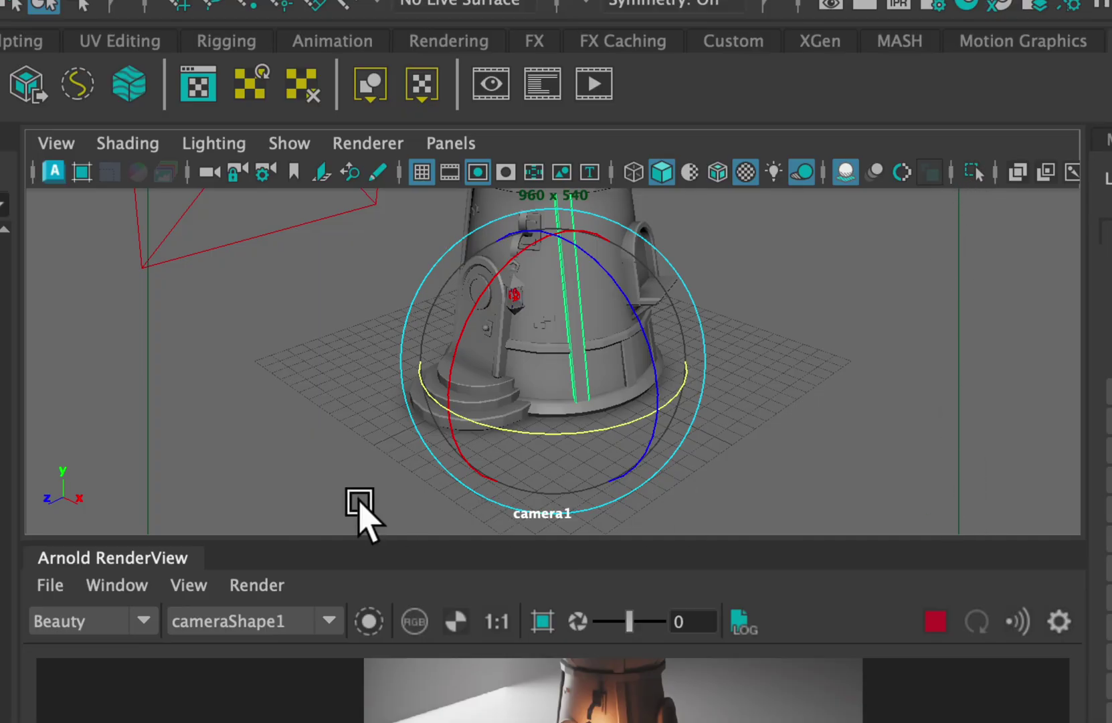
Step: Compose camera1's view as a close-up of the round door window and the hanging lantern
left_click_drag(315, 363, 354, 447, "alt")
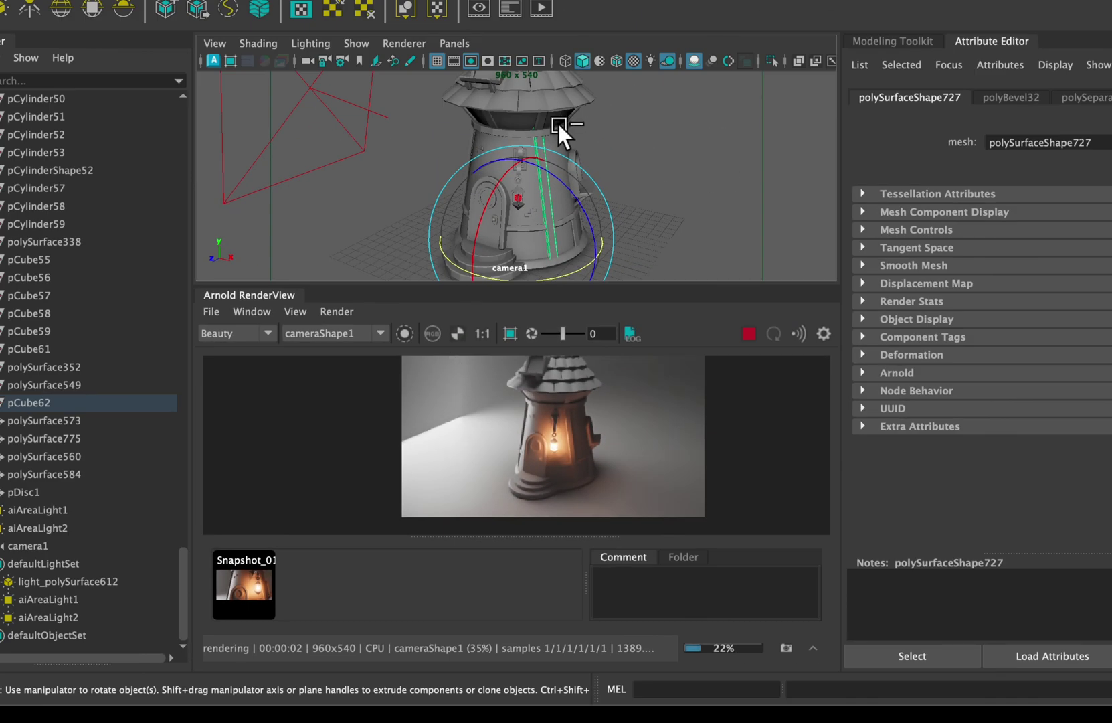
mouse_move(616, 170)
middle_mouse_down("alt")
mouse_move(660, 226)
mouse_move(656, 238)
mouse_move(620, 154)
mouse_move(620, 114)
mouse_move(620, 153)
mouse_move(642, 149)
mouse_move(626, 153)
middle_mouse_up("alt")
scroll(641, 246, "up", 5)
scroll(619, 158, "up", 5)
scroll(623, 151, "up", 5)
scroll(623, 148, "up", 5)
scroll(623, 148, "down", 5)
left_click_drag(625, 154, 633, 146, "alt")
middle_click_drag(633, 146, 630, 159, "alt")
left_click_drag(630, 159, 629, 152, "alt")
middle_click_drag(628, 151, 593, 157, "alt")
scroll(617, 155, "up", 5)
left_click_drag(594, 156, 625, 154, "alt")
middle_click_drag(625, 154, 565, 150, "alt")
scroll(566, 151, "down", 5)
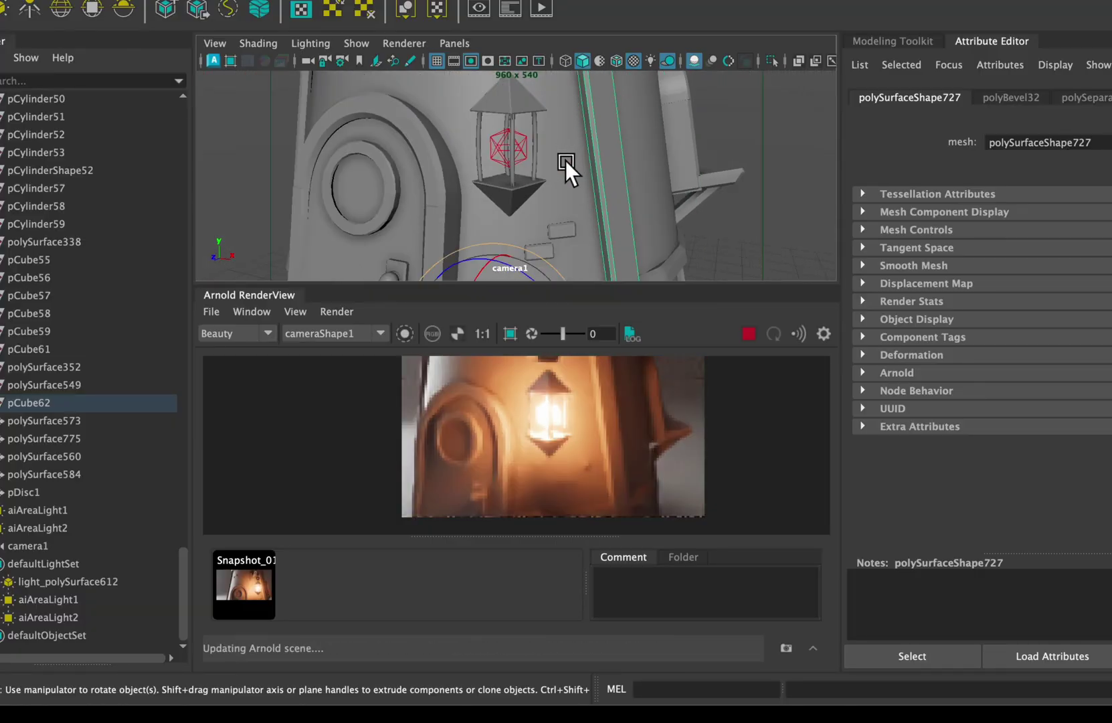
middle_click_drag(499, 157, 529, 181, "alt")
scroll(532, 171, "up", 3)
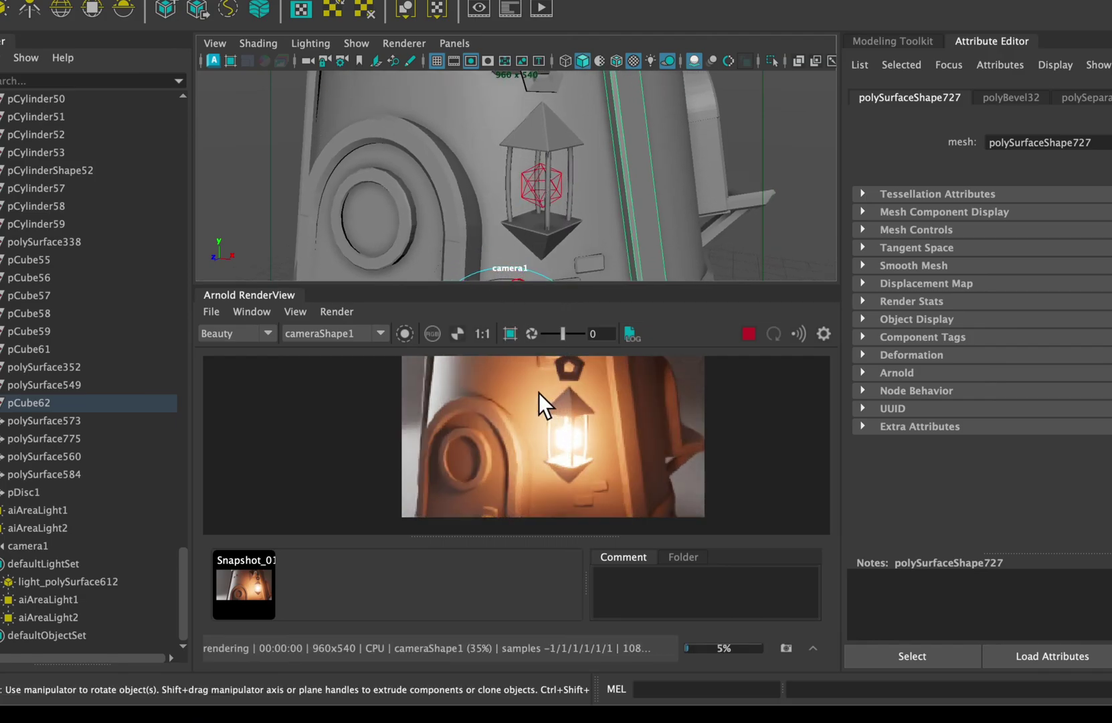
Step: Select camera1 and lower its Arnold exposure to about -1.308
left_click(532, 182)
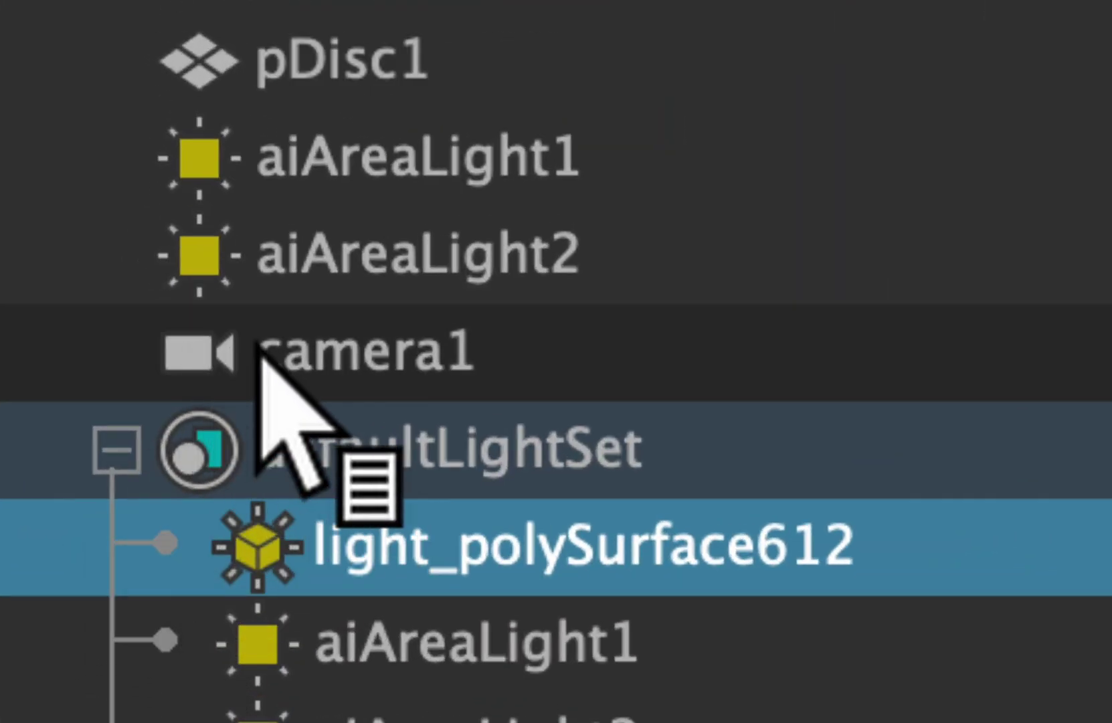
left_click(291, 354)
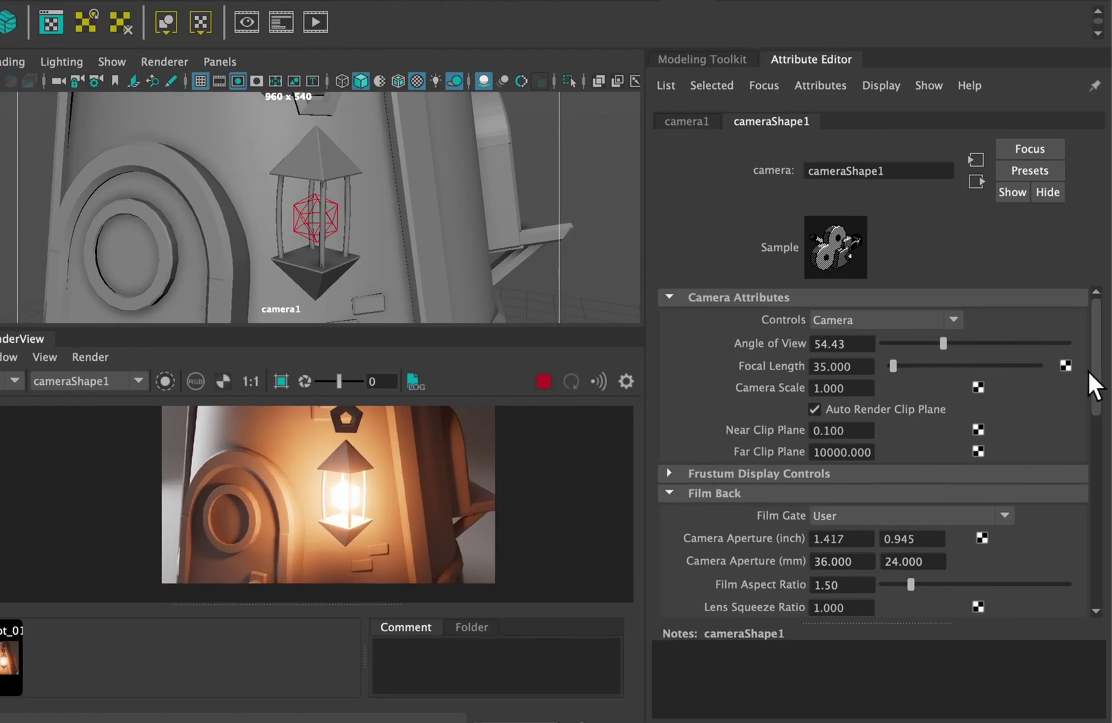
left_click_drag(1089, 370, 1091, 571)
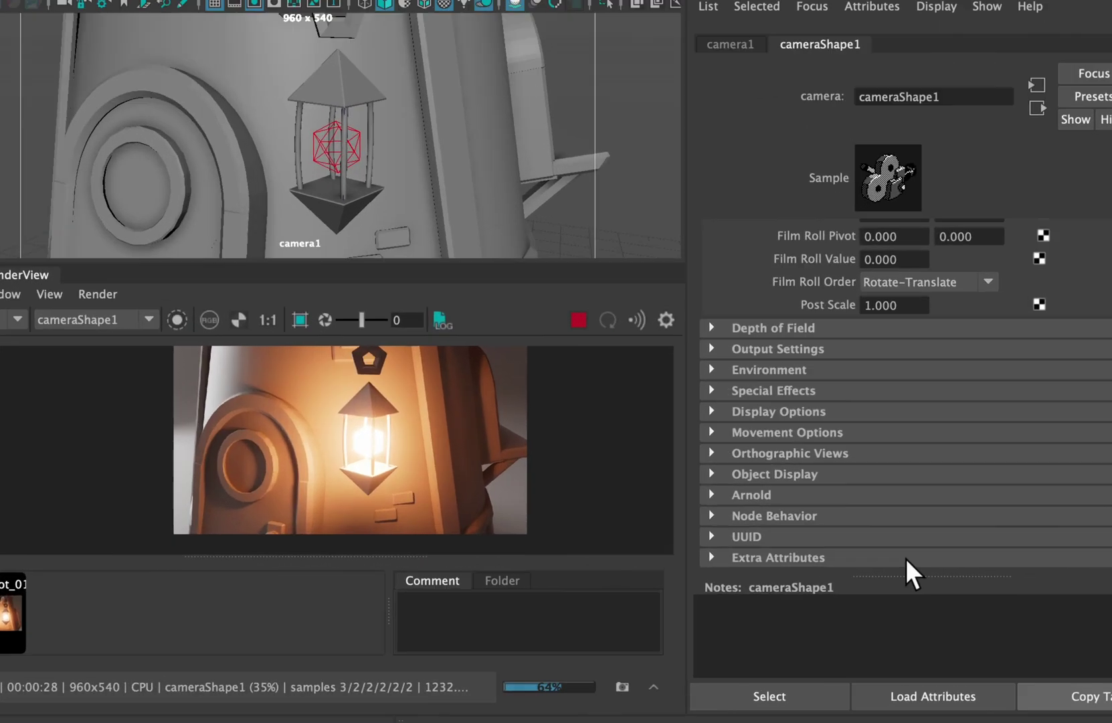
left_click(754, 496)
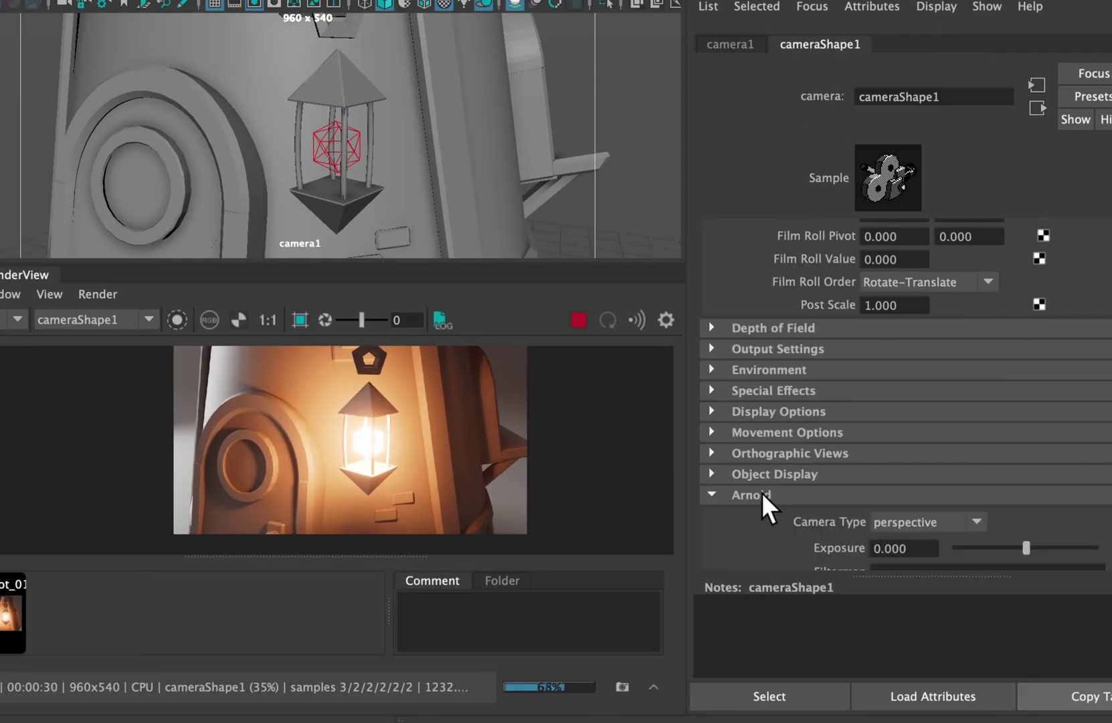
scroll(759, 494, "down", 3)
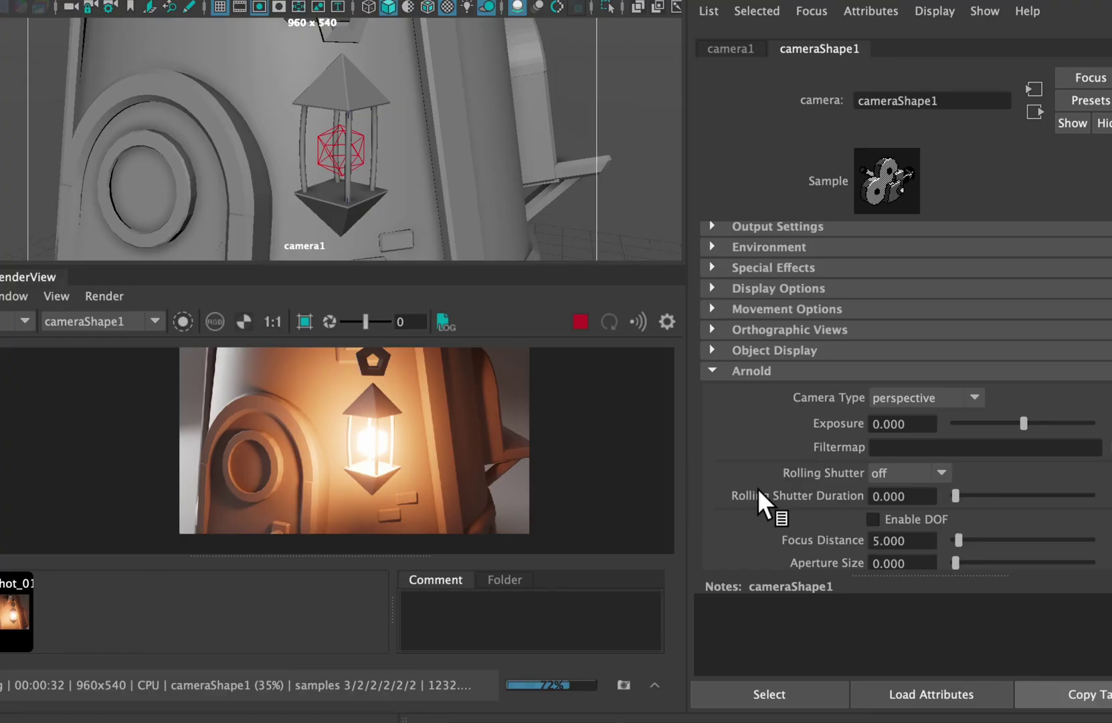
scroll(759, 485, "down", 3)
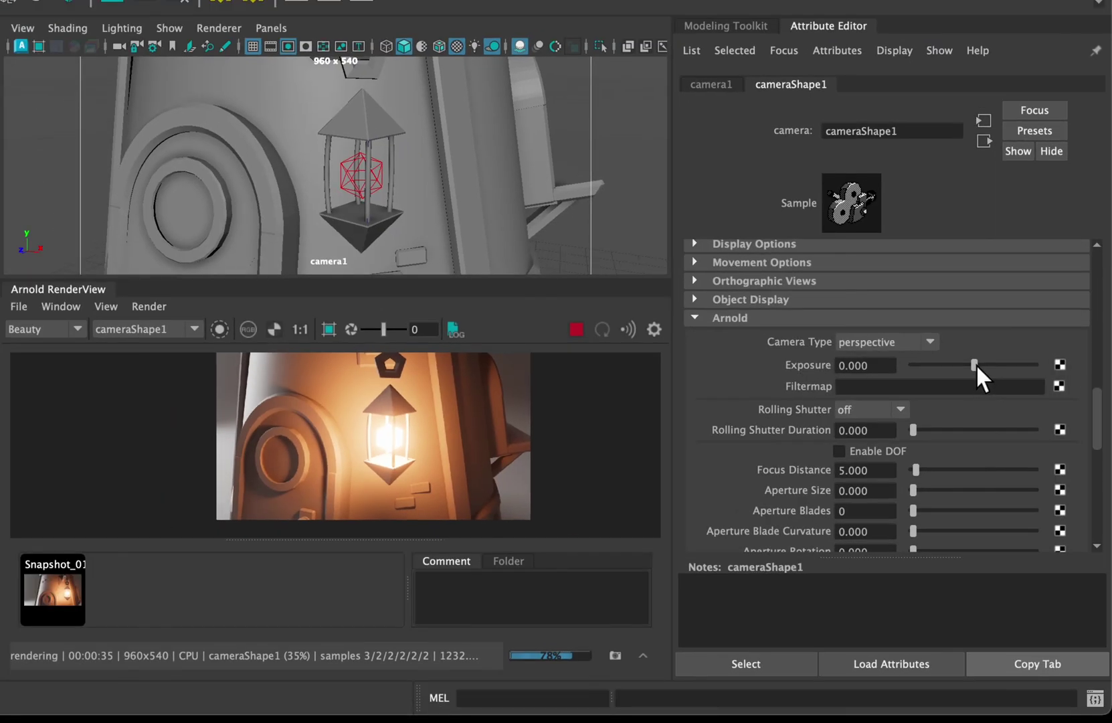
left_click_drag(976, 364, 949, 364)
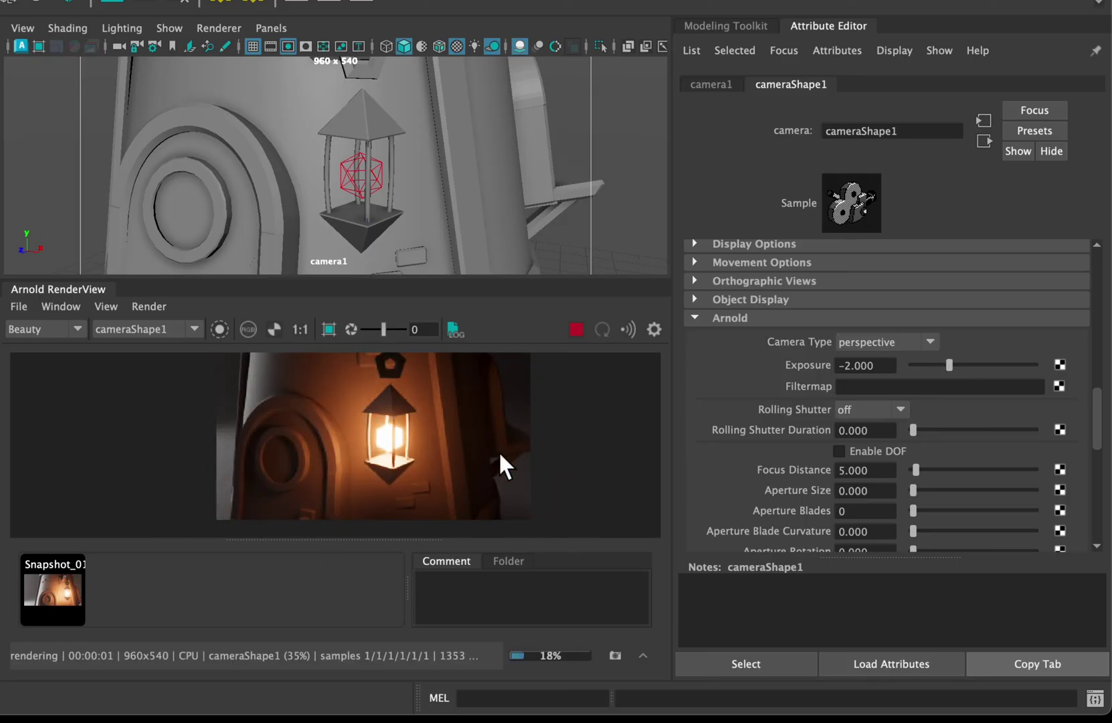
left_click_drag(949, 362, 957, 362)
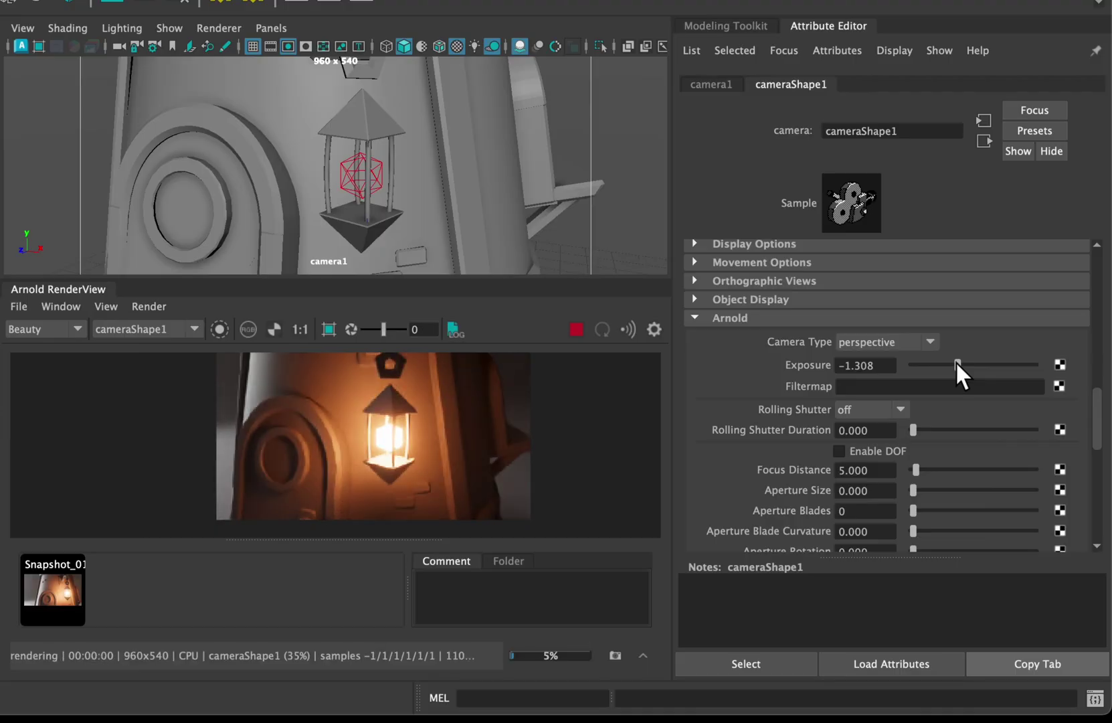
Step: Enable depth of field on camera1 and set its focus distance to about 12.308
scroll(772, 523, "down", 2)
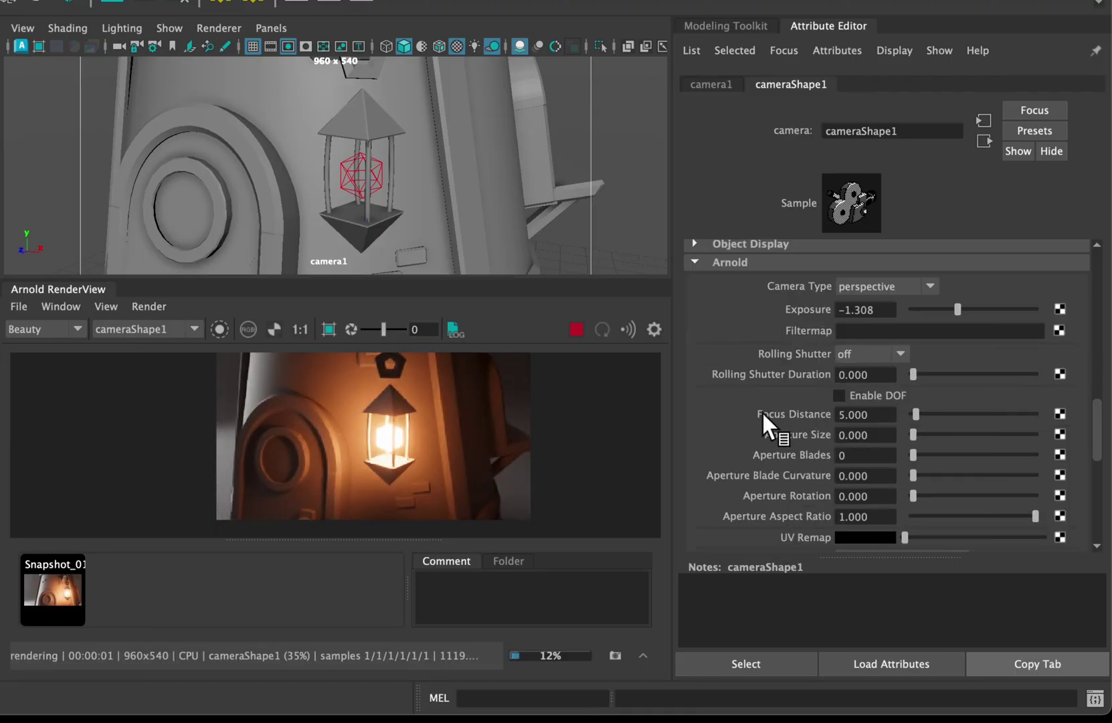
left_click_drag(917, 411, 919, 411)
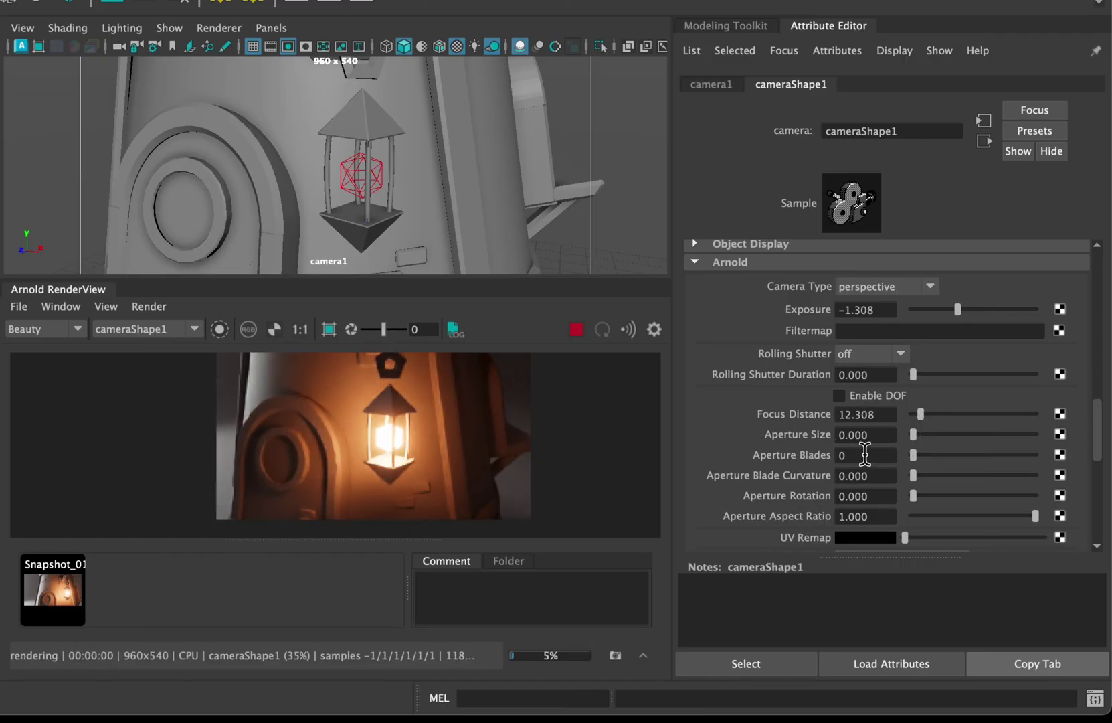
scroll(773, 516, "down", 2)
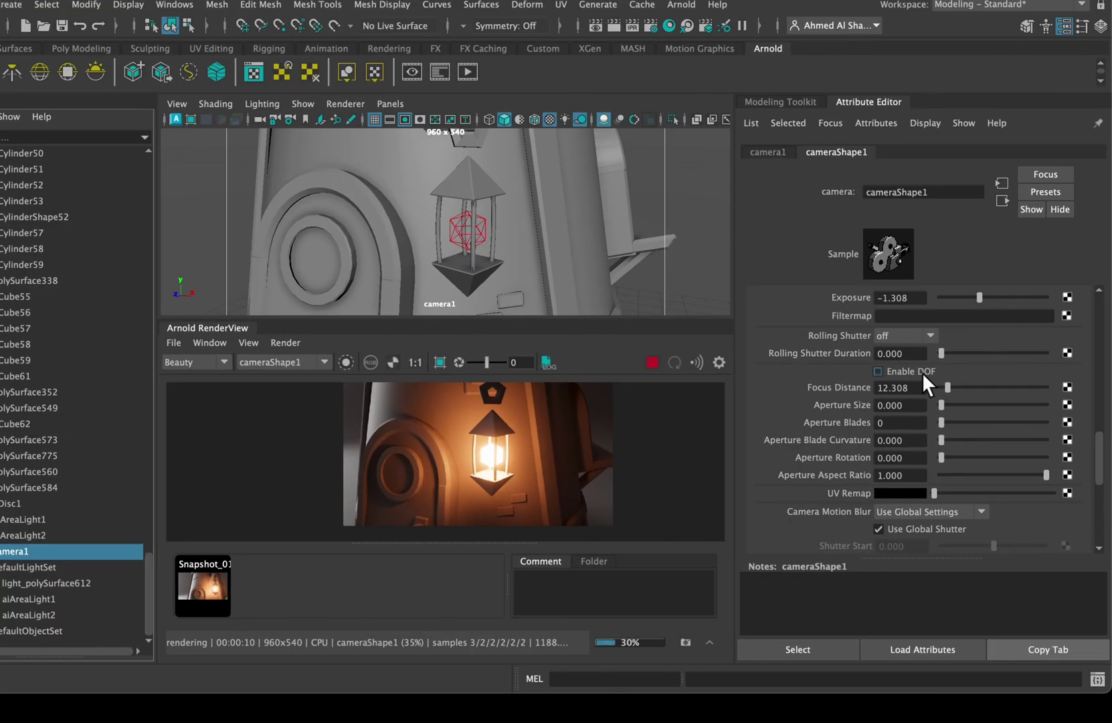
left_click(872, 293)
middle_click_drag(526, 452, 519, 459)
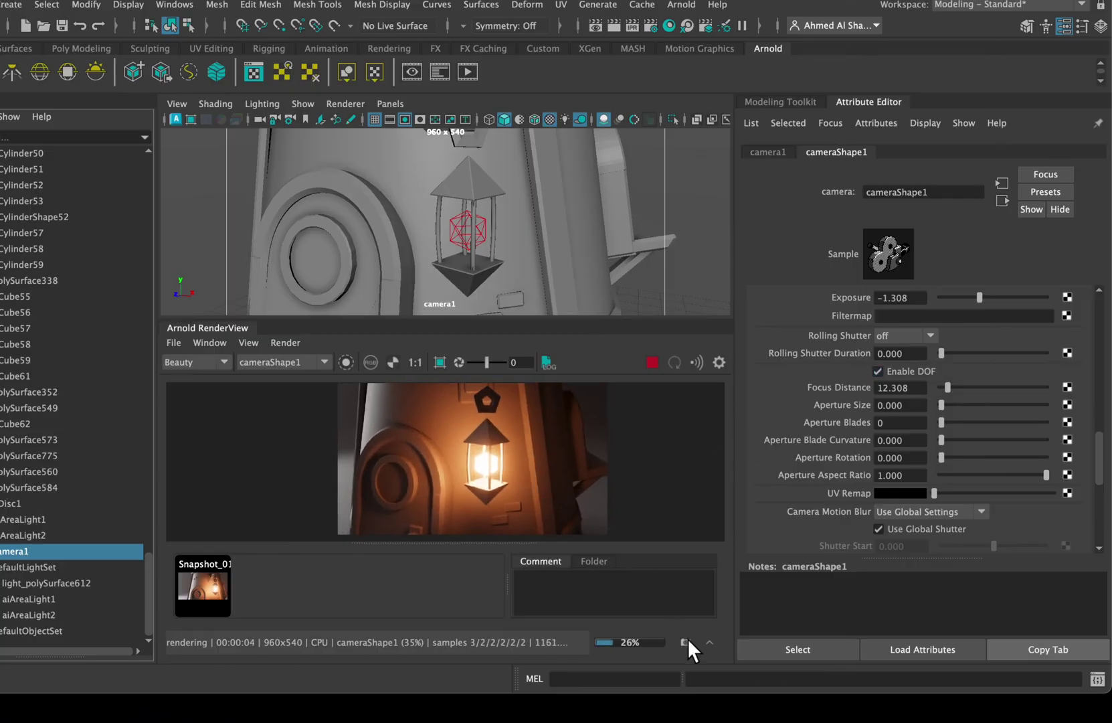
Step: Collapse the RenderView snapshot area, then set camera1's aperture size to about 0.338 and focus distance to about 6.154
left_click(709, 642)
scroll(474, 500, "up", 3)
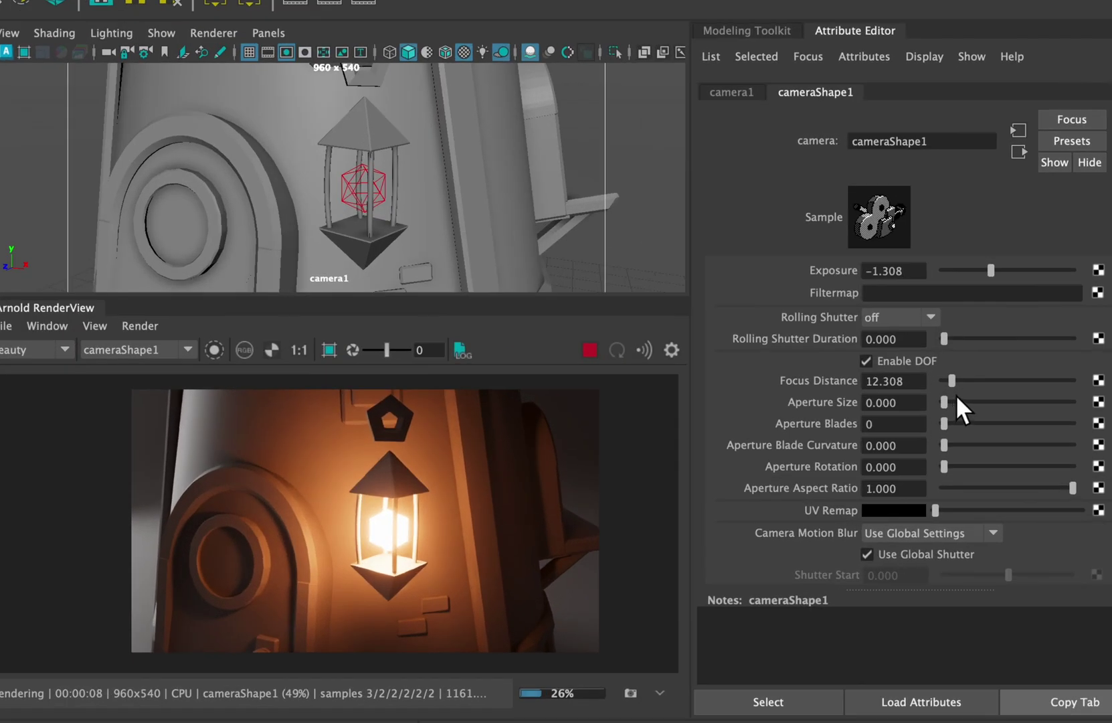
left_click_drag(955, 396, 987, 398)
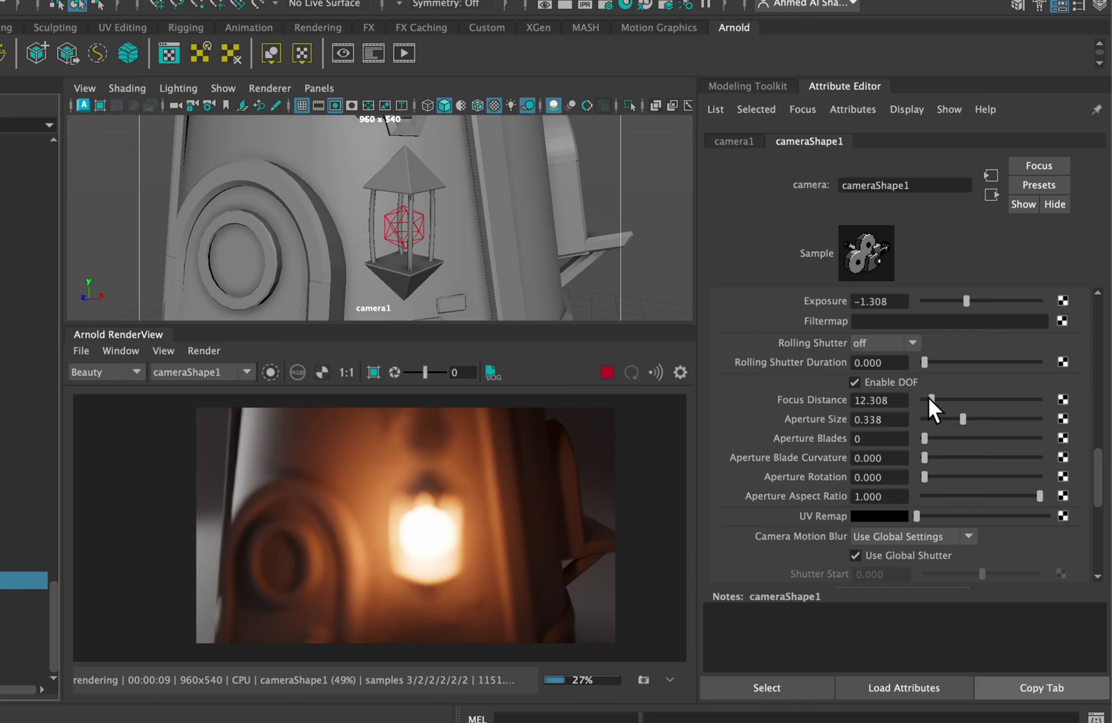
mouse_move(929, 397)
left_mouse_down()
mouse_move(946, 394)
mouse_move(925, 399)
left_mouse_up()
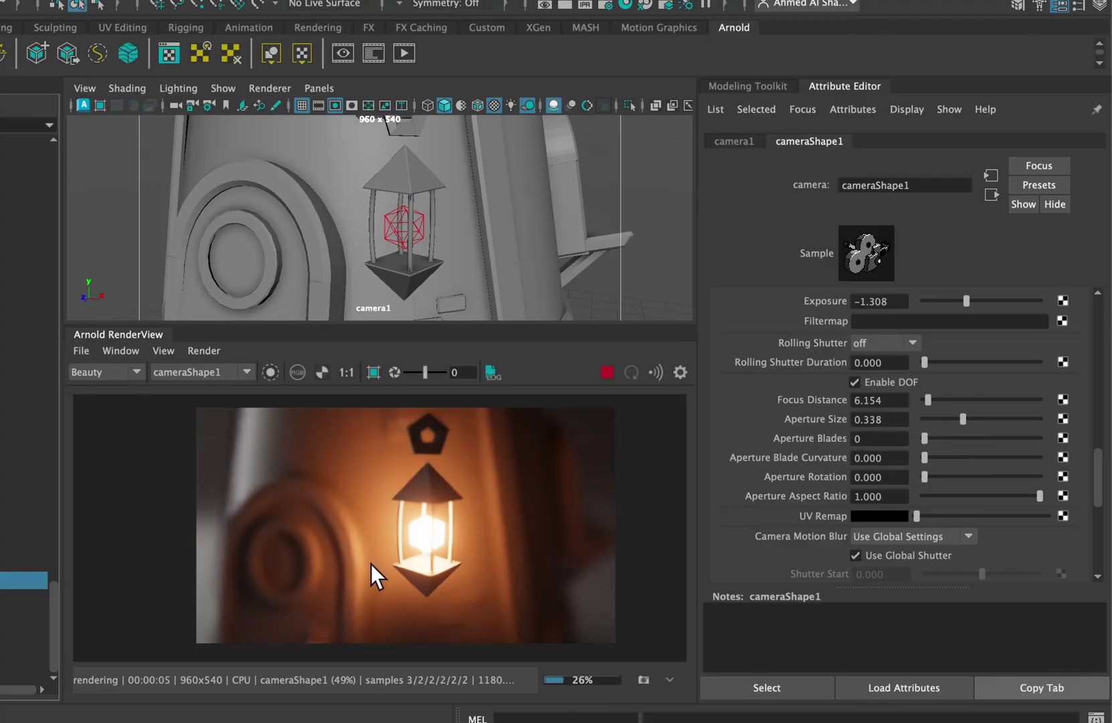
Step: Inspect the lantern's focus in the render and adjust camera1's aperture size to about 0.215
scroll(396, 548, "up", 3)
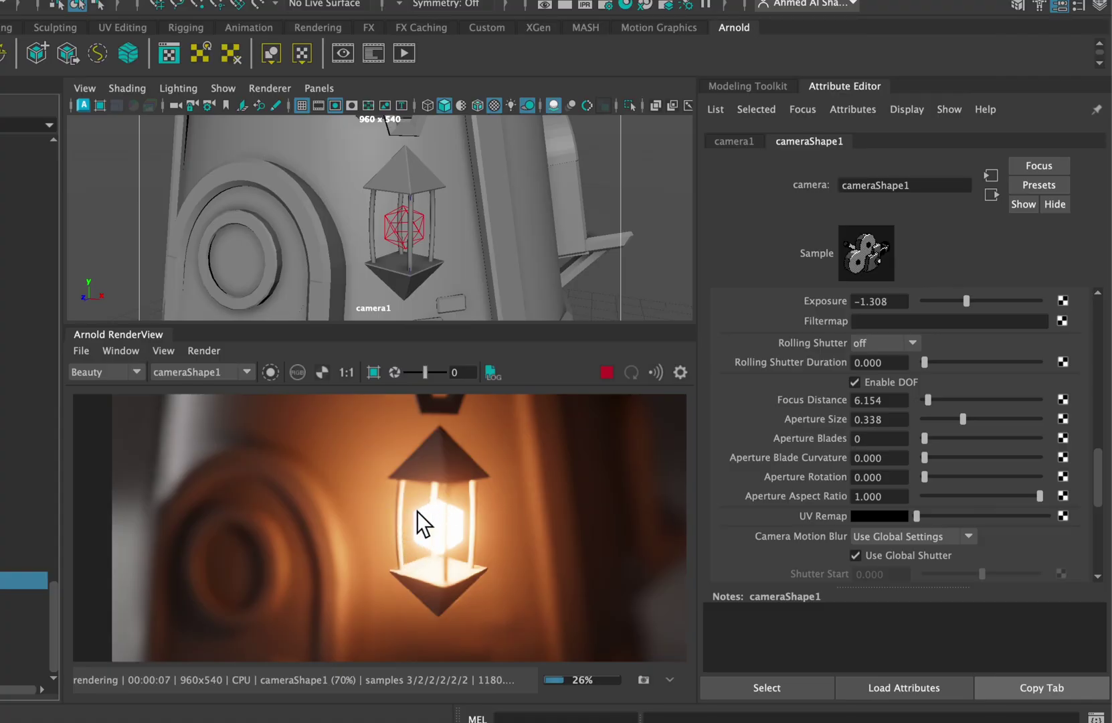
scroll(419, 510, "down", 3)
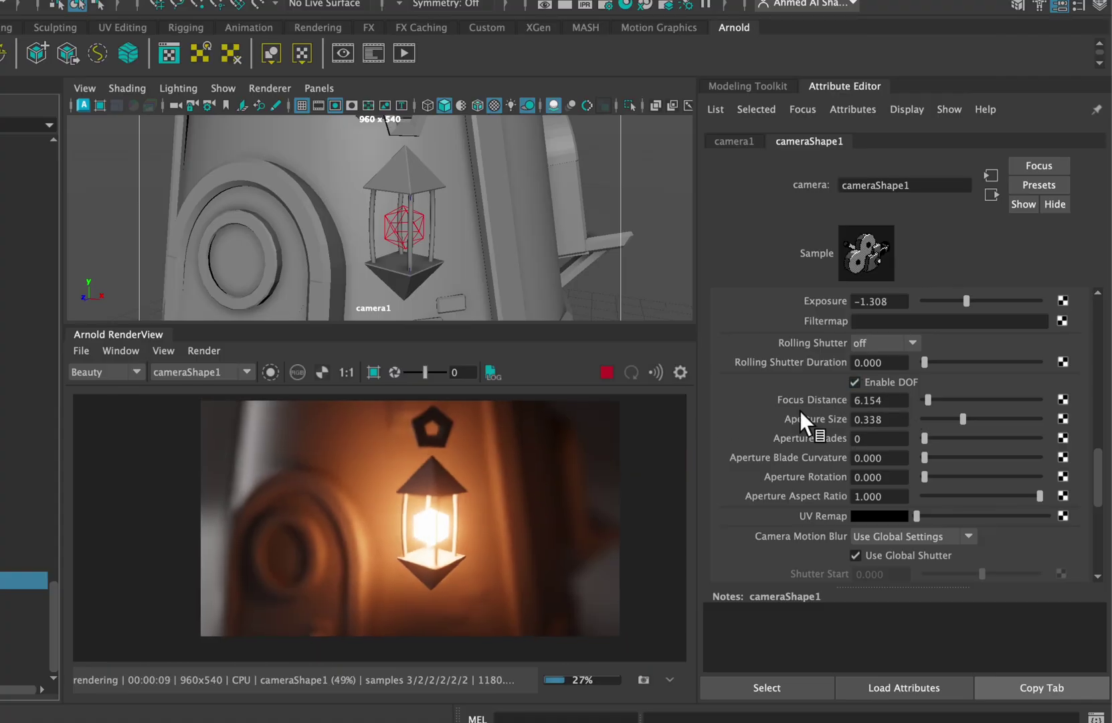
scroll(449, 555, "up", 3)
scroll(401, 530, "down", 3)
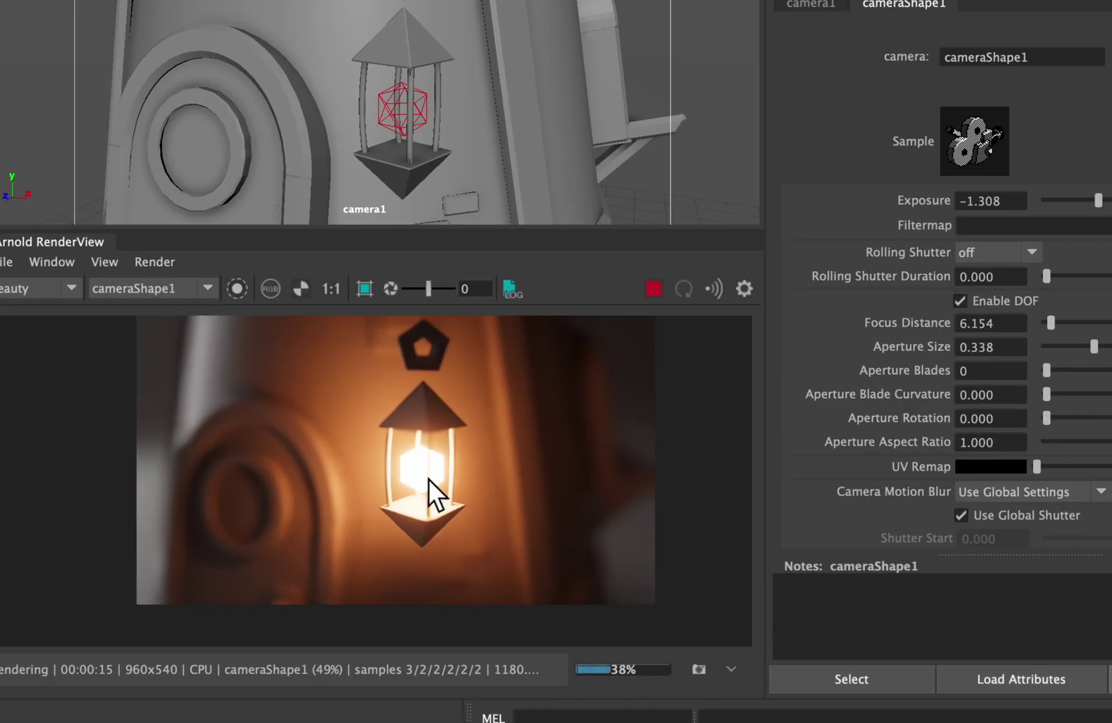
middle_click_drag(428, 479, 489, 492)
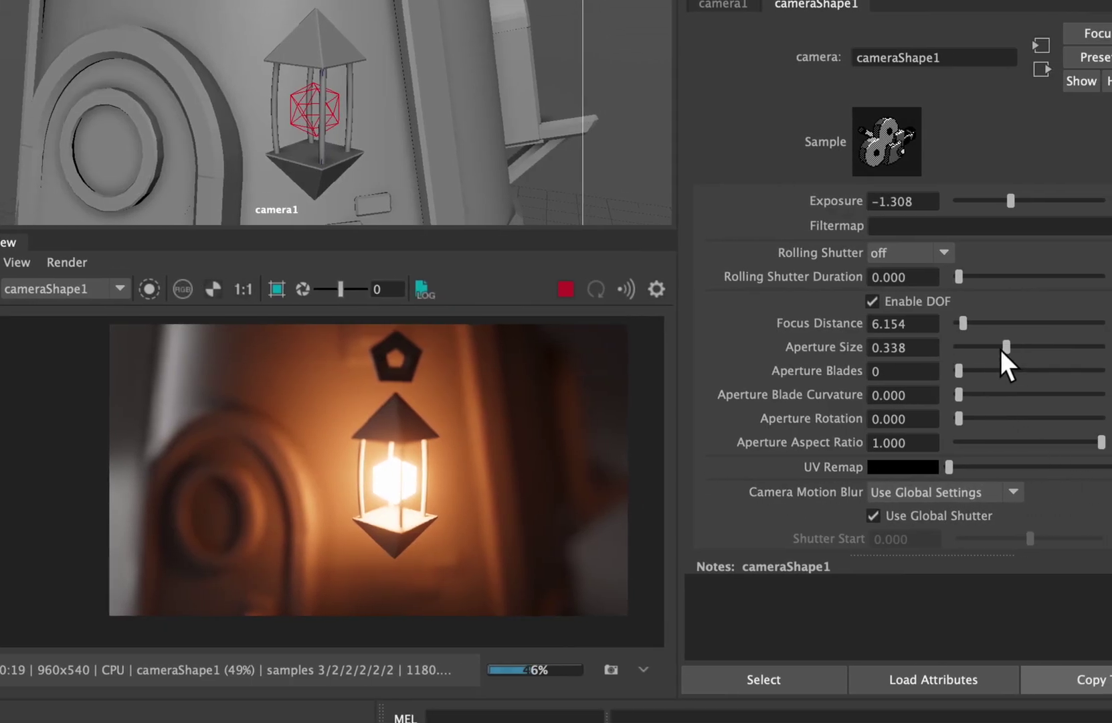
left_click_drag(1005, 344, 1017, 346)
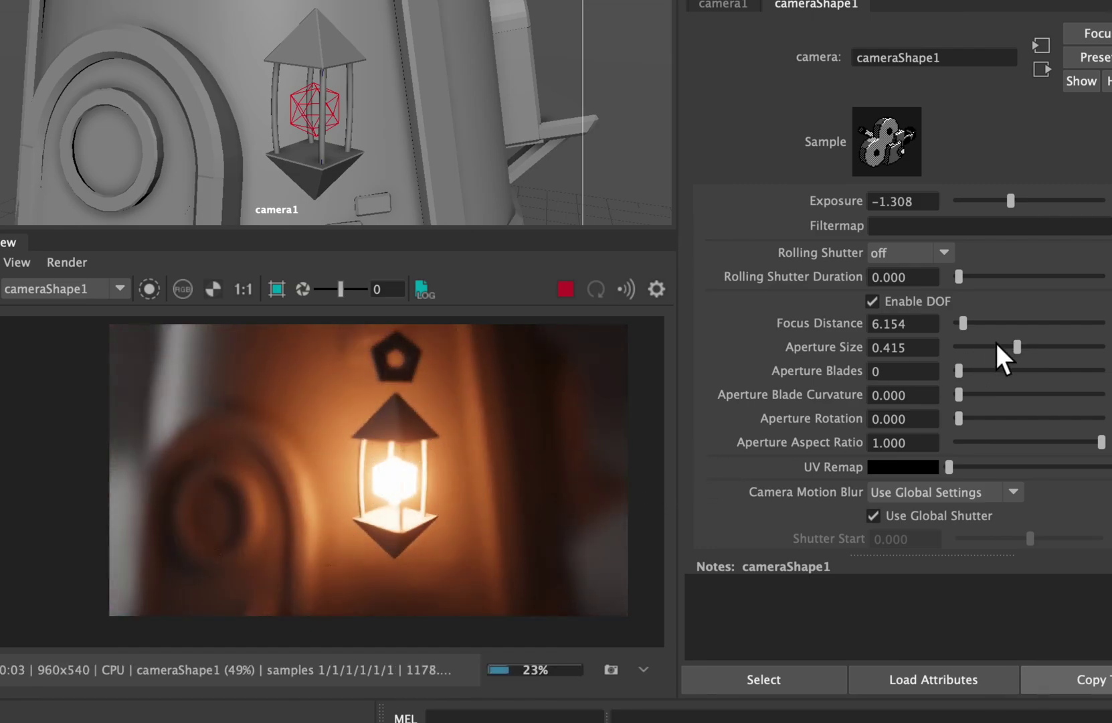
left_click(964, 323)
left_click_drag(964, 323, 961, 325)
left_click_drag(960, 326, 960, 326)
left_click_drag(1007, 346, 988, 346)
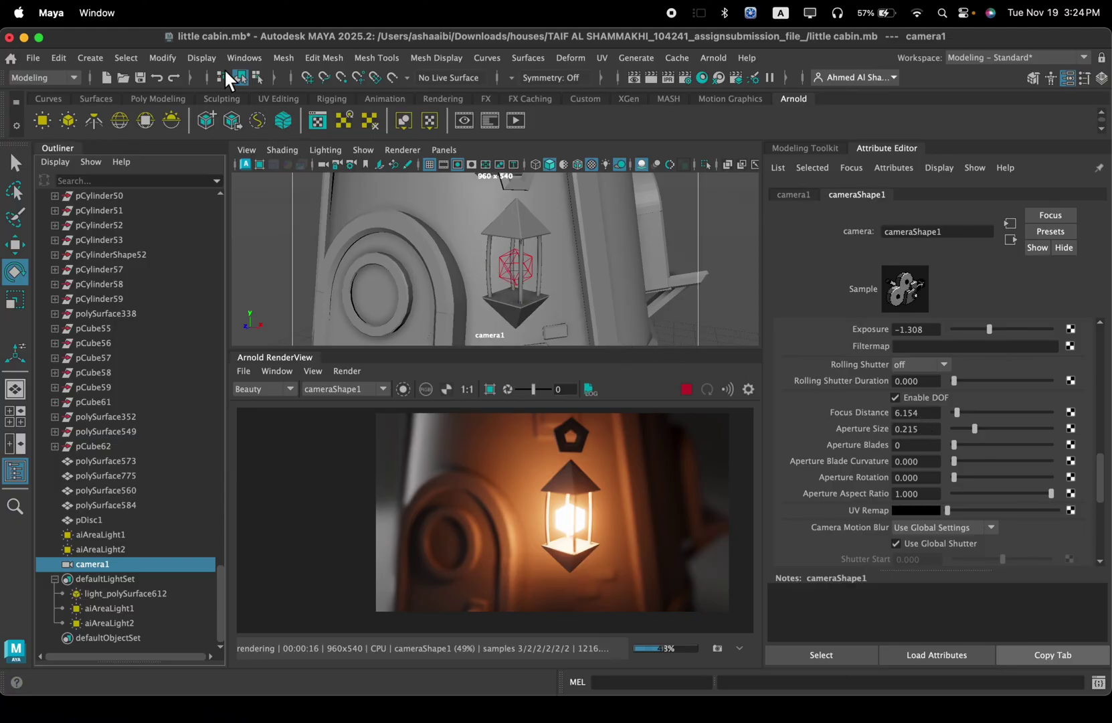
Step: Turn on the Object Details heads-up display and select the lantern's mesh light to read its distance from the camera
left_click(201, 58)
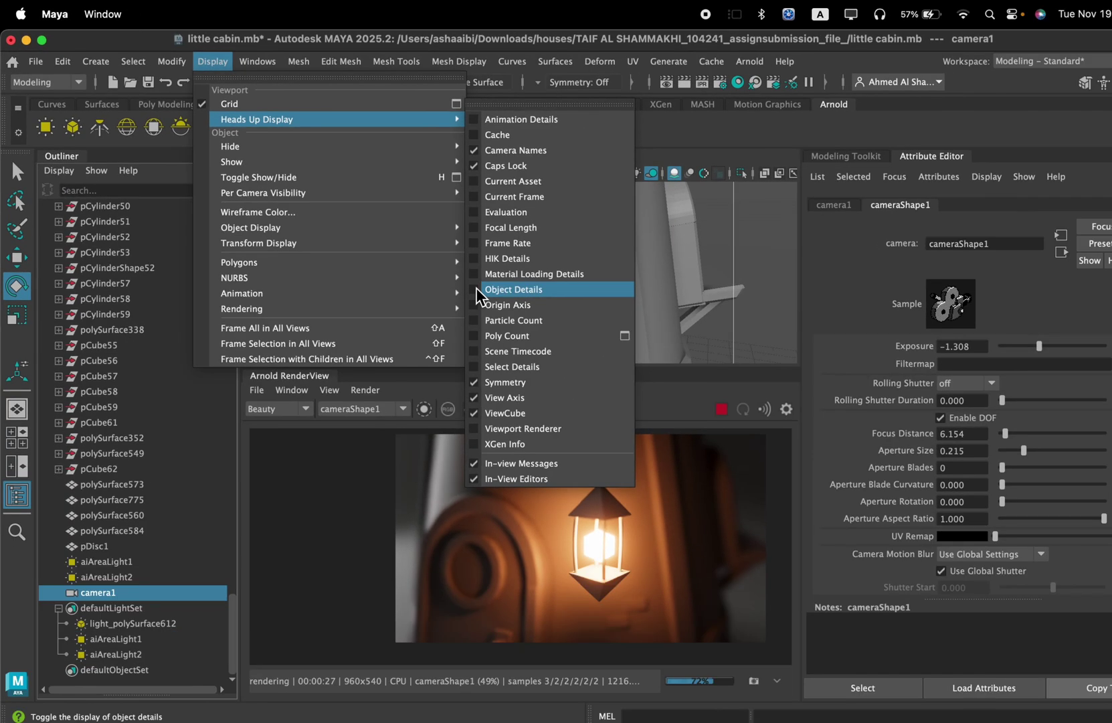
left_click(549, 334)
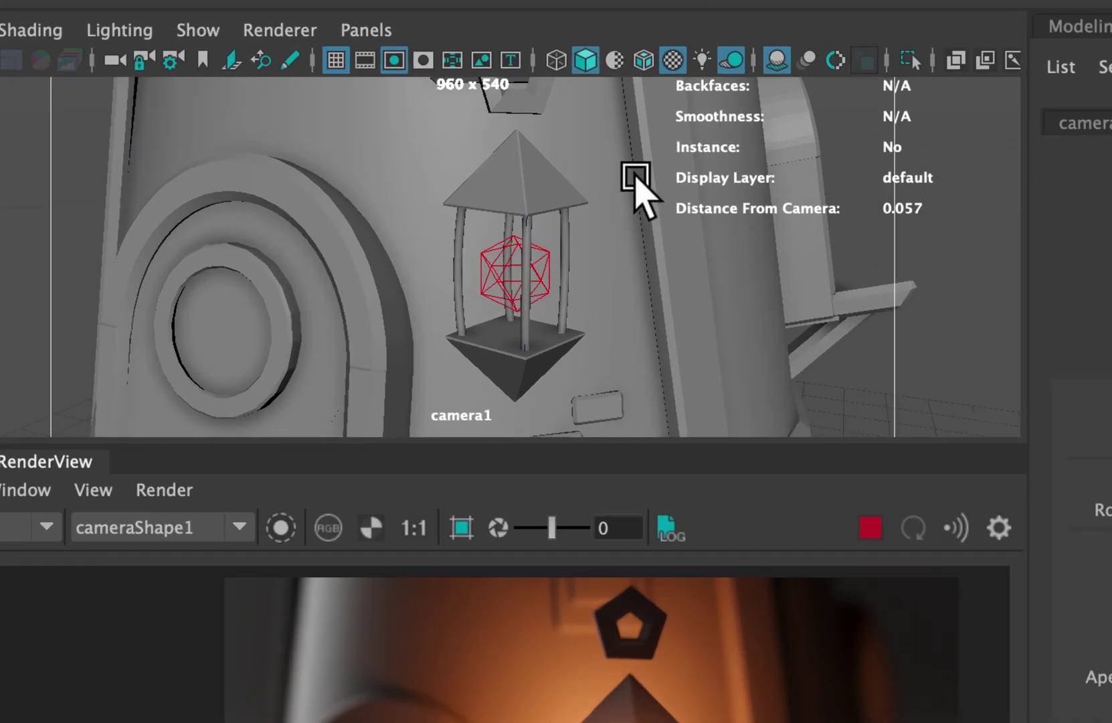
left_click(490, 264)
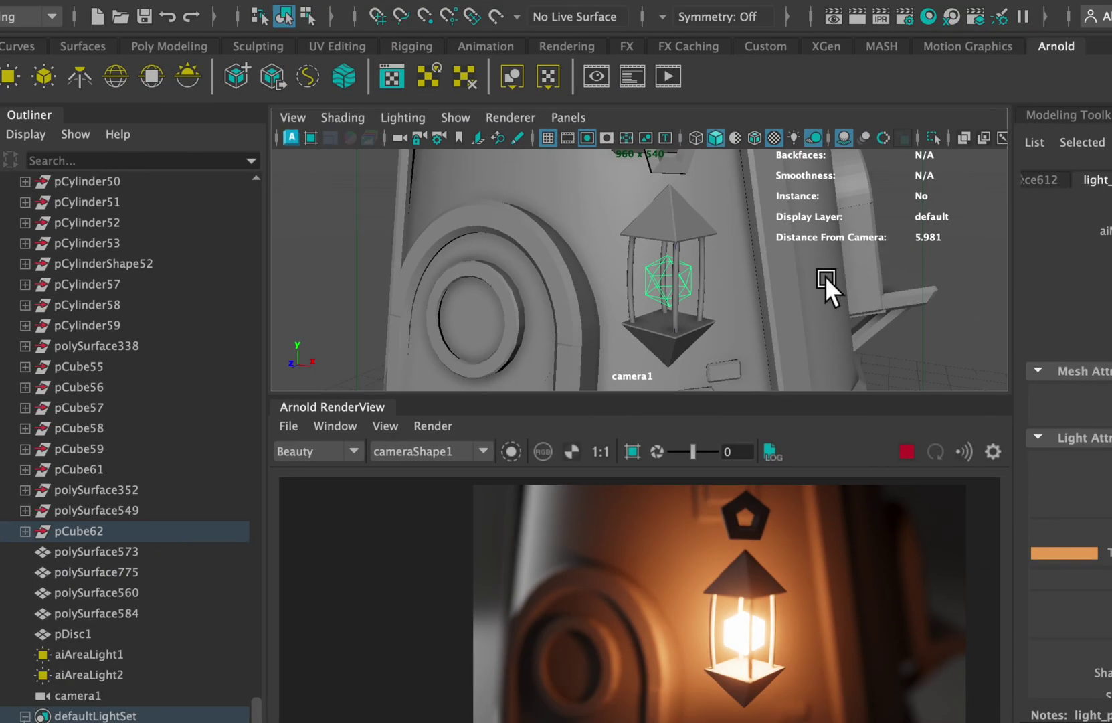
Step: Reframe camera1 slightly closer to the lantern, at a distance of about 5.57 from its mesh light
scroll(790, 281, "down", 5)
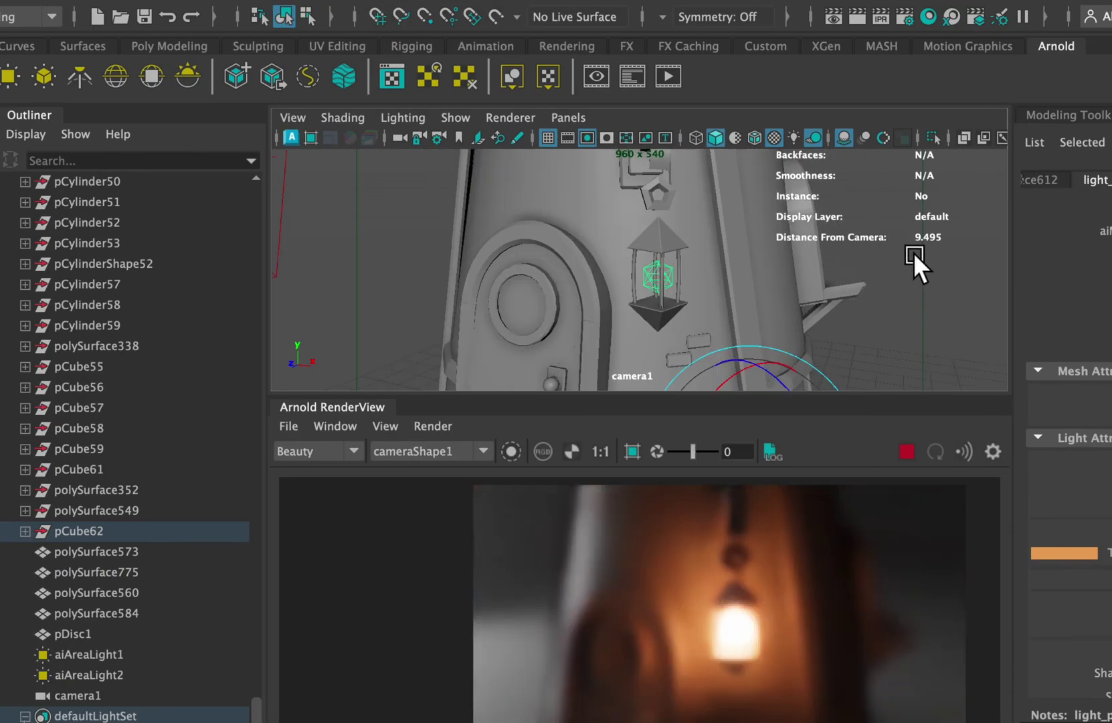
scroll(802, 250, "up", 5)
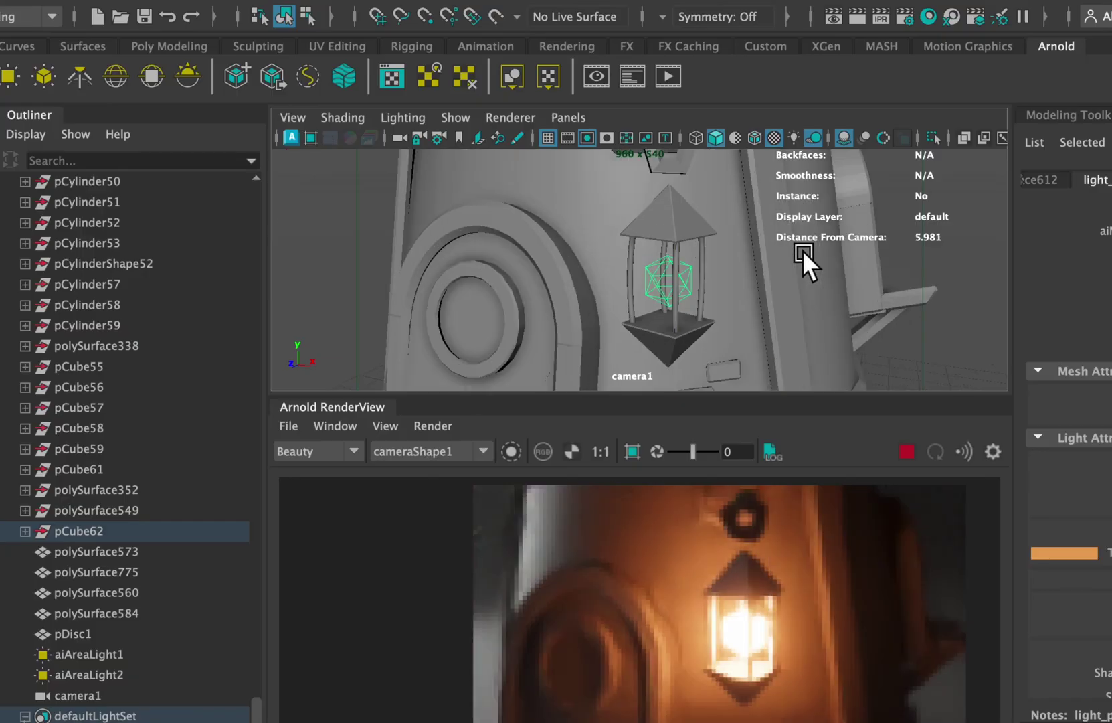
scroll(799, 254, "up", 5)
scroll(797, 254, "down", 5)
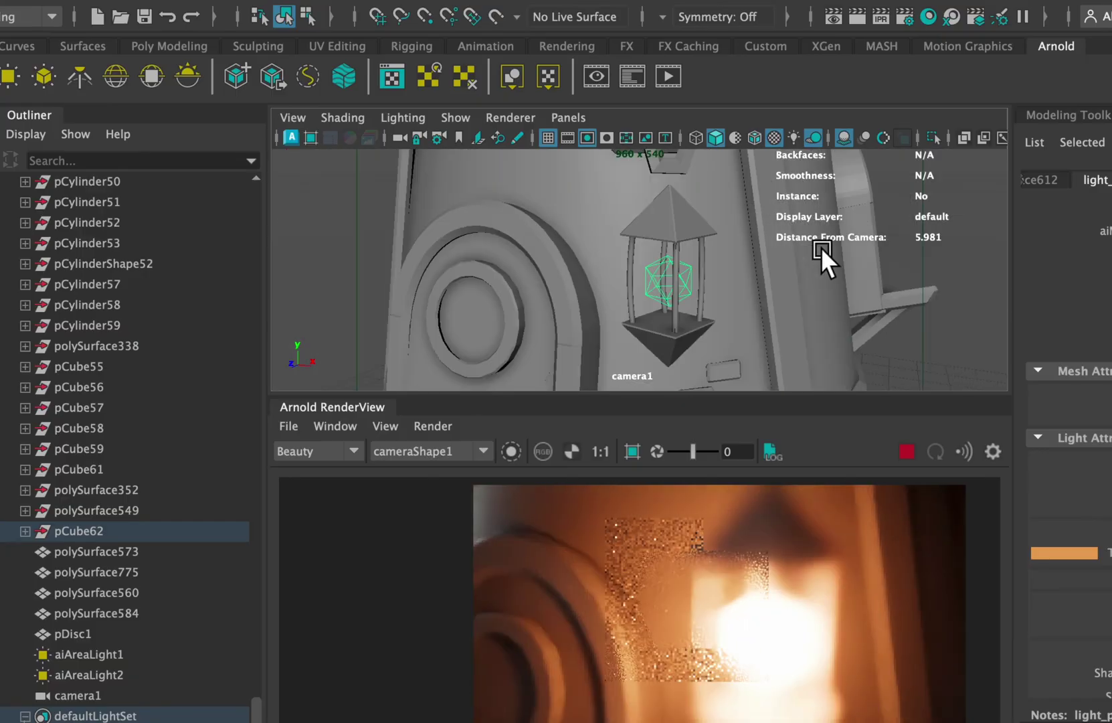
scroll(775, 296, "up", 2)
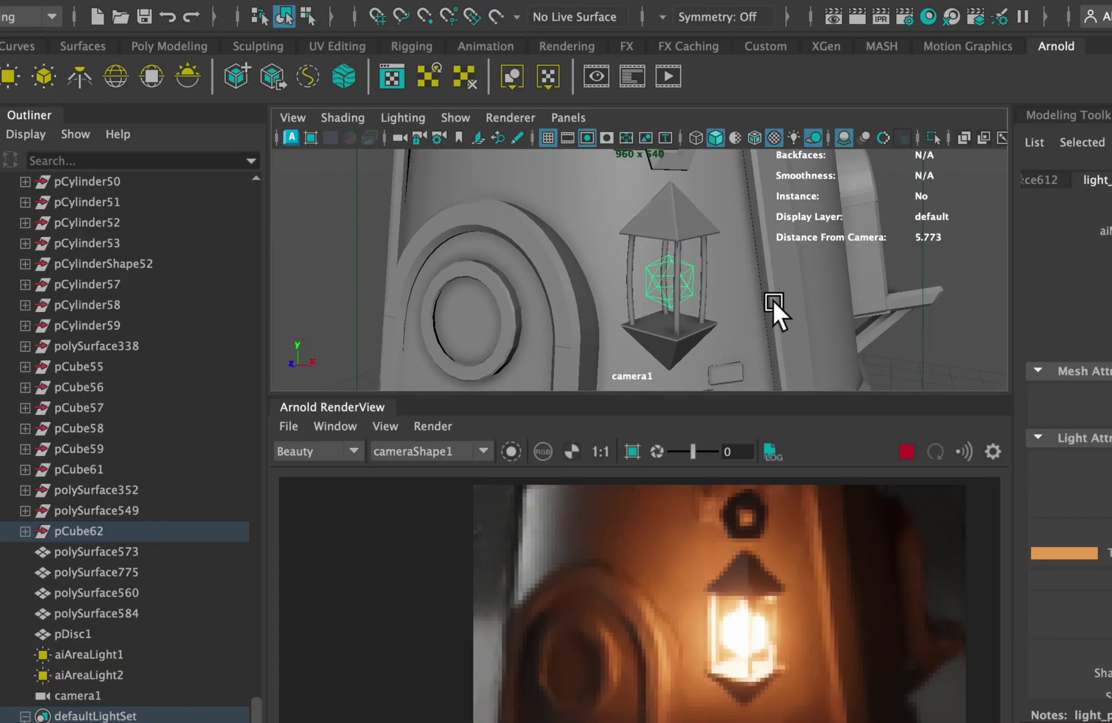
left_click_drag(771, 303, 760, 303, "alt")
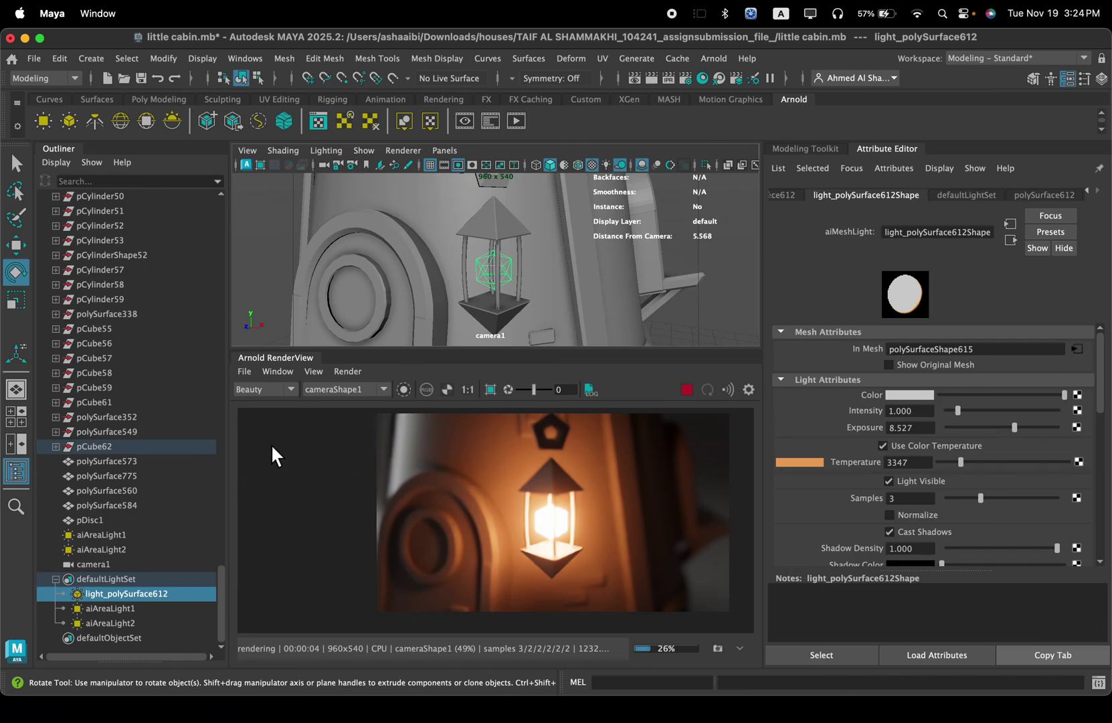
Step: Select camera1, set its focus distance to 5.56, and check the lantern's sharpness up close in the render
scroll(141, 445, "up", 15)
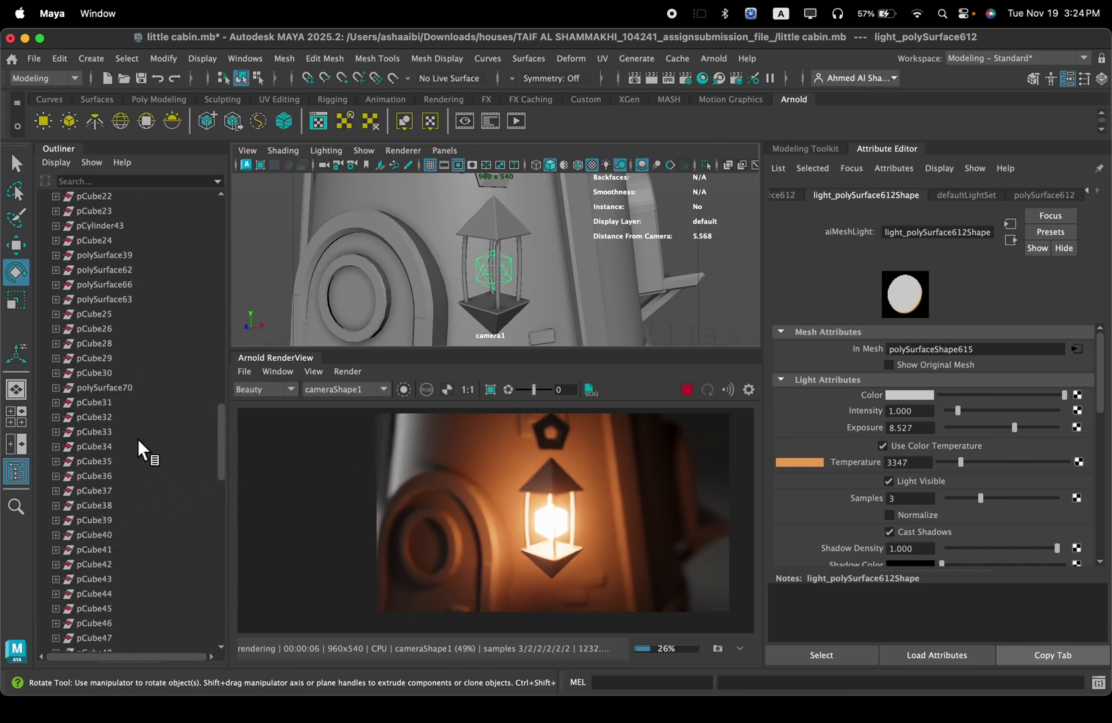
scroll(144, 432, "down", 20)
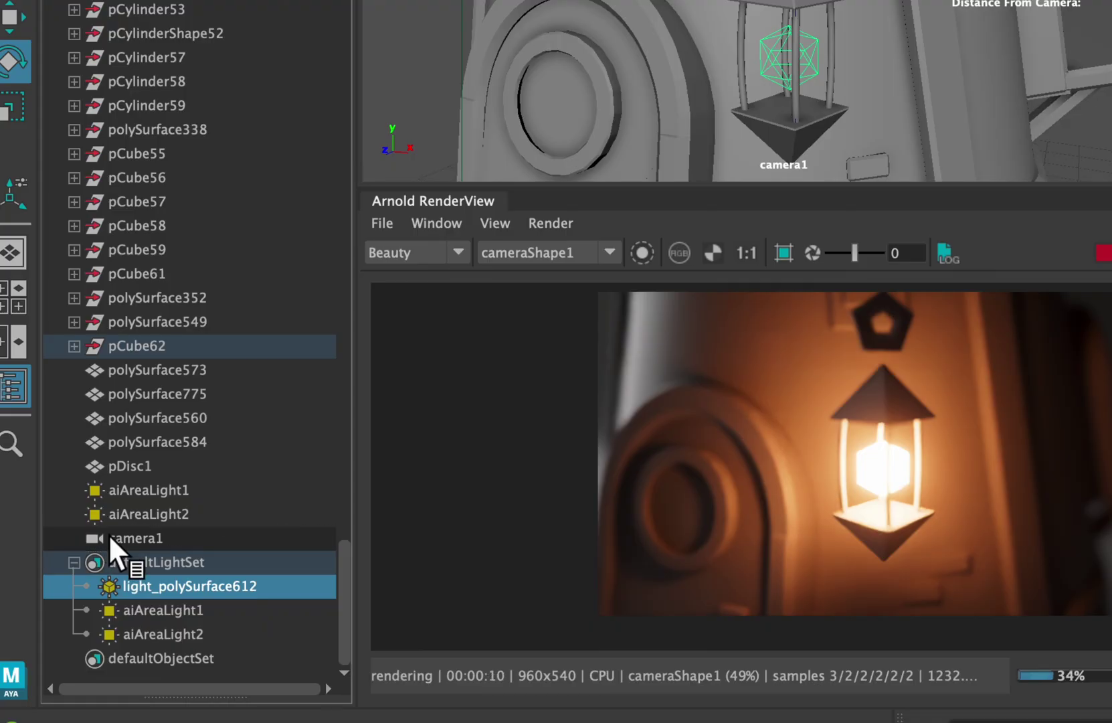
left_click(185, 535)
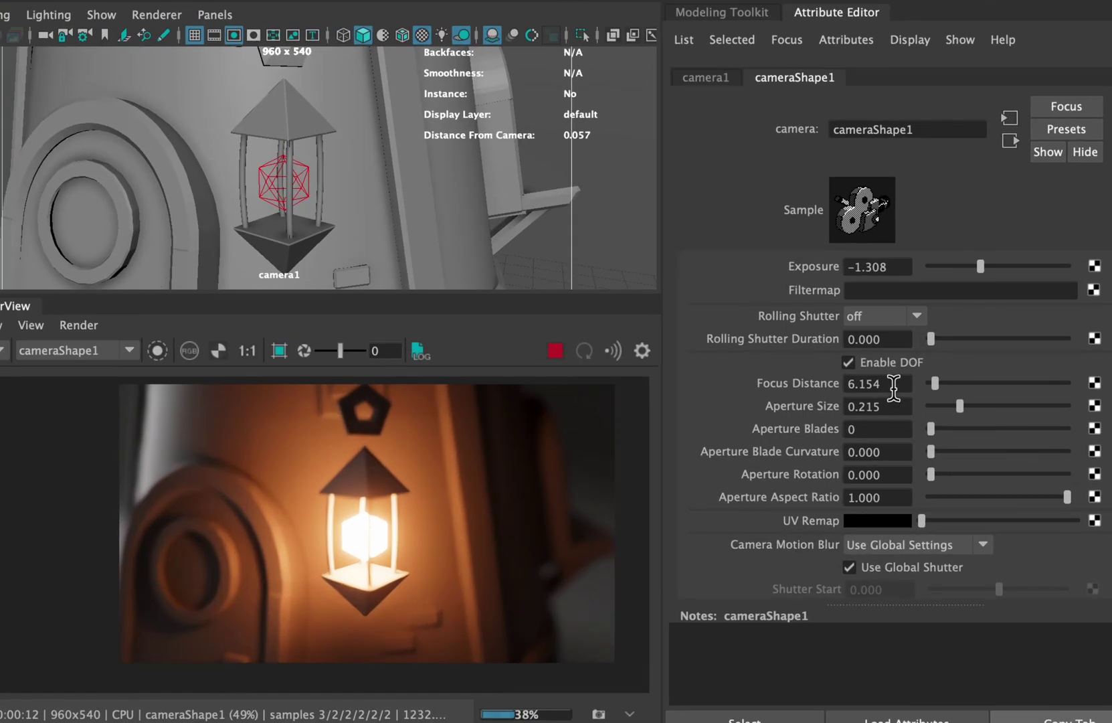
left_click_drag(929, 414, 867, 413)
type("5.56")
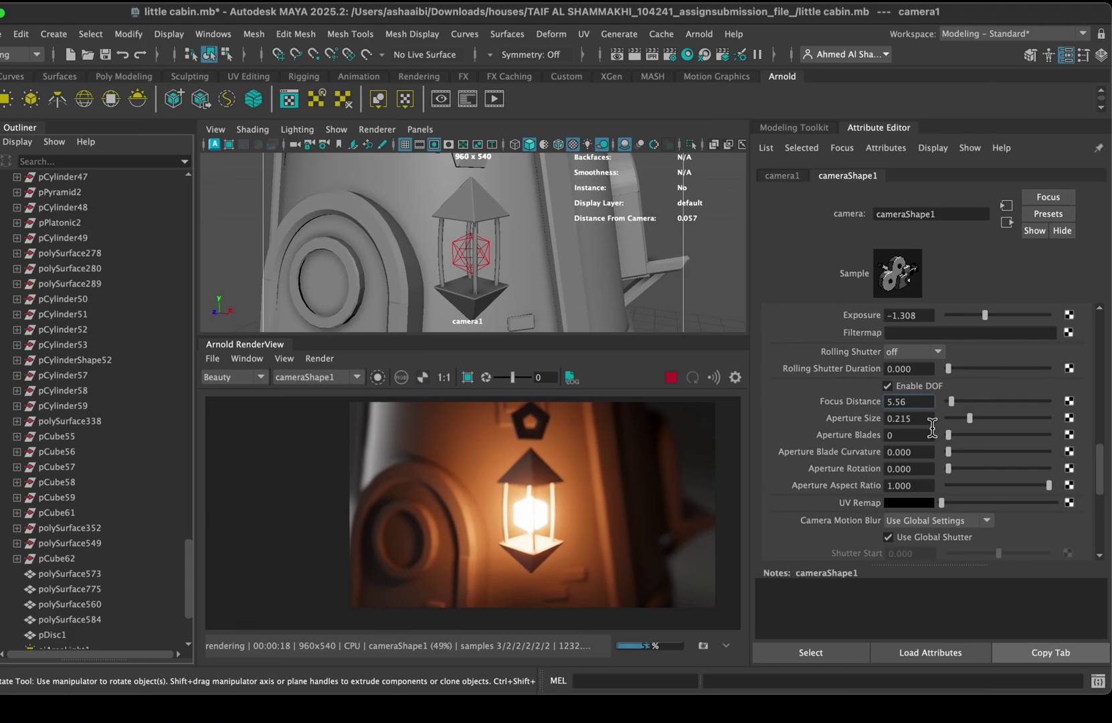
key("Return")
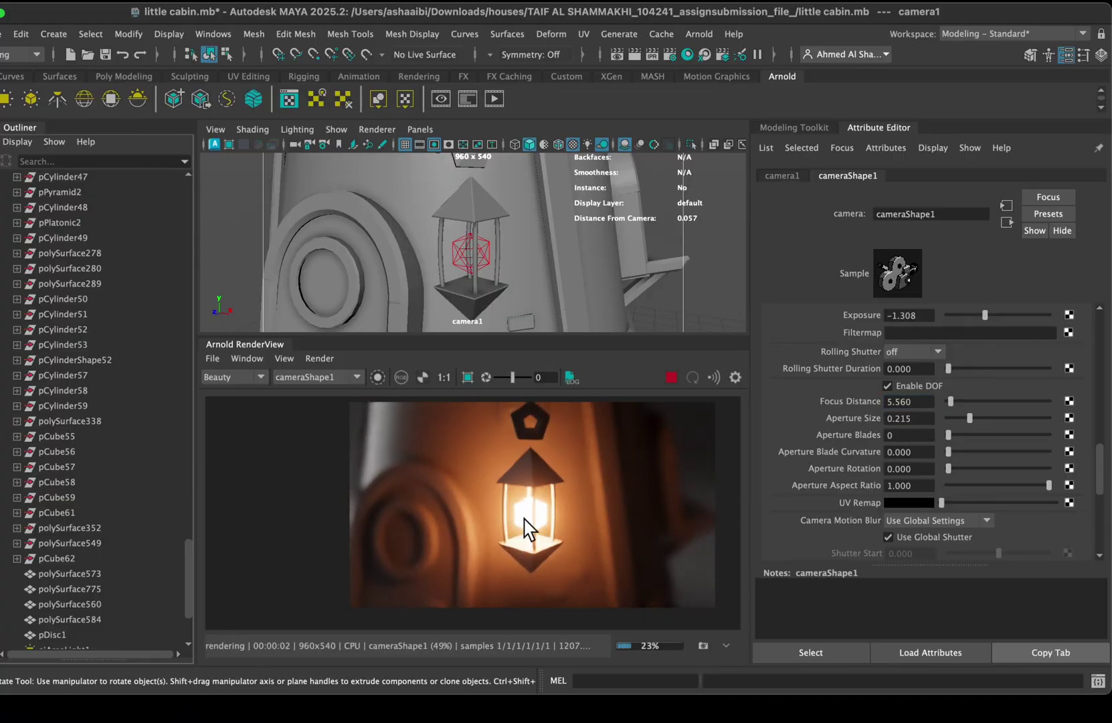
scroll(530, 529, "up", 2)
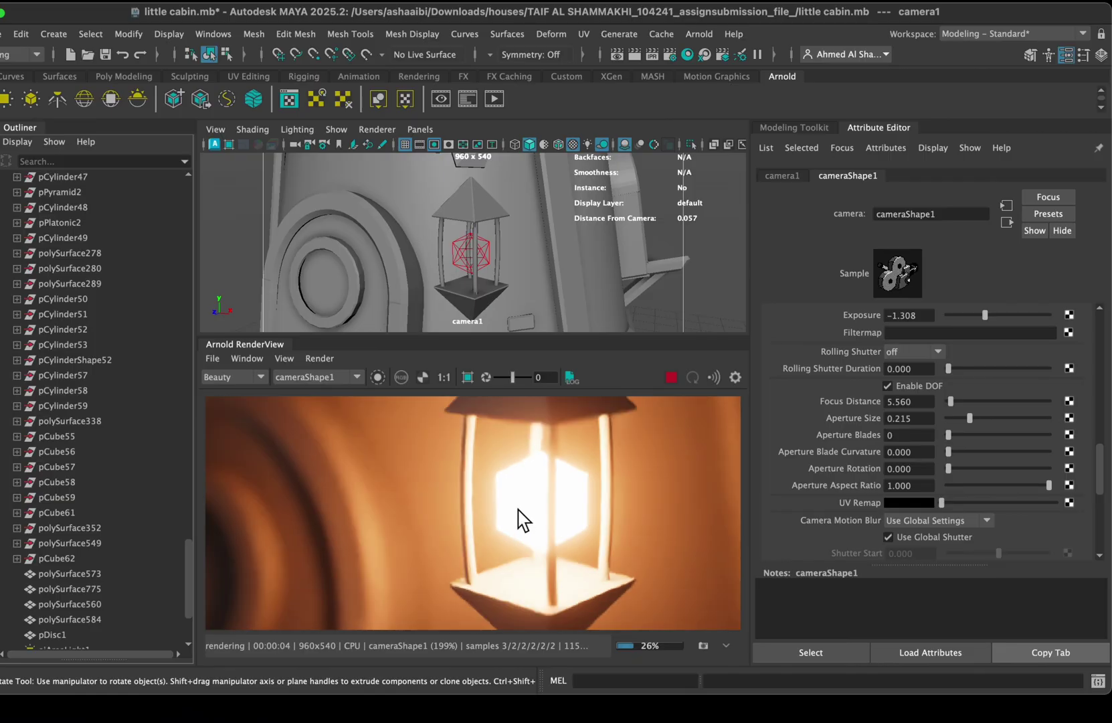
Step: Examine the whole lantern render to judge the depth-of-field blur on the surrounding tower
scroll(567, 504, "up", 1)
scroll(556, 536, "down", 3)
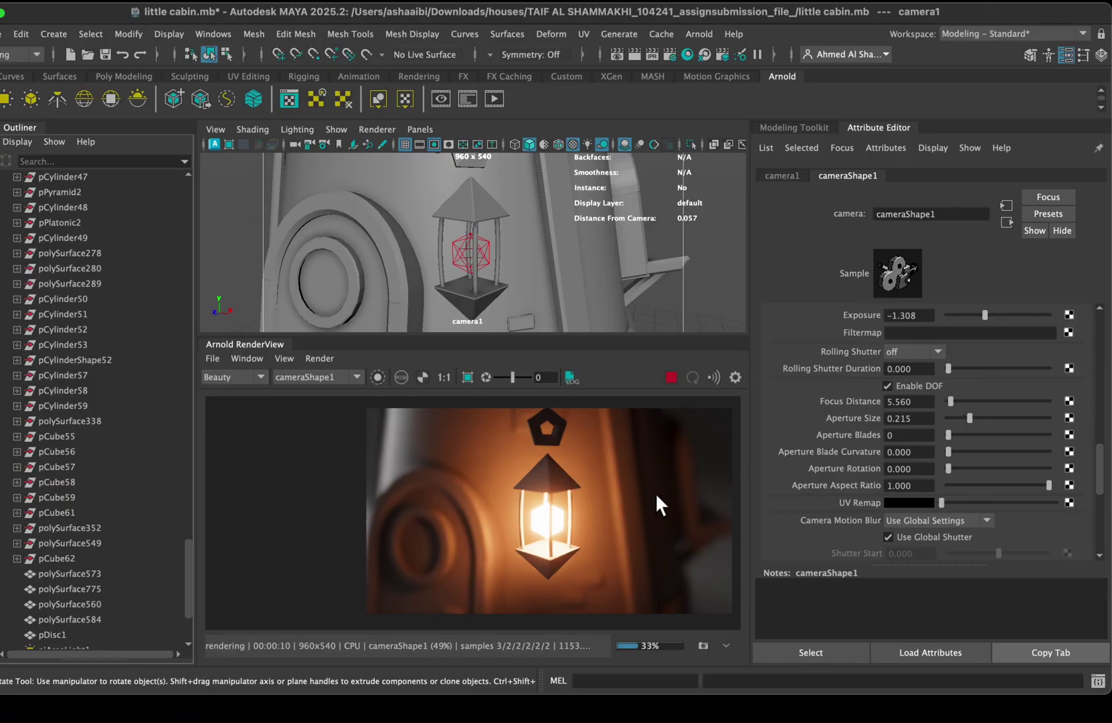
scroll(655, 495, "down", 1)
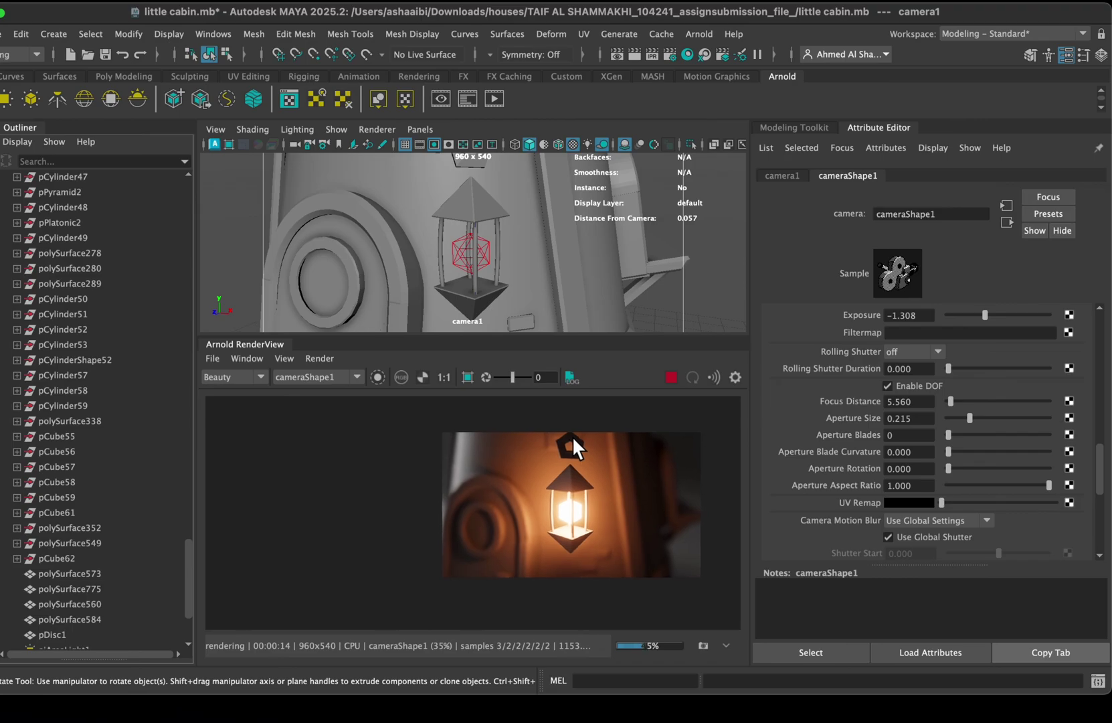
scroll(587, 440, "up", 1)
middle_click_drag(582, 450, 571, 431)
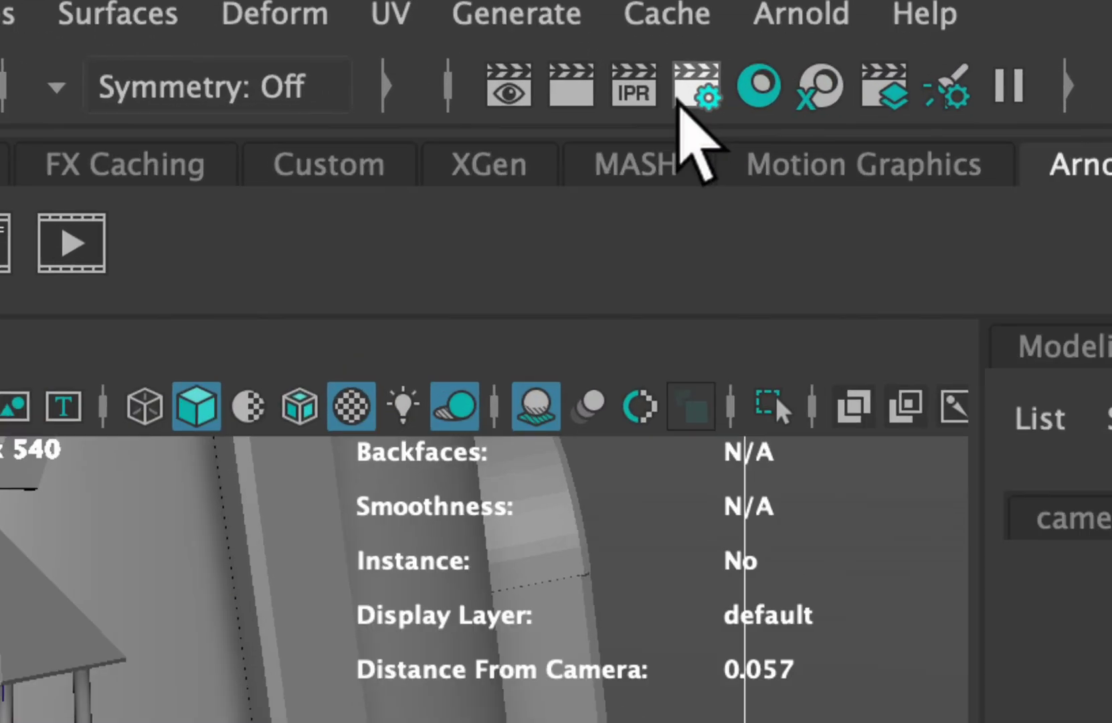
Step: Set the image size preset to HD_1080 in the common render settings
left_click(693, 97)
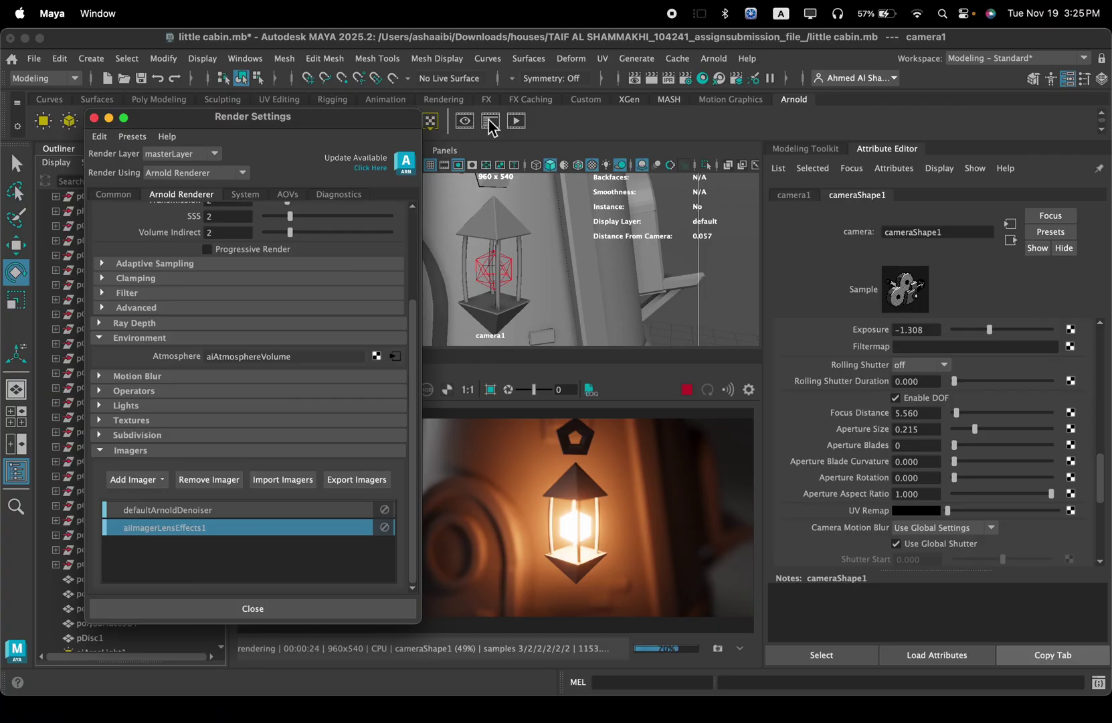
left_click_drag(317, 129, 445, 102)
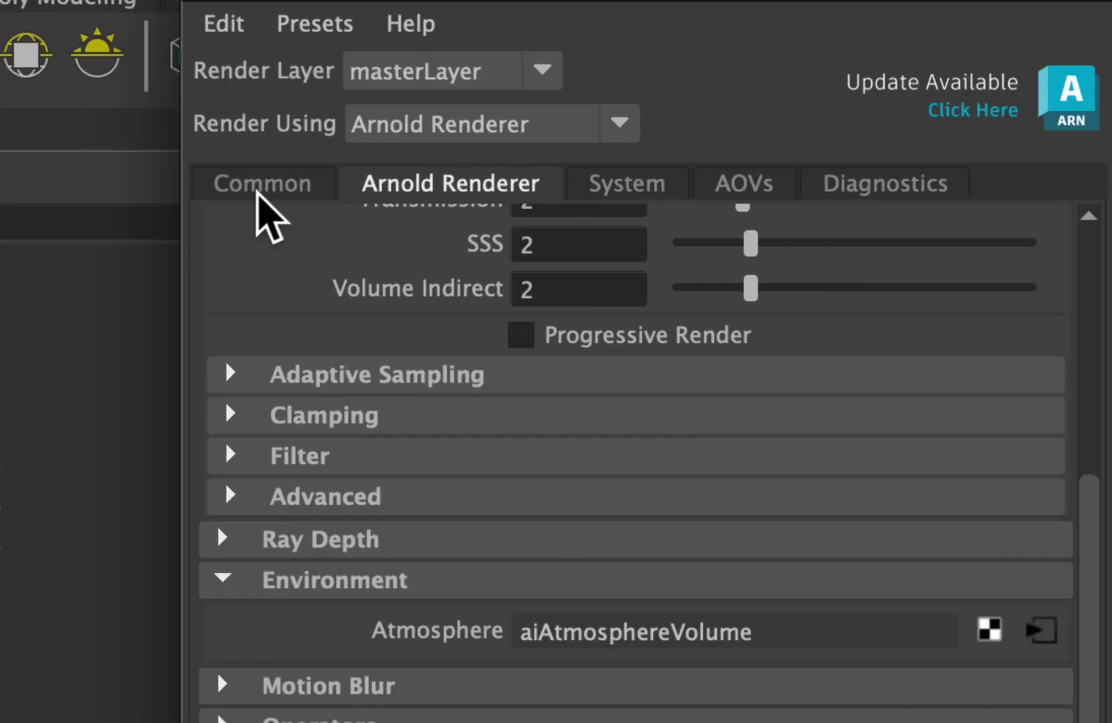
left_click(230, 169)
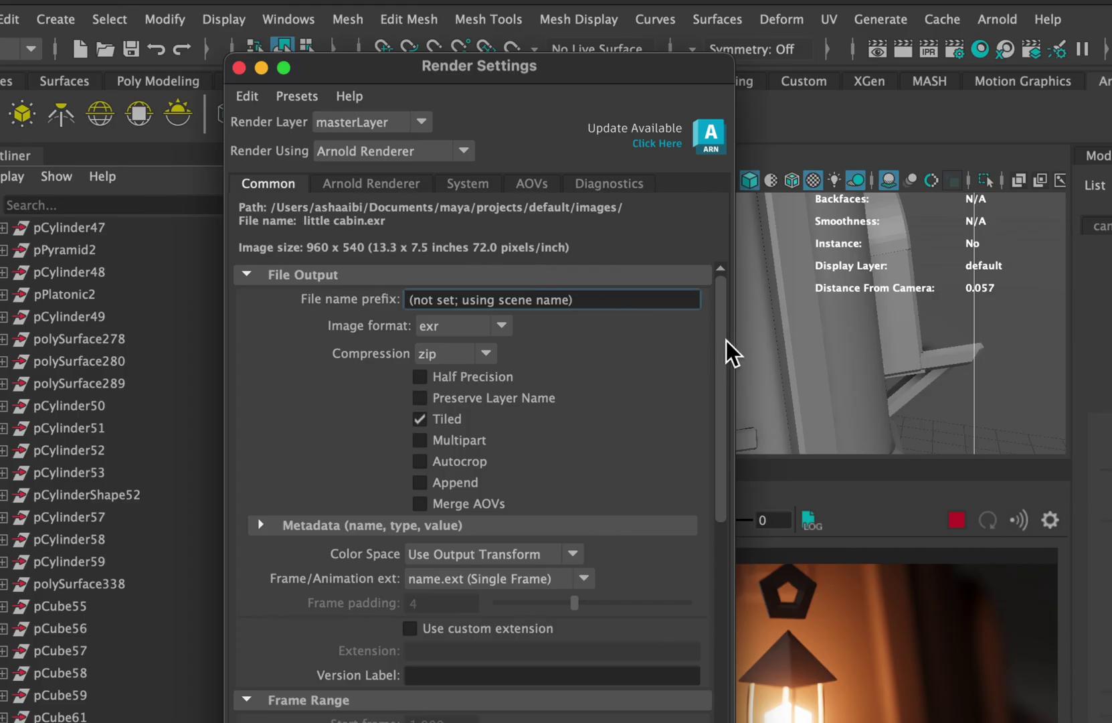
left_click_drag(722, 341, 731, 636)
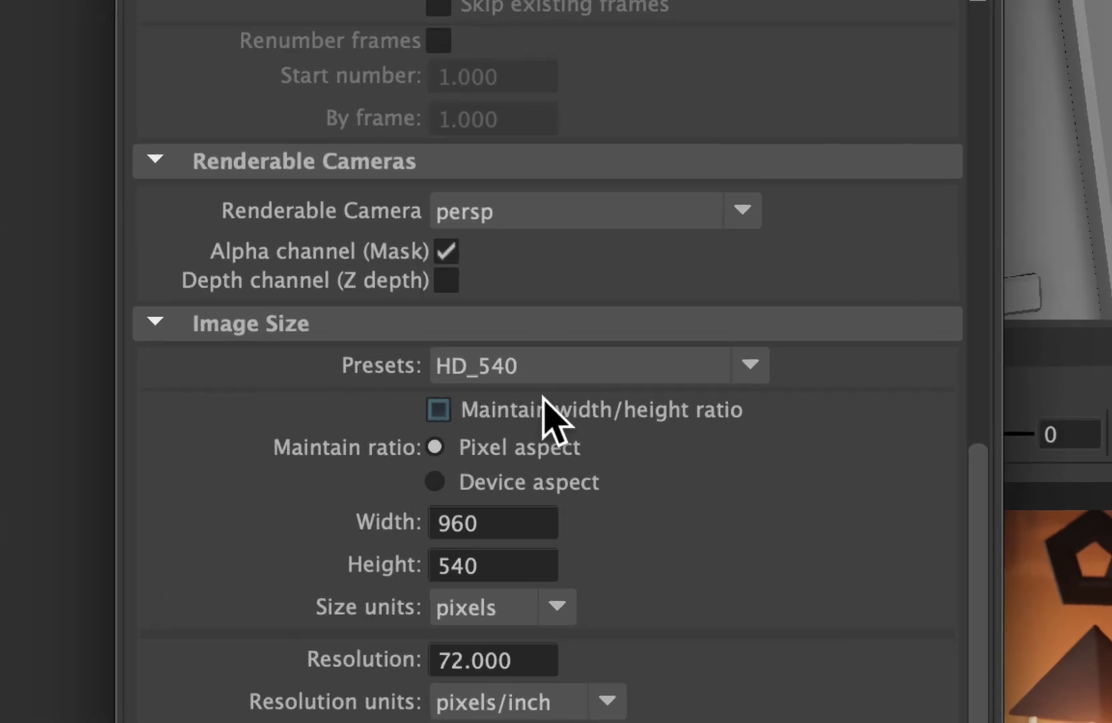
left_click(538, 372)
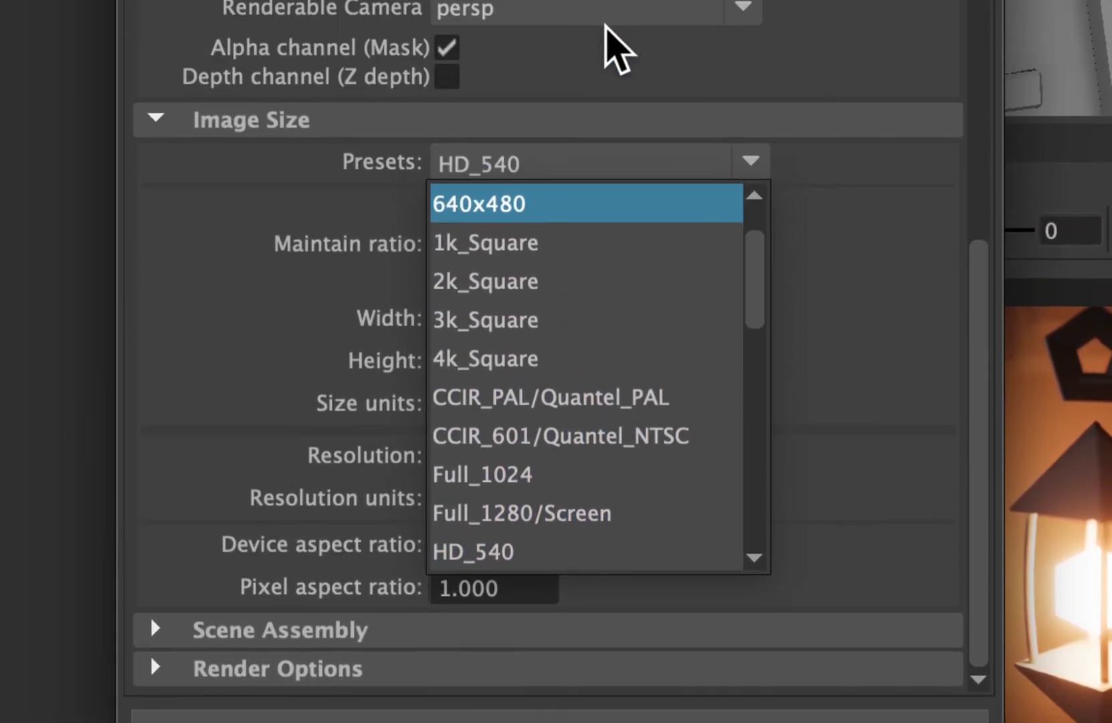
scroll(753, 268, "down", 10)
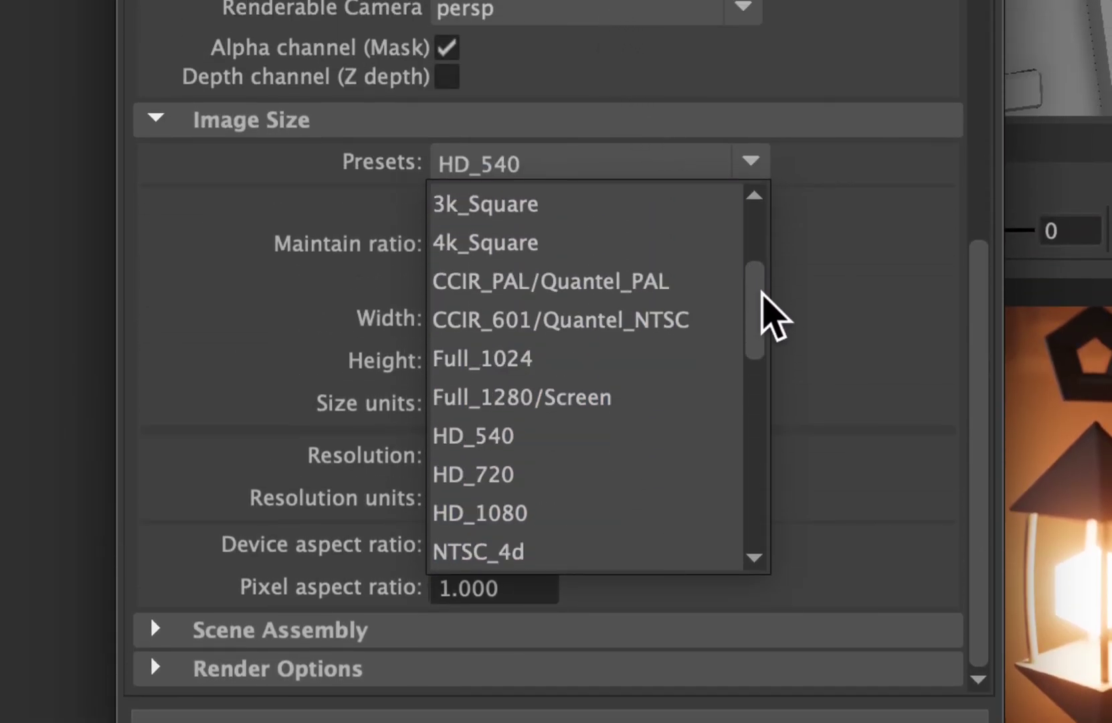
left_click_drag(765, 532, 771, 311)
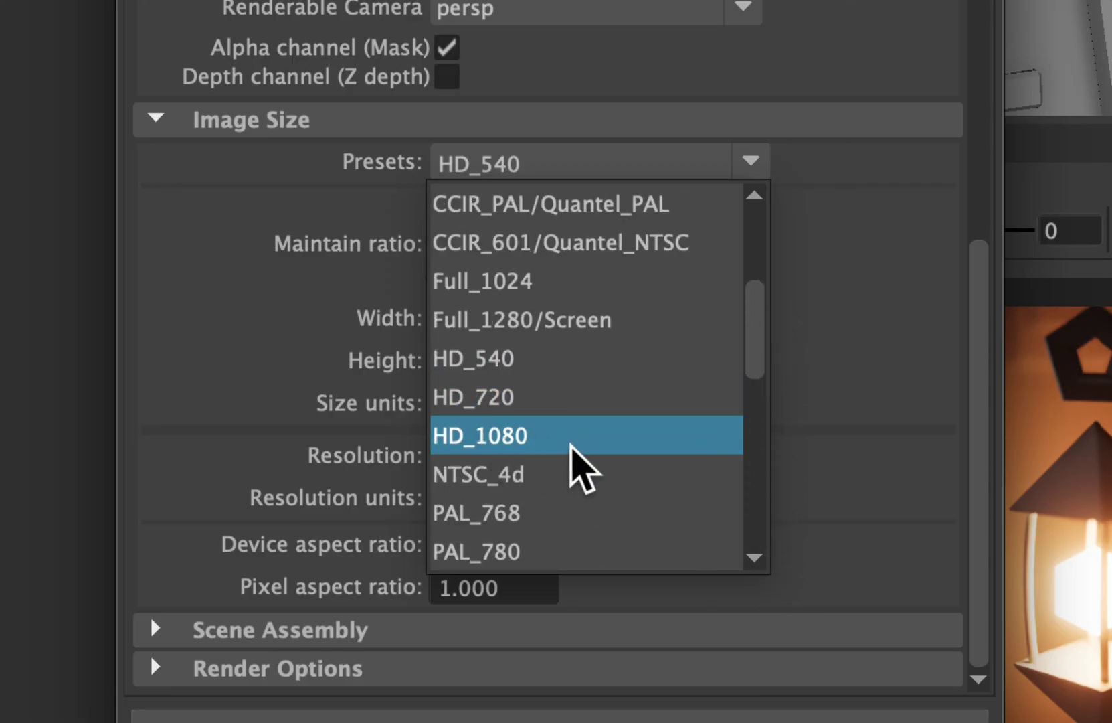
left_click(570, 446)
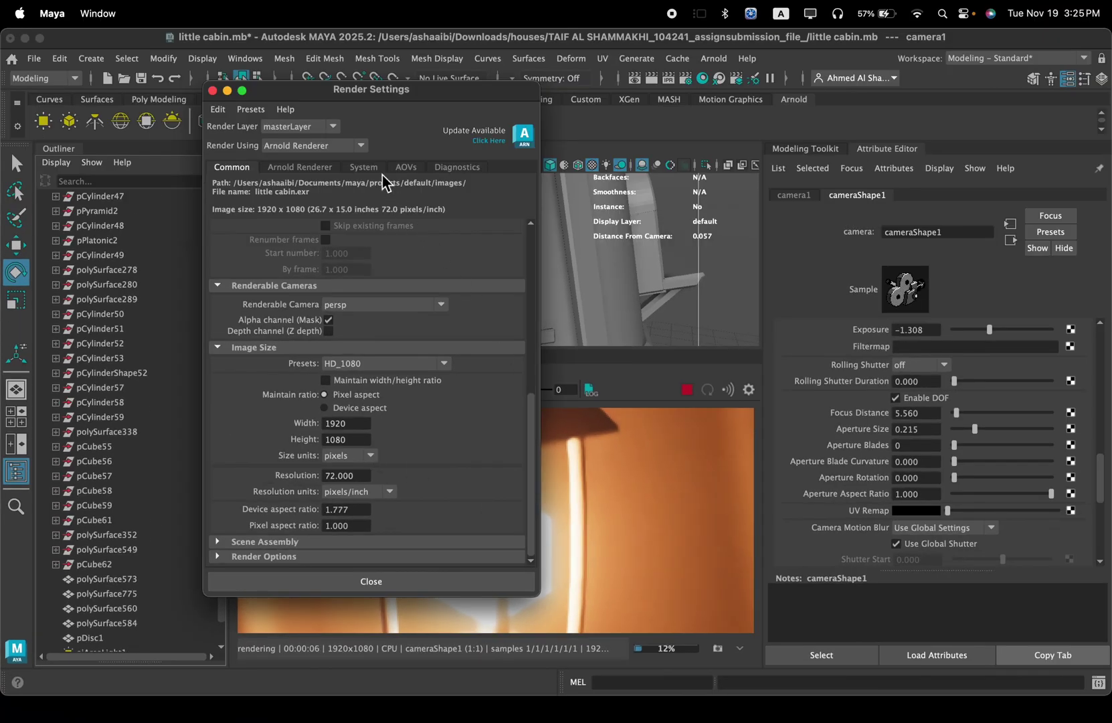
Step: Review the full lantern render at the new resolution and close the render settings
left_click_drag(411, 88, 902, 104)
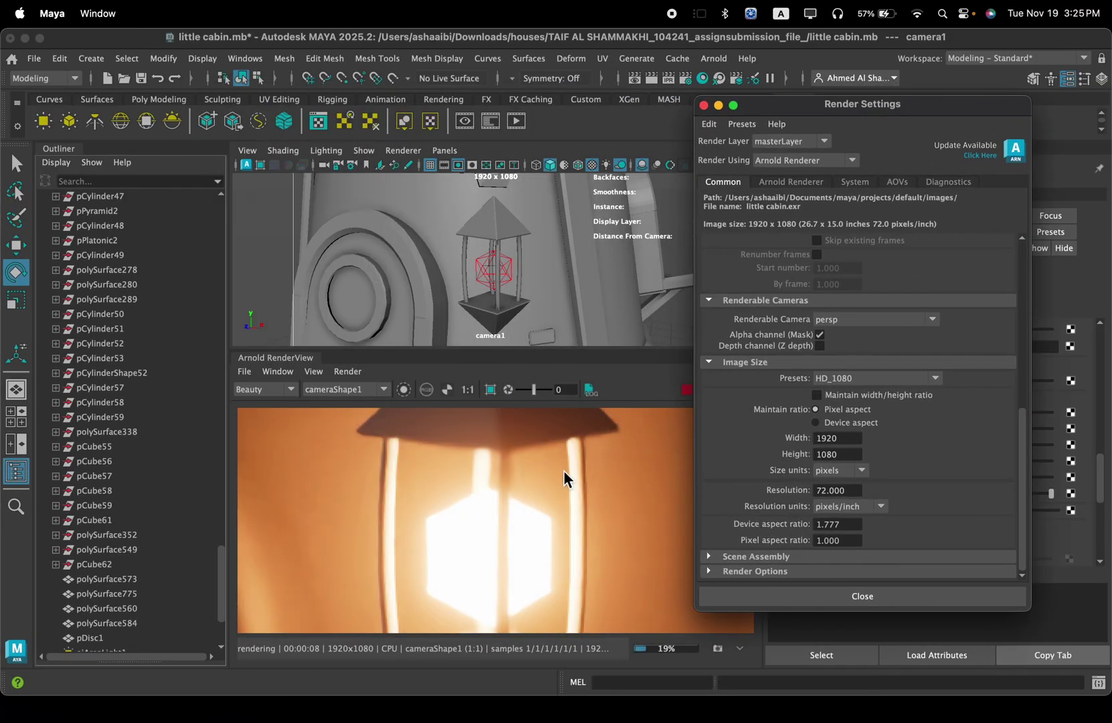
scroll(563, 470, "down", 8)
left_click_drag(544, 477, 504, 502)
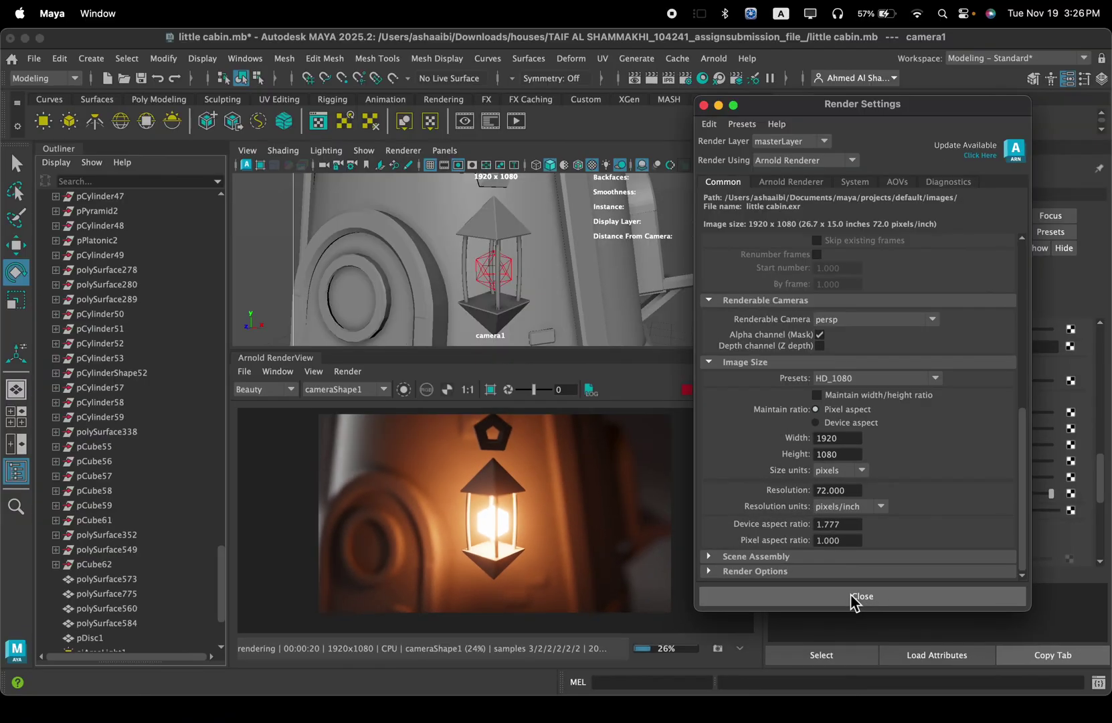
left_click(851, 600)
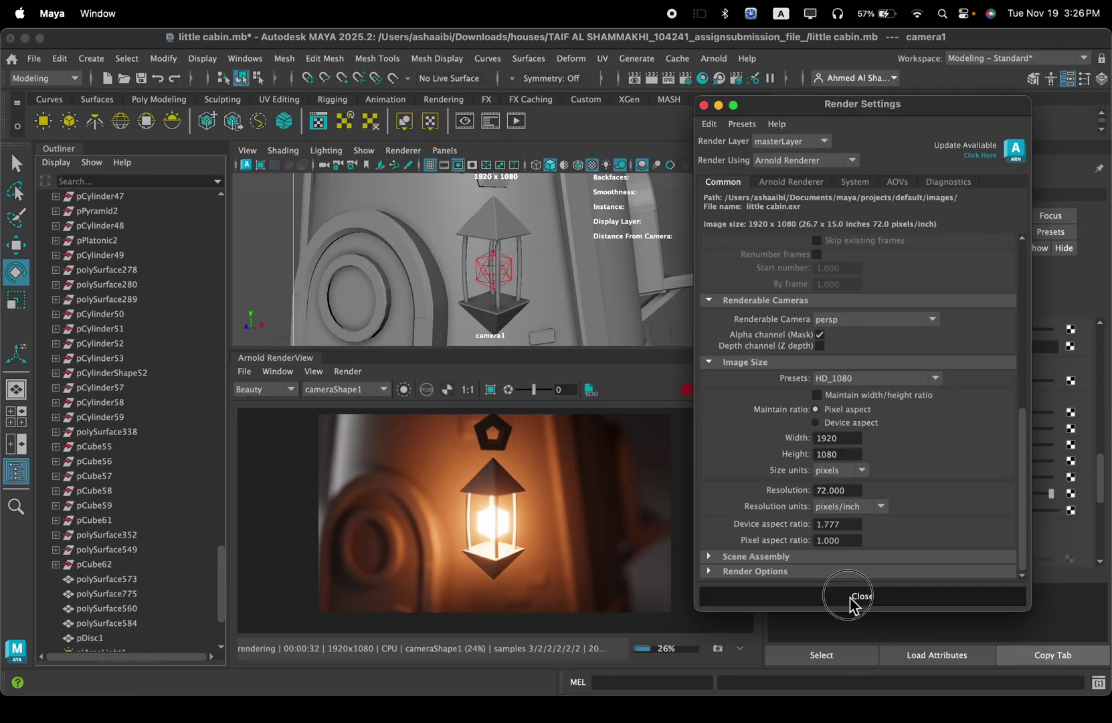